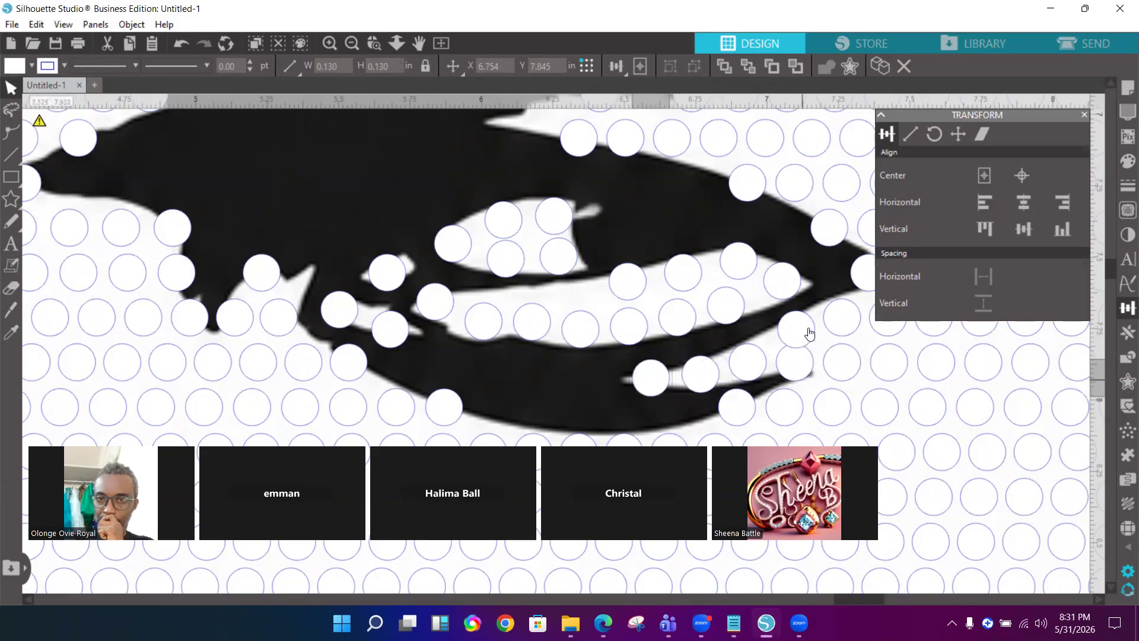
Move the two white-filled circles overlapping the eye's lower black contour down together to a Y position of 8.002 in
scroll(809, 330, "down", 3)
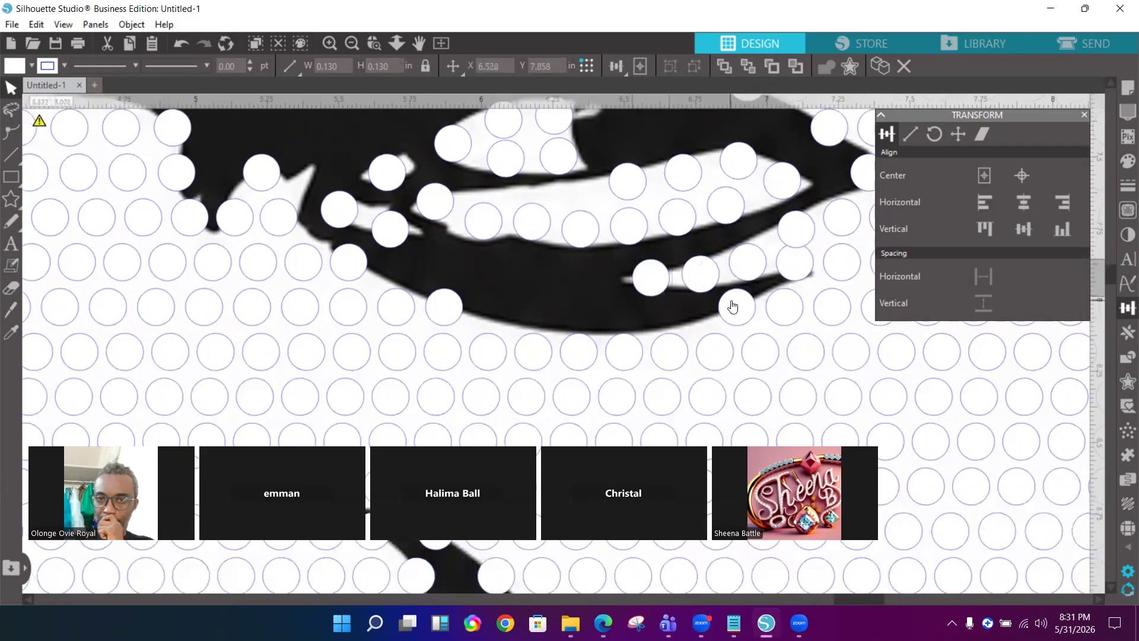
left_click(734, 305)
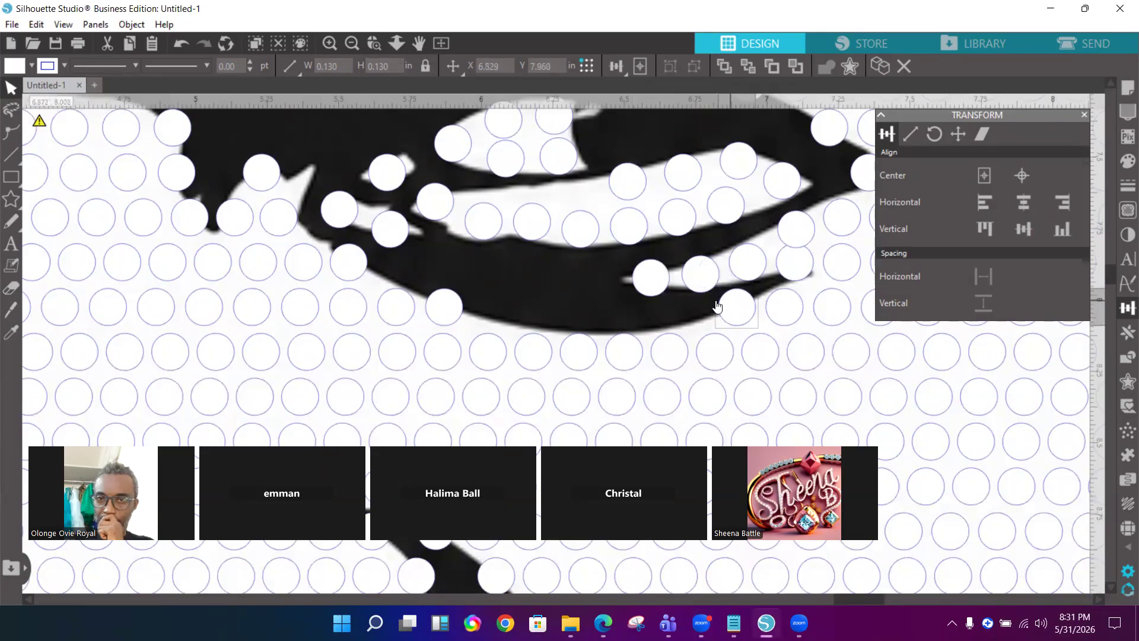
left_click(442, 320, "shift")
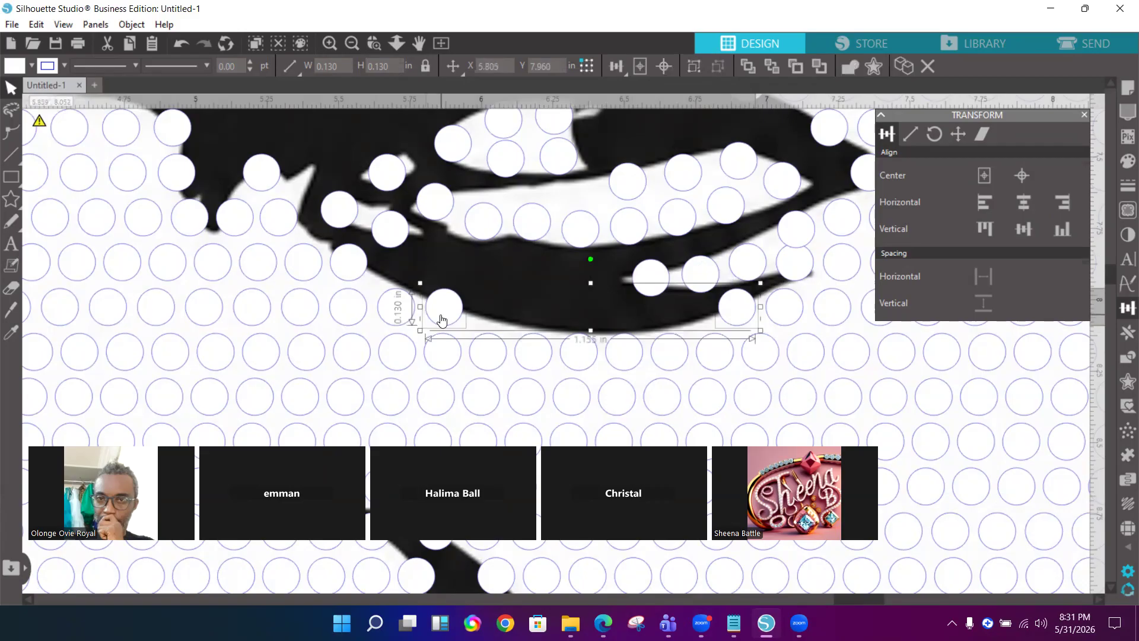
key("Down")
key("Down")
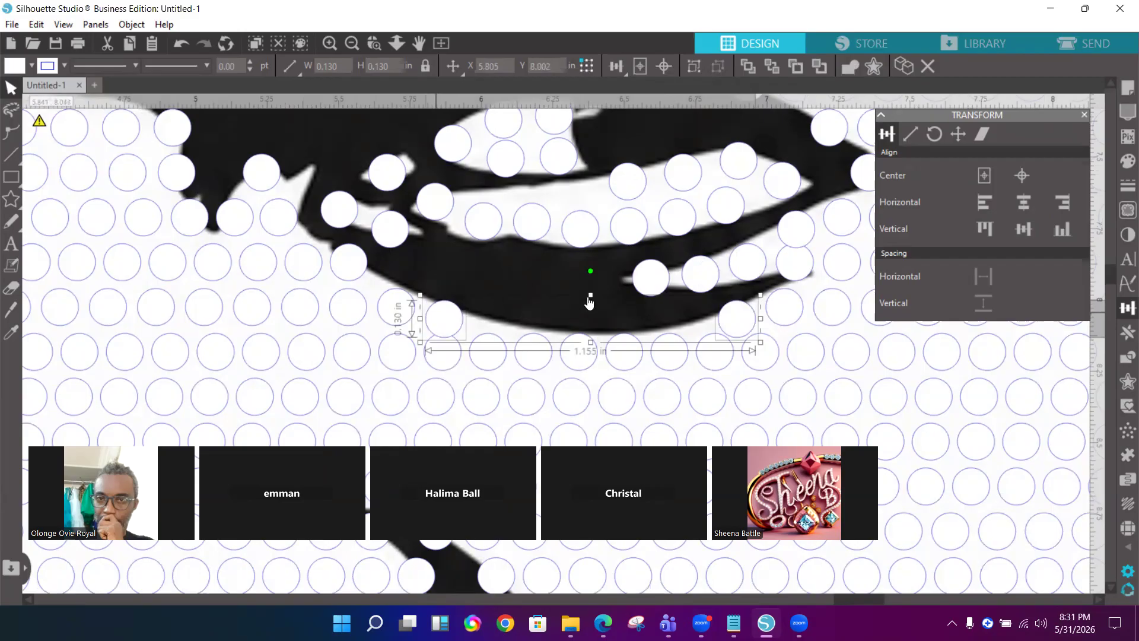
Nudge the innermost circle on the upper eyelid's top edge upward off the black, to a Y position of 6.956 in
scroll(572, 202, "up", 1)
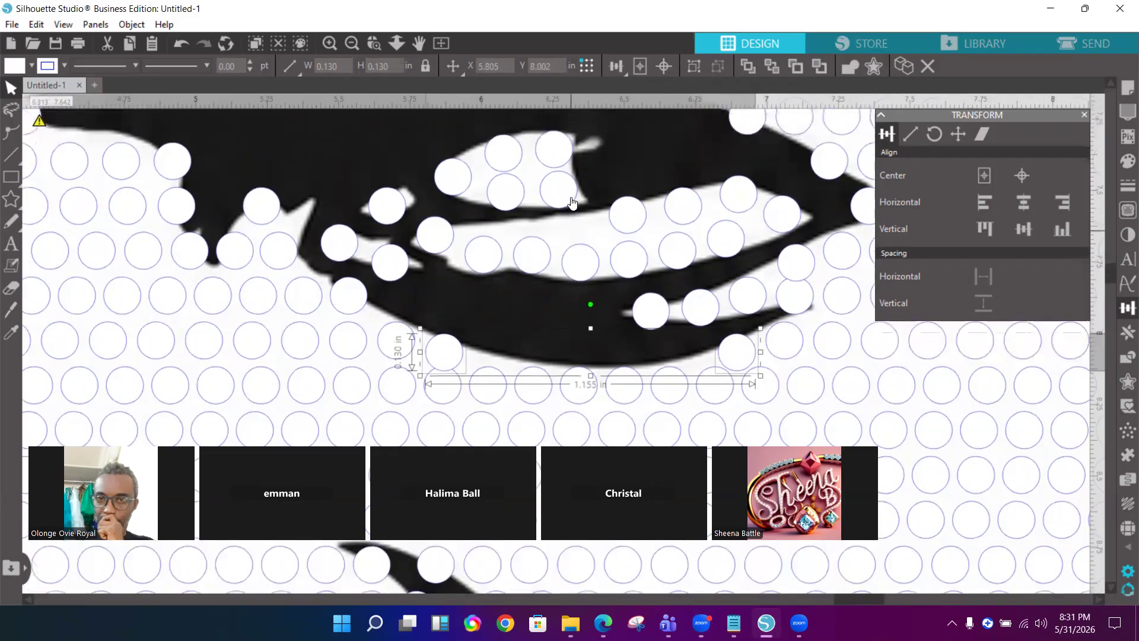
scroll(572, 203, "up", 3)
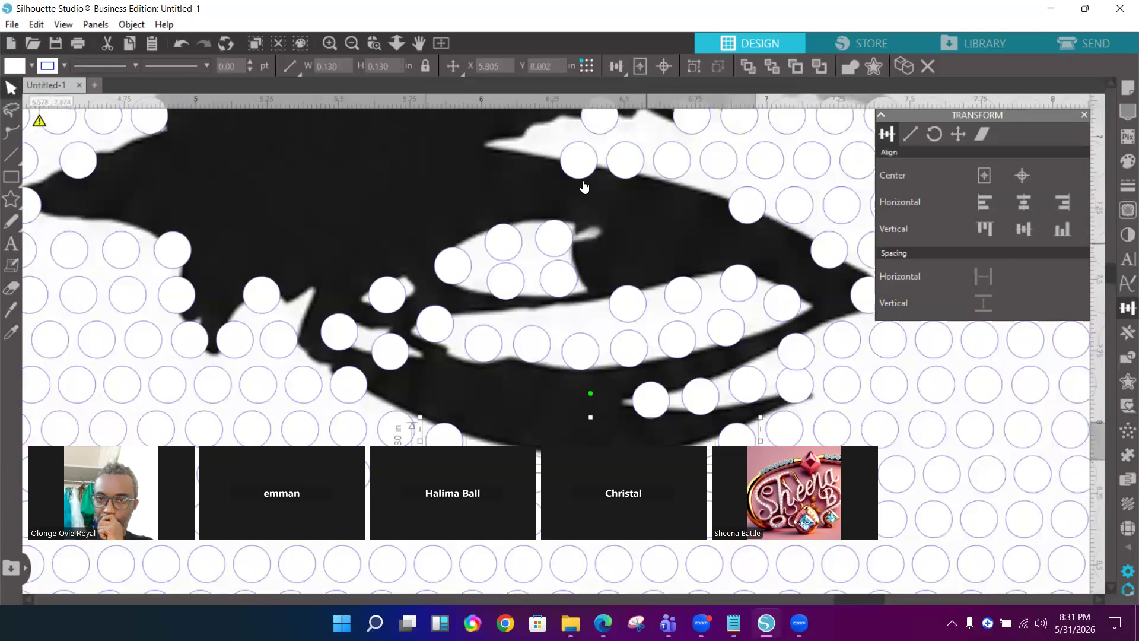
left_click(583, 174)
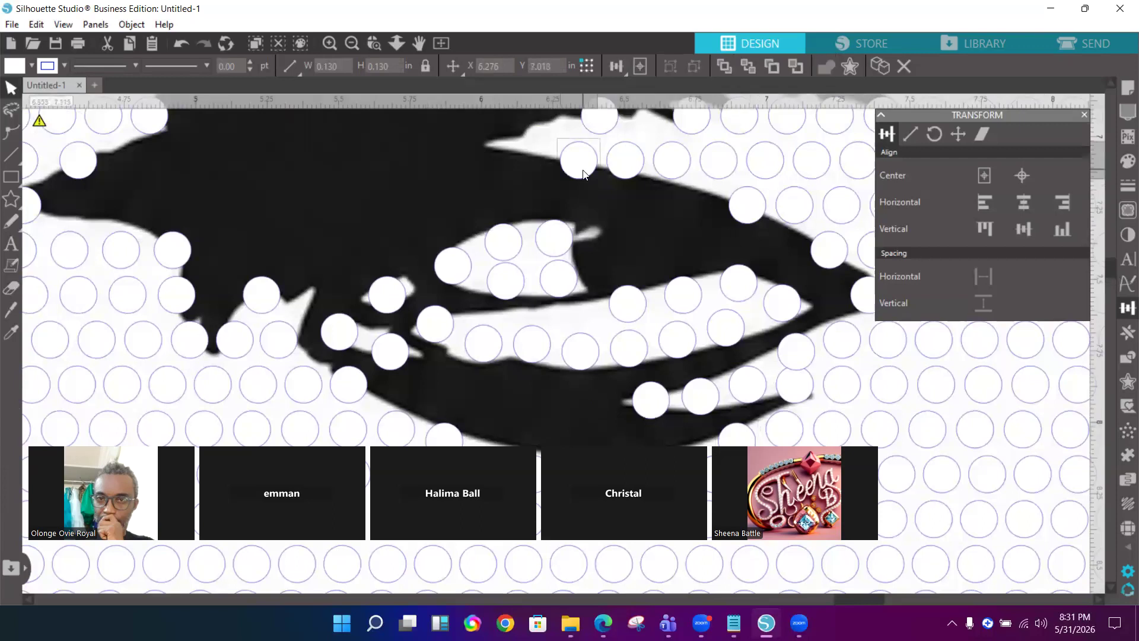
key("Up")
key("Up")
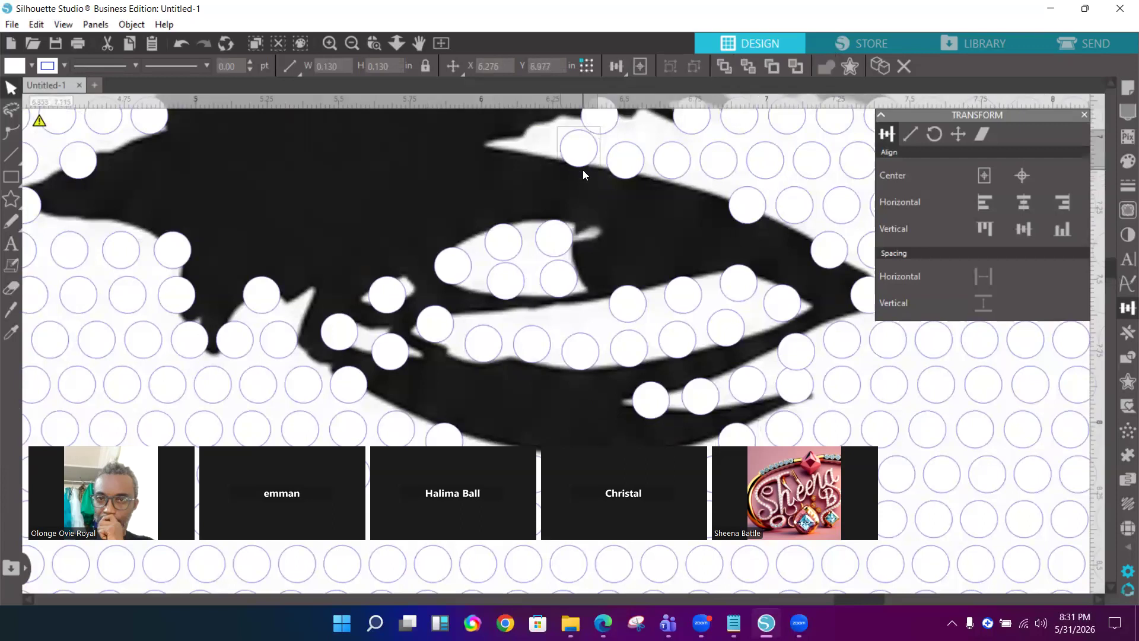
key("Down")
key("Down")
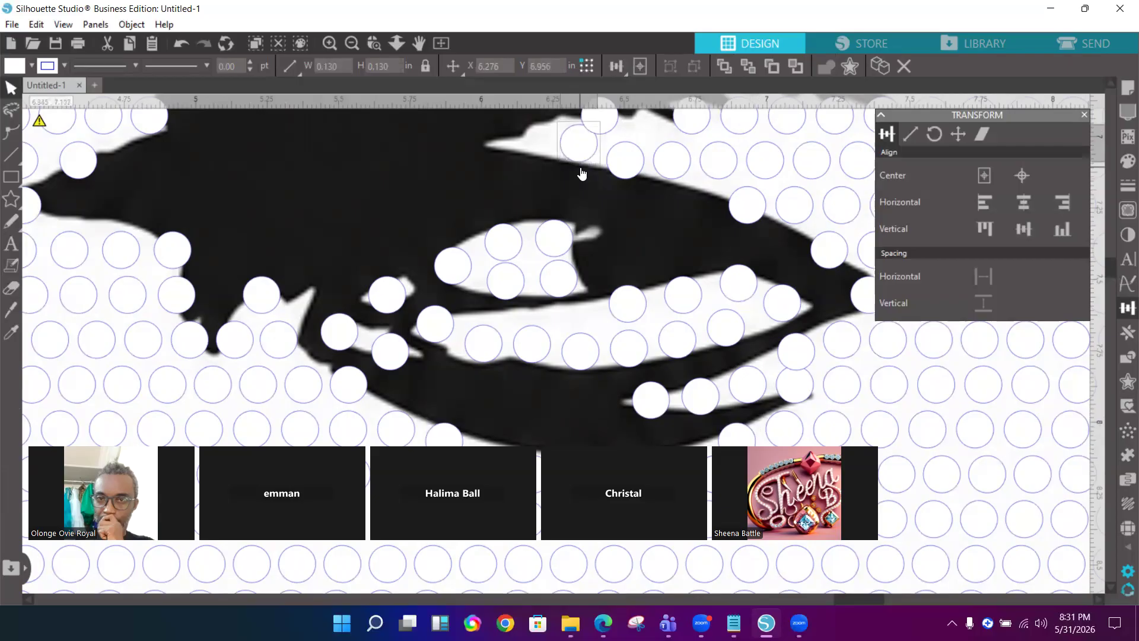
Nudge the neighbouring eyelid-edge circle up off the black and place a duplicate circle in the white gap's narrow tip
left_click(628, 168)
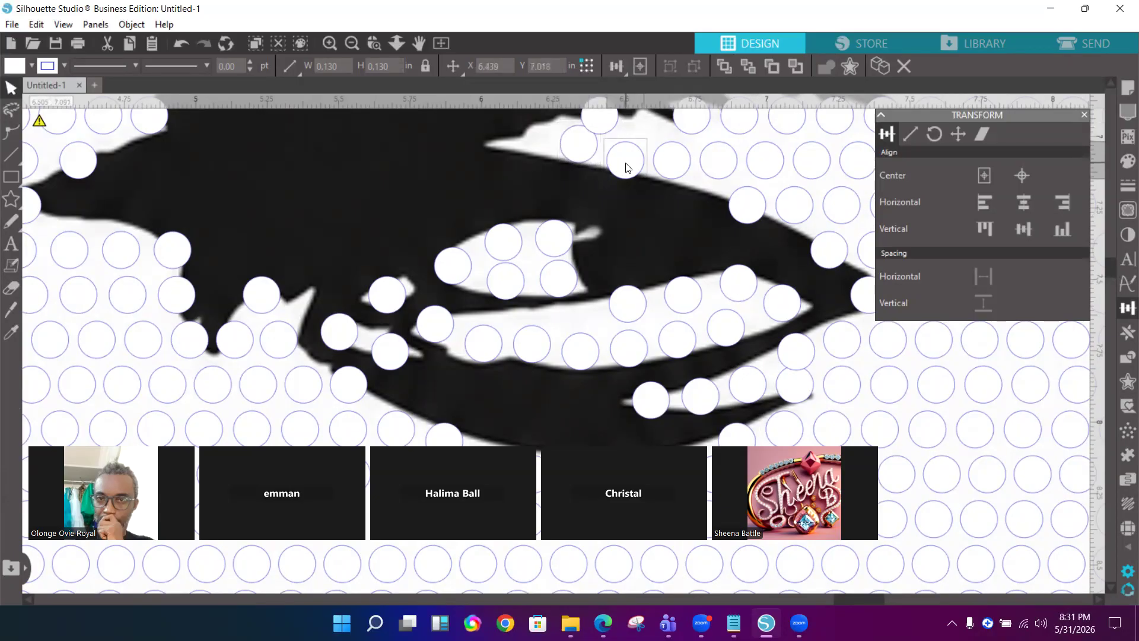
key("Up")
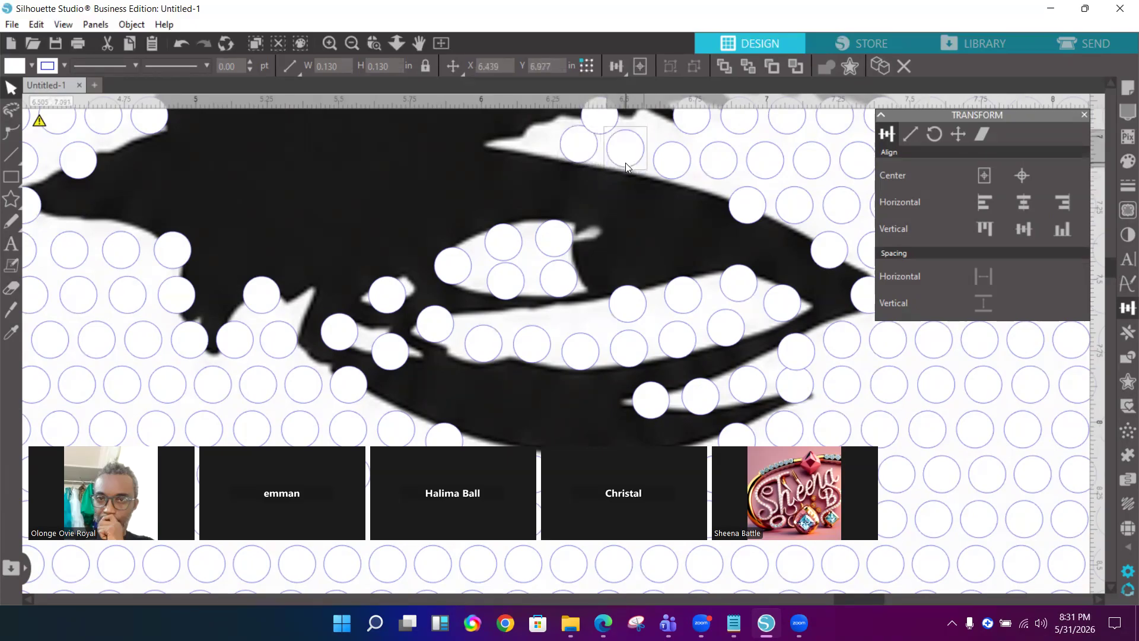
key("Down")
key("i")
key("alt+Right")
left_click_drag(641, 160, 532, 146)
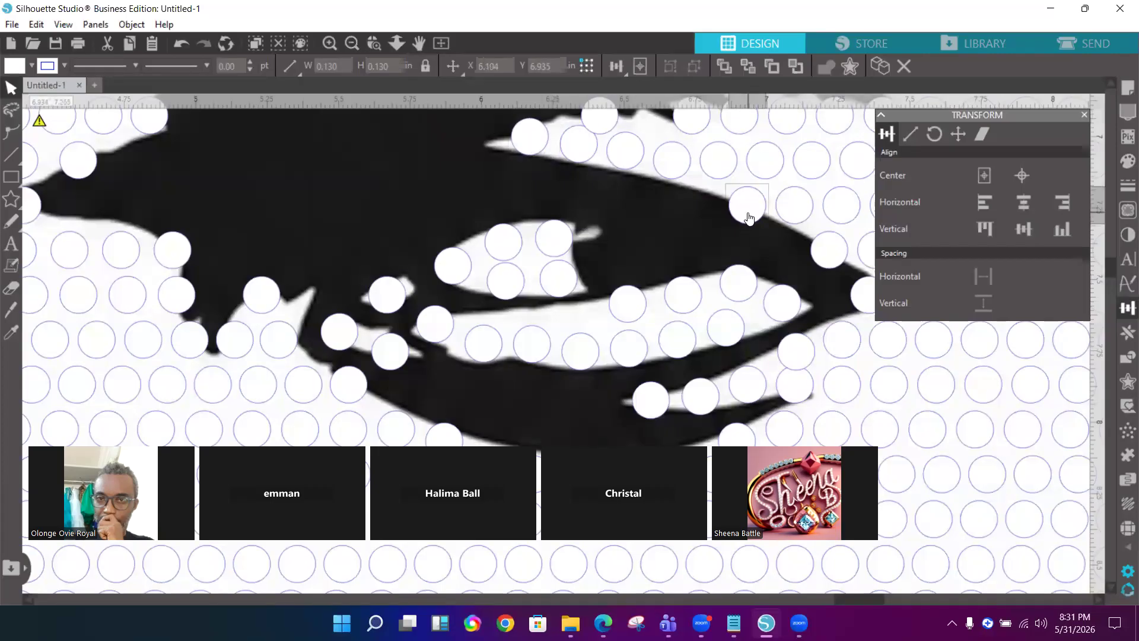
Nudge the next two circles overlapping the upper eyelid's sloping edge upward until they clear the black
key("Up")
key("Up")
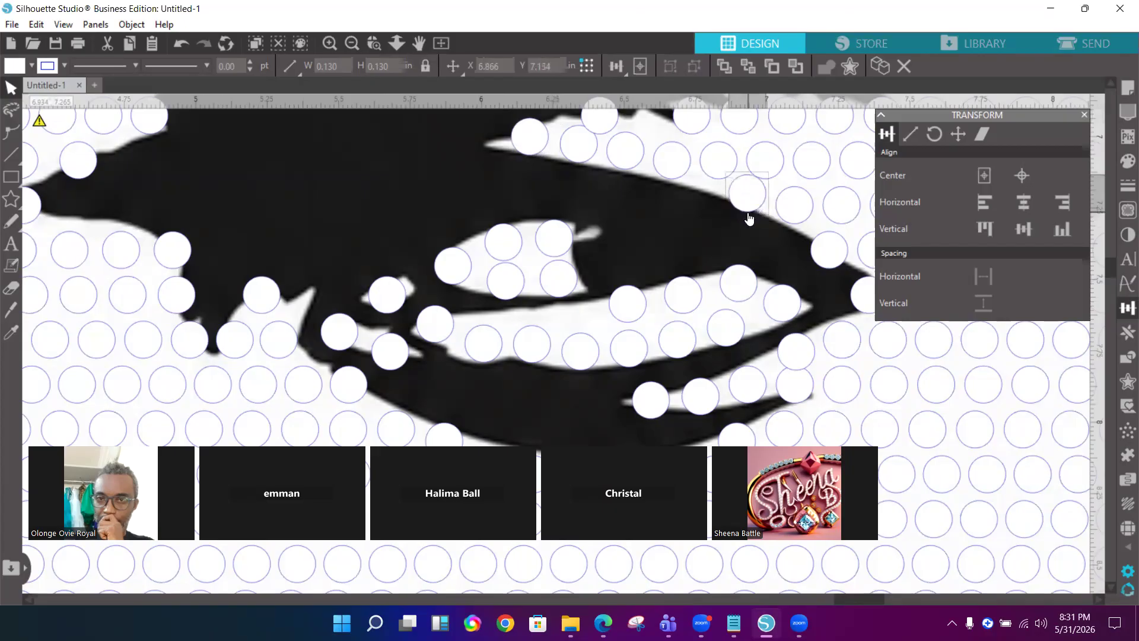
key("Up")
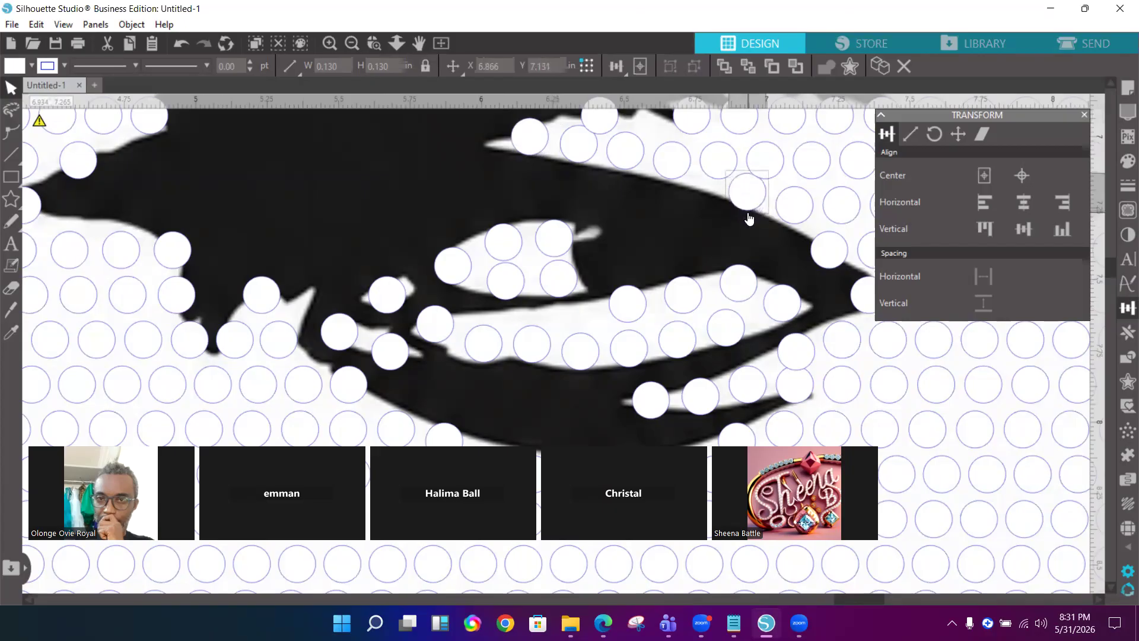
left_click(832, 249)
key("Up")
key("Up")
key("Up")
key("Up")
key("Up")
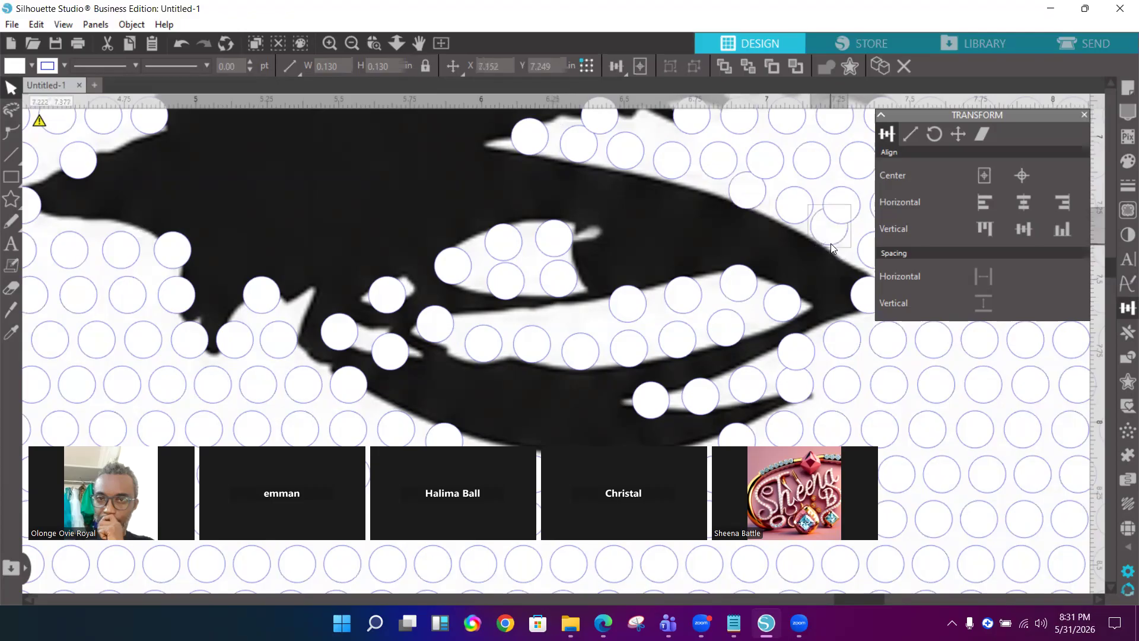
Nudge the circle overlapping the eye's outer corner outward, away from the black tip
left_click(352, 44)
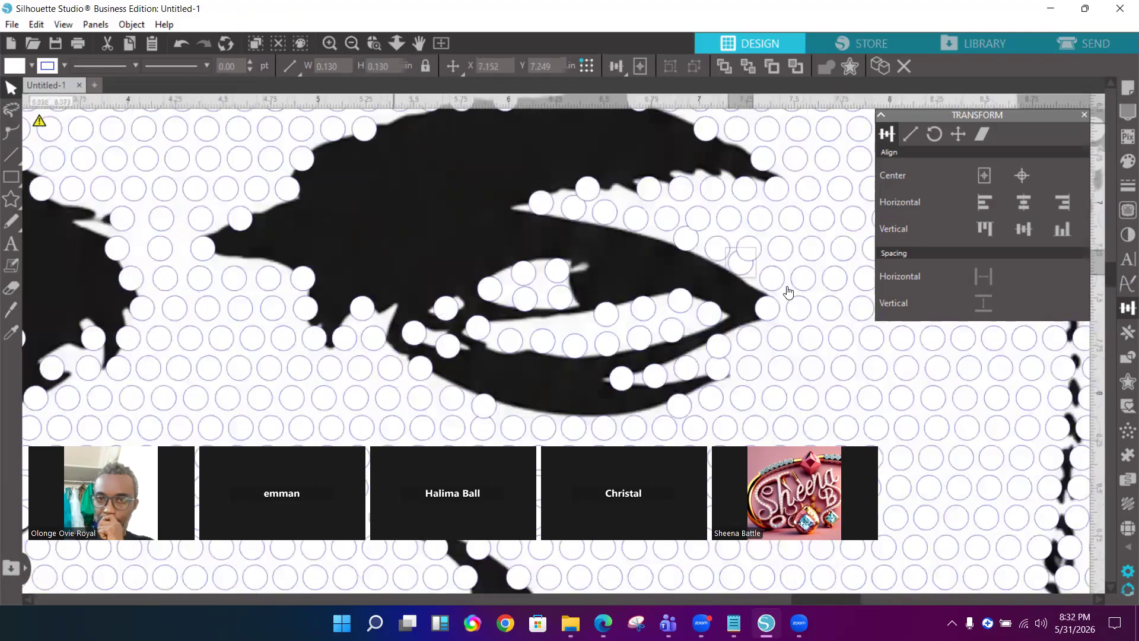
left_click(767, 313)
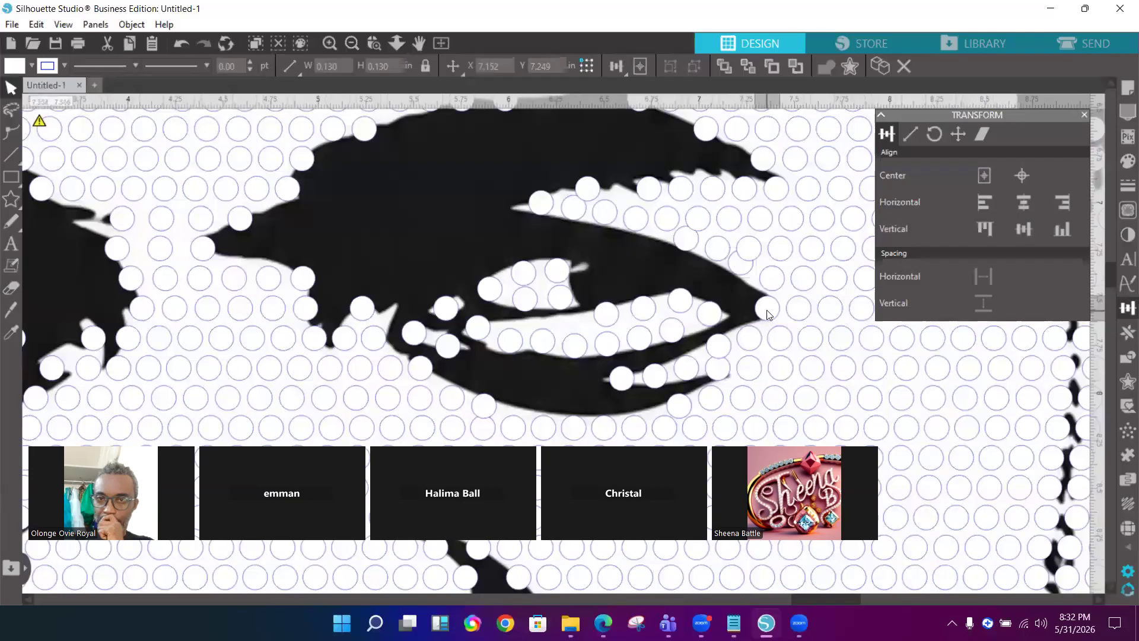
key("Right")
key("Left")
Space the row of circles along the upper eyelid's top edge evenly horizontally, from the outer corner to the gap's narrow tip
left_click(776, 286)
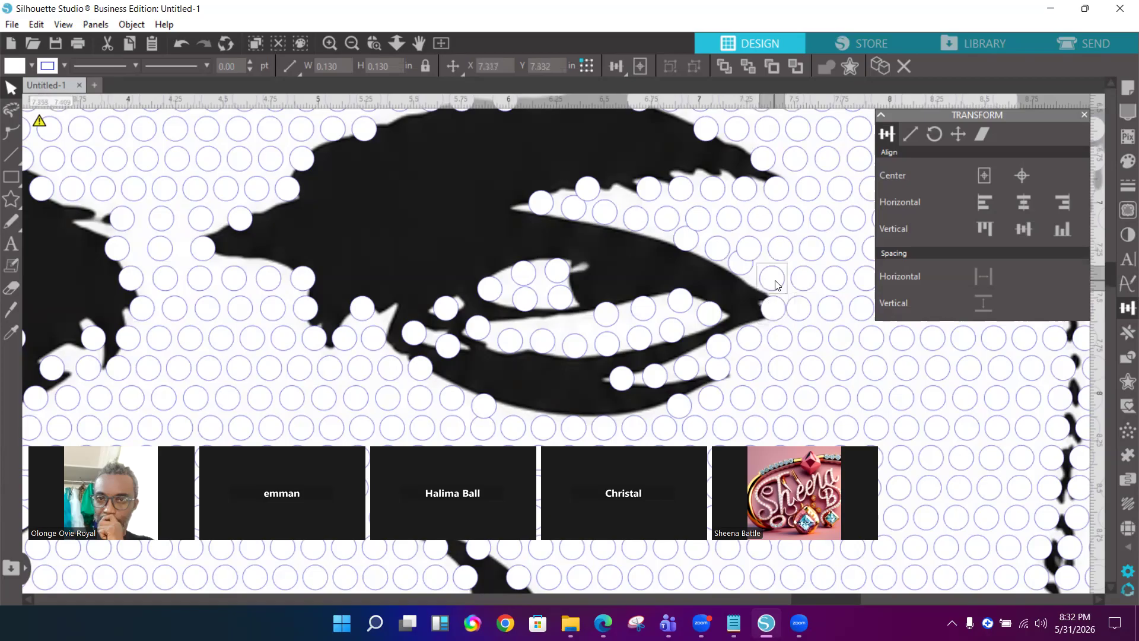
left_click(741, 269, "shift")
left_click(705, 252, "shift")
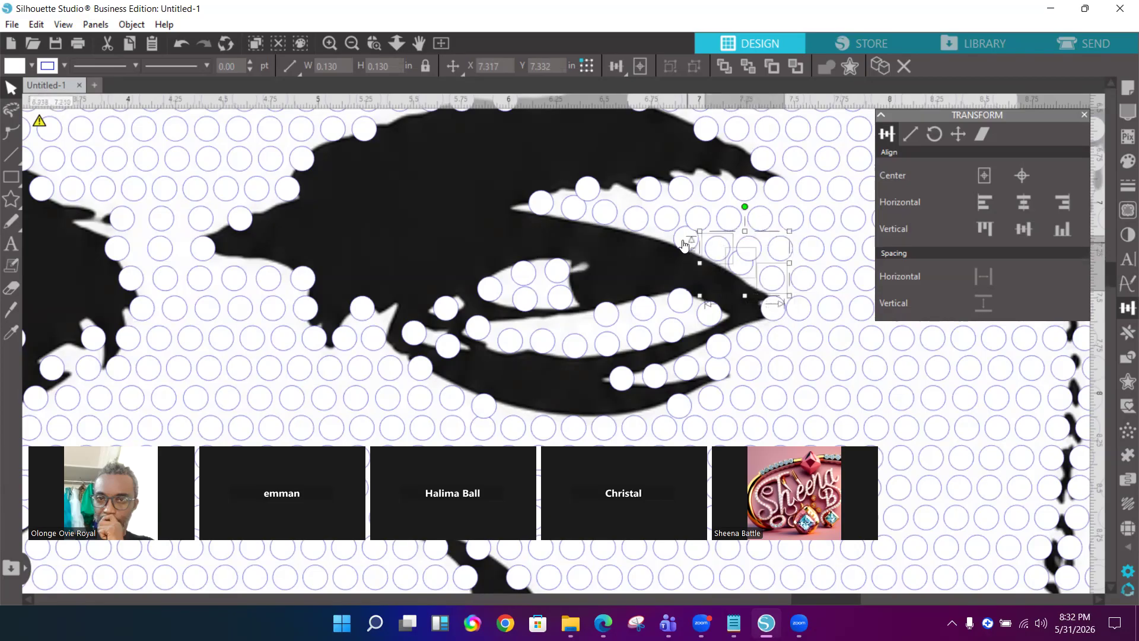
left_click(667, 224, "shift")
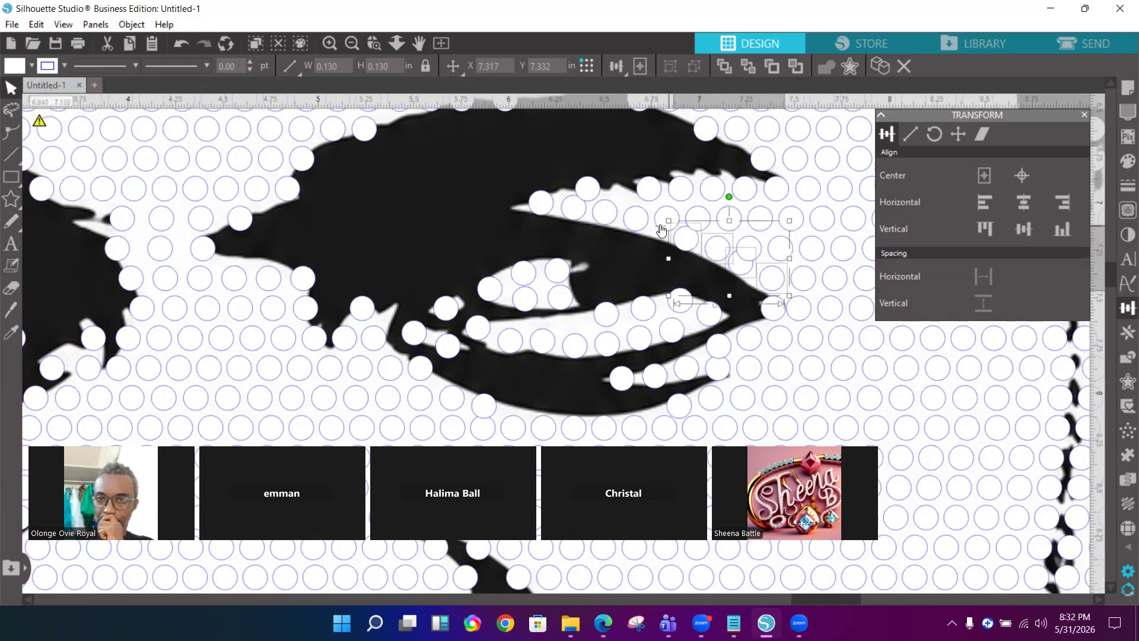
left_click(666, 221, "shift")
left_click(667, 222, "shift")
left_click(622, 224, "shift")
left_click(601, 216, "shift")
left_click(575, 214, "shift")
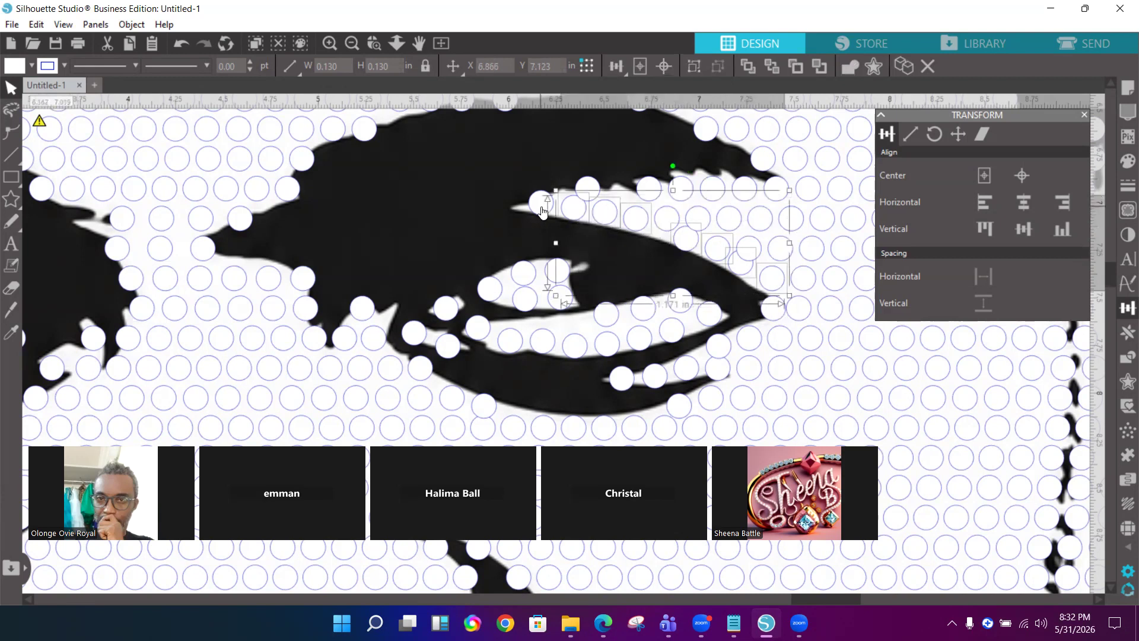
left_click(542, 212, "shift")
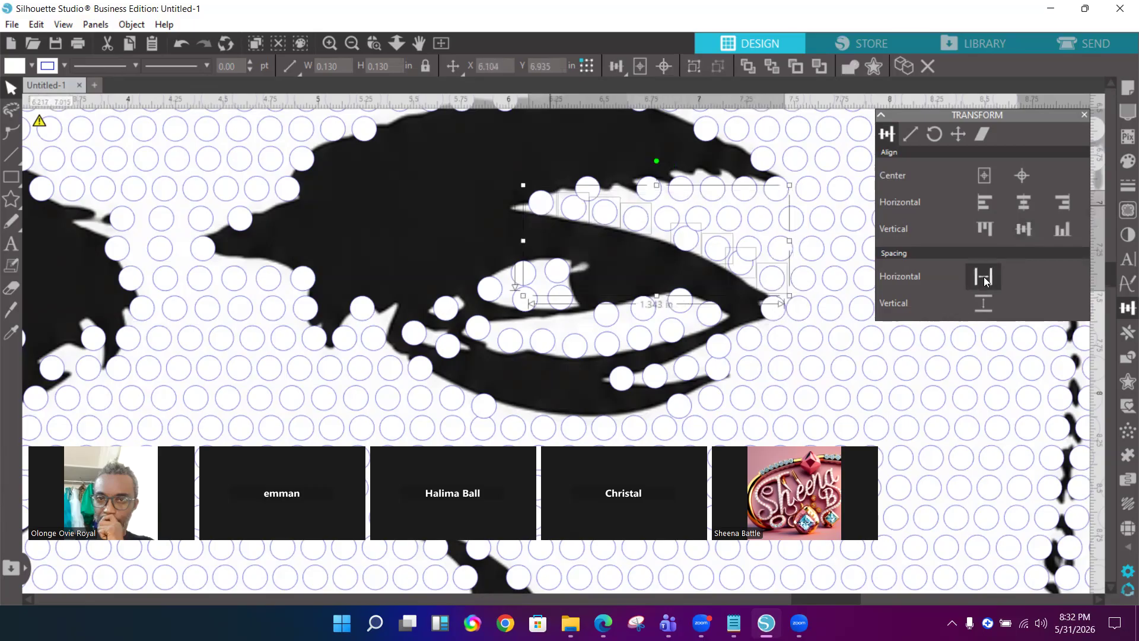
left_click(983, 276)
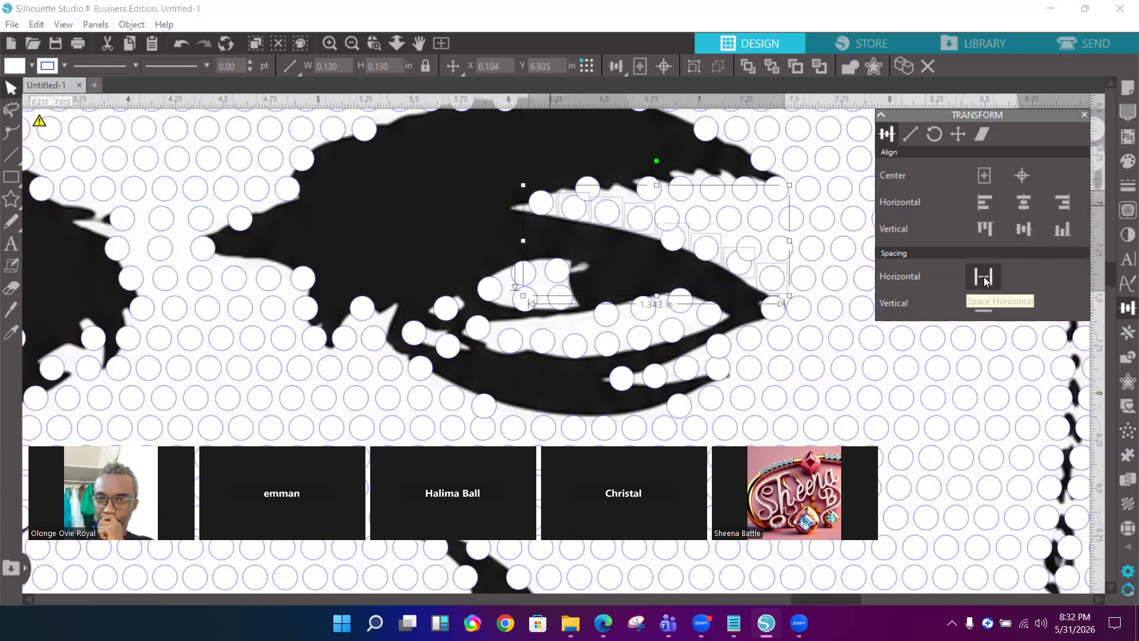
Nudge the circle overlapping the middle of the eyelid edge upward and space it evenly vertically with the two circles above it
left_click(674, 264)
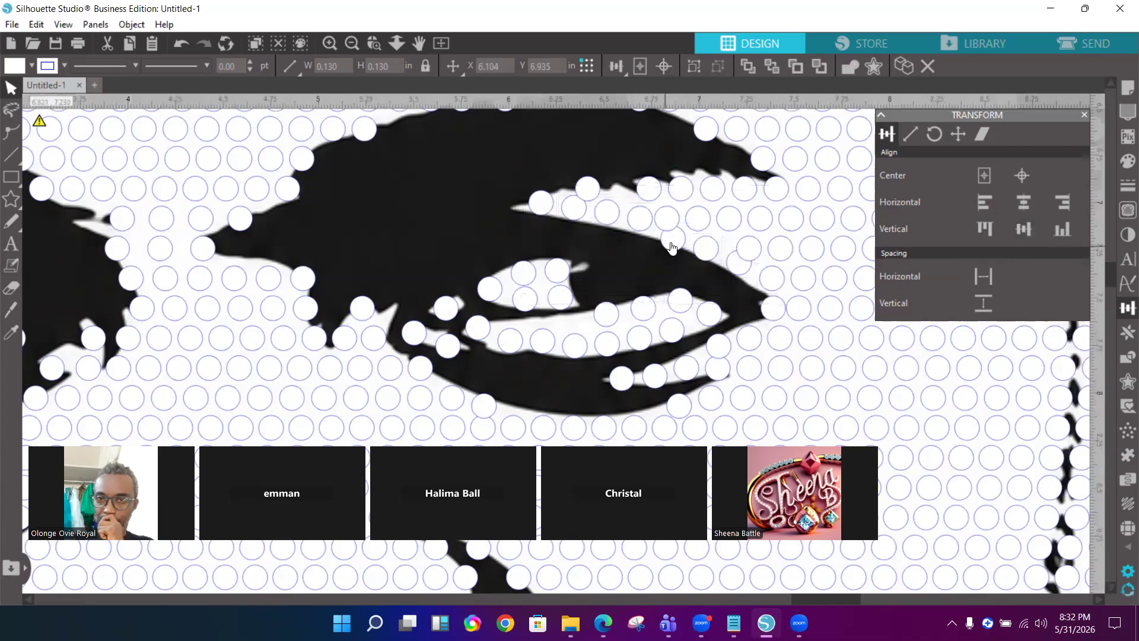
left_click(672, 248)
key("Up")
key("Up")
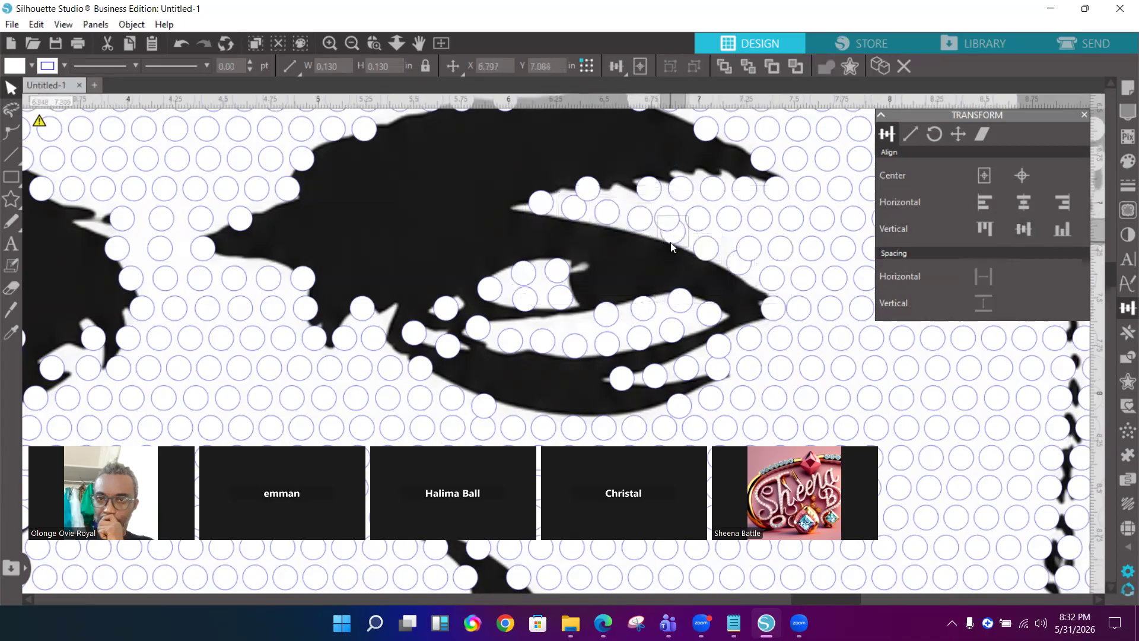
left_click(665, 218, "shift")
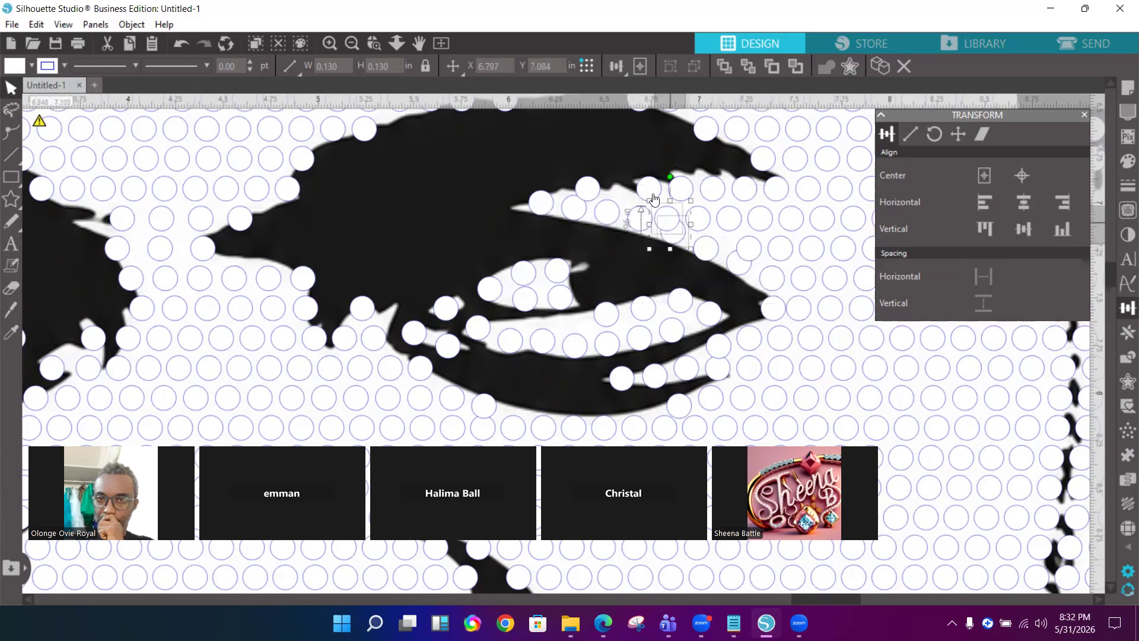
left_click(651, 191, "shift")
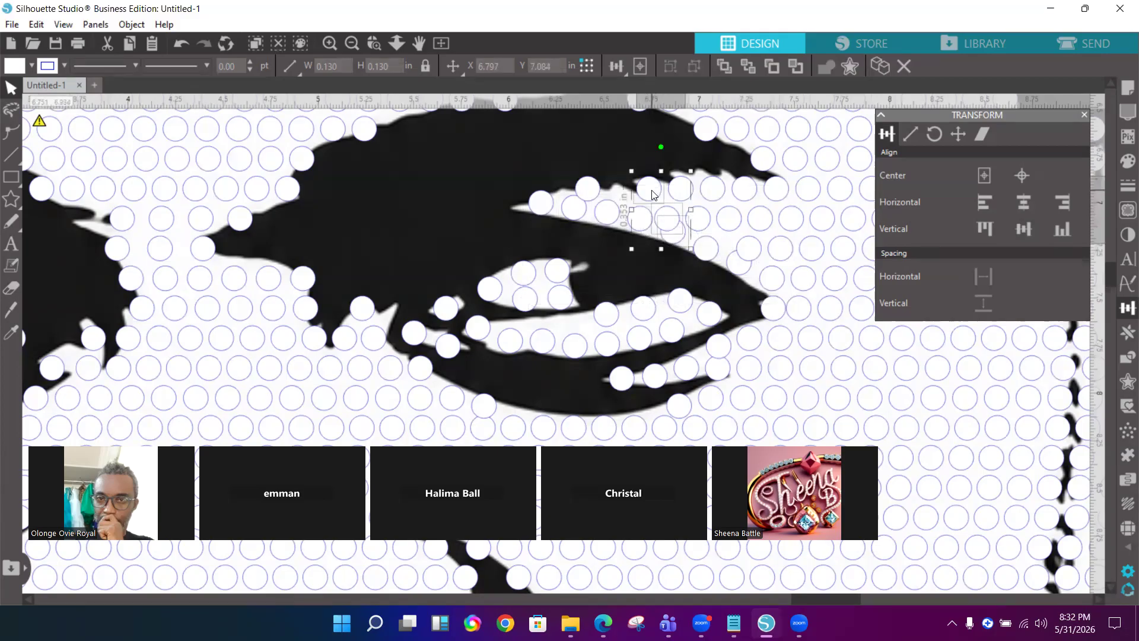
left_click(984, 303)
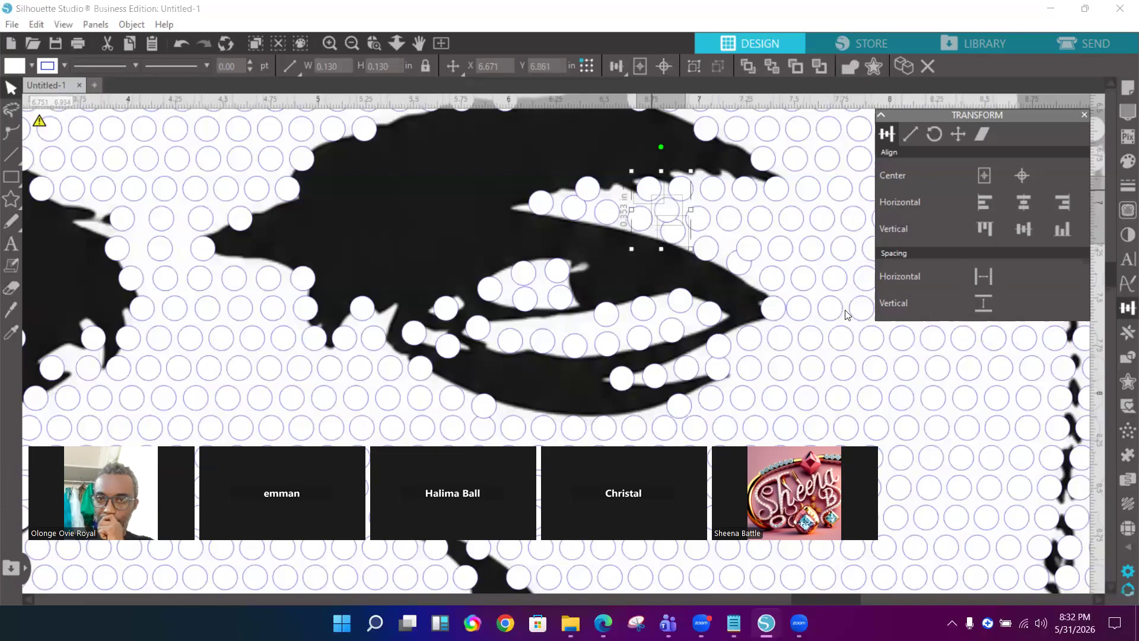
Space the circles in the inner half of the eyelid-edge row evenly horizontally, out to the gap's narrow tip
left_click(706, 221)
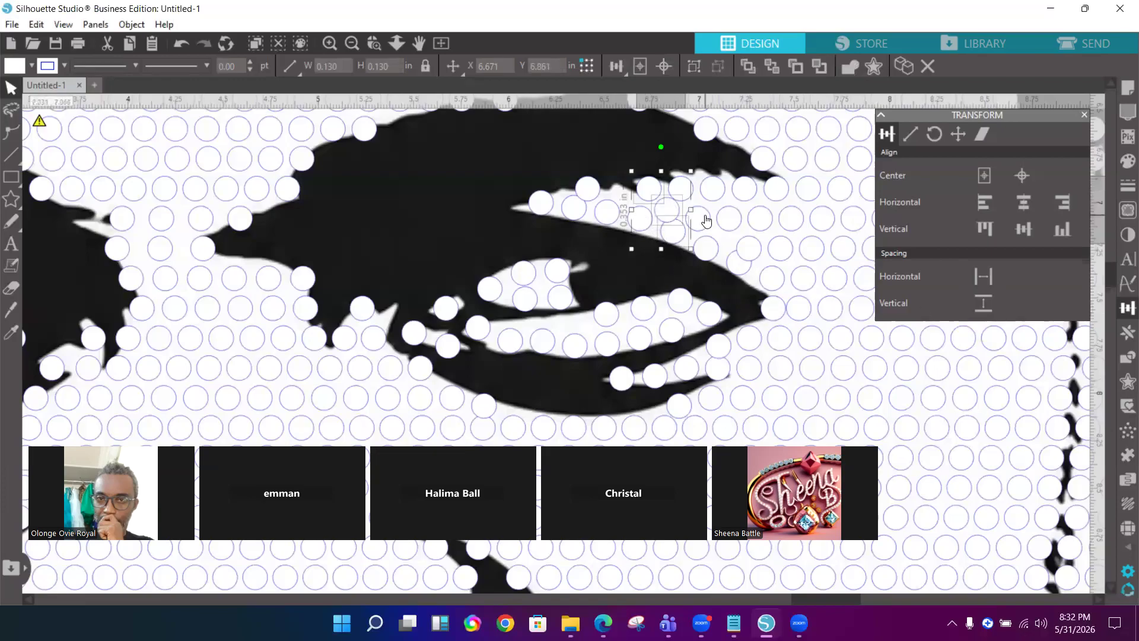
left_click(668, 216, "shift")
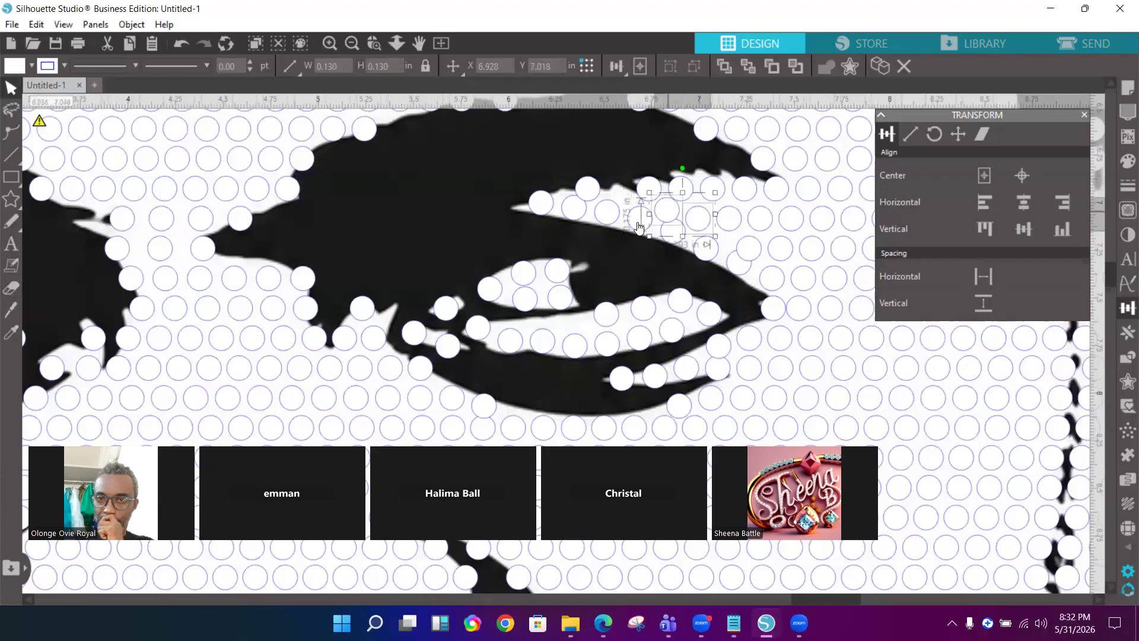
left_click(542, 205, "shift")
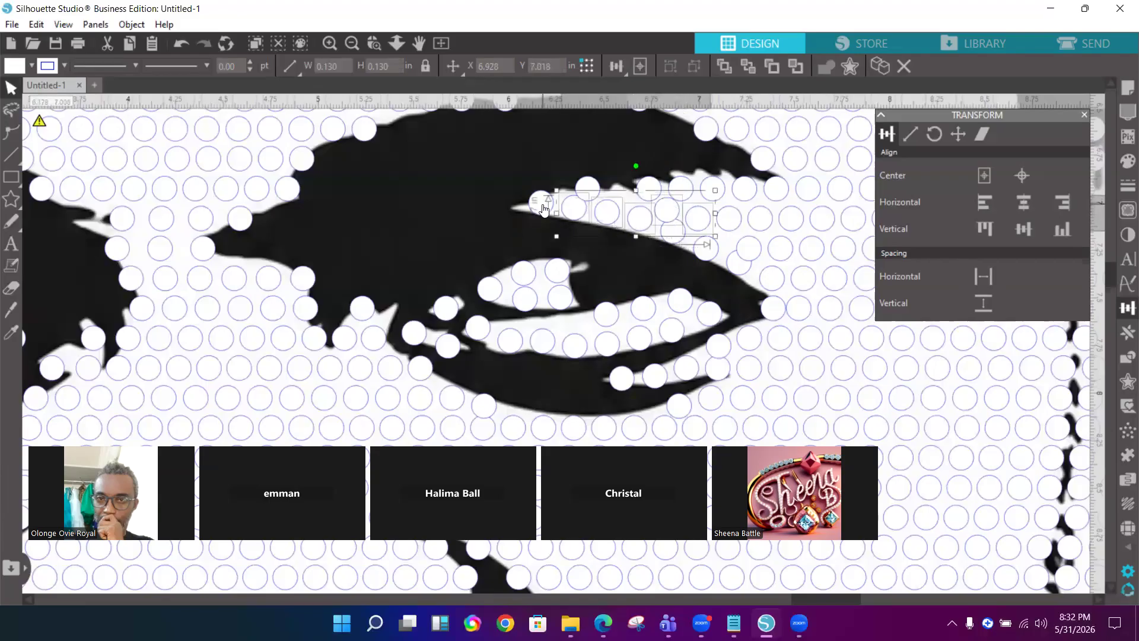
left_click(978, 278)
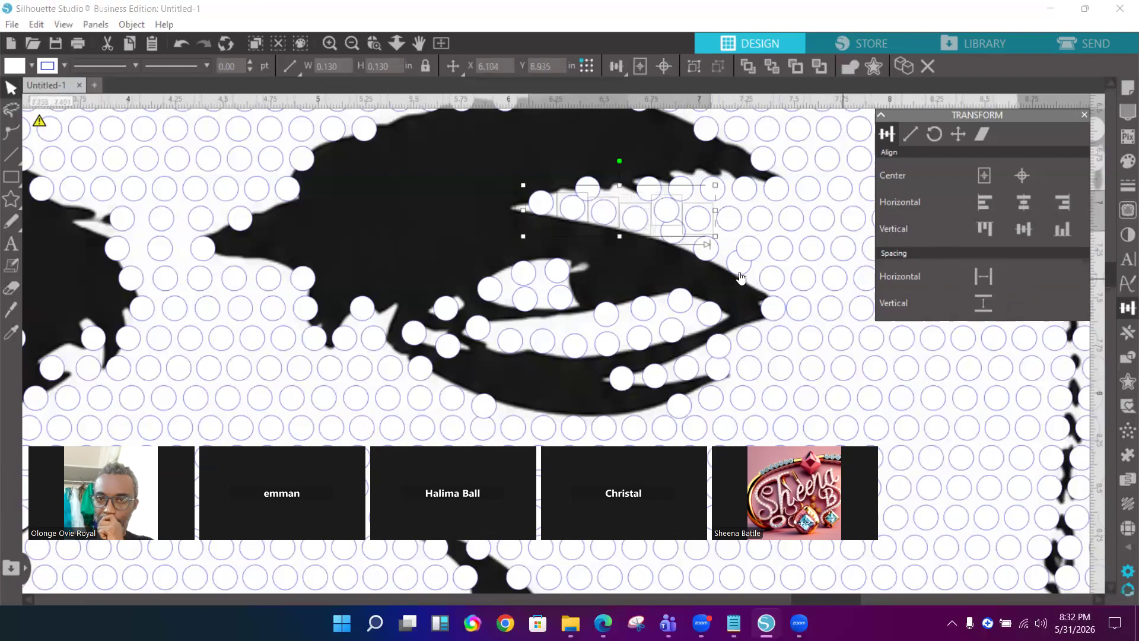
left_click(672, 237)
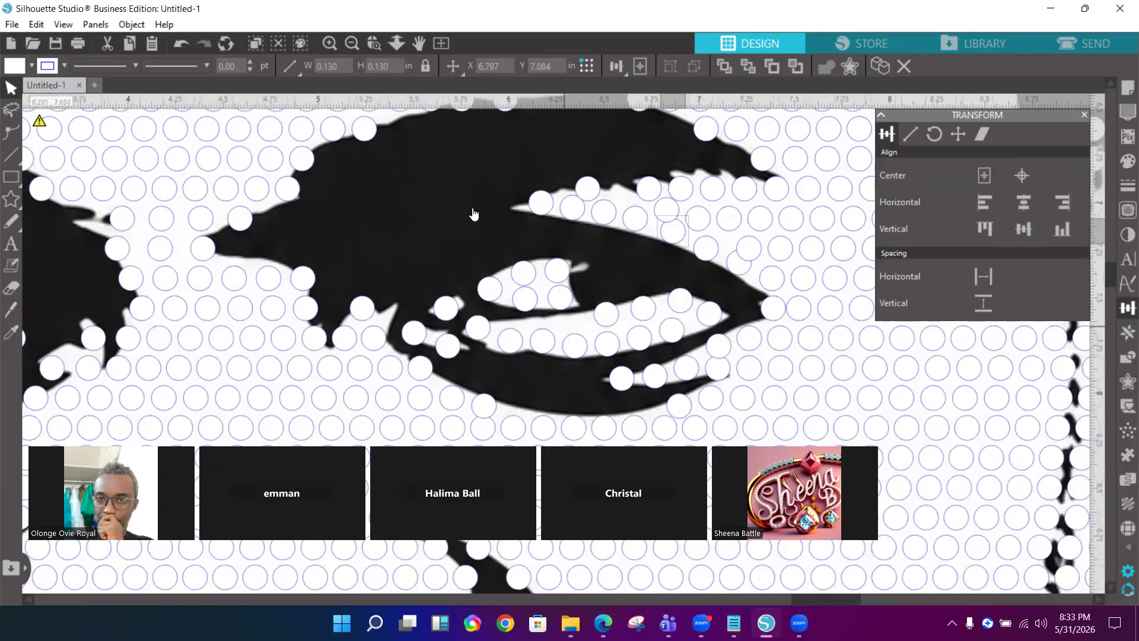
scroll(470, 207, "up", 3)
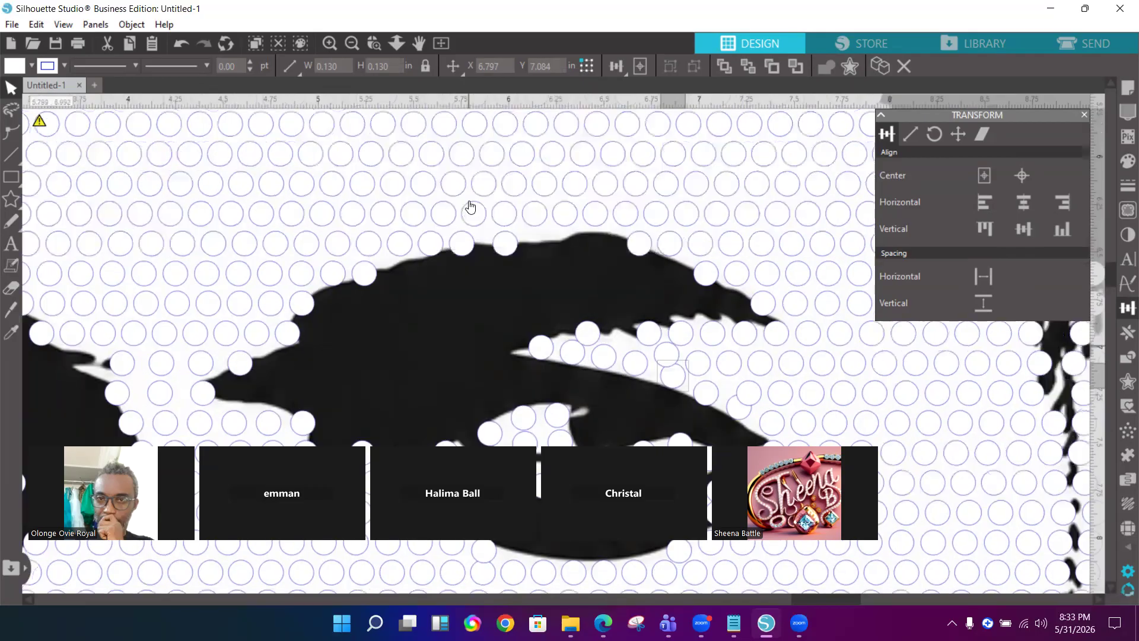
scroll(371, 280, "up", 1)
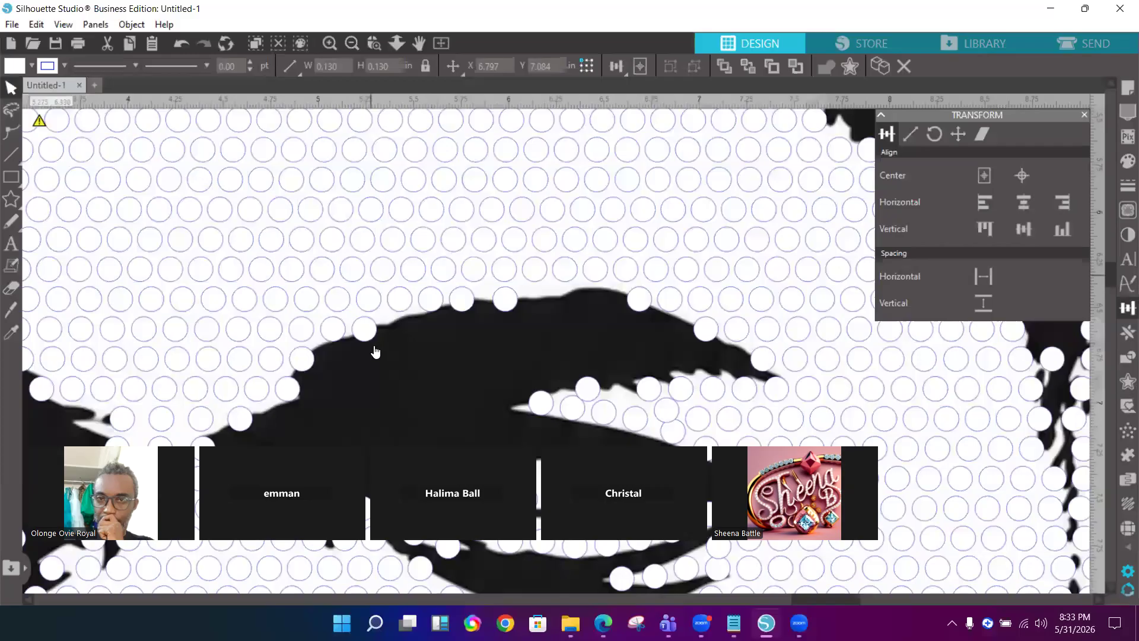
Nudge the six circles overlapping the top edge of the black eyebrow upward together, away from the black
left_click(359, 332)
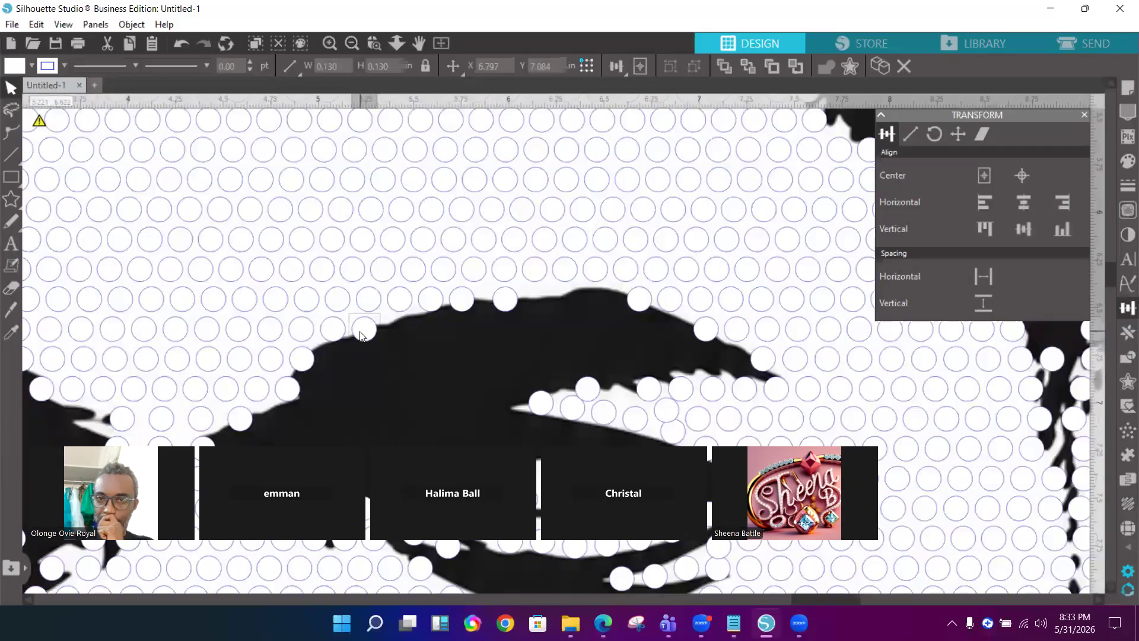
left_click(506, 302, "shift")
left_click(465, 305, "shift")
left_click(651, 306, "shift")
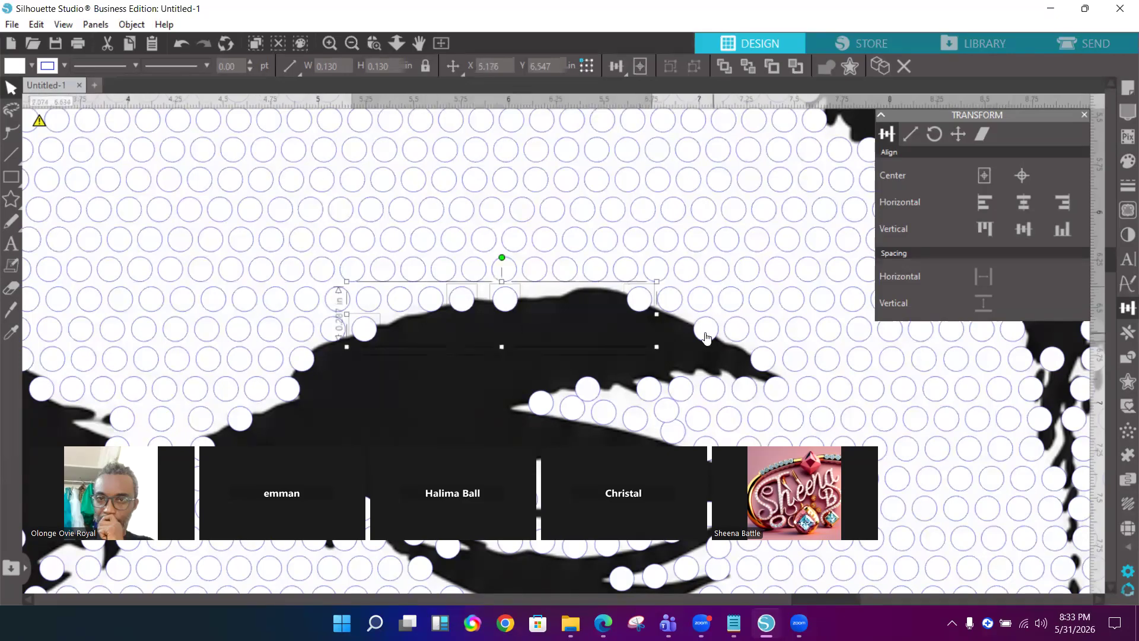
left_click(708, 334, "shift")
left_click(759, 372, "shift")
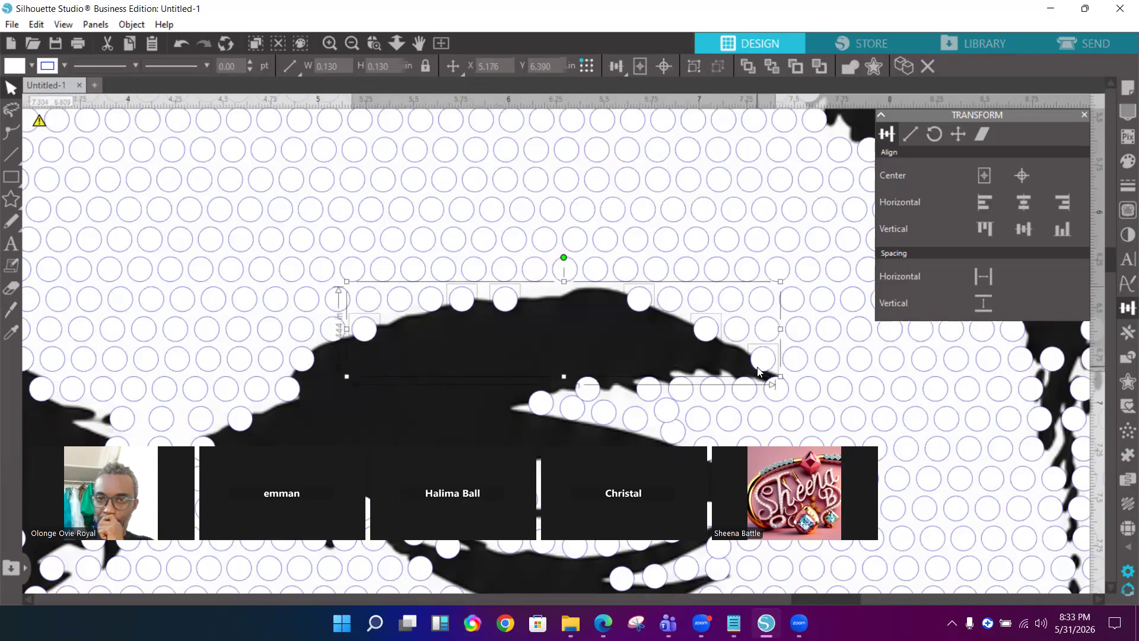
key("Up")
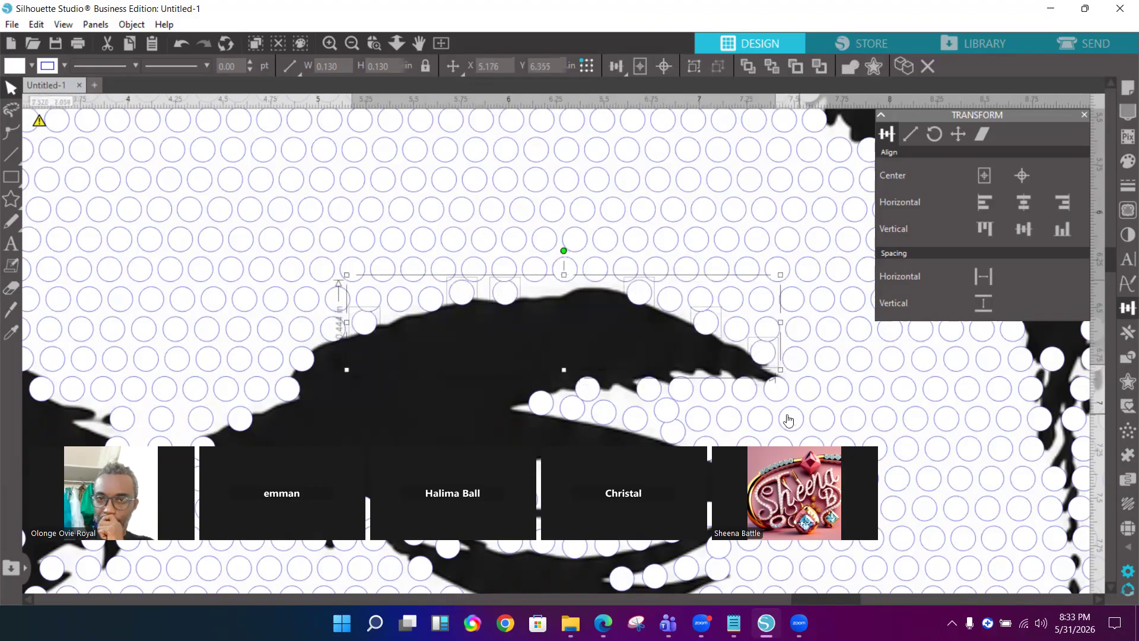
Move the black-and-white portrait image off the page to check the rhinestone layout alone, and undo the move
scroll(707, 574, "down", 1)
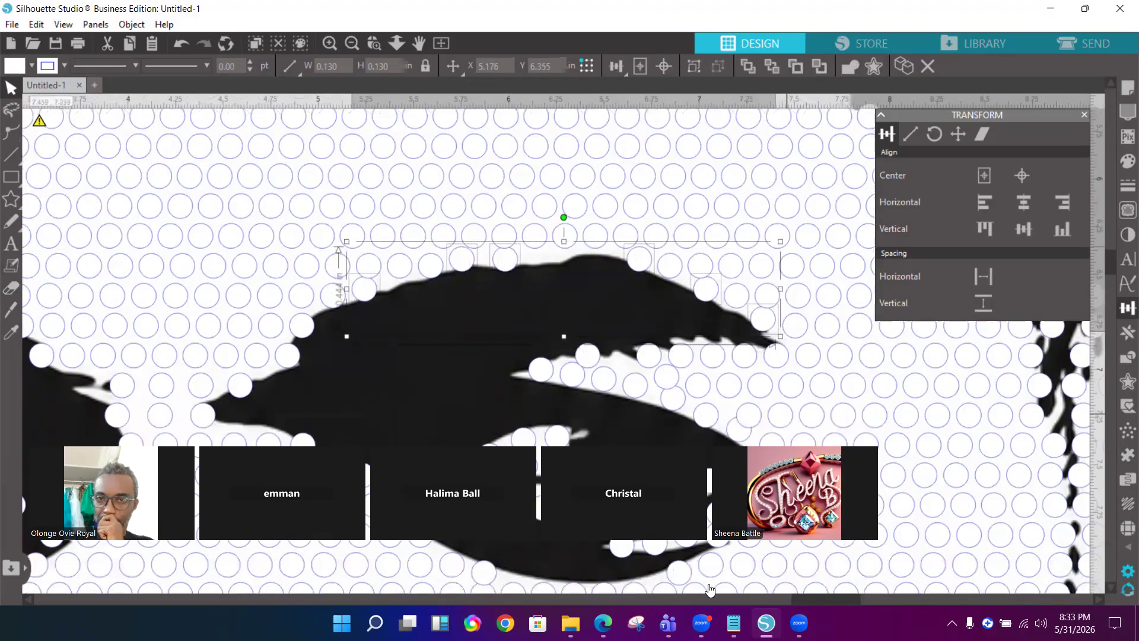
left_click(350, 45)
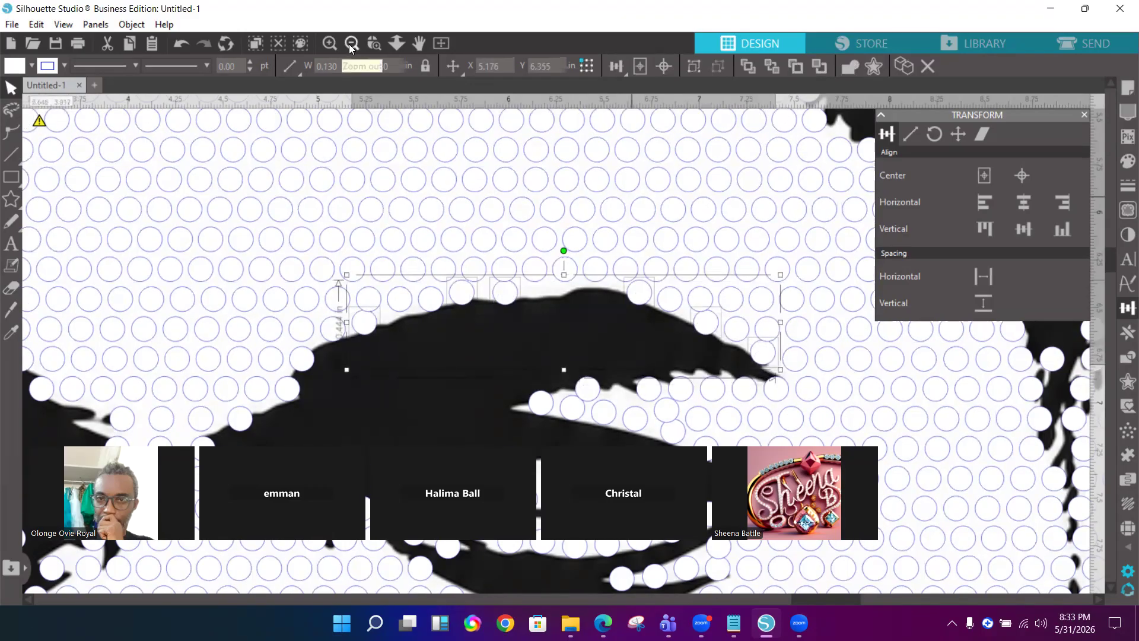
left_click(349, 44)
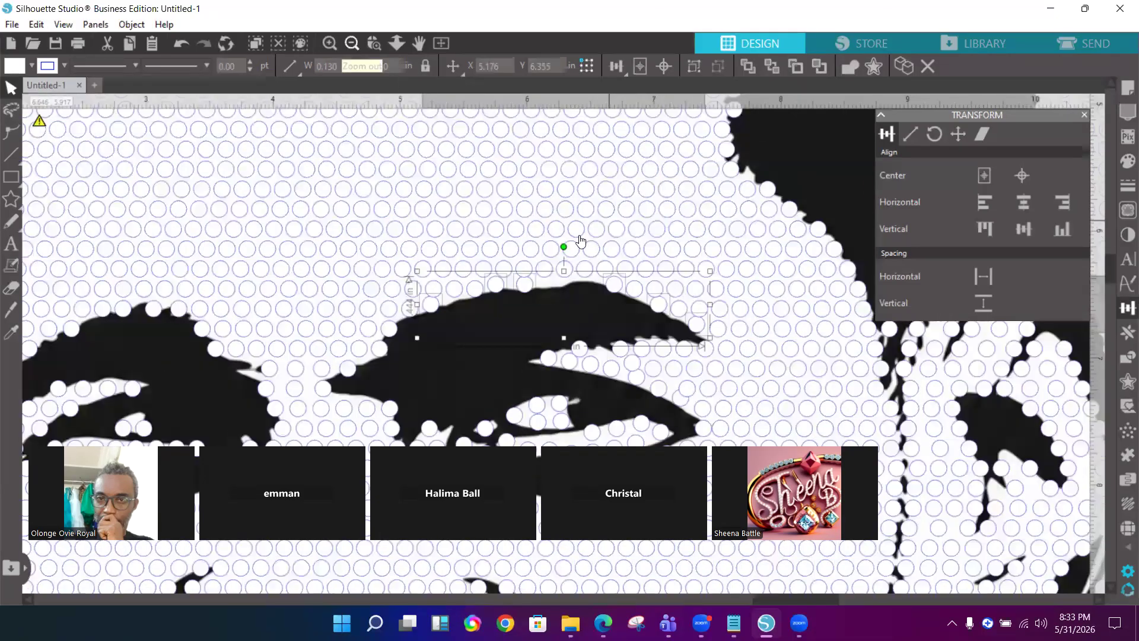
scroll(580, 241, "down", 2)
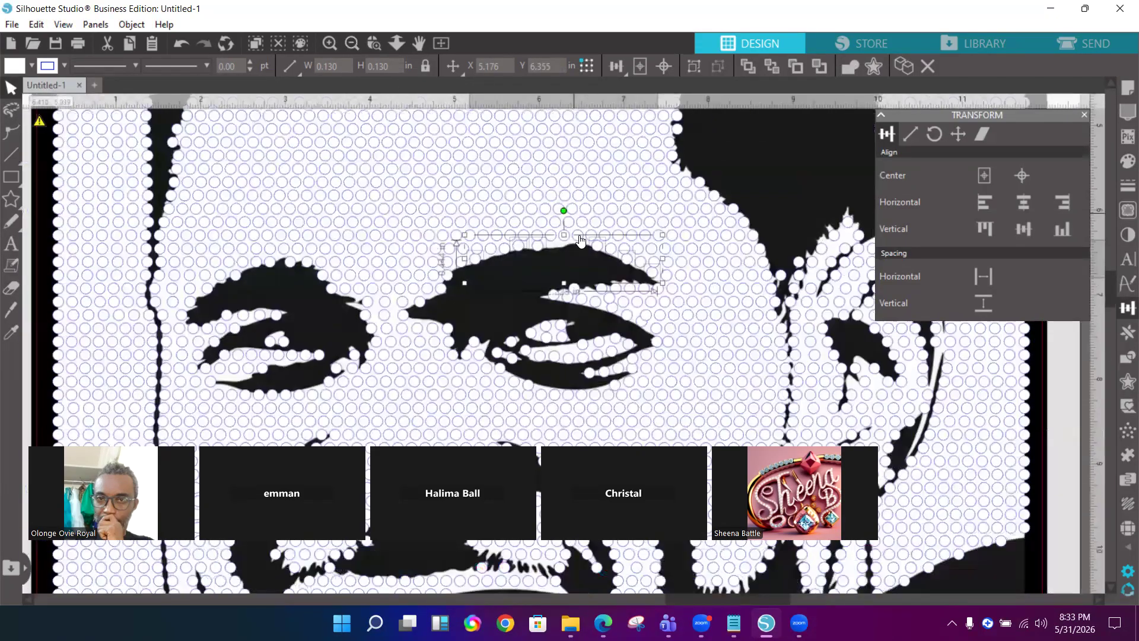
left_click(355, 45)
left_click(354, 45)
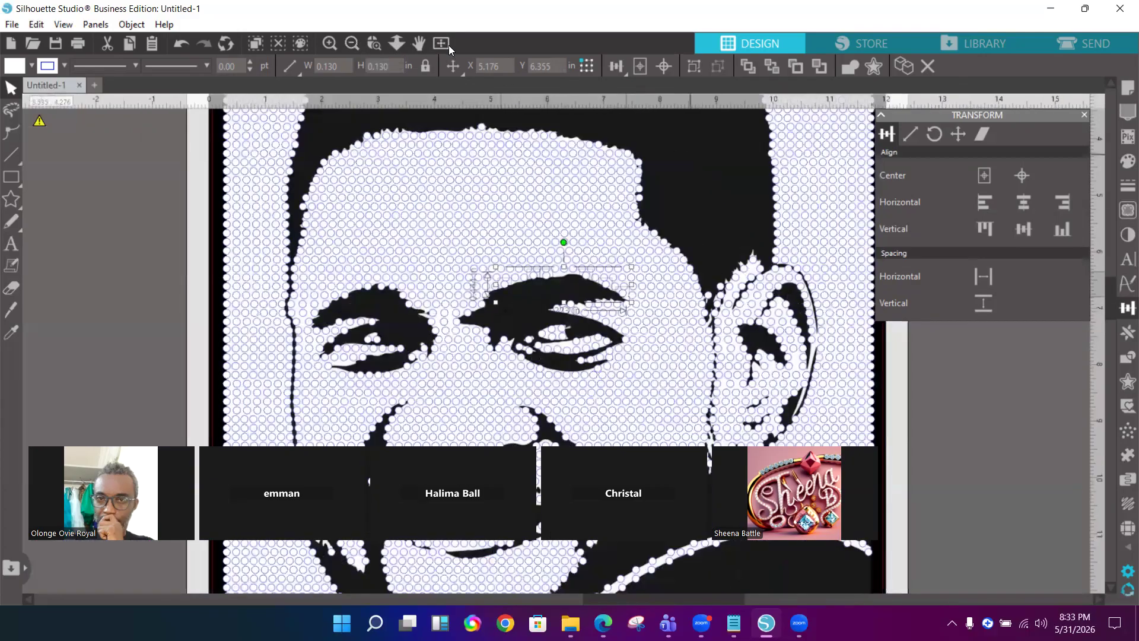
left_click(449, 45)
left_click(754, 214)
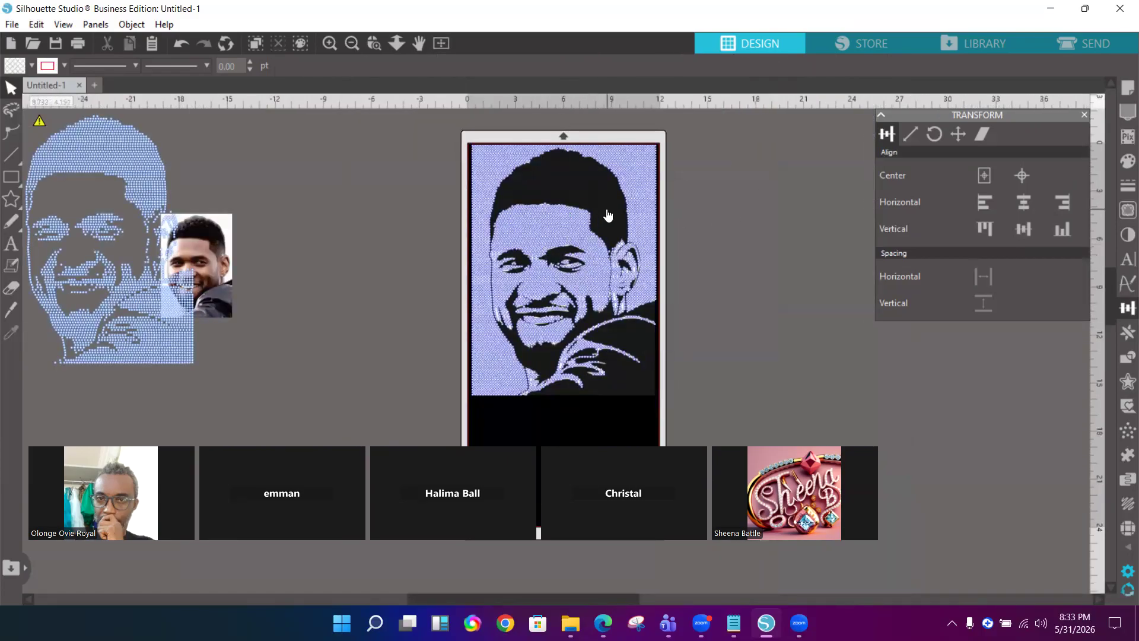
left_click_drag(608, 215, 386, 205)
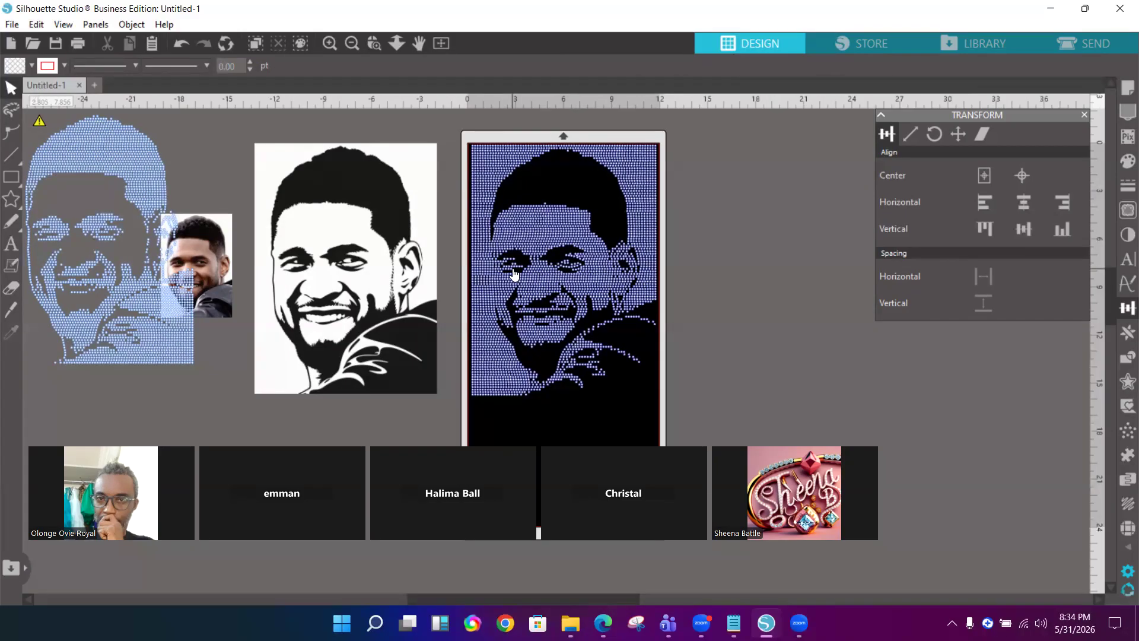
key("ctrl+z")
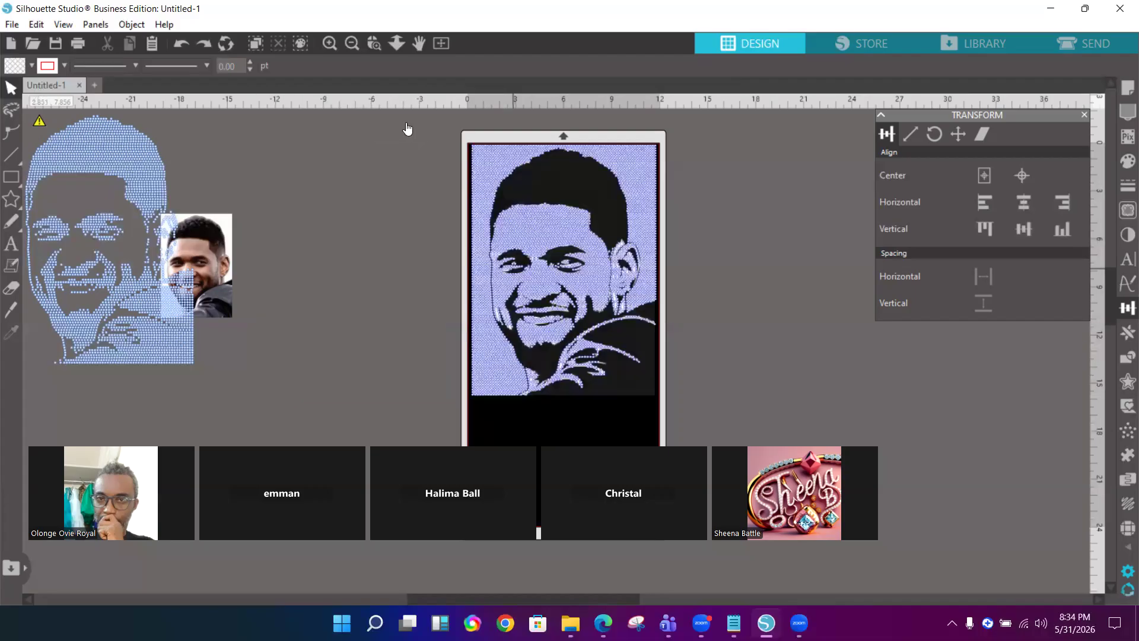
Nudge the outer circle of the pair in the other eye's small highlight upward and duplicate it into the highlight's peak
left_click(374, 48)
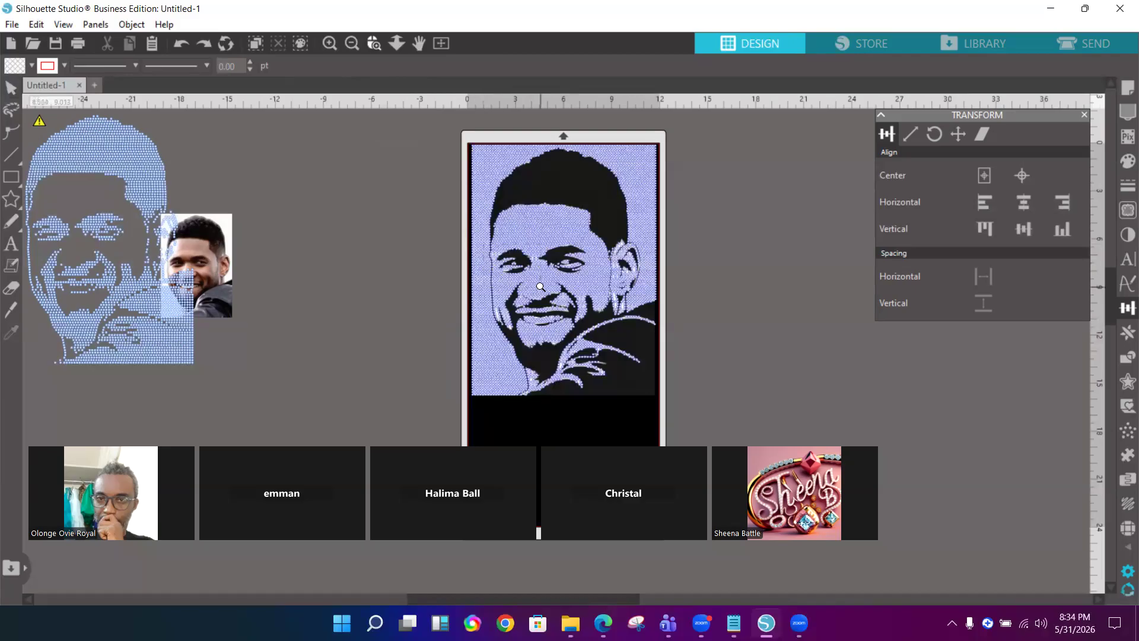
left_click(538, 264)
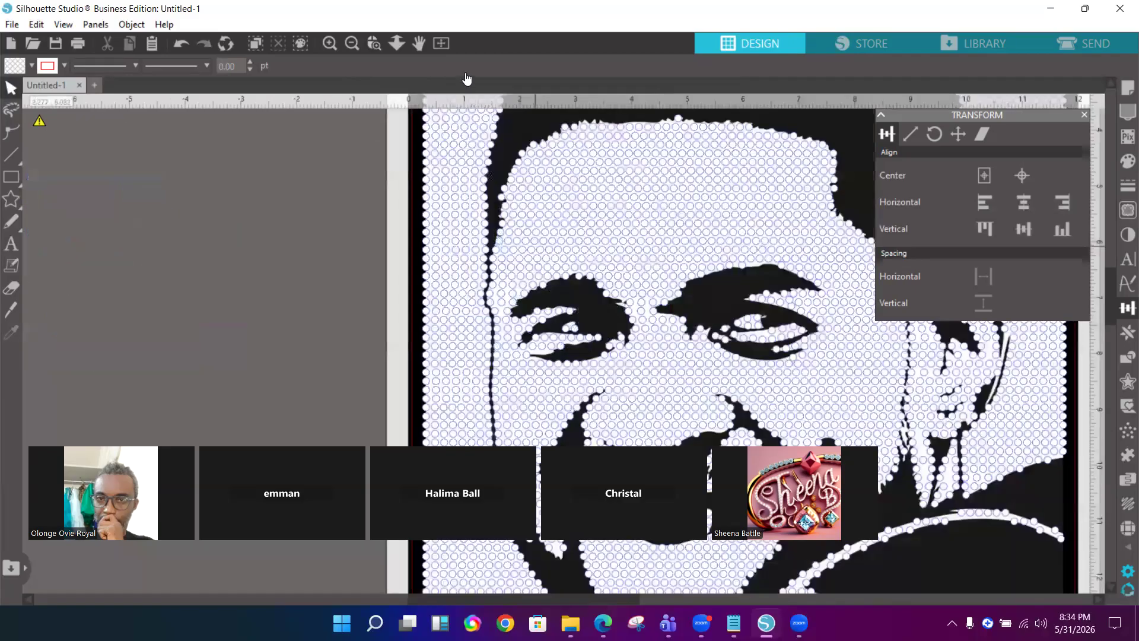
left_click(374, 45)
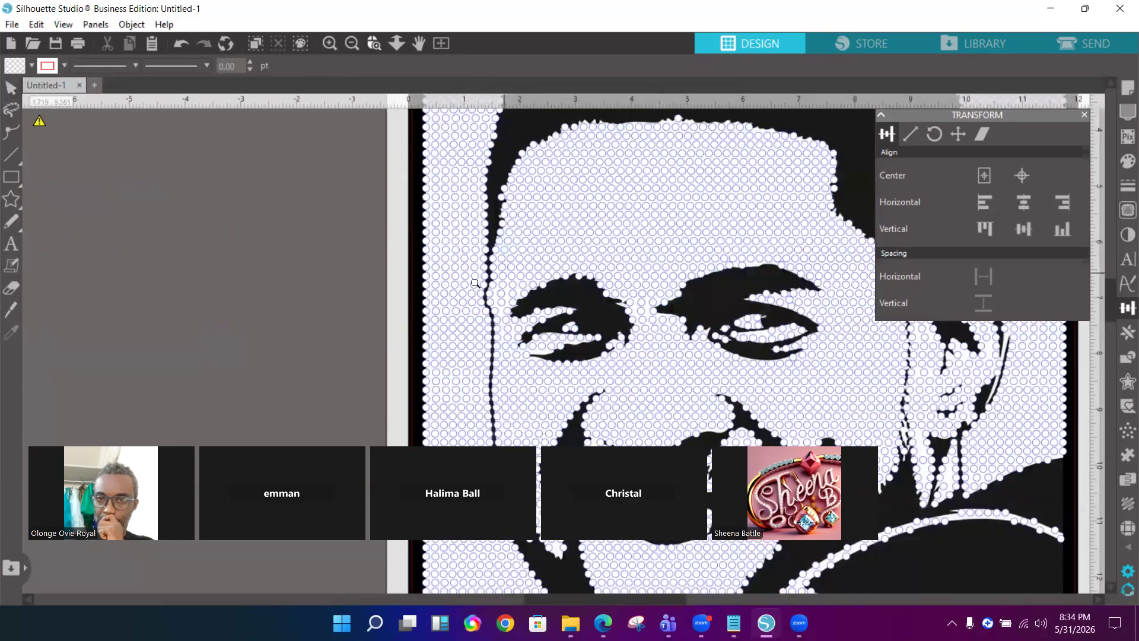
left_click_drag(604, 388, 647, 393)
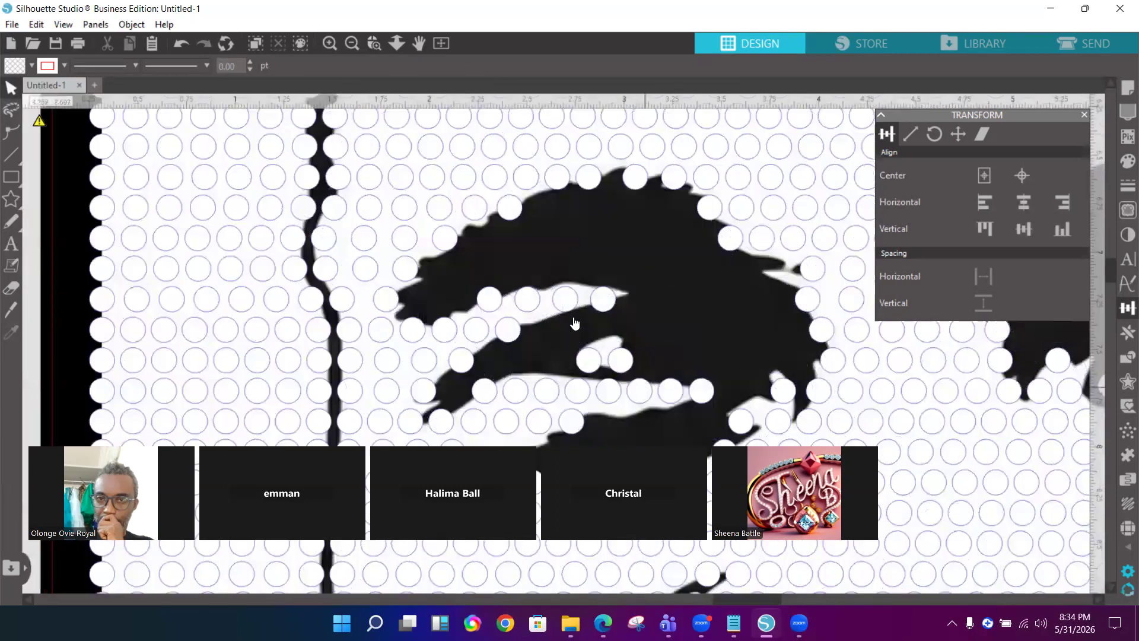
scroll(651, 323, "down", 1)
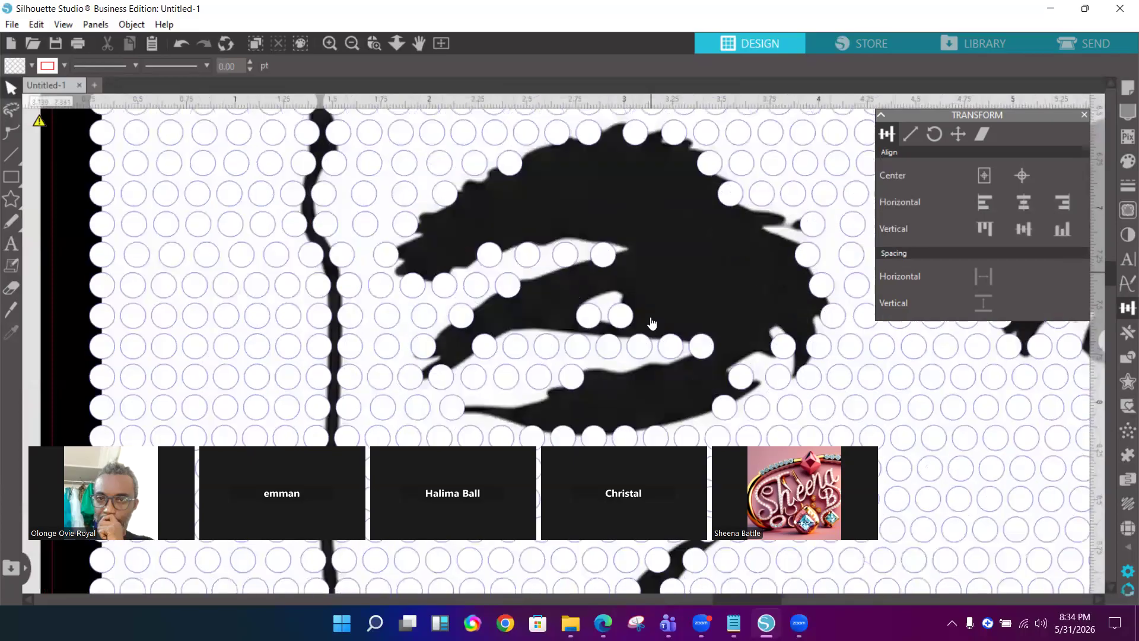
left_click(587, 322)
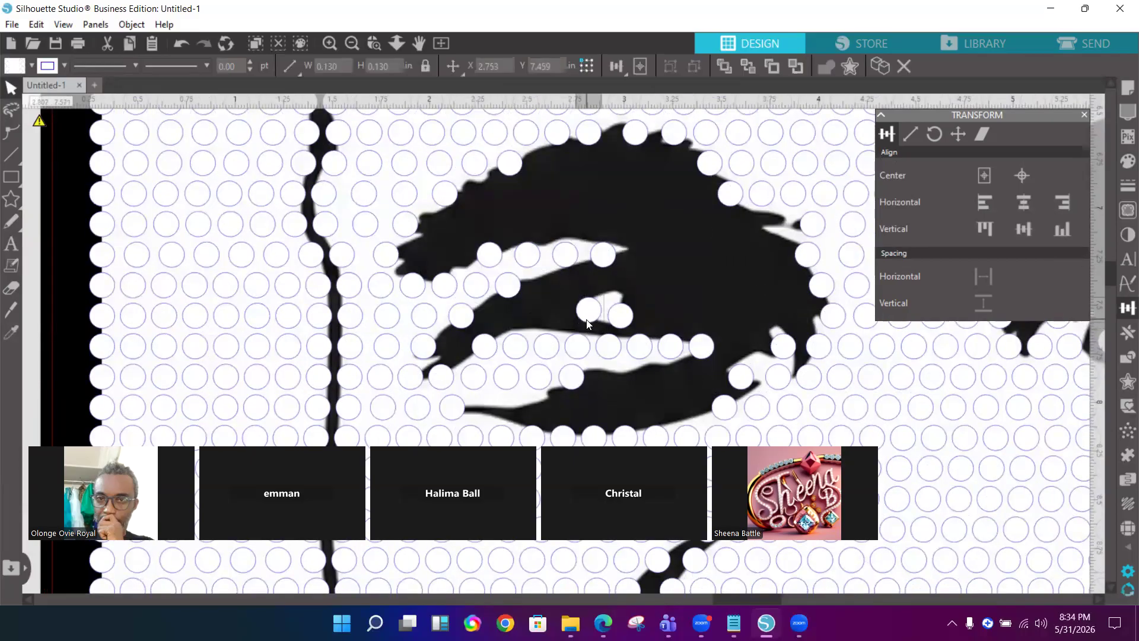
key("i")
left_click_drag(586, 320, 607, 293, "alt")
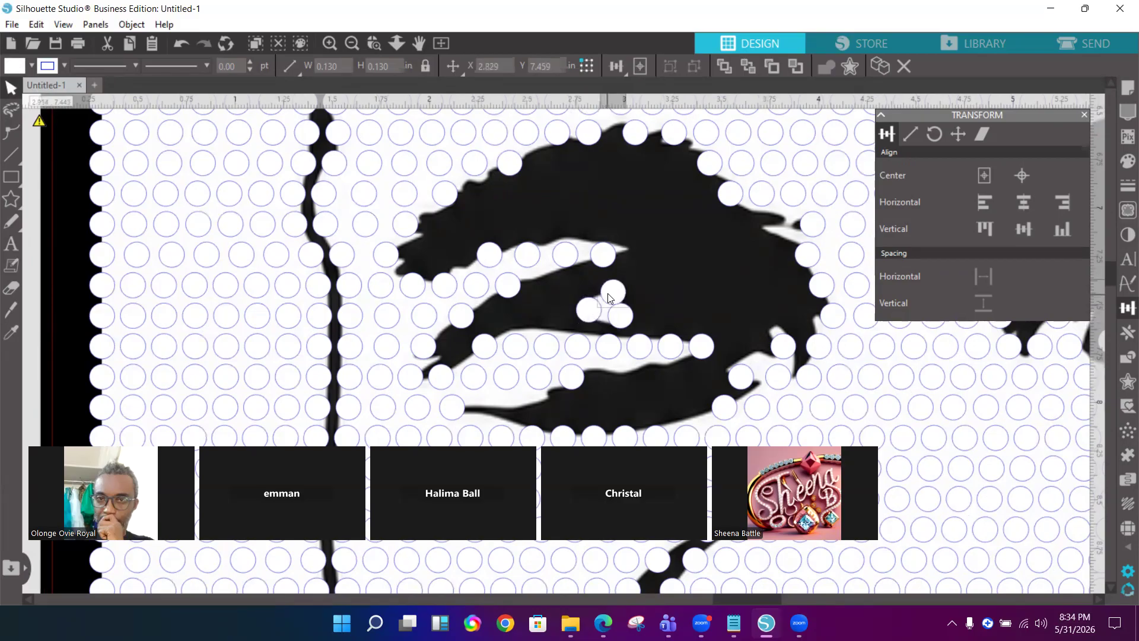
Nudge the three circles overlapping the upper edge of the white strip below the highlight downward into the white
left_click(612, 350)
left_click_drag(613, 350, 613, 350)
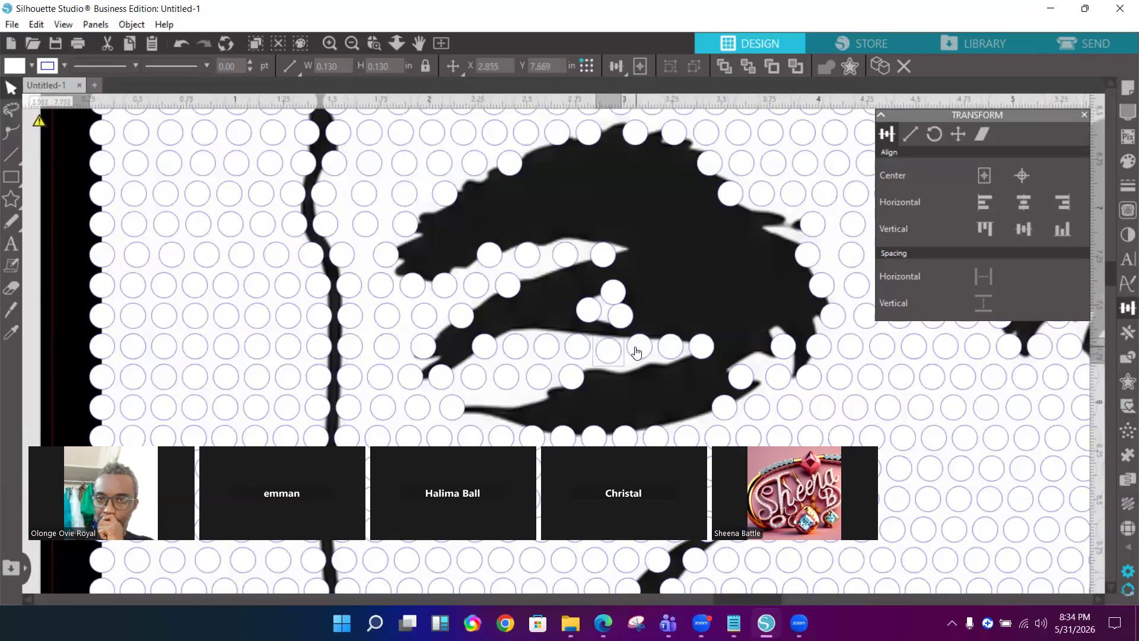
left_click(636, 351)
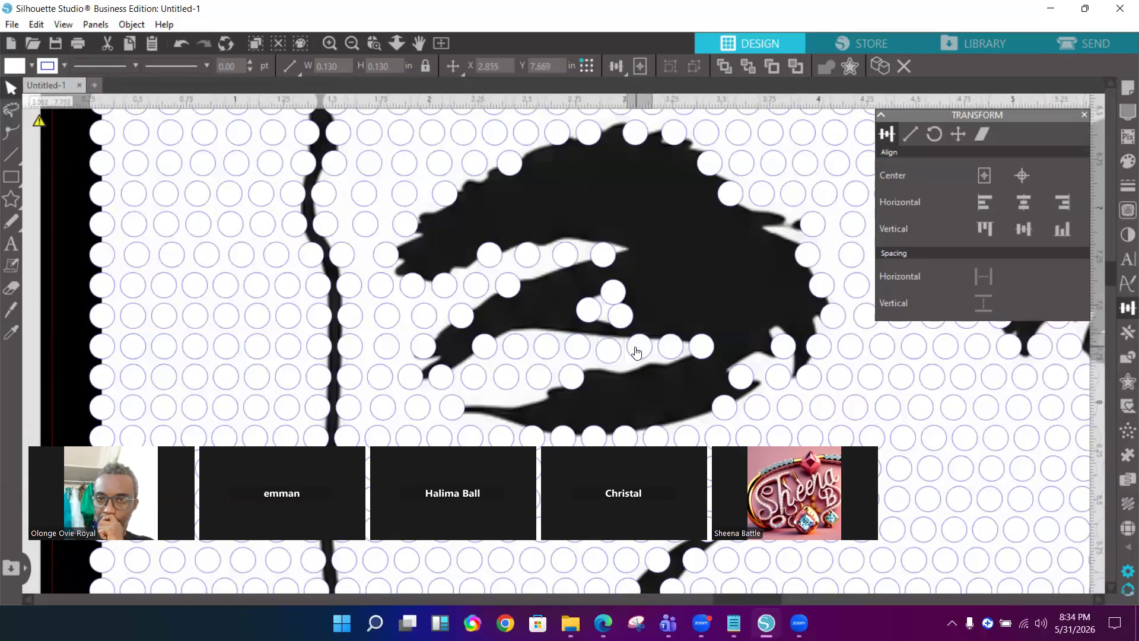
left_click(669, 351, "shift")
key("Down")
key("Down")
key("Down")
key("Down")
key("Down")
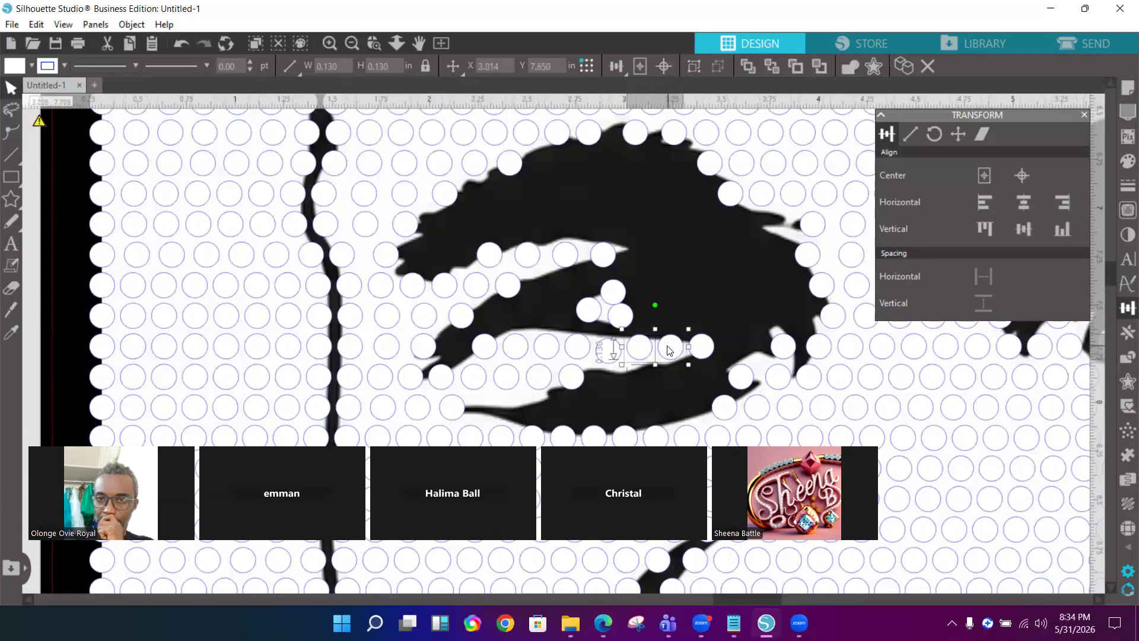
key("Down")
key("Down")
key("Down")
key("Down")
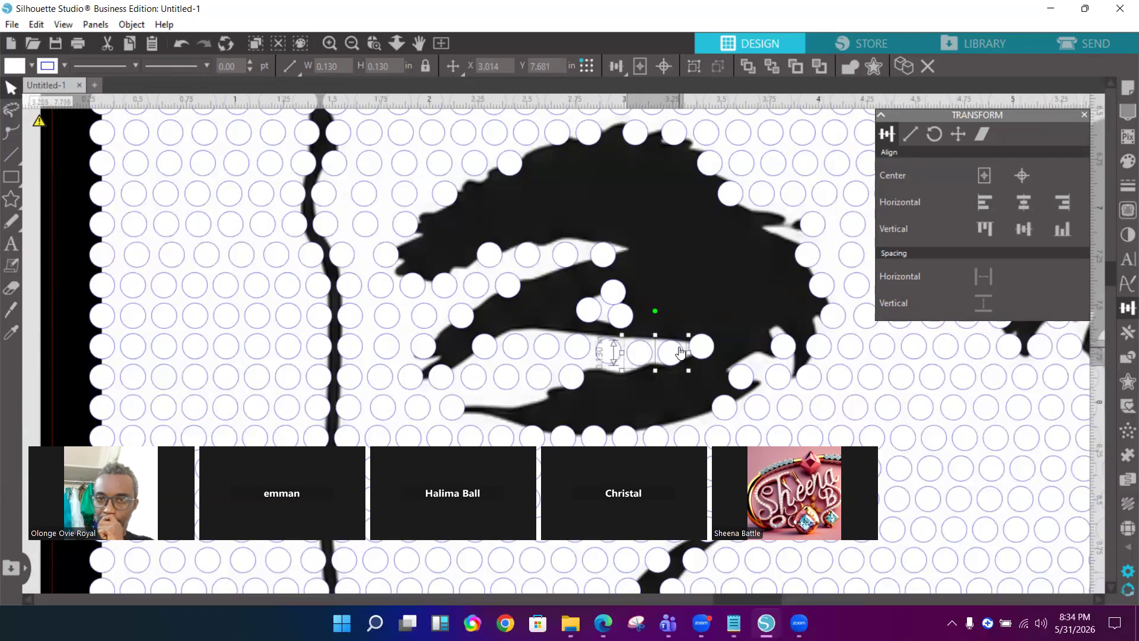
key("Up")
Nudge the outermost circles of the white strip's two rows inward, away from the black at the eye's outer corner
left_click(698, 350)
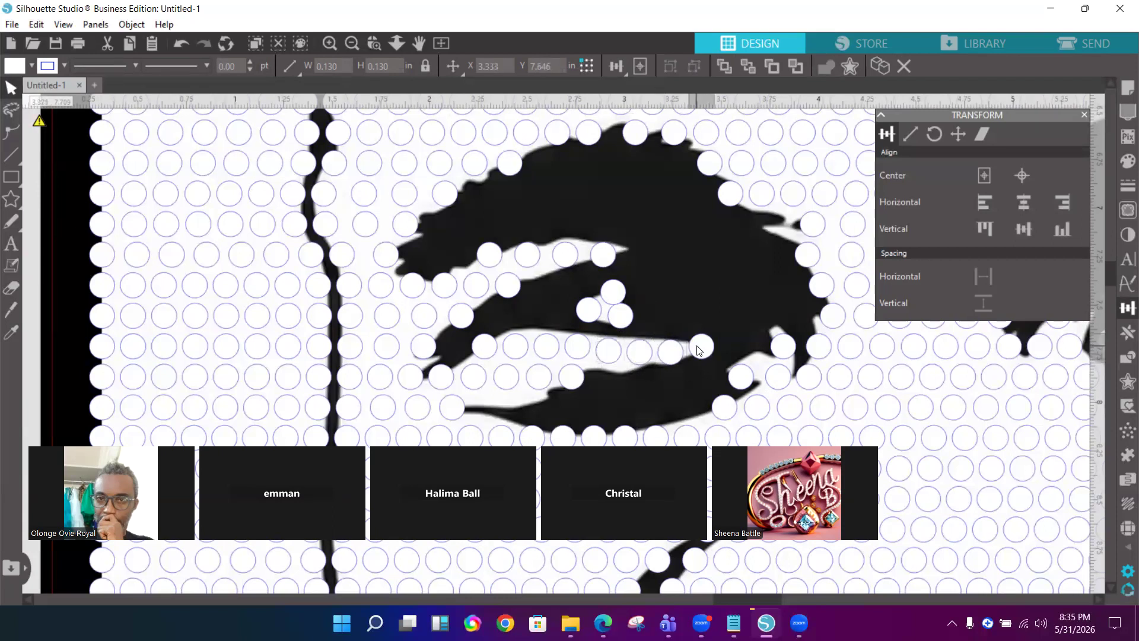
left_click(479, 355)
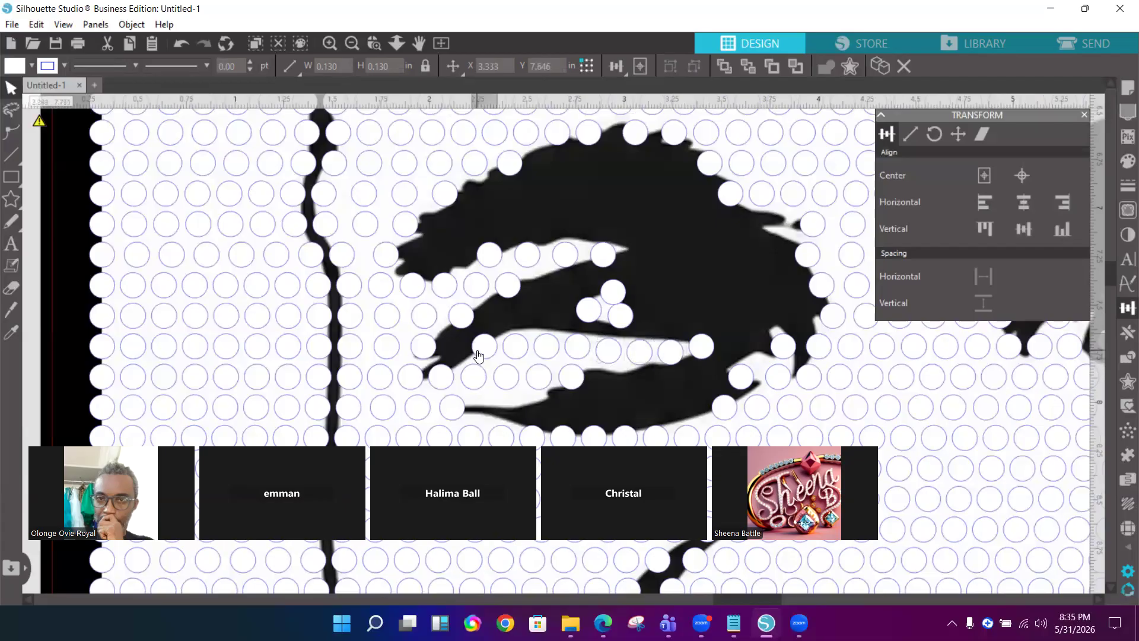
left_click(441, 384, "shift")
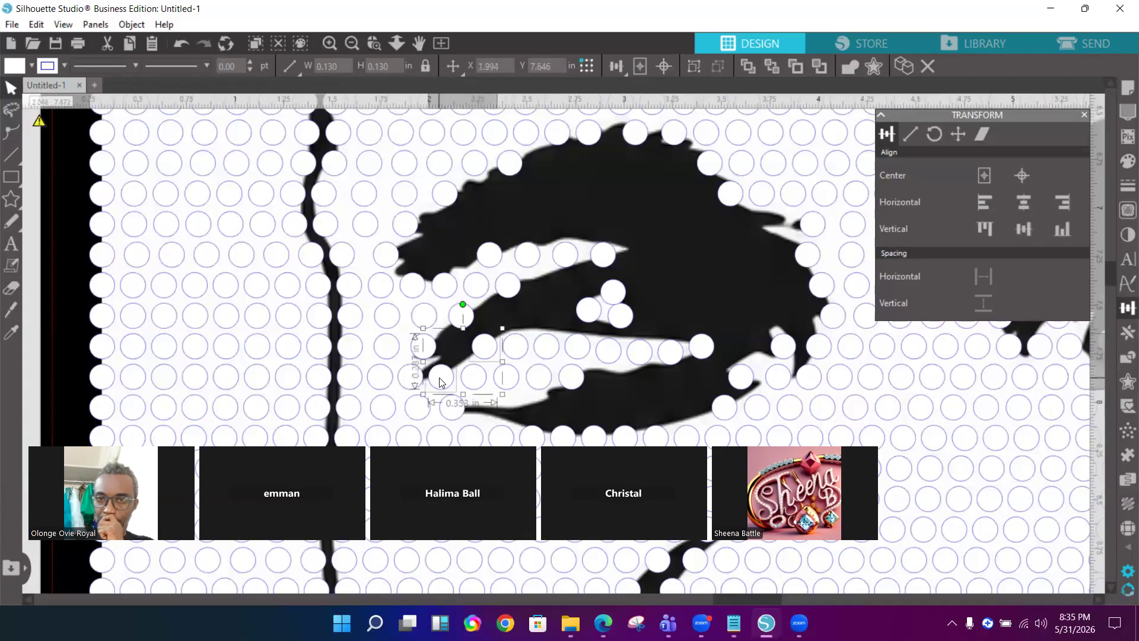
key("Right")
key("Right")
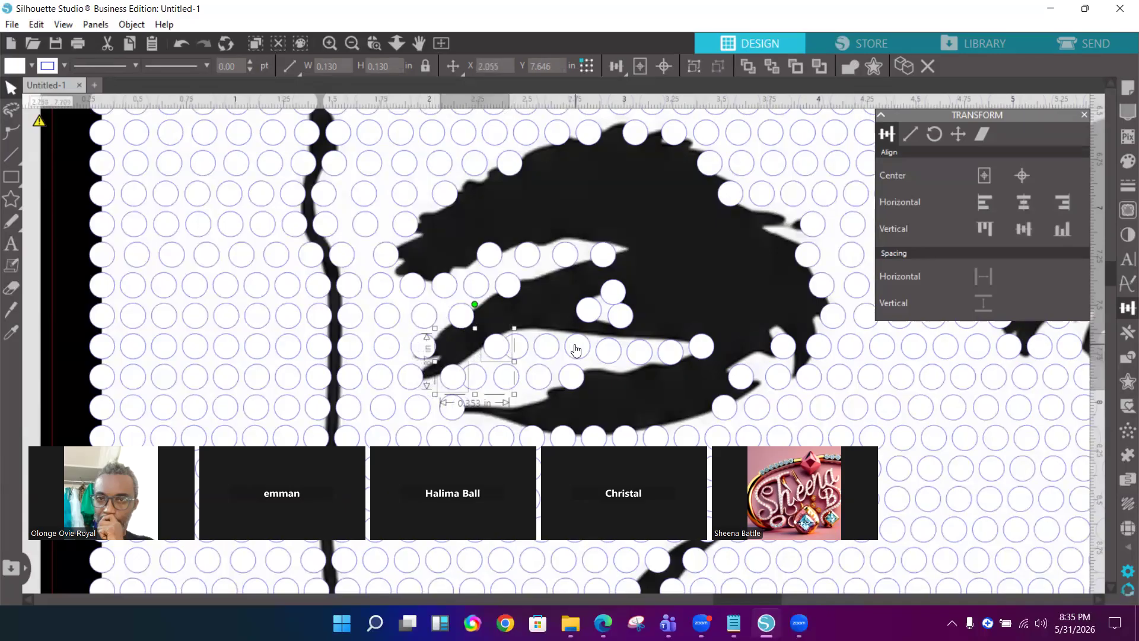
Move one circle out of the white strip's upper row into the black area and space the row evenly horizontally
left_click(699, 350)
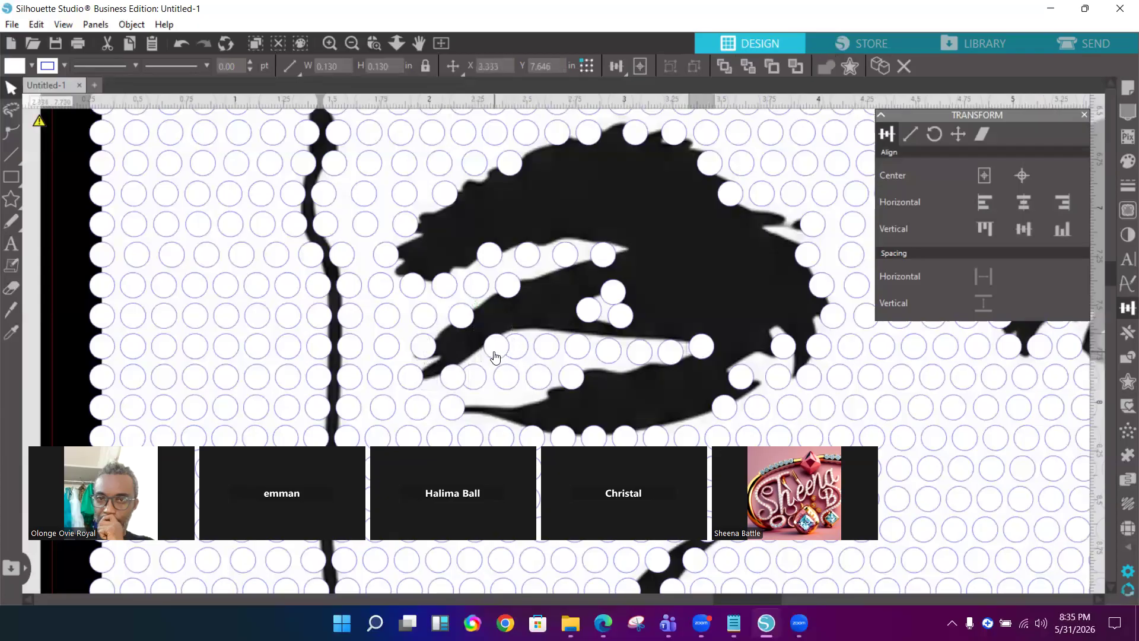
left_click(513, 351, "shift")
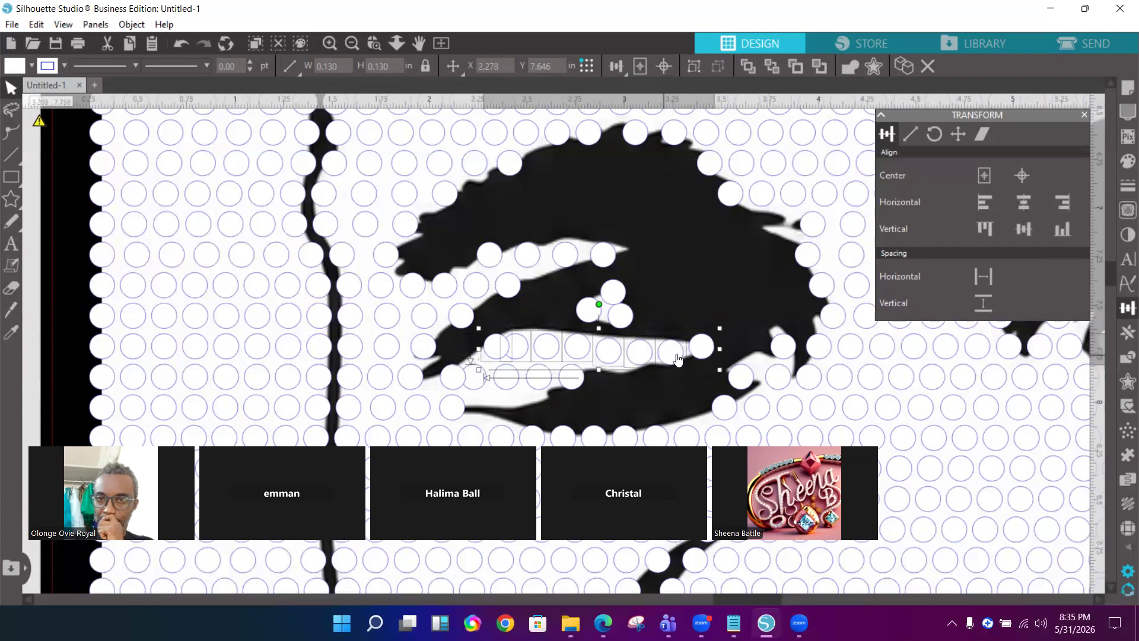
left_click(984, 278)
left_click(984, 279)
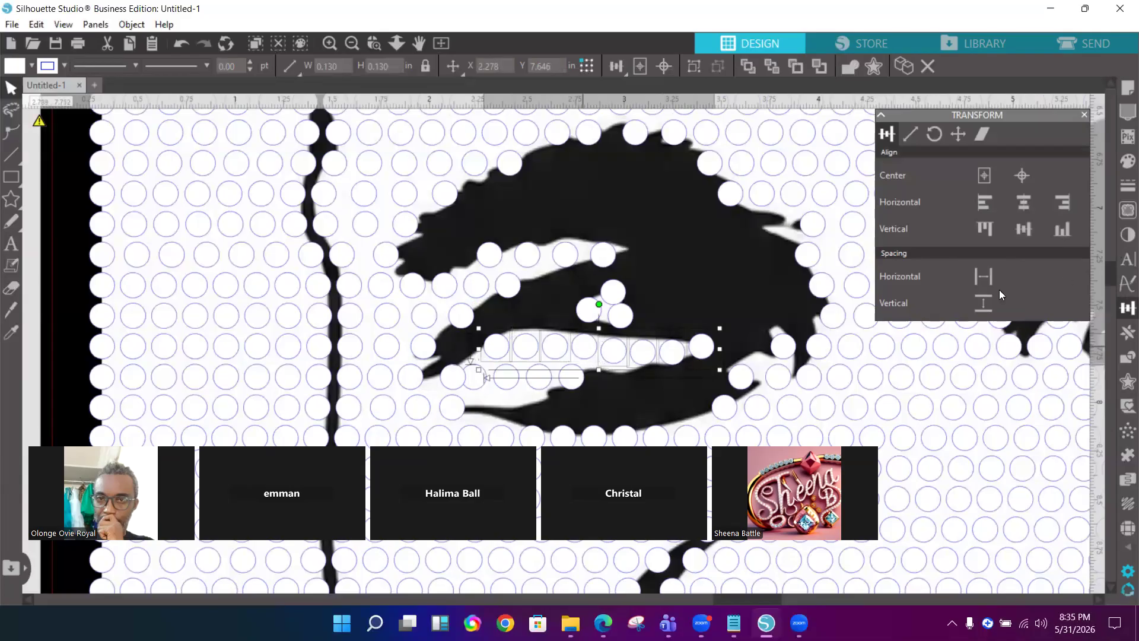
left_click(983, 277)
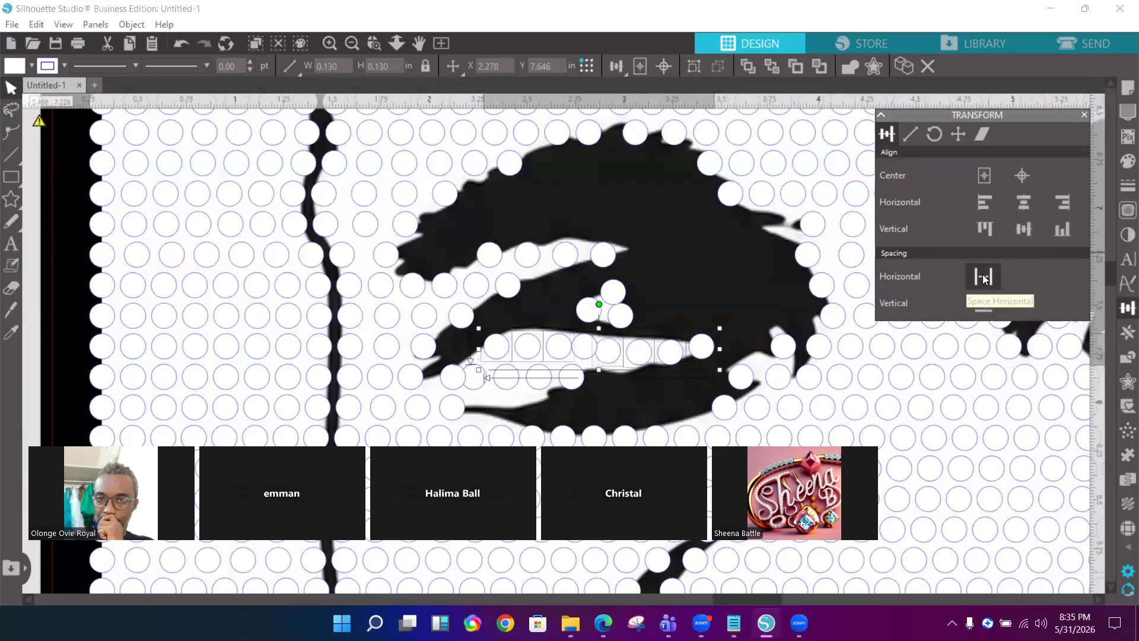
left_click(584, 350)
left_click_drag(650, 320, 697, 287)
Space the white strip's lower row of circles evenly horizontally, from the outer corner to the lower lid's black edge
left_click(449, 385)
left_click(449, 385)
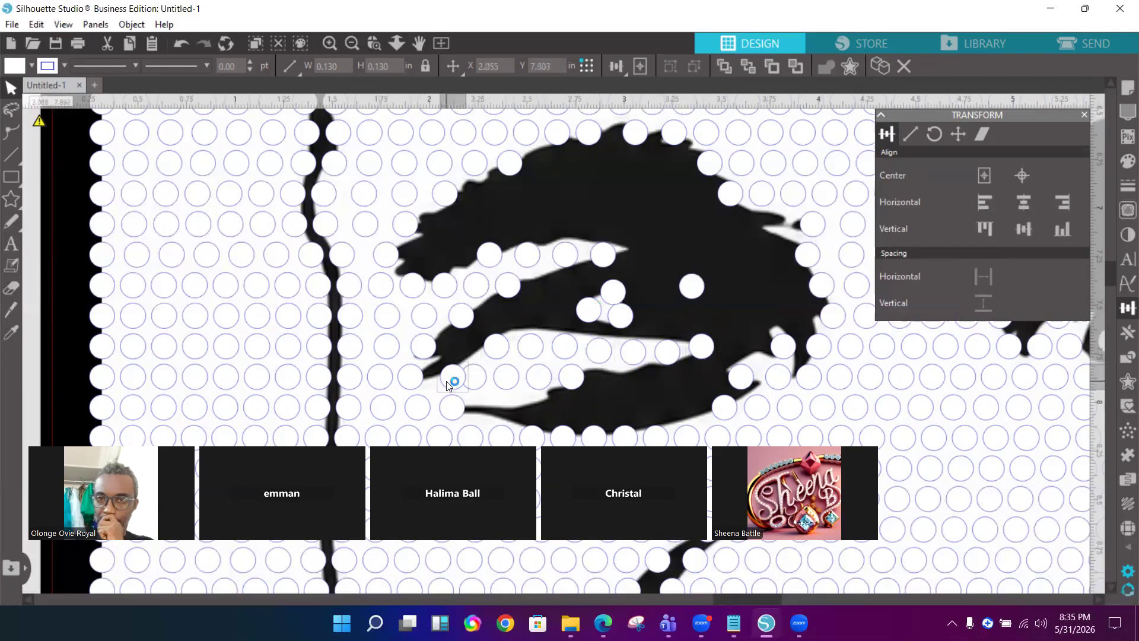
left_click(571, 384, "shift")
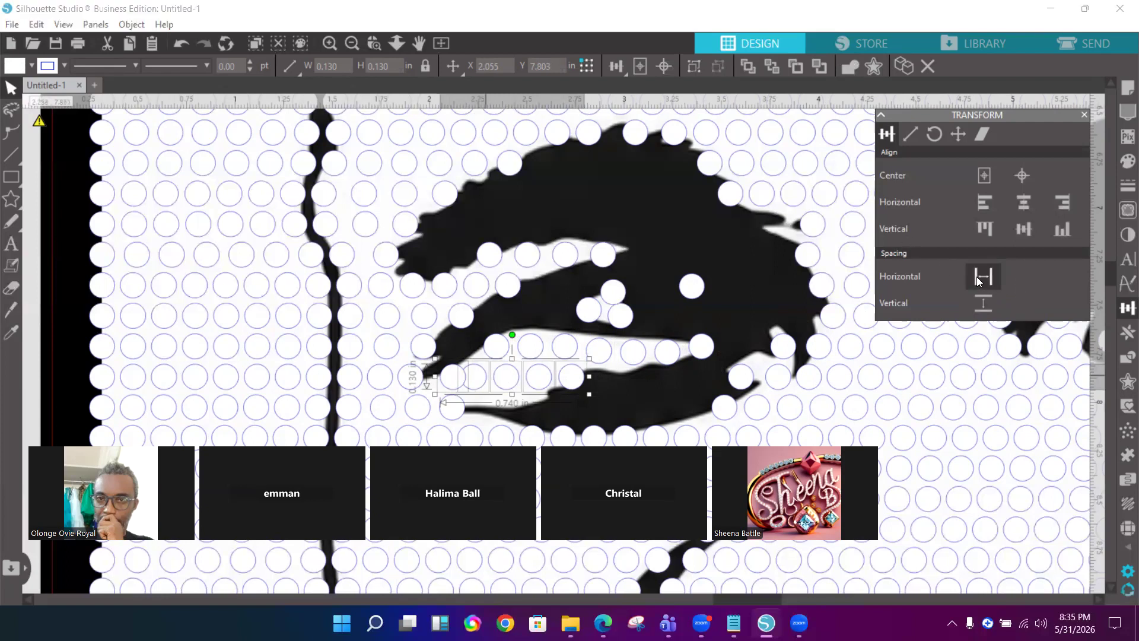
left_click(976, 276)
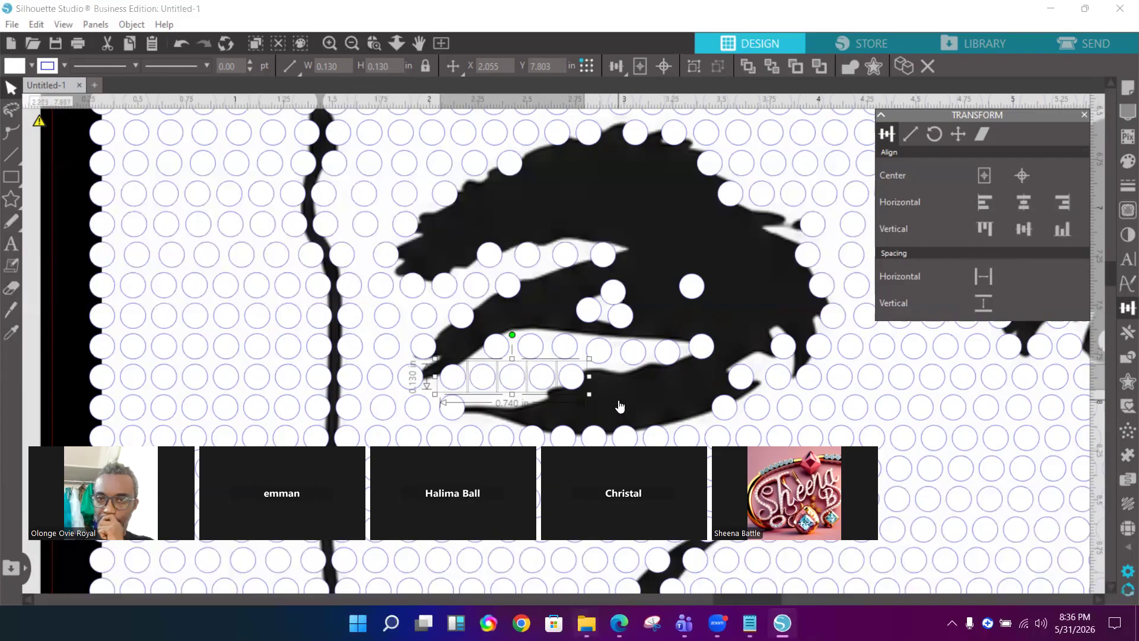
Try to space the white strip's lower row evenly horizontally with one circle of the row above included
left_click(601, 360, "shift")
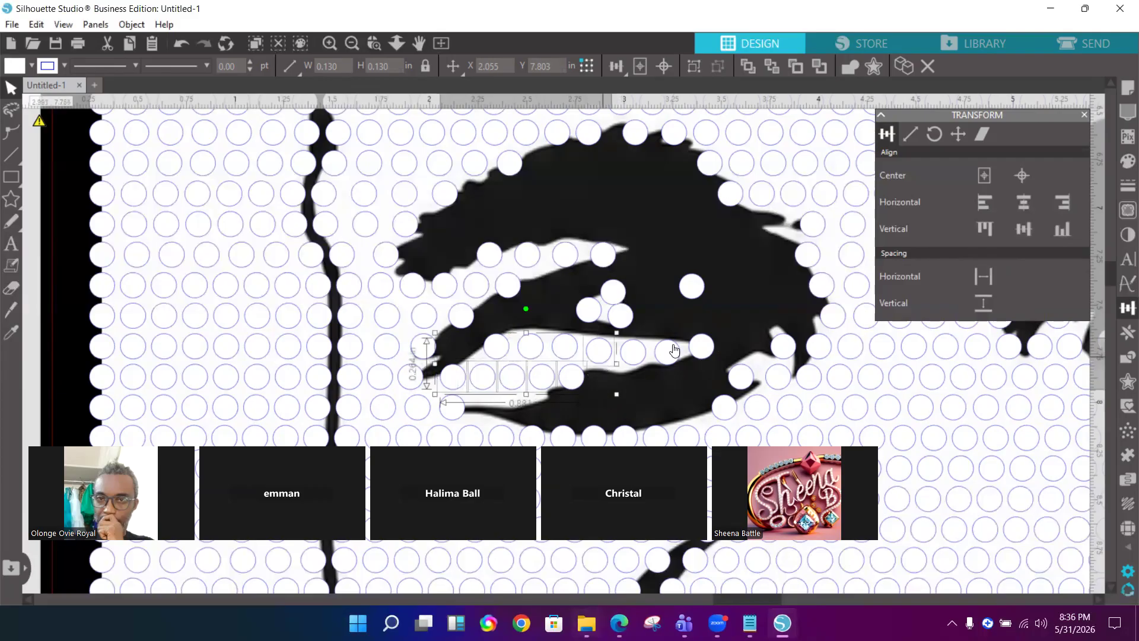
left_click(981, 279)
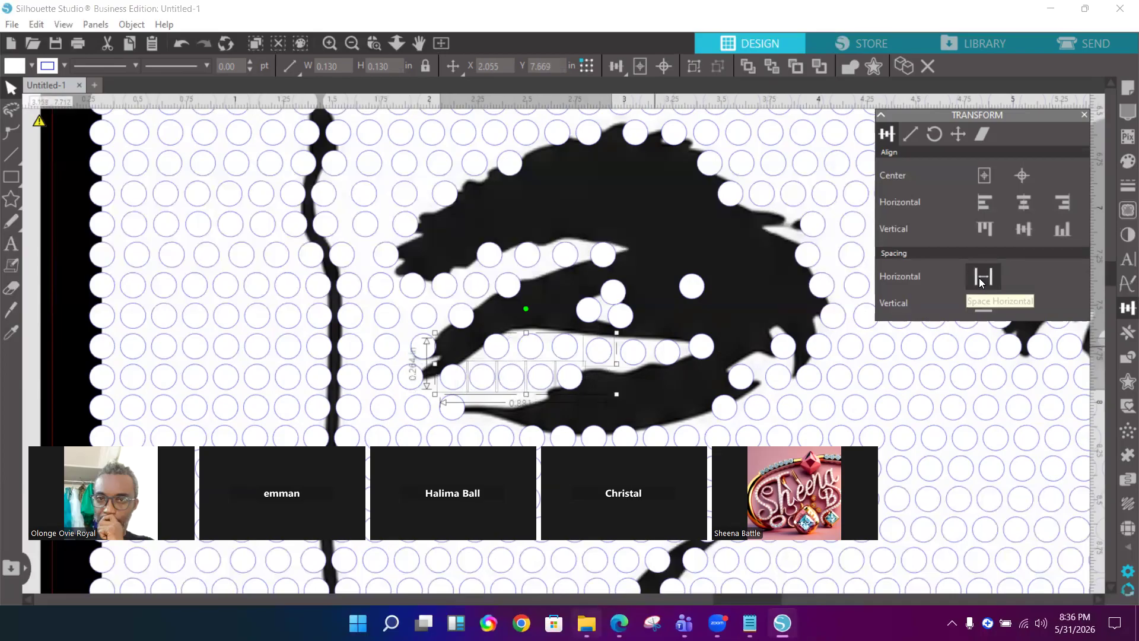
key("ctrl+z")
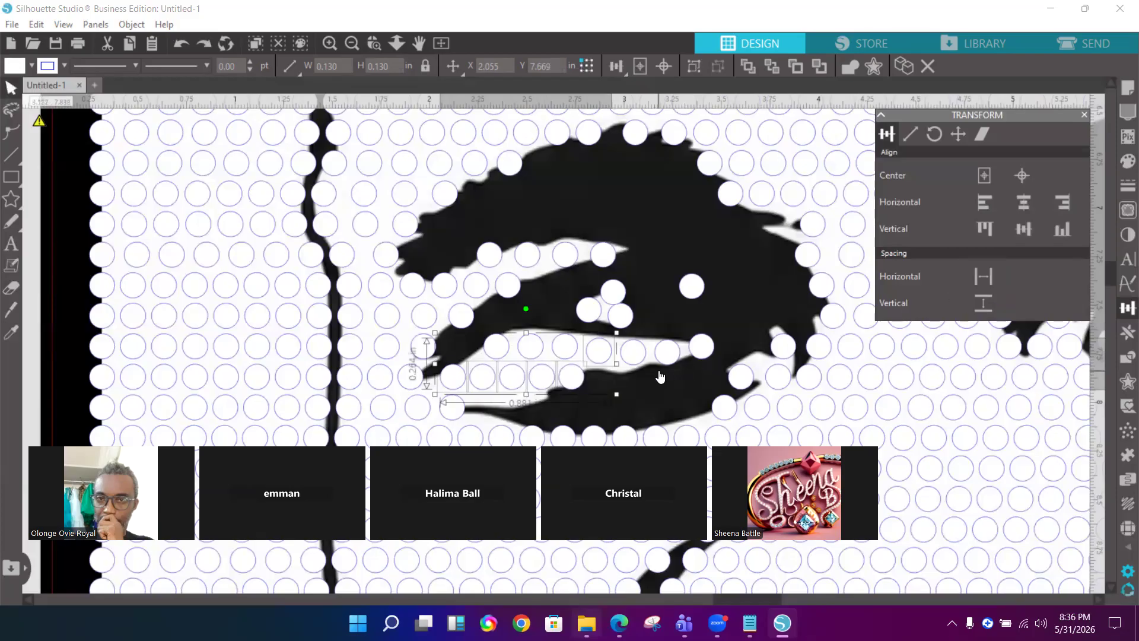
Space the lower row evenly horizontally with two more upper-row circles included, and delete its innermost circle that lands on the black lid
left_click(610, 359, "shift")
left_click(632, 354, "shift")
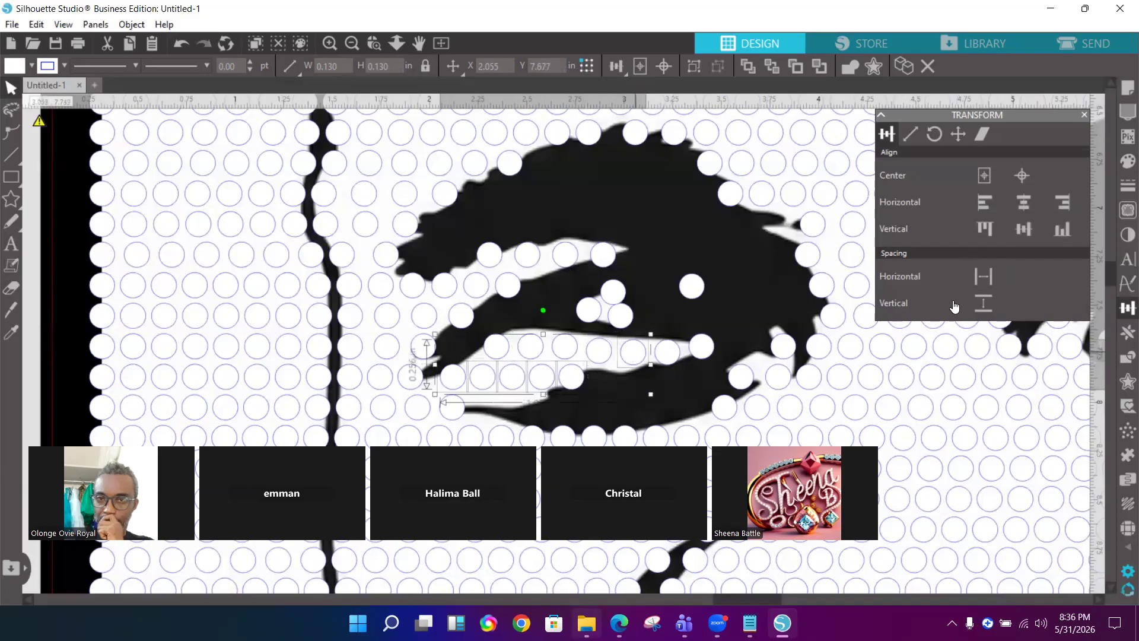
left_click(984, 275)
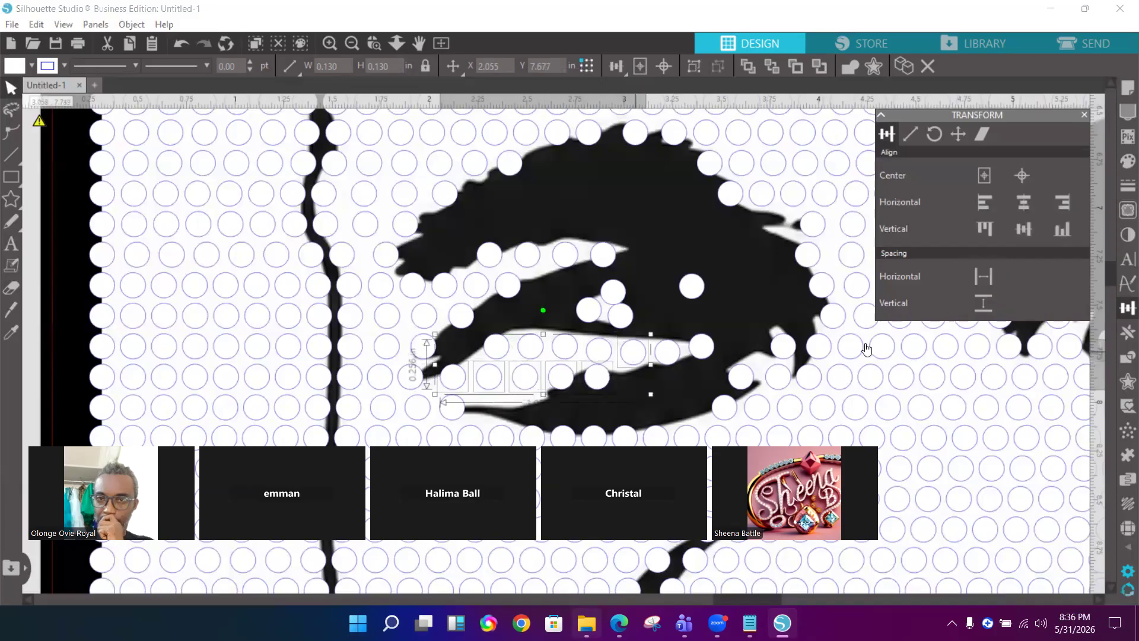
left_click(709, 389)
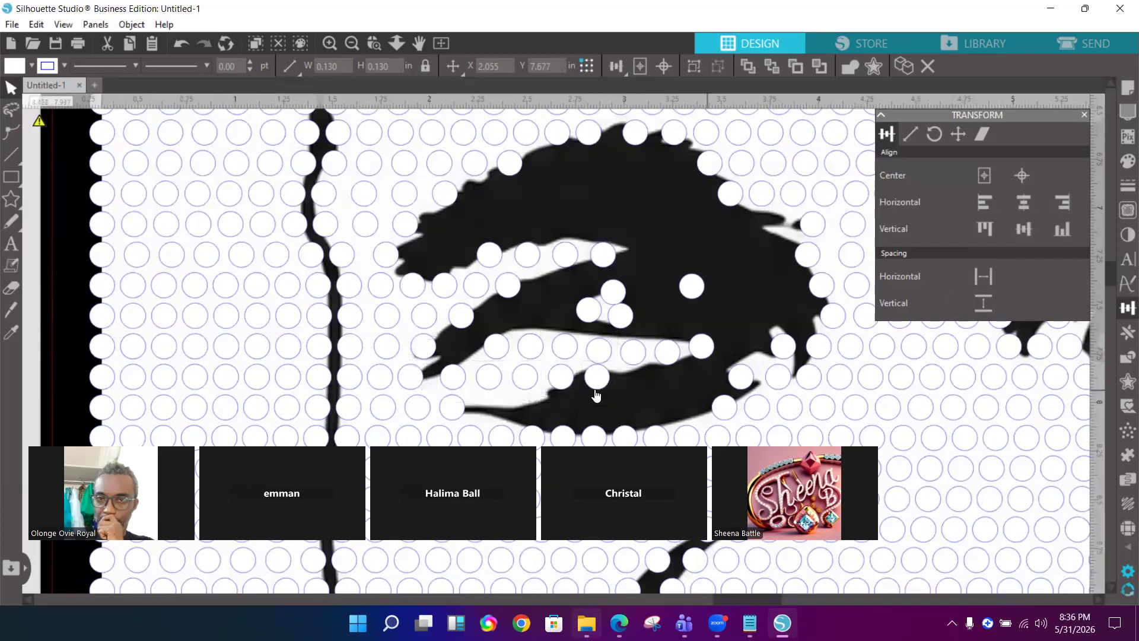
left_click(602, 384)
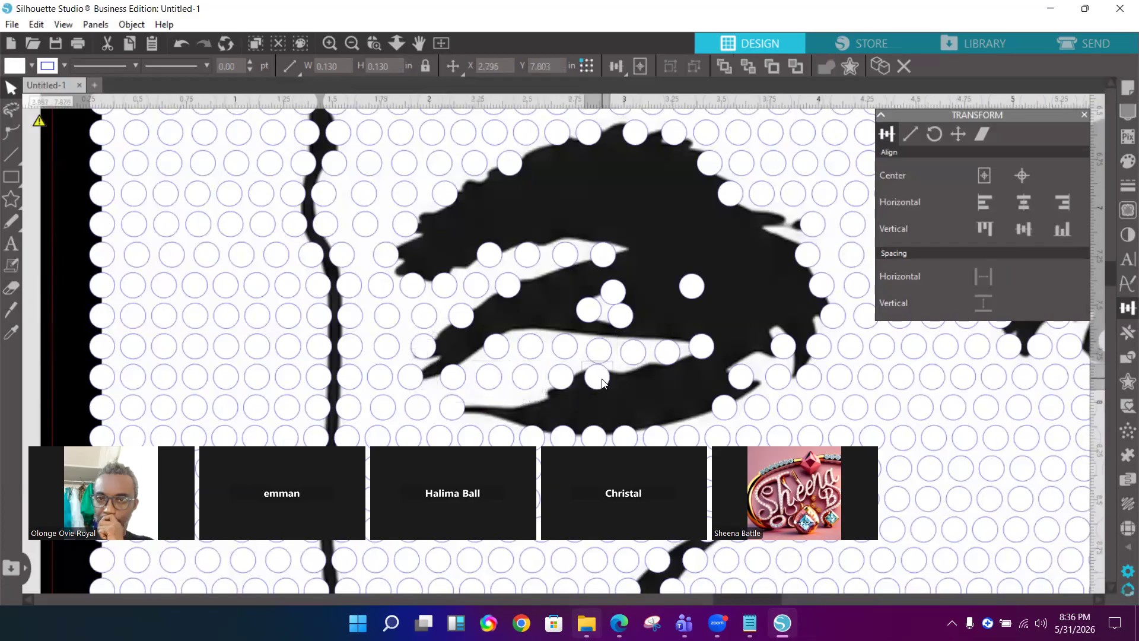
key("Delete")
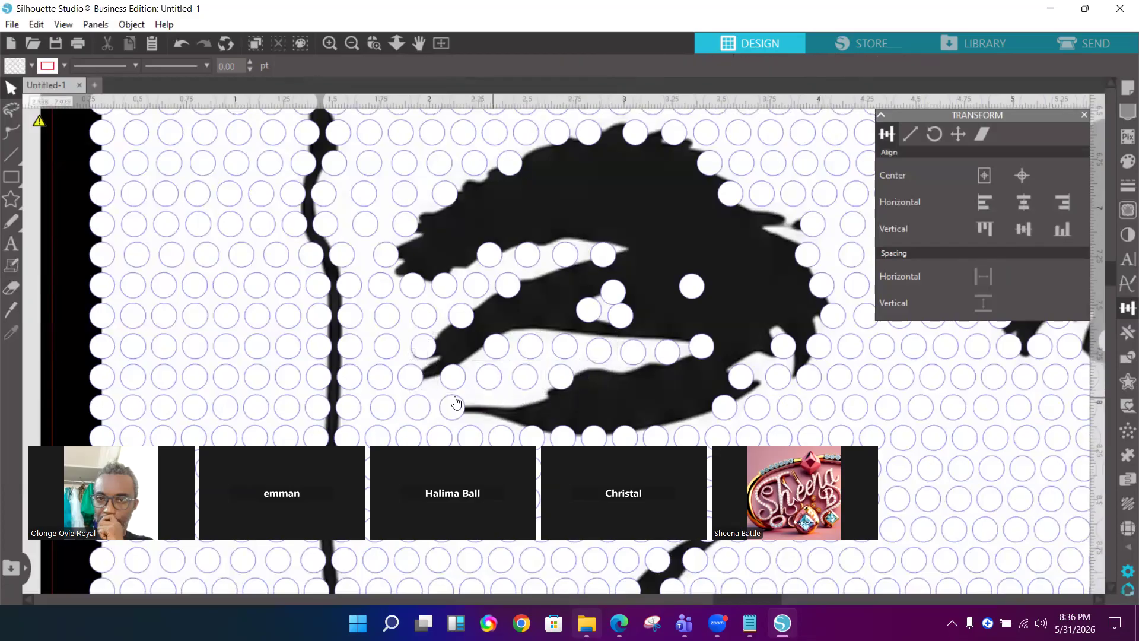
Nudge the circle at the eye's inner corner upward into the white and move the stray circle from the black area to that corner's tip
left_click(692, 294)
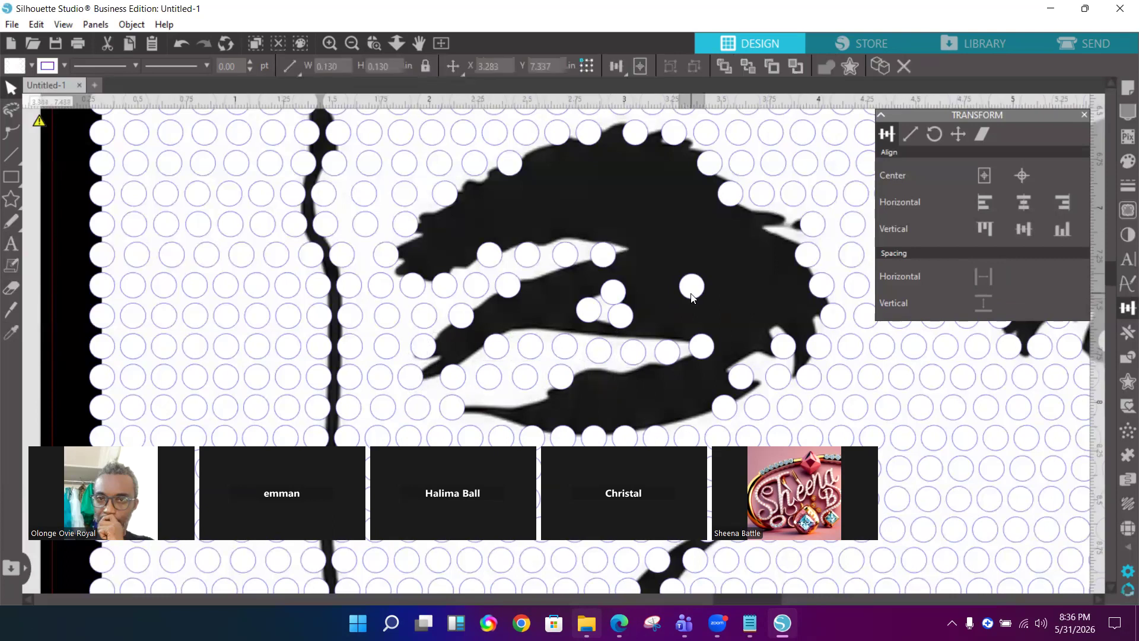
left_click(746, 382)
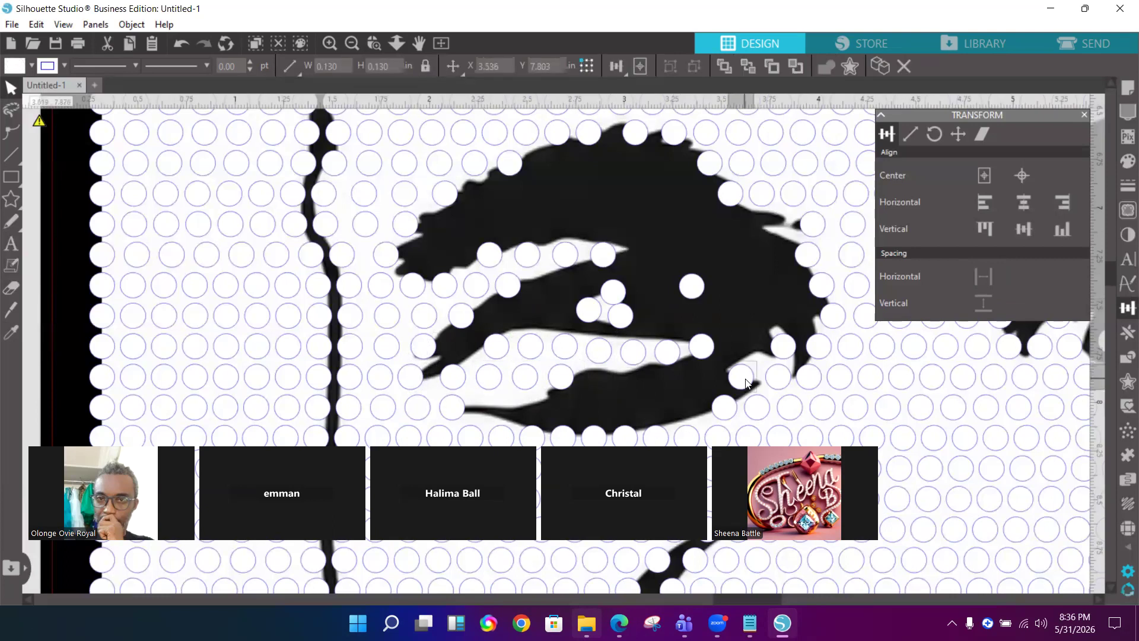
key("Up")
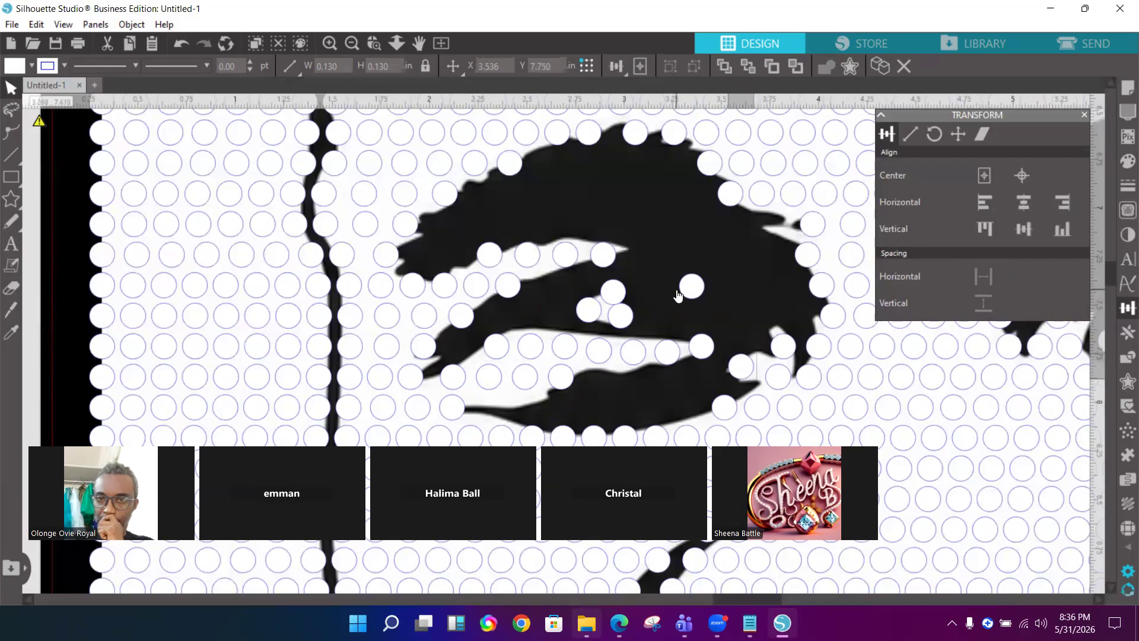
left_click_drag(688, 289, 759, 323)
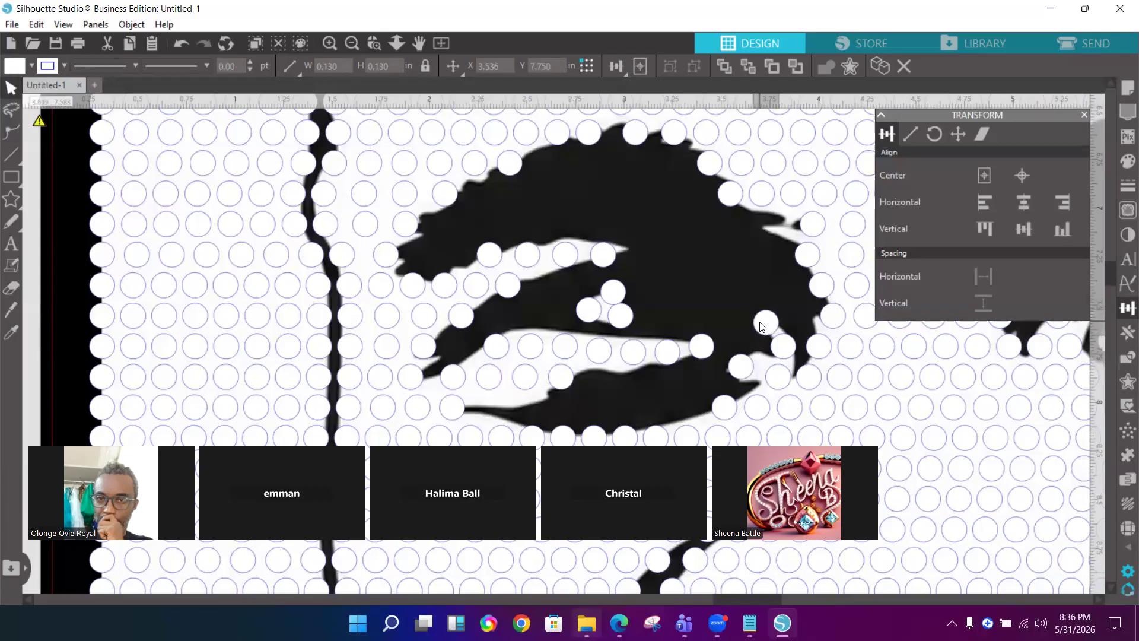
Nudge the outermost circle of the white strip below the brow slightly downward, away from the black edge
left_click(578, 384)
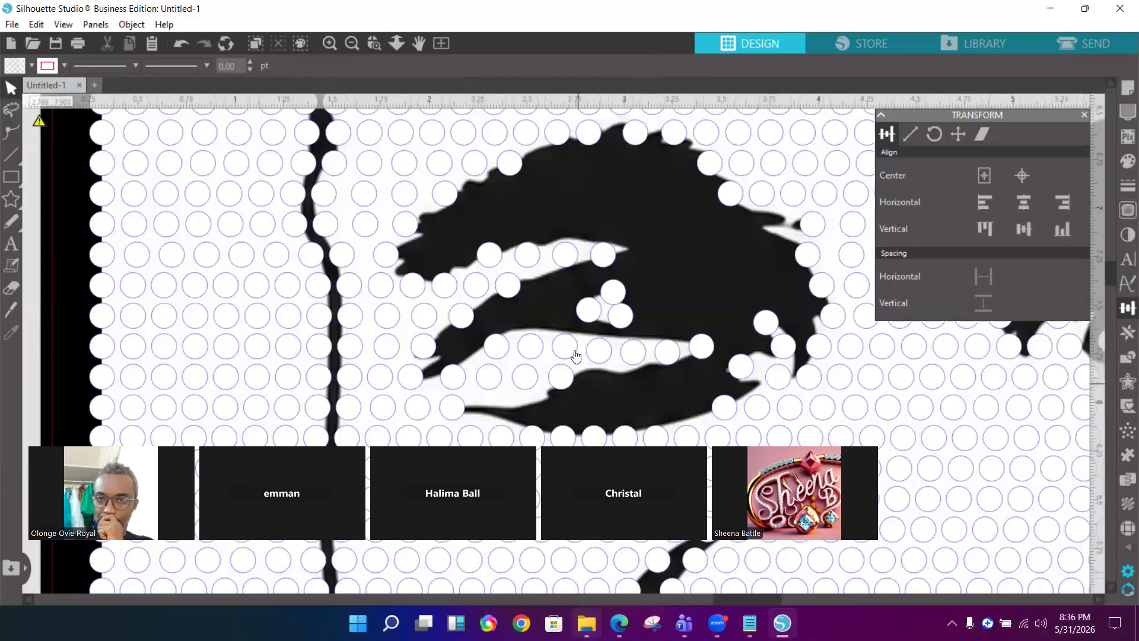
left_click(492, 260)
left_click_drag(492, 260, 494, 261)
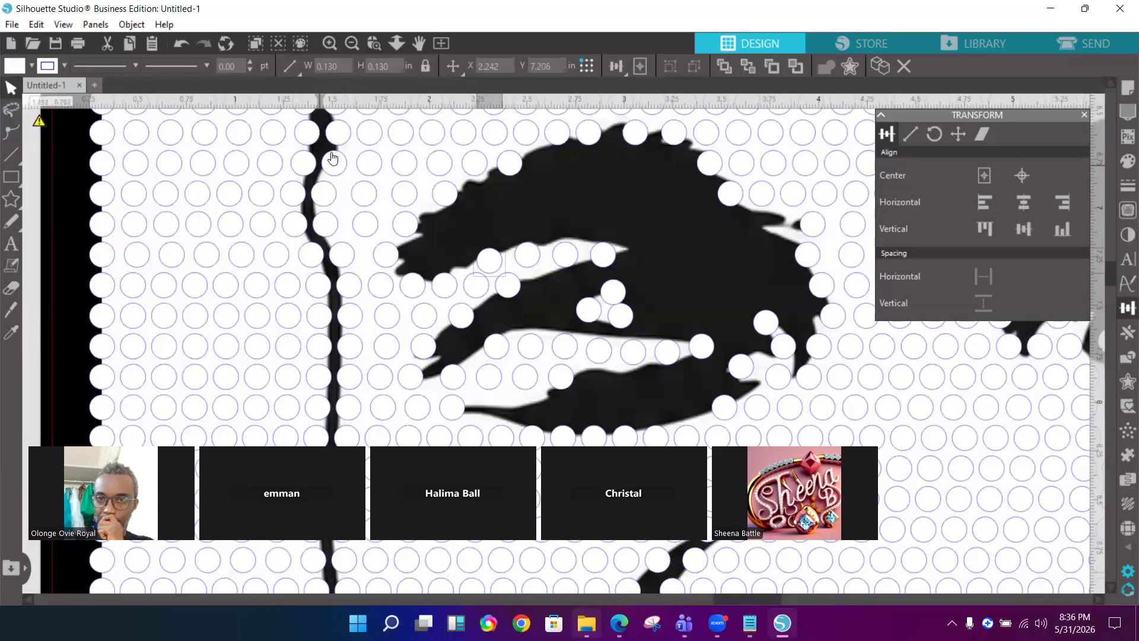
Nudge the circles along the right edge of the thin vertical black line beside the eye about 0.03 in to the right
left_click(336, 125, "shift")
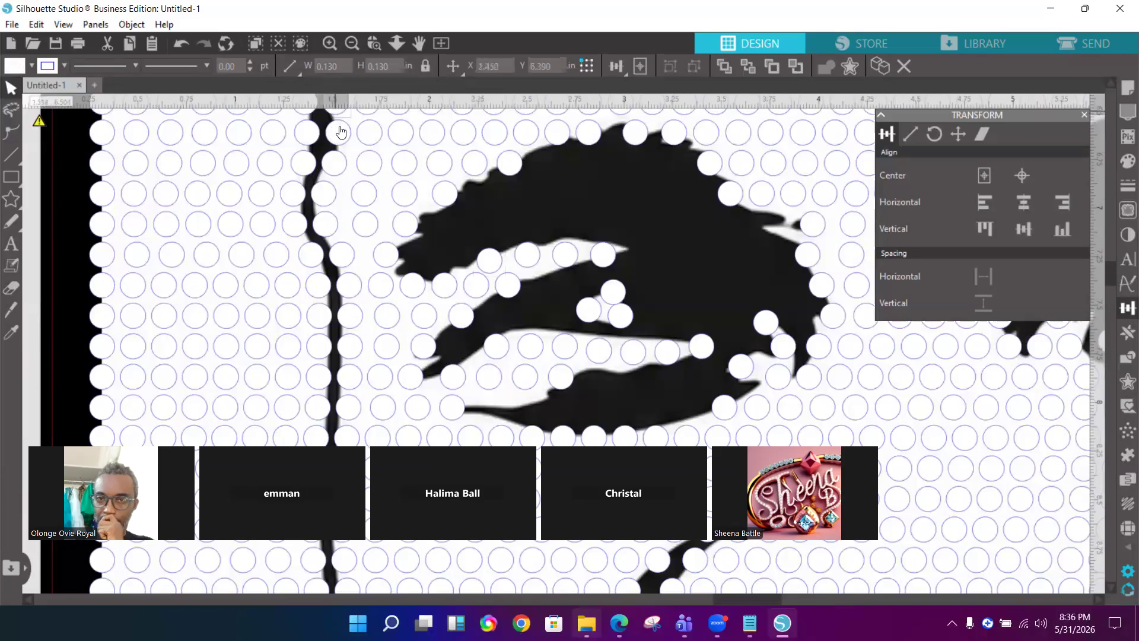
left_click(335, 158, "shift")
left_click(326, 232, "shift")
left_click(349, 292, "shift")
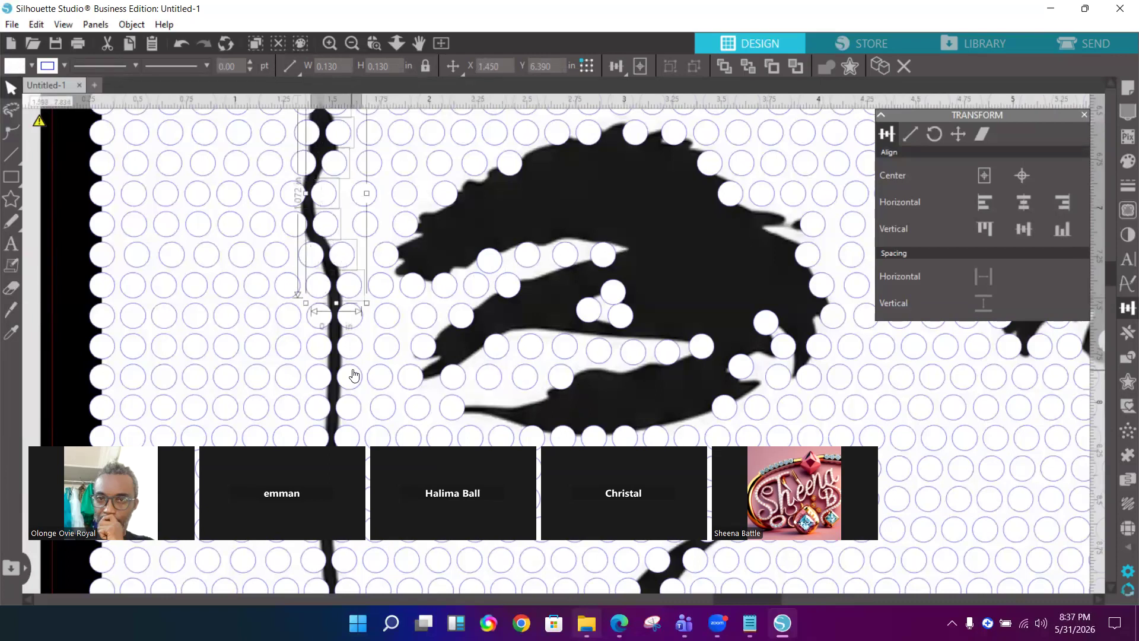
left_click(352, 410, "shift")
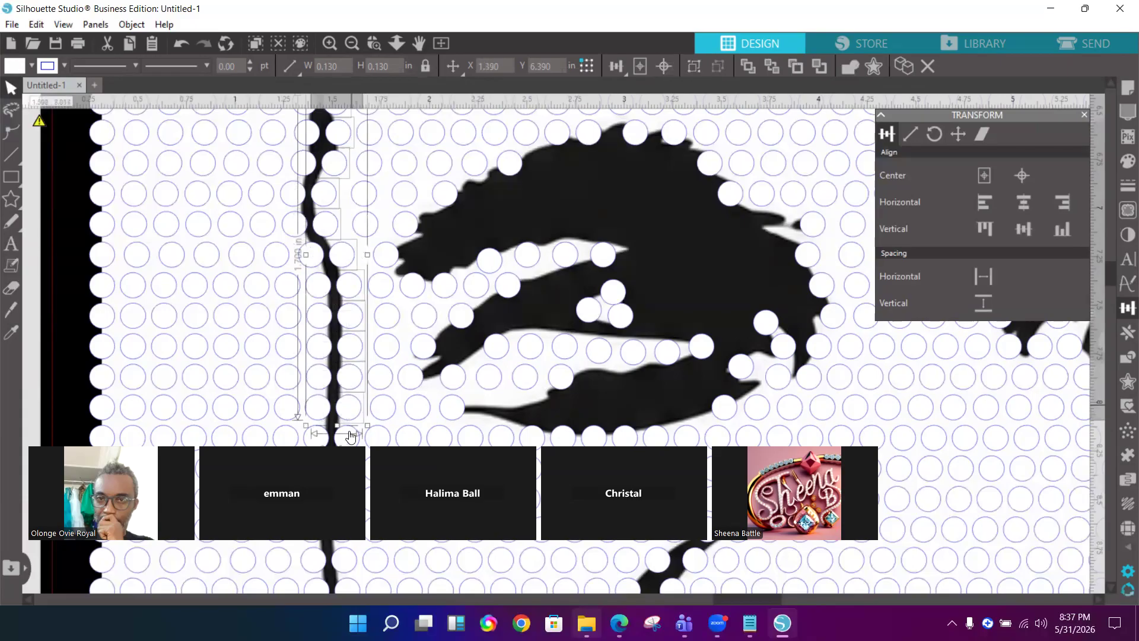
left_click(347, 439, "shift")
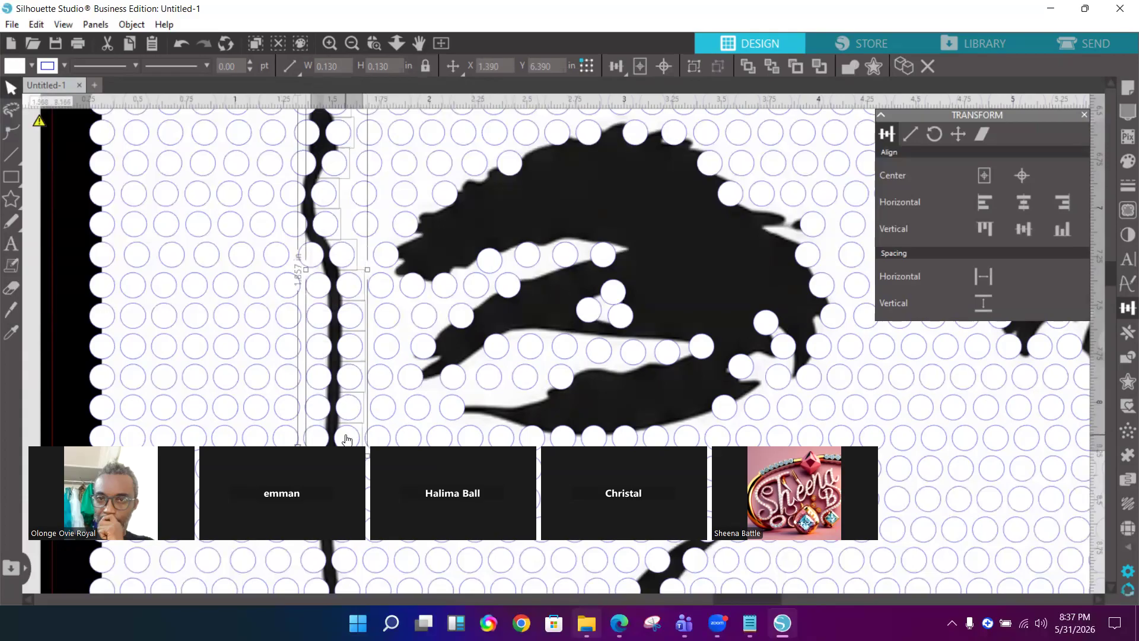
key("Right")
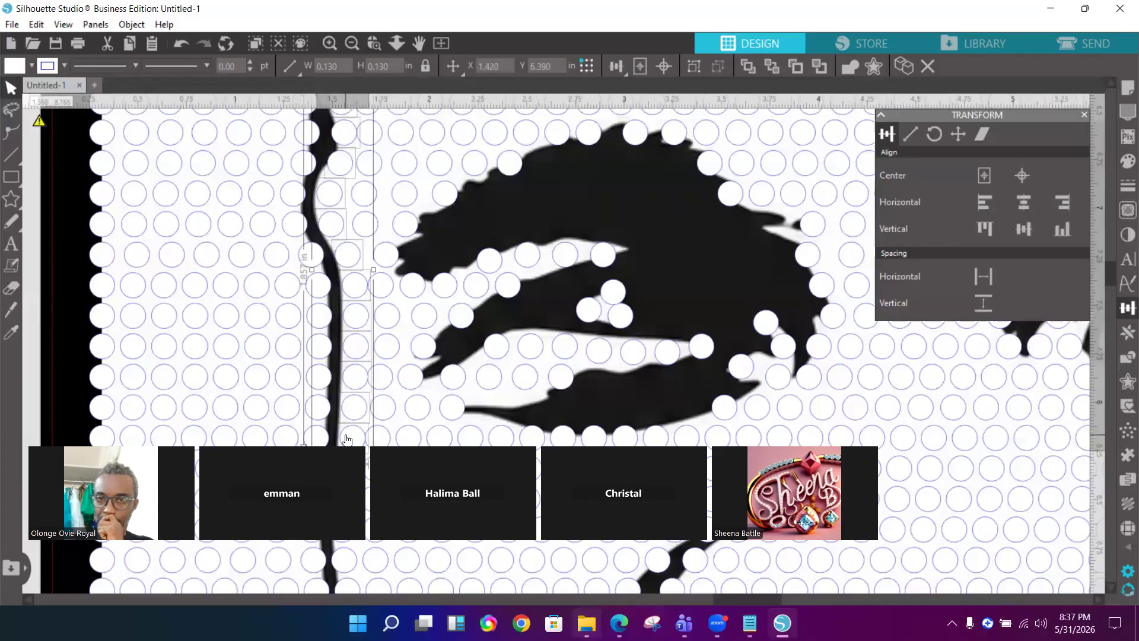
Nudge the circles along the left edge of the thin black line beside the eye about 0.03 in to the left
left_click(314, 437)
left_click(314, 411, "shift")
left_click(317, 372, "shift")
left_click(314, 342, "shift")
left_click(311, 322, "shift")
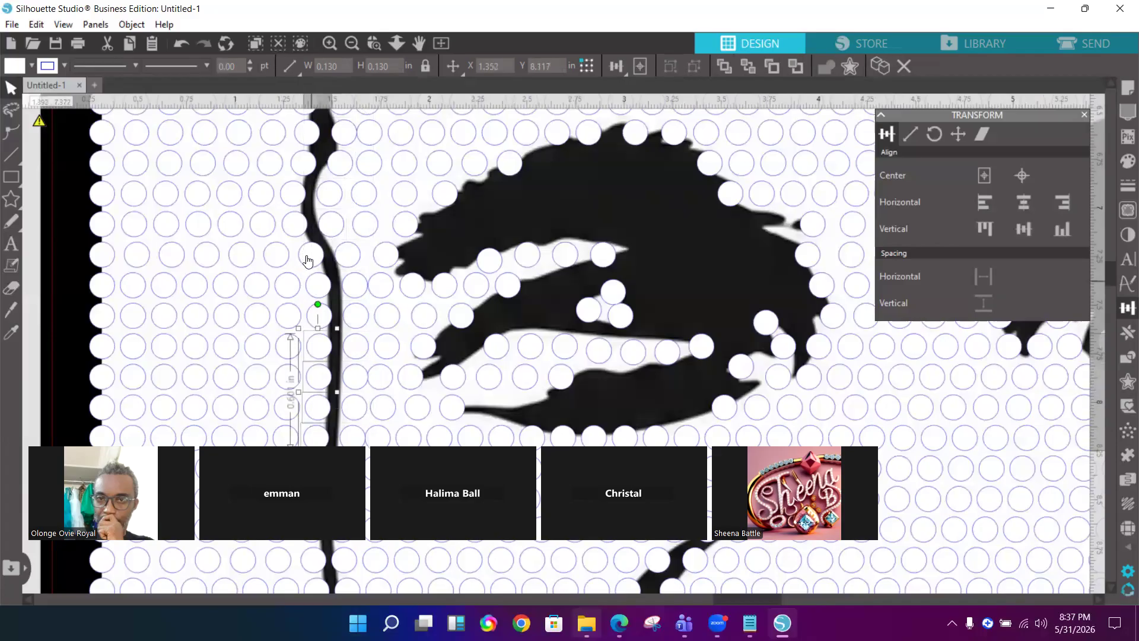
left_click(307, 138, "shift")
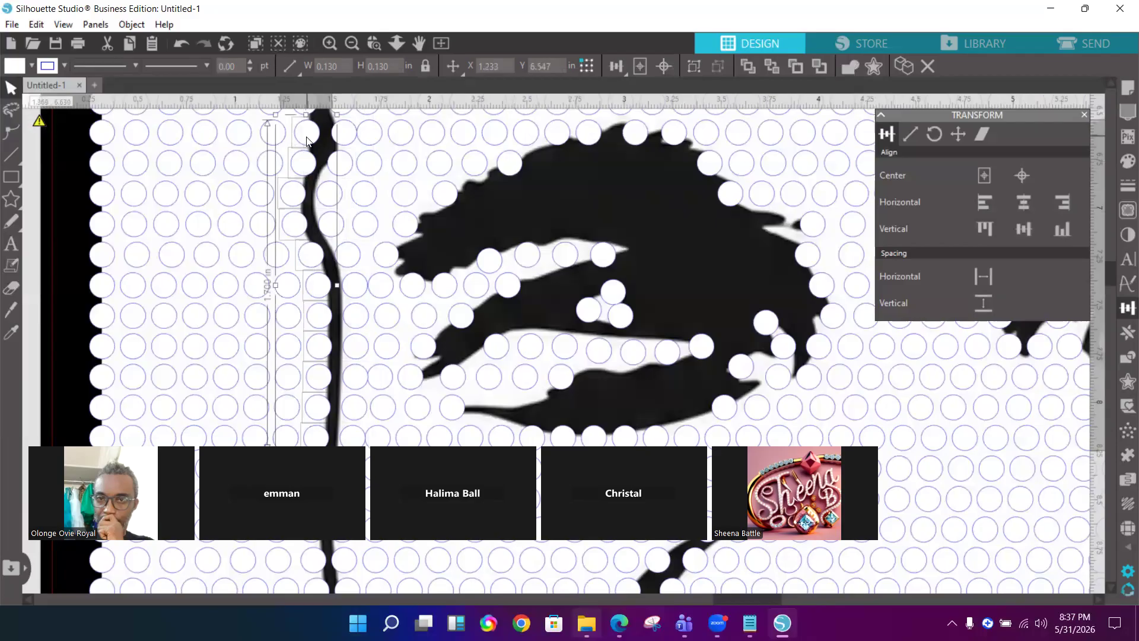
key("Left")
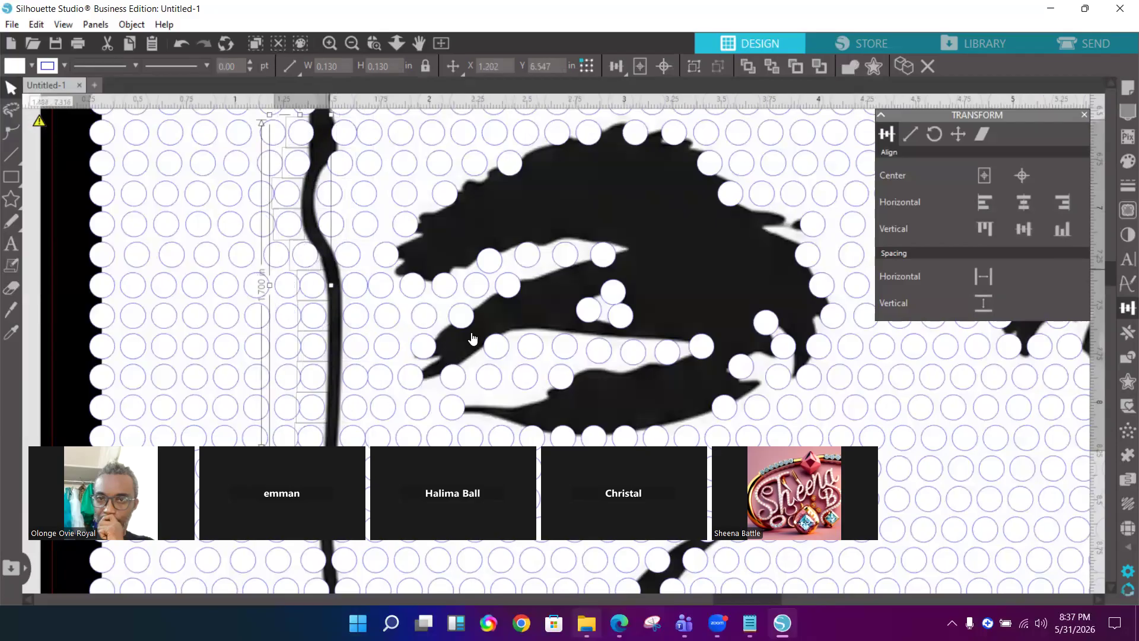
Space the four circles between the thin black line and the lower lid's outer tip evenly horizontally
scroll(408, 266, "down", 1)
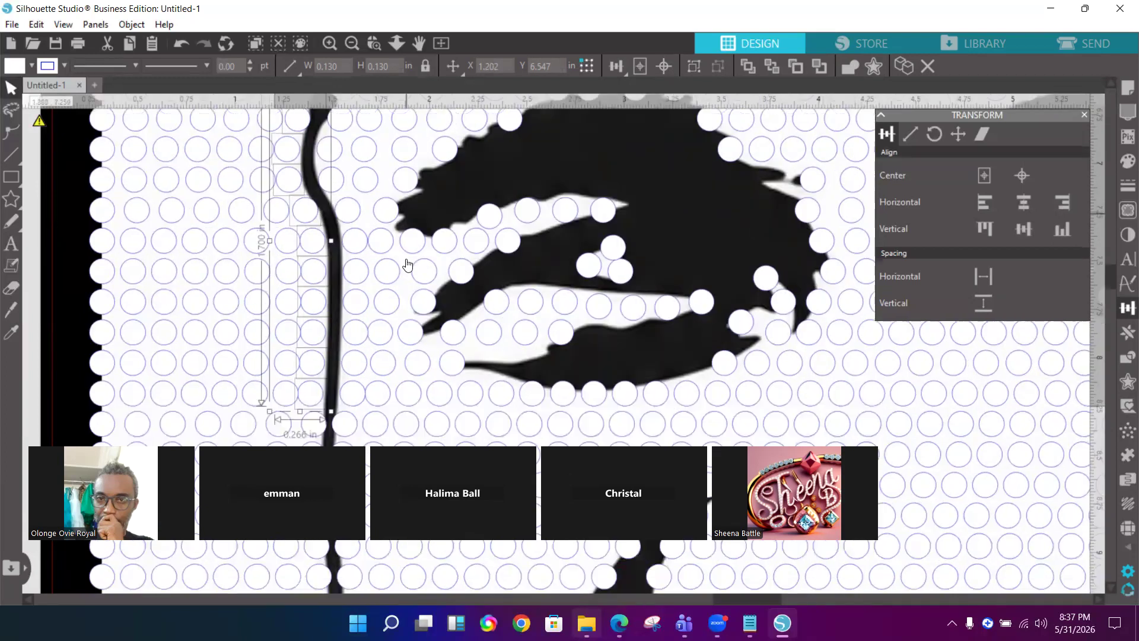
scroll(407, 265, "down", 1)
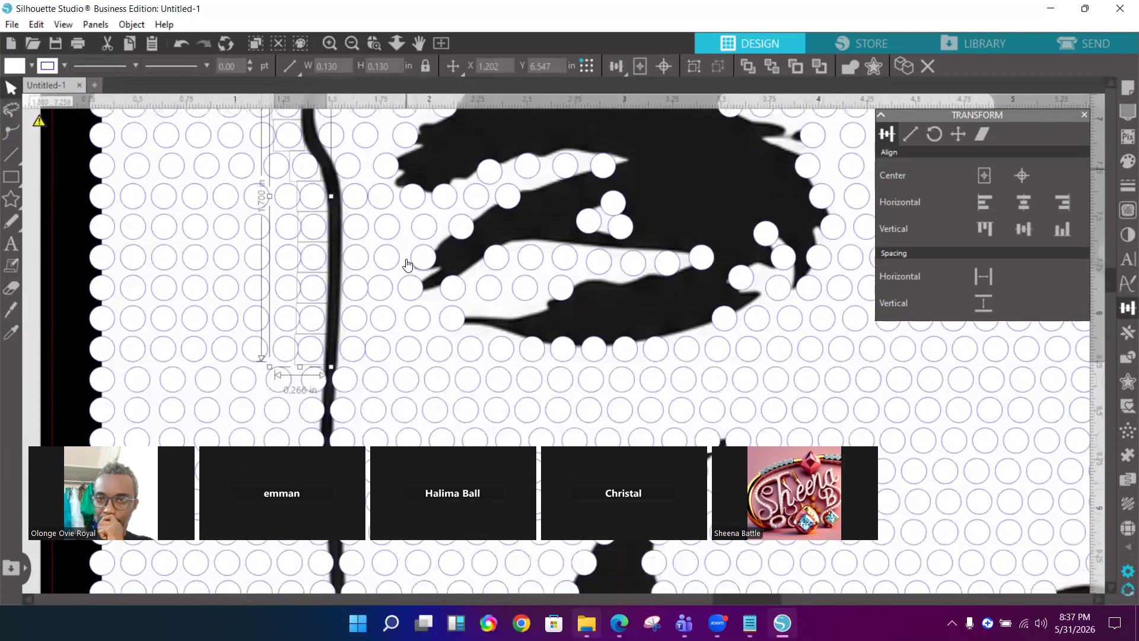
scroll(407, 265, "down", 1)
left_click(458, 302)
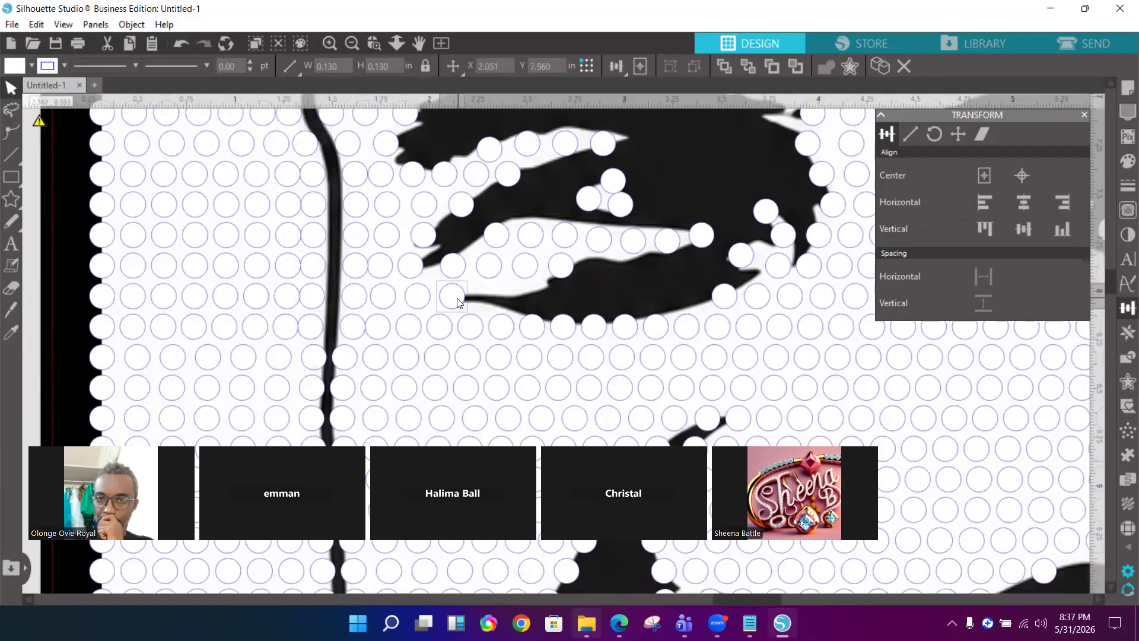
left_click(418, 301, "shift")
left_click(383, 299, "shift")
left_click(356, 300, "shift")
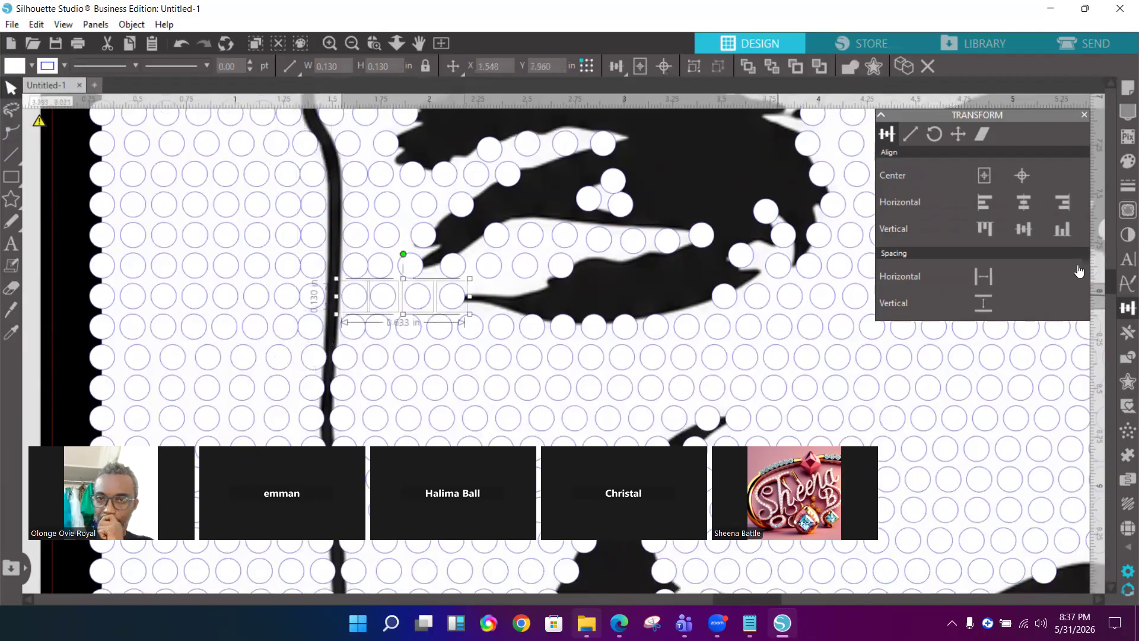
left_click(982, 277)
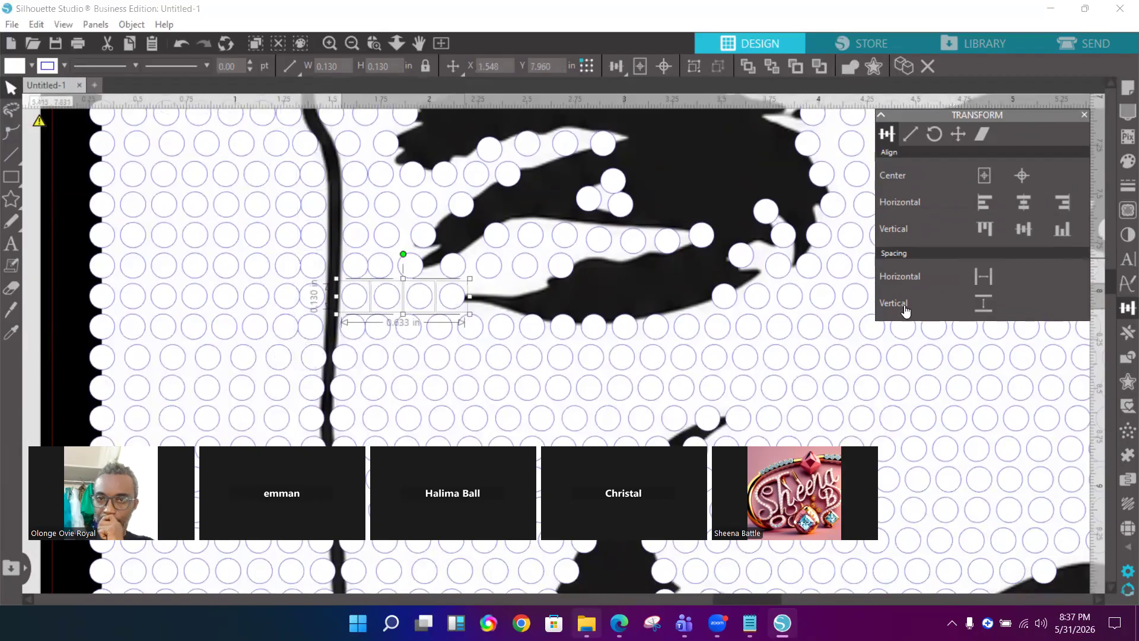
Nudge the circles along the right edge of the black line's stretch below the eye about 0.03 in to the right
scroll(805, 358, "down", 10)
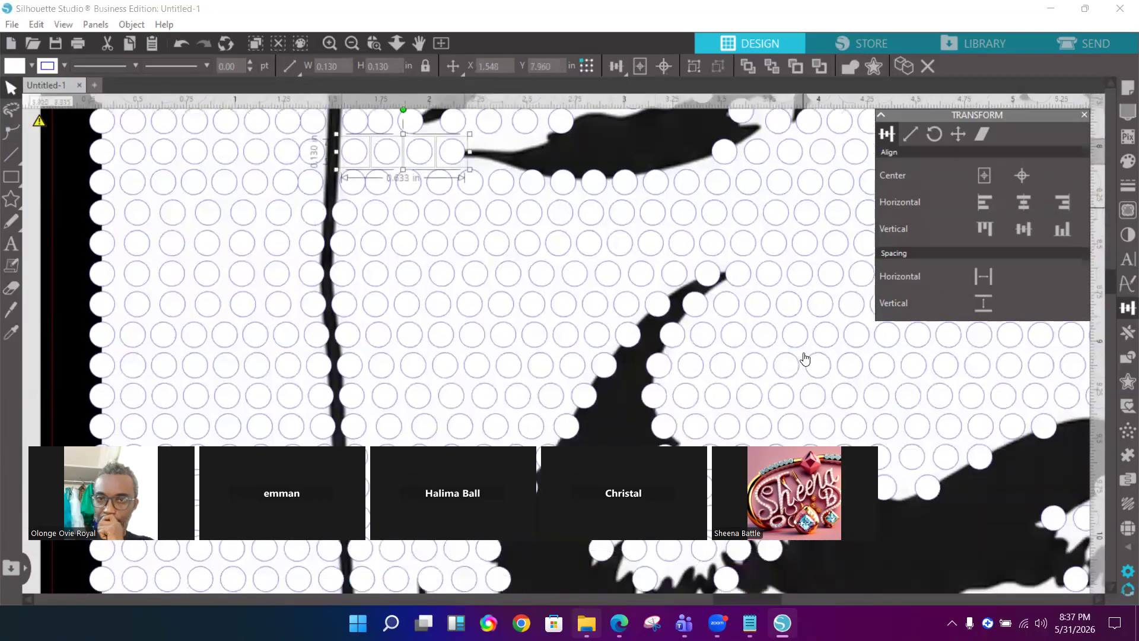
scroll(652, 342, "up", 1)
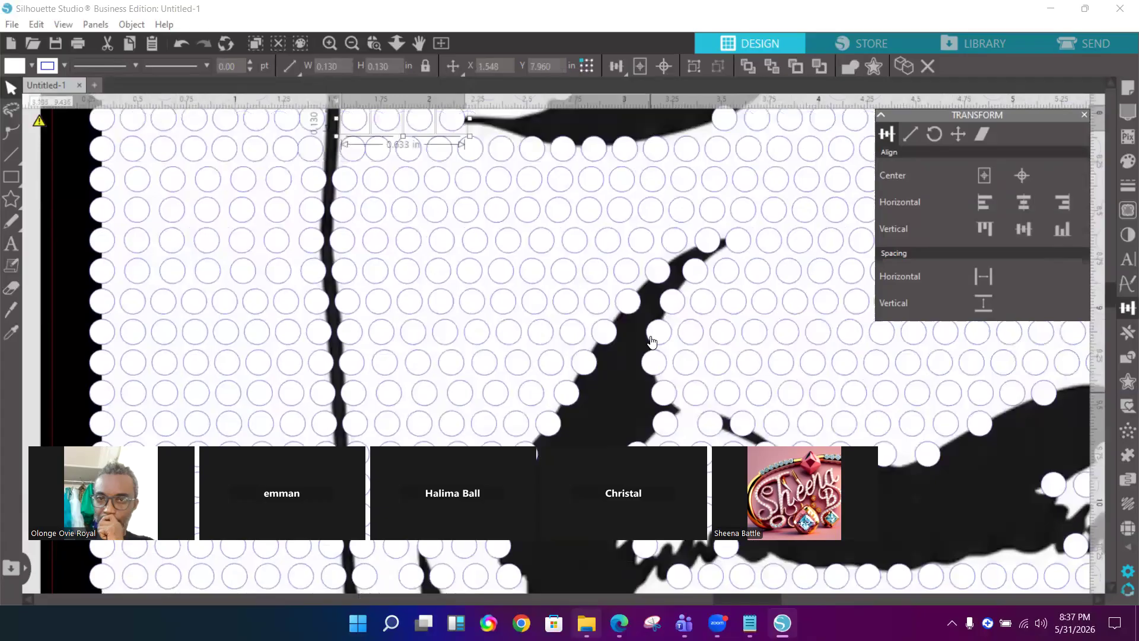
left_click(348, 180)
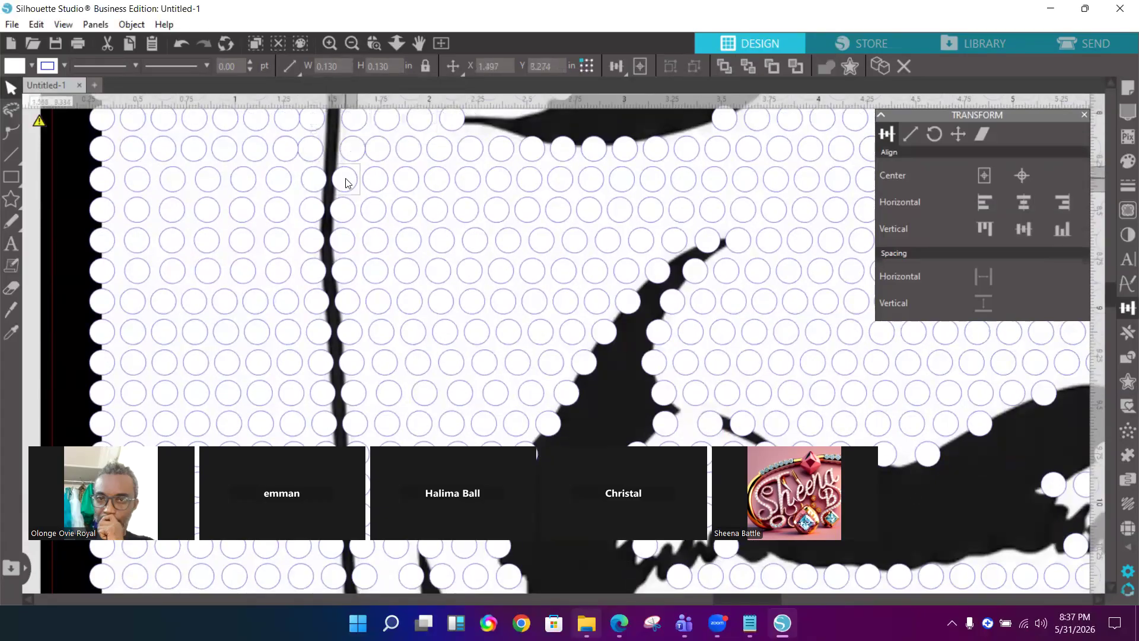
left_click_drag(347, 183, 358, 426)
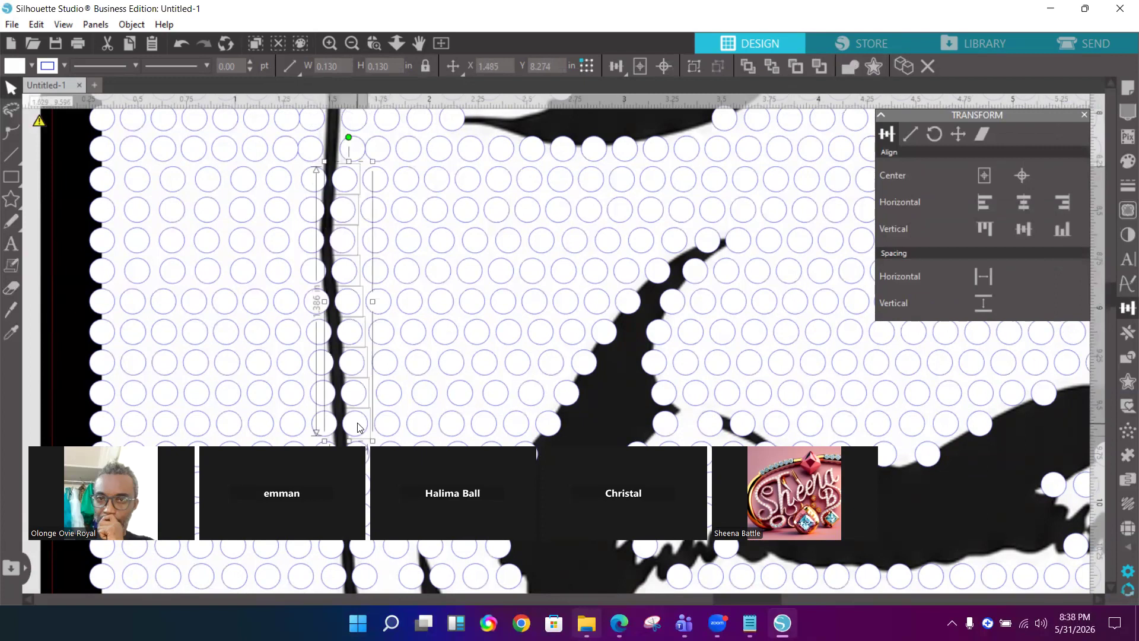
key("Right")
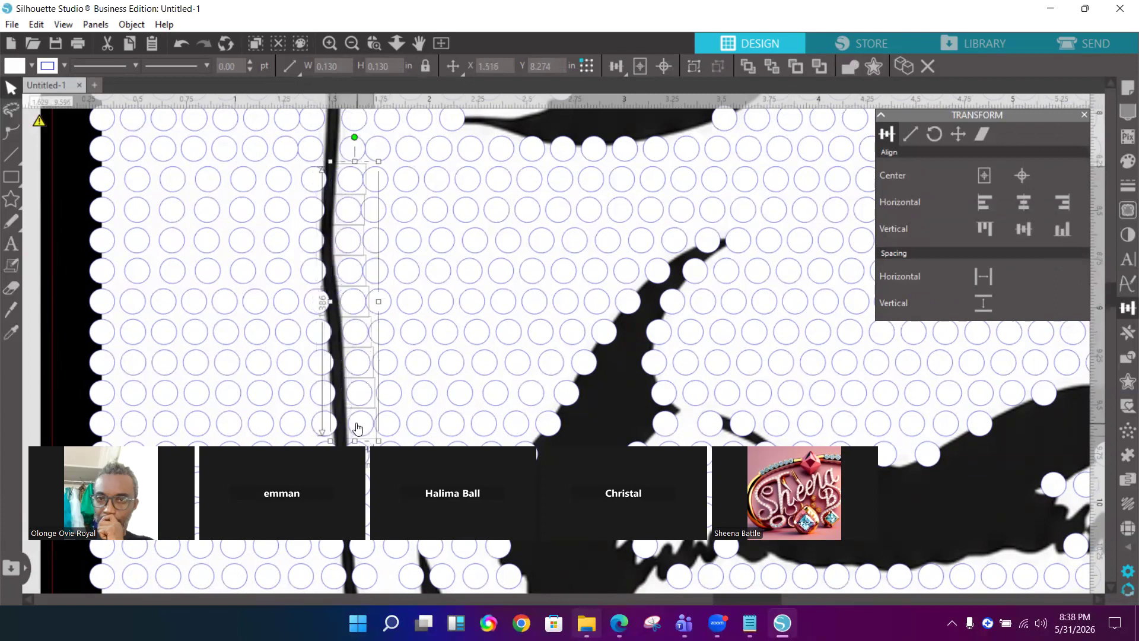
Nudge the nine circles along the left edge of the black line's stretch below the eye about 0.03 in to the left
left_click(314, 187)
left_click(314, 208, "shift")
left_click(315, 238, "shift")
left_click(313, 274, "shift")
left_click(320, 303, "shift")
left_click(321, 333, "shift")
left_click(323, 365, "shift")
left_click(328, 392, "shift")
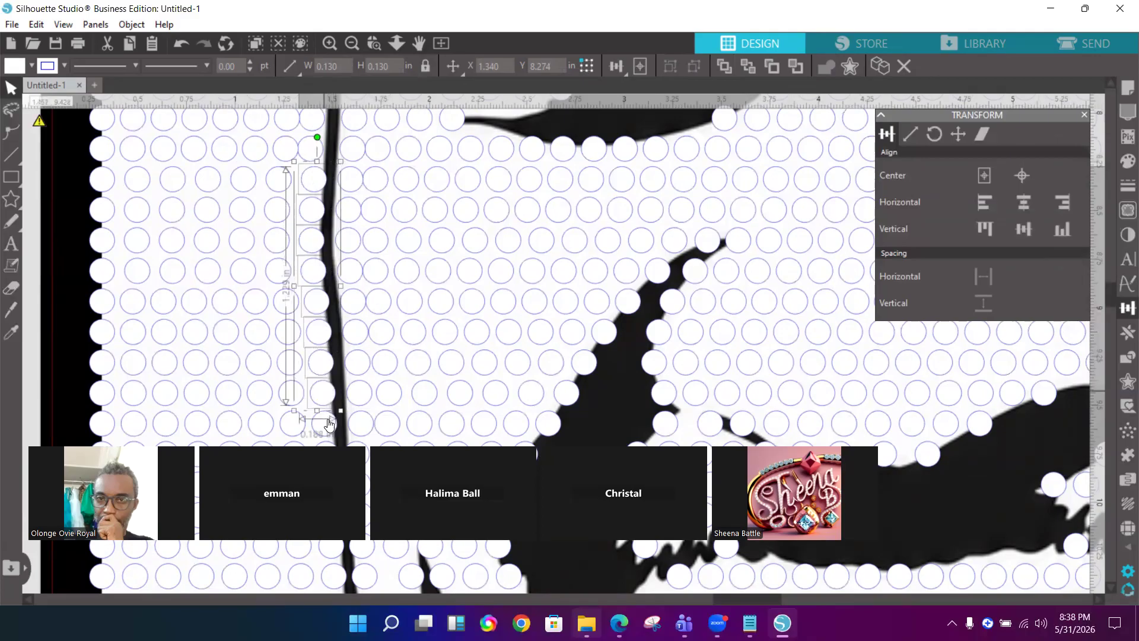
left_click(329, 422, "shift")
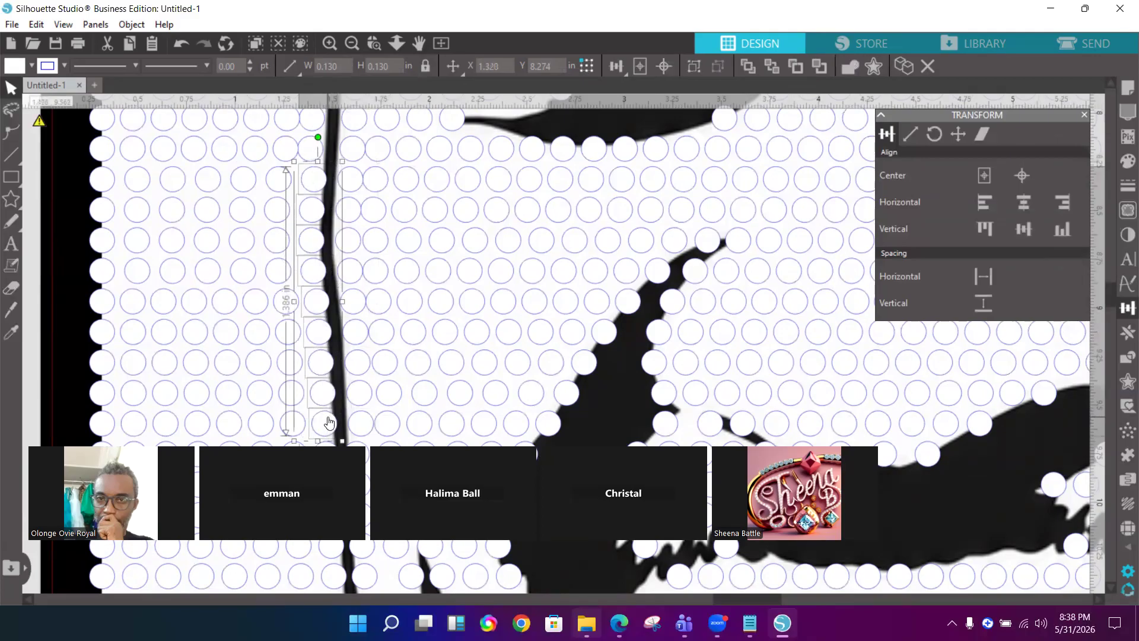
key("Left")
key("Left")
key("Left")
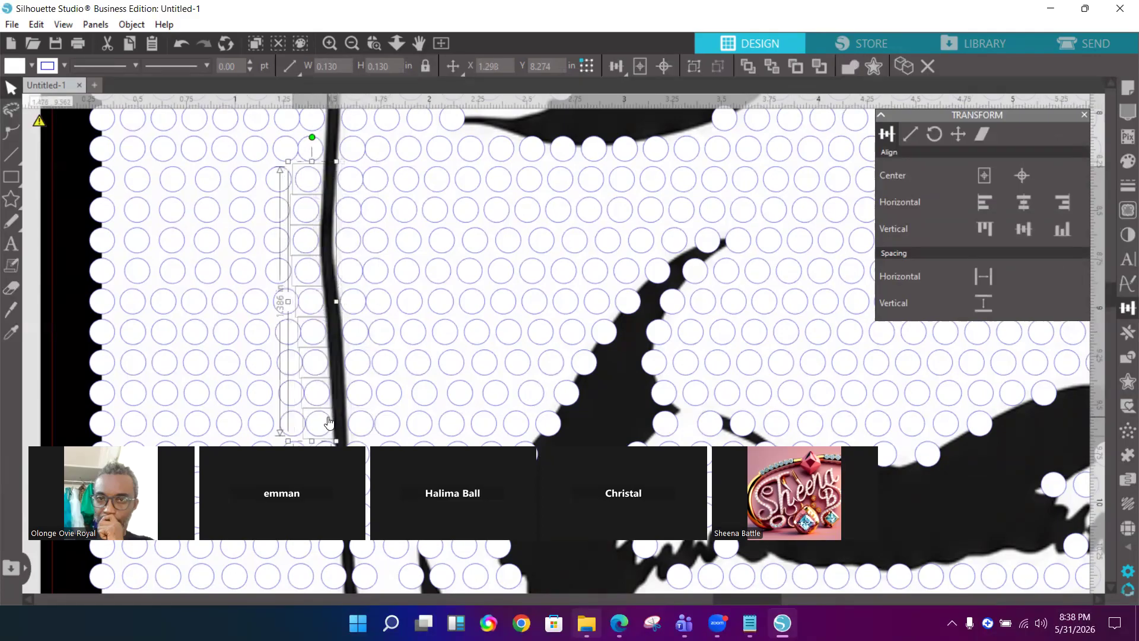
Nudge the seven circles along the thick black wing's left edge about 0.06 in left, and the circle at its tip about 0.03 in up
scroll(595, 402, "down", 1)
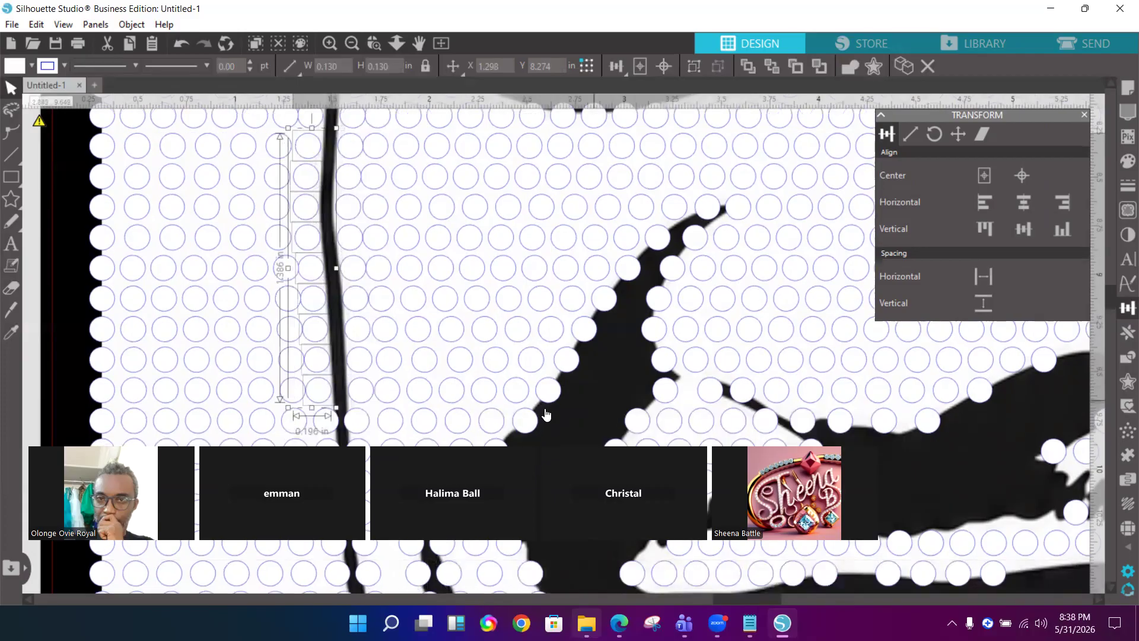
left_click(528, 420)
left_click(547, 392, "shift")
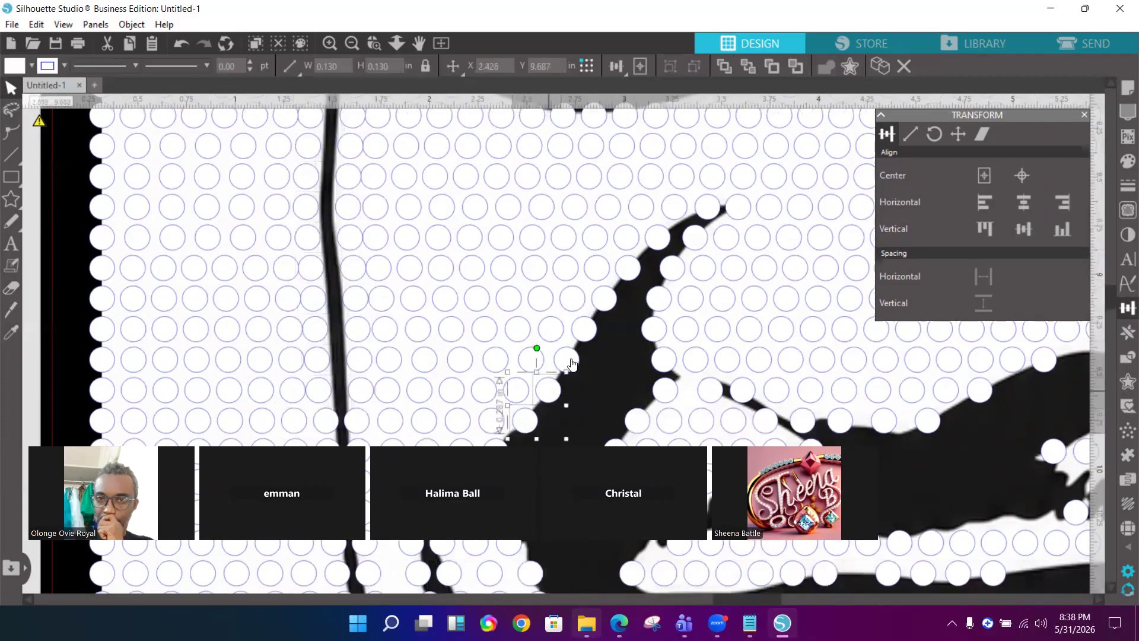
left_click(568, 360, "shift")
left_click(584, 330, "shift")
left_click(605, 300, "shift")
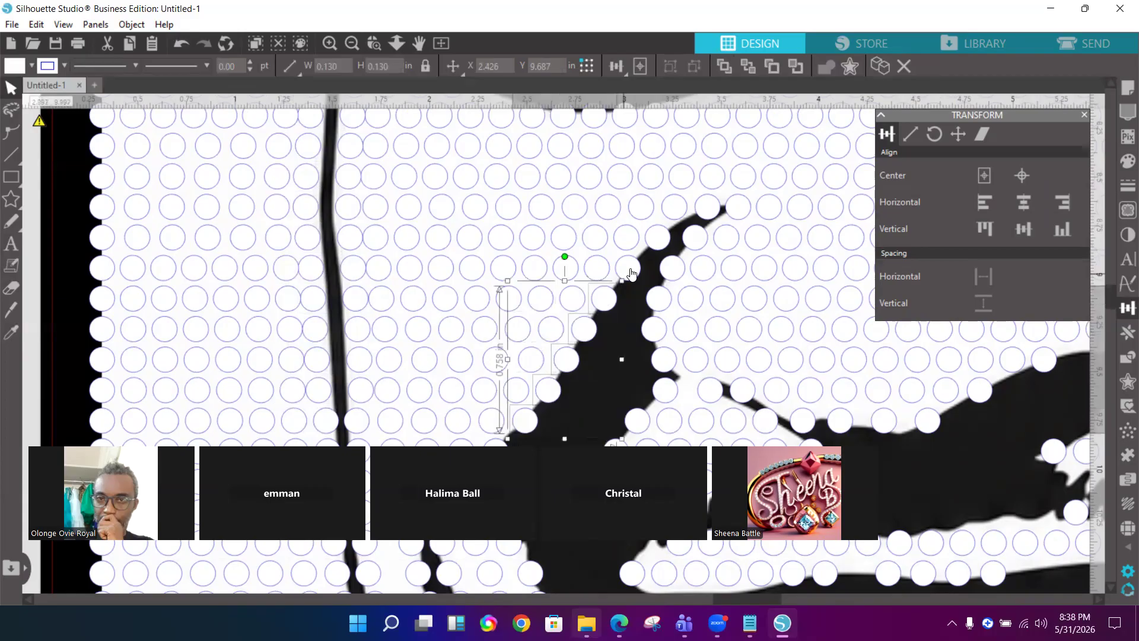
left_click(654, 240, "shift")
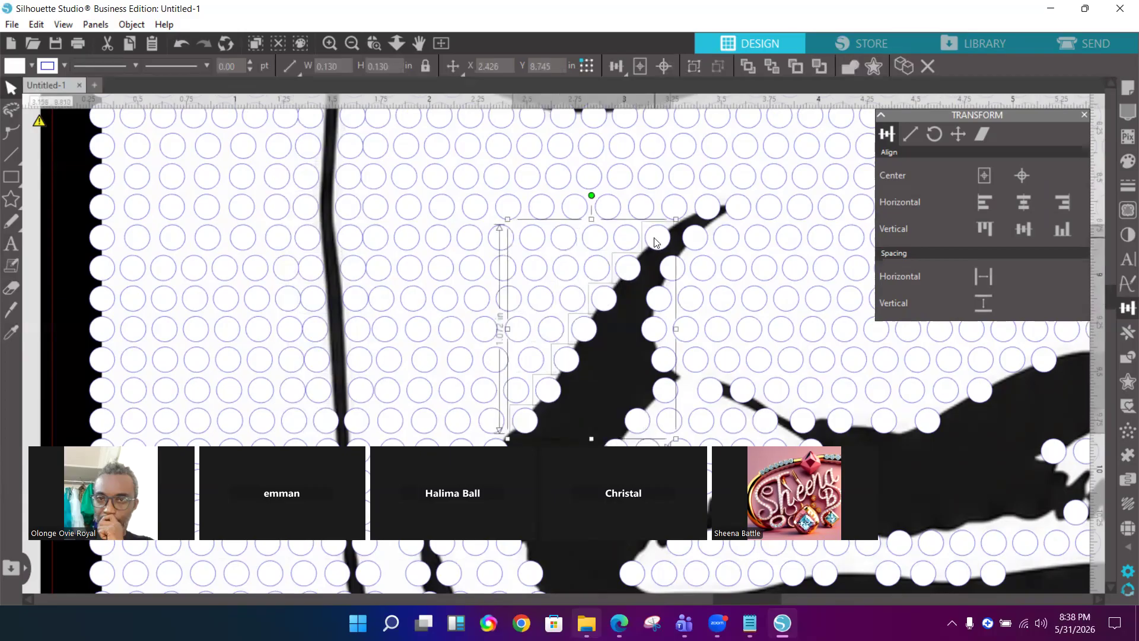
key("Left")
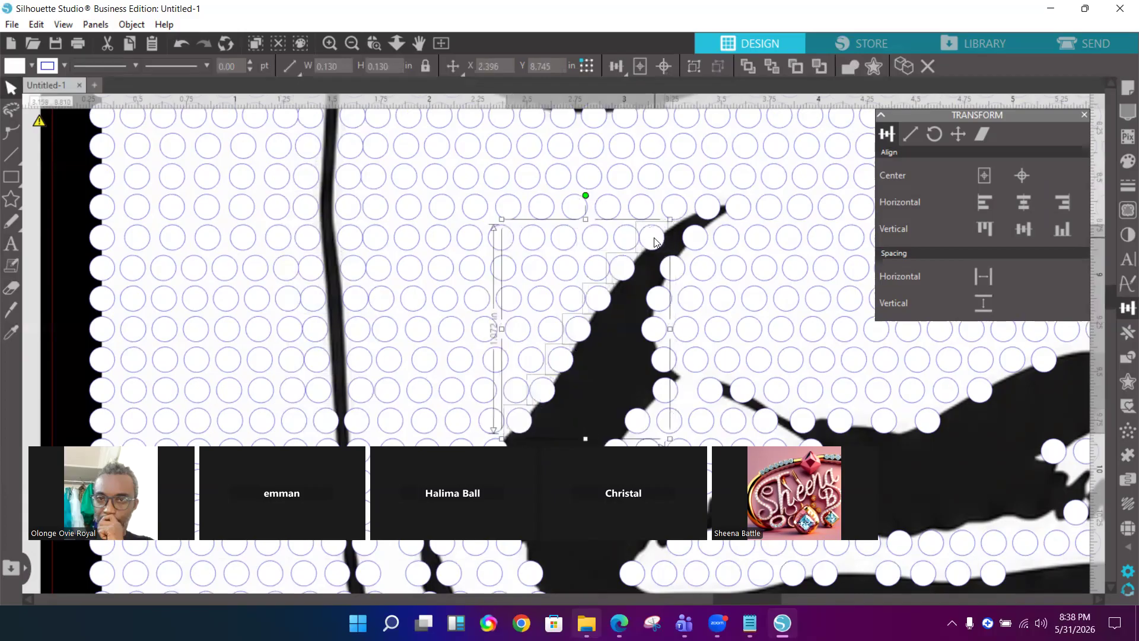
key("Left")
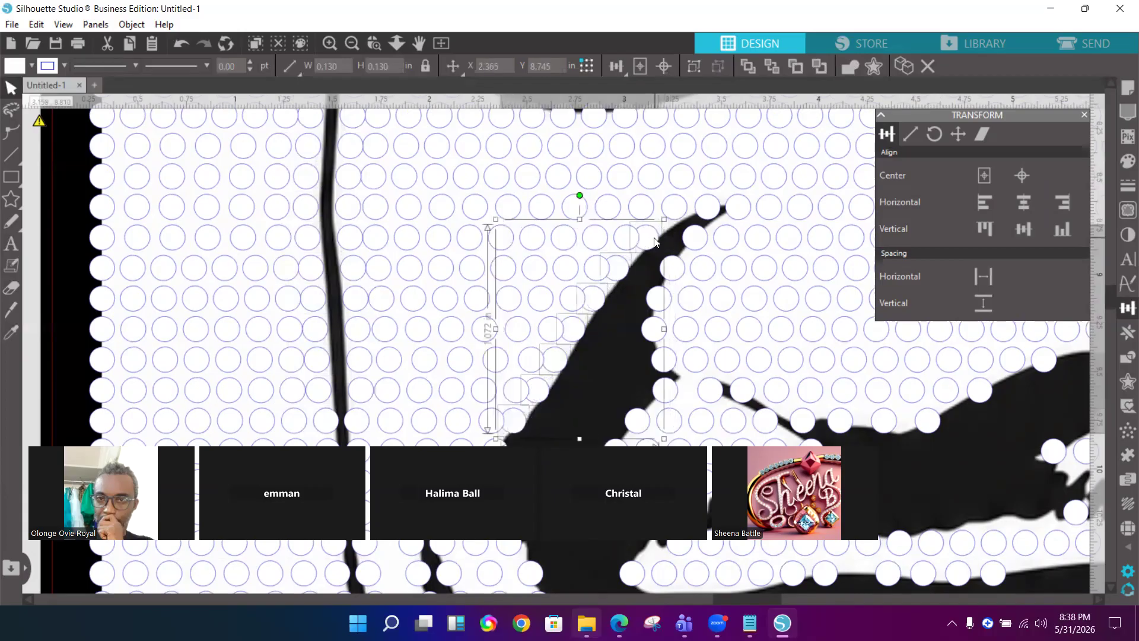
left_click(705, 216)
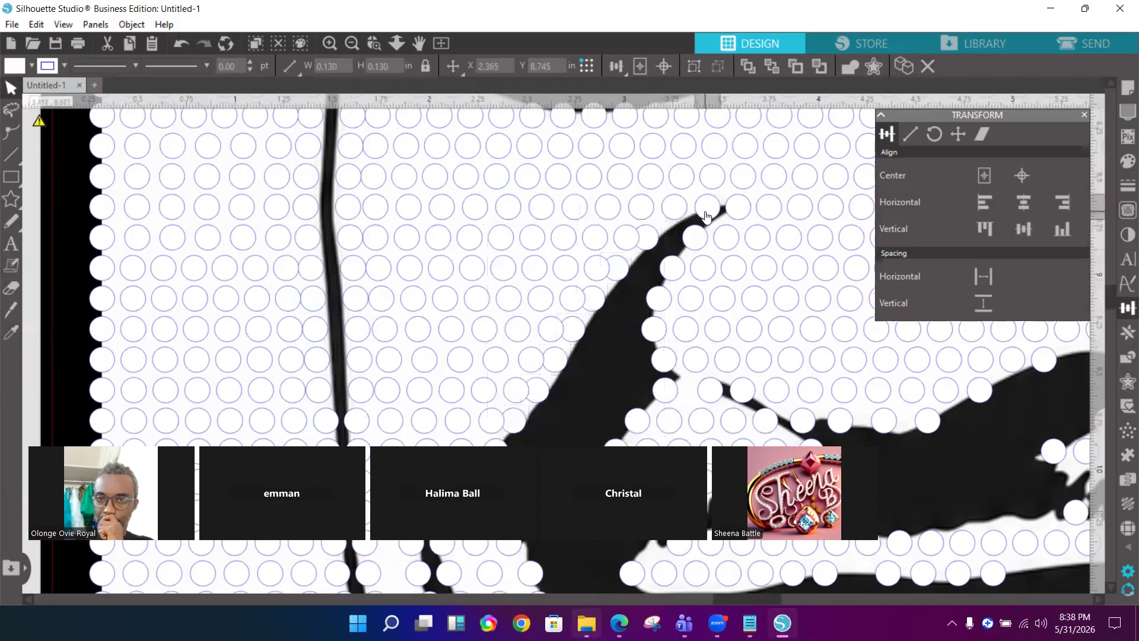
key("Up")
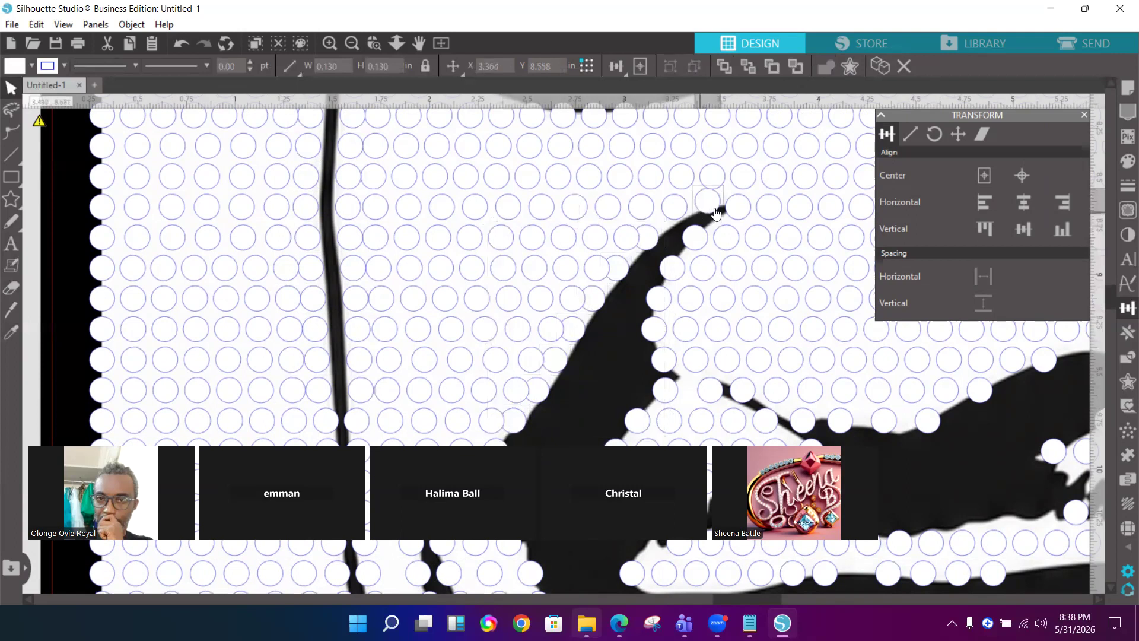
Nudge the five circles along the right edge of the thick black wing about 0.03 in to the right
left_click(691, 246)
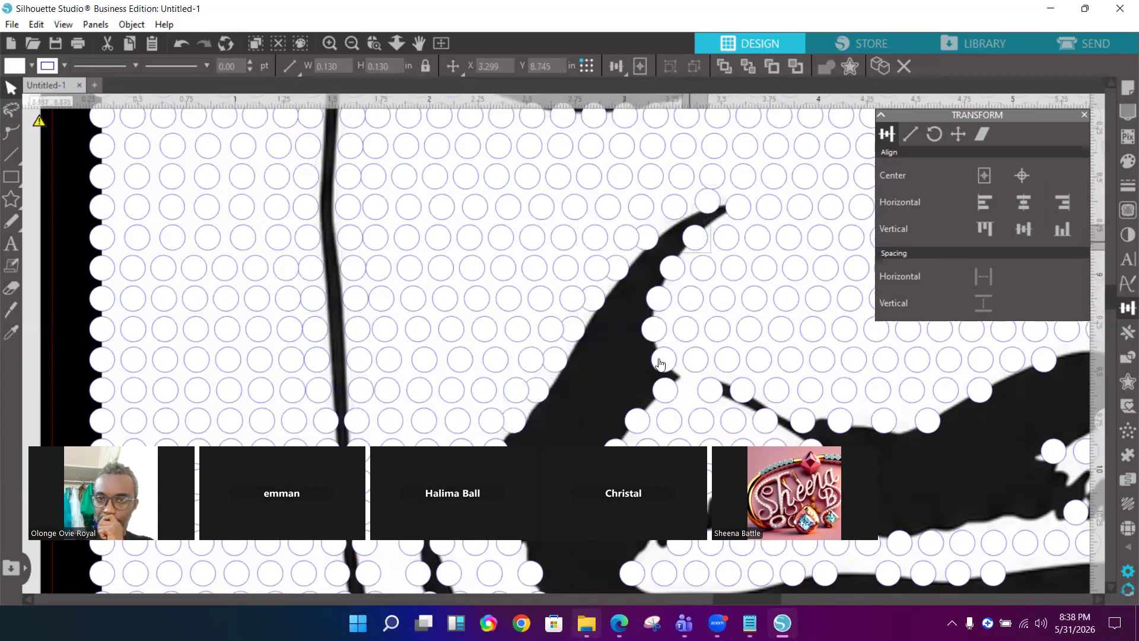
left_click(673, 270, "shift")
left_click(659, 300, "shift")
left_click(655, 330, "shift")
left_click(660, 357, "shift")
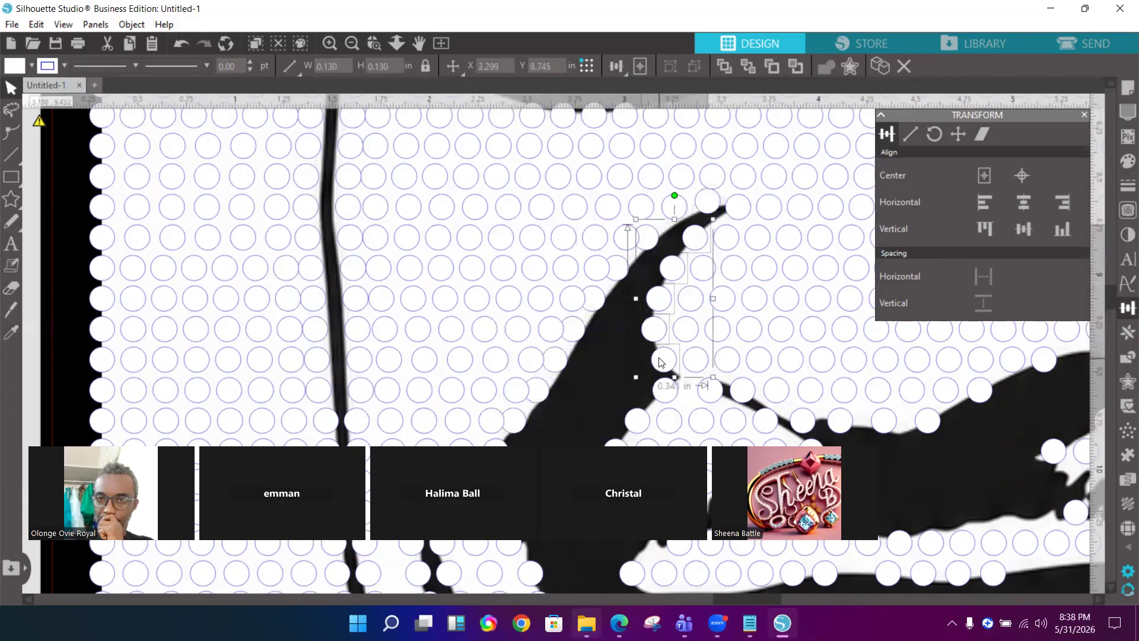
key("Right")
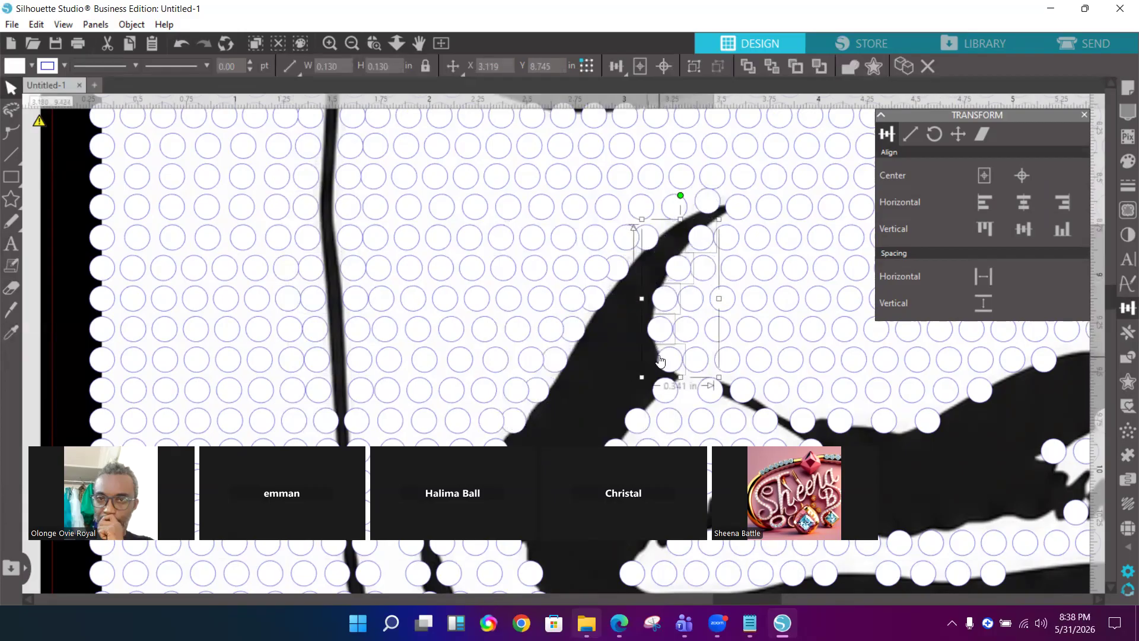
Nudge the circle above the thin slanted stroke about 0.06 in right, and the three circles beneath the stroke about 0.09 in left
left_click(749, 394)
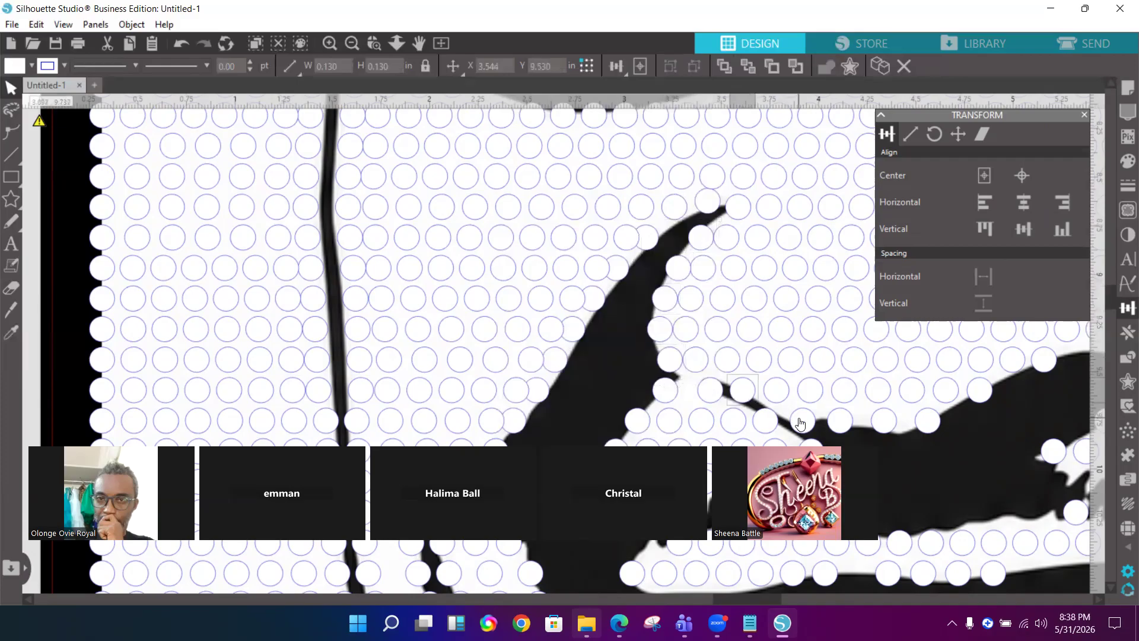
key("Right")
key("Right")
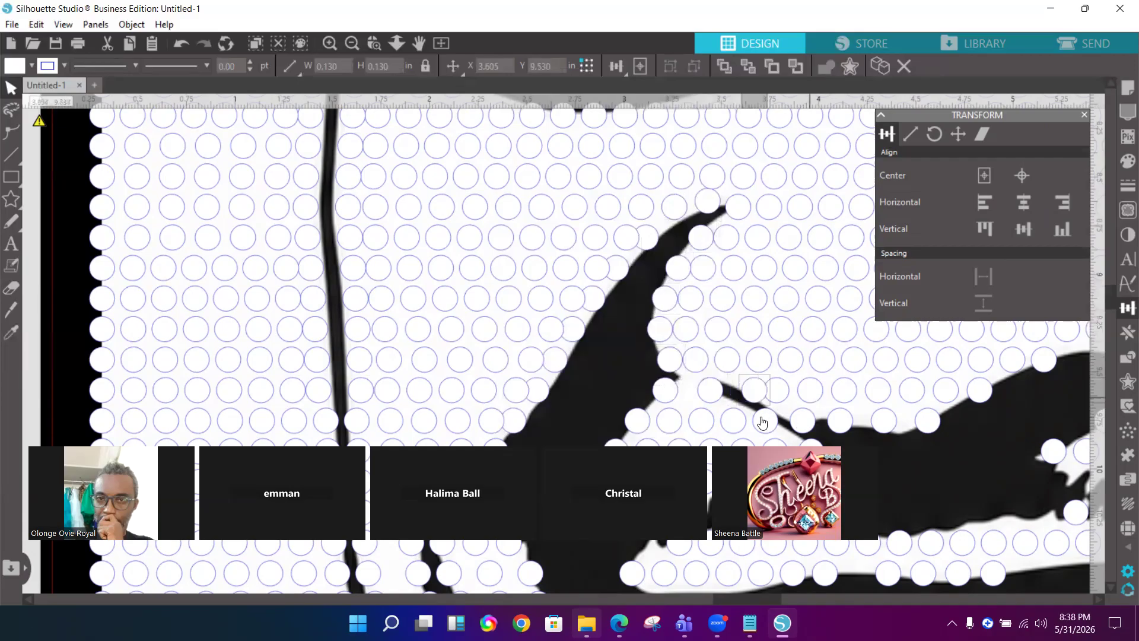
left_click(710, 395)
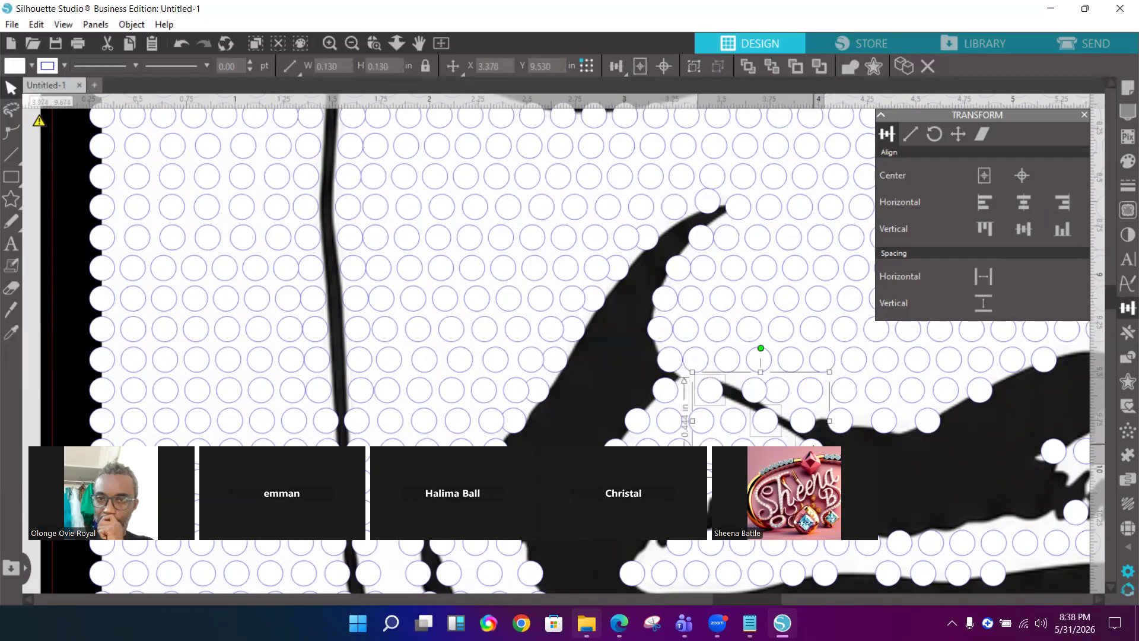
key("Left")
key("Left")
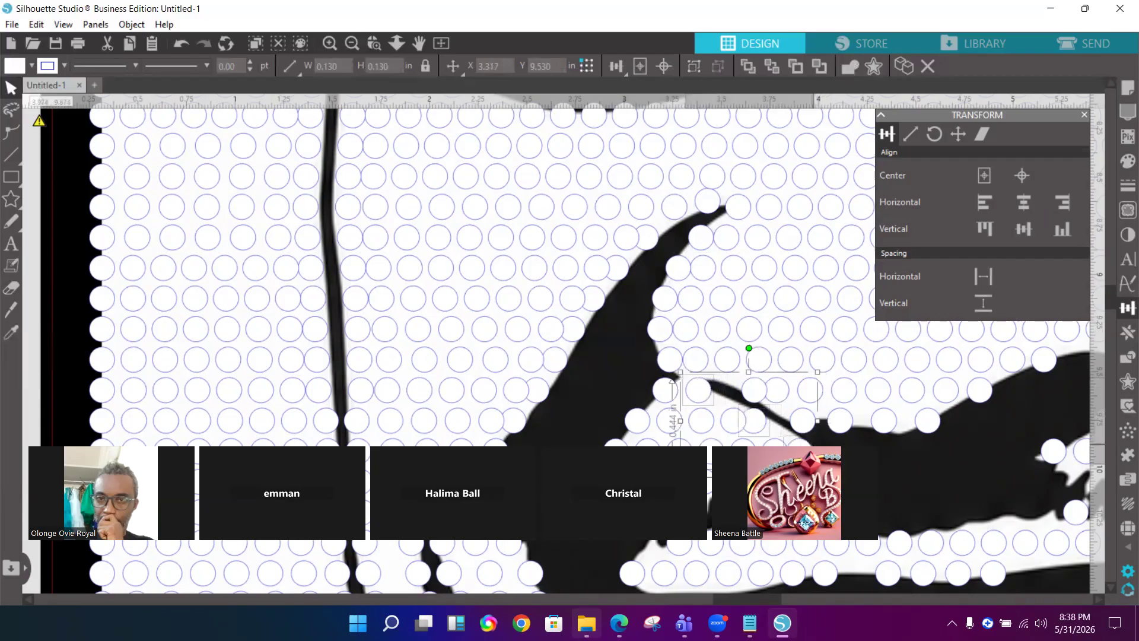
key("Left")
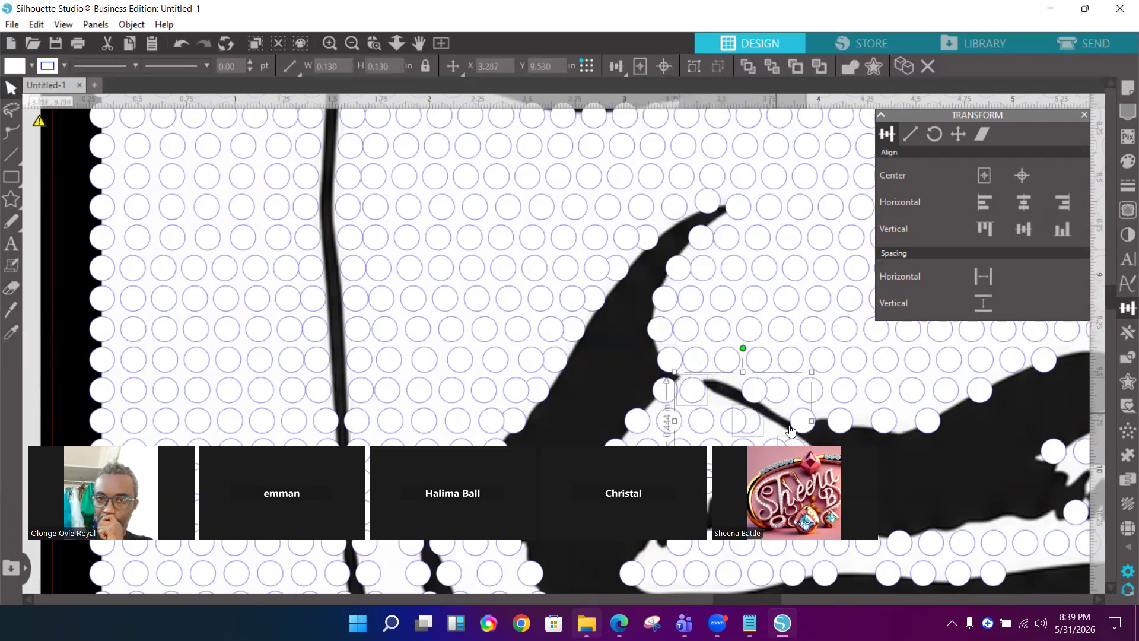
Nudge the circle above the thin slanted stroke about 0.03 in up and space the eight circles in its row evenly horizontally
left_click(753, 401)
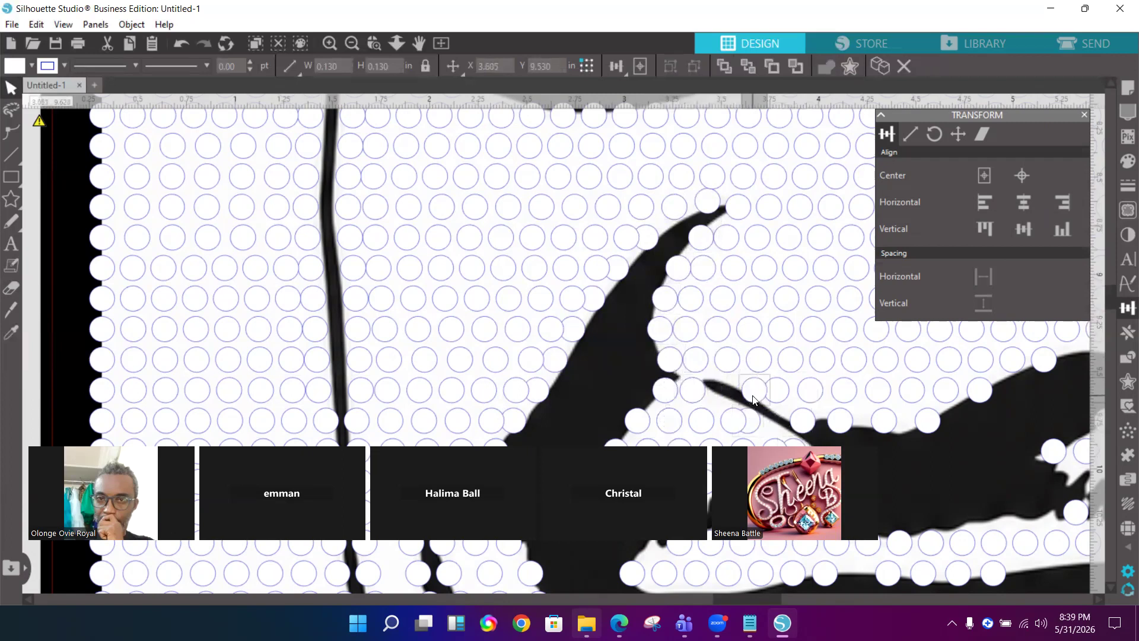
key("Up")
key("Up")
key("Up")
left_click(983, 397, "shift")
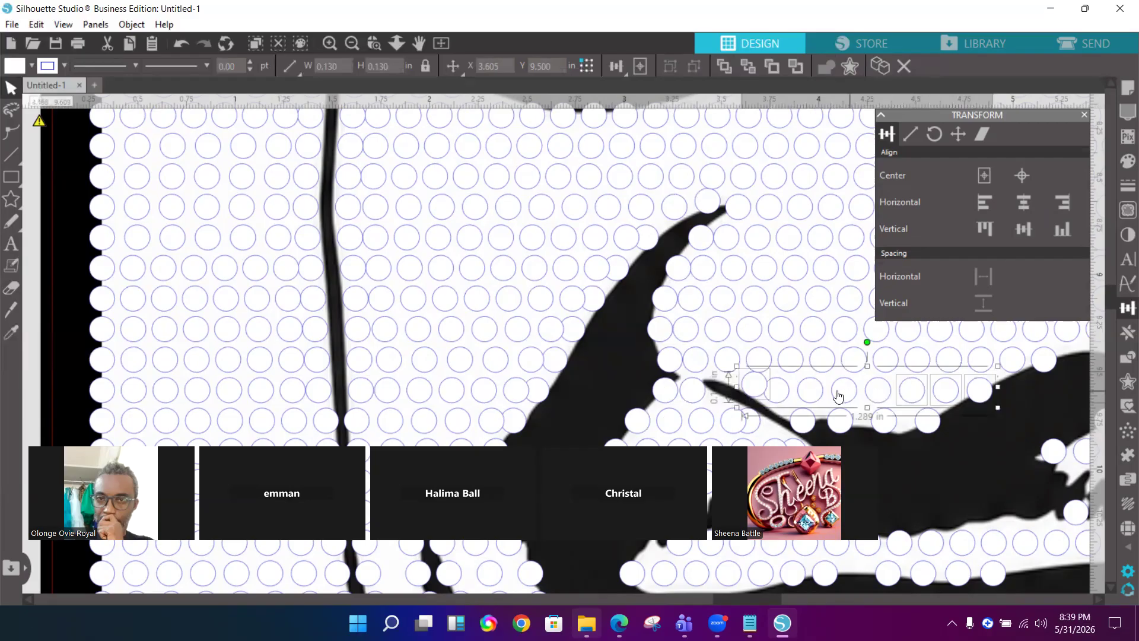
left_click(777, 393, "shift")
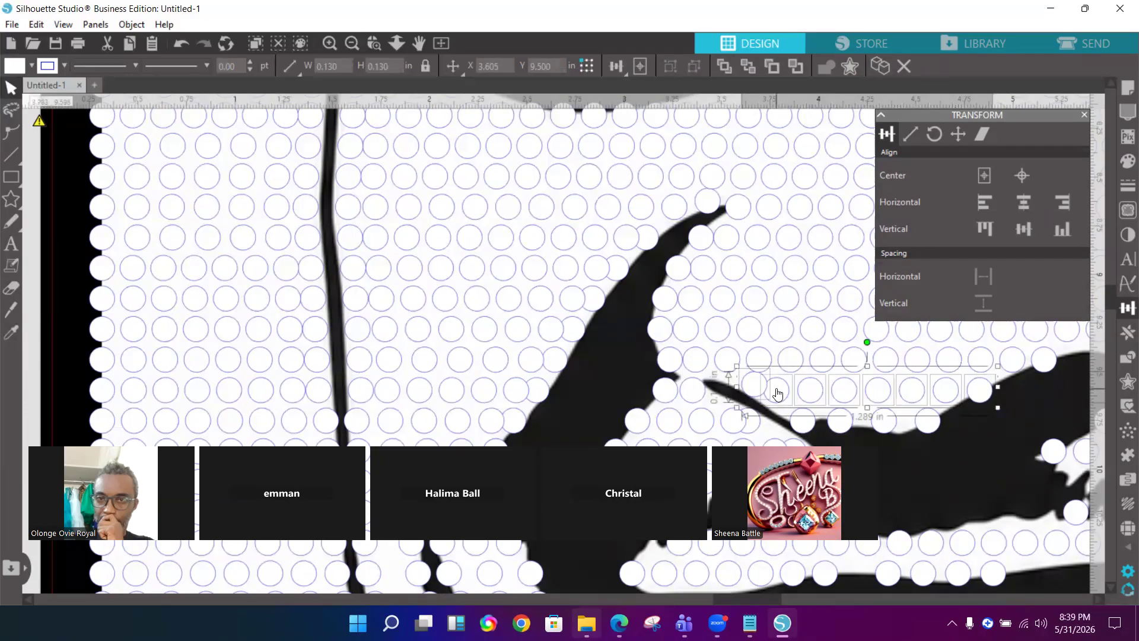
left_click(987, 273)
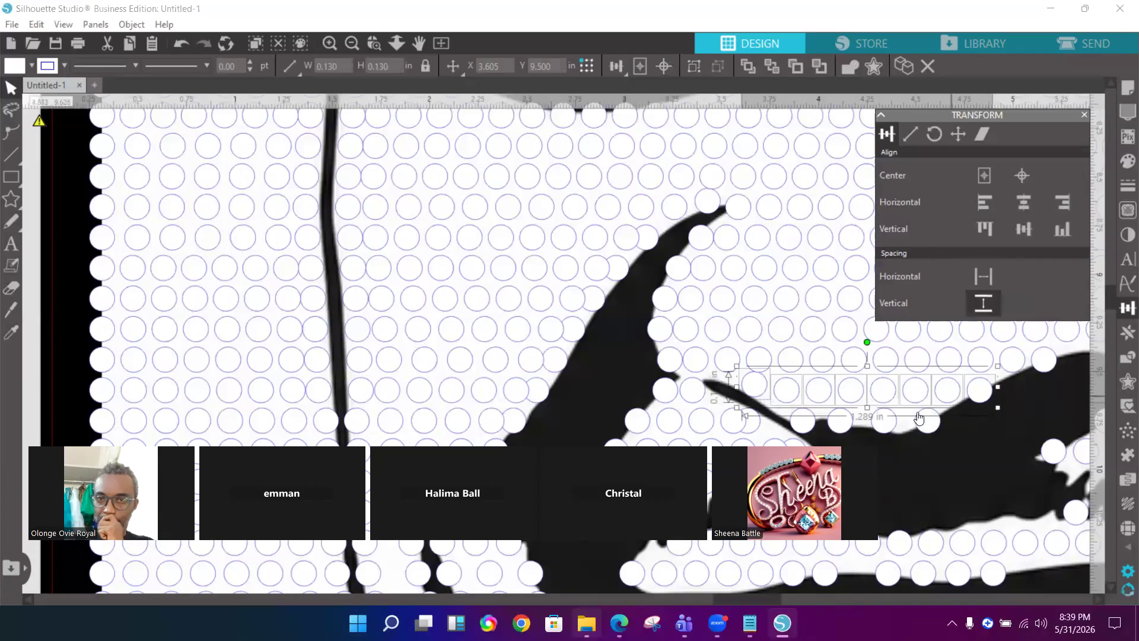
Nudge the circle at the stroke's lower end about 0.03 in up and space the four circles above the black lid evenly horizontally
left_click(800, 426)
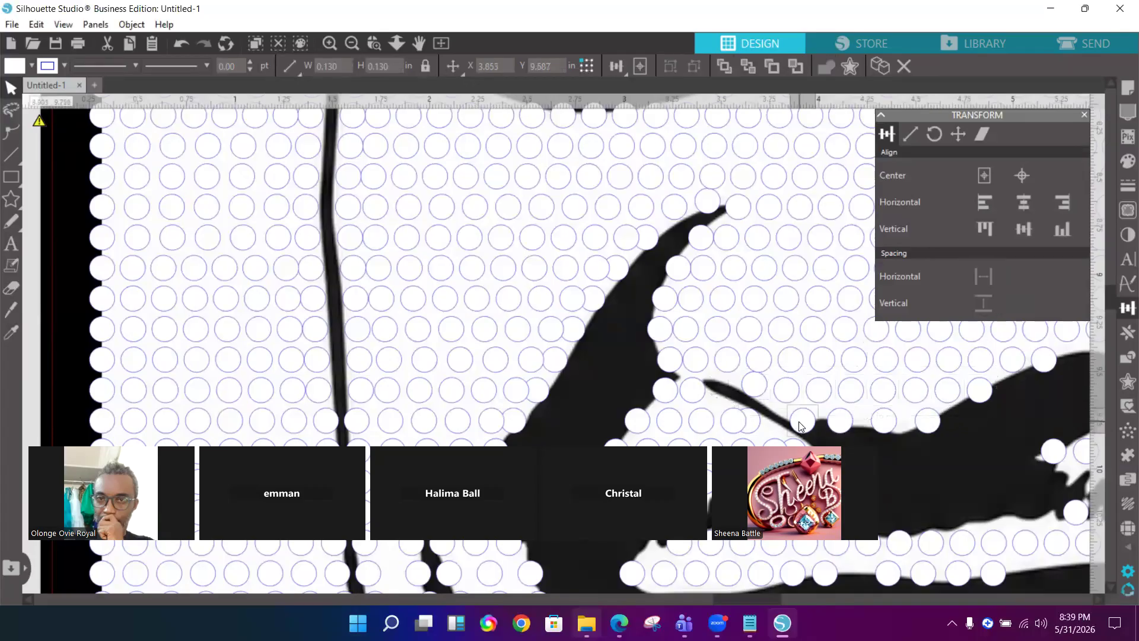
key("Up")
key("Up")
key("Up")
left_click(929, 423, "shift")
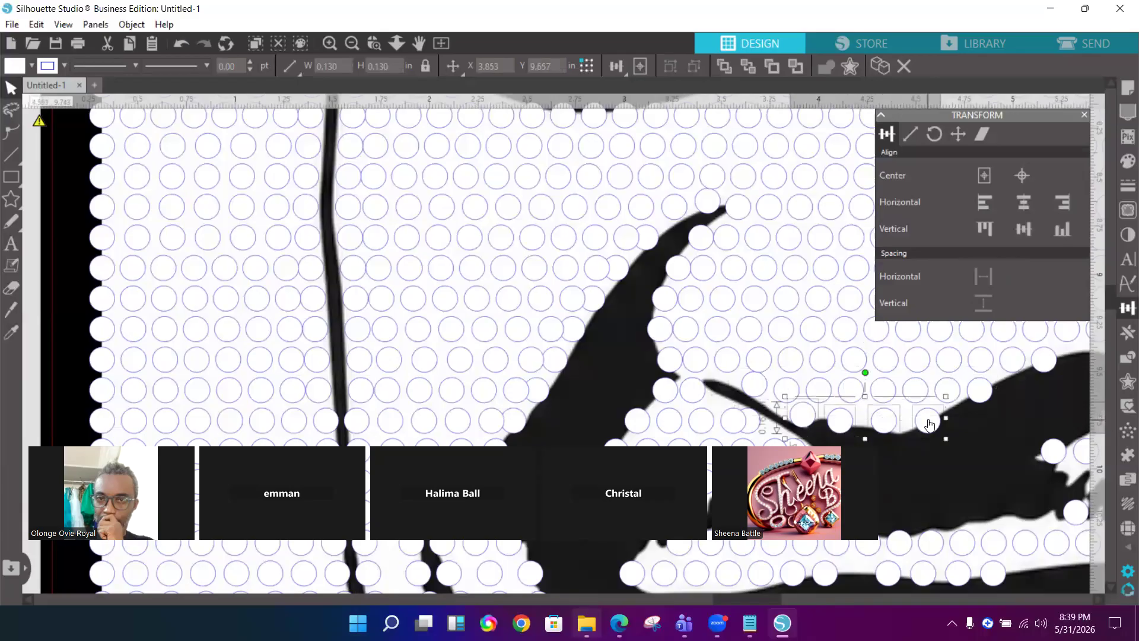
left_click(985, 277)
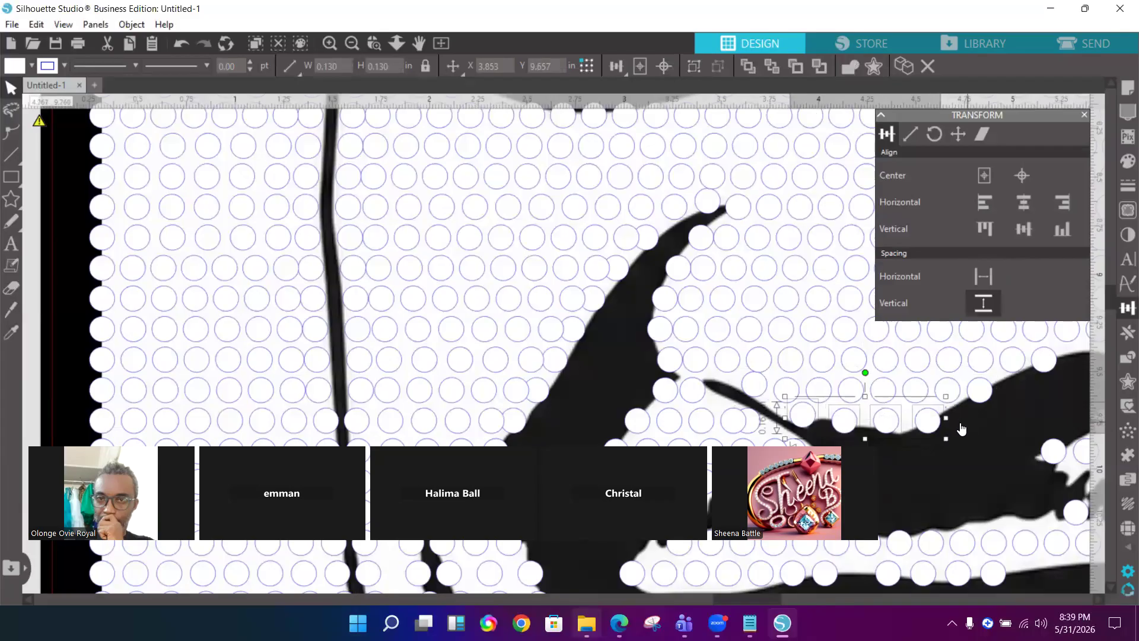
Nudge the last of the four circles above the black lid about 0.06 in left and respace the four evenly horizontally
left_click(933, 428)
key("Left")
key("Left")
key("Left")
left_click_drag(932, 427, 804, 423)
left_click(985, 276)
Nudge the eight circles along the right edge of the thin black line's lower curving stretch about 0.03 in to the right
scroll(763, 301, "down", 1)
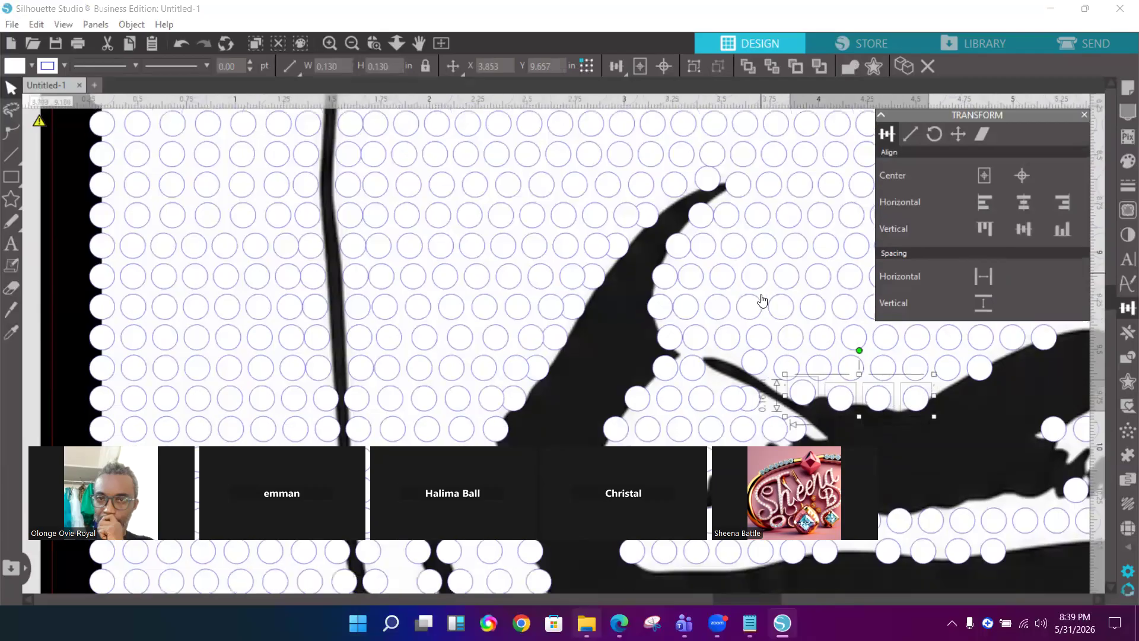
scroll(762, 301, "down", 3)
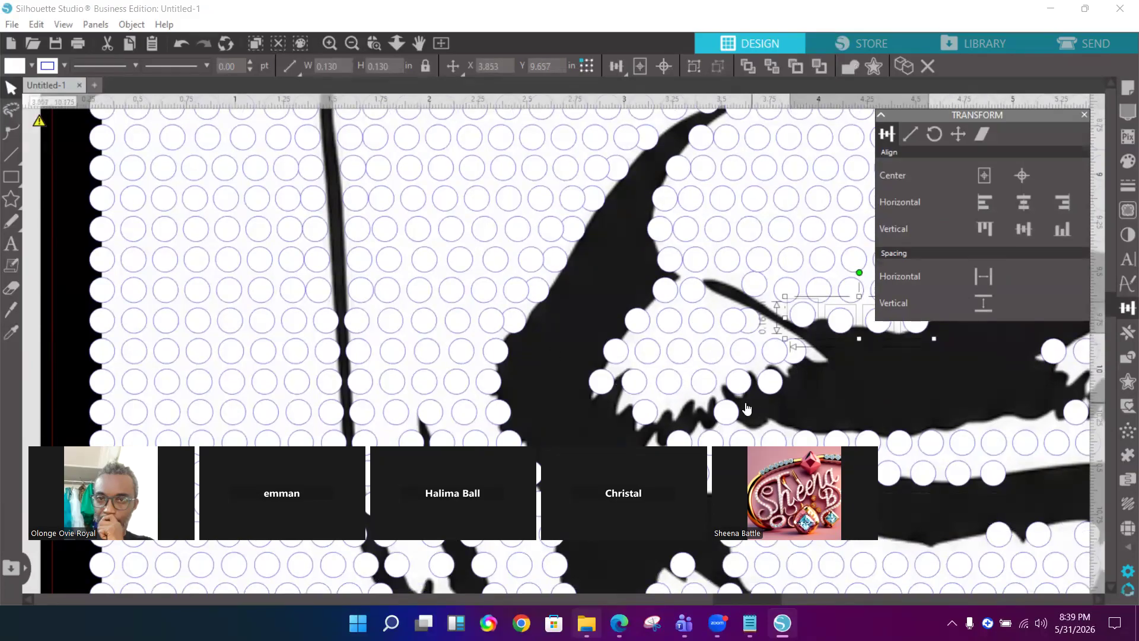
scroll(613, 375, "down", 1)
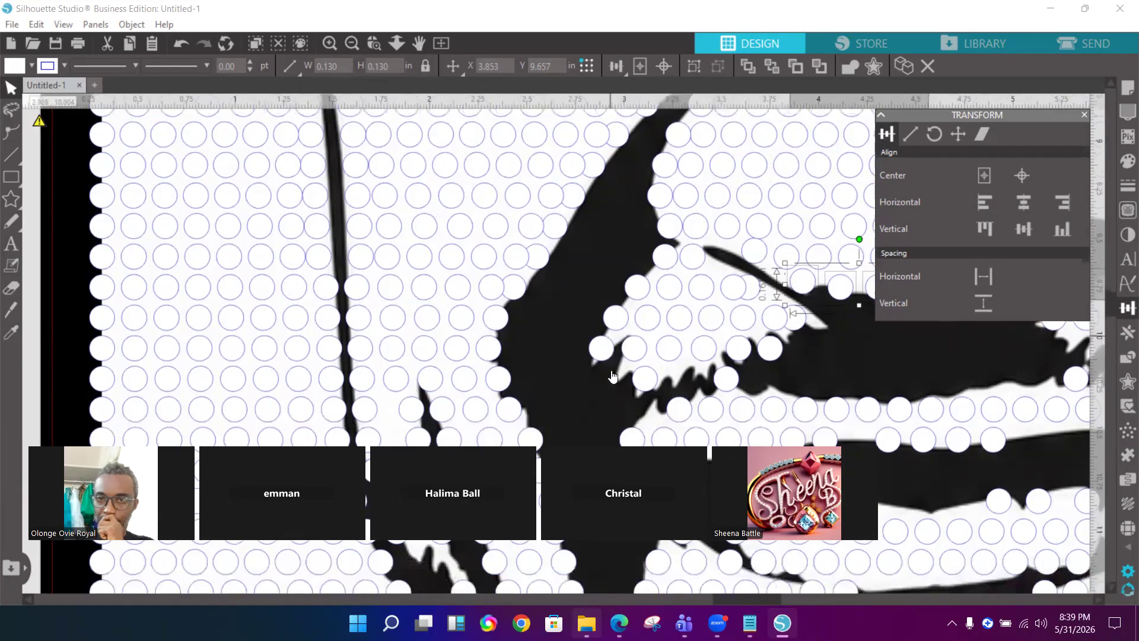
scroll(613, 375, "down", 1)
scroll(611, 376, "down", 1)
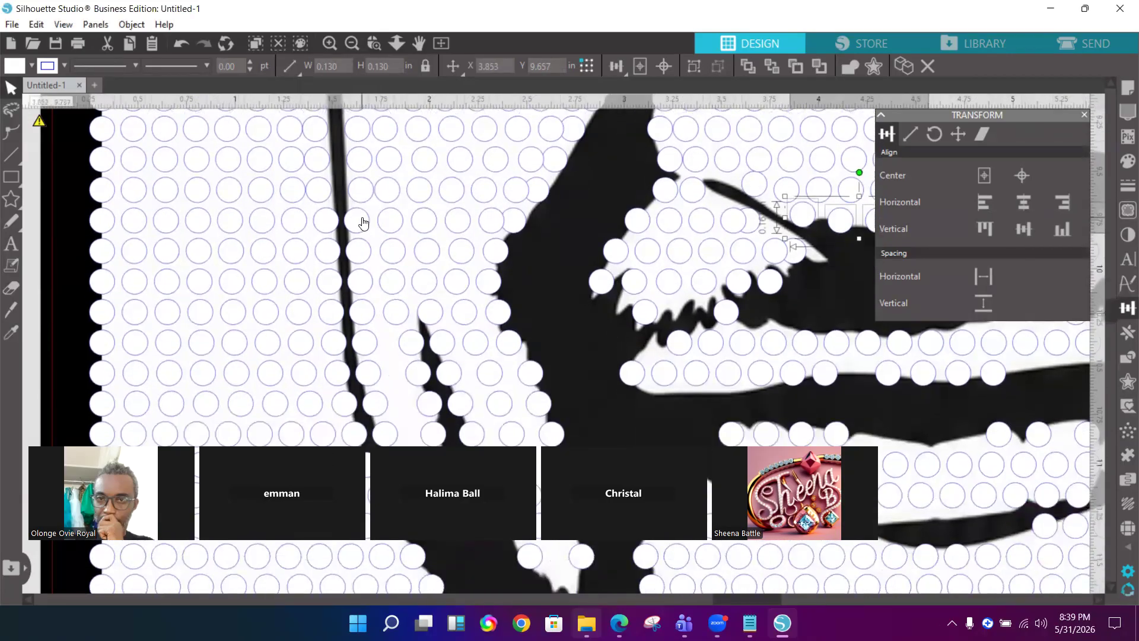
left_click(363, 222)
left_click(360, 281, "shift")
left_click(362, 312, "shift")
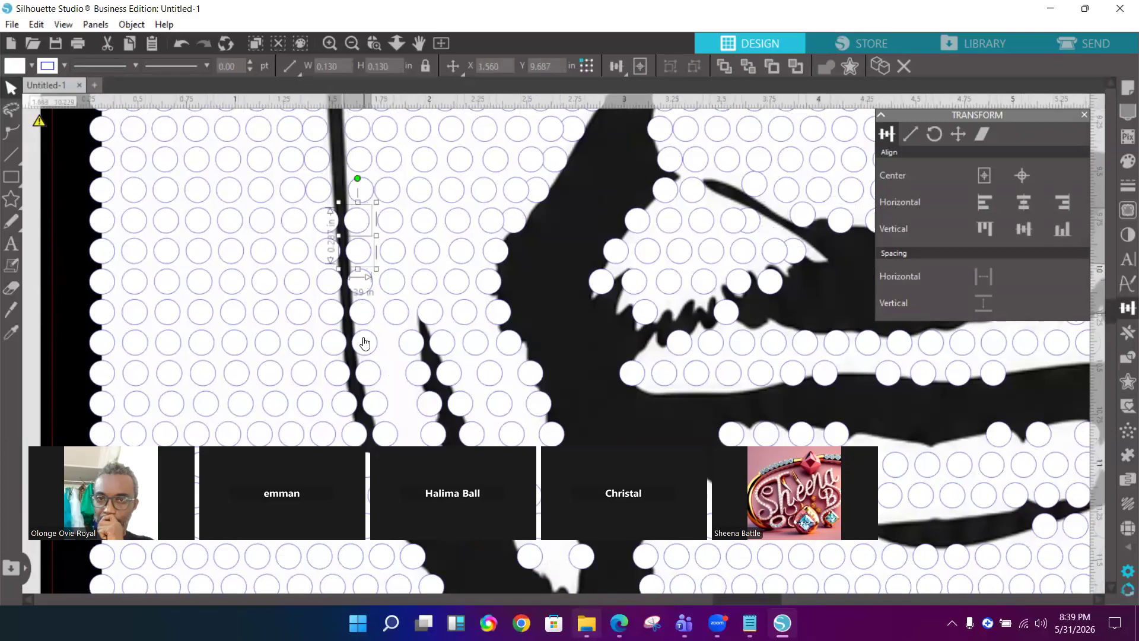
left_click(369, 374, "shift")
left_click(384, 439, "shift")
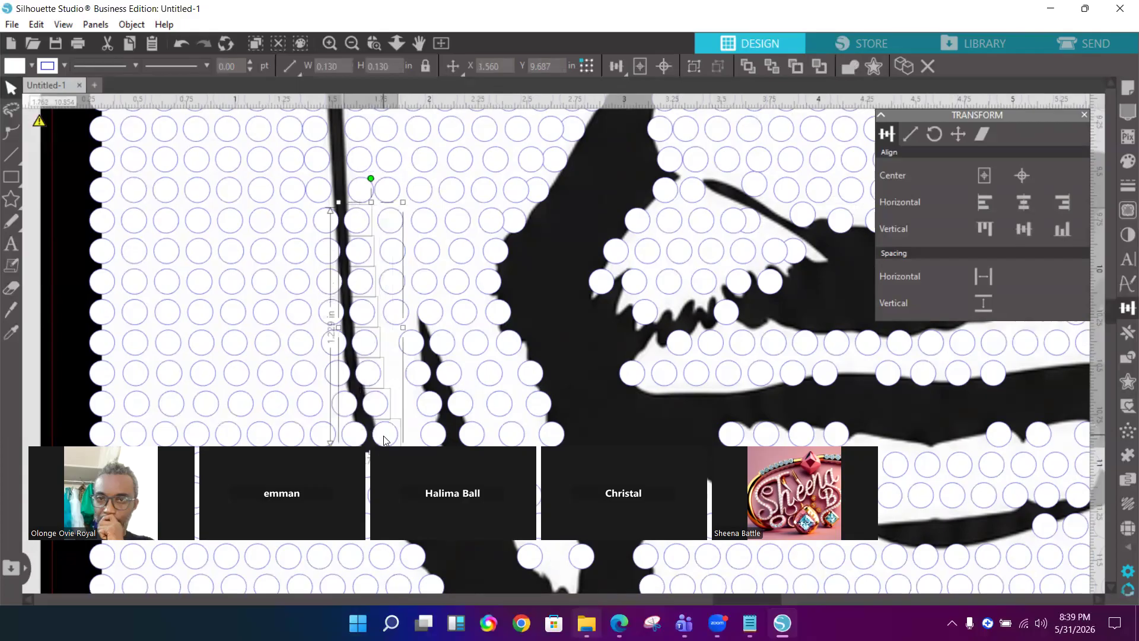
key("Right")
key("Right")
key("Right")
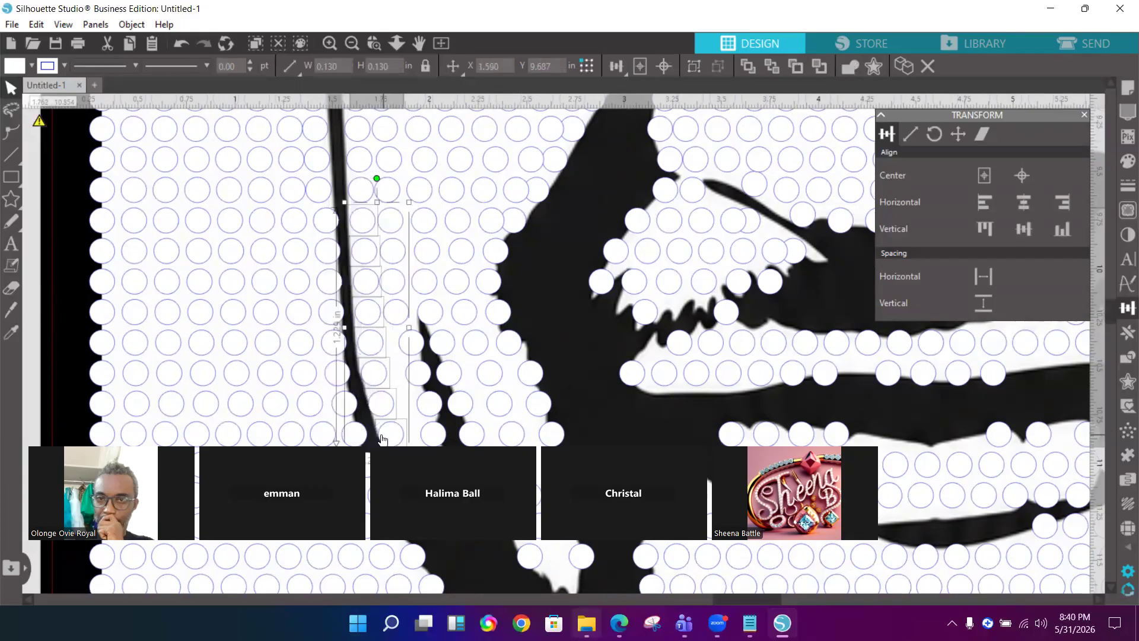
Nudge the eight circles along the left edge of the thin black line's lower curving stretch about 0.03 in to the left
left_click(356, 437)
left_click(340, 374, "shift")
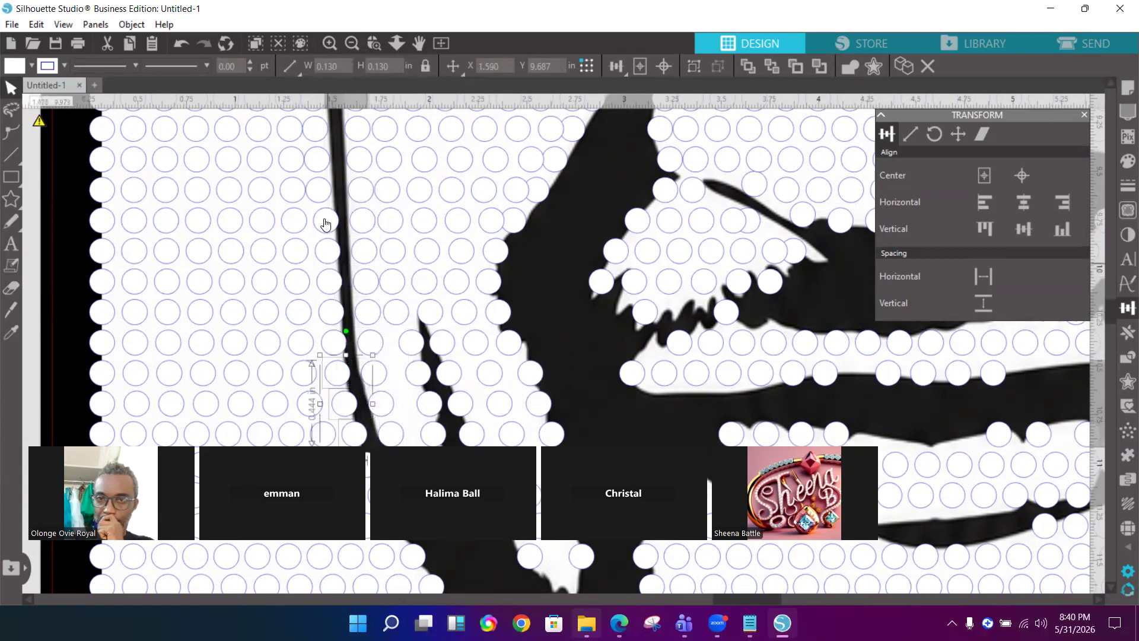
left_click(325, 223, "shift")
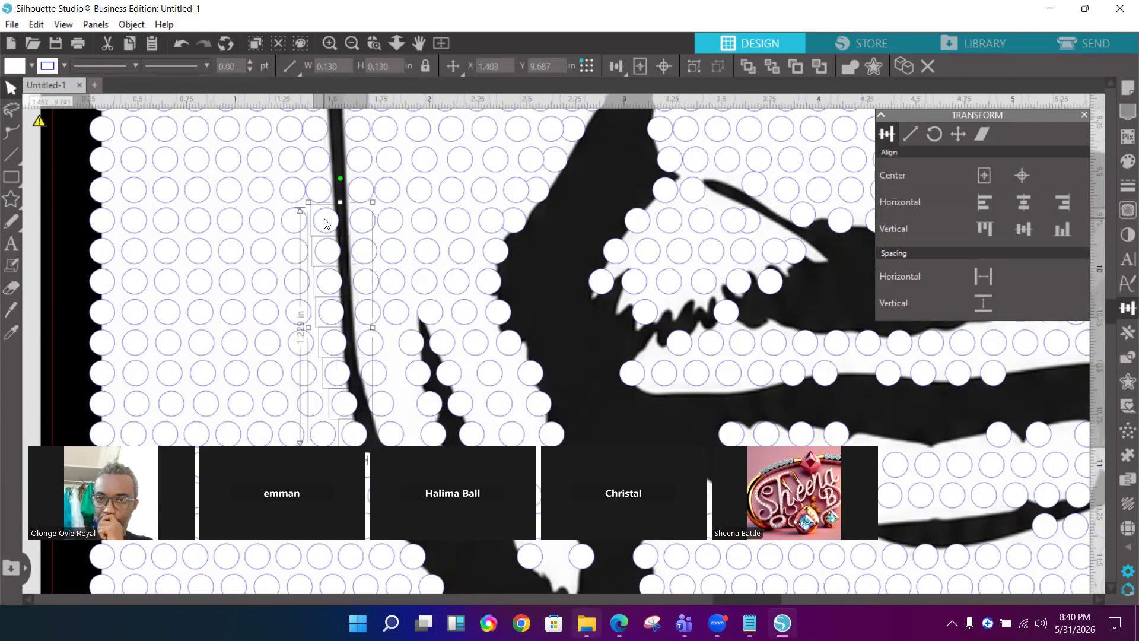
key("Left")
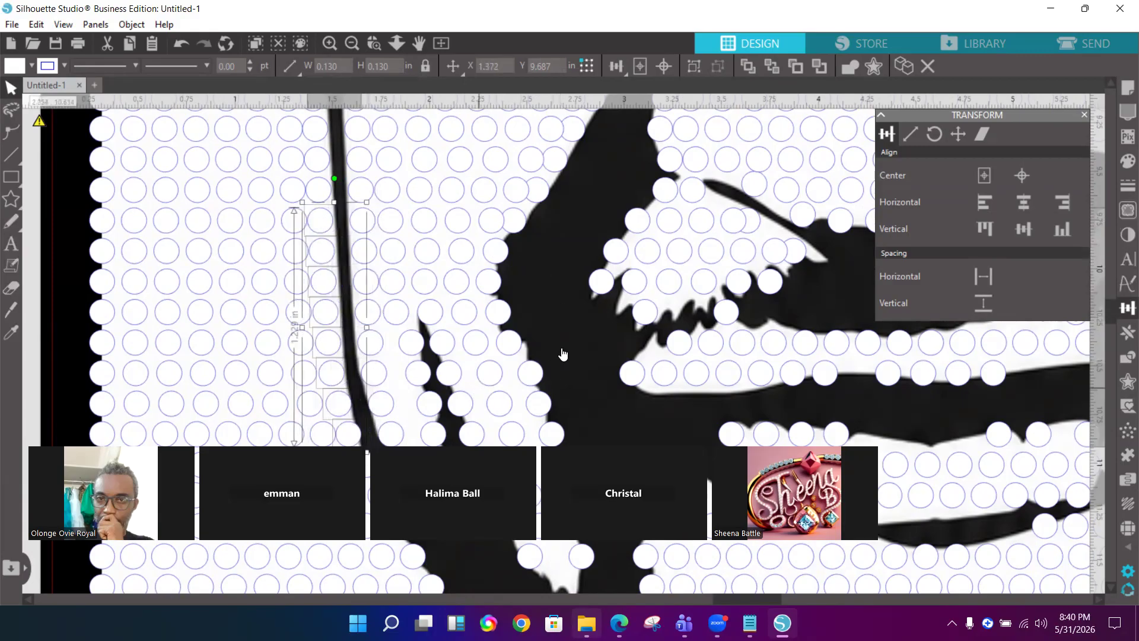
Nudge the five circles along the left edge of the short black spike beside the thin line about 0.03 in to the left
scroll(563, 354, "down", 1)
scroll(562, 354, "down", 2)
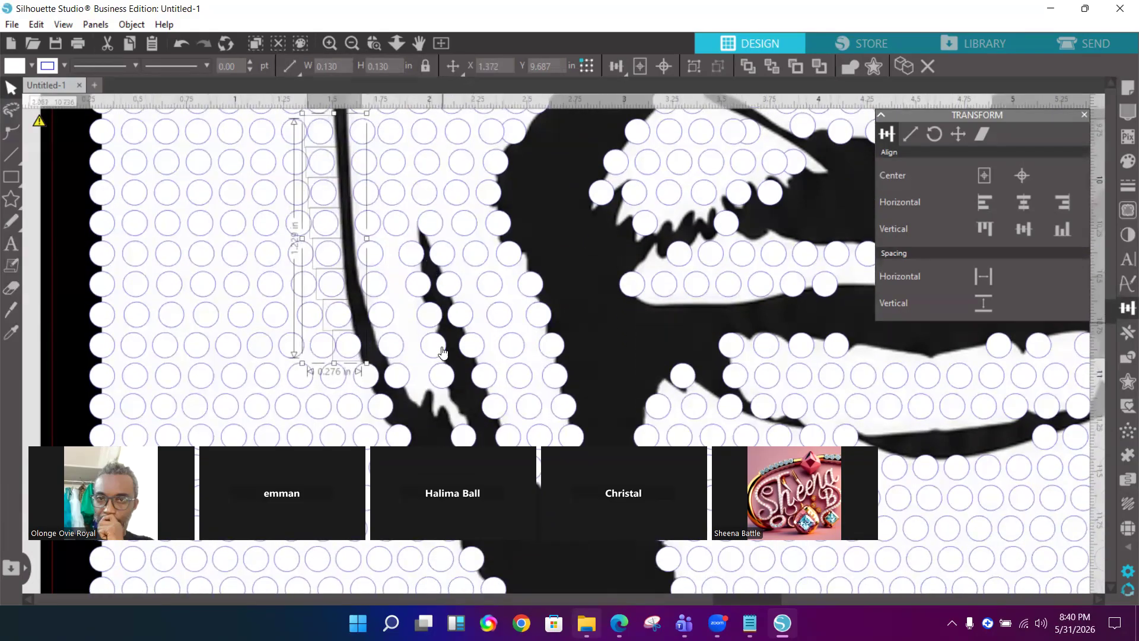
left_click(442, 376)
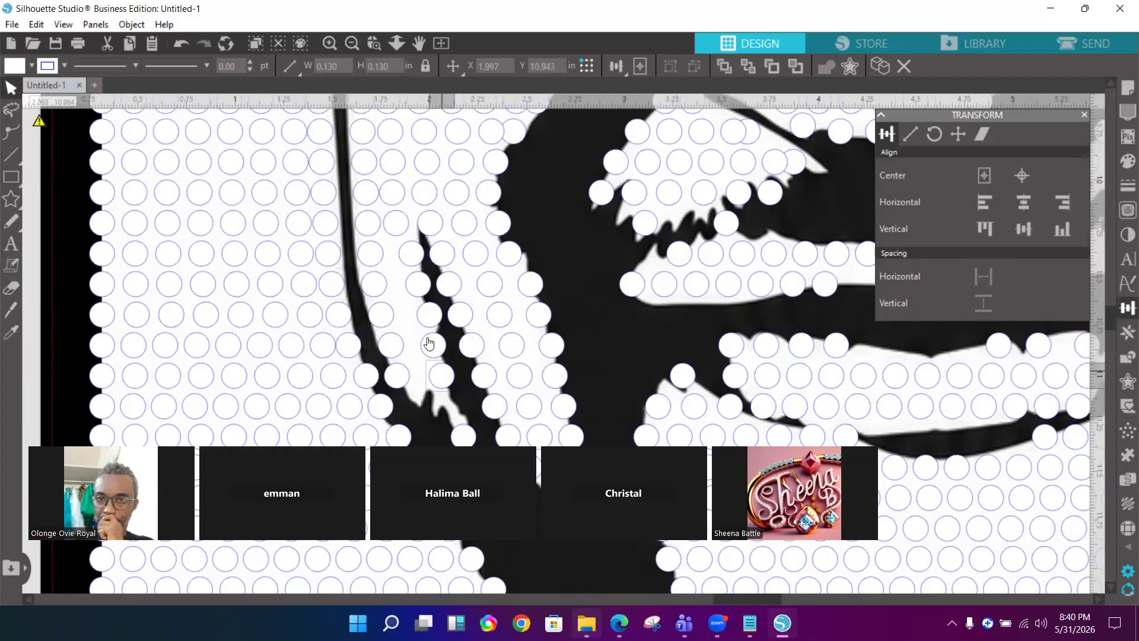
left_click(429, 343, "shift")
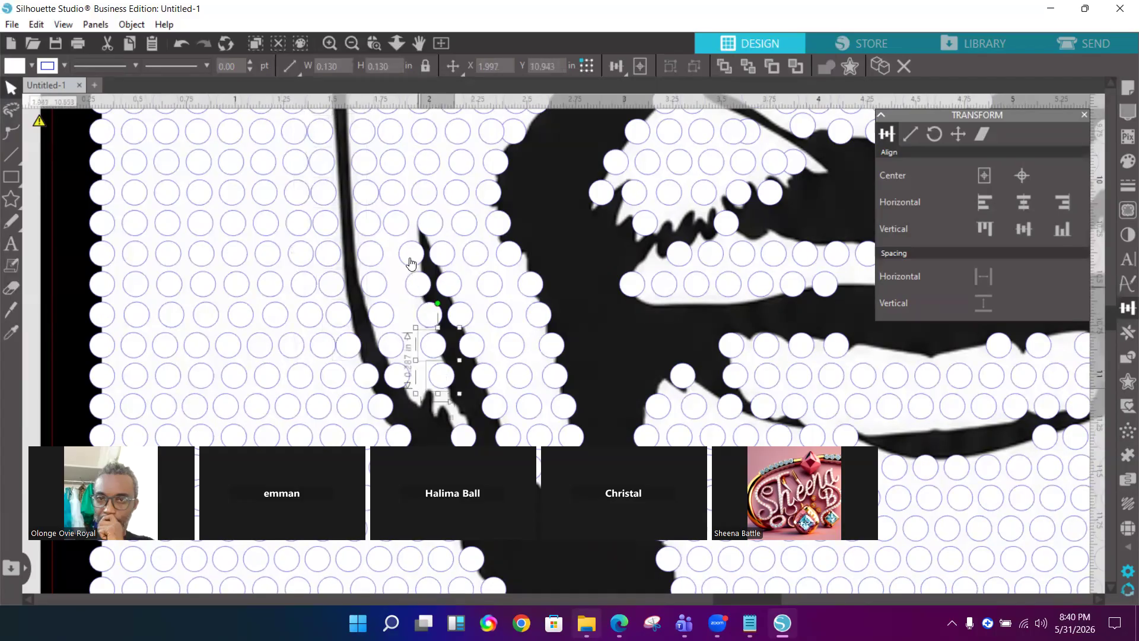
left_click(411, 261, "shift")
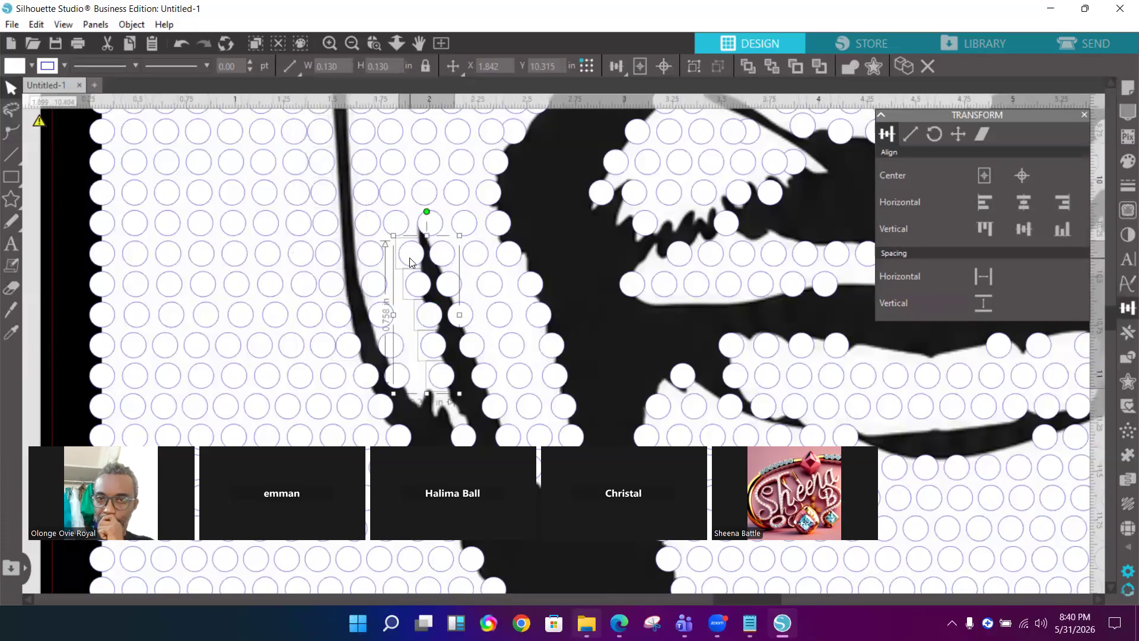
key("Left")
key("Left")
key("Left")
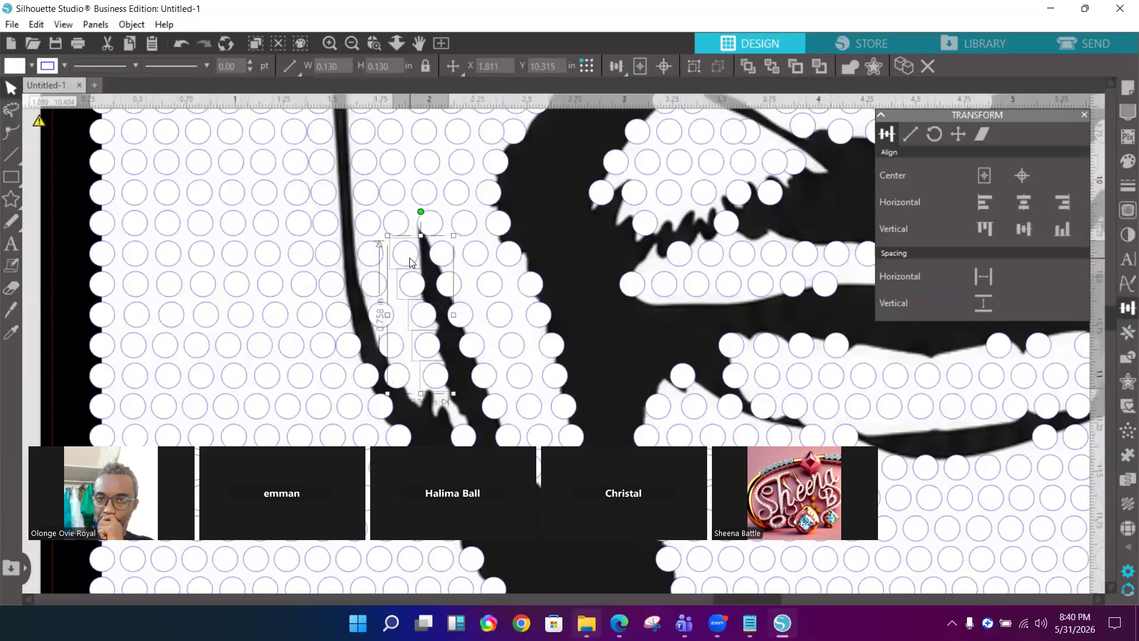
key("Left")
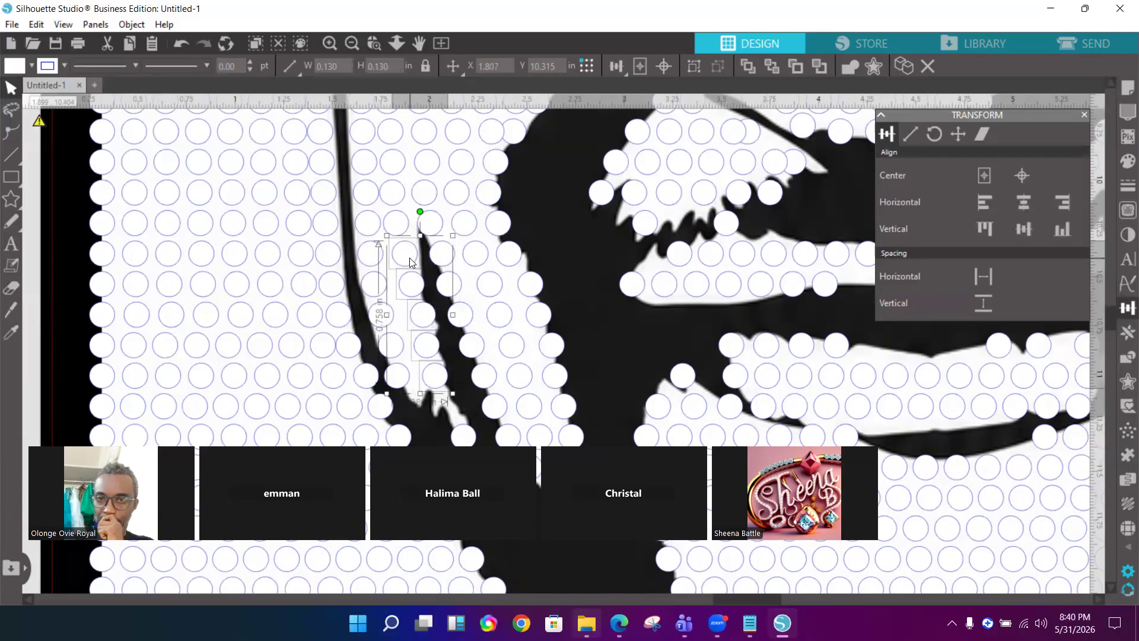
Nudge the six circles along the right edge of the short black spike about 0.03 in to the right
left_click(508, 439)
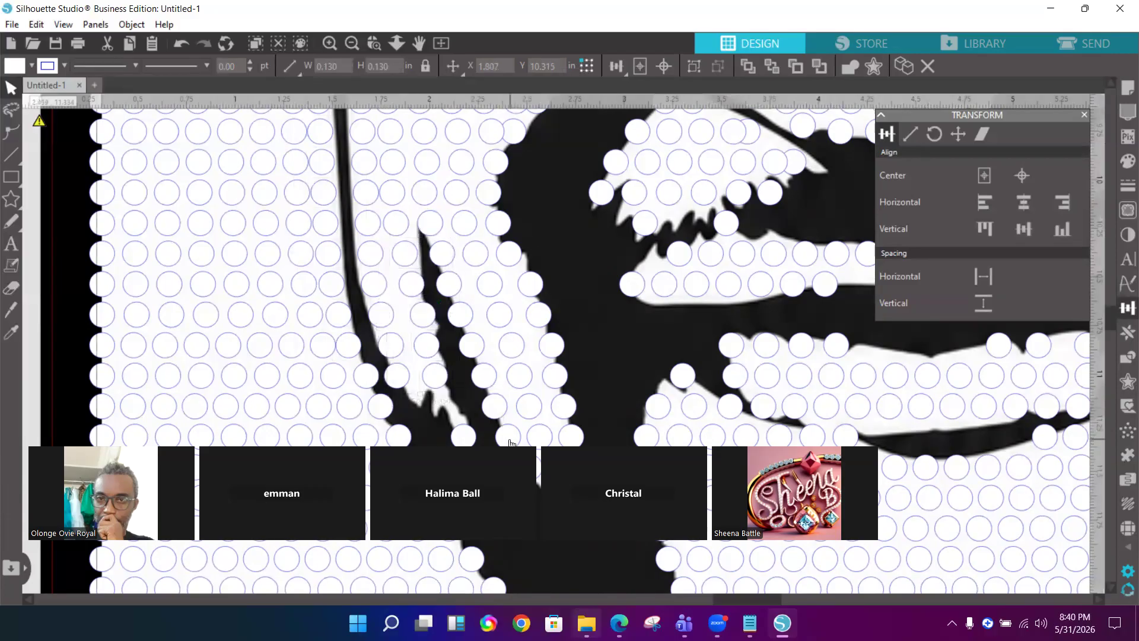
left_click(485, 405)
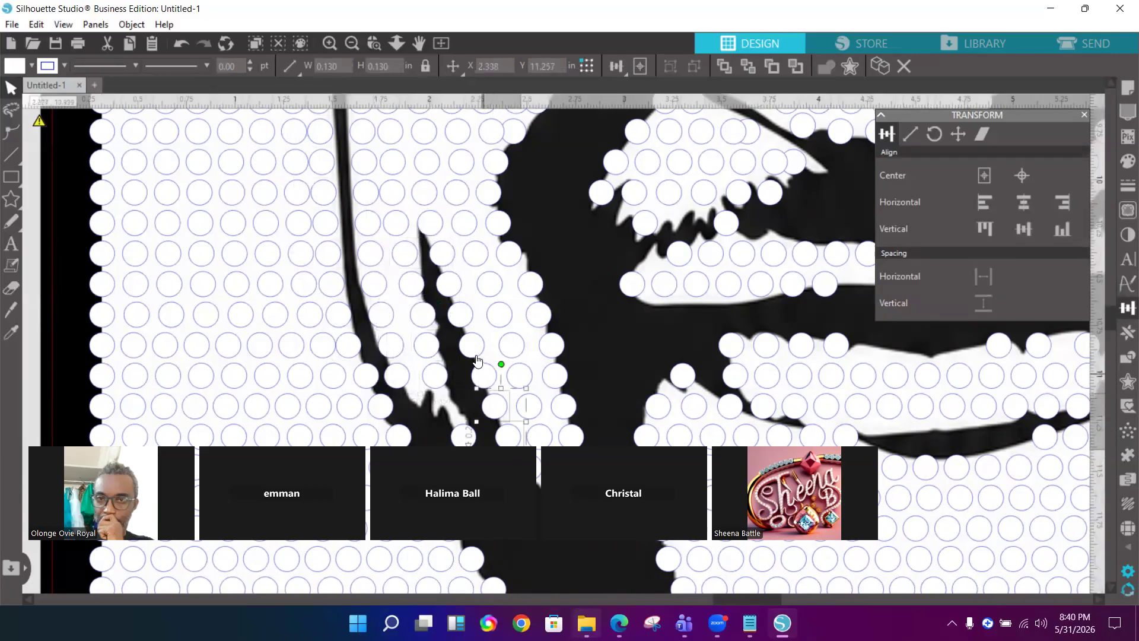
left_click_drag(457, 317, 448, 290)
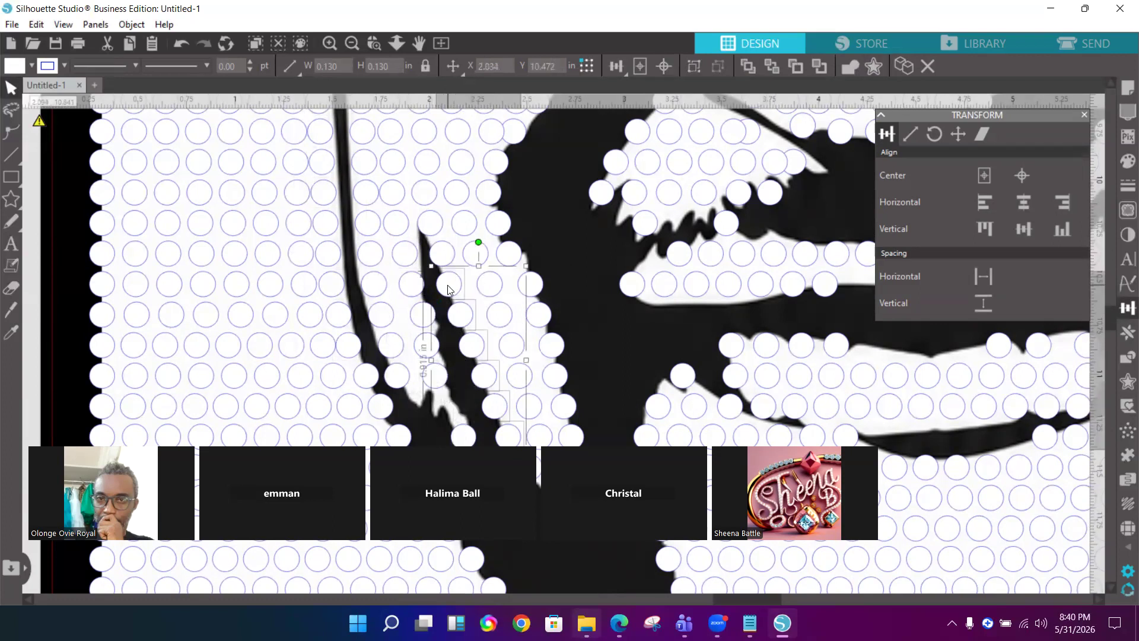
key("Right")
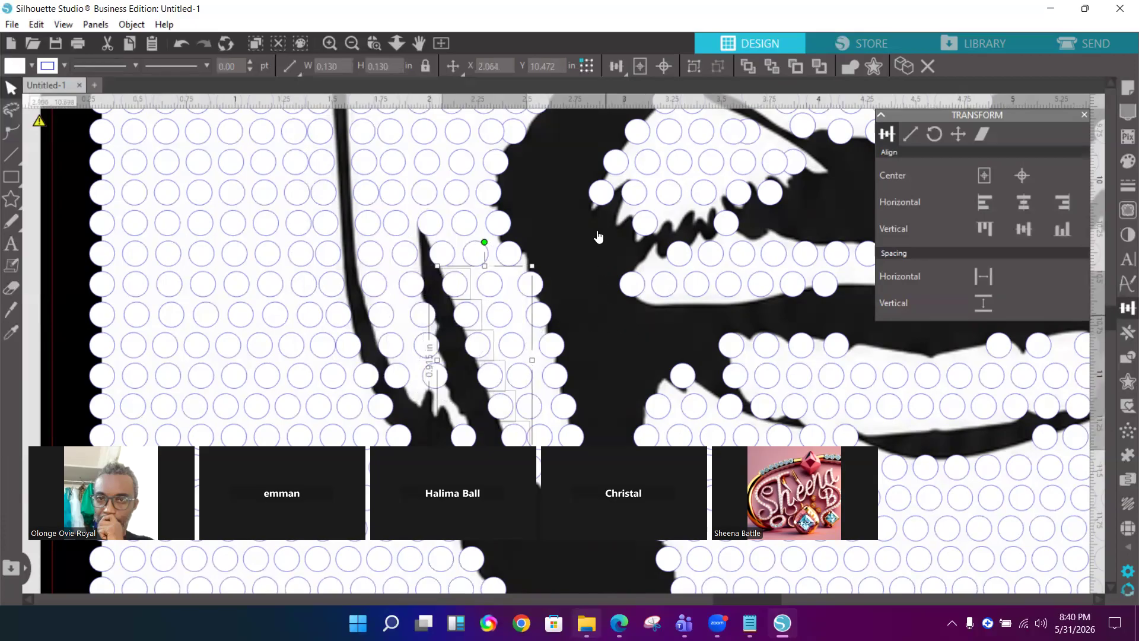
Nudge the circles overlapping the lower edge of the eye's black lower lid, including the one near its outer tip, about 0.03 in down
scroll(581, 170, "up", 3)
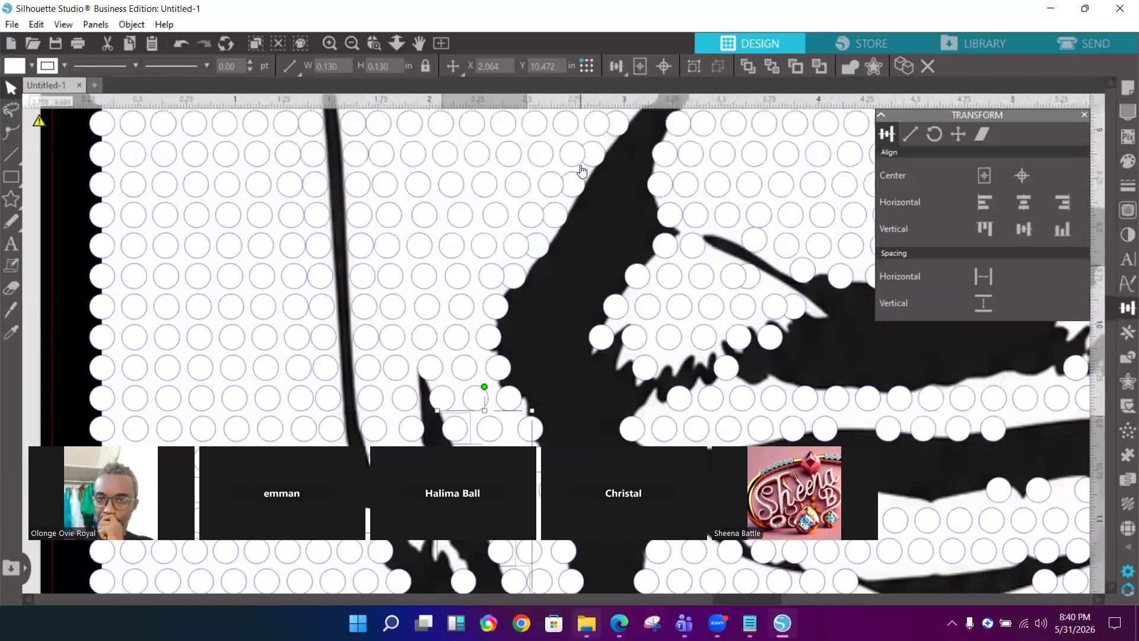
scroll(581, 171, "up", 6)
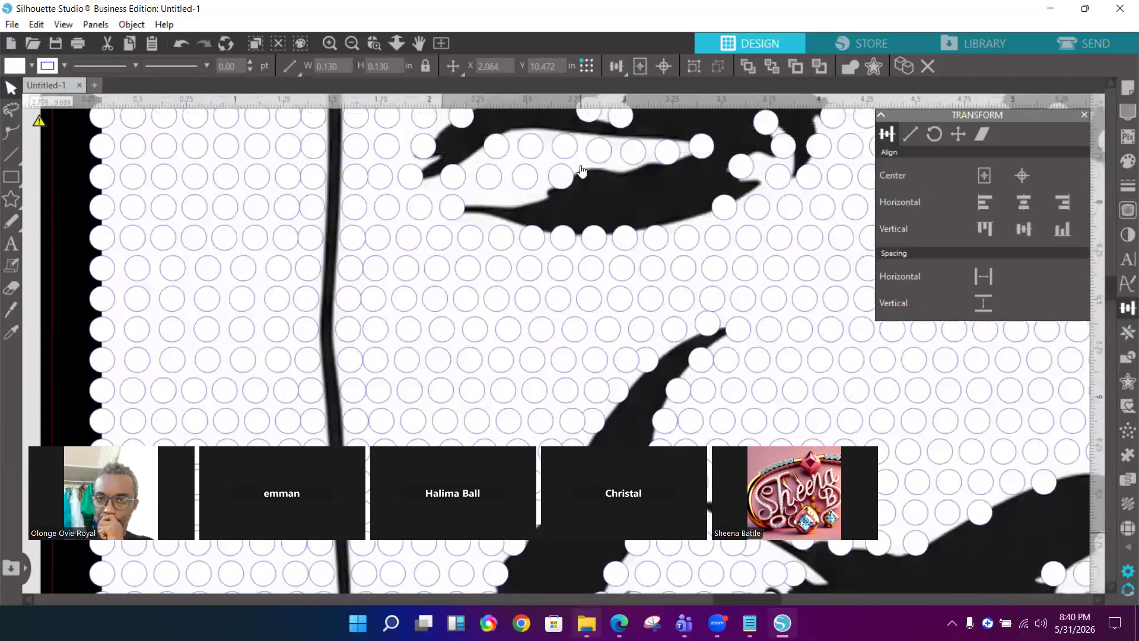
left_click(562, 240)
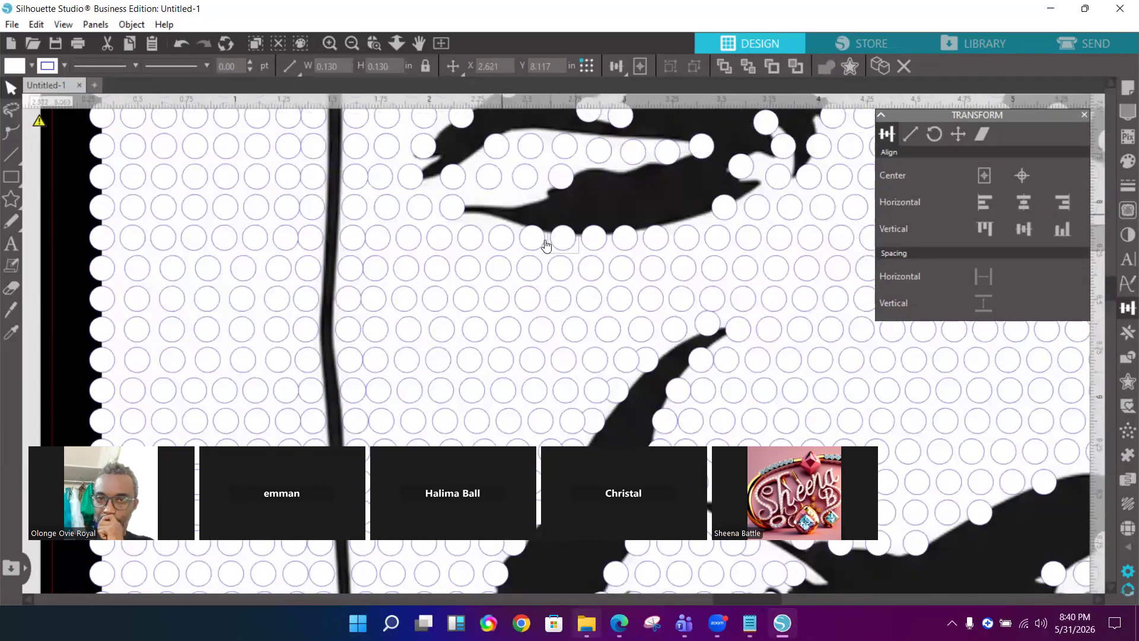
left_click(592, 245, "shift")
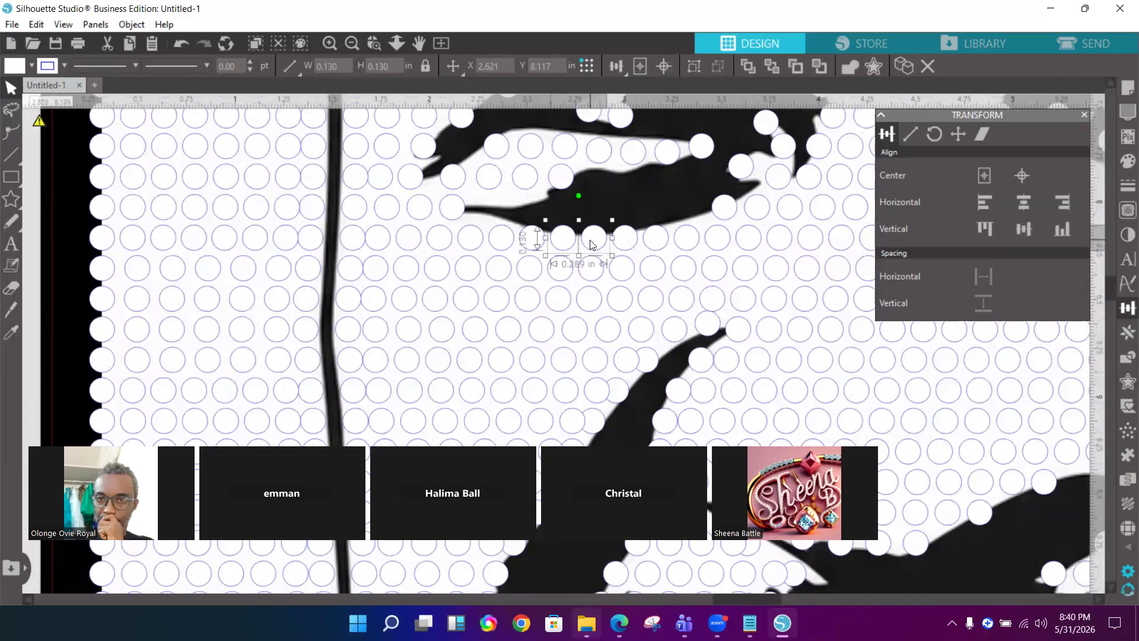
key("Down")
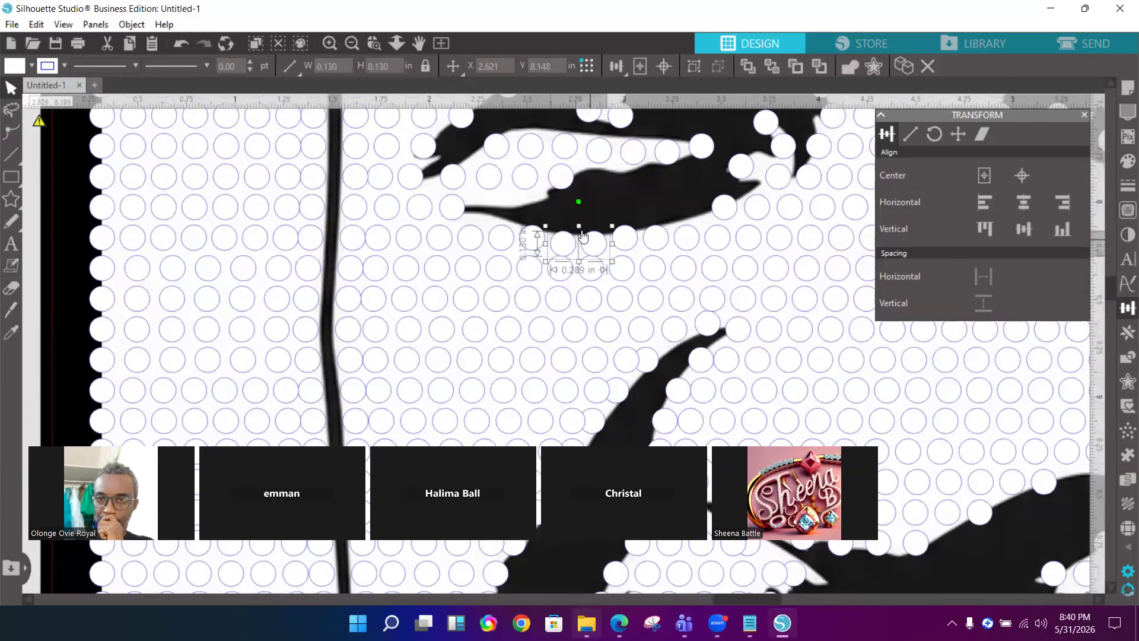
left_click(624, 239)
key("Down")
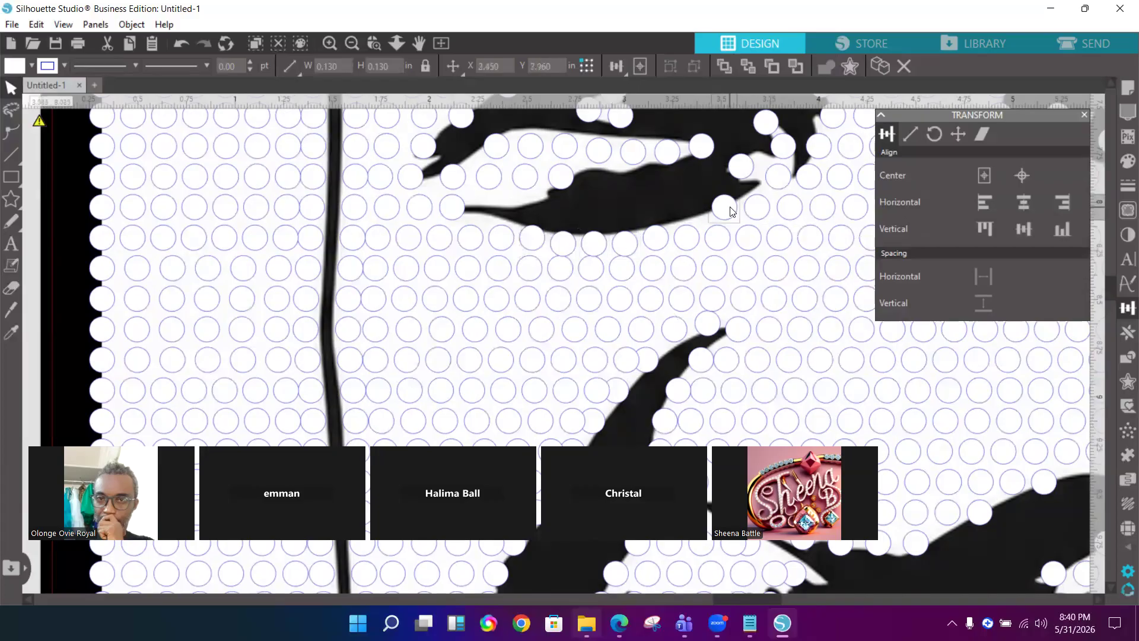
key("Down")
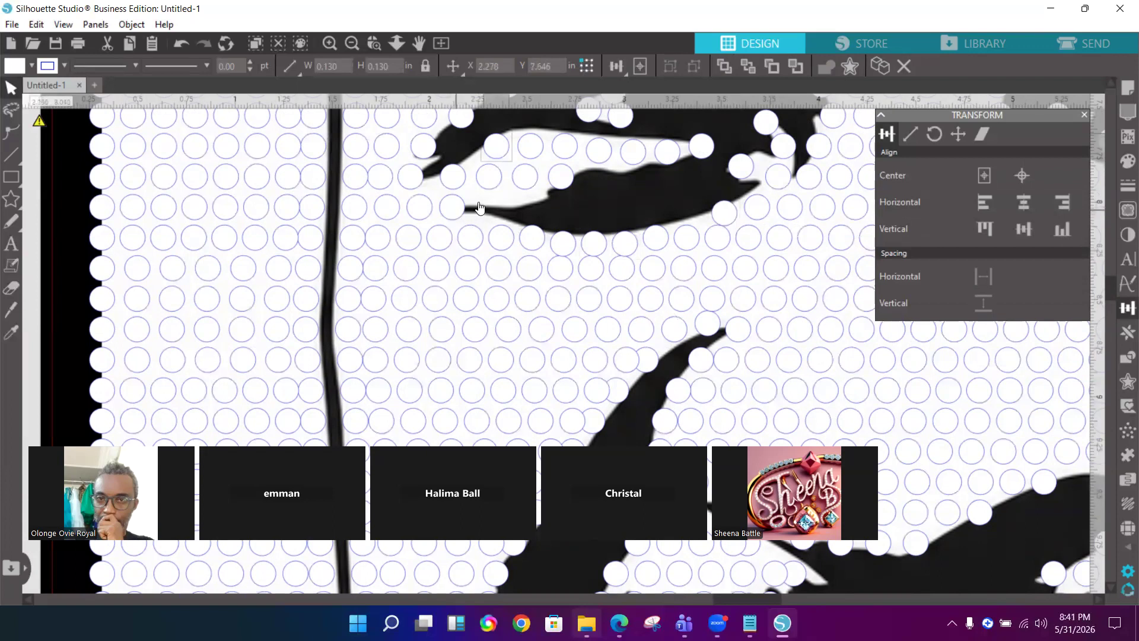
Duplicate the three circles left of the black lower lid's tip and shift the copies right along their row to about X 2.21 in
left_click(457, 208)
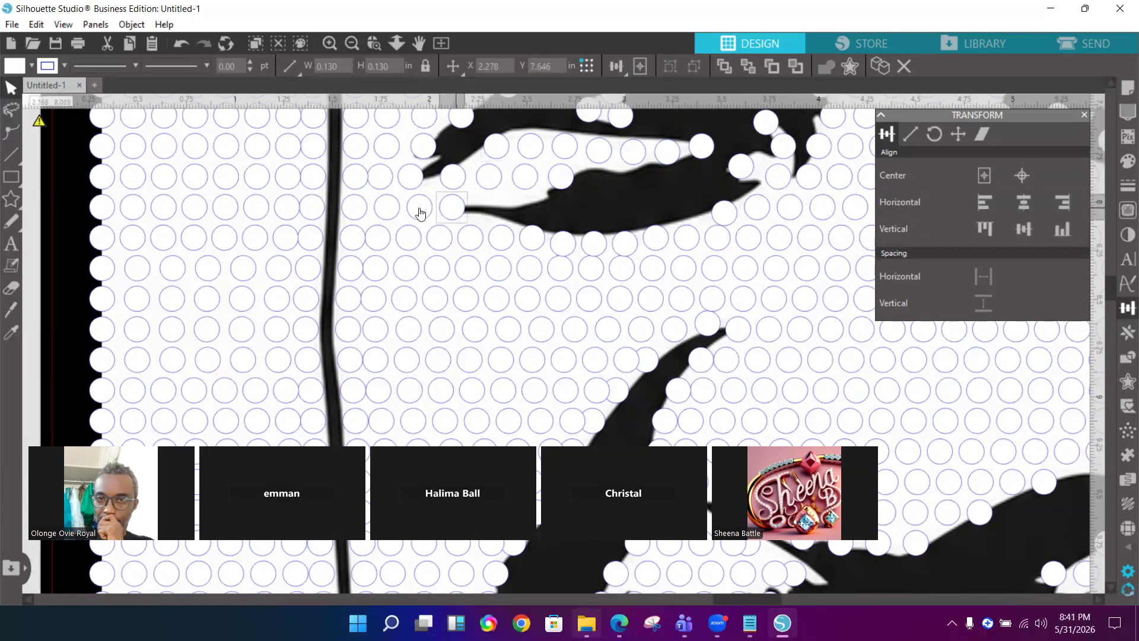
left_click(418, 212, "shift")
left_click(394, 213, "shift")
key("i")
key("alt+Right")
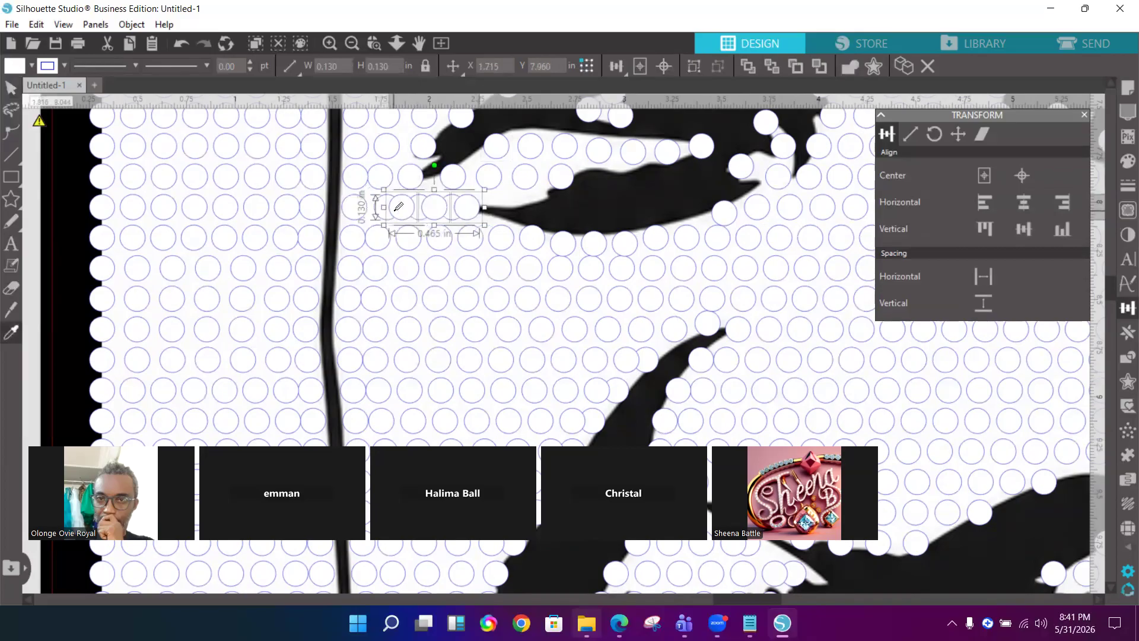
key("Right")
key("Right")
key("Right")
key("Right")
key("Right")
key("Right")
key("Right")
key("Right")
key("Right")
key("Right")
key("Right")
key("Right")
key("Right")
key("Right")
key("Right")
key("Right")
key("Right")
key("Right")
key("Right")
key("Right")
key("Right")
key("Right")
key("Right")
key("Right")
key("Right")
key("Right")
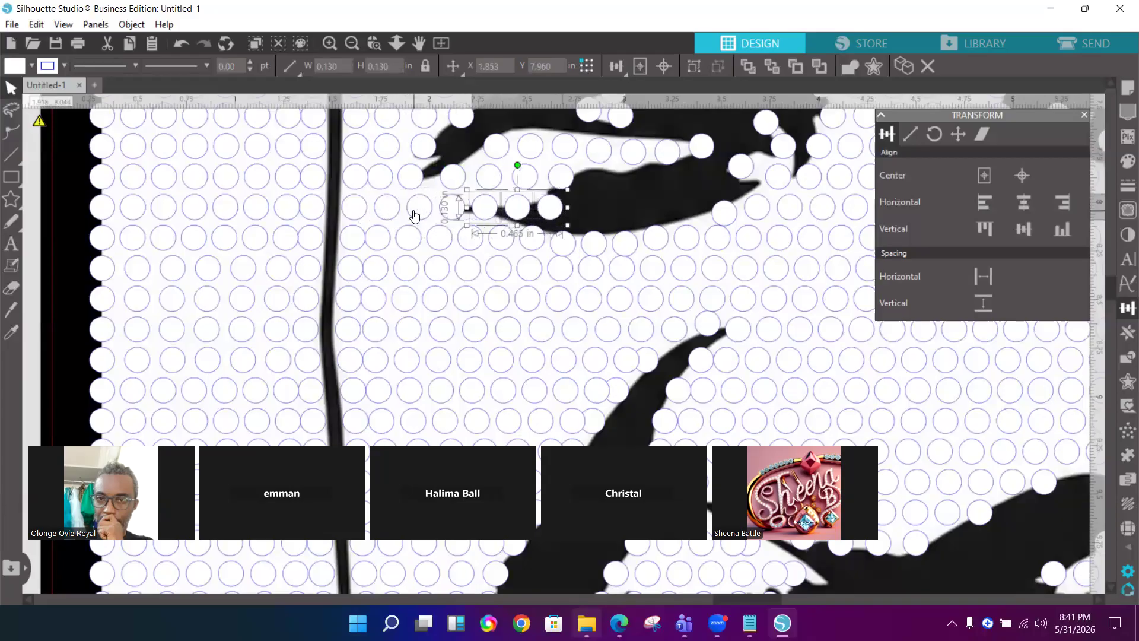
key("Left")
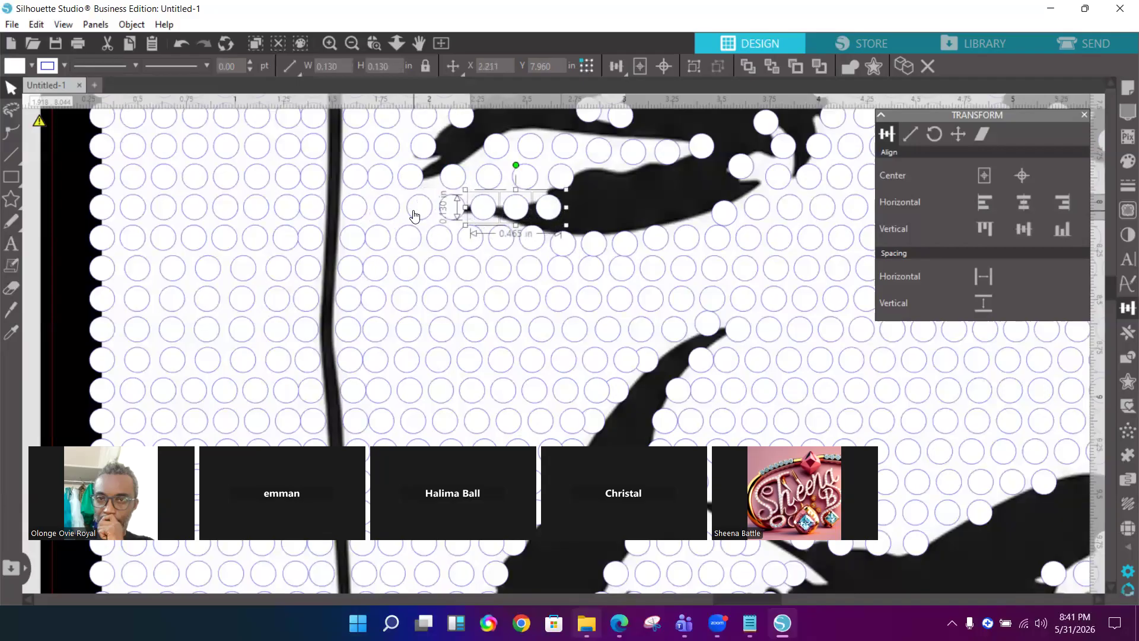
Nudge the three copied circles about 0.06 in up into the white of the eye
key("Up")
key("Up")
key("Up")
key("Up")
key("Up")
key("Up")
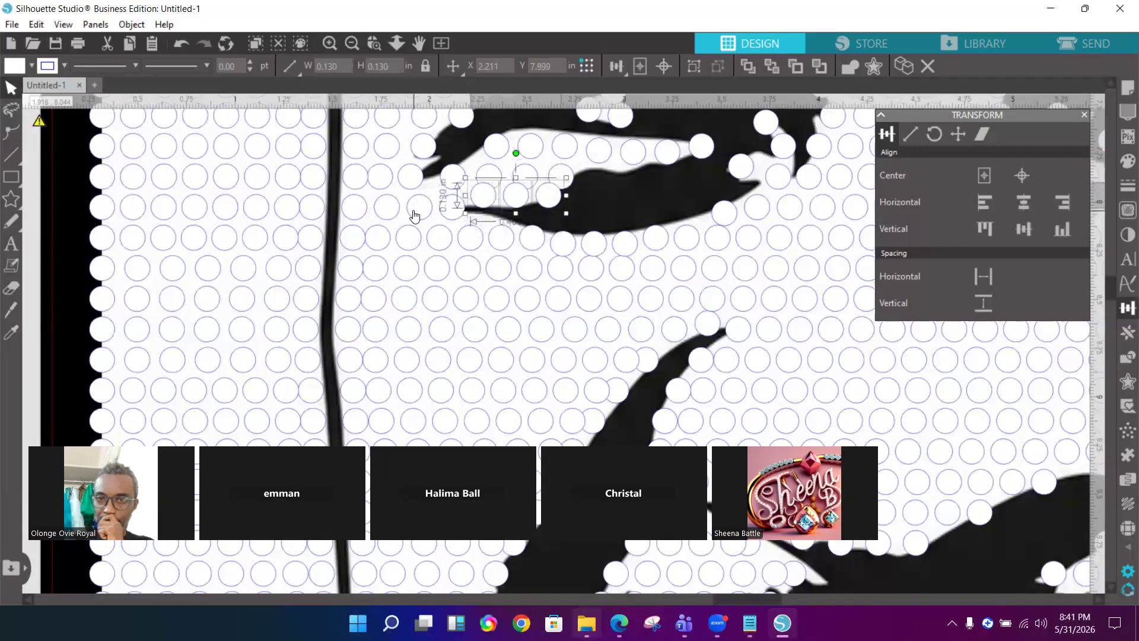
key("Down")
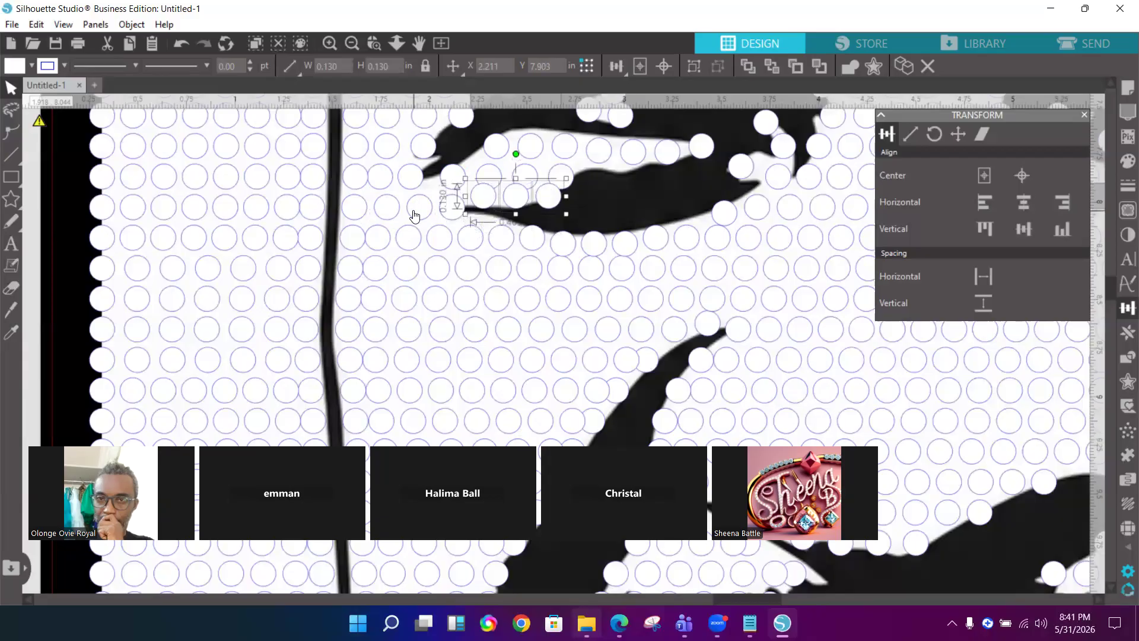
Space the first column of three circles in the white of the eye evenly vertically
left_click(490, 174)
left_click(491, 148, "shift")
left_click(481, 196, "shift")
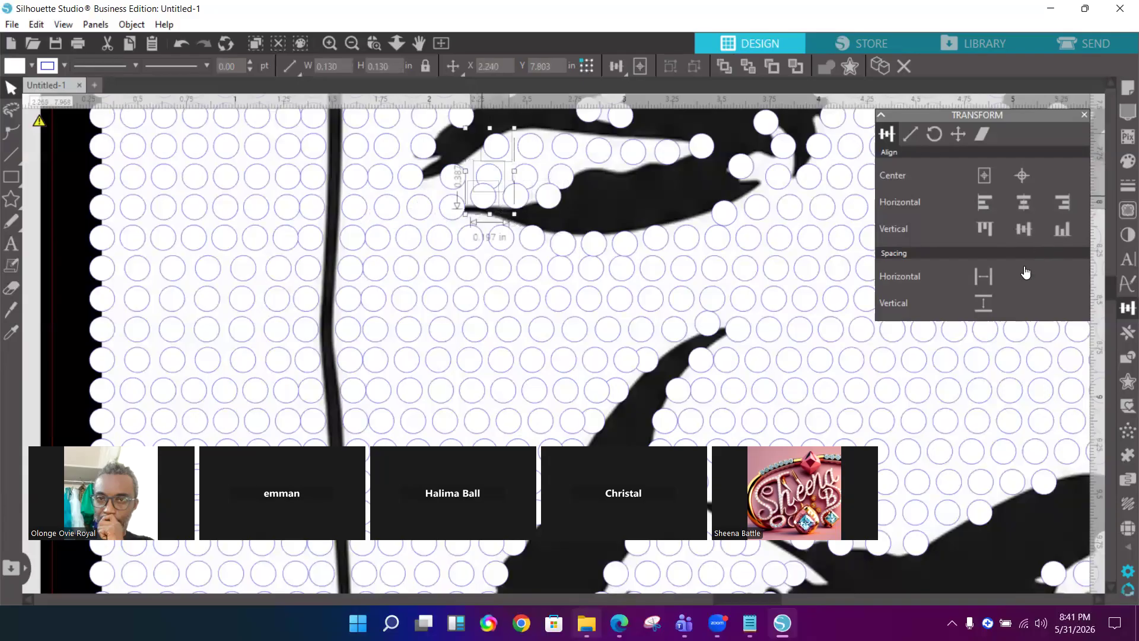
left_click(983, 304)
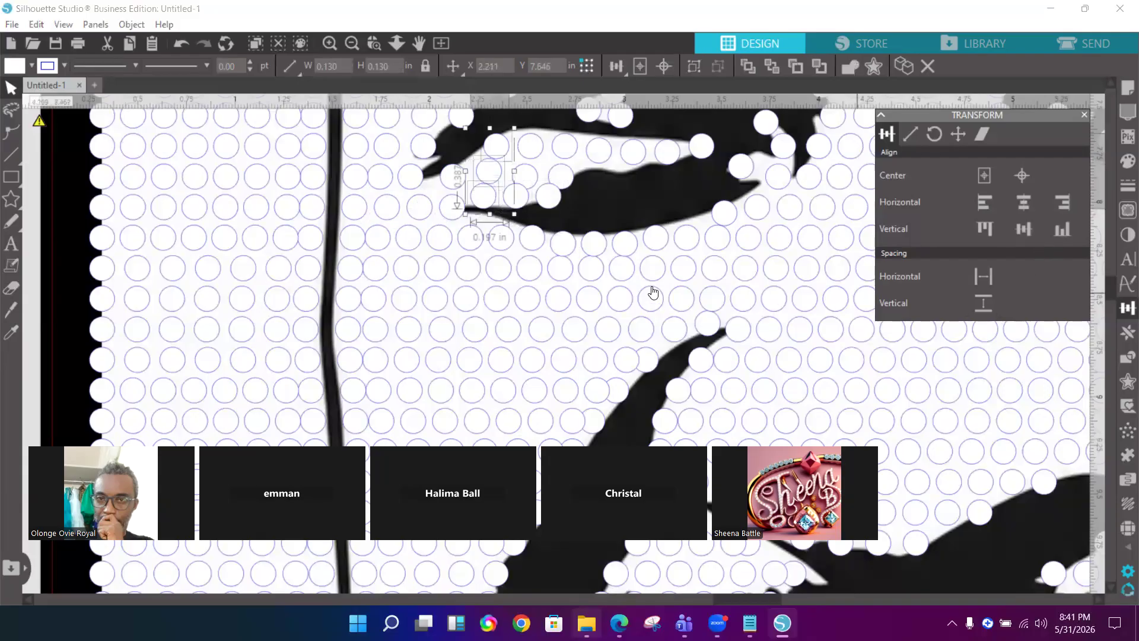
Nudge the first three circles of the upper row in the white of the eye about 0.03 in up
left_click(496, 147)
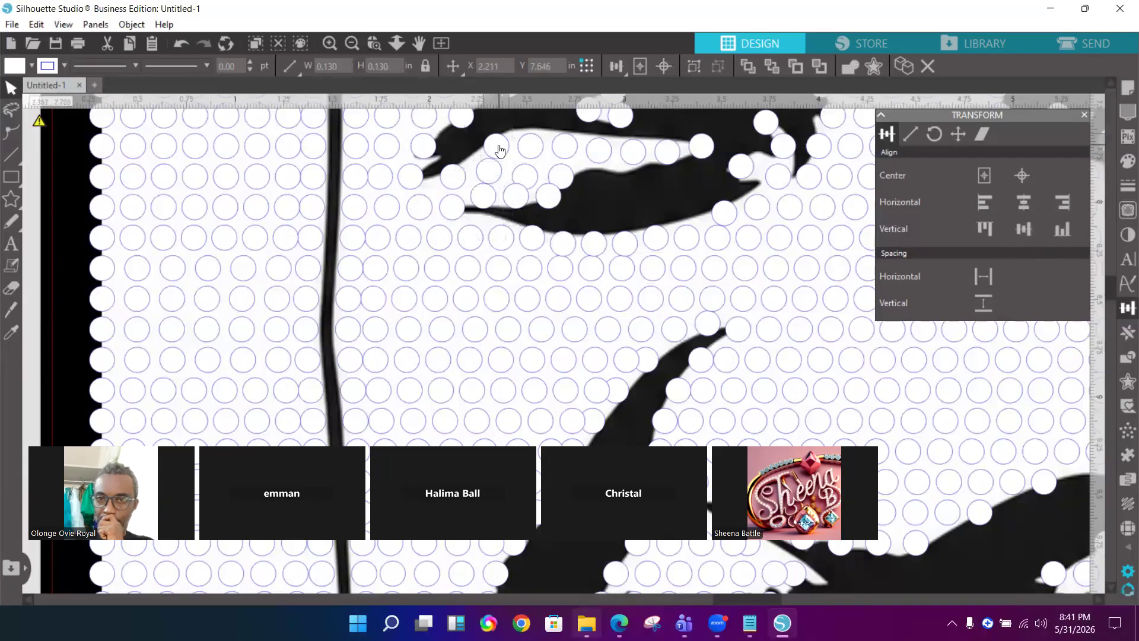
left_click(527, 150, "shift")
left_click(573, 150, "shift")
key("Up")
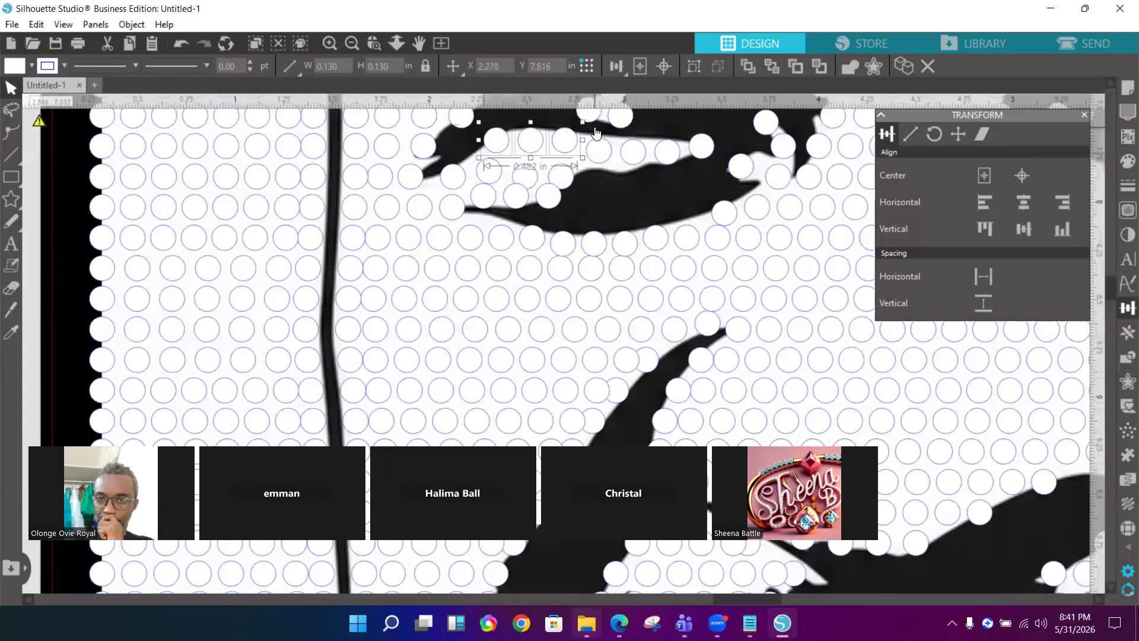
Try to space the second, third and fourth circles of the eye's upper row evenly vertically, and undo it
left_click(564, 140)
left_click(540, 143, "shift")
left_click(592, 156, "shift")
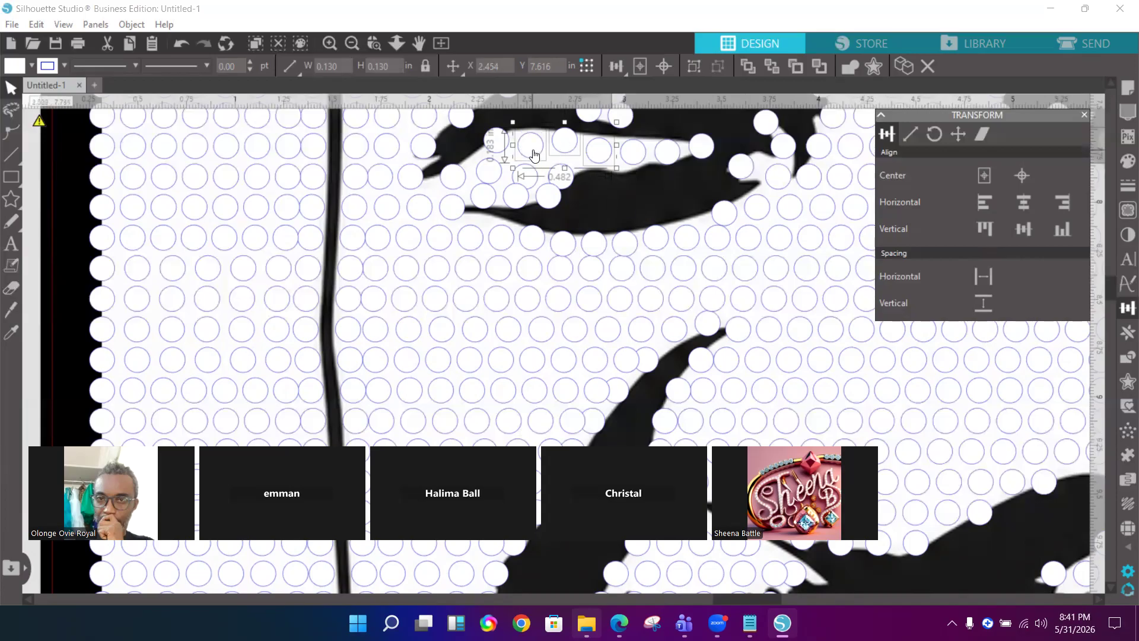
key("ctrl+z")
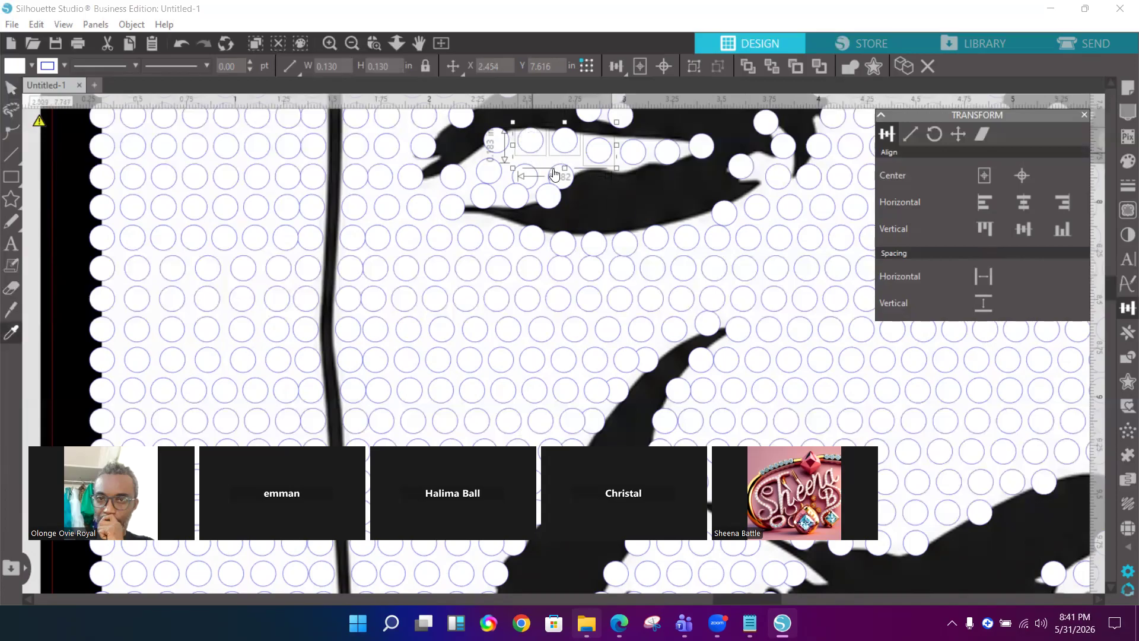
Lower the third circle of the eye's upper row about 0.02 in and space it evenly vertically with its two neighbours
left_click(552, 169)
left_click(563, 143)
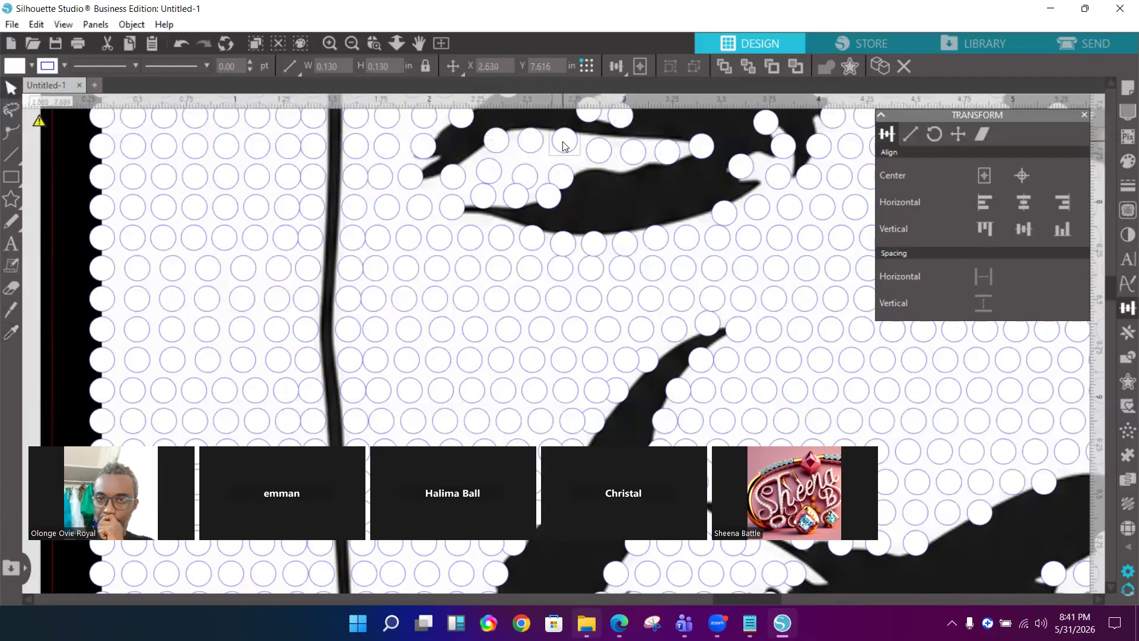
left_click_drag(564, 146, 564, 147)
key("Down")
left_click(534, 143, "shift")
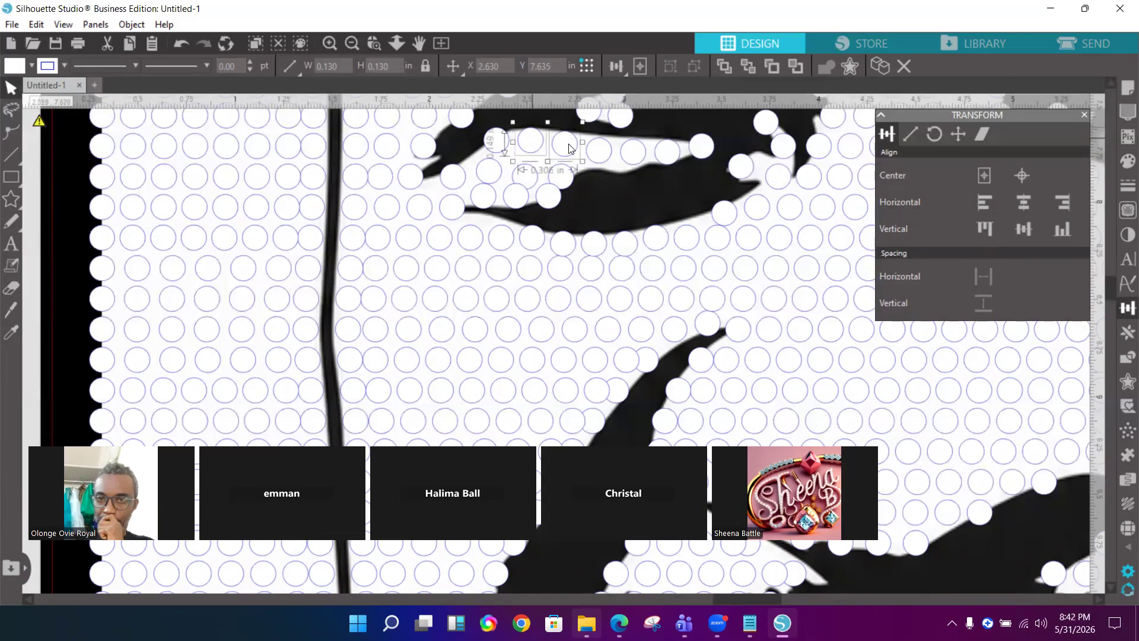
left_click(599, 151, "shift")
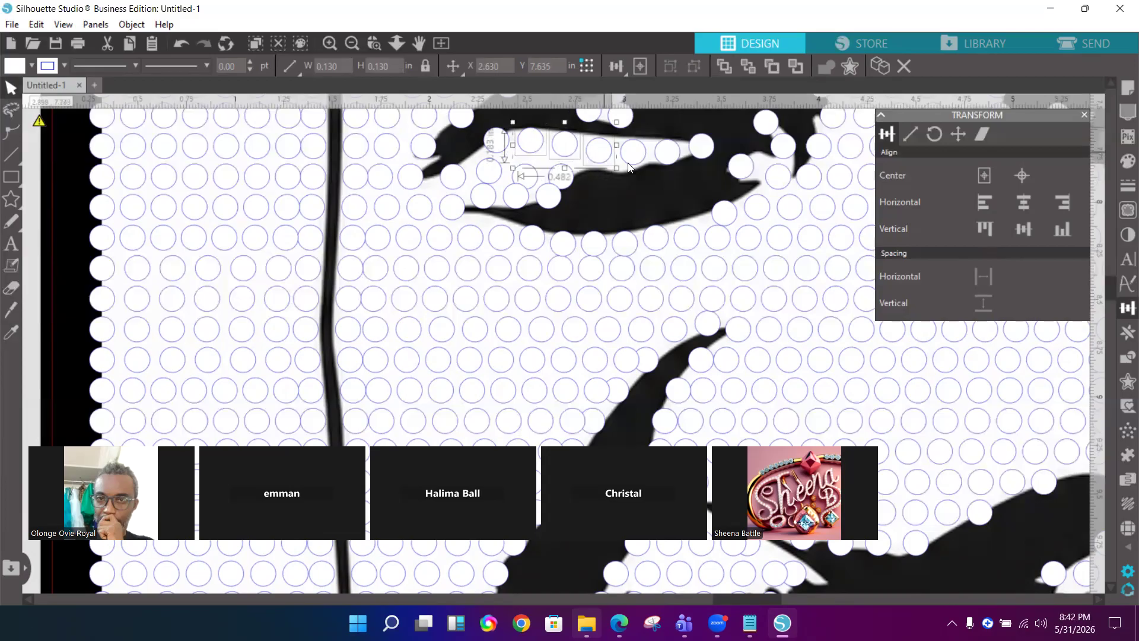
left_click(981, 302)
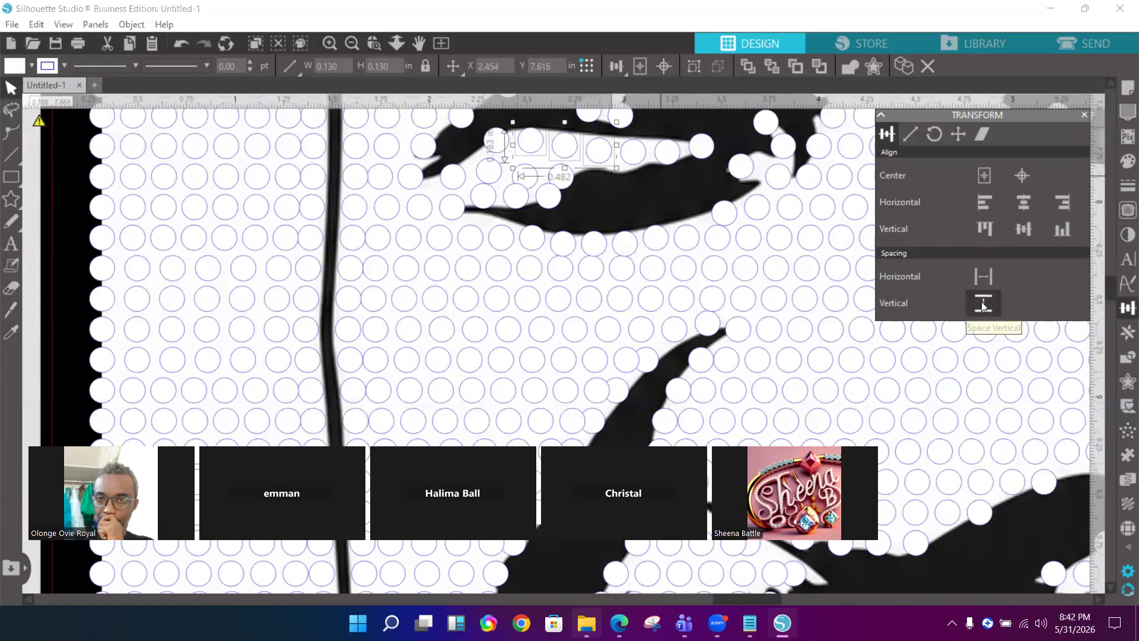
Respace the first column of three circles in the white of the eye evenly vertically after its top circle's move
left_click(491, 143)
left_click(489, 170, "shift")
left_click(485, 205, "shift")
left_click(985, 307)
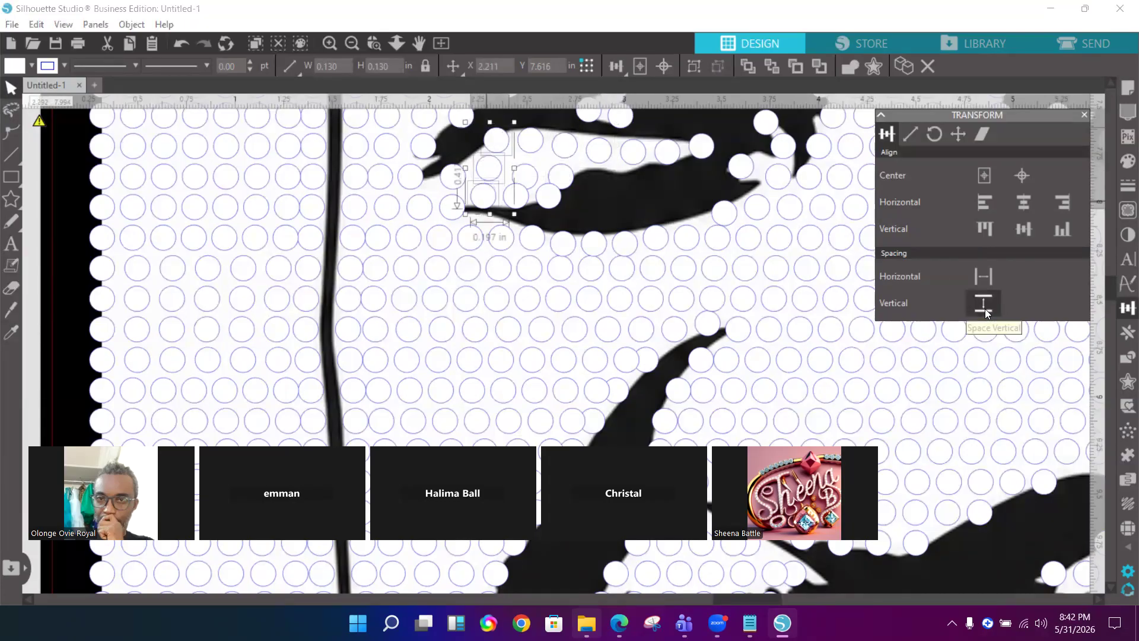
Space the second column of three circles in the white of the eye evenly vertically
left_click(520, 190)
left_click(523, 173)
left_click(529, 142, "shift")
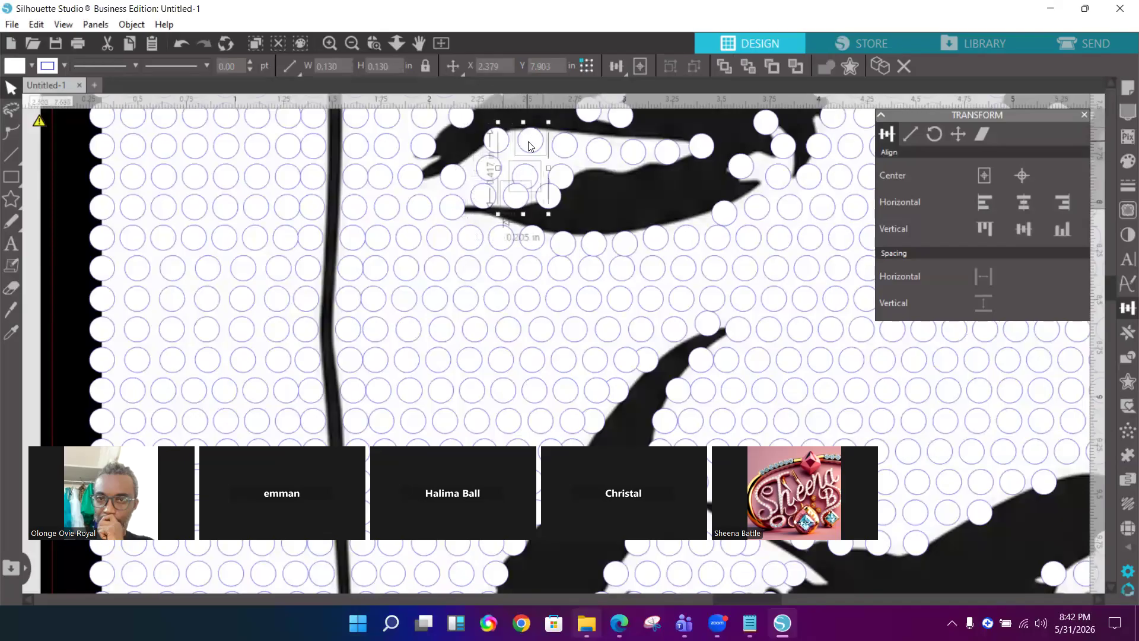
left_click(984, 303)
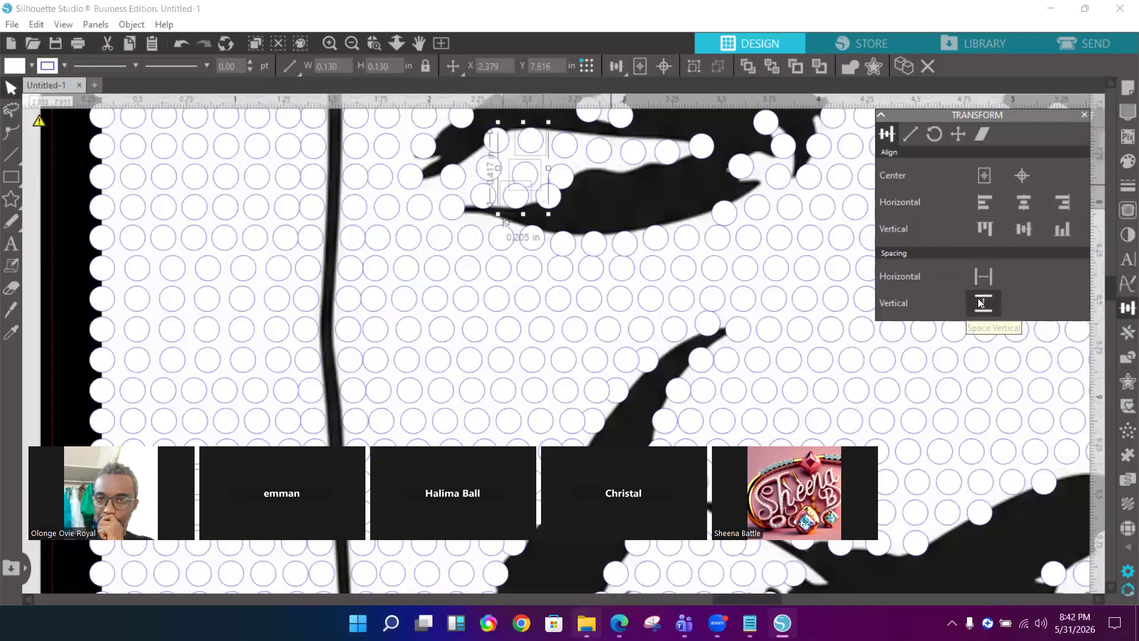
Space the four circles climbing along the lower edge of the white of the eye evenly horizontally and vertically
left_click(557, 185)
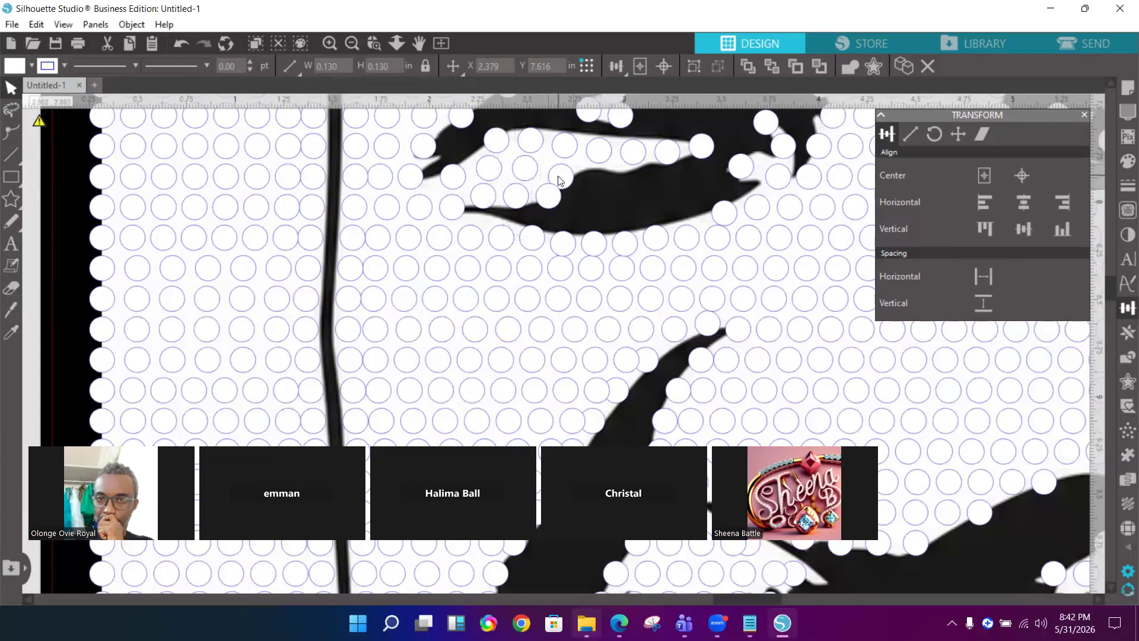
left_click(522, 204, "shift")
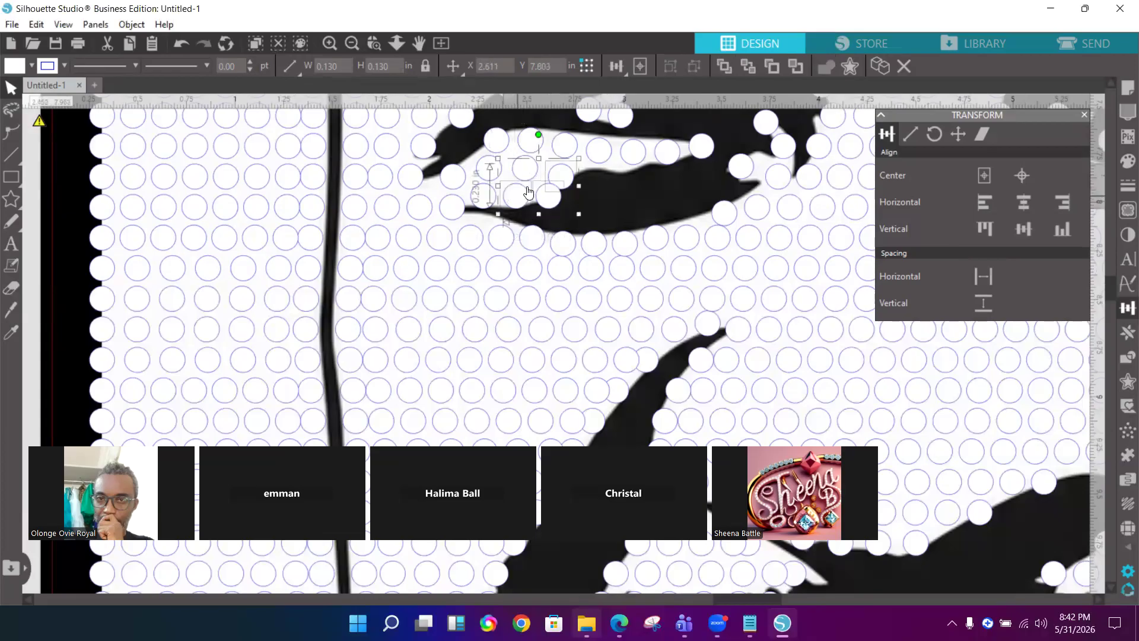
left_click(594, 160, "shift")
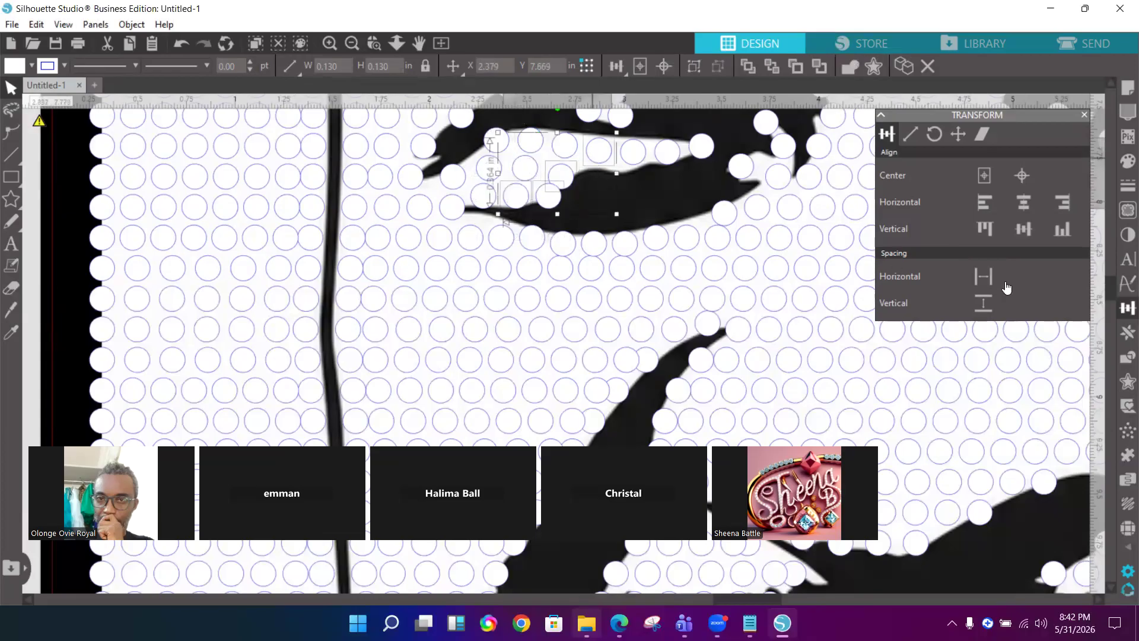
left_click(975, 276)
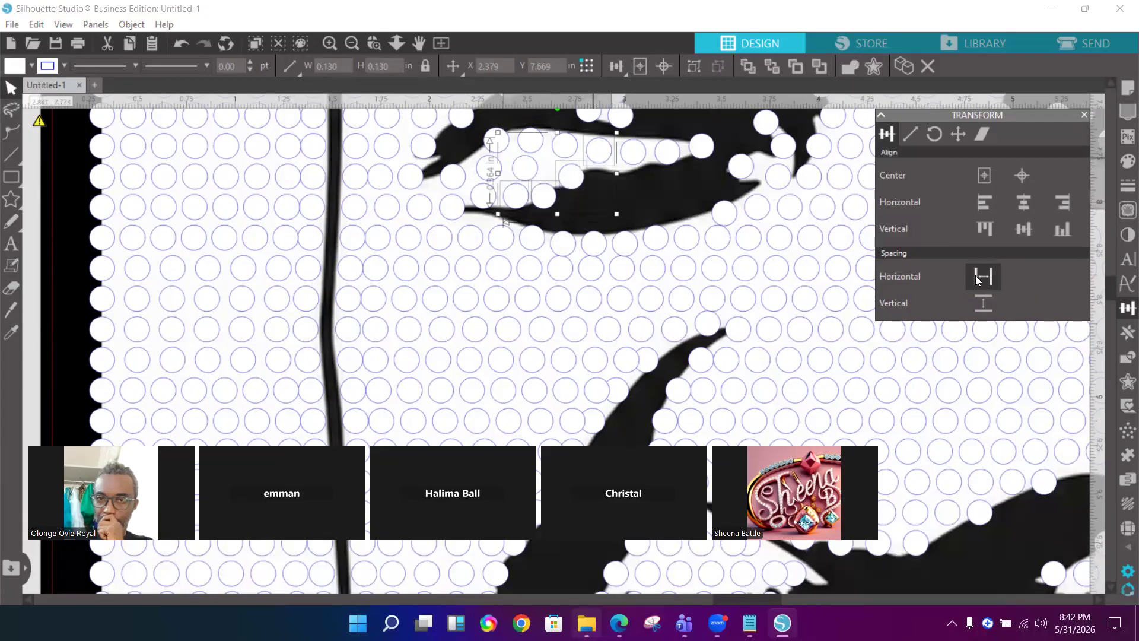
left_click(983, 305)
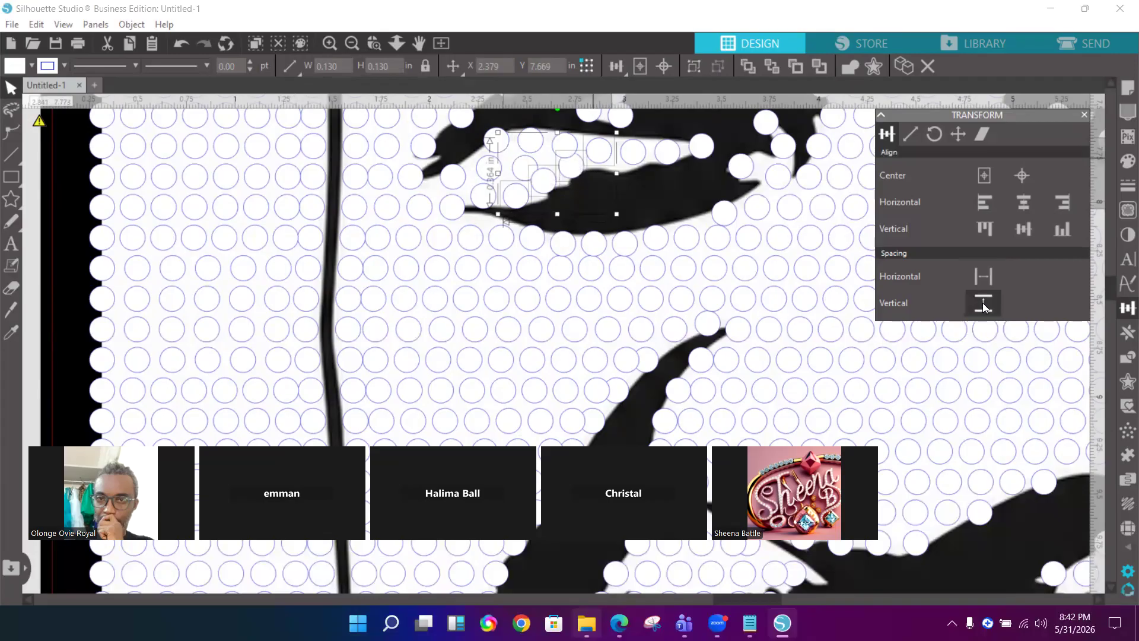
Nudge the second of the four climbing circles about 0.03 in right and 0.04 in down
left_click(598, 205)
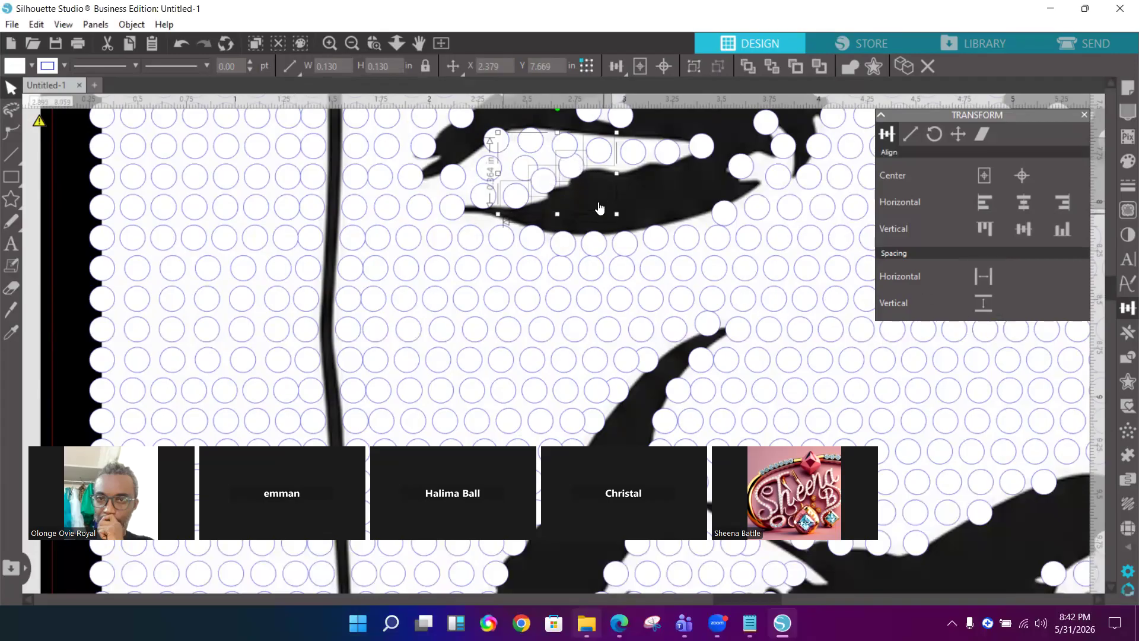
left_click(540, 187)
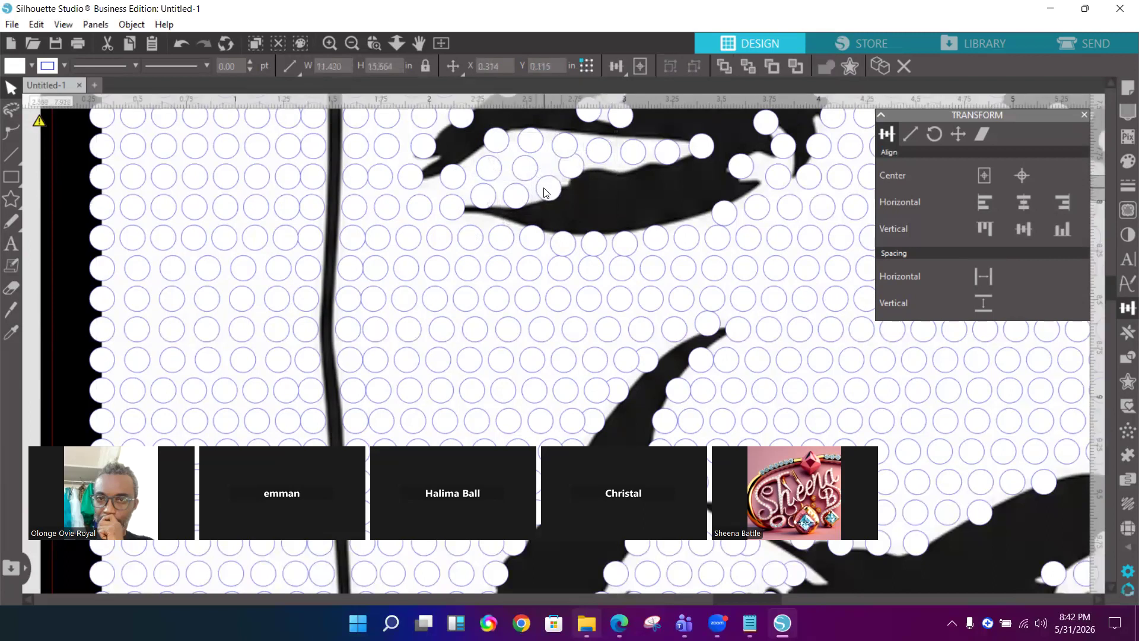
left_click(541, 191)
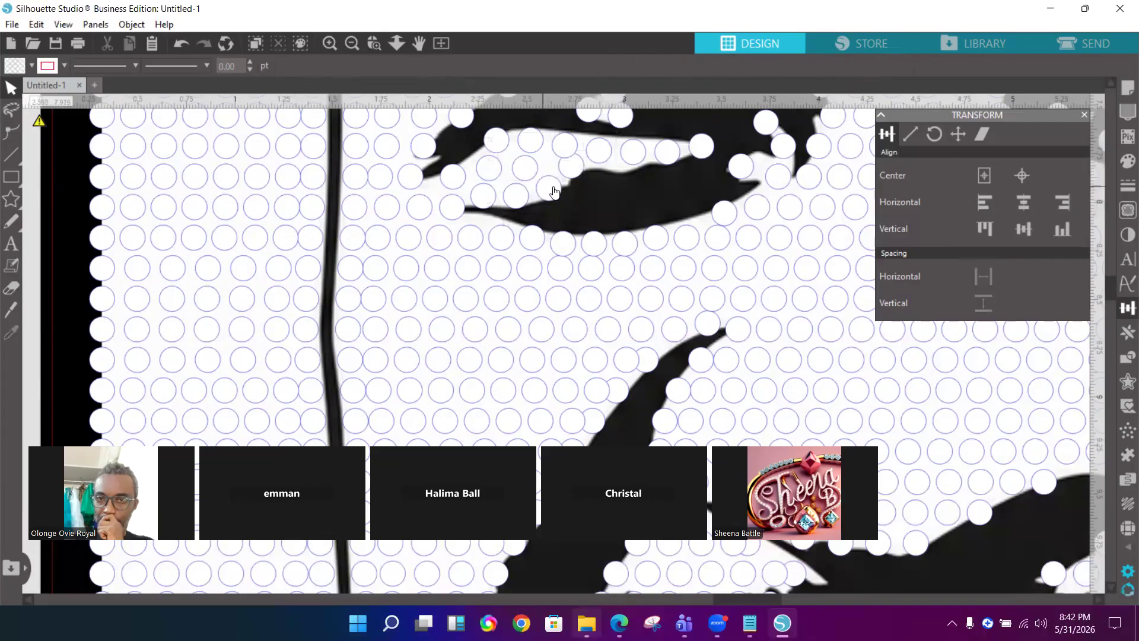
Space the three circles between the thin black outline and the eye's outer corner evenly horizontally
left_click(359, 184)
left_click(409, 177, "shift")
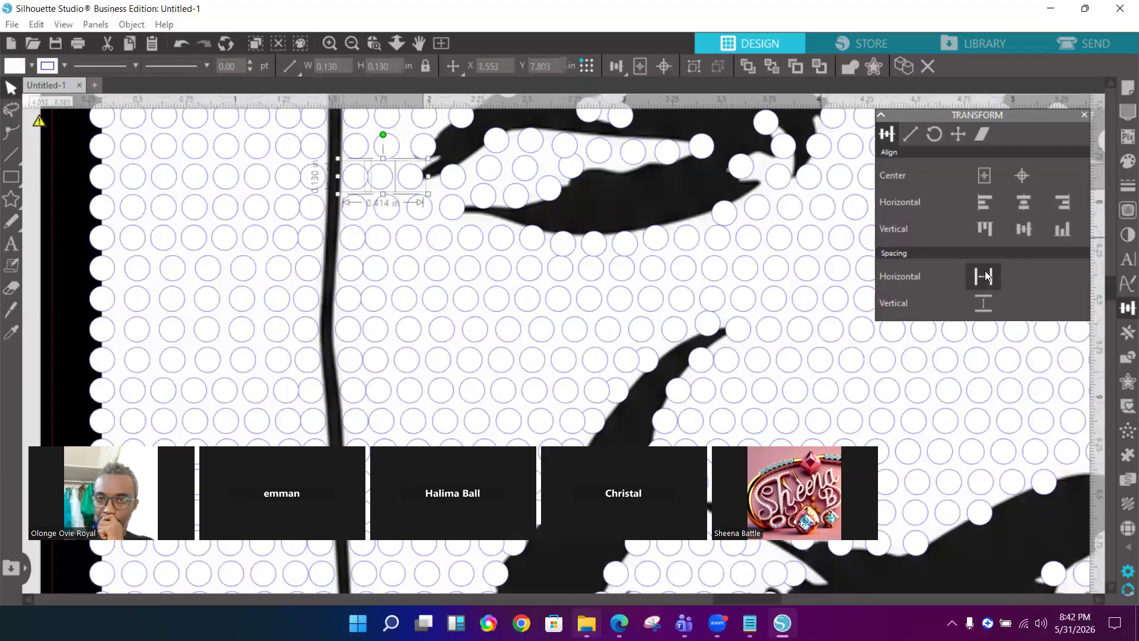
left_click(985, 276)
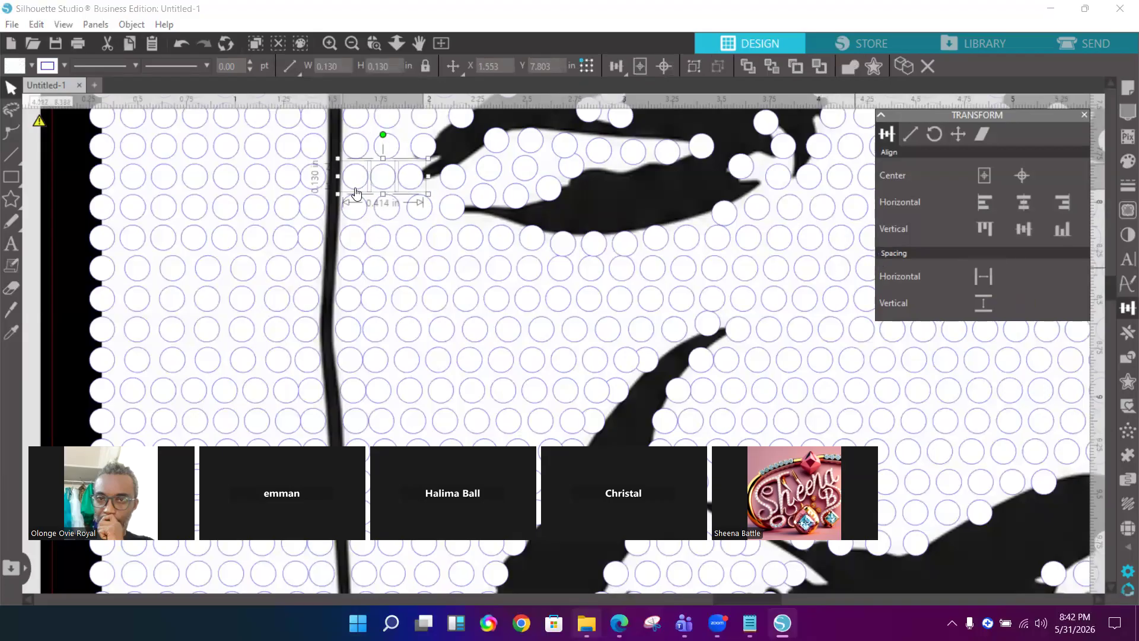
Try to move the circle beside the eye's outer corner onto the black lower lid, and undo it
left_click(420, 187)
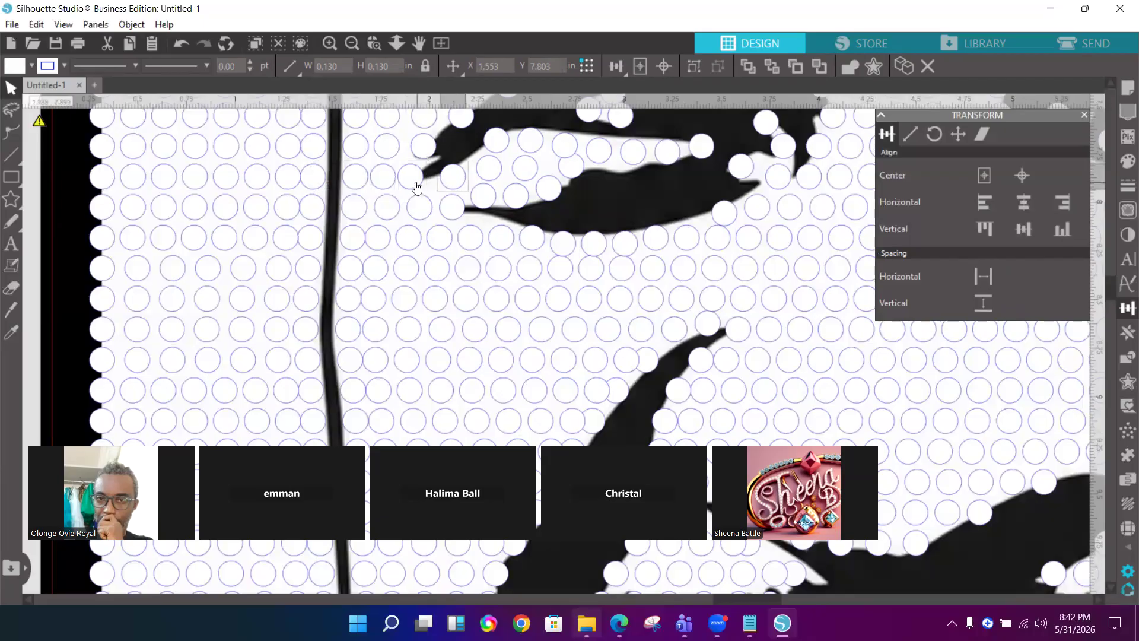
left_click(416, 183)
left_click_drag(412, 177, 580, 199)
left_click(387, 184)
left_click(387, 184)
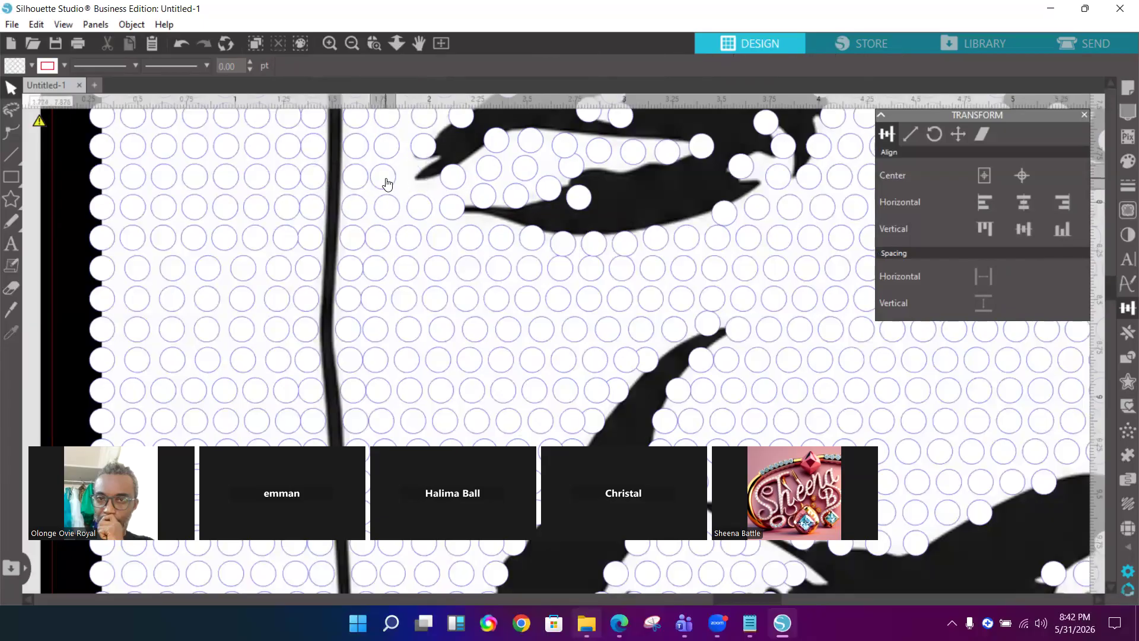
key("Right")
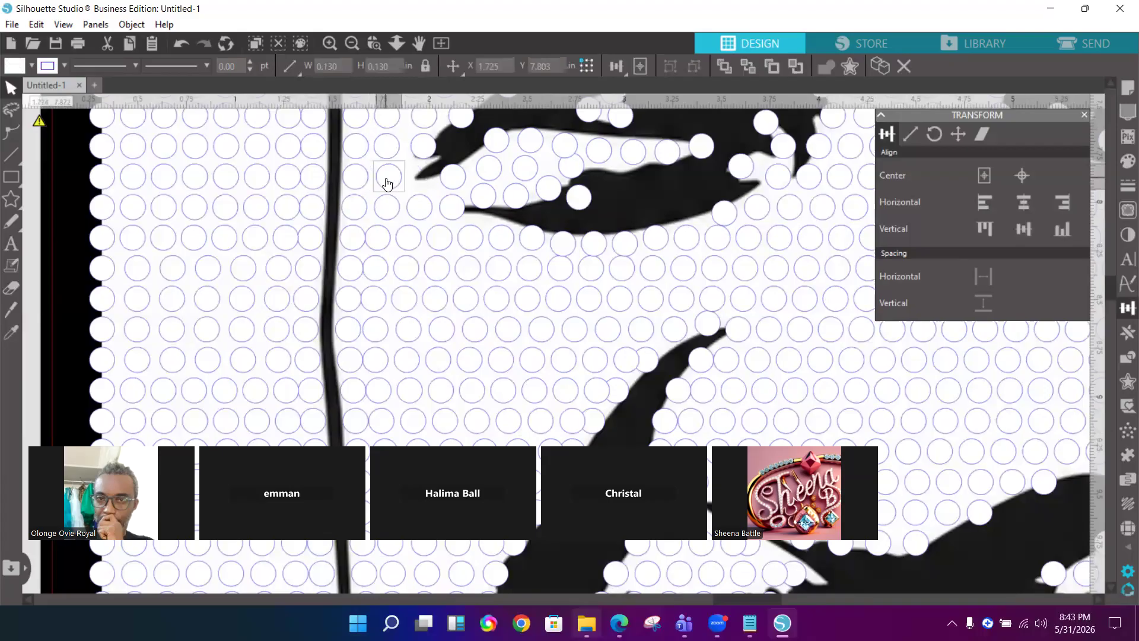
key("i")
left_click(583, 200)
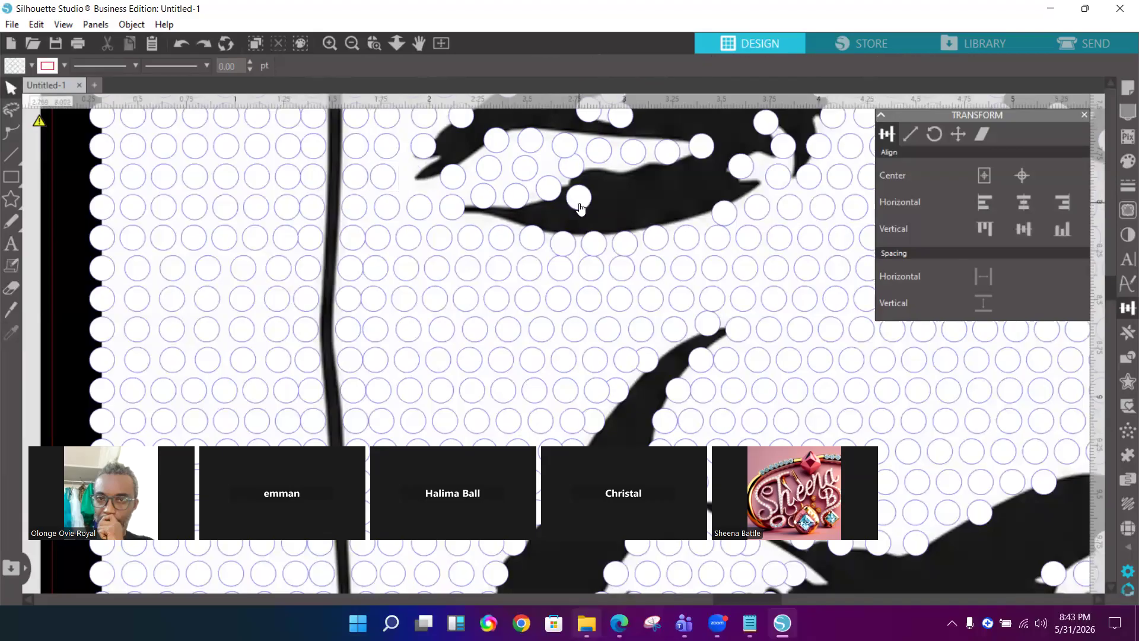
key("ctrl+z")
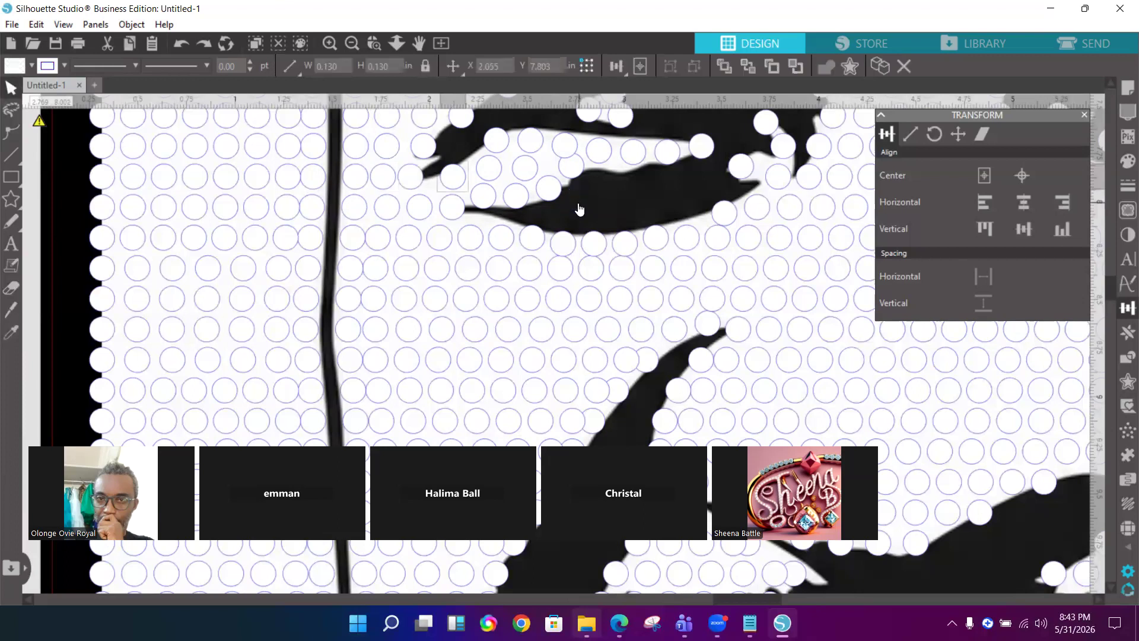
Space the row of six circles from the thin black outline into the white of the eye evenly horizontally
left_click(408, 181, "shift")
left_click(383, 182, "shift")
left_click(359, 181, "shift")
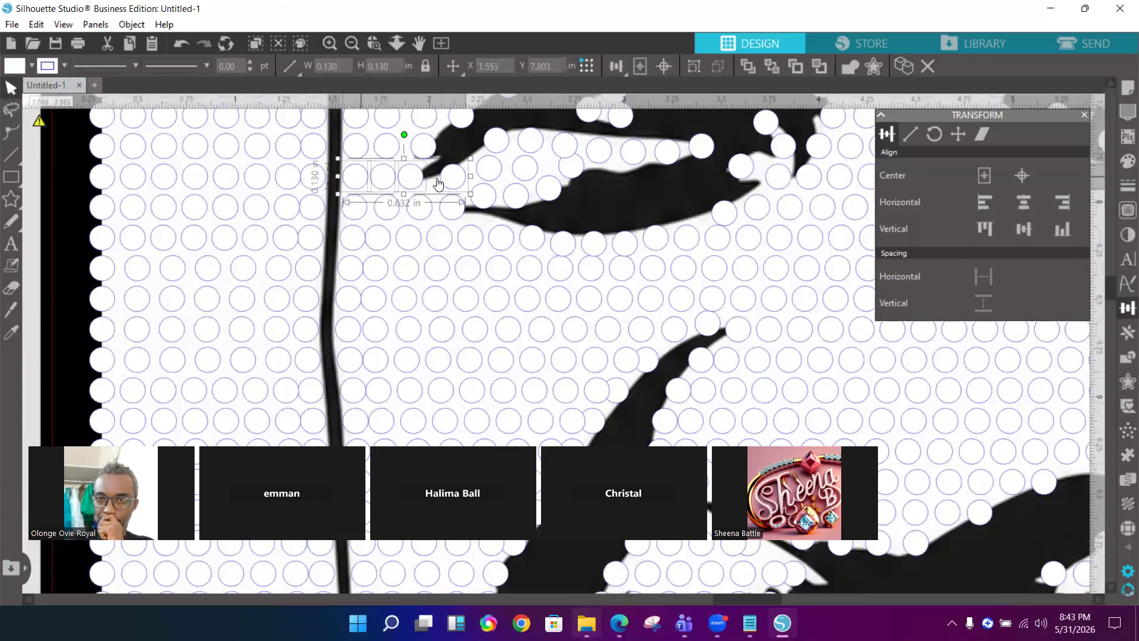
left_click(490, 172, "shift")
left_click(525, 171, "shift")
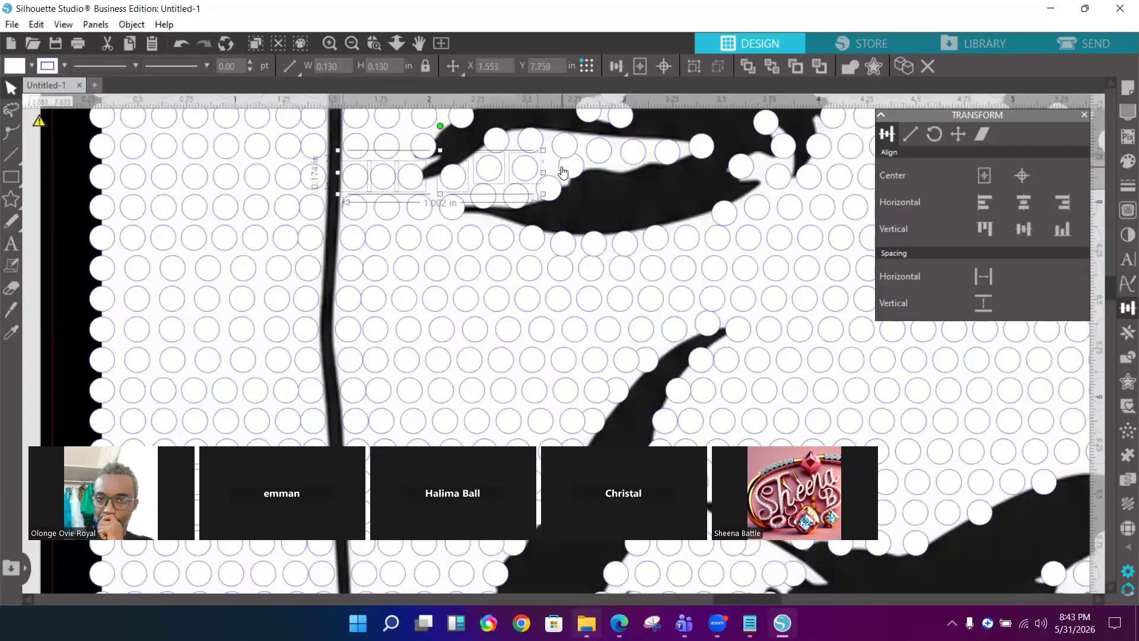
left_click(981, 278)
left_click(433, 199)
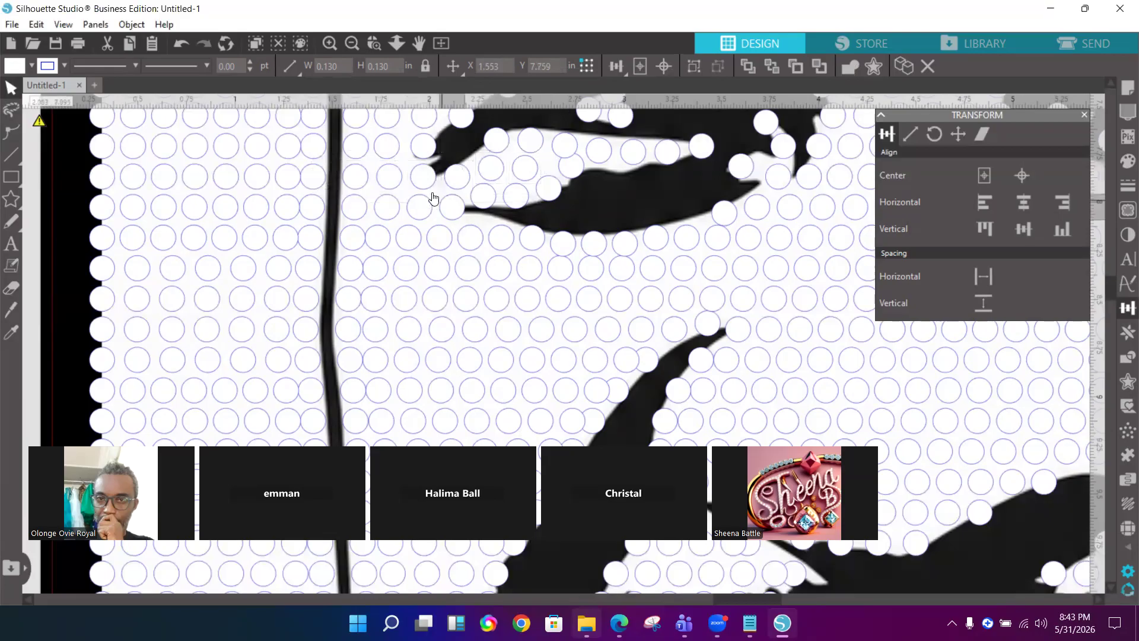
Lower the row's third circle, beside the eye's outer corner, by about 0.03 in
left_click(430, 186)
key("Down")
key("Down")
key("Down")
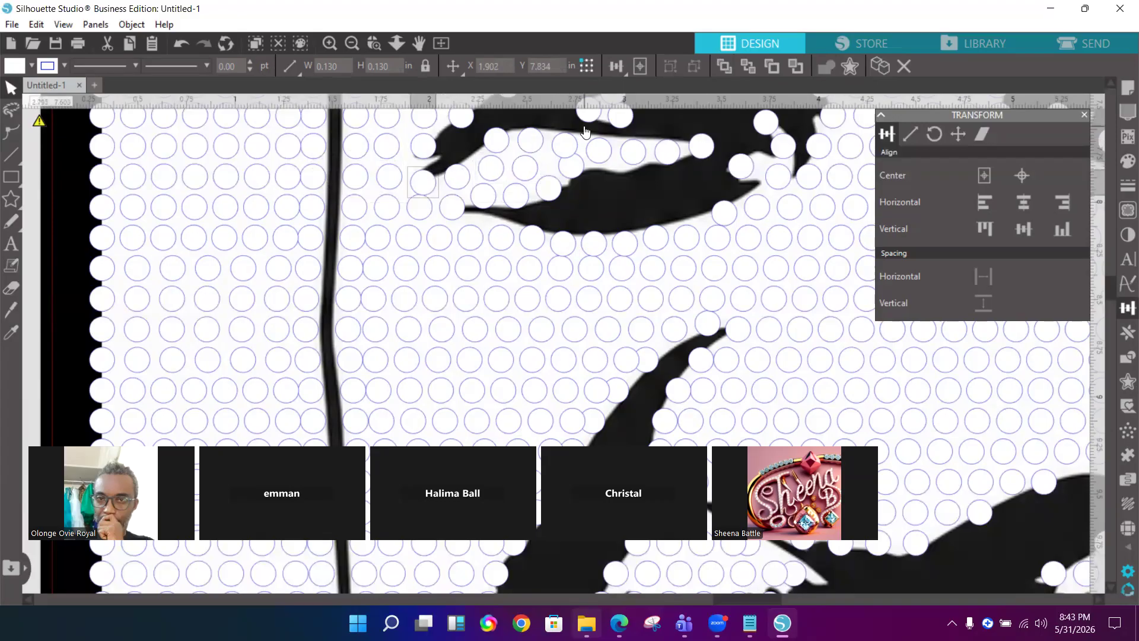
Move the black-and-white portrait artwork out from under the circles to about 19 in right, off the page
scroll(583, 130, "up", 5)
scroll(585, 131, "up", 2)
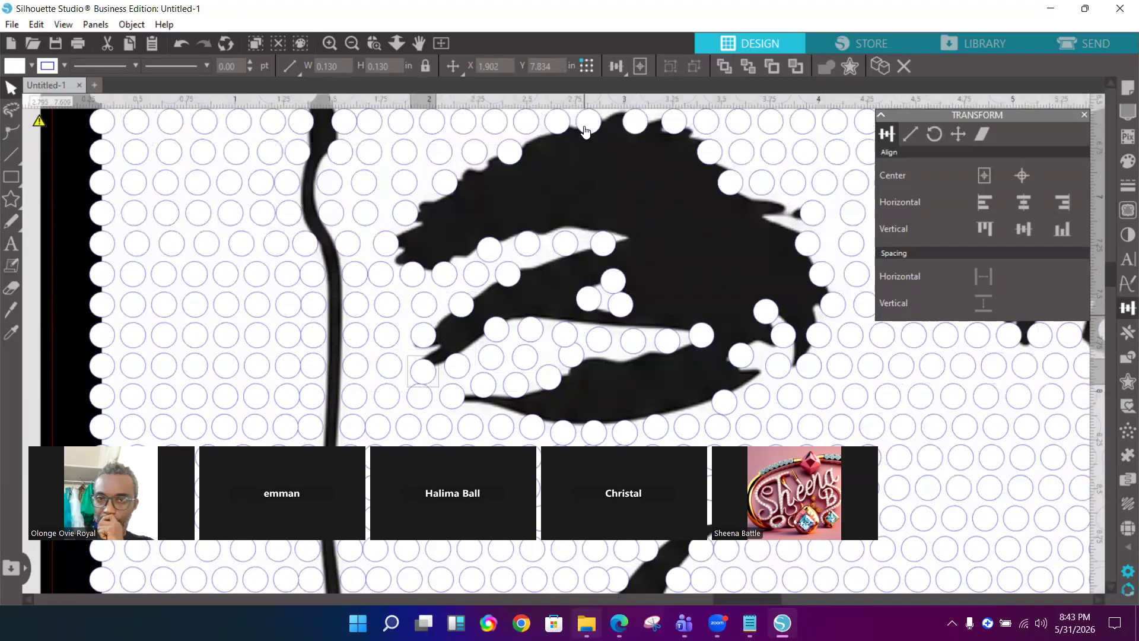
left_click(442, 42)
left_click_drag(585, 191, 892, 183)
Space the row of circles running from the other eye's outer corner toward the ear evenly horizontally
left_click(396, 43)
left_click(373, 43)
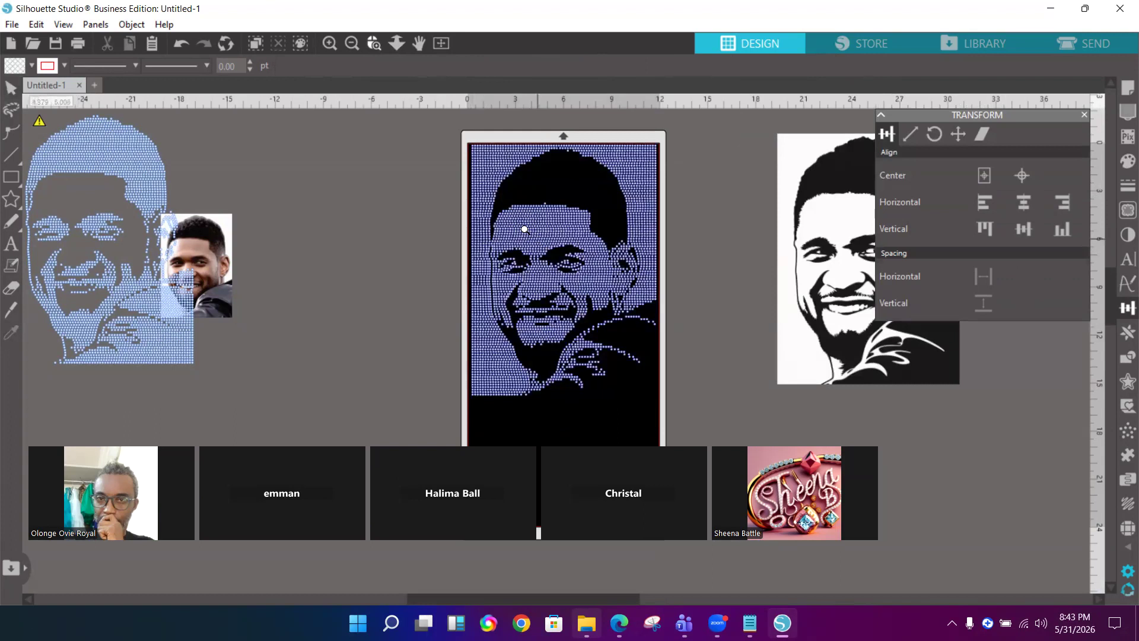
left_click(633, 307)
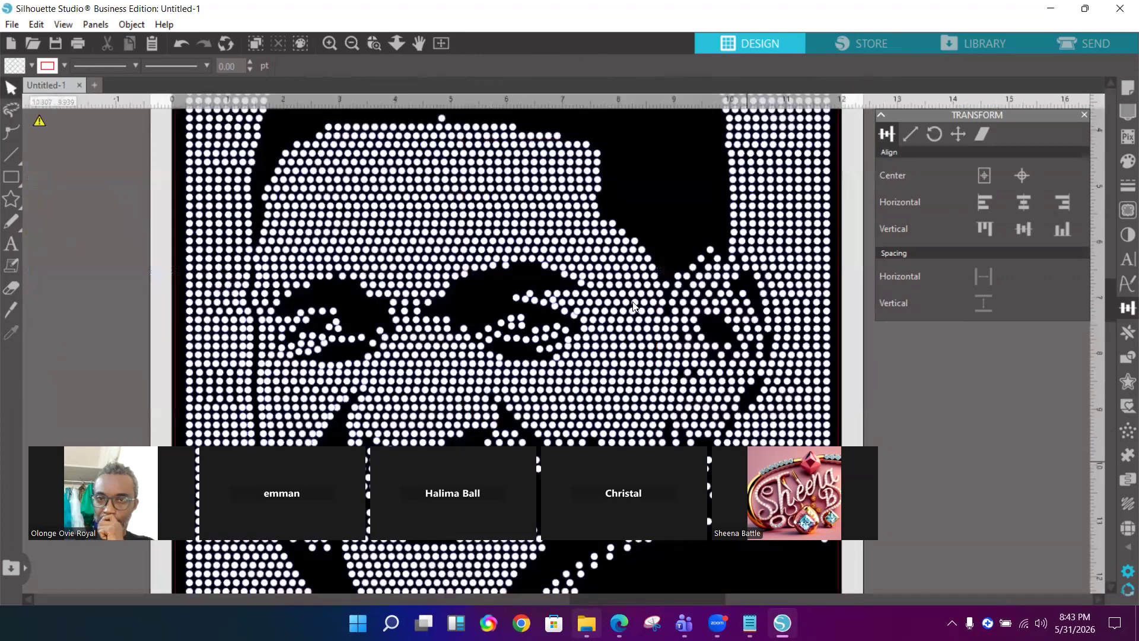
left_click(374, 44)
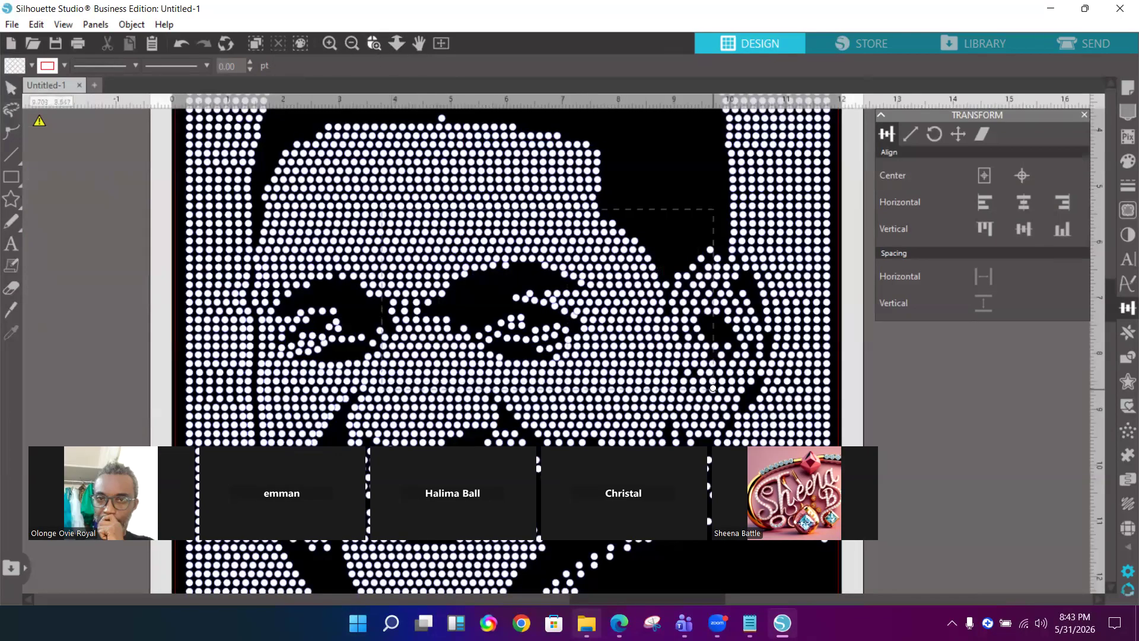
left_click_drag(714, 380, 714, 380)
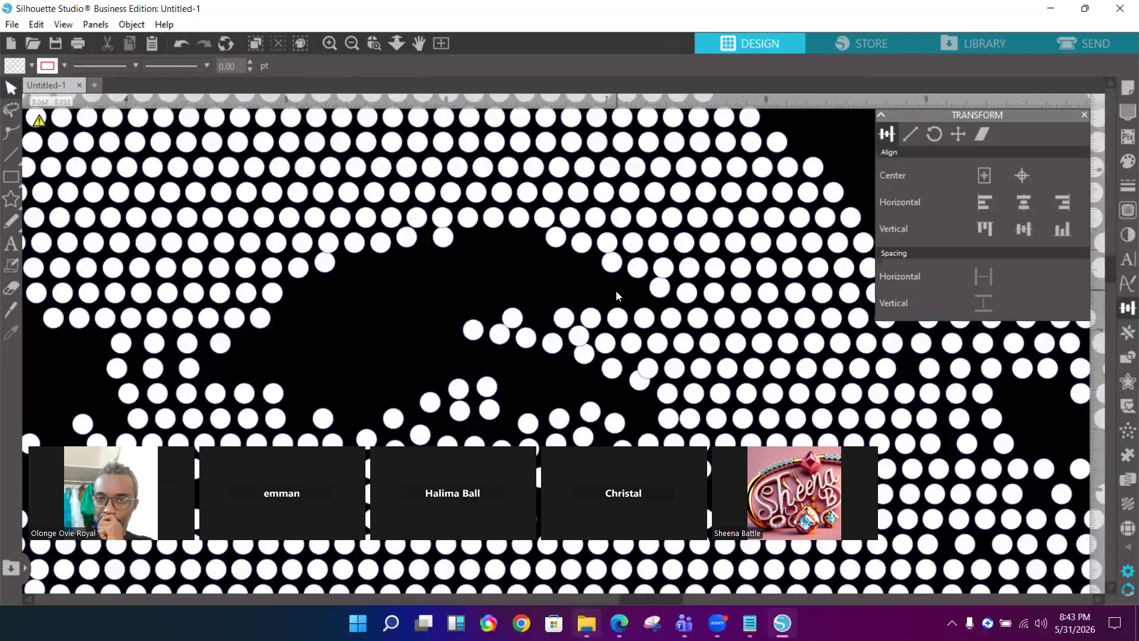
scroll(615, 290, "down", 2)
scroll(617, 295, "down", 1)
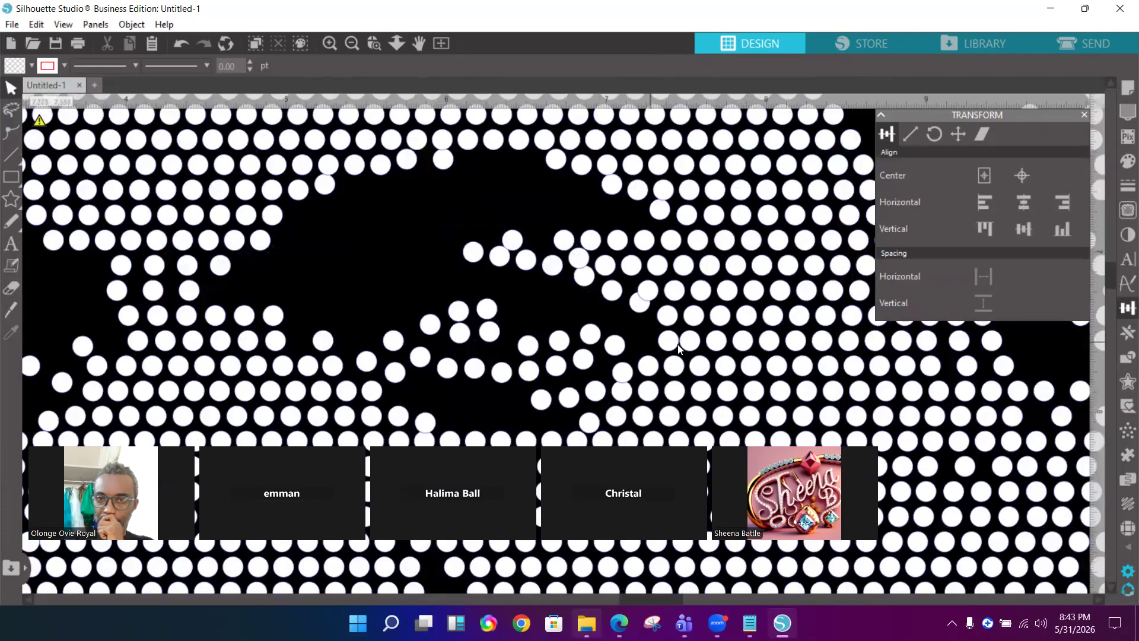
left_click_drag(685, 347, 922, 344)
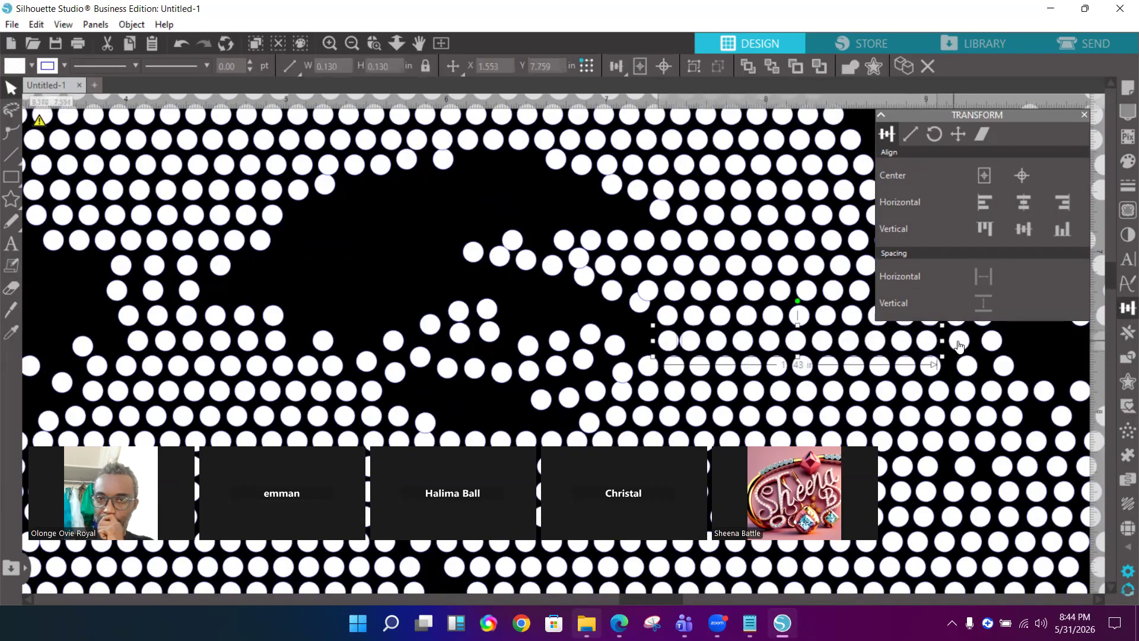
left_click(983, 278)
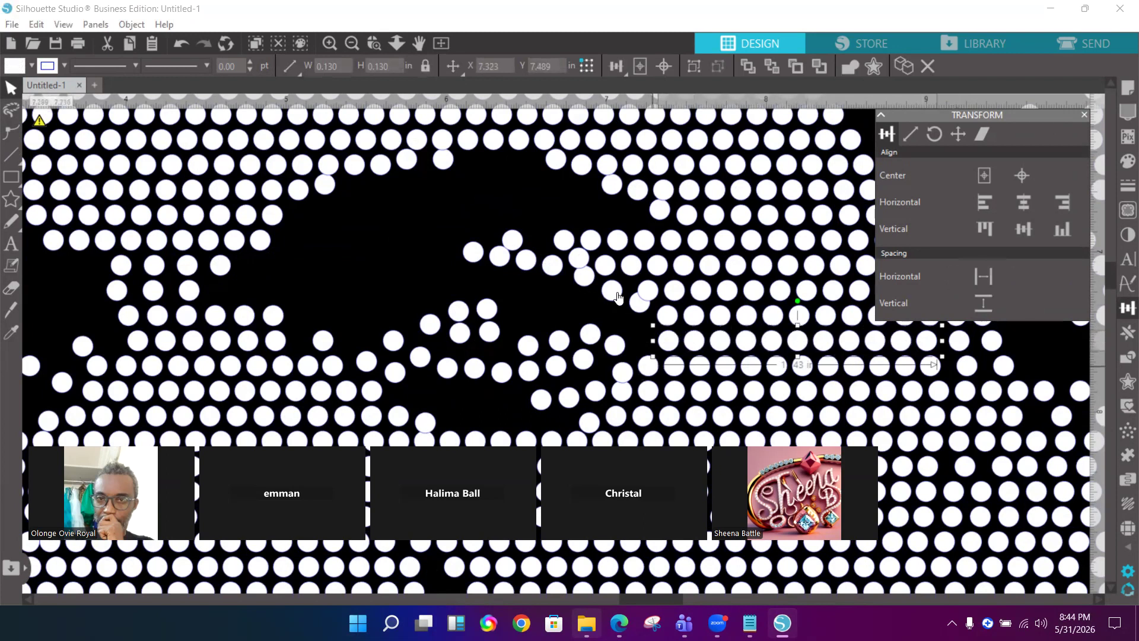
Space the three stacked circles under the outer half of the other eye's brow evenly horizontally
scroll(615, 285, "up", 2)
scroll(614, 274, "up", 2)
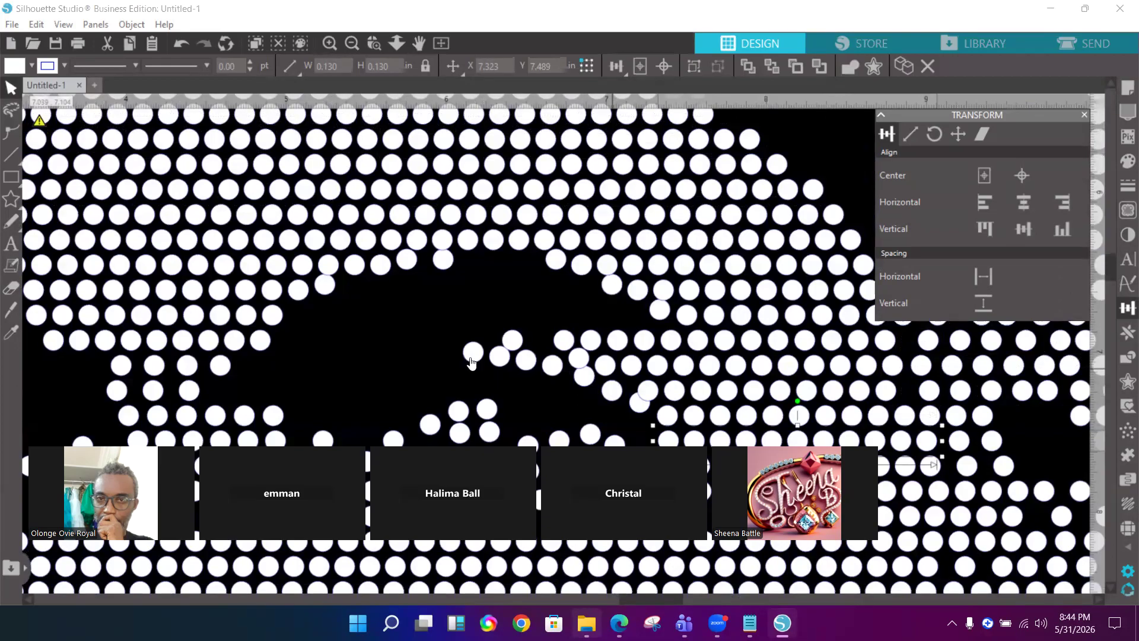
left_click(546, 366)
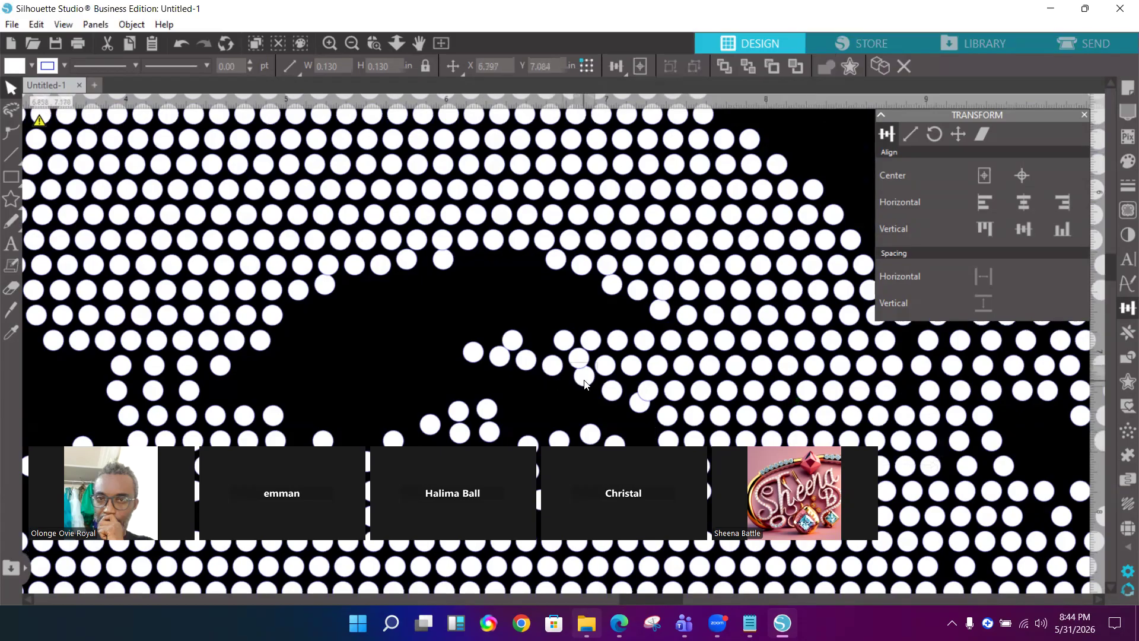
left_click(577, 362, "shift")
left_click(561, 346, "shift")
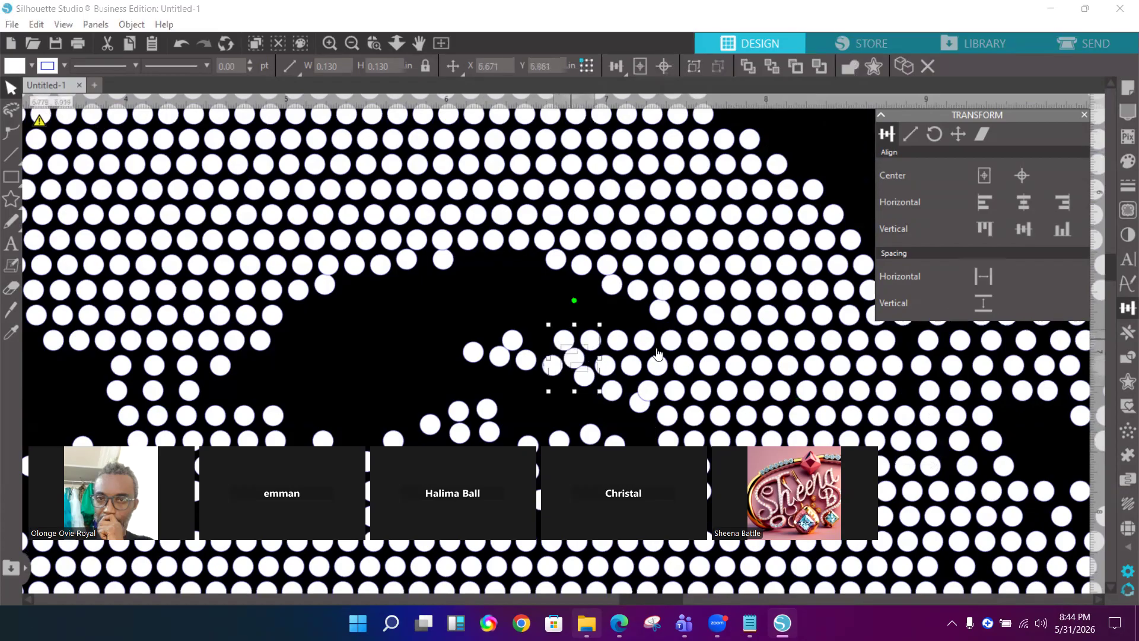
Space the five circles of the row in the gap below the other eye's brow evenly horizontally
left_click(473, 358)
left_click(499, 357, "shift")
left_click(525, 360, "shift")
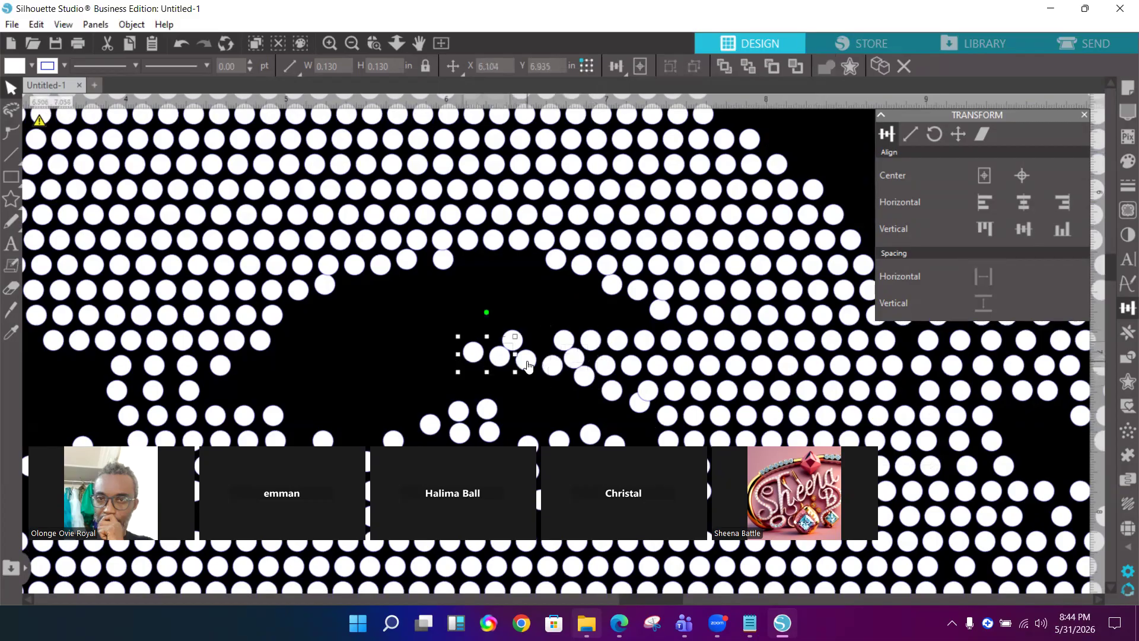
left_click(551, 366, "shift")
left_click(575, 359, "shift")
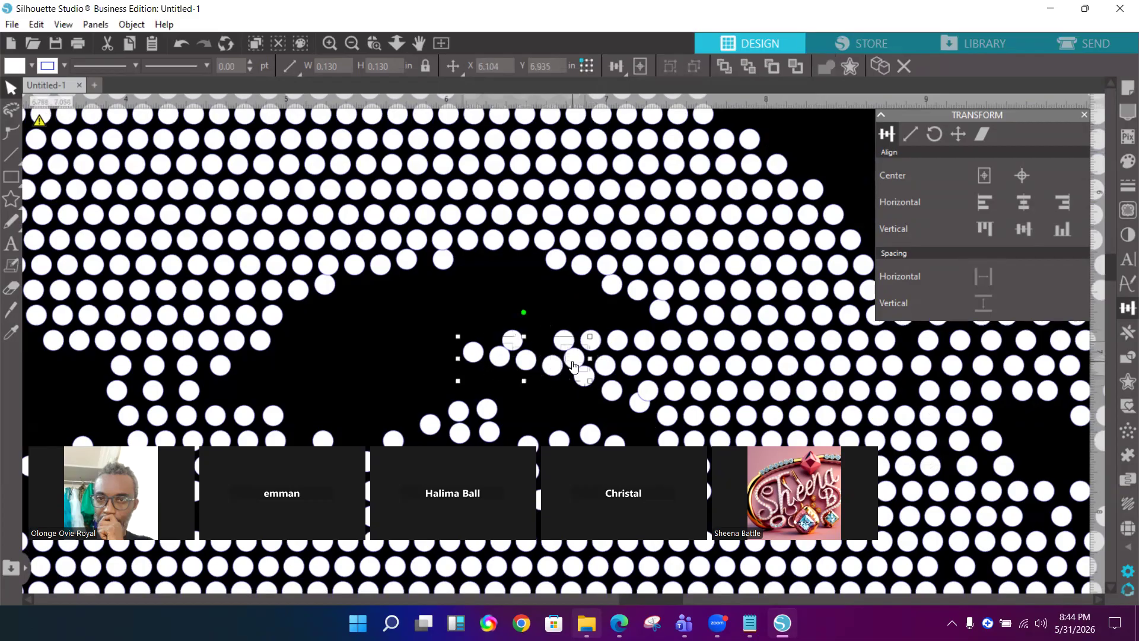
left_click(983, 276)
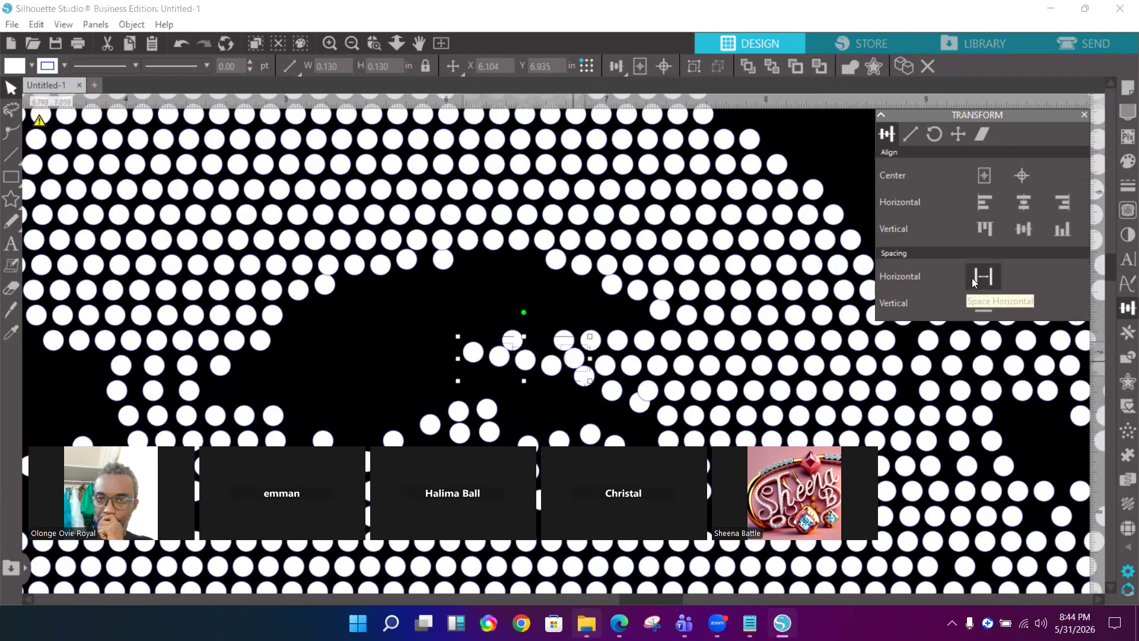
Space the row running outward from the overlapping circle at the end of the lash line evenly horizontally
left_click(537, 304)
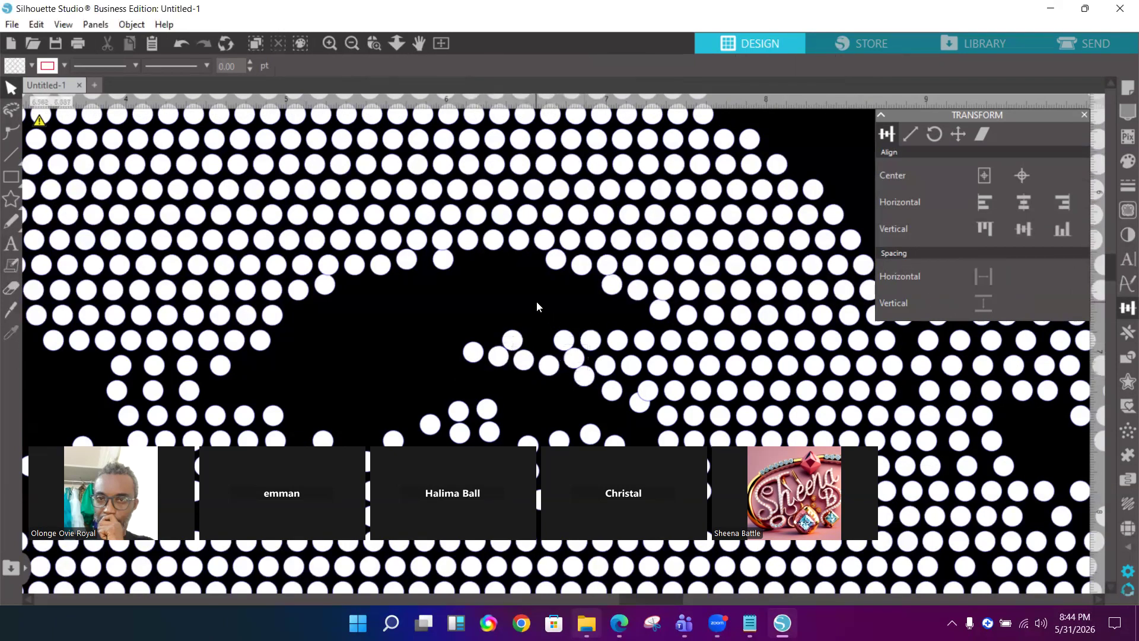
left_click(608, 372)
left_click(631, 368, "shift")
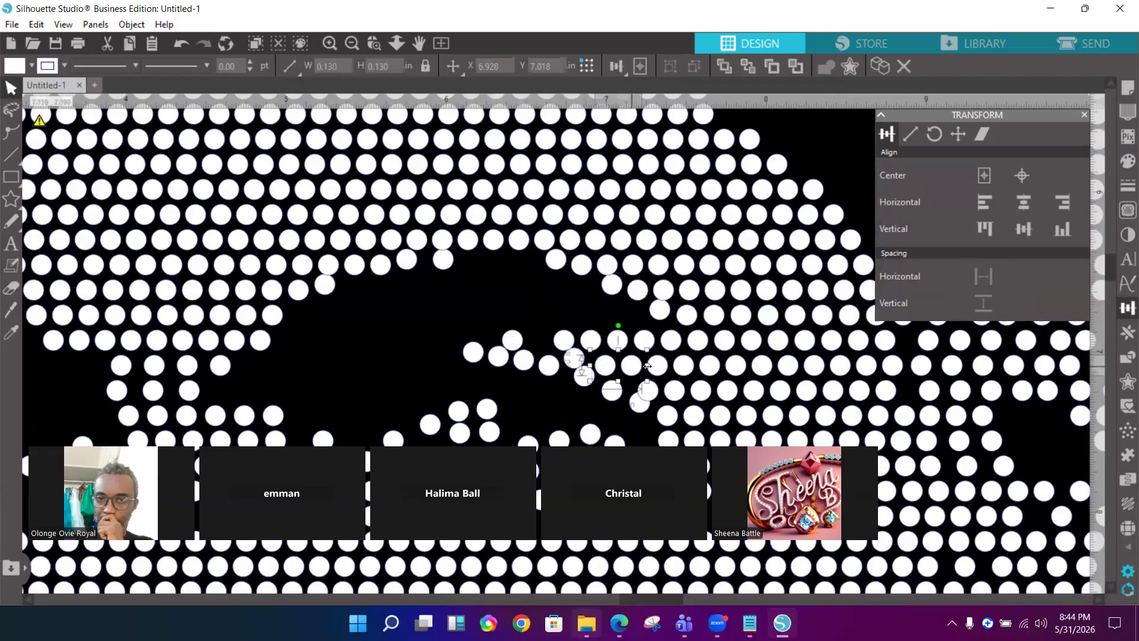
left_click_drag(662, 370, 888, 369)
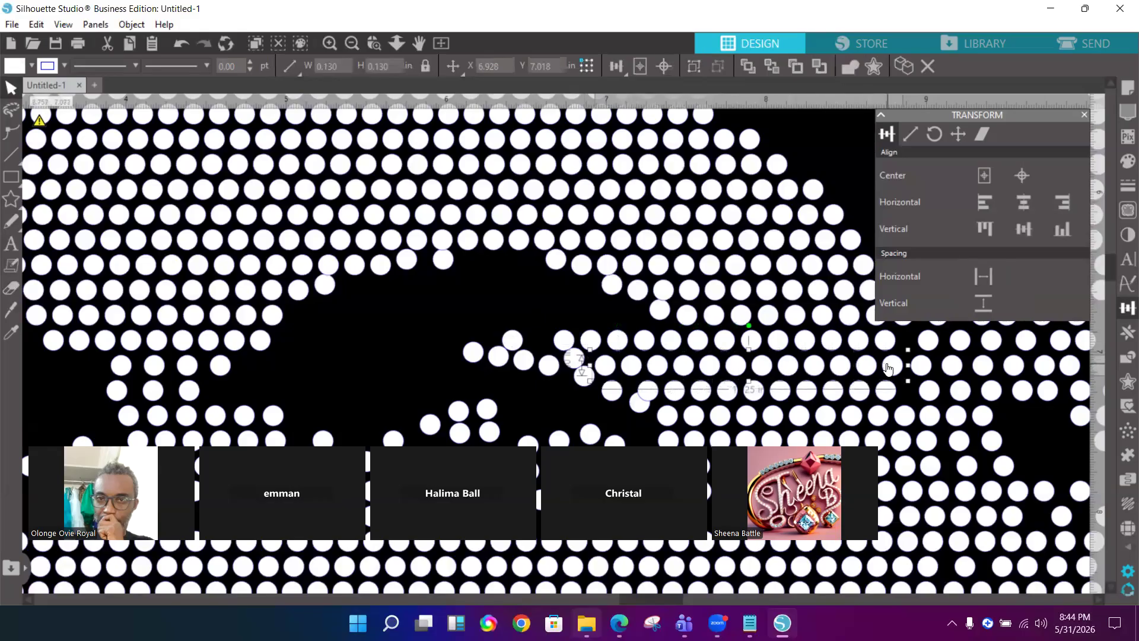
left_click(570, 363, "shift")
left_click(987, 276)
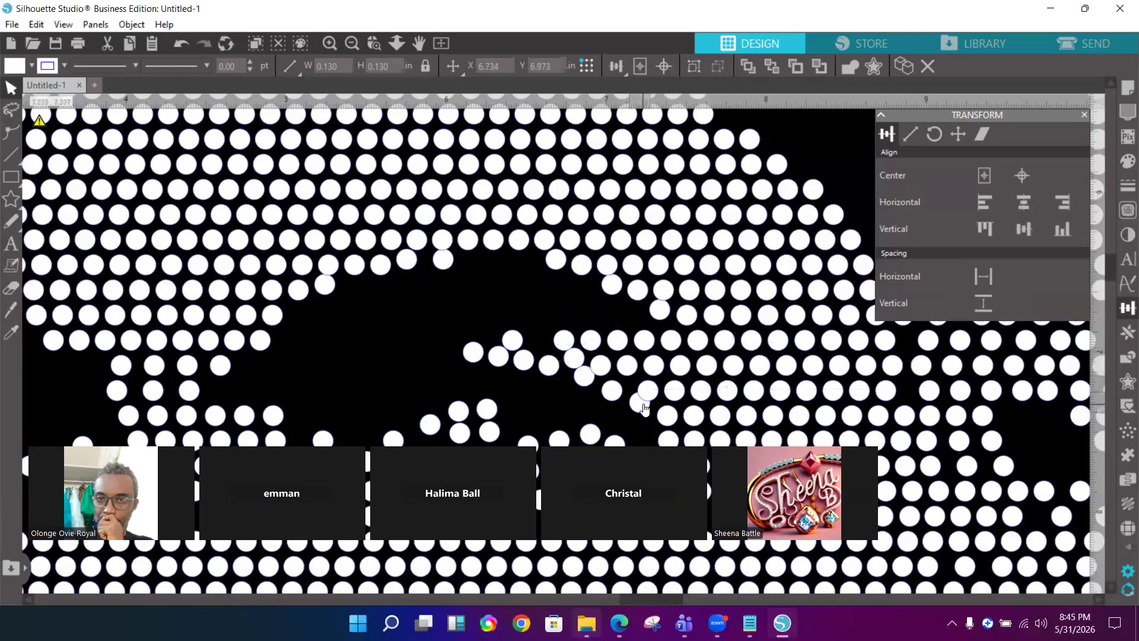
Space the three stacked circles just beyond that eye's outer corner evenly vertically
left_click(645, 408)
left_click(648, 395, "shift")
left_click(655, 367, "shift")
left_click(982, 303)
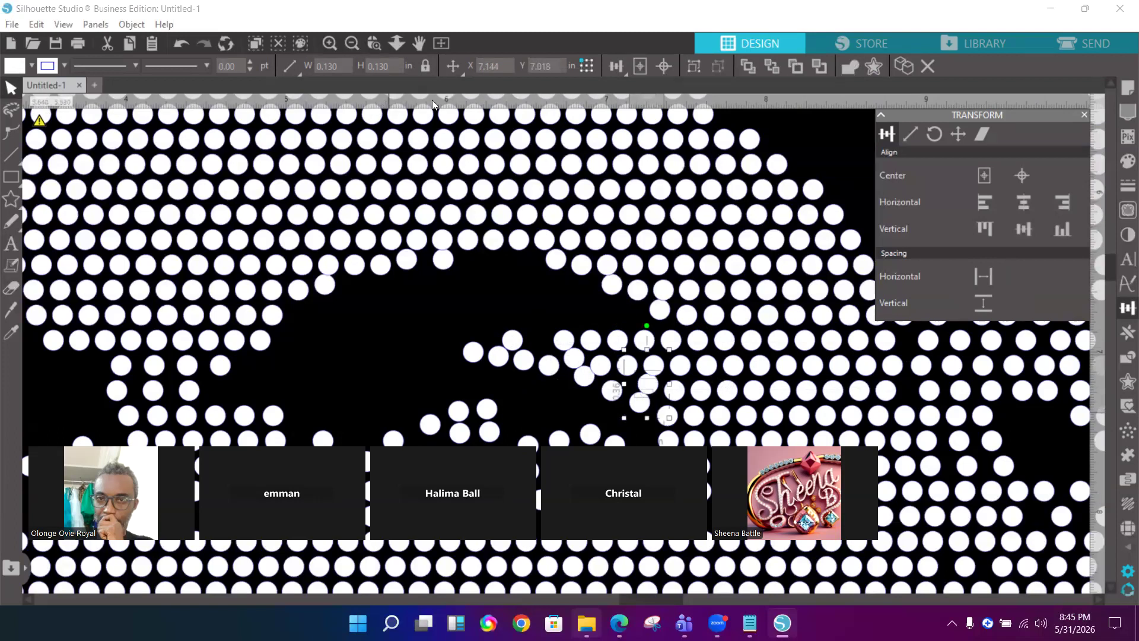
Space the two seven-circle background rows left of the first eye's brow, at Y 6.547 and 6.704, evenly horizontally
left_click(351, 46)
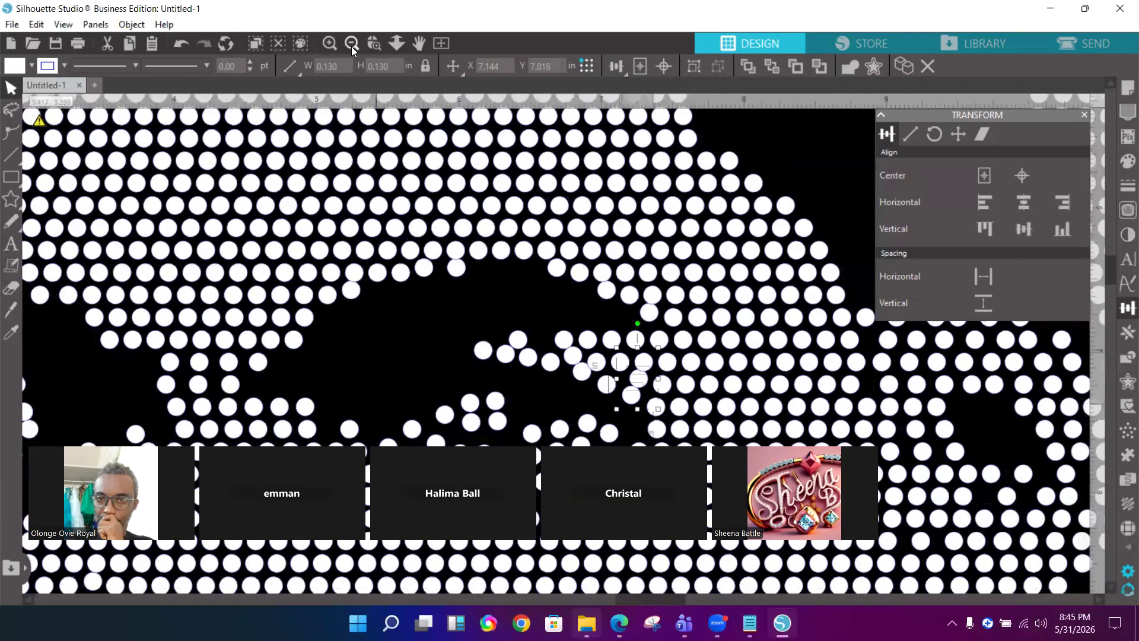
left_click(351, 47)
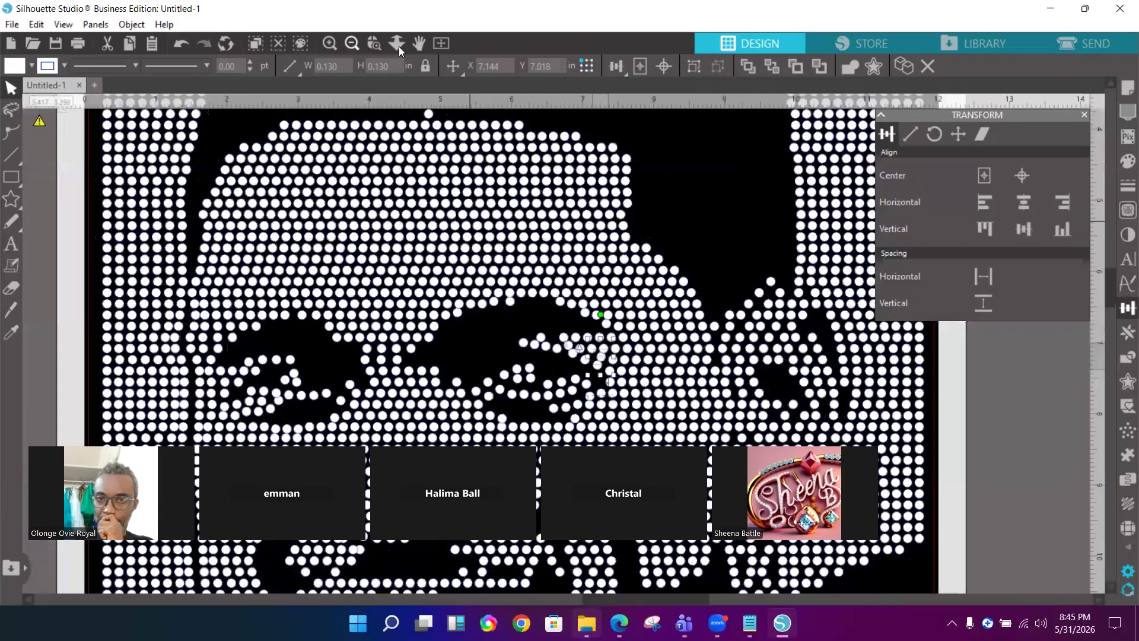
left_click(373, 44)
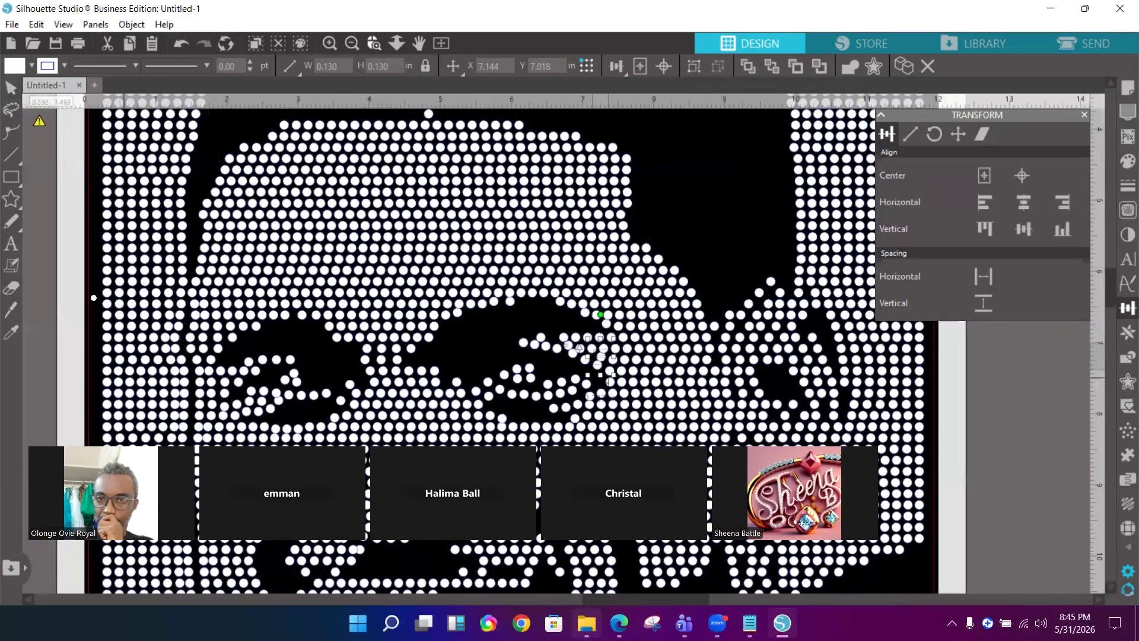
left_click_drag(80, 268, 383, 444)
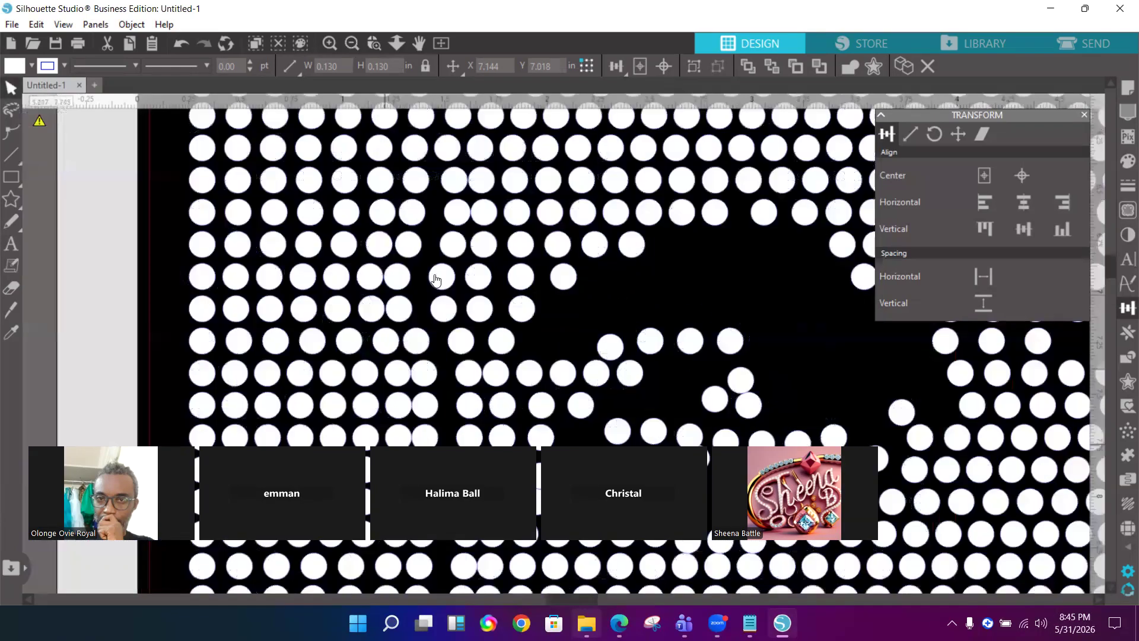
left_click_drag(177, 213, 419, 220)
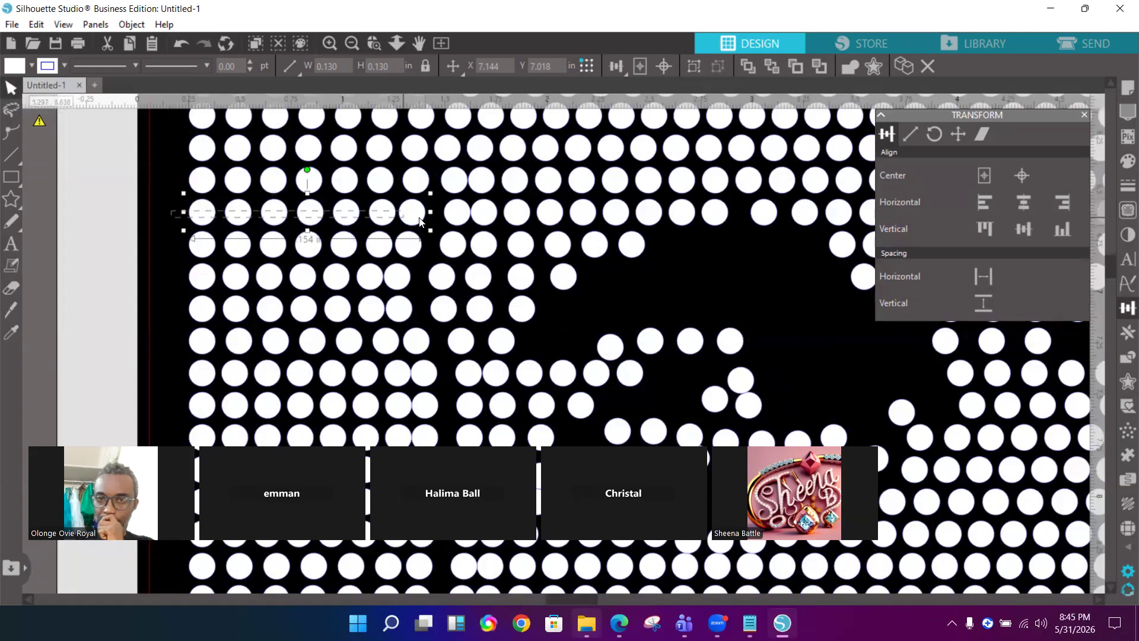
left_click(983, 275)
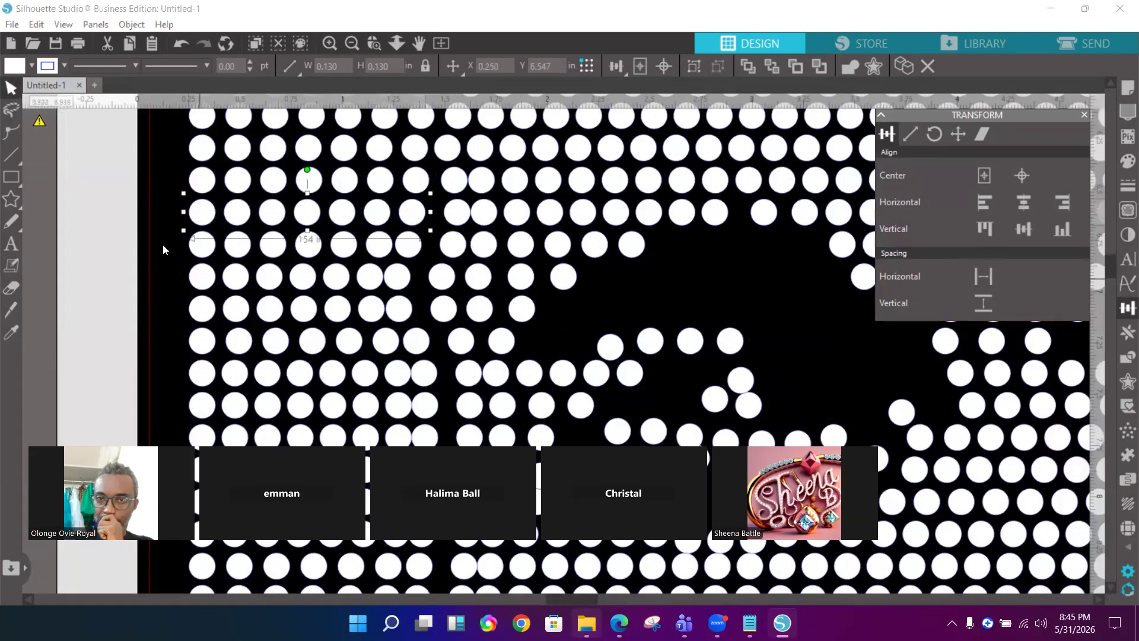
left_click_drag(164, 243, 451, 260)
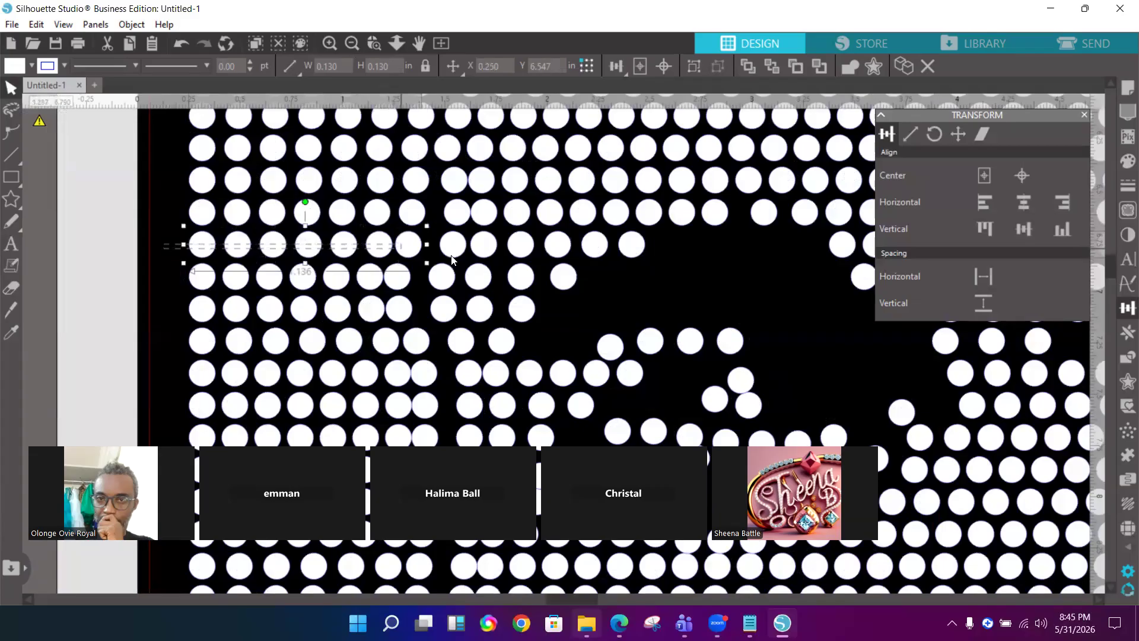
left_click(988, 275)
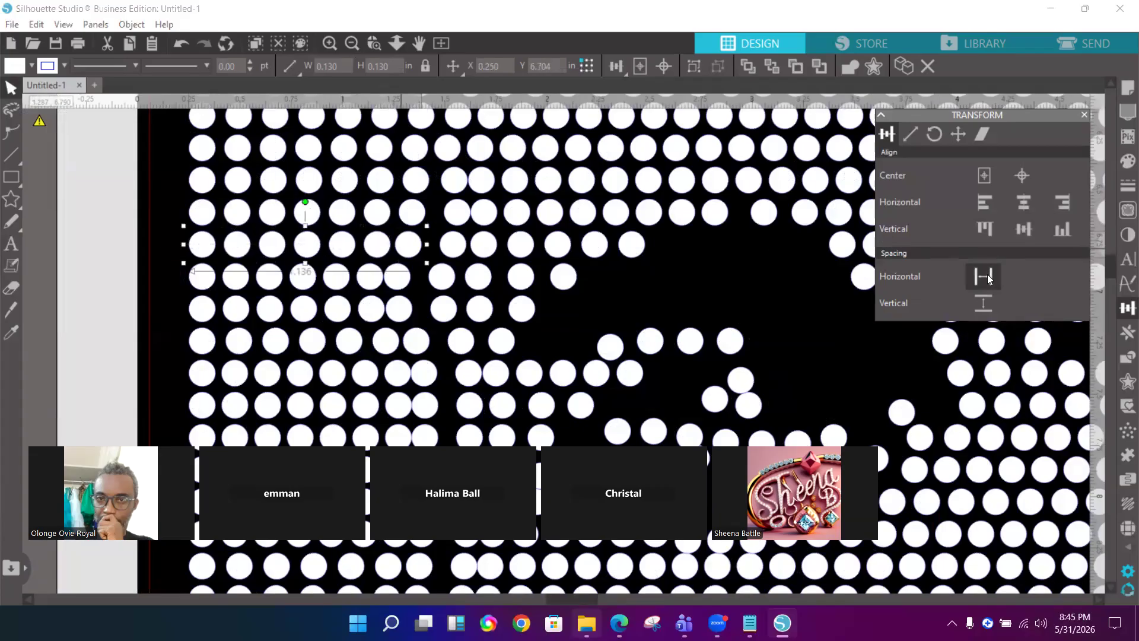
Space the six-circle row beside the first eye's brow and the two longer rows directly above it evenly horizontally
left_click_drag(654, 265, 432, 225)
left_click(985, 275)
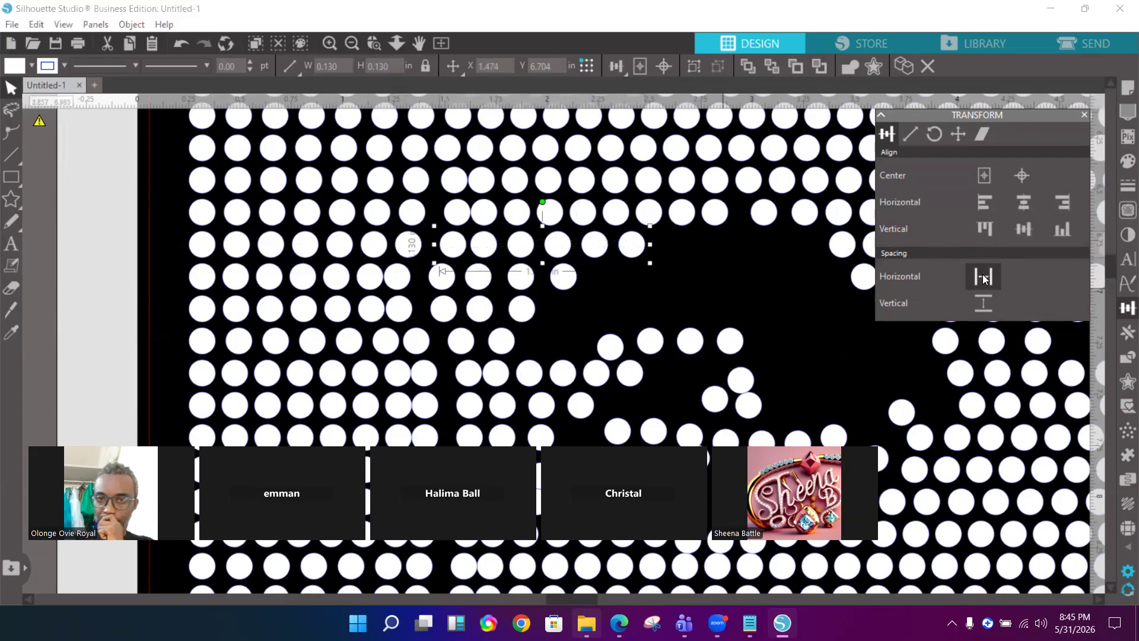
left_click(735, 212)
left_click_drag(483, 227, 452, 203)
left_click(985, 276)
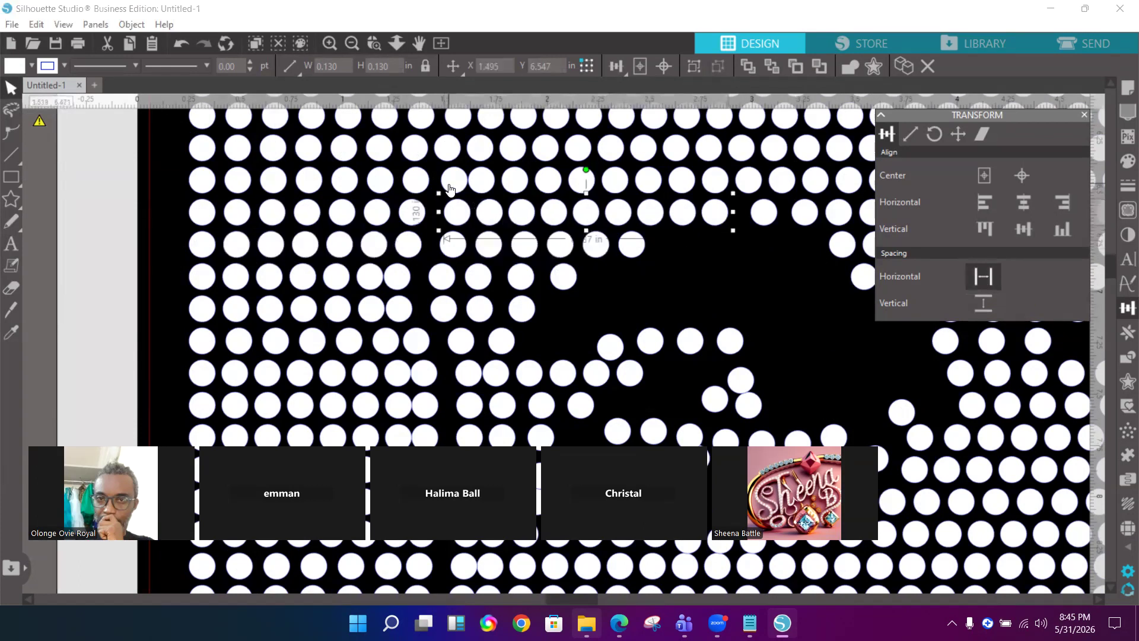
left_click_drag(436, 186, 851, 179)
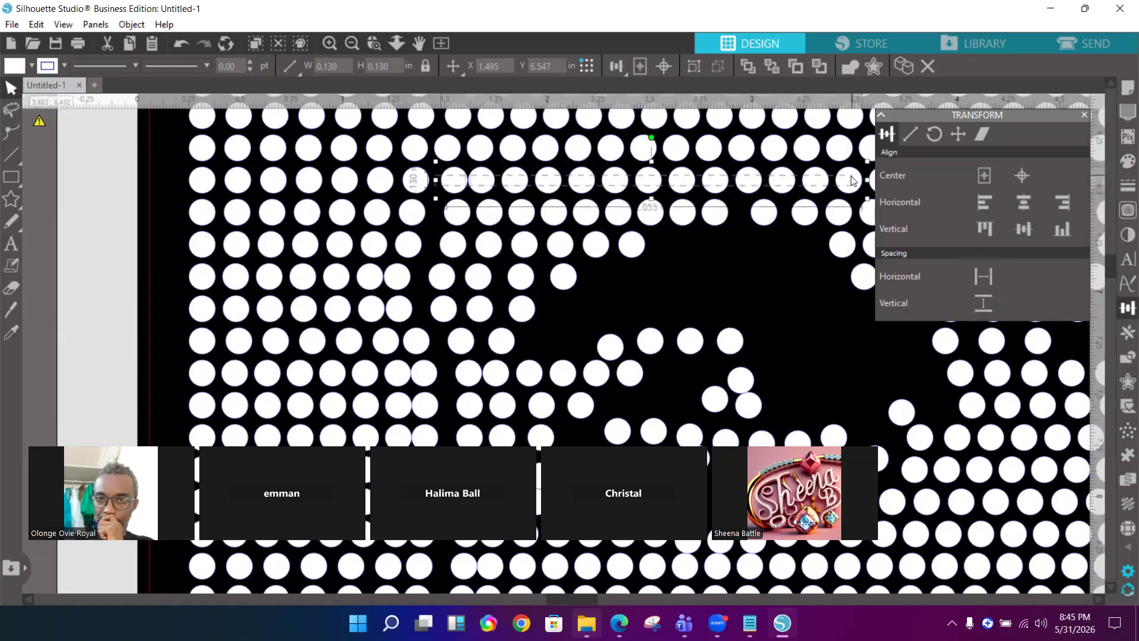
left_click(987, 275)
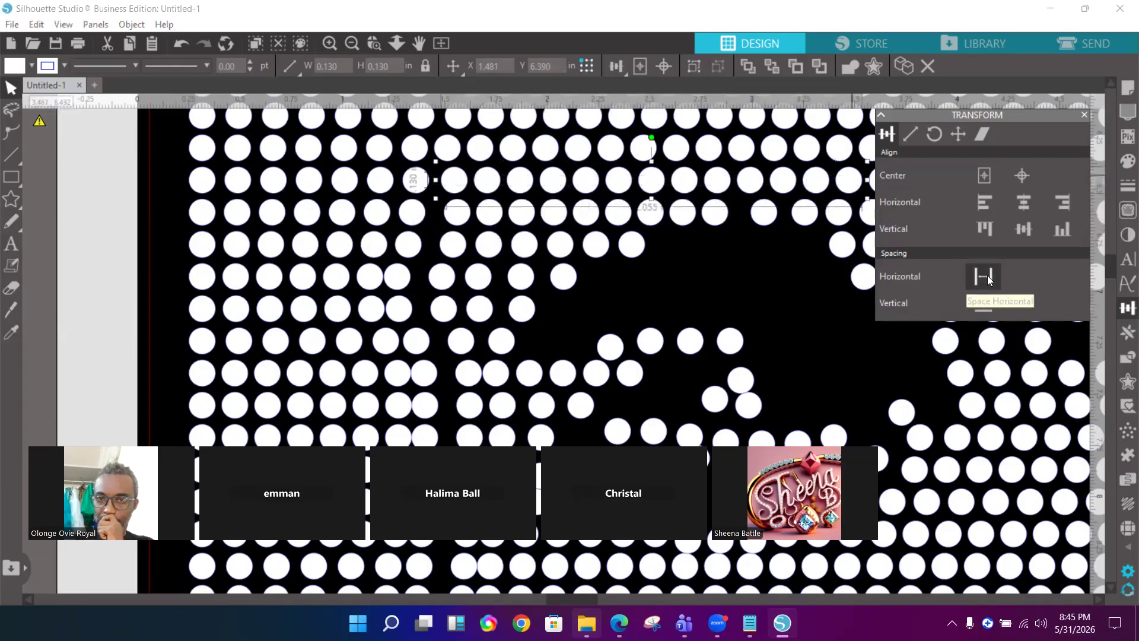
Space the next three seven-circle rows down the left background block, at Y 6.861, 7.018 and 7.175, evenly horizontally
scroll(632, 286, "down", 1)
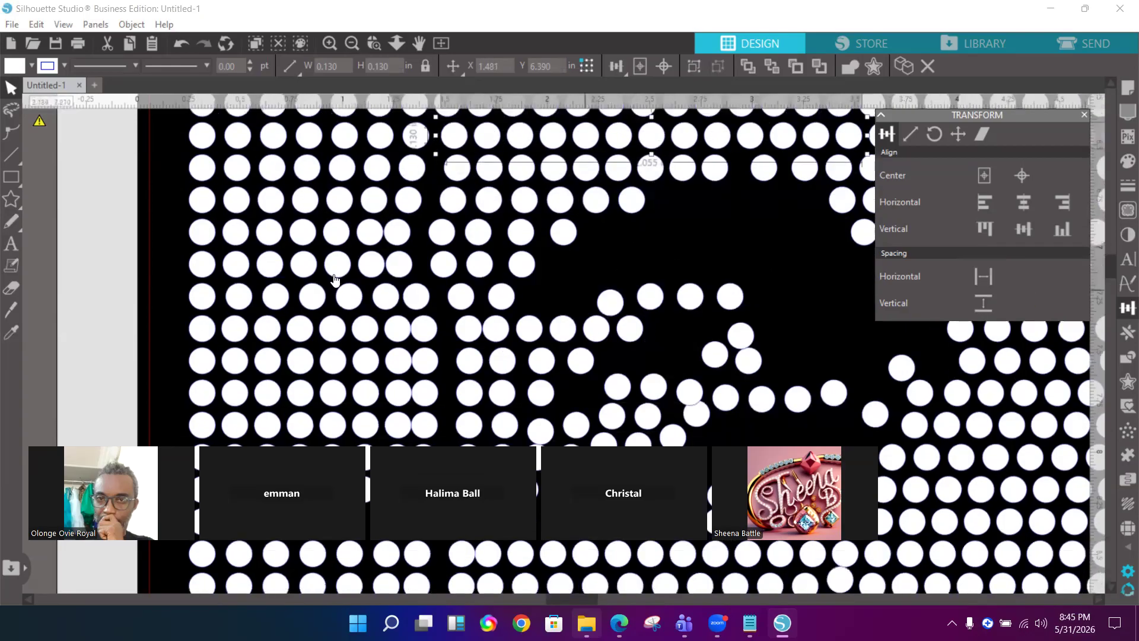
left_click_drag(178, 235, 407, 235)
left_click(982, 276)
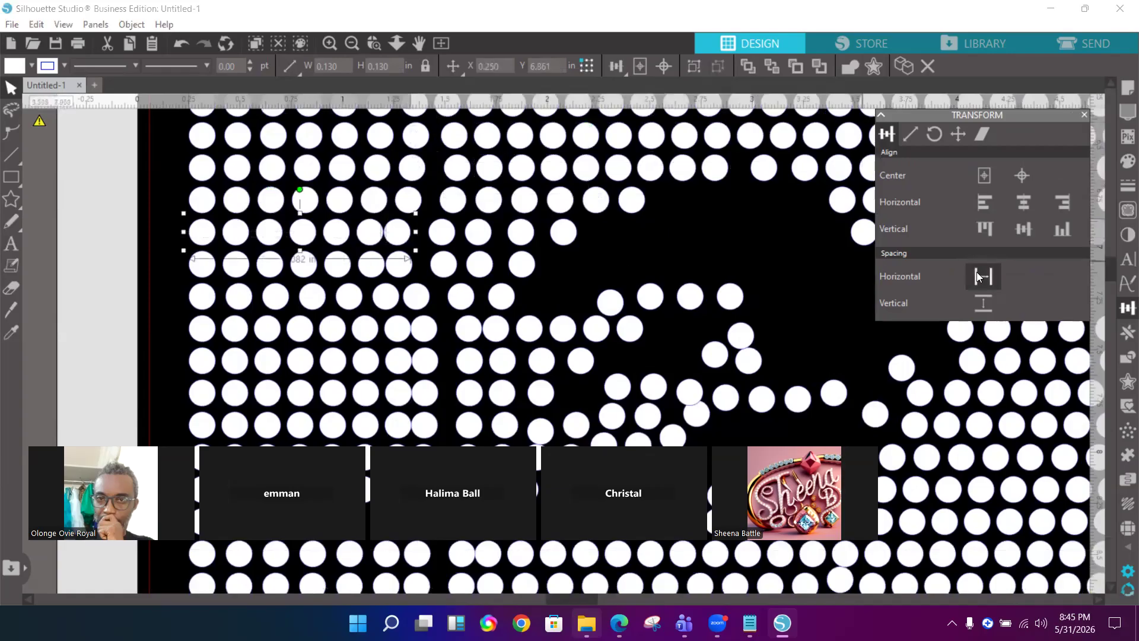
left_click_drag(172, 267, 401, 266)
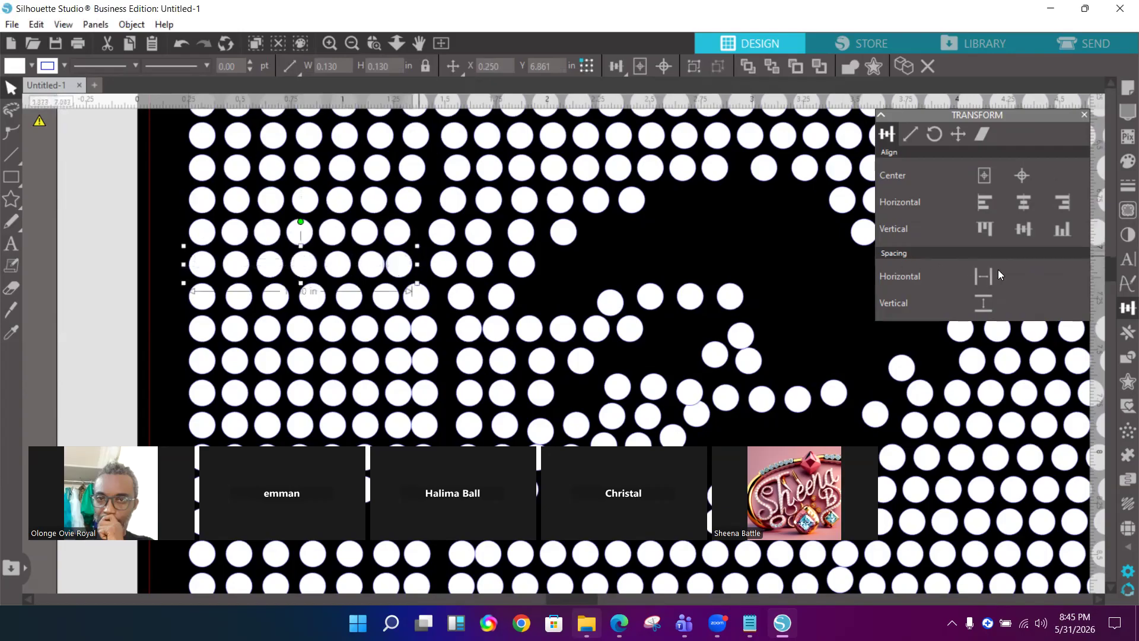
left_click(989, 274)
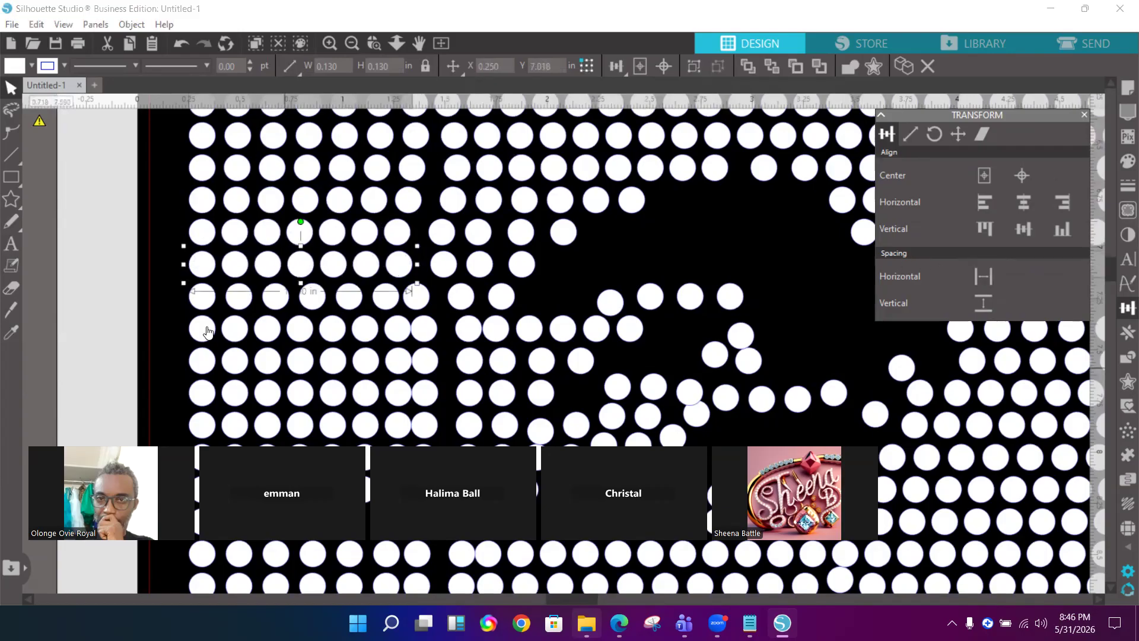
left_click_drag(178, 296, 422, 303)
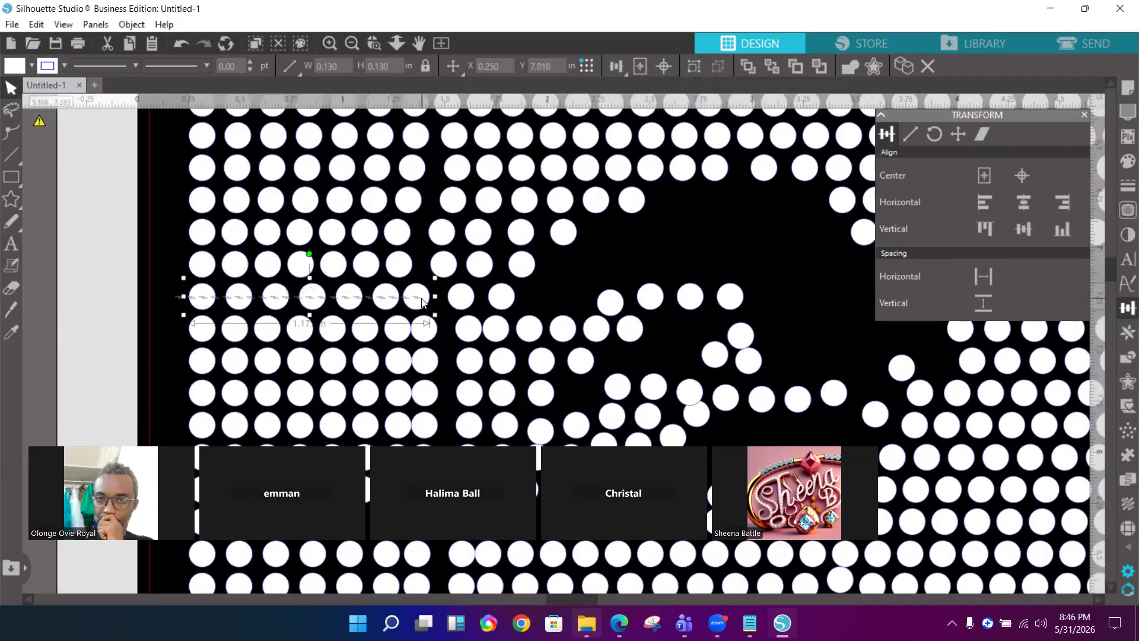
left_click(977, 278)
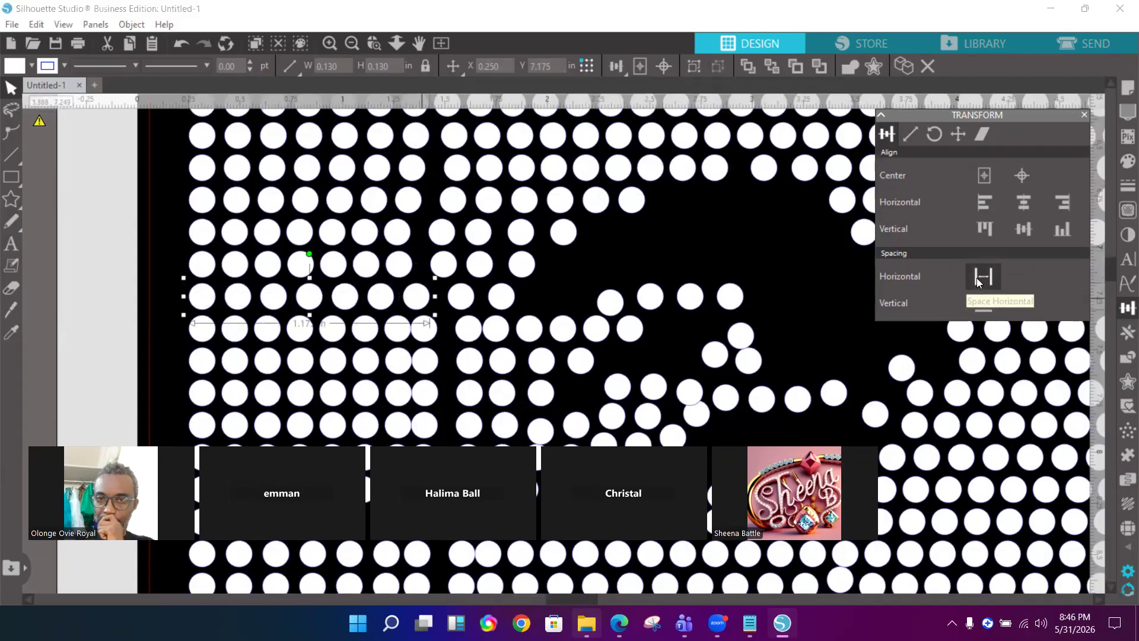
Space the six-circle row and the four-circle row below it, beside the first eye's outer corner, evenly horizontally
left_click(658, 329)
left_click_drag(484, 334, 468, 335)
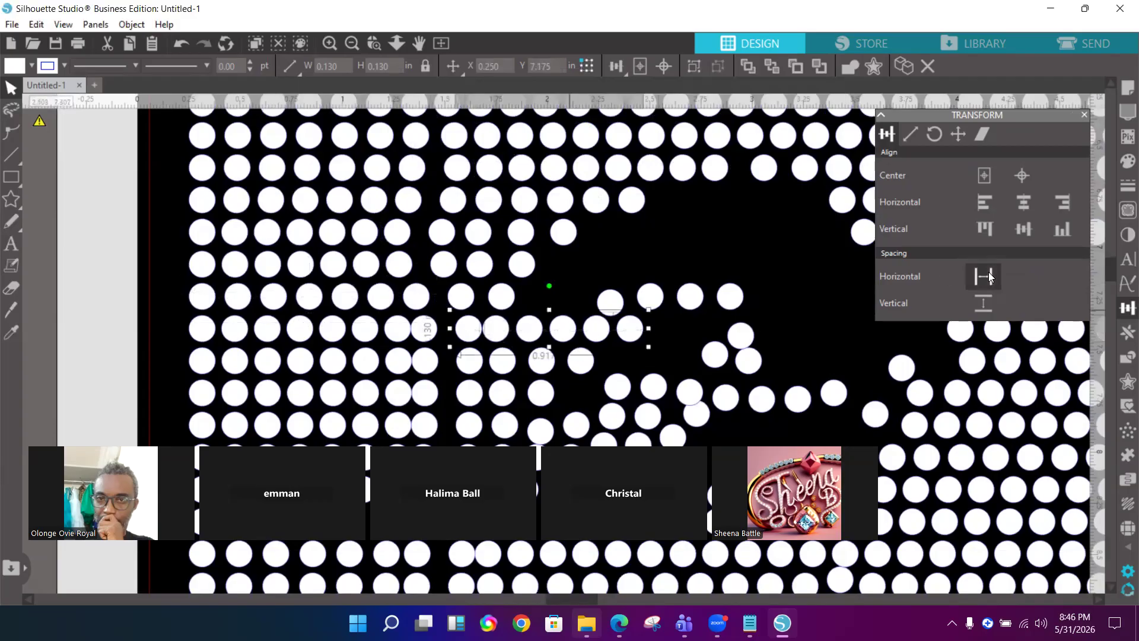
left_click(982, 277)
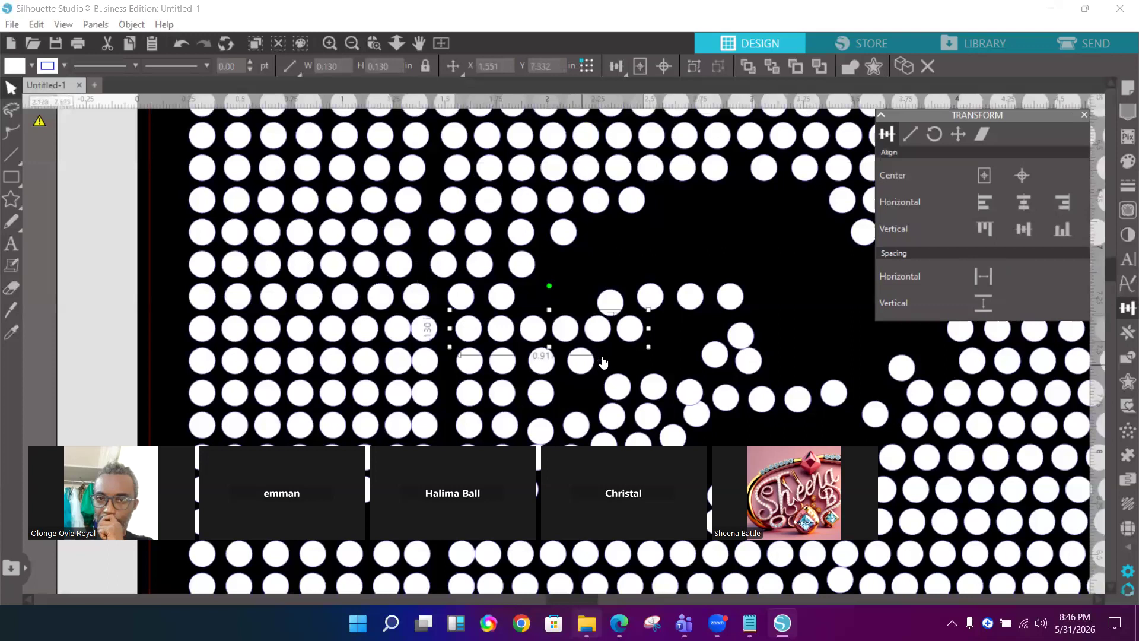
left_click_drag(599, 363, 470, 366)
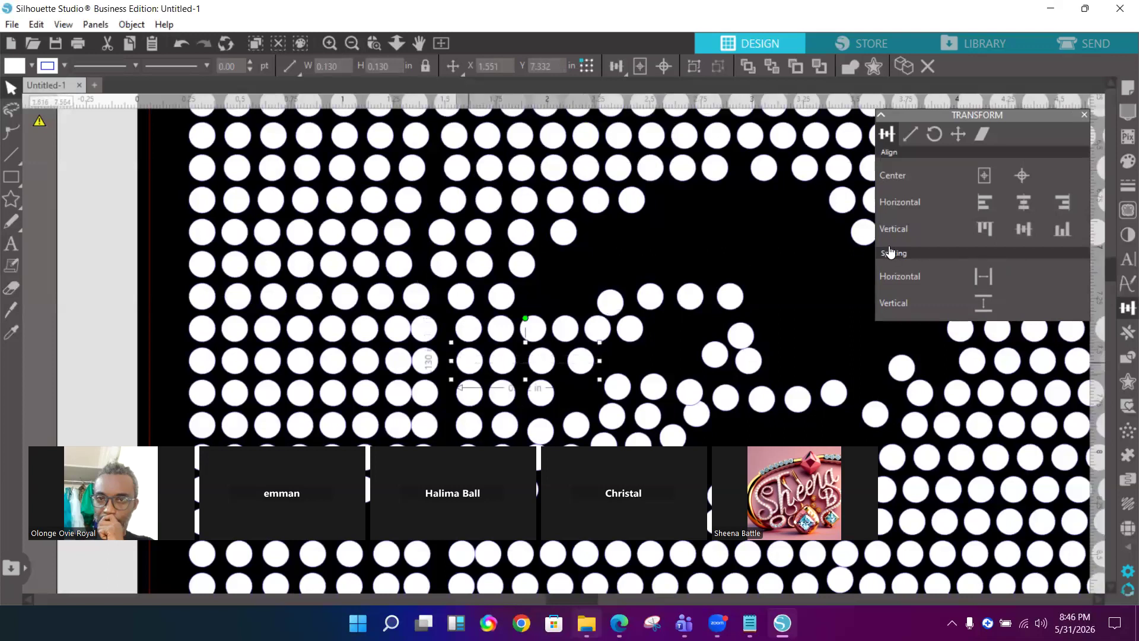
left_click(979, 276)
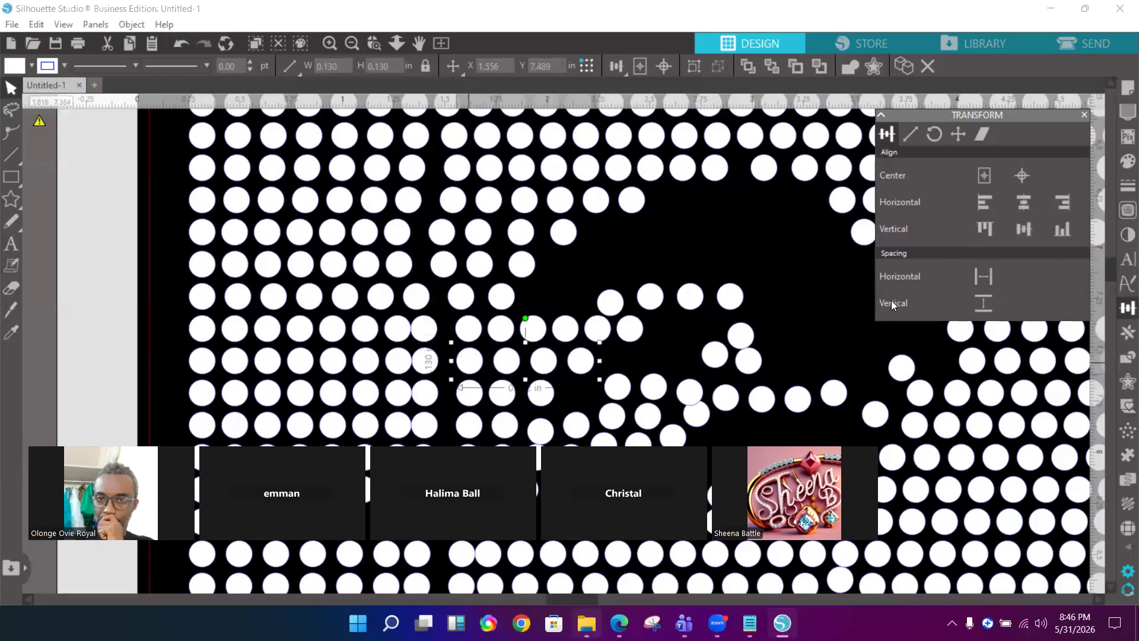
Space the four eight-circle rows of the left background block, from Y 7.332 to 7.803, evenly horizontally
left_click_drag(167, 326, 433, 333)
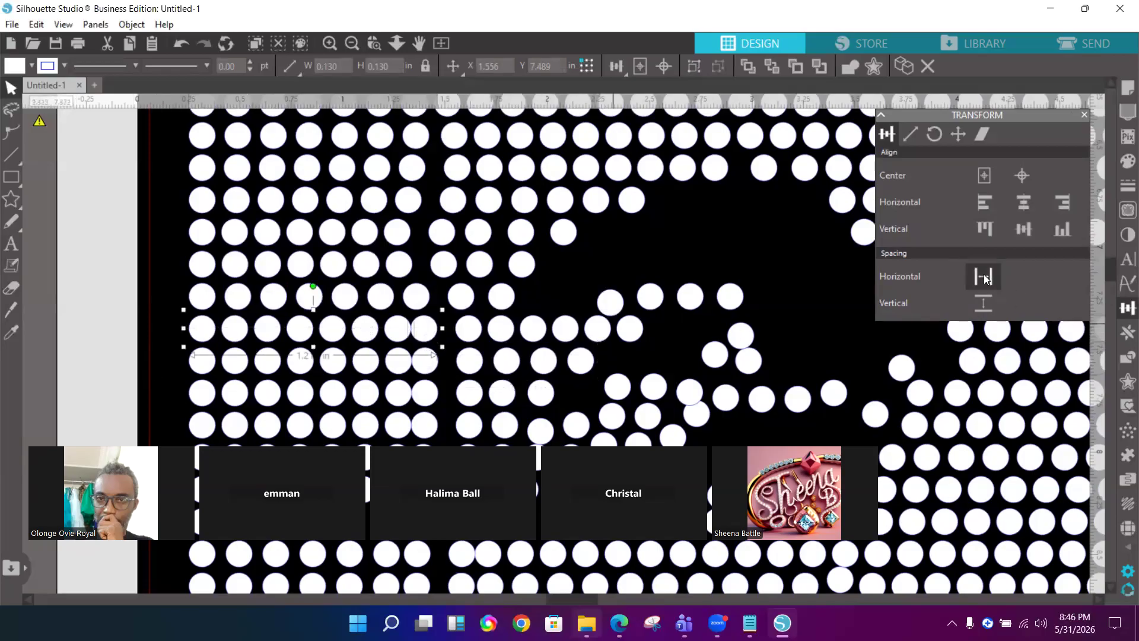
left_click(983, 276)
scroll(578, 311, "down", 4)
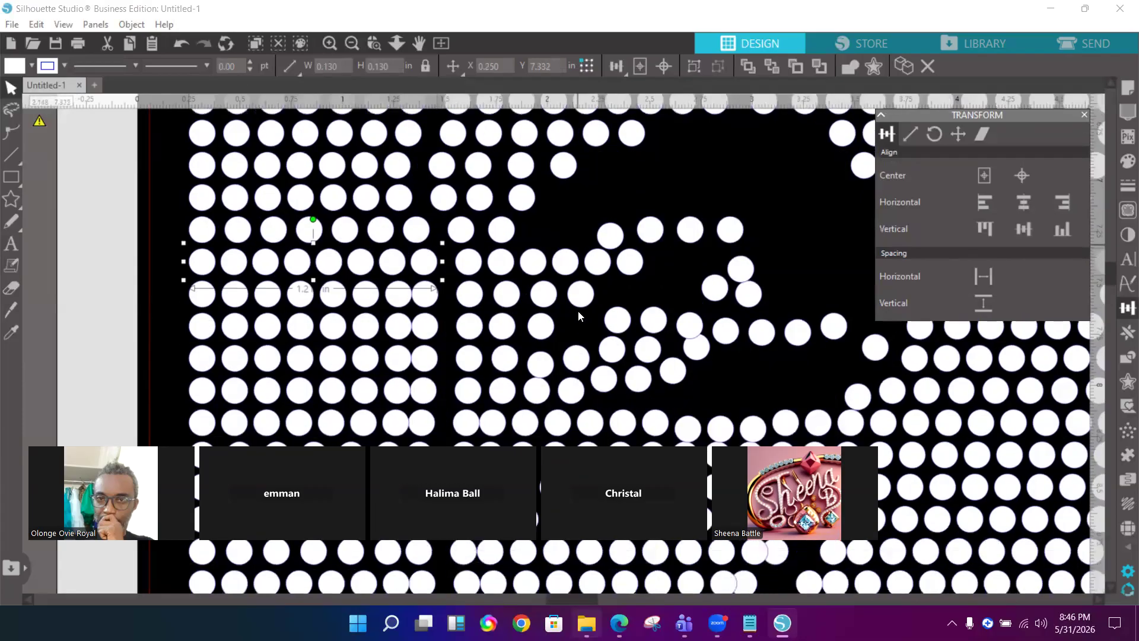
left_click_drag(168, 238, 431, 245)
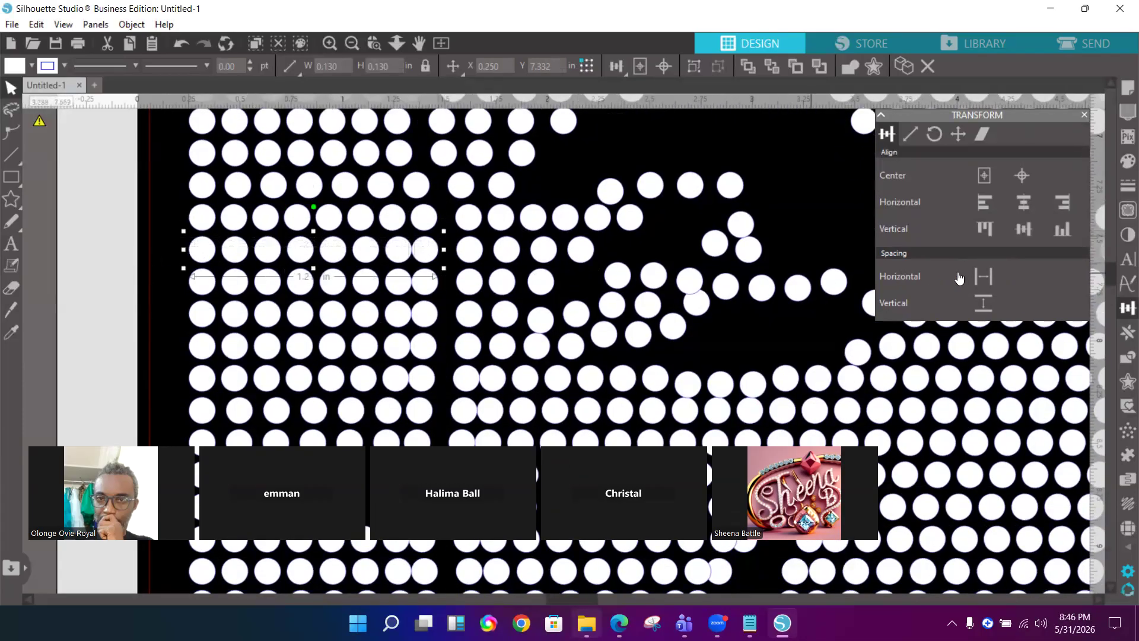
left_click_drag(177, 284, 424, 287)
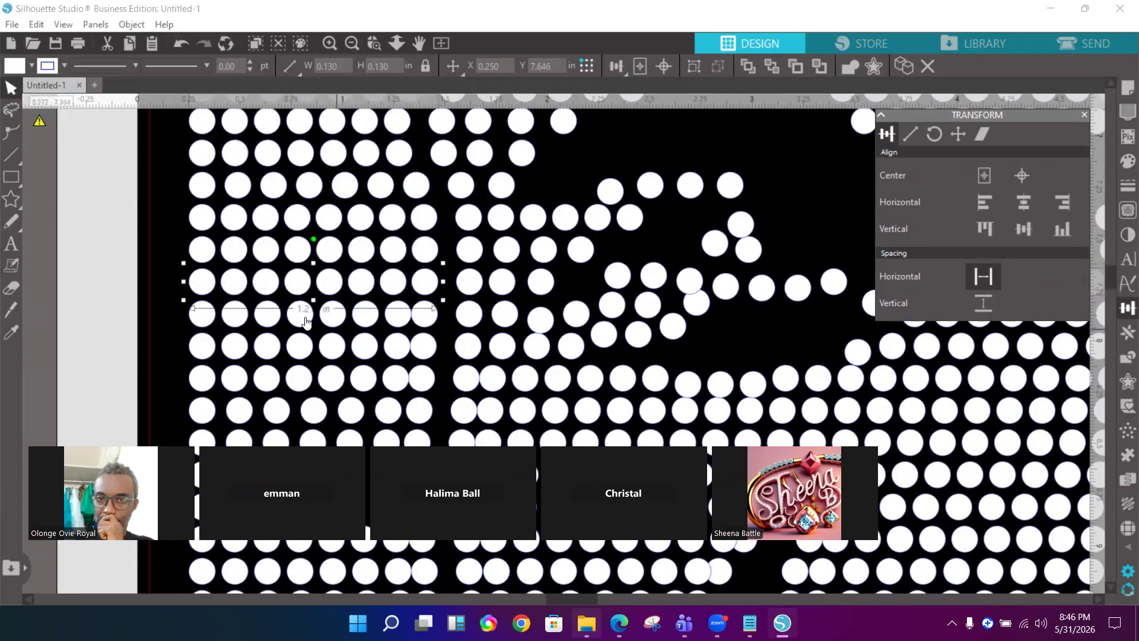
left_click_drag(176, 312, 430, 316)
left_click(990, 270)
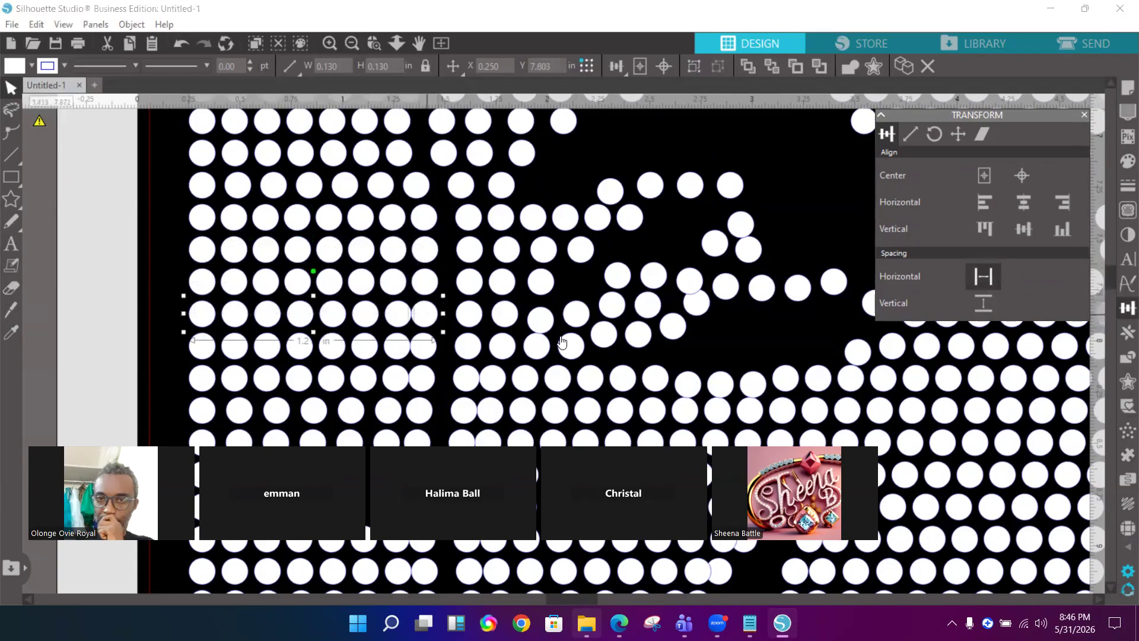
Space the next three left background block rows, at Y 7.960, 8.117 and 8.274, evenly horizontally
left_click(168, 346)
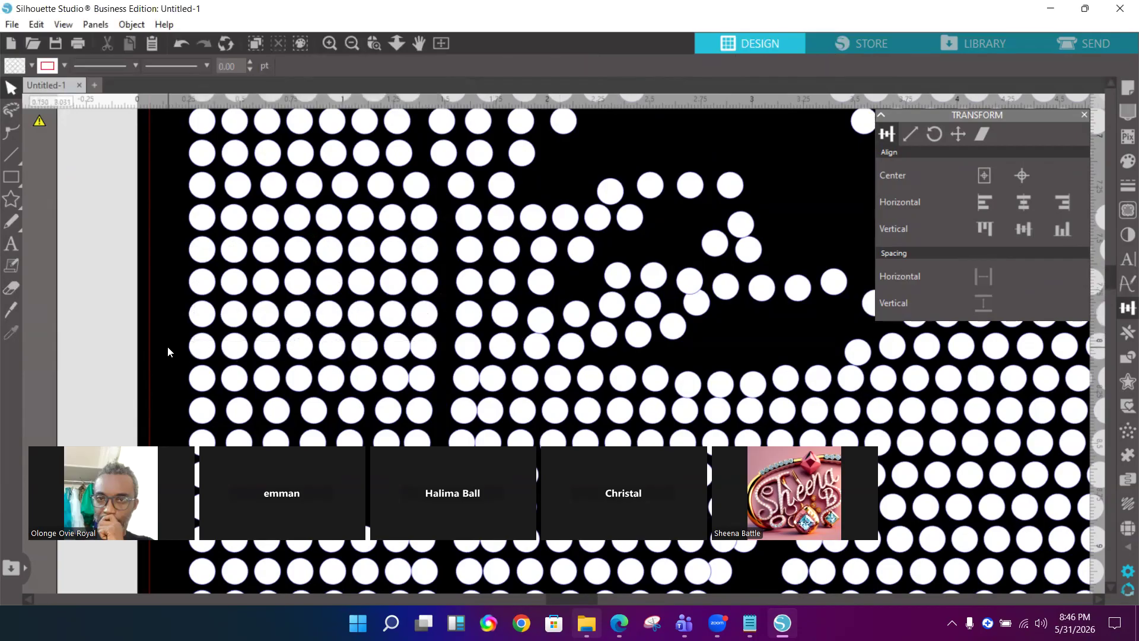
left_click_drag(181, 327, 446, 360)
left_click(980, 275)
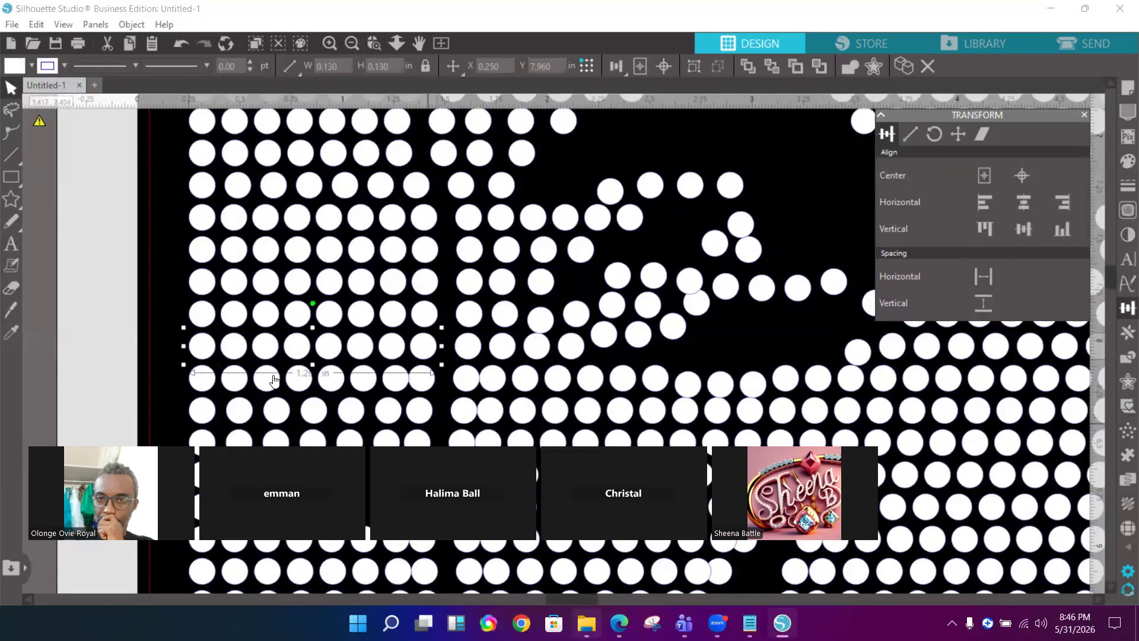
left_click_drag(175, 378, 425, 384)
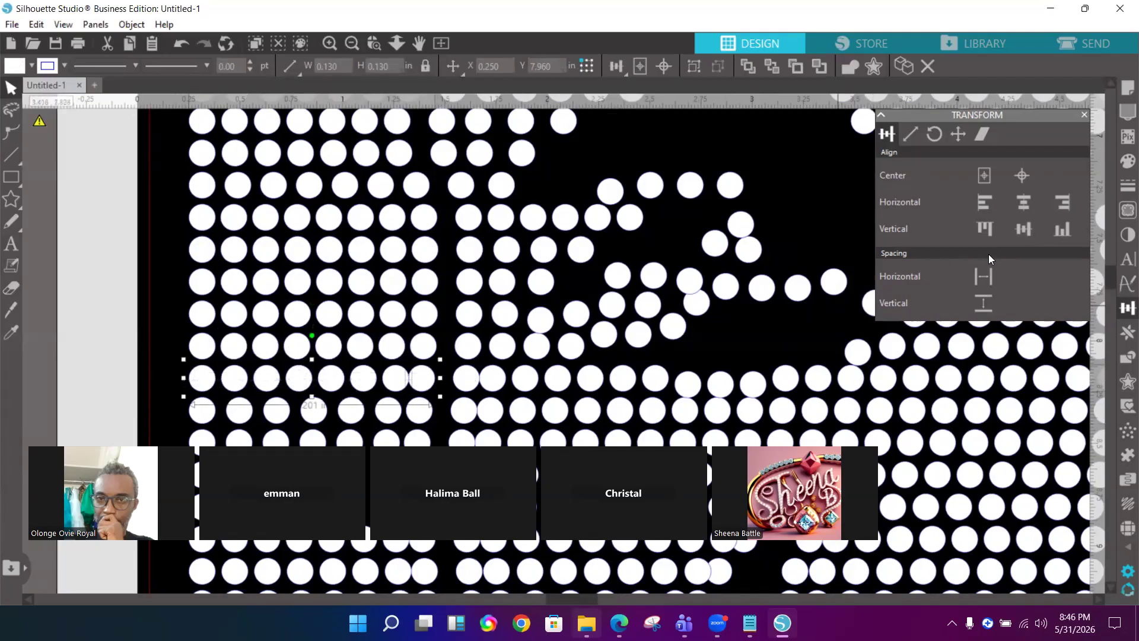
left_click(992, 273)
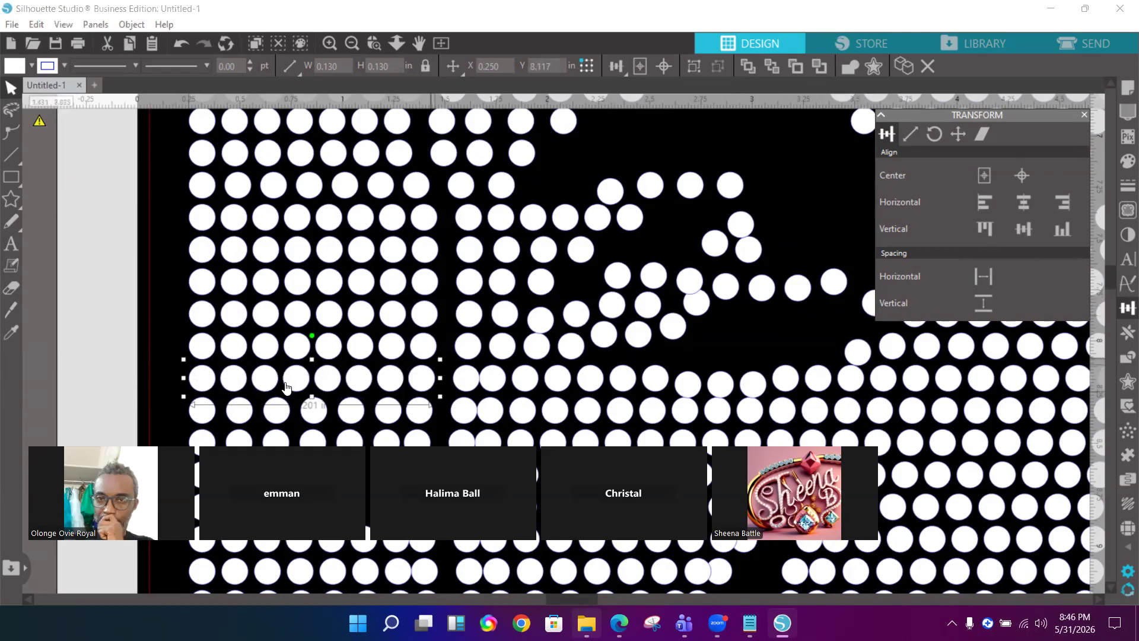
left_click_drag(169, 406, 439, 414)
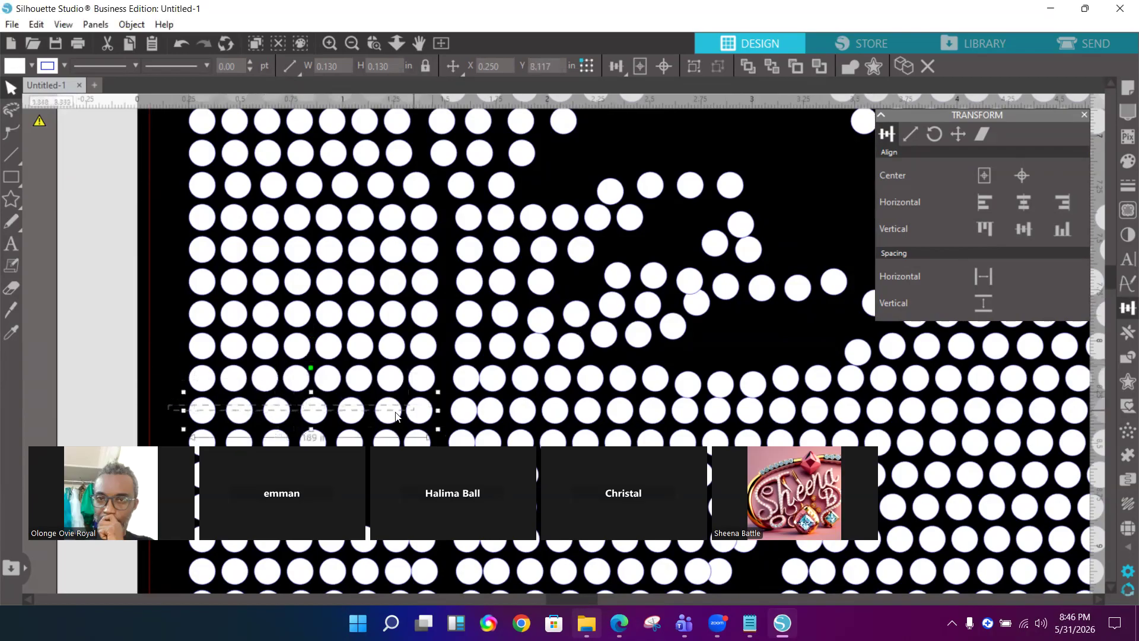
left_click(977, 275)
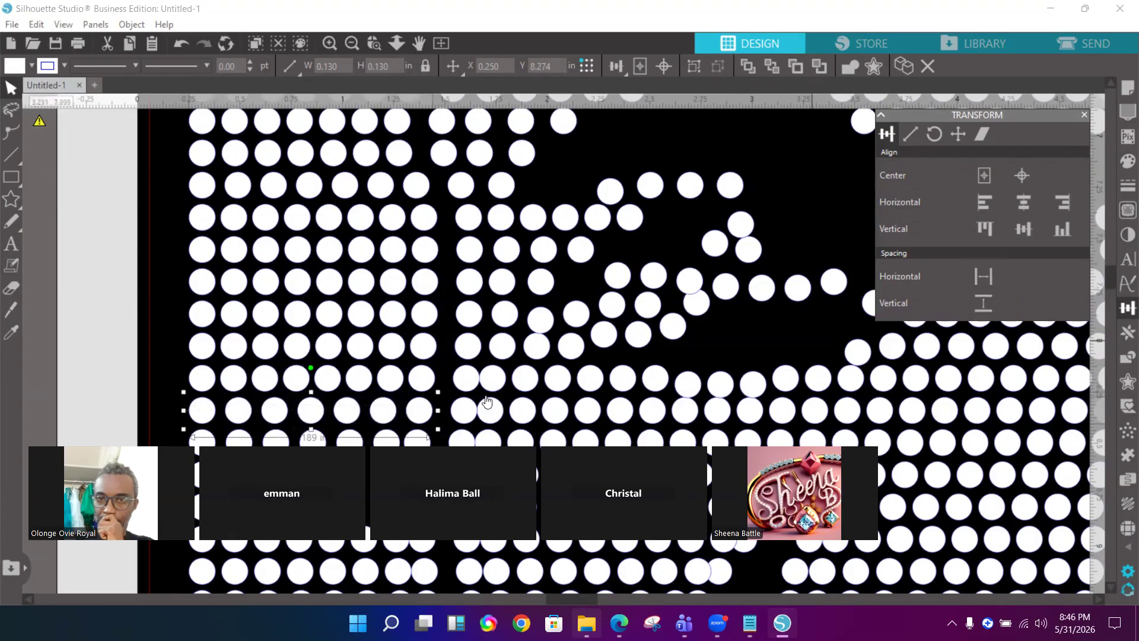
Space the row directly beneath the first eye, at Y 8.117, and the longer row below it, at Y 8.274, evenly horizontally
left_click_drag(444, 378, 845, 381)
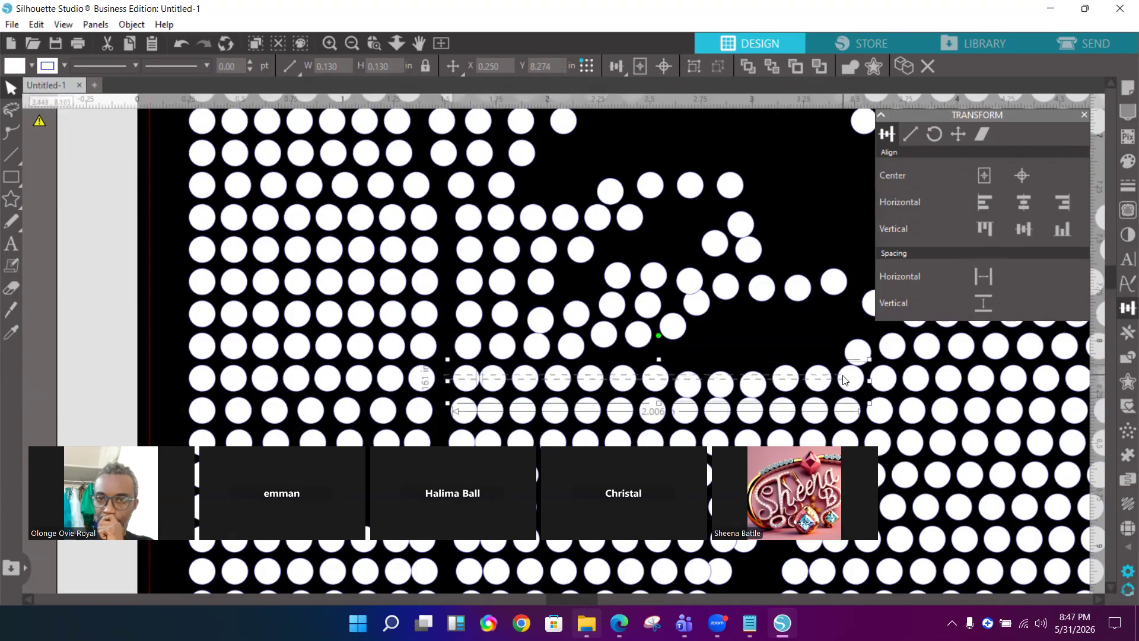
left_click(985, 276)
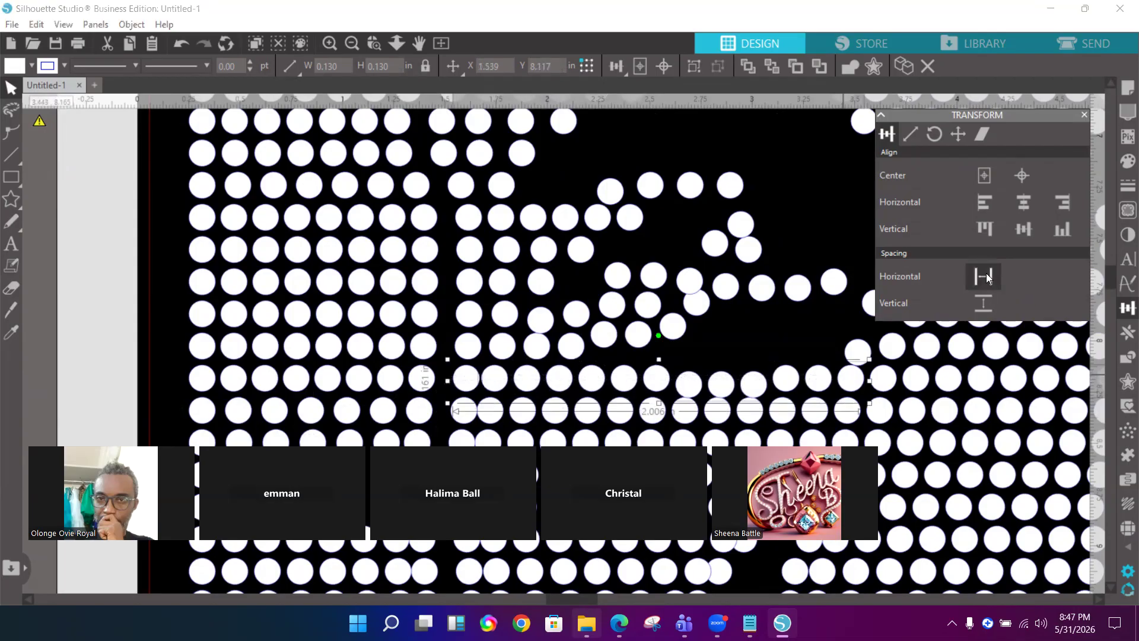
left_click(442, 414)
left_click_drag(550, 417, 1070, 414)
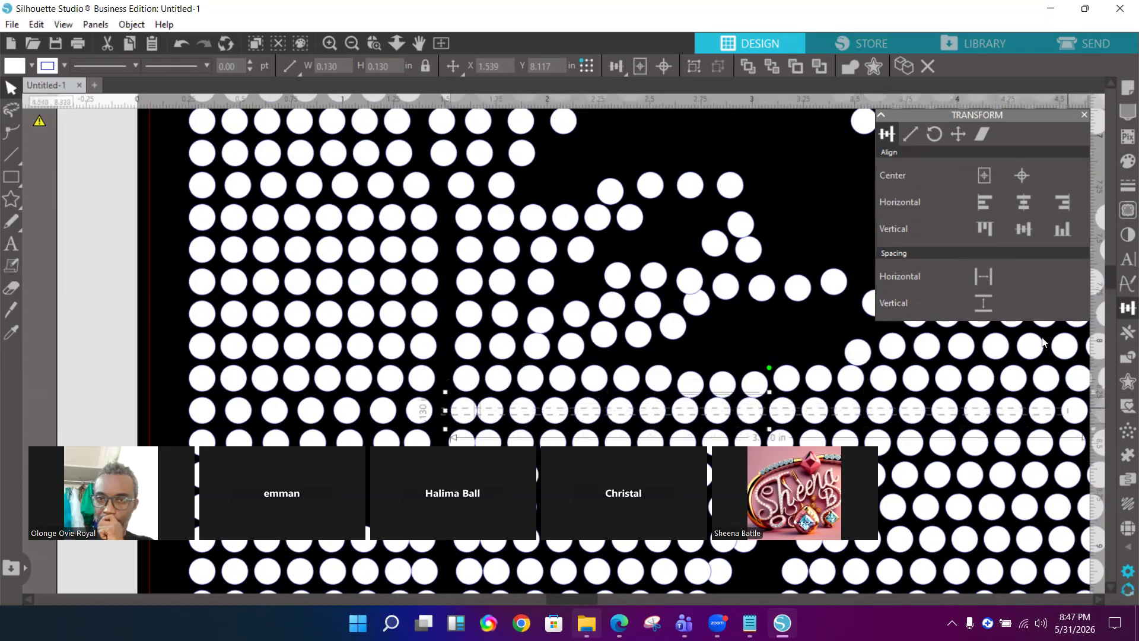
left_click(983, 276)
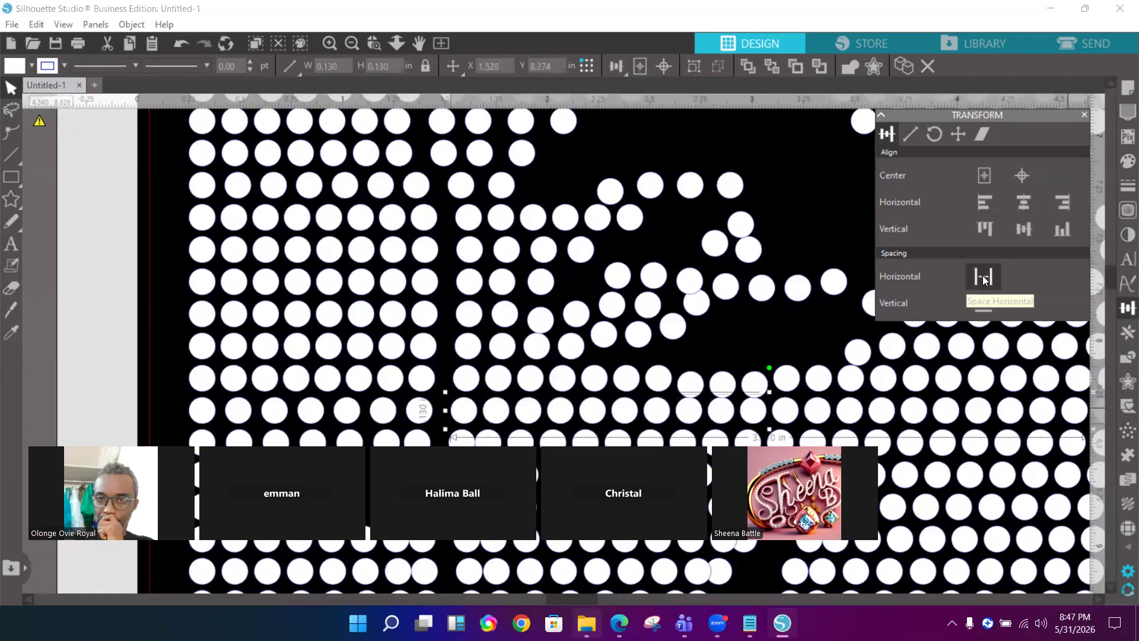
Space the left background block's row at Y 8.431 and the adjoining row across the gap, starting at X 1.518, evenly horizontally
scroll(605, 261, "down", 3)
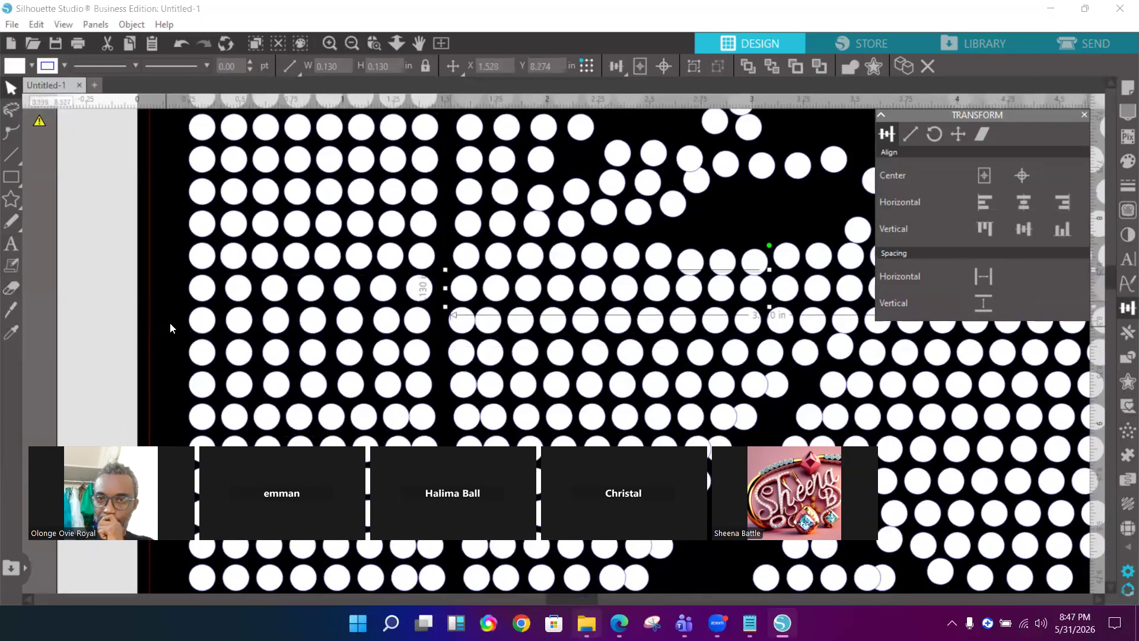
left_click_drag(179, 298, 444, 343)
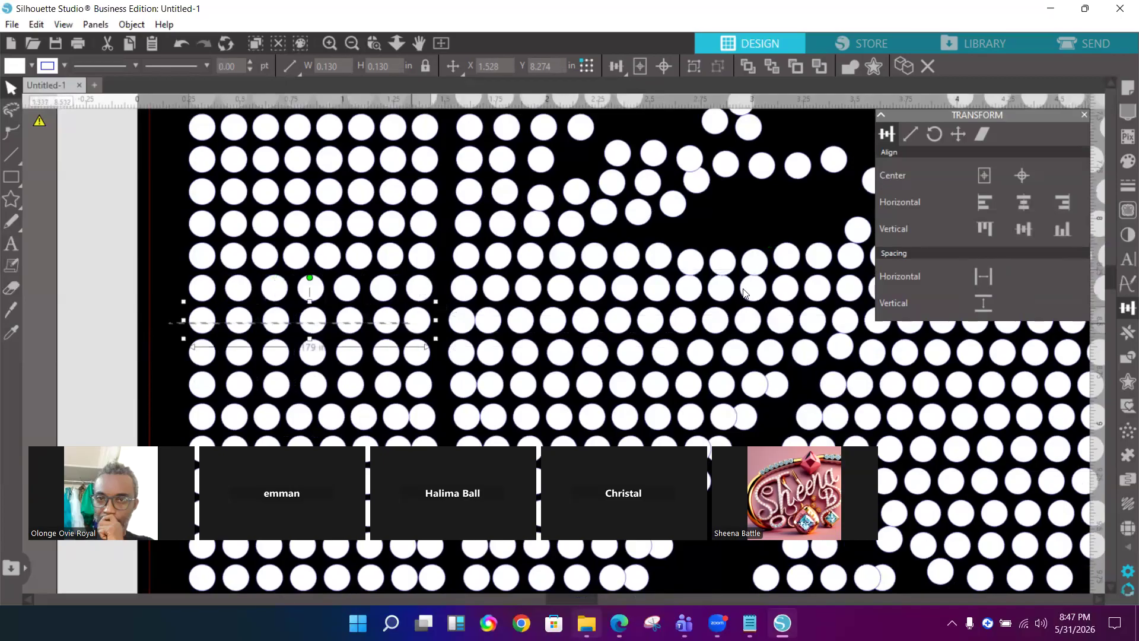
left_click(983, 276)
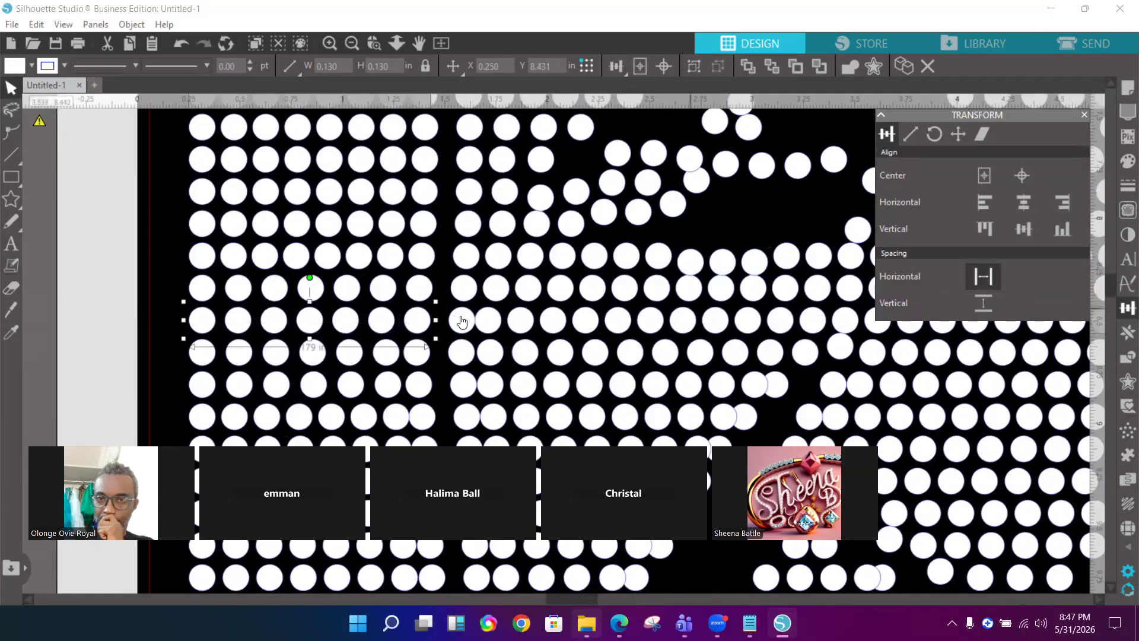
left_click_drag(442, 322, 821, 323)
left_click(983, 276)
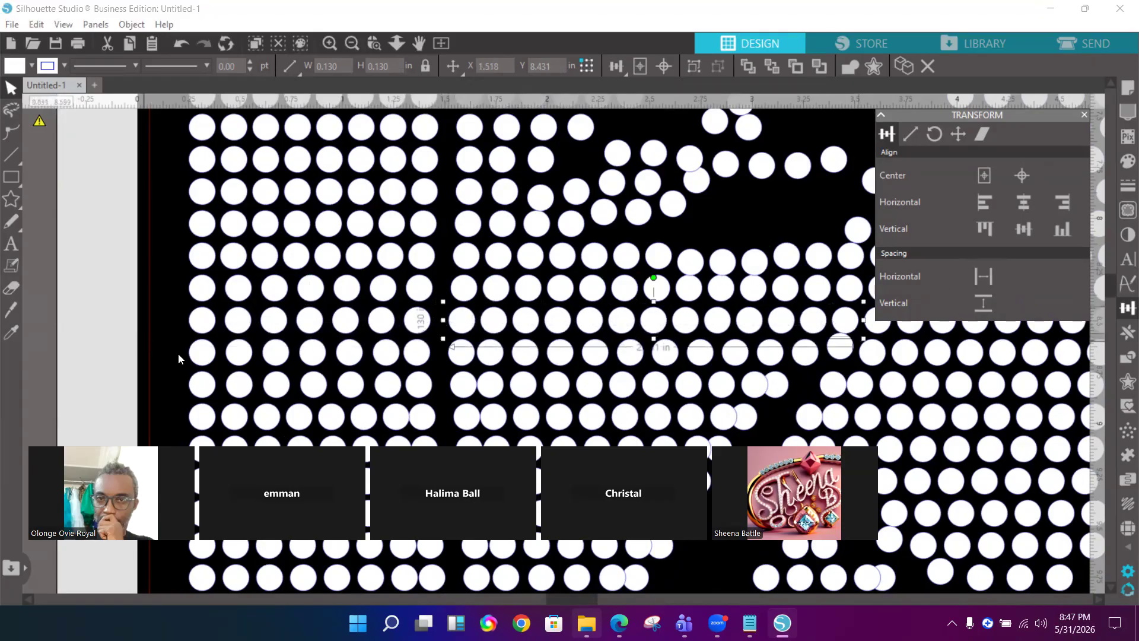
Space the seven-circle left block row at Y 8.588 and the adjoining eleven-circle row across the gap evenly horizontally
left_click_drag(172, 353, 417, 354)
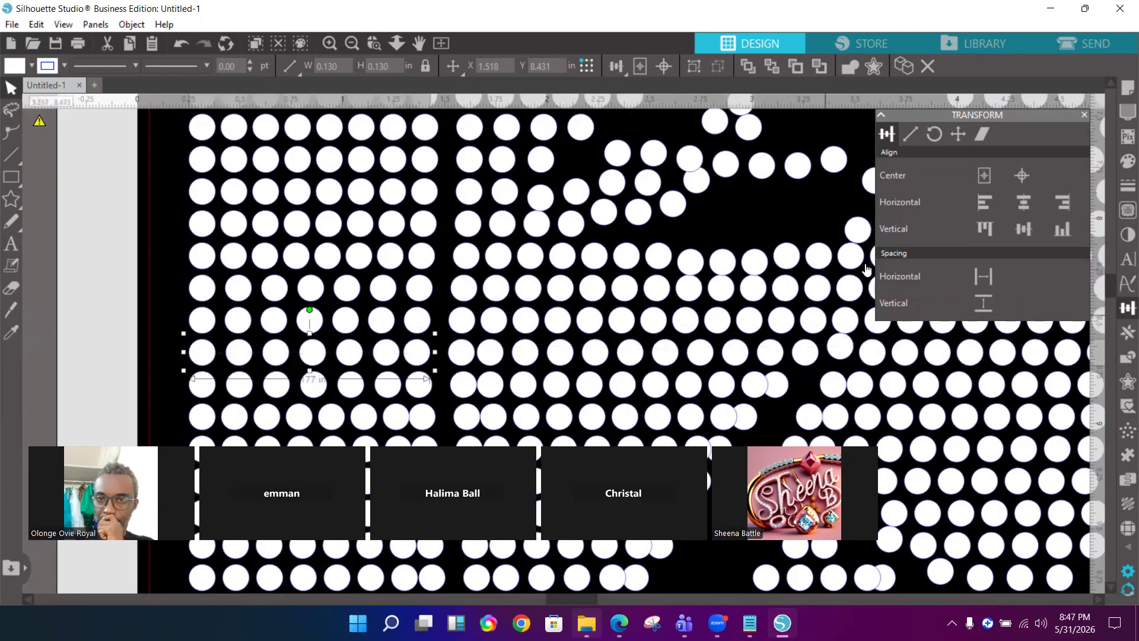
left_click(983, 277)
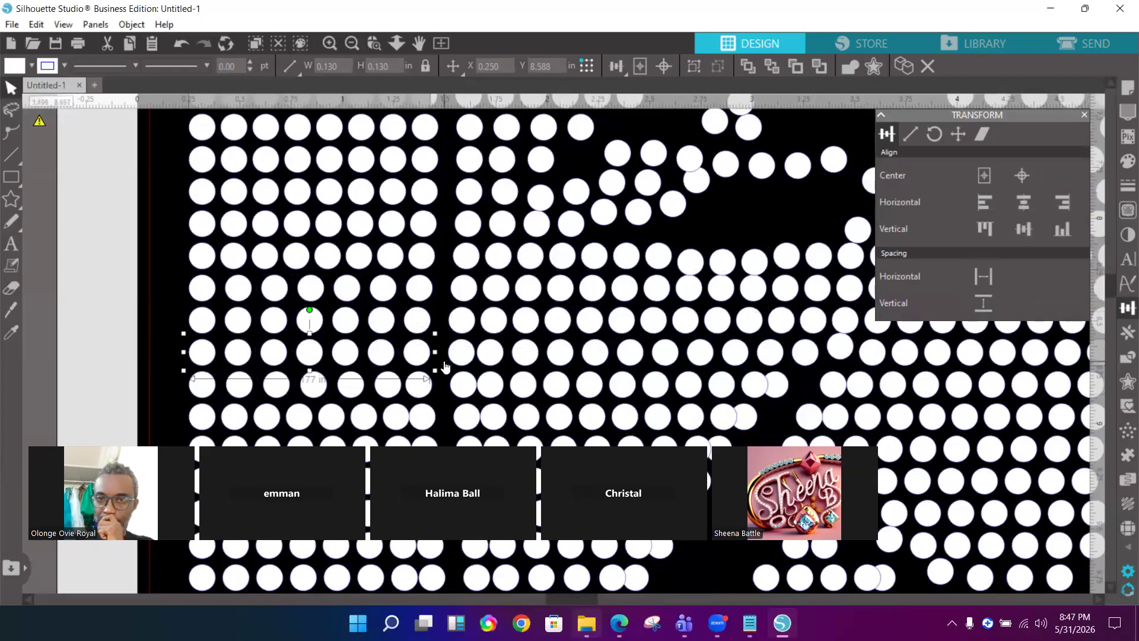
left_click(440, 360)
left_click_drag(439, 354, 814, 360)
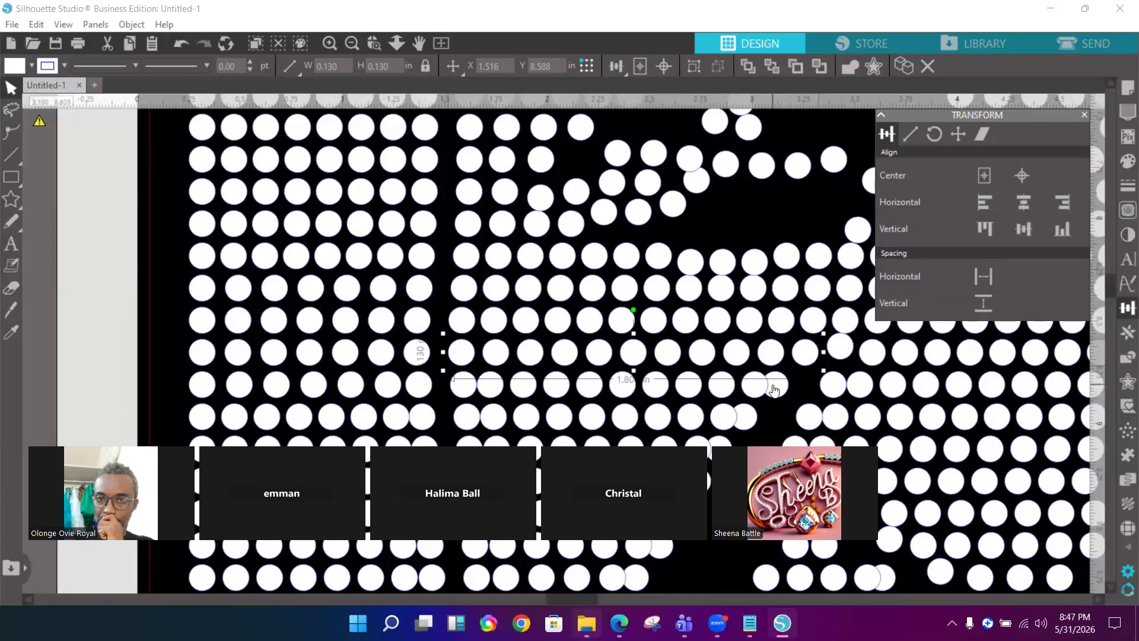
Thin the row at Y 8.745 right of the gap by deleting one circle, and space the remaining ten evenly horizontally
left_click_drag(802, 381, 462, 384)
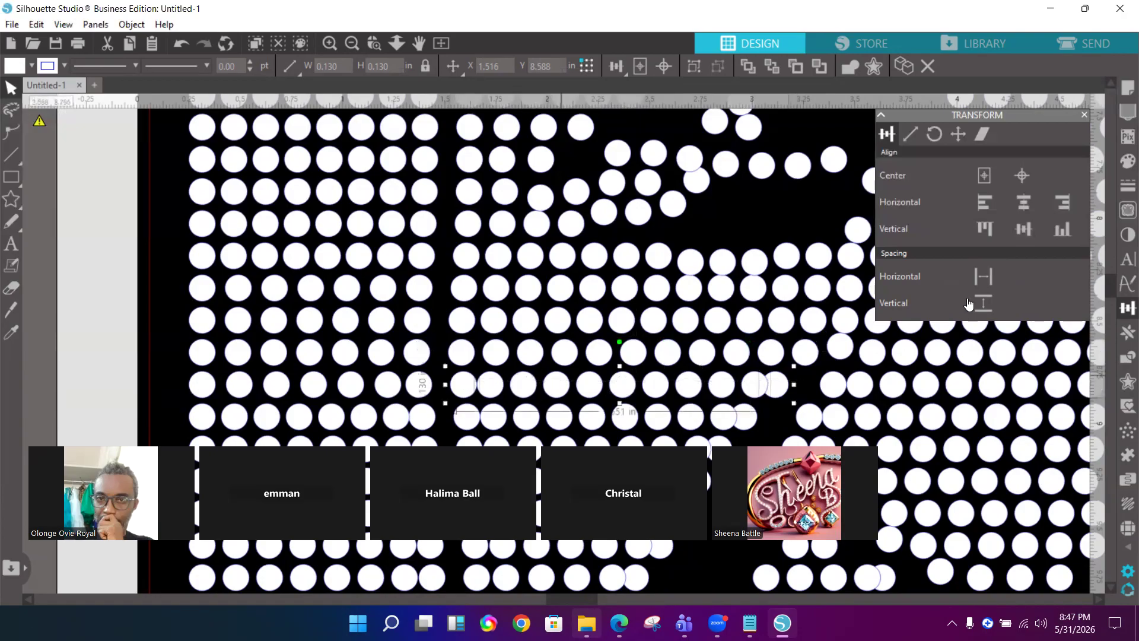
left_click(979, 282)
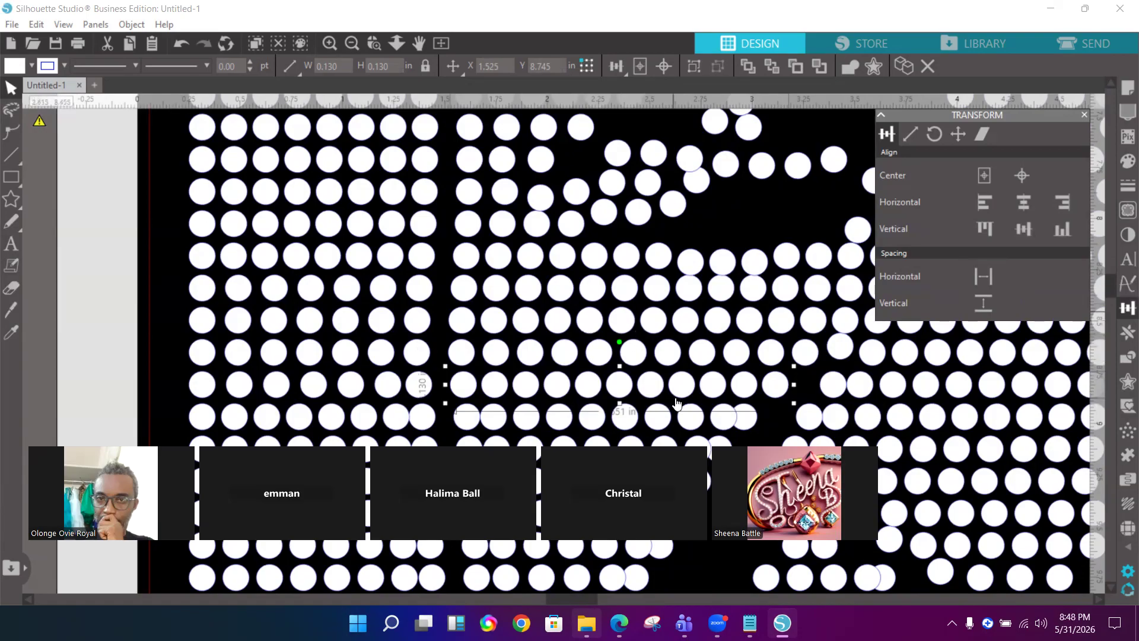
left_click(717, 390)
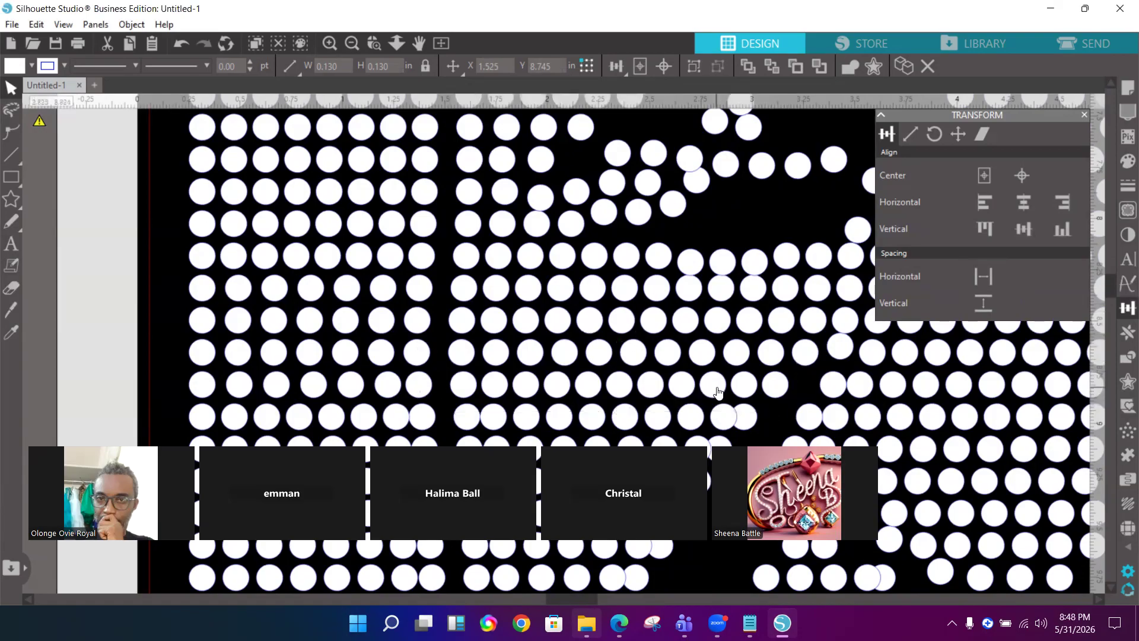
key("Delete")
left_click_drag(806, 382, 462, 385)
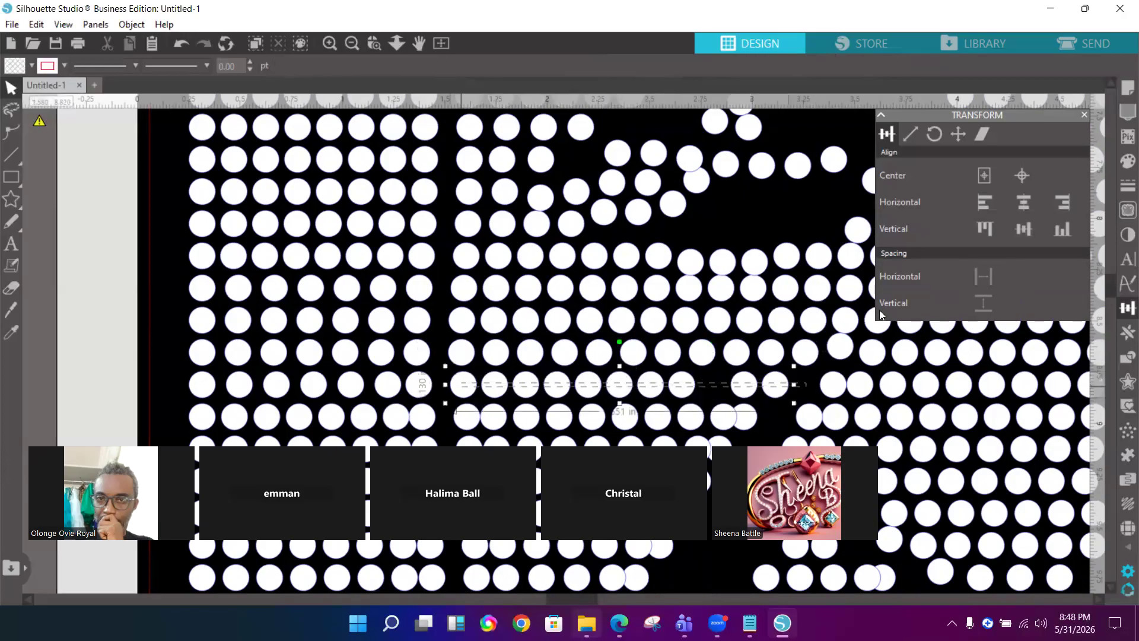
left_click(986, 275)
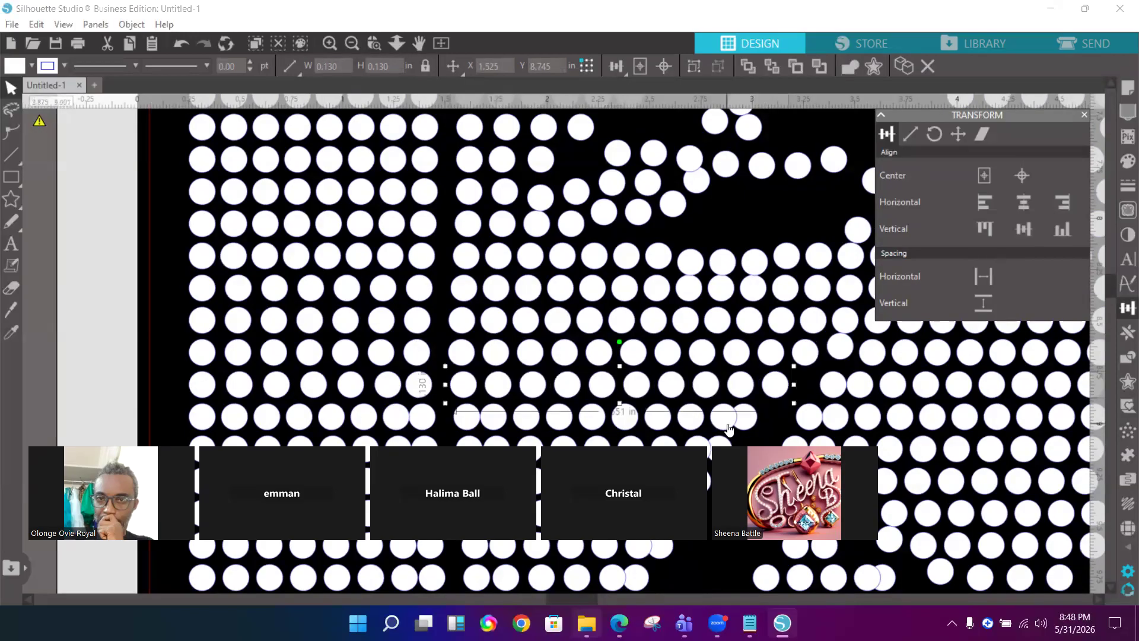
Delete the overlapping circle near the inner end of the row at Y 8.902 right of the gap, and space the remaining circles evenly horizontally
left_click_drag(729, 428, 754, 428)
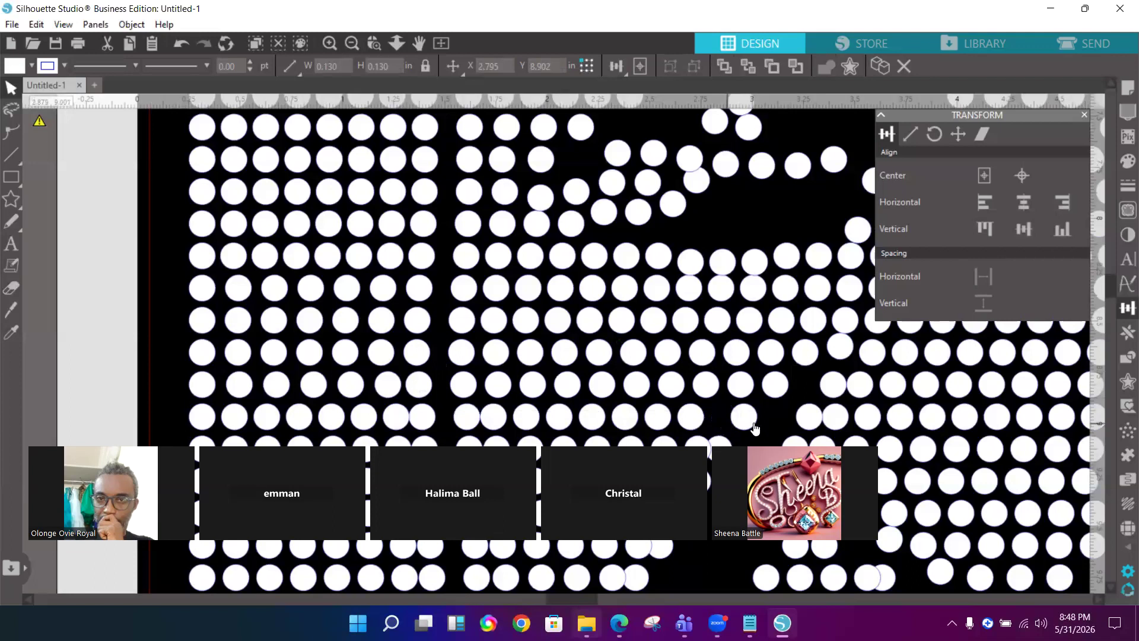
left_click_drag(586, 417, 463, 417)
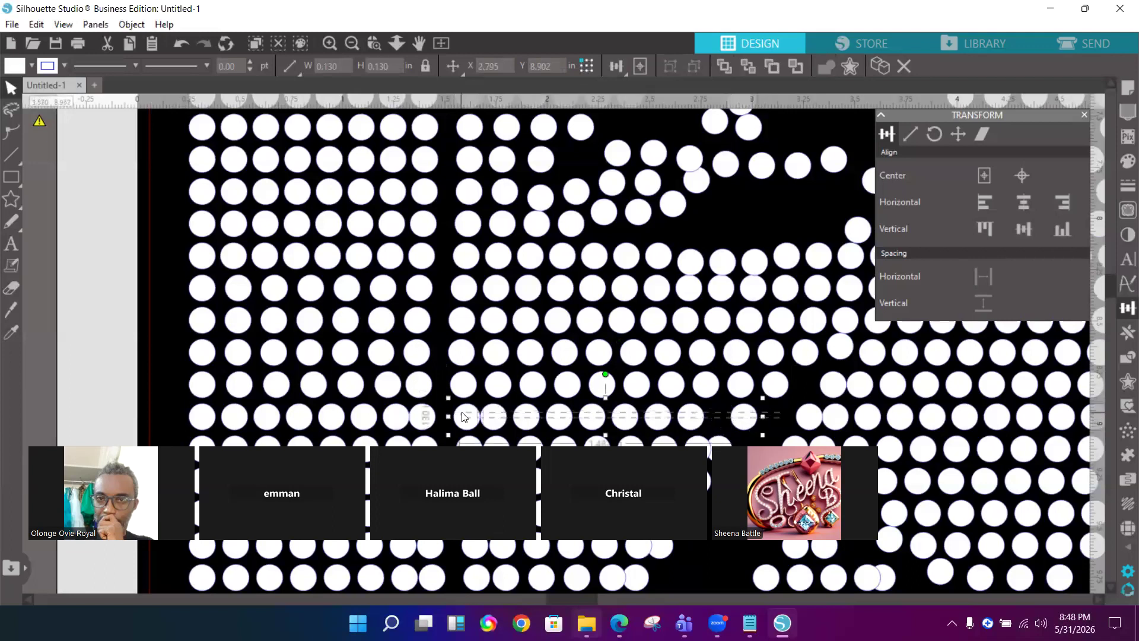
left_click(983, 274)
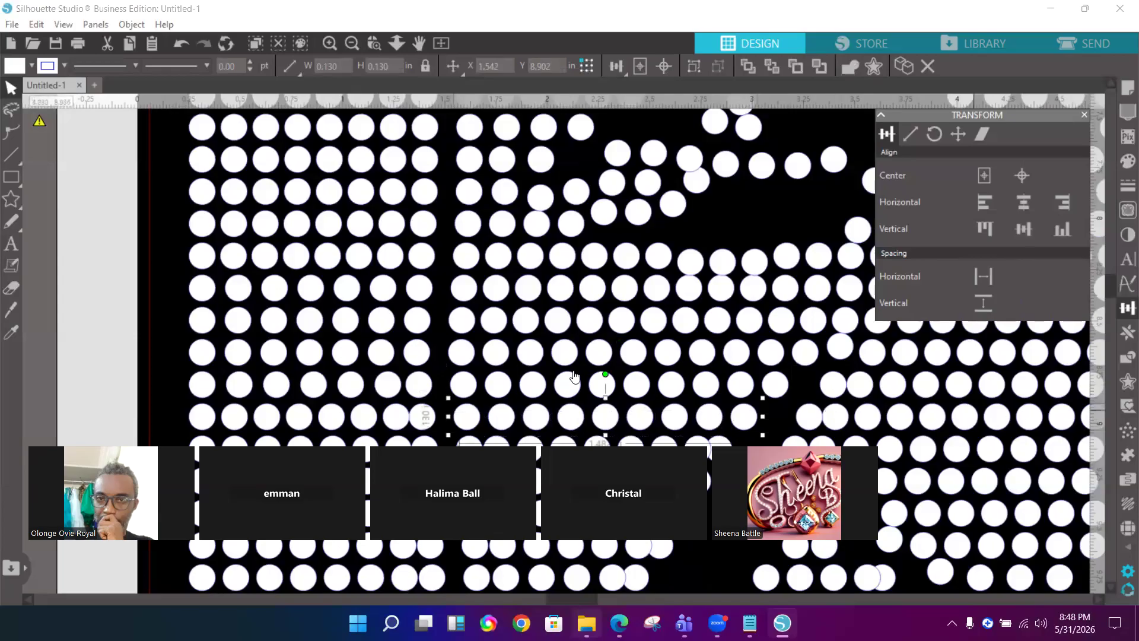
Space the two eight-circle rows of the left background block at Y 8.902 and 9.059 evenly horizontally
left_click_drag(173, 416, 418, 419)
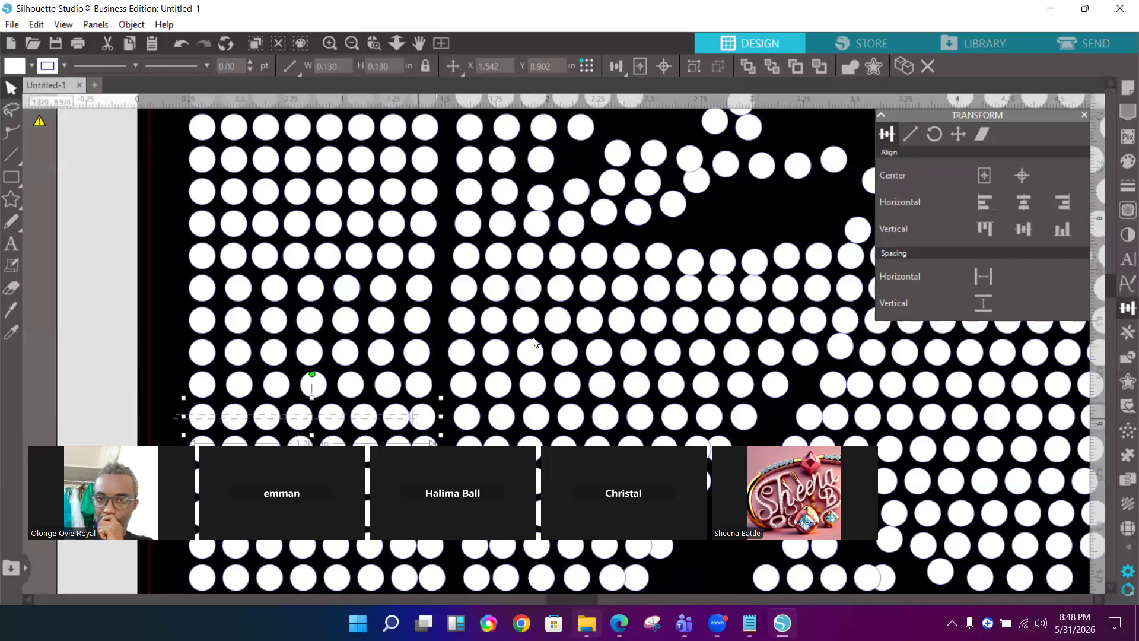
left_click(983, 276)
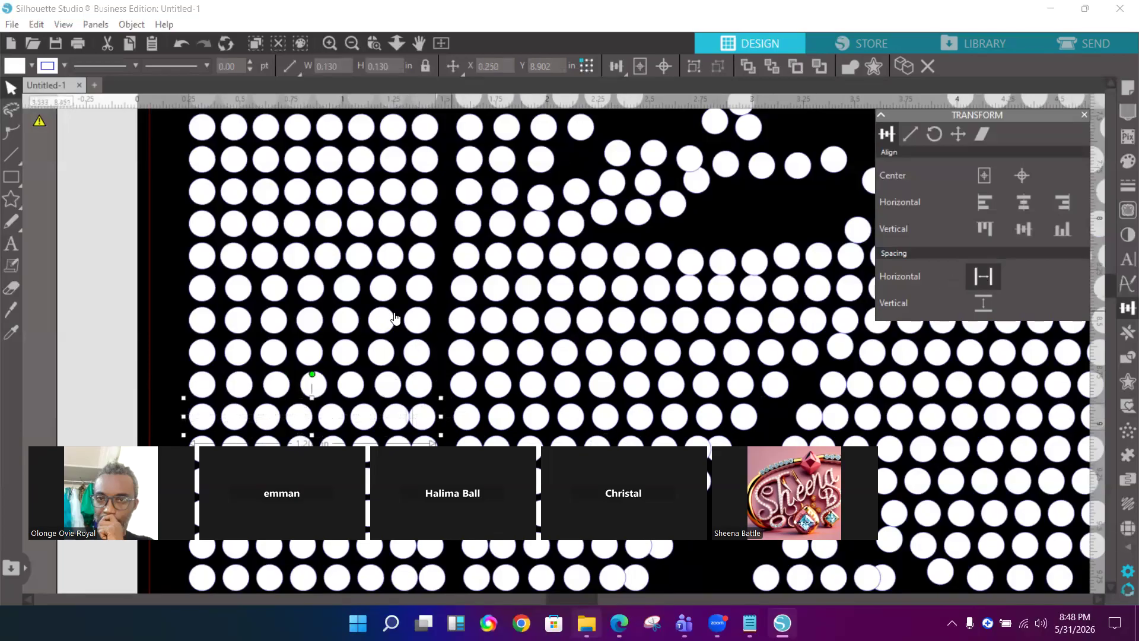
scroll(395, 319, "down", 3)
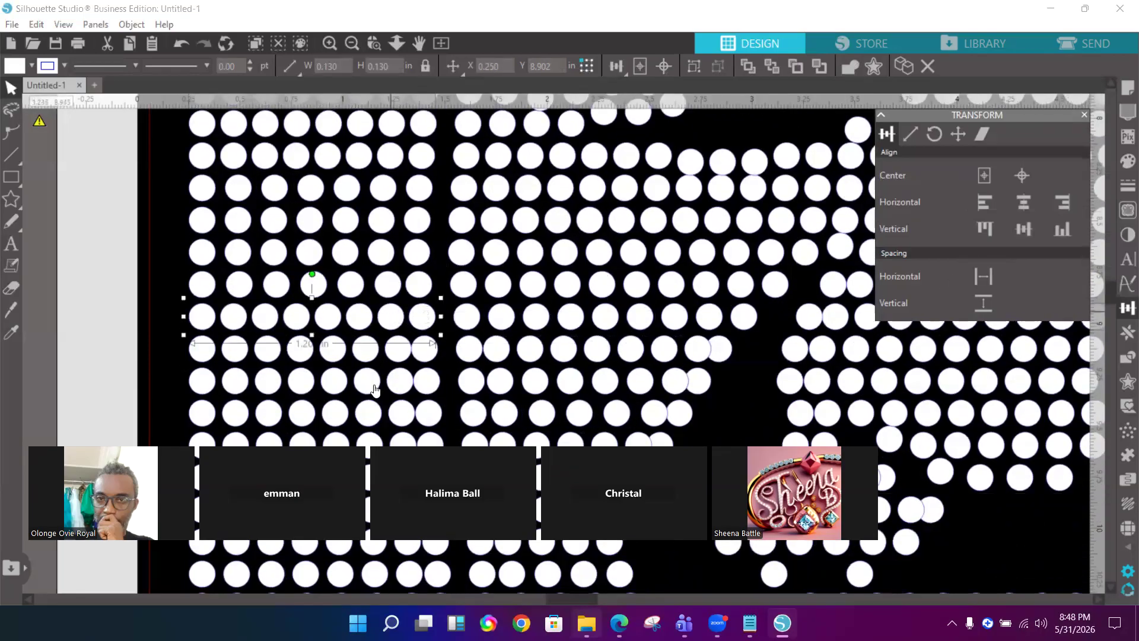
left_click_drag(177, 354, 425, 351)
left_click(986, 276)
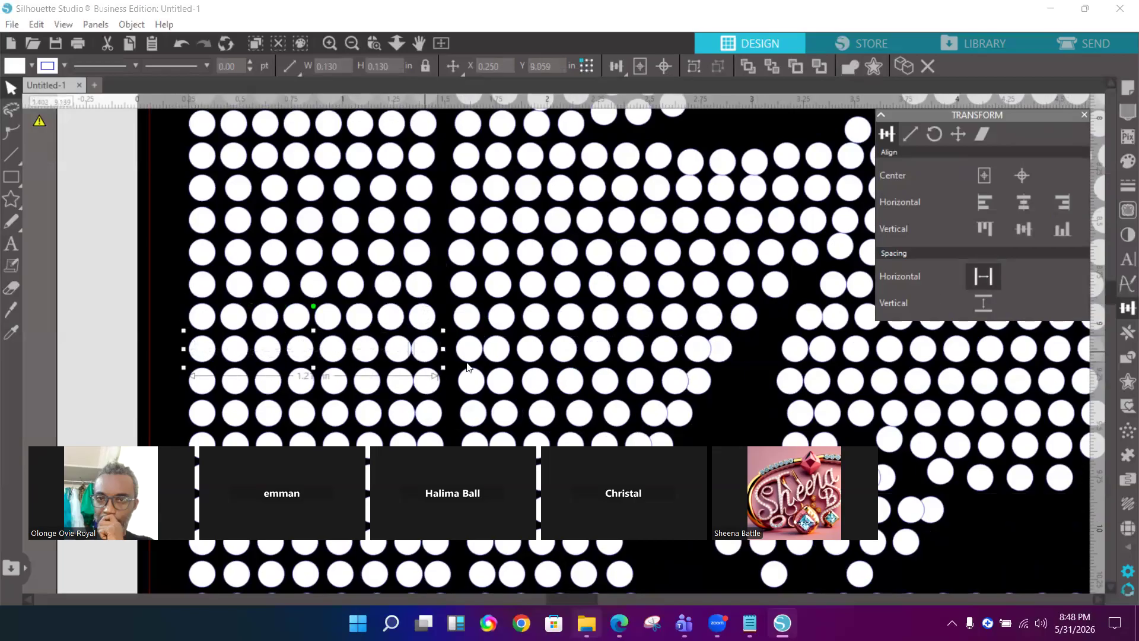
Space the three eight-circle rows of the left background block at Y 9.216, 9.373 and 9.530 evenly horizontally
left_click_drag(172, 390, 429, 392)
left_click(986, 276)
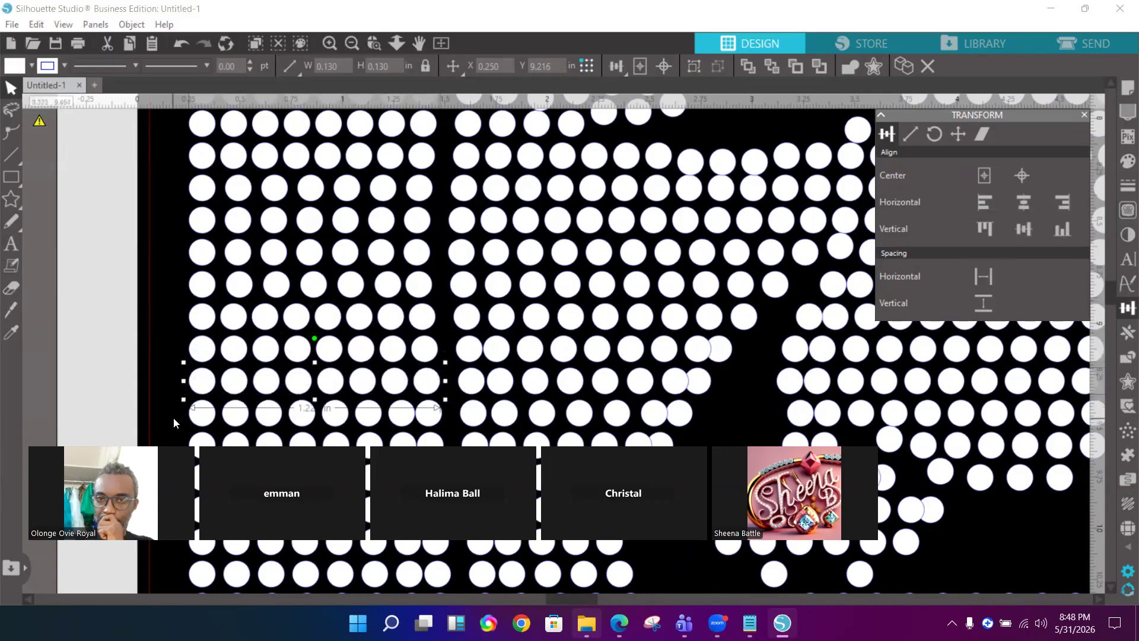
left_click_drag(174, 415, 436, 422)
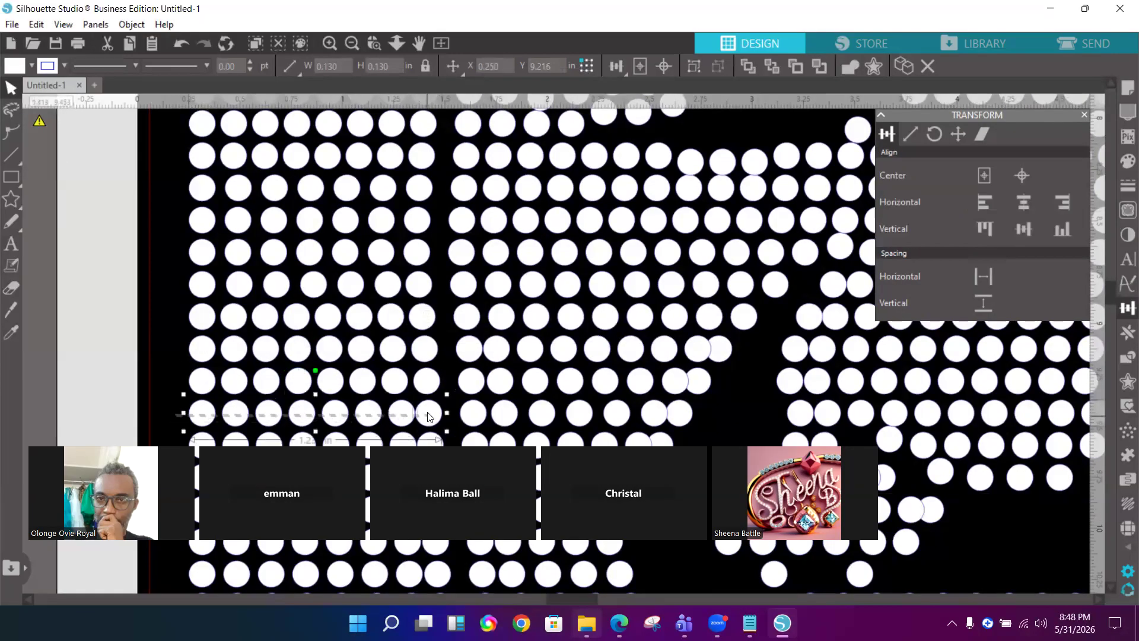
left_click(980, 276)
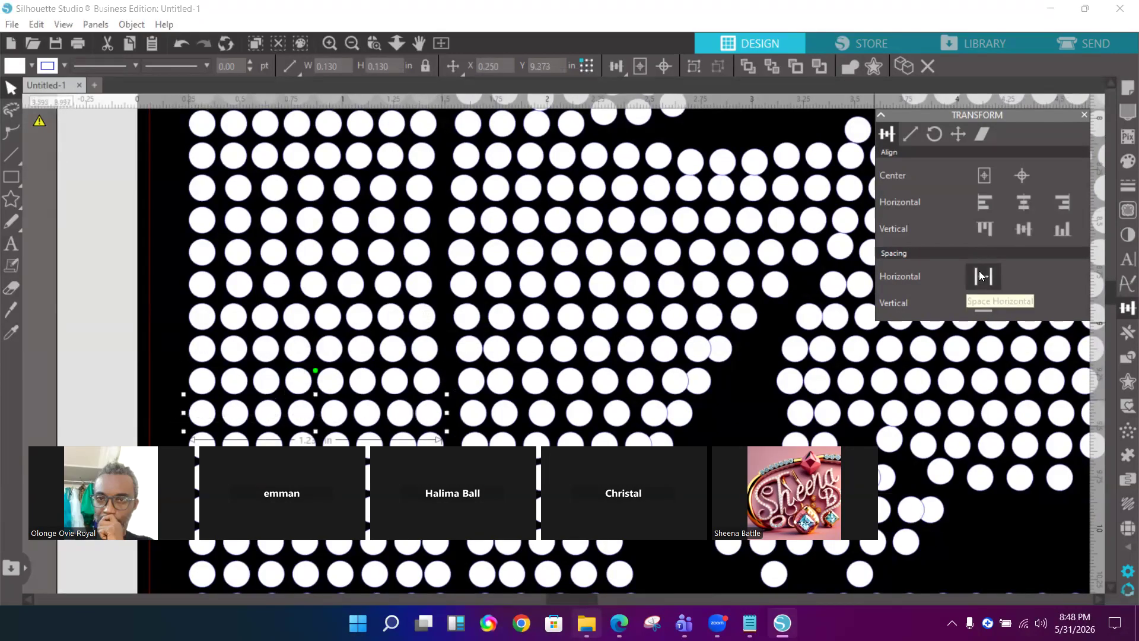
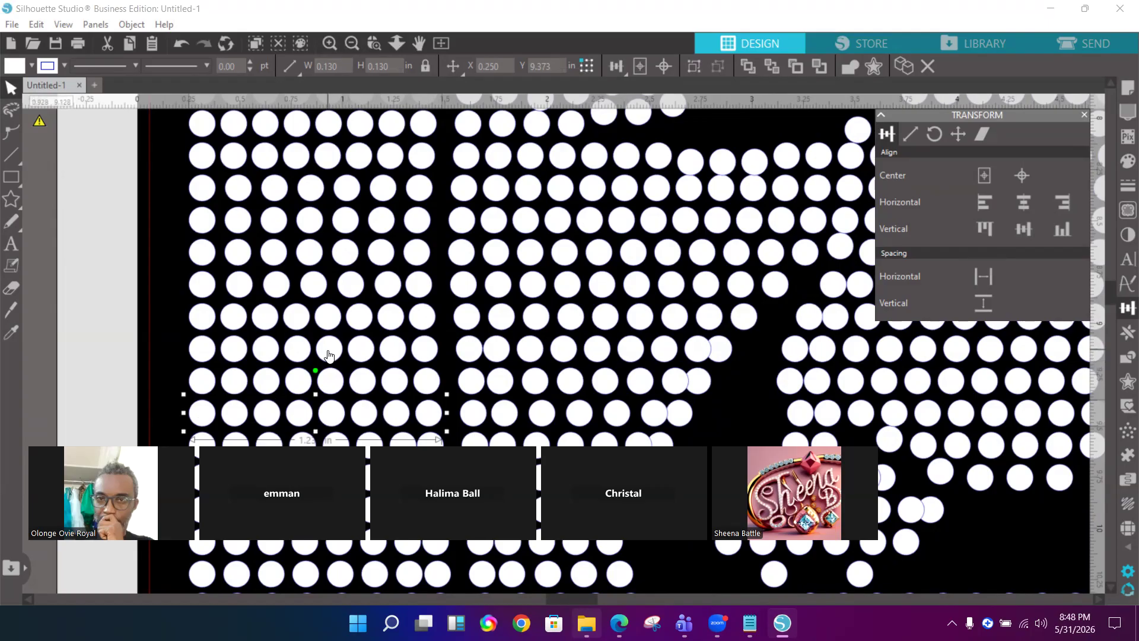
scroll(340, 330, "down", 3)
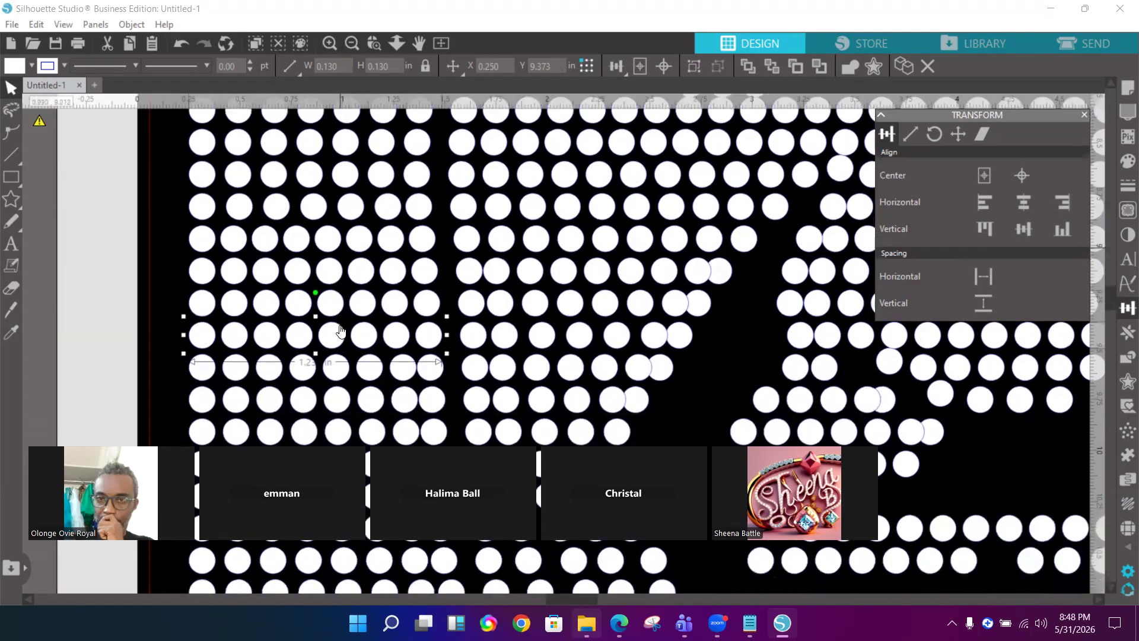
left_click_drag(174, 367, 422, 371)
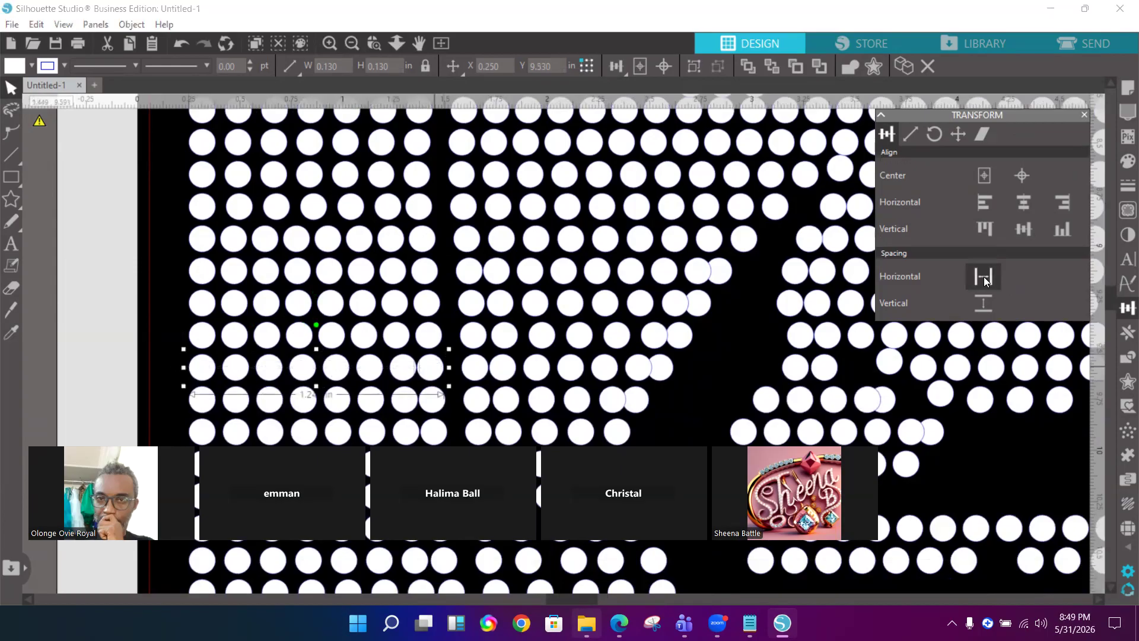
Space the two seven-circle rows right of the gap at Y 9.373 and 9.530 evenly horizontally
left_click_drag(714, 336, 651, 335)
left_click(475, 336, "shift")
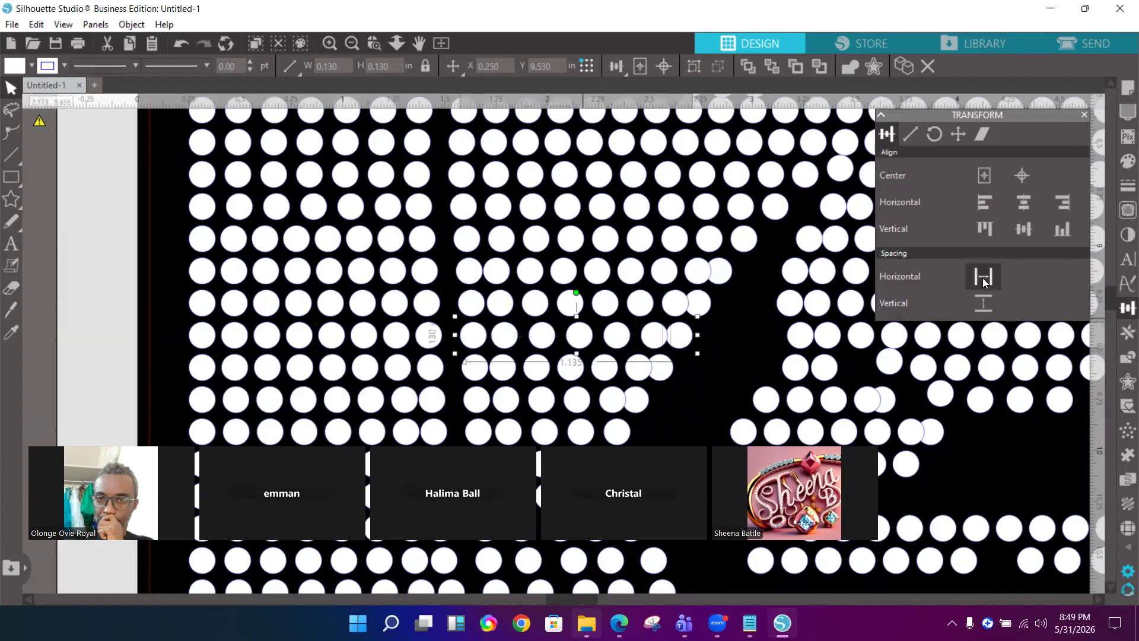
left_click(983, 277)
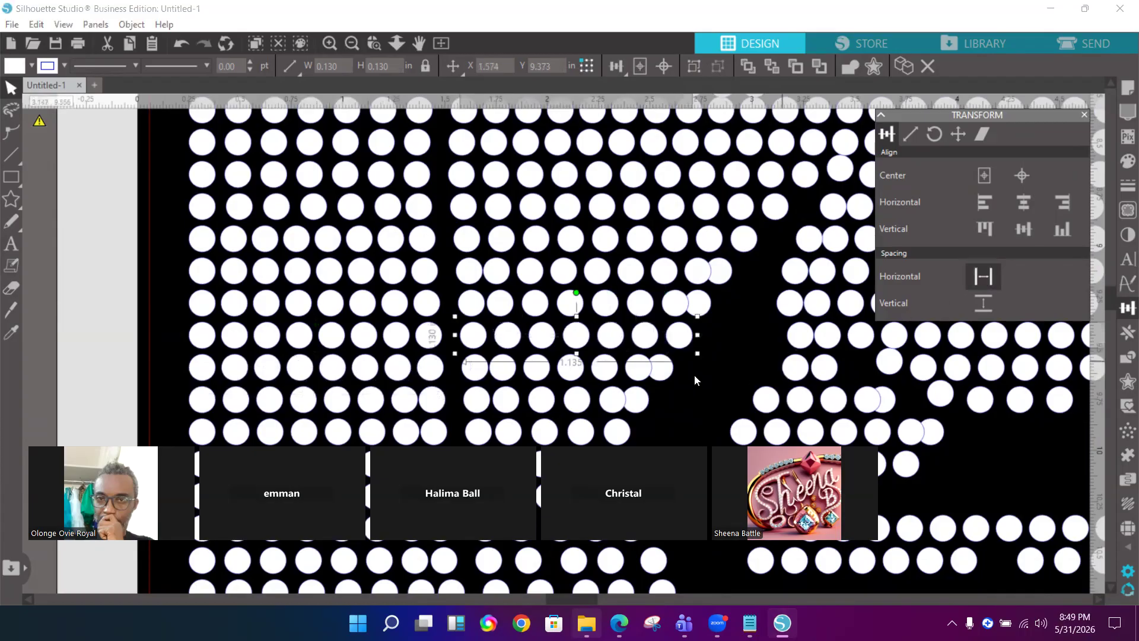
left_click_drag(691, 369, 468, 369)
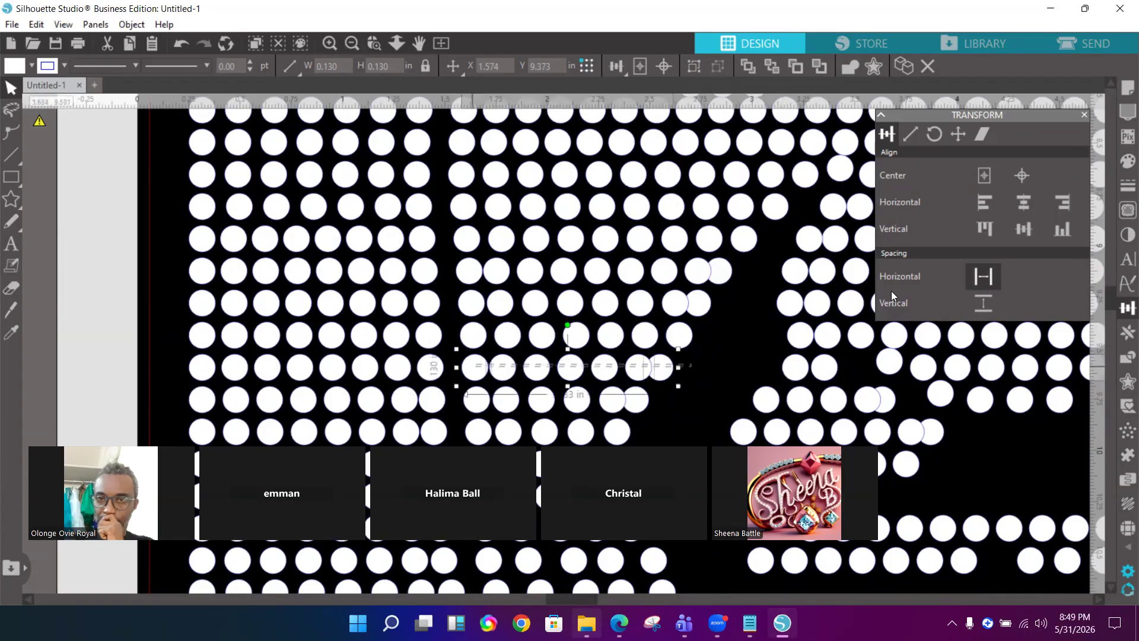
left_click(982, 276)
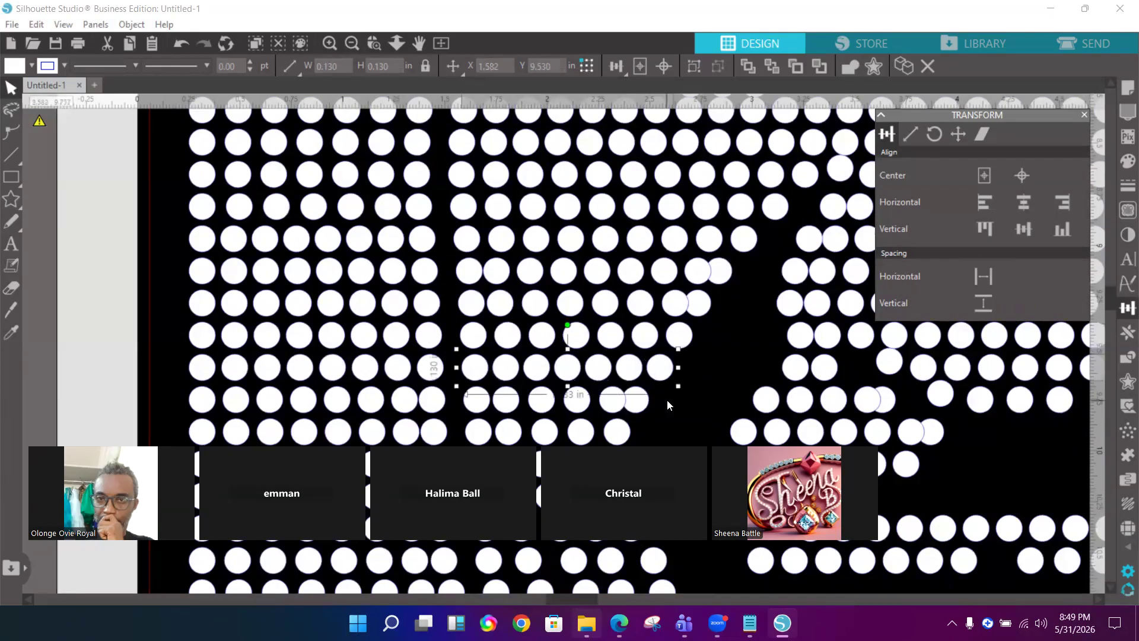
Delete the second-to-last circle in the row at Y 9.530 right of the gap, and space the remaining six evenly horizontally
left_click(633, 377)
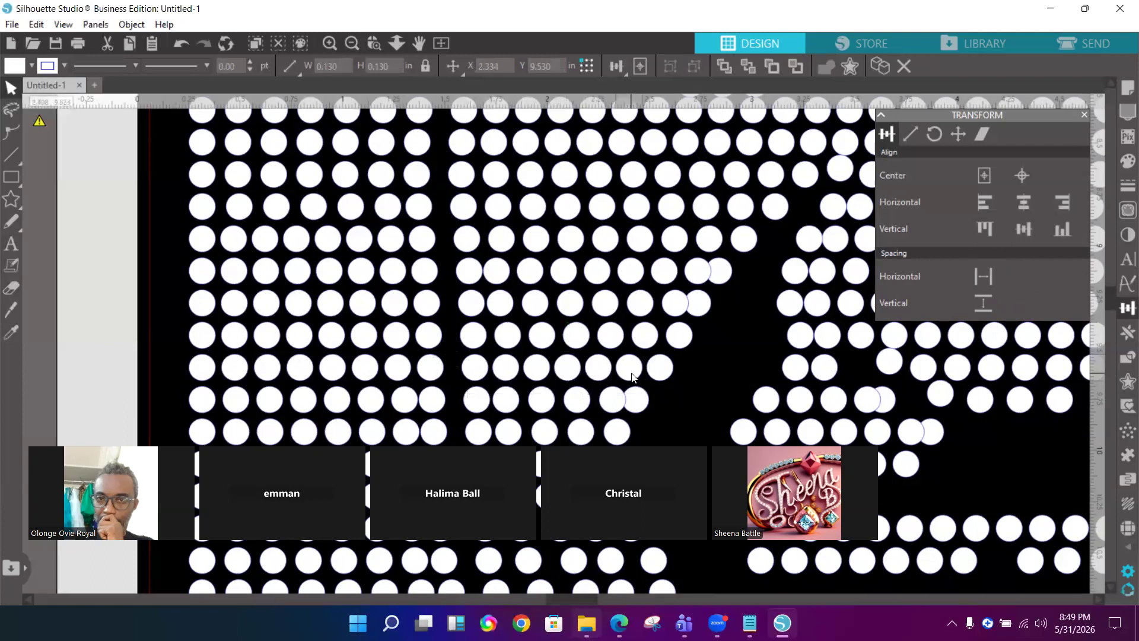
key("Delete")
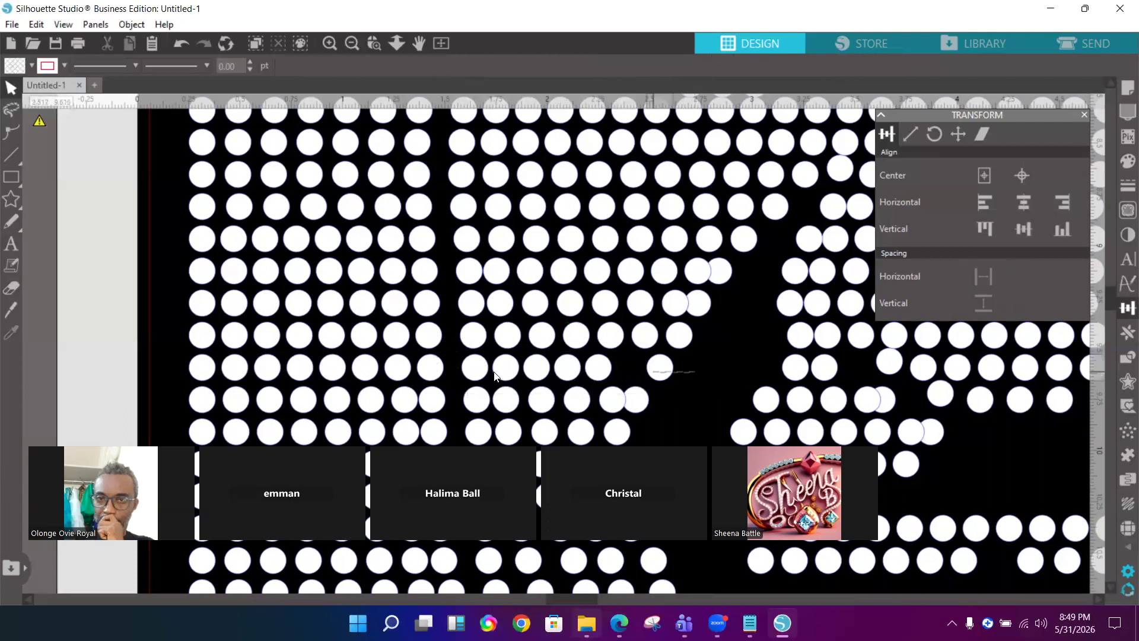
left_click_drag(495, 375, 457, 385)
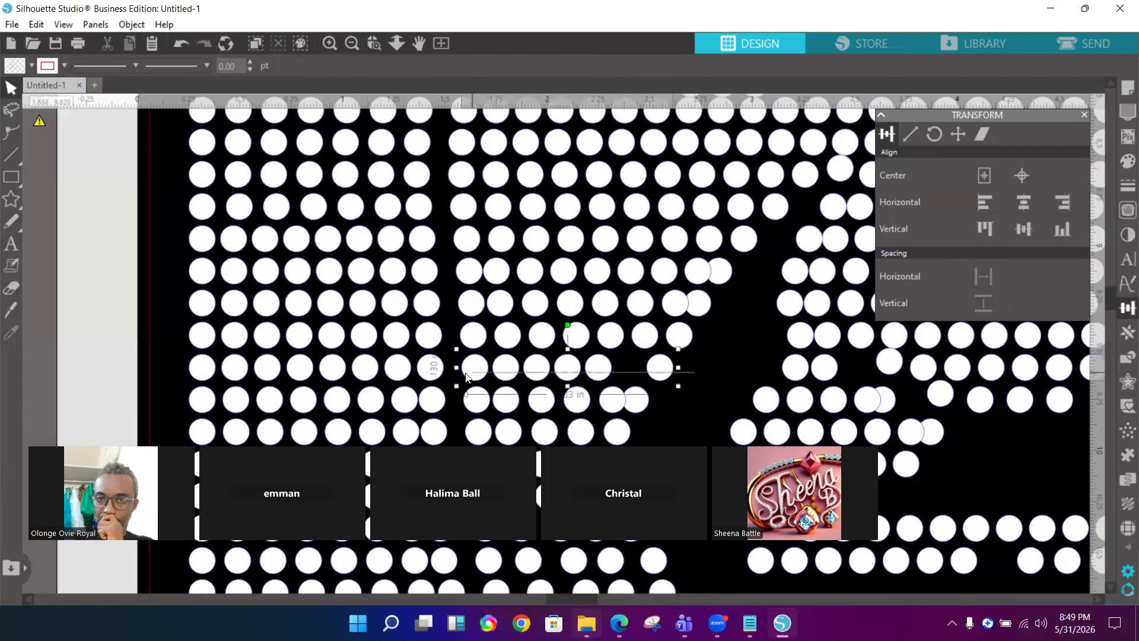
left_click(984, 275)
Space the six-circle row at Y 9.687 and the five-circle row at Y 9.844 right of the gap evenly horizontally
left_click_drag(486, 402, 462, 403)
left_click(984, 275)
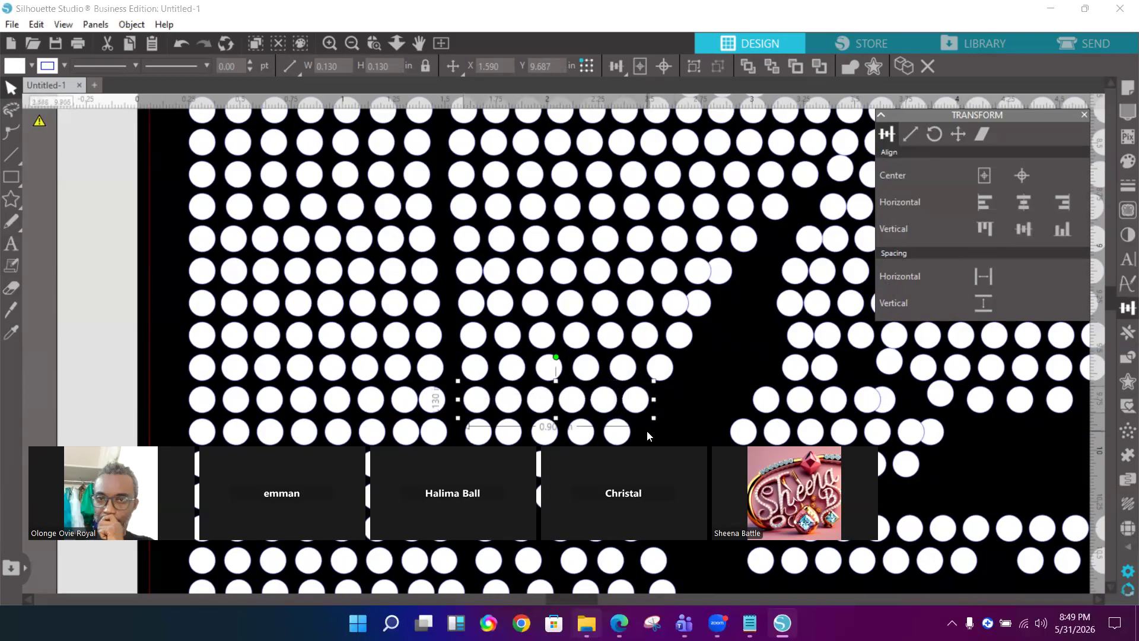
left_click_drag(646, 431, 470, 437)
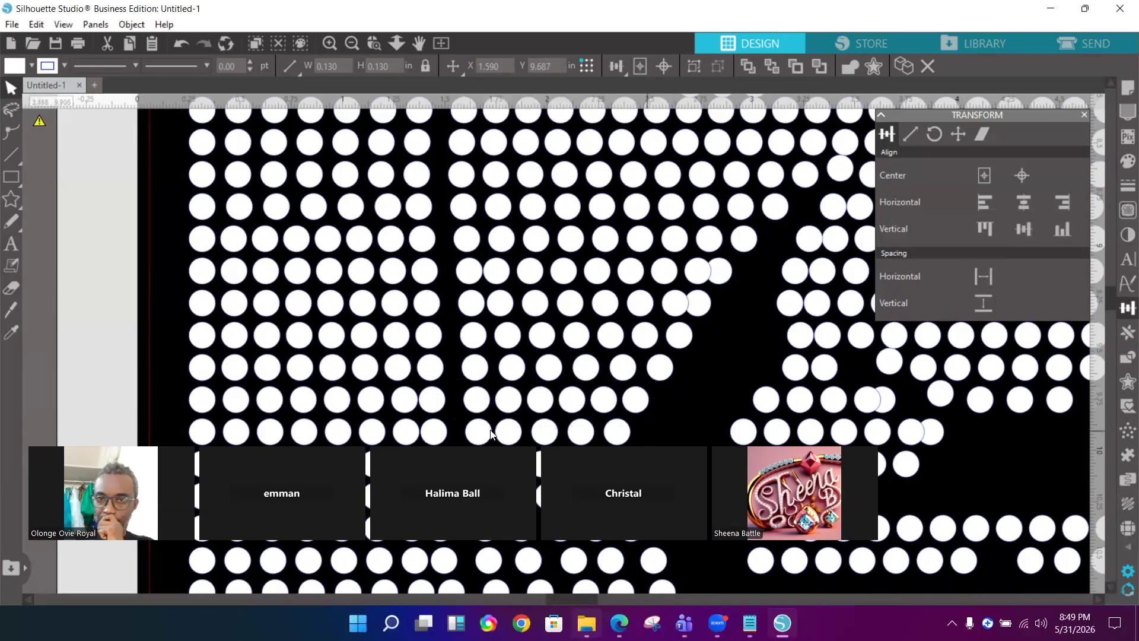
left_click(983, 276)
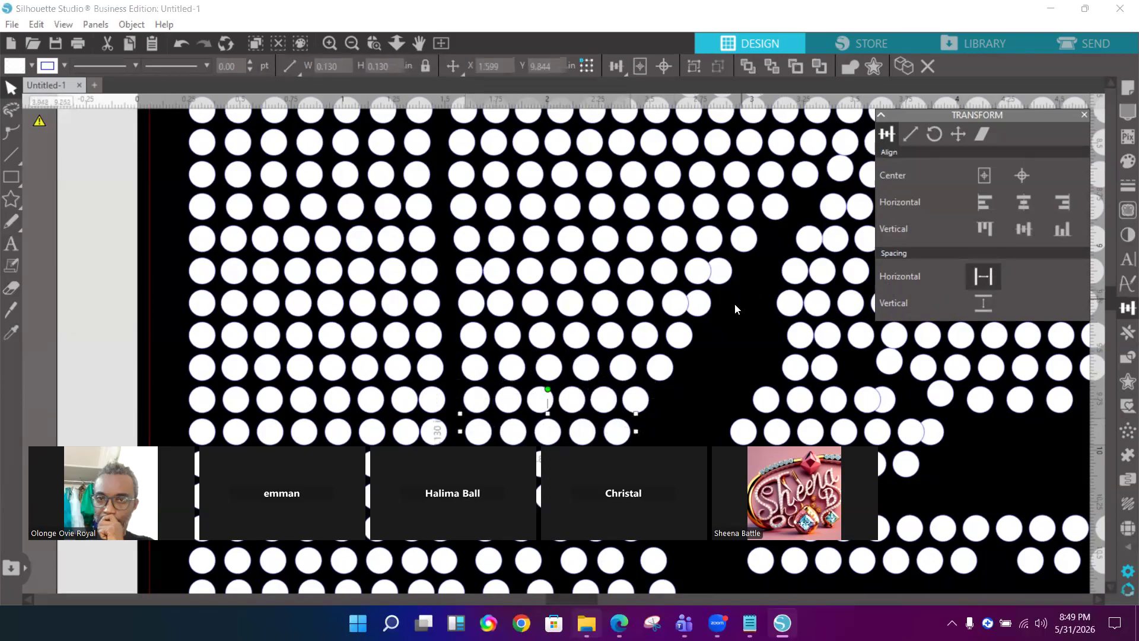
Space the rows right of the gap at Y 9.216 and 9.059 evenly horizontally to separate their overlapping circles
left_click_drag(735, 309, 452, 313)
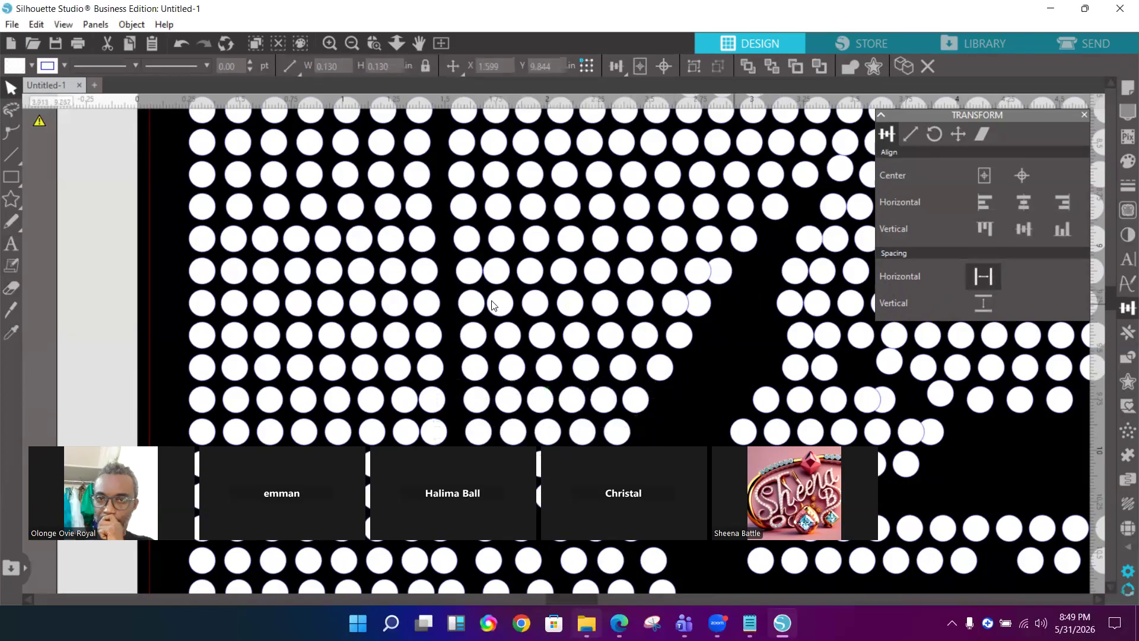
left_click(983, 279)
left_click_drag(752, 271, 465, 271)
left_click(978, 275)
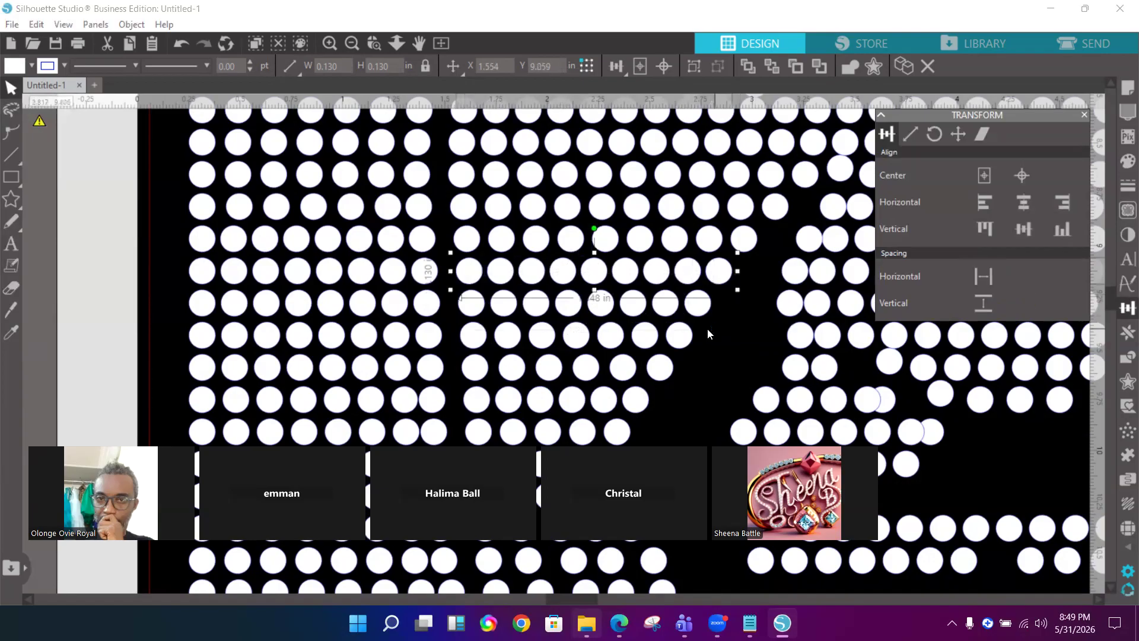
Space the two eight-circle rows of the left background block at Y 9.687 and 9.844 evenly horizontally
scroll(724, 334, "down", 3)
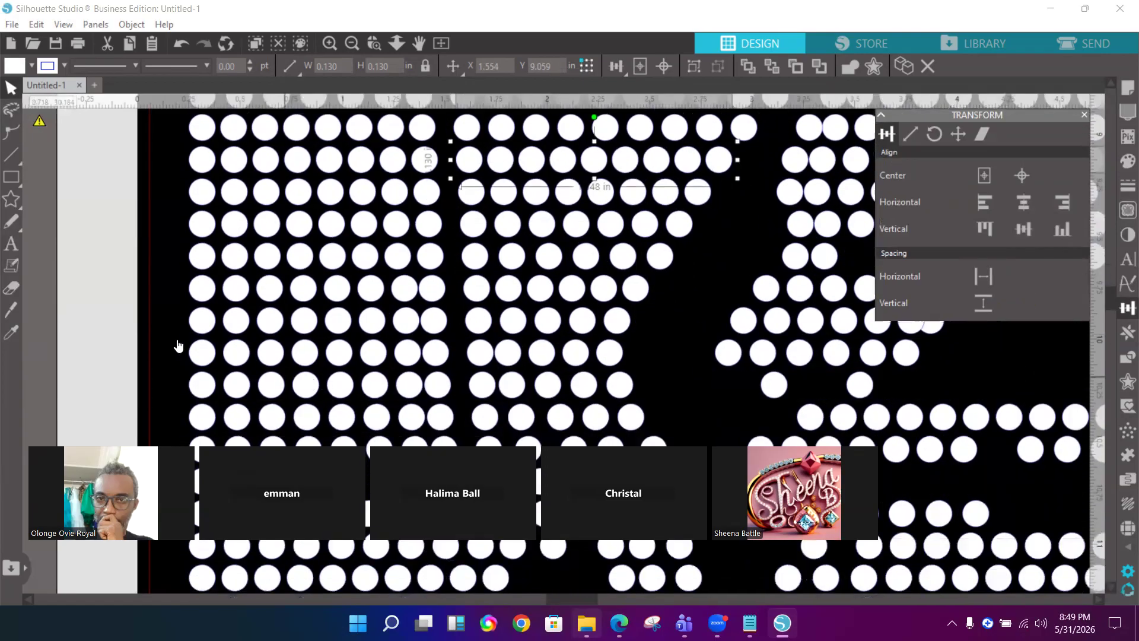
left_click_drag(175, 289, 452, 301)
left_click(983, 276)
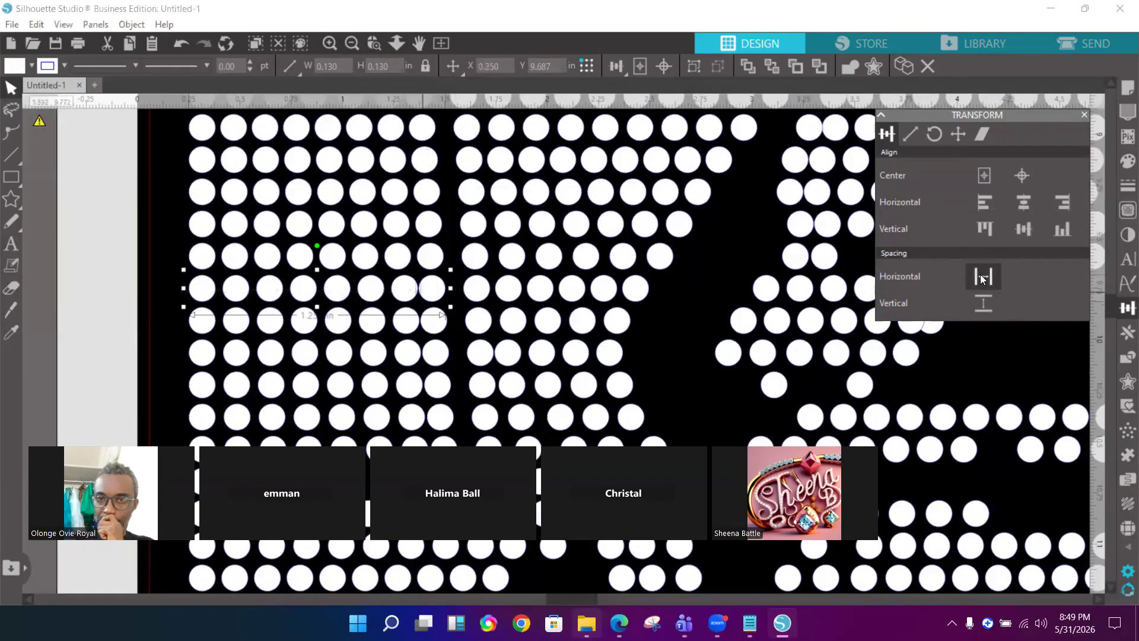
left_click_drag(175, 325, 454, 331)
left_click(983, 276)
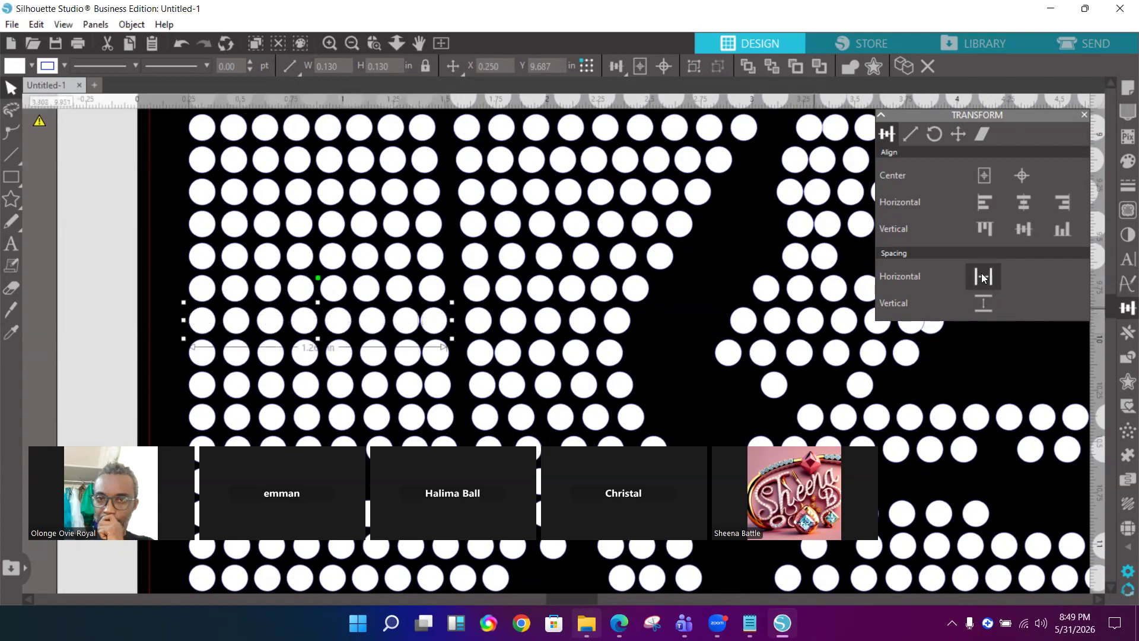
Space the circles evenly in the horizontal direction in three adjacent eight-circle rows of the far-left block, working from the upper row downward
left_click_drag(171, 359, 448, 361)
left_click(978, 278)
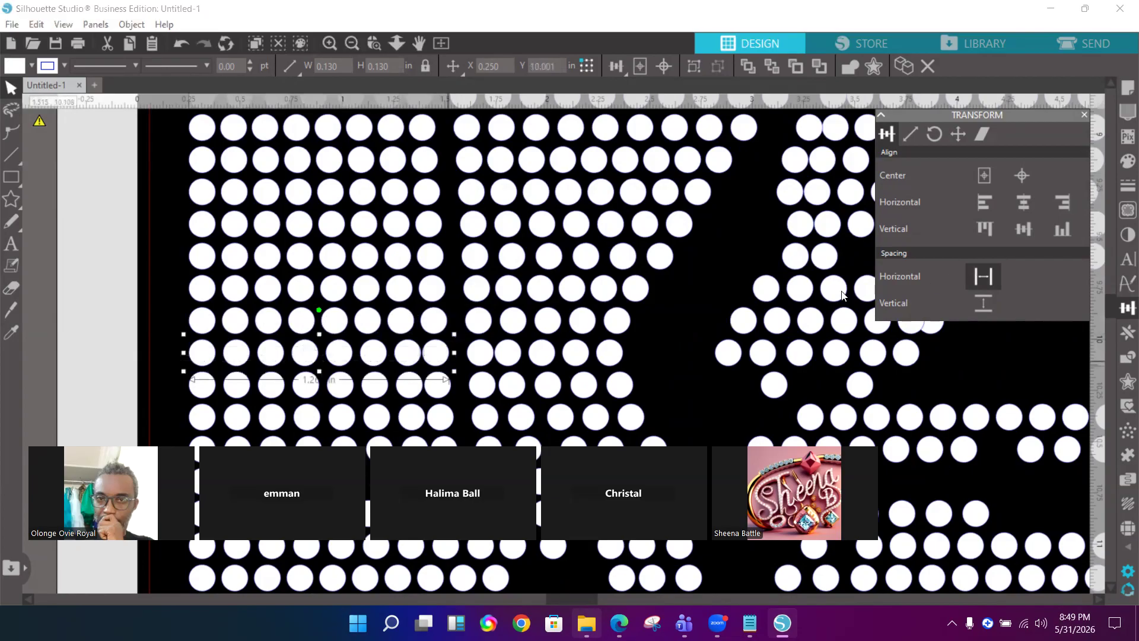
left_click_drag(166, 390, 457, 387)
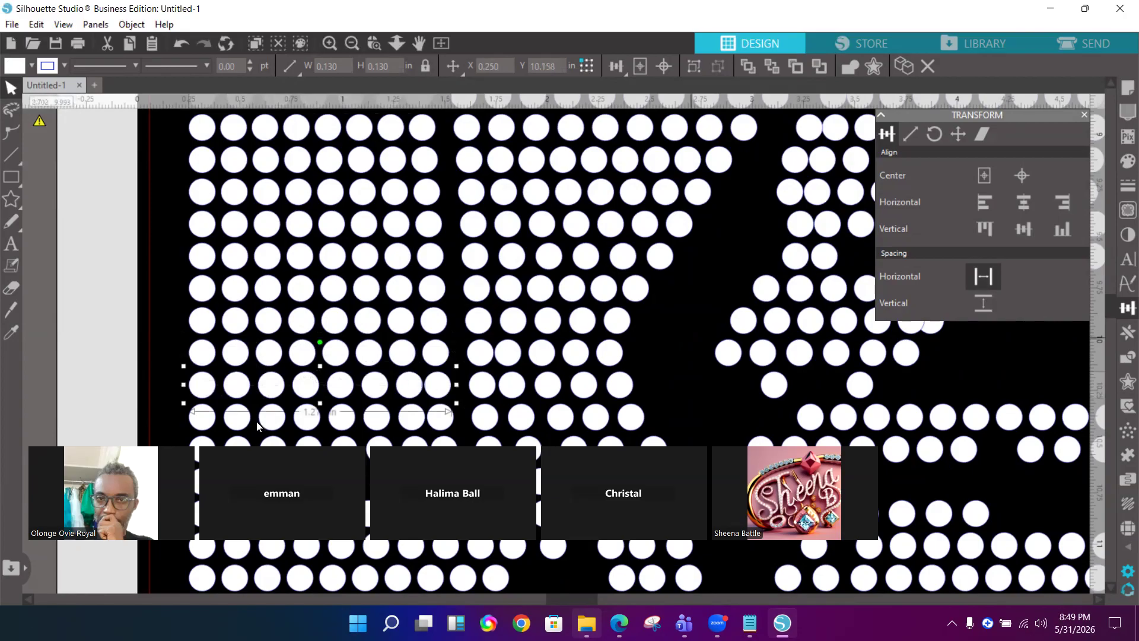
left_click(983, 277)
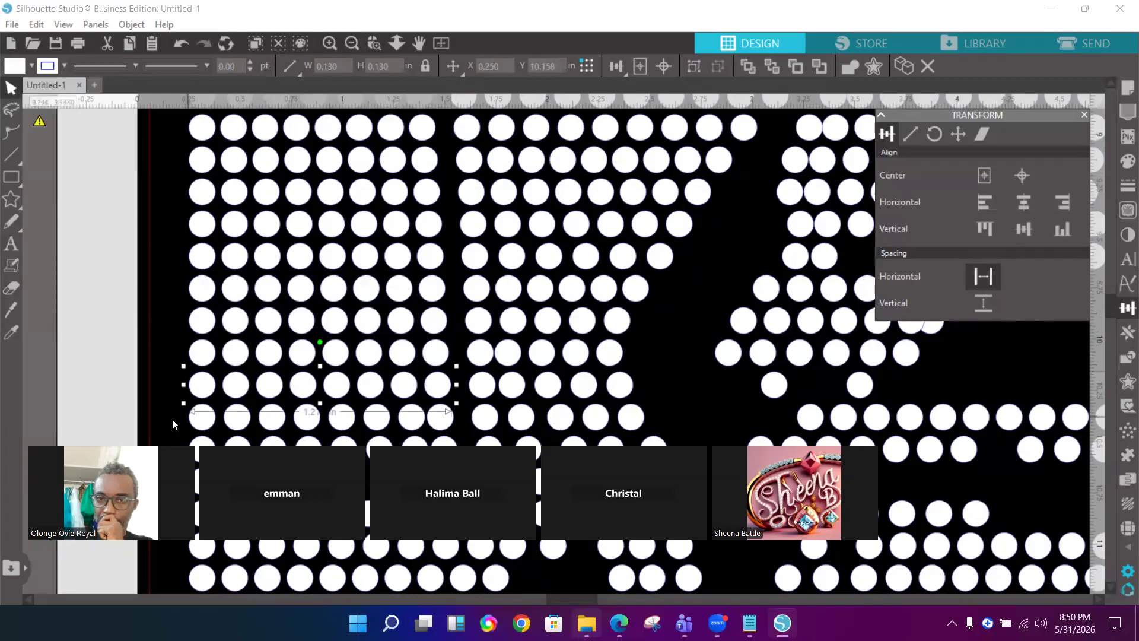
left_click_drag(199, 422, 446, 427)
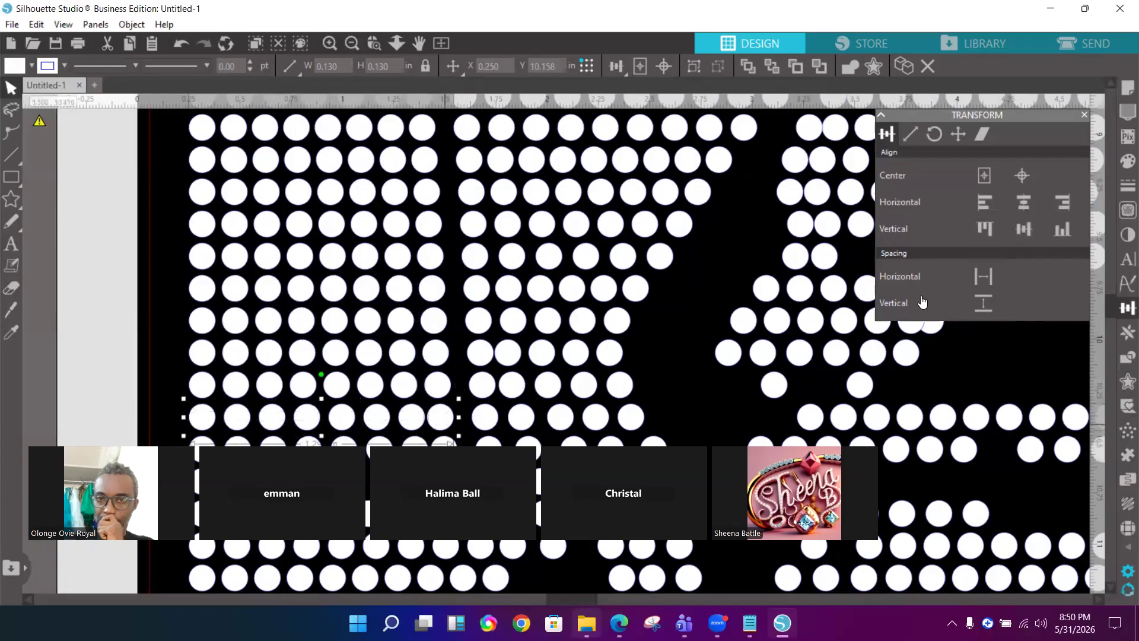
left_click(983, 276)
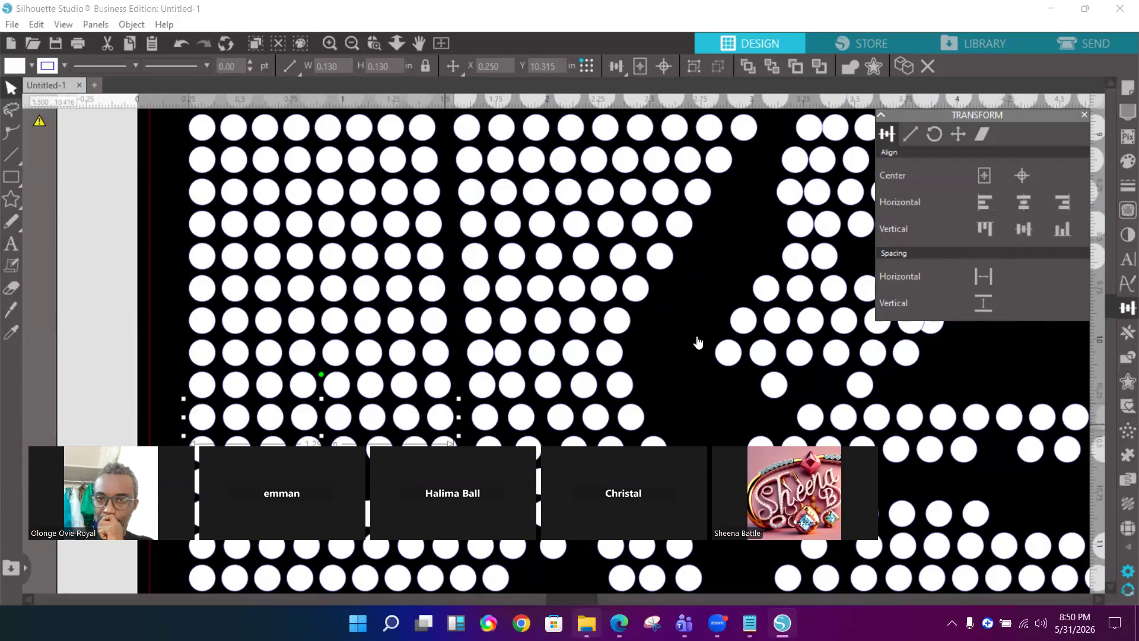
Apply horizontal spacing to the three five-circle rows just beyond the dark gap, on the same levels as the rows just evened out
left_click_drag(647, 350, 485, 357)
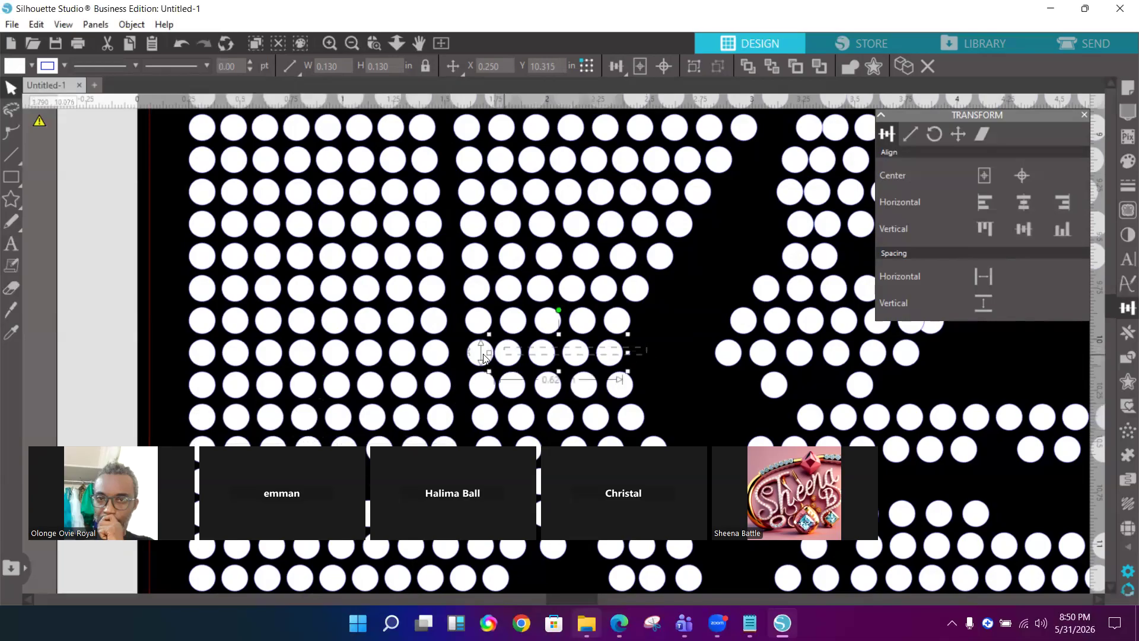
left_click(983, 276)
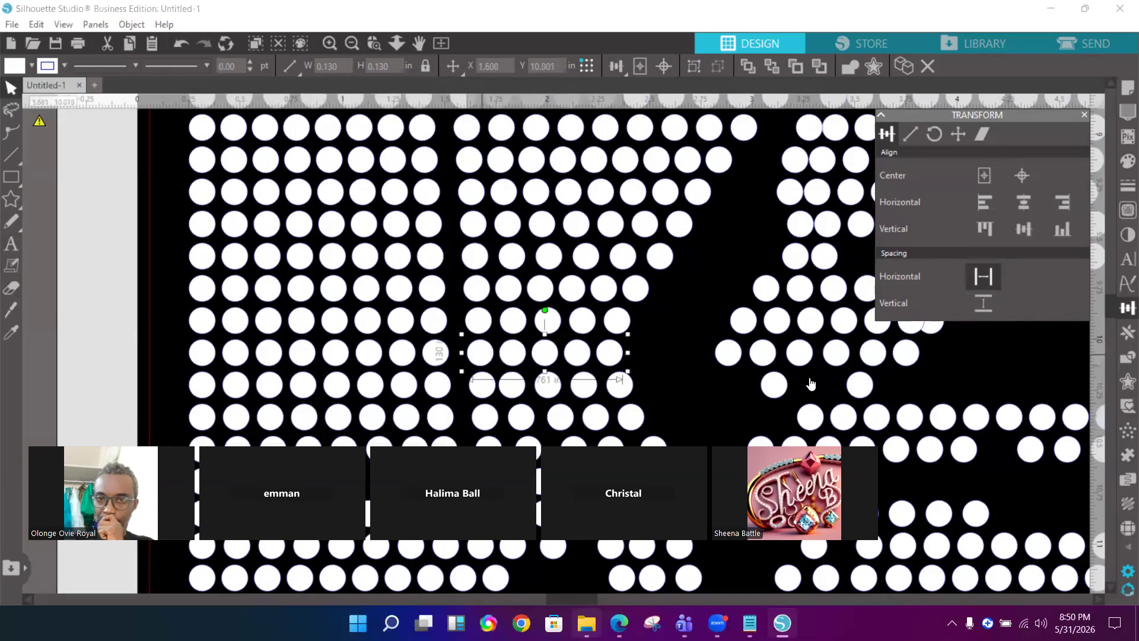
left_click_drag(653, 383, 482, 392)
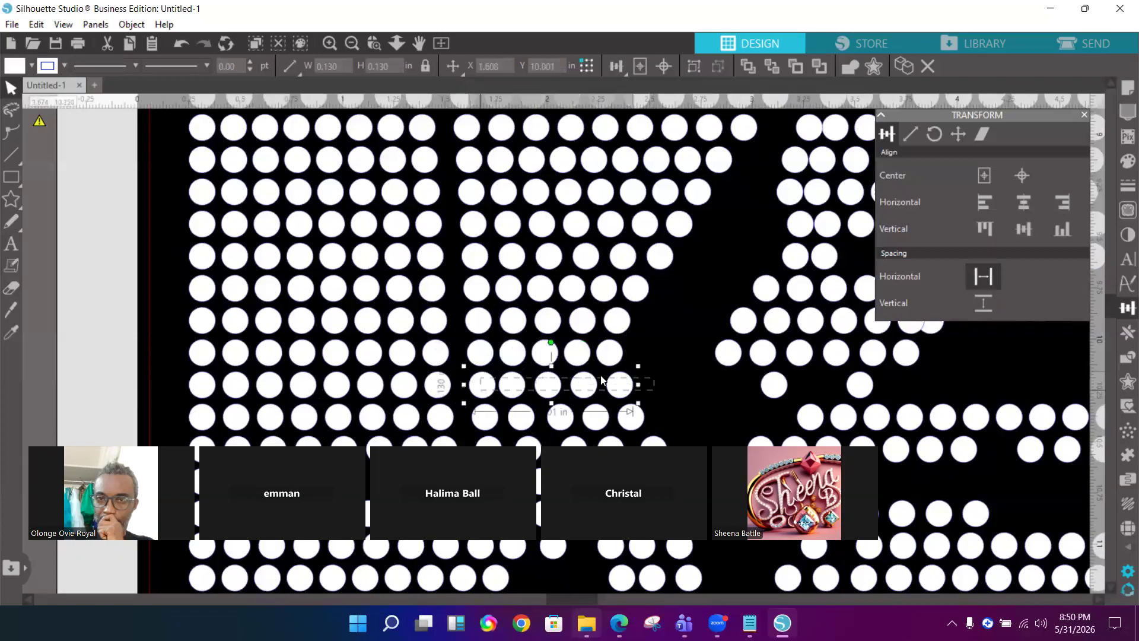
left_click(982, 276)
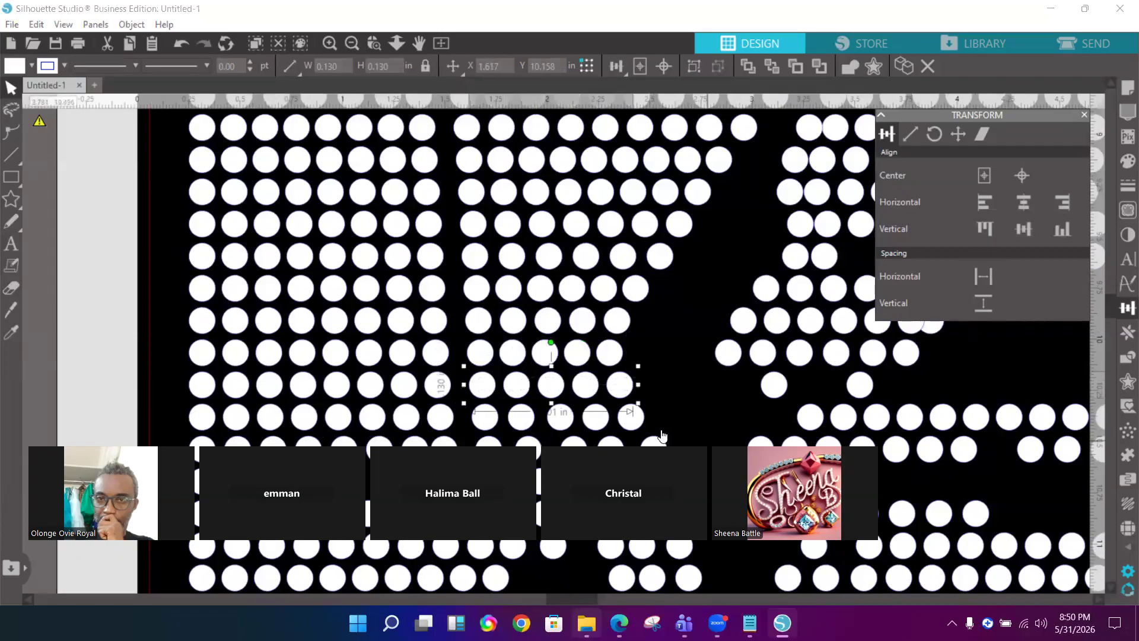
left_click_drag(660, 433, 481, 421)
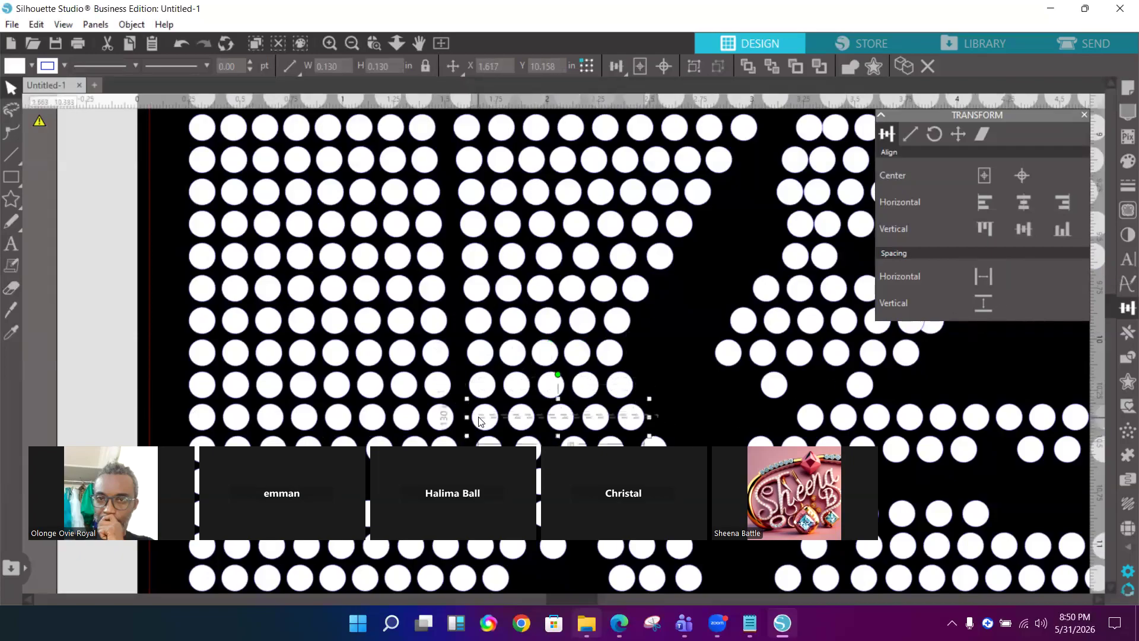
left_click(983, 276)
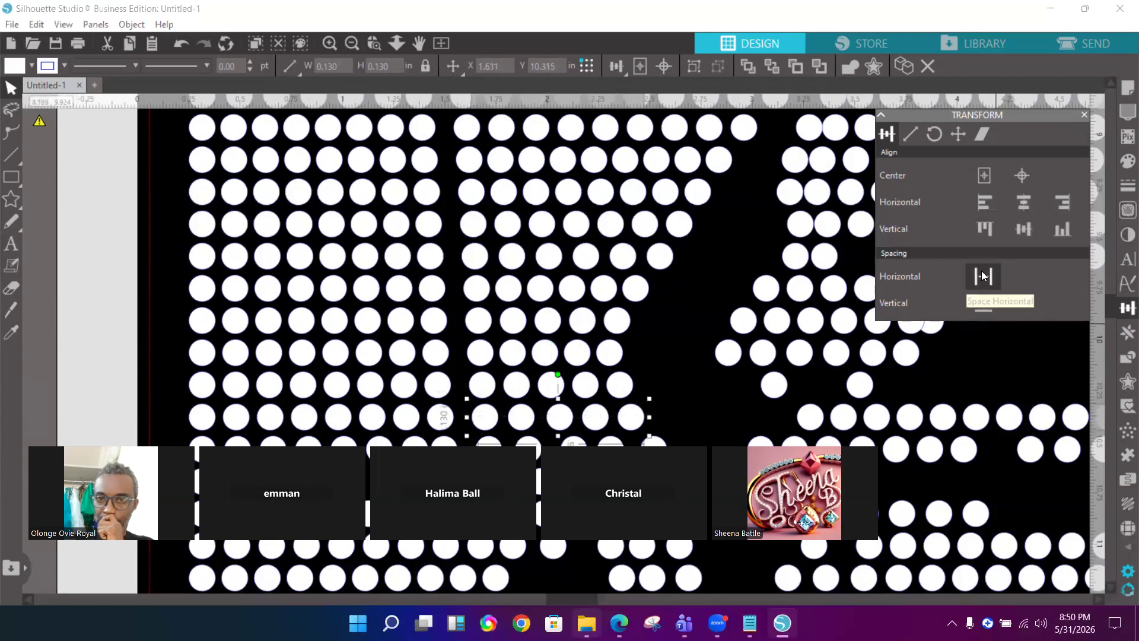
Space the circles evenly in the horizontal direction in three lower rows of the far-left block, working upward from the nine-circle row
scroll(637, 311, "down", 3)
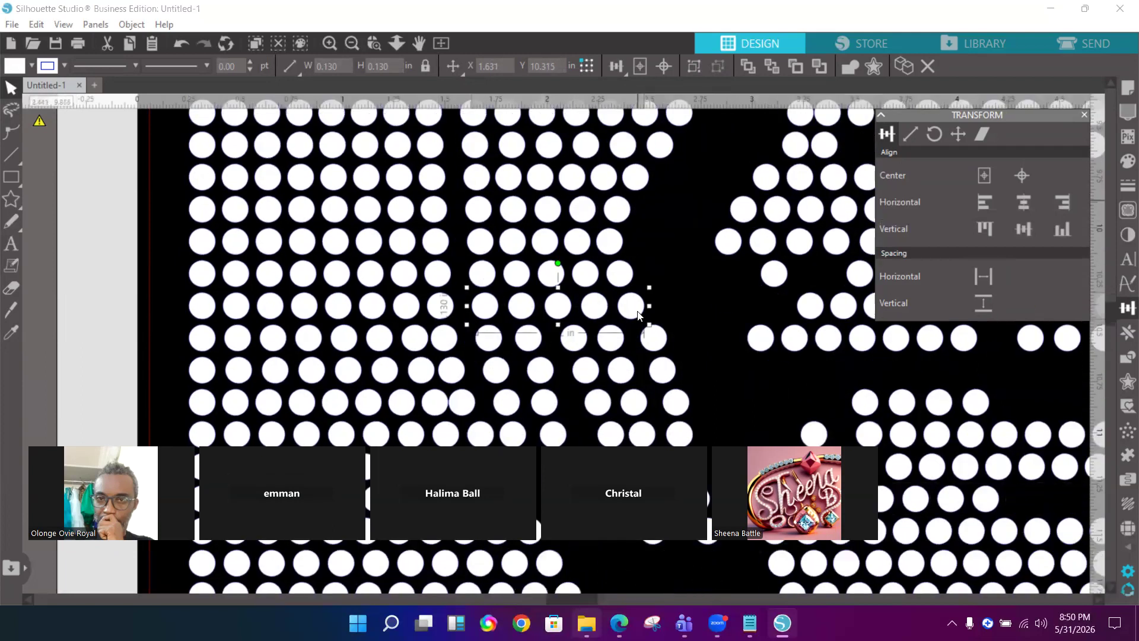
left_click_drag(181, 405, 483, 412)
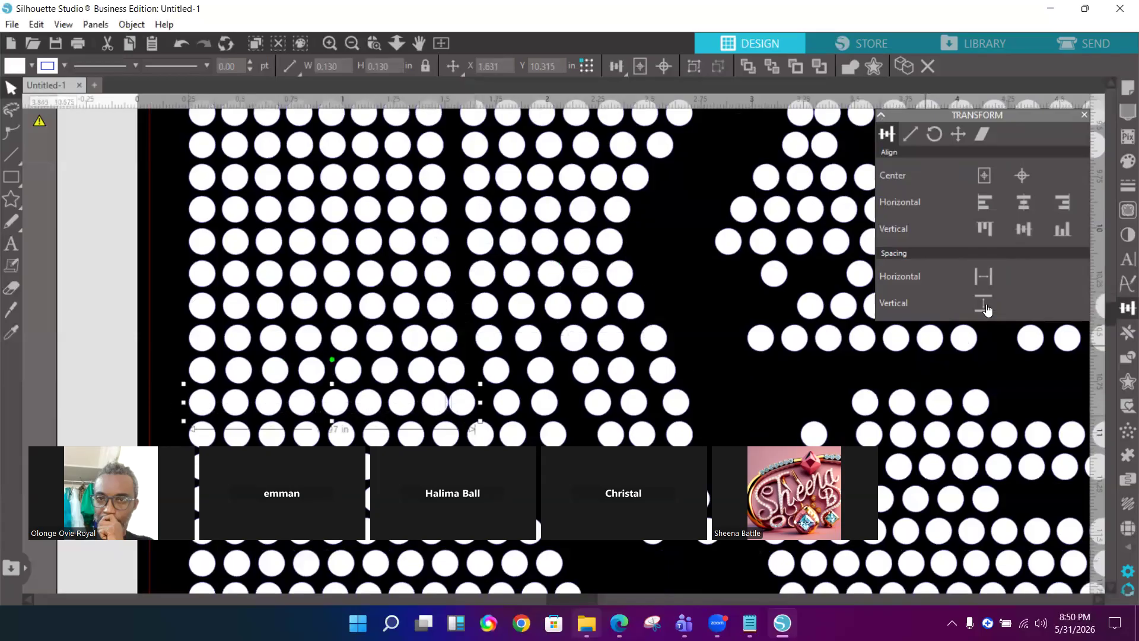
left_click(983, 279)
left_click(983, 279)
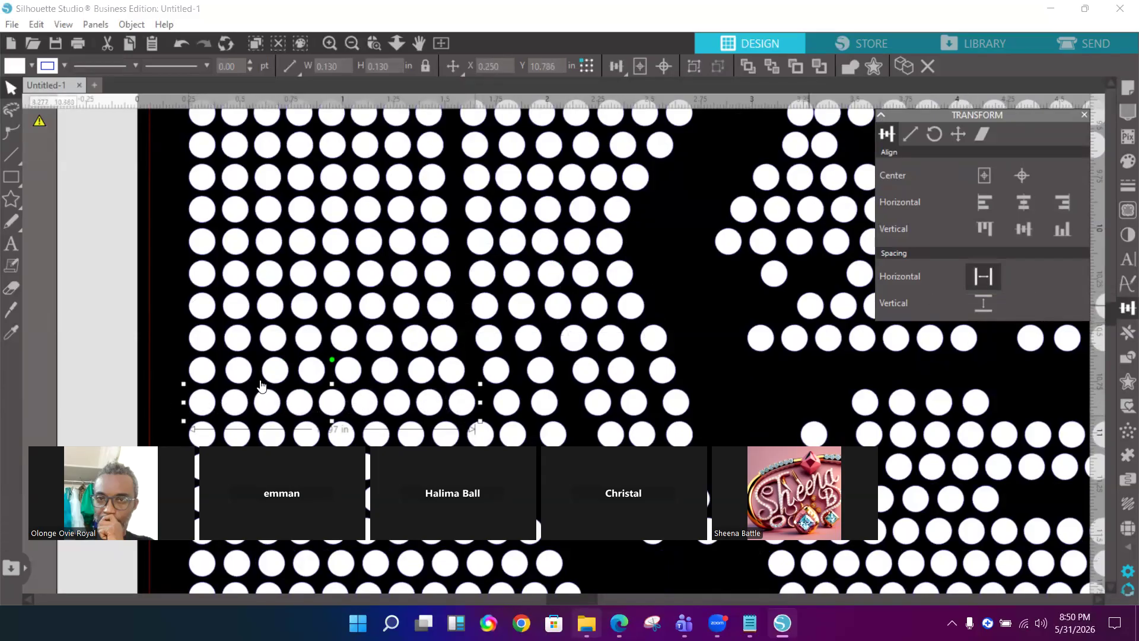
left_click_drag(173, 371, 474, 372)
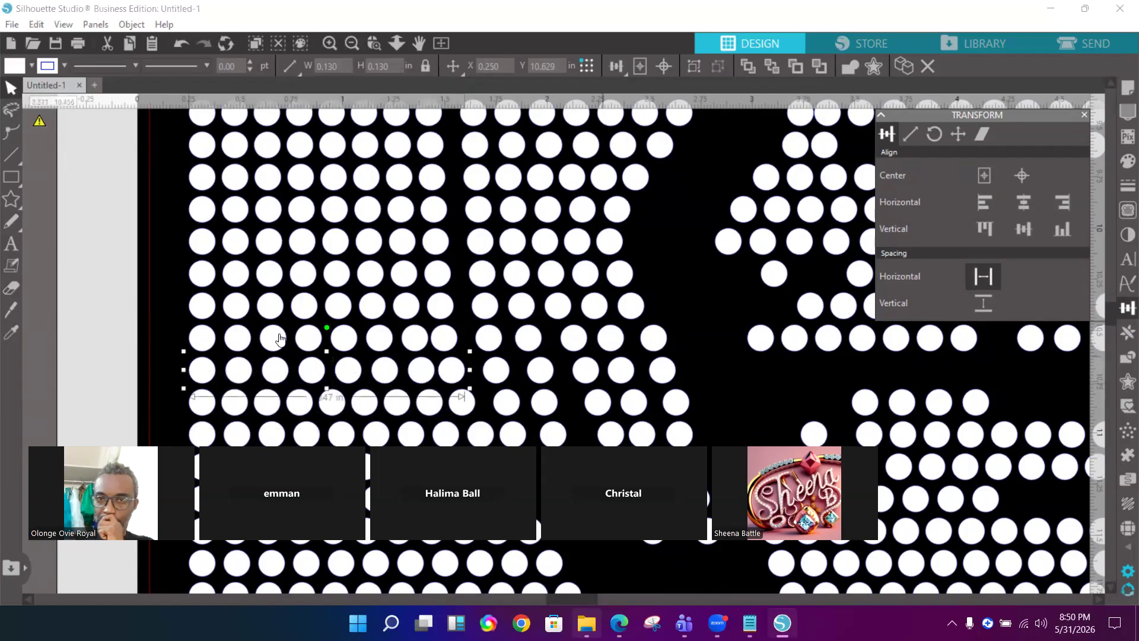
left_click_drag(174, 336, 456, 351)
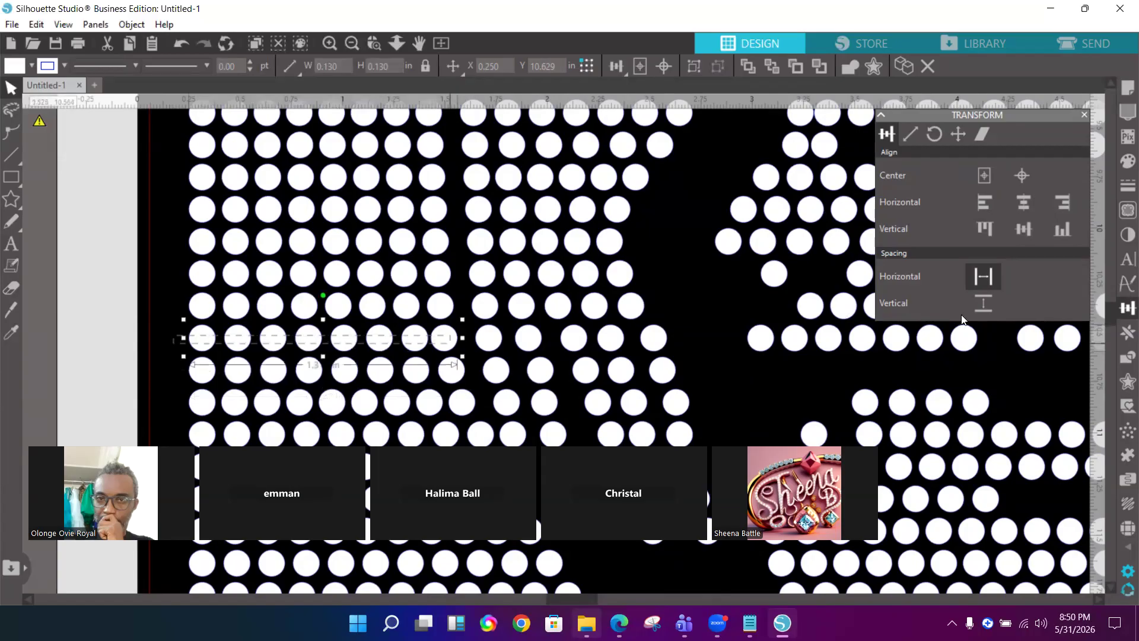
left_click(988, 281)
Even out the horizontal spacing of the three-circle groups ending four consecutive rows along the edge of the dark cheek line
left_click_drag(670, 334, 575, 343)
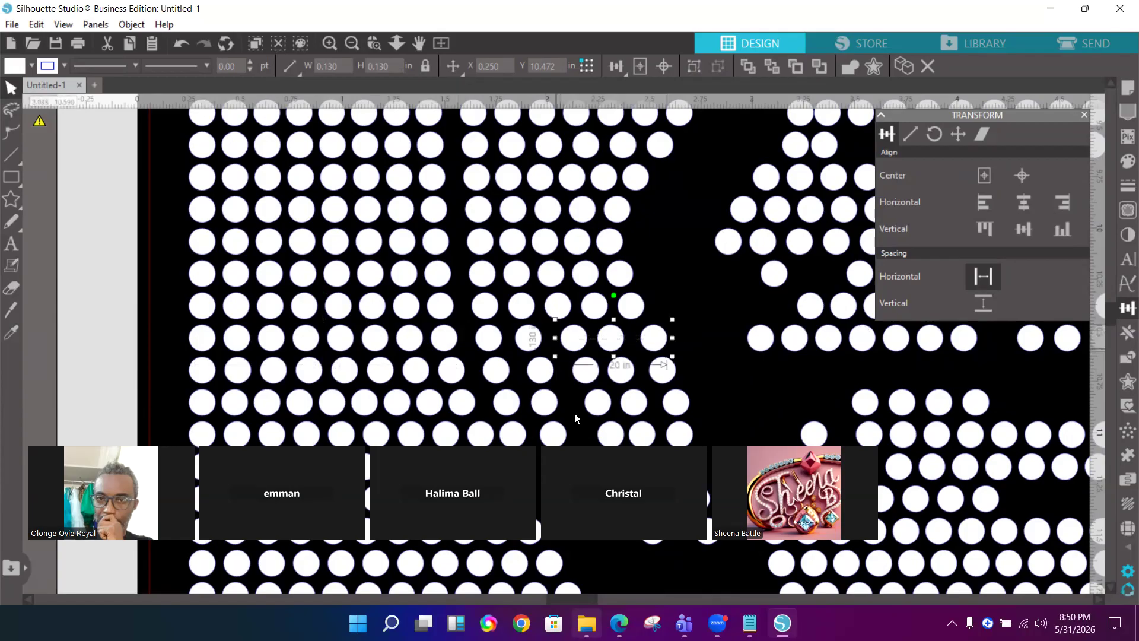
left_click(990, 274)
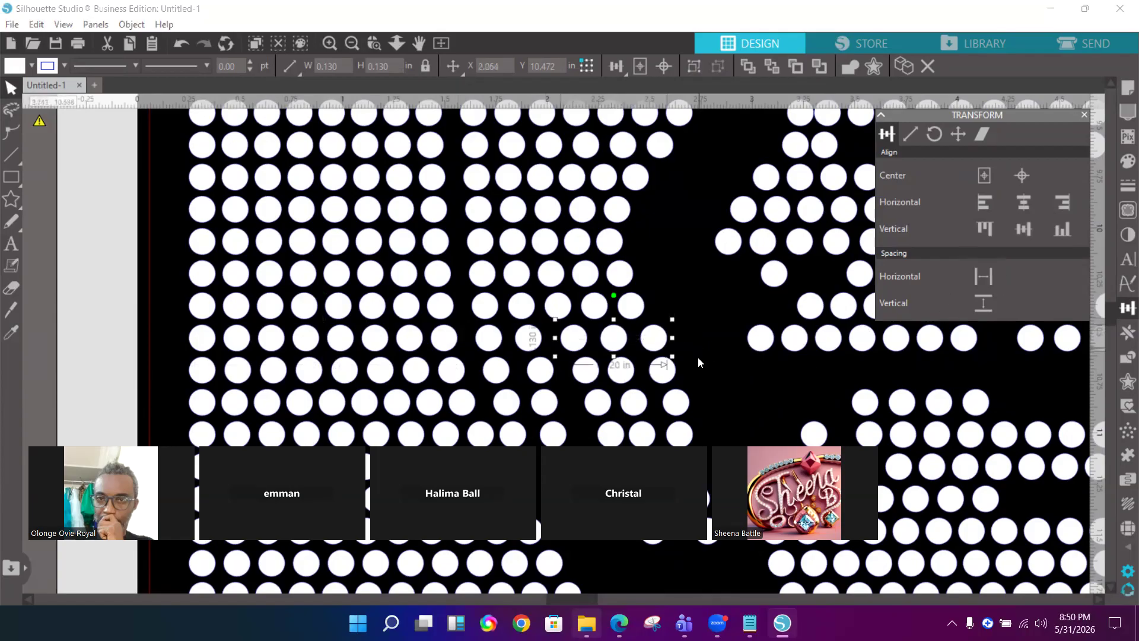
left_click_drag(676, 364, 586, 374)
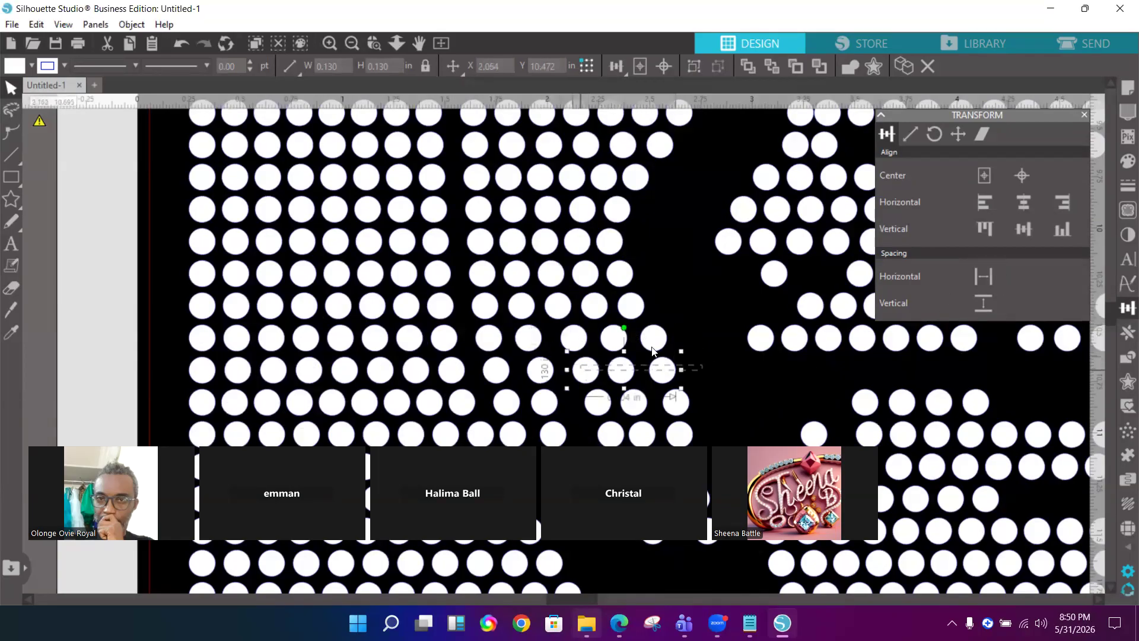
left_click(980, 277)
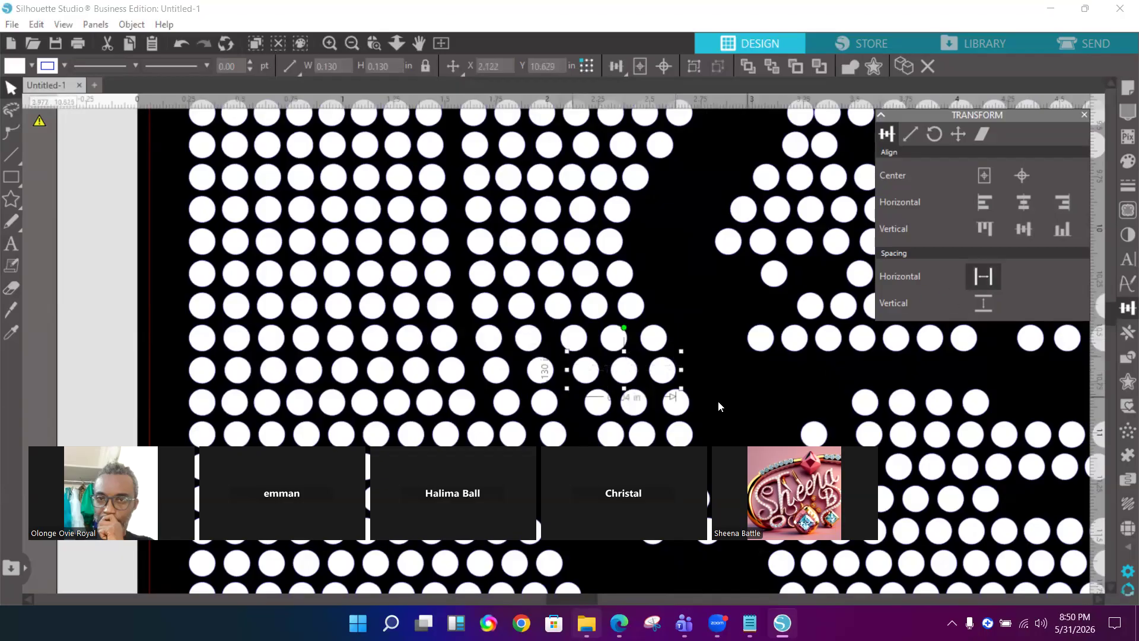
left_click_drag(709, 400, 590, 408)
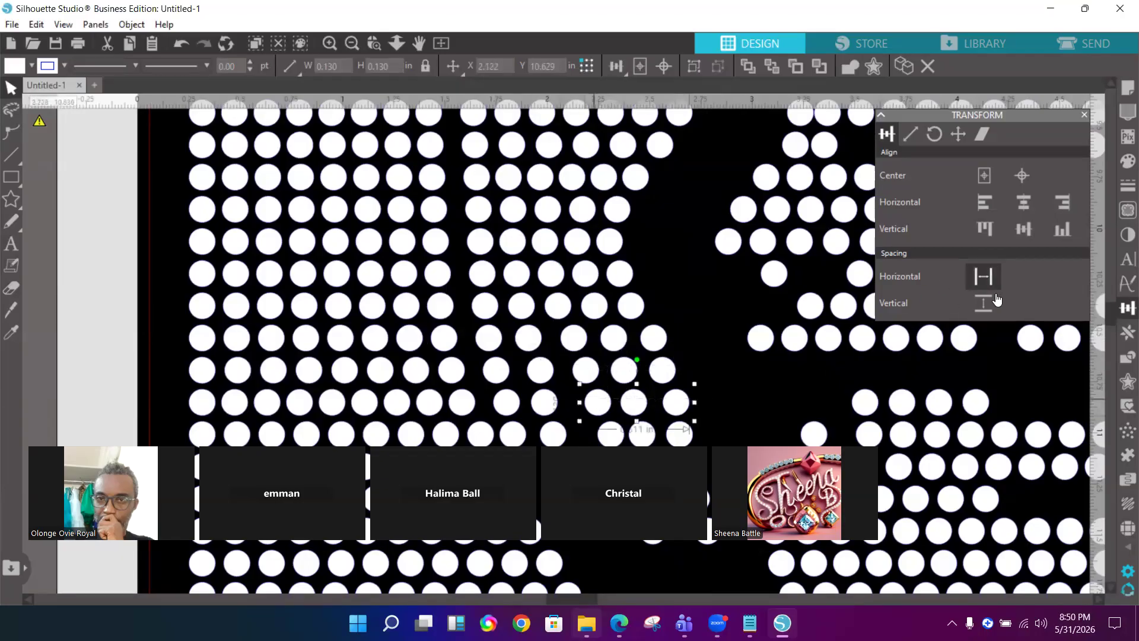
left_click(983, 275)
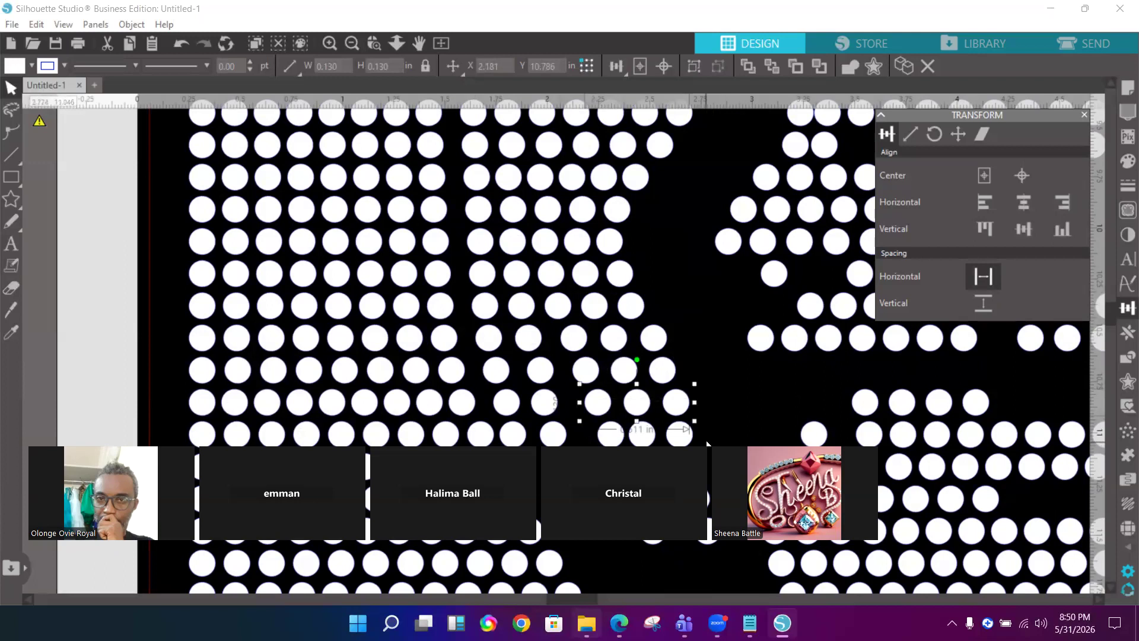
left_click_drag(705, 442, 599, 440)
left_click(983, 275)
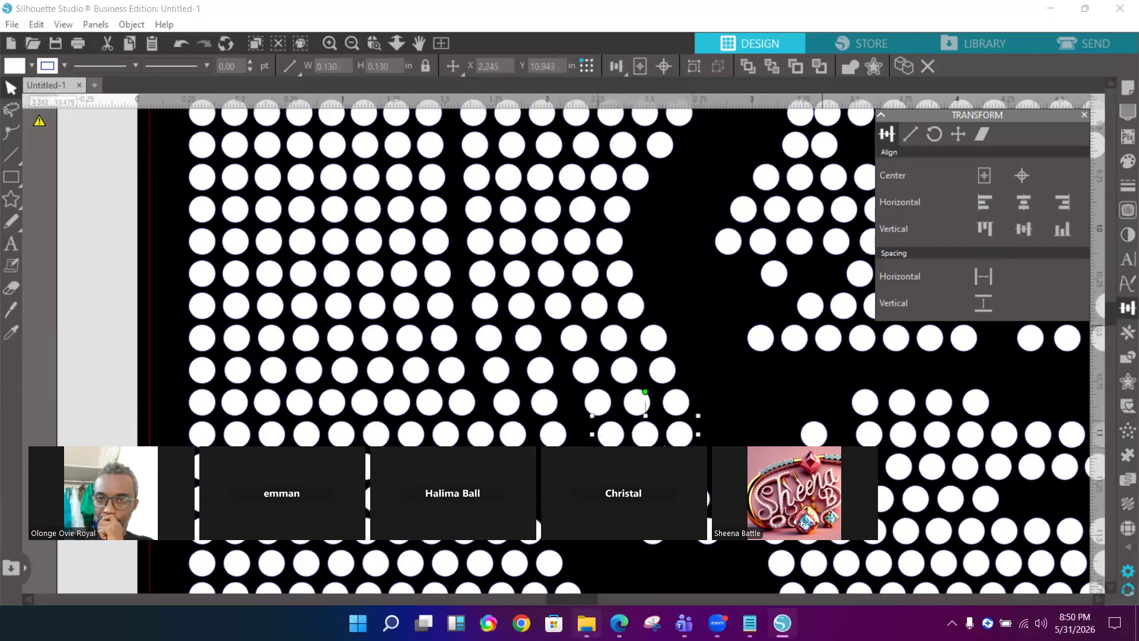
Examine the circle rows across the lower face at a wider view for remaining uneven spacing
scroll(610, 319, "up", 2)
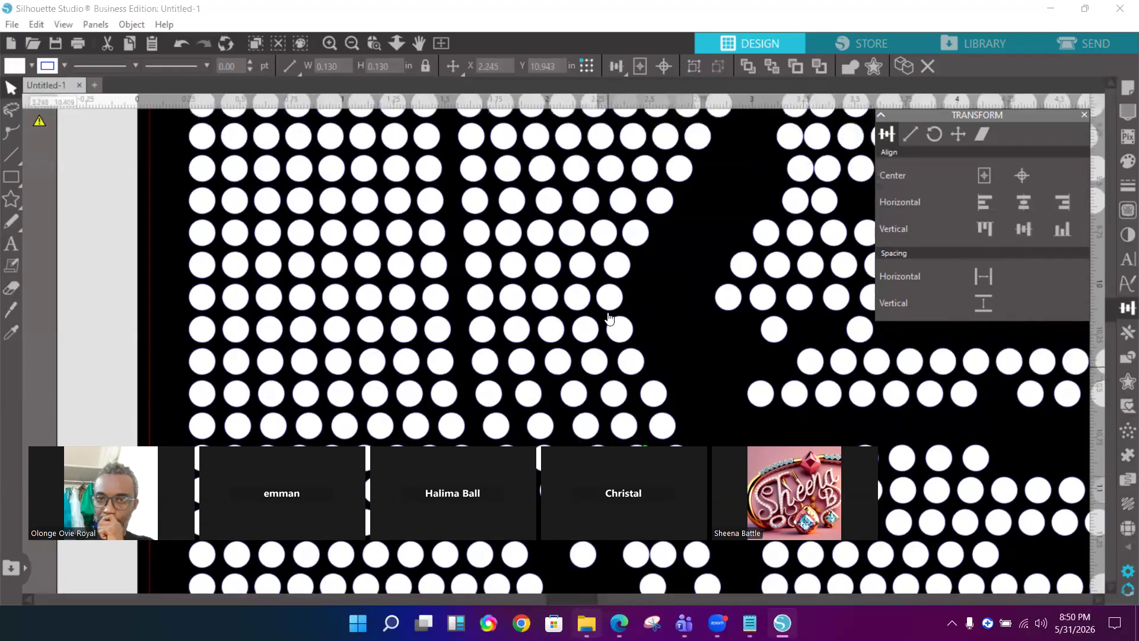
left_click(352, 45)
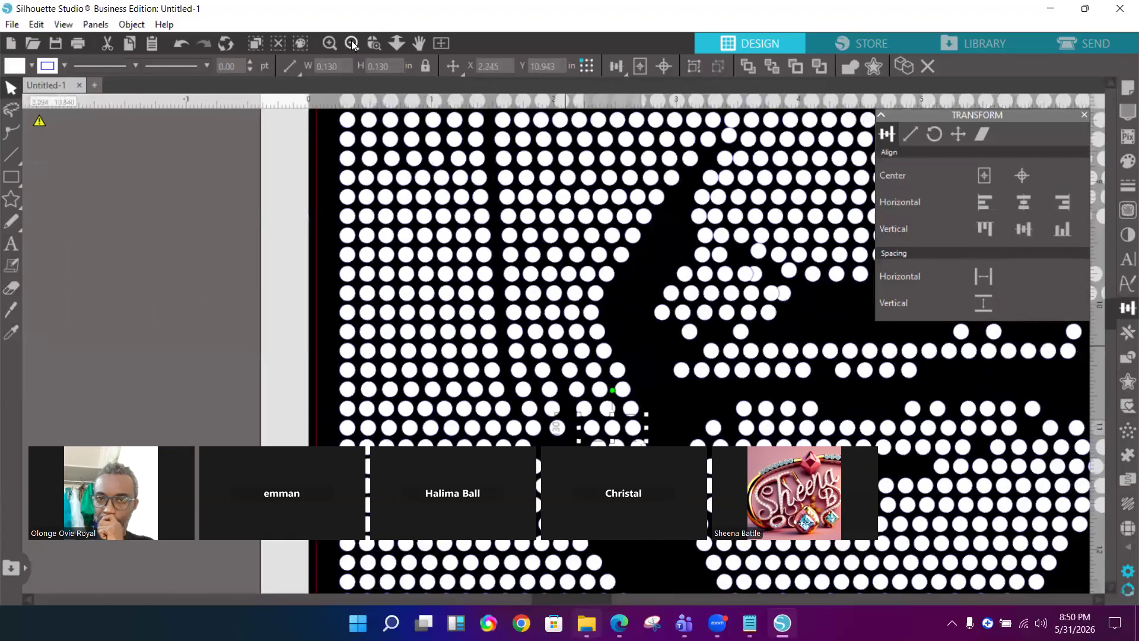
left_click(352, 45)
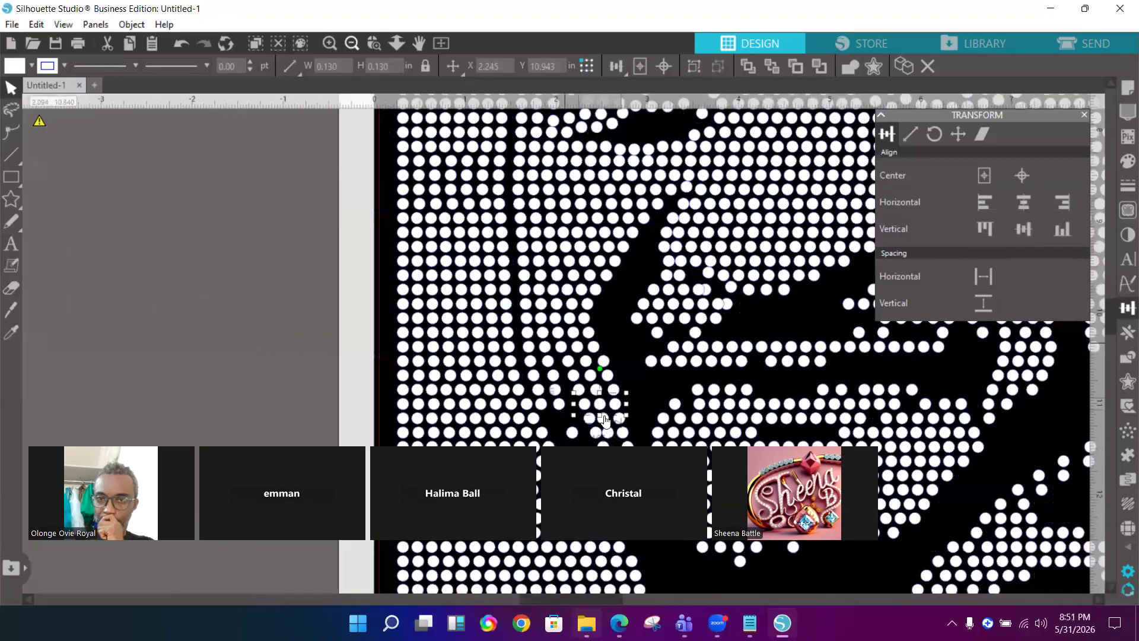
scroll(587, 419, "down", 1)
scroll(587, 419, "down", 1)
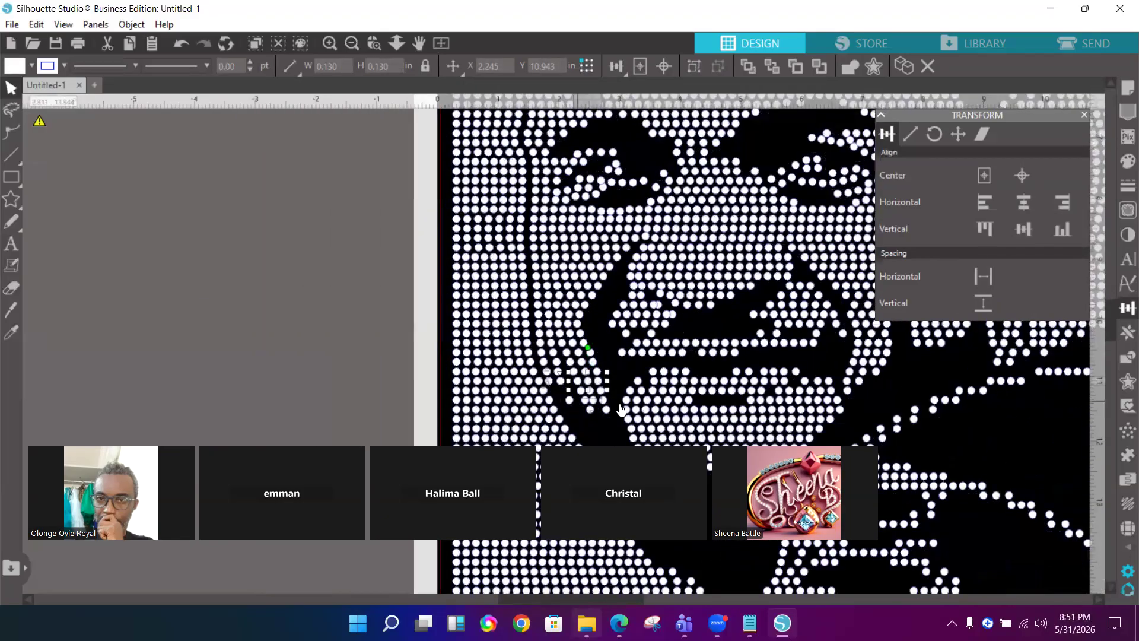
left_click_drag(615, 401, 587, 399)
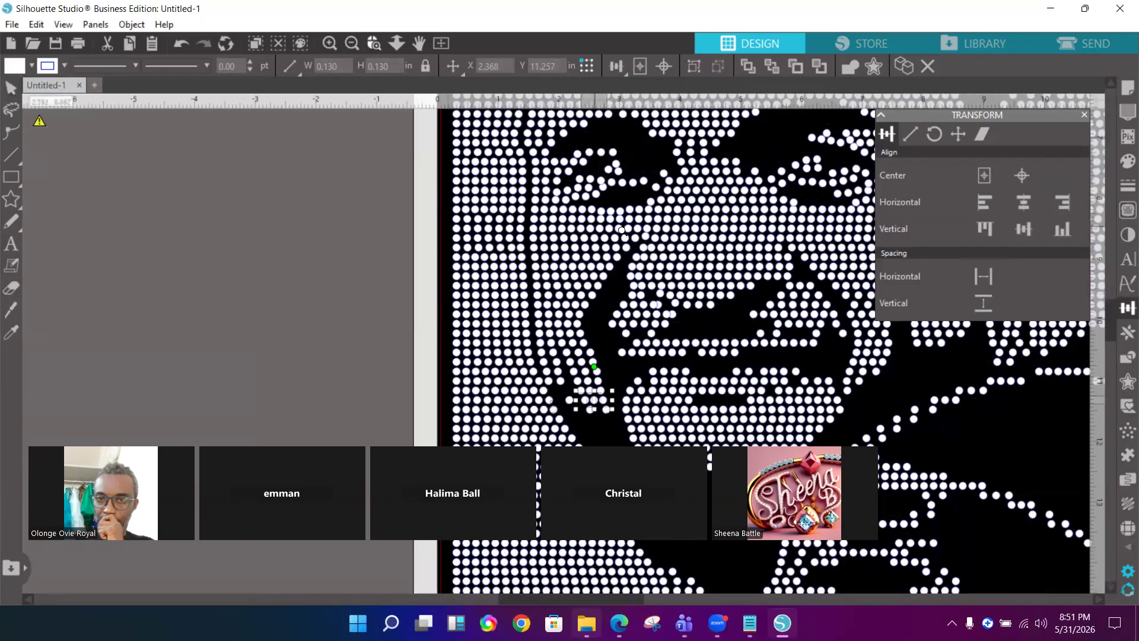
left_click_drag(728, 305, 805, 306)
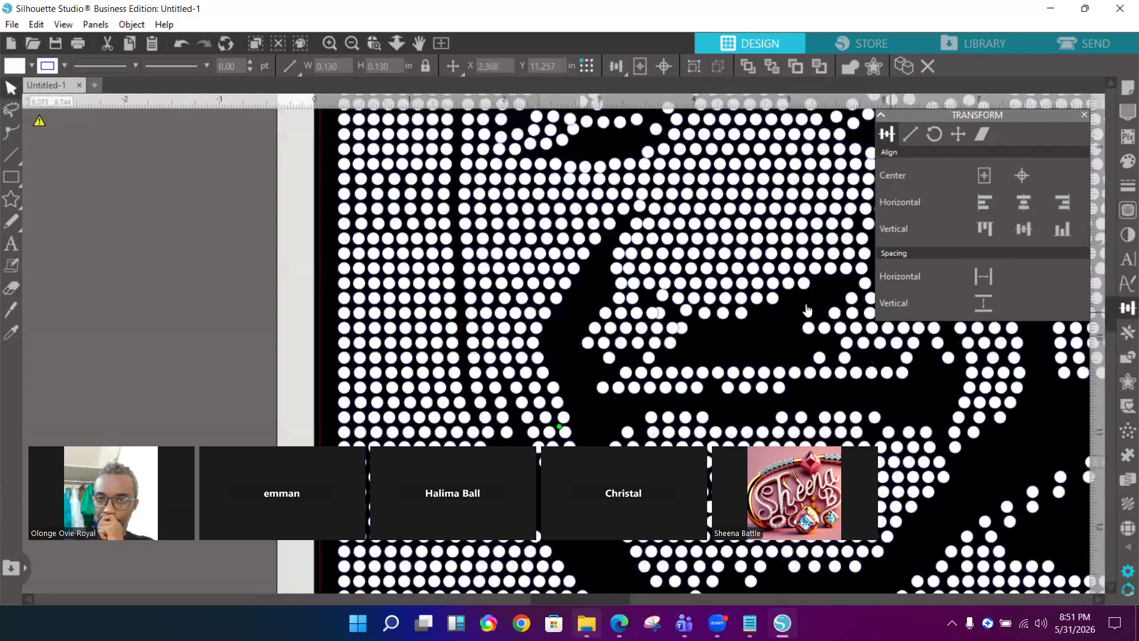
Space the circles evenly in the horizontal direction in five consecutive rows of the central cheek block, working downward from the row of fifteen
left_click_drag(303, 278, 801, 290)
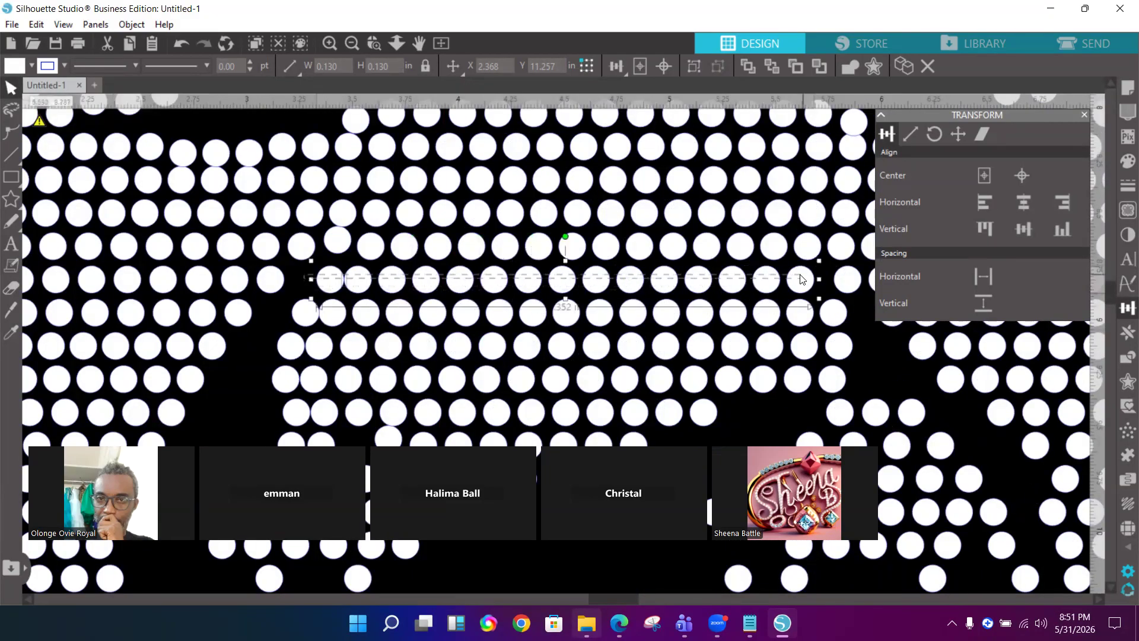
left_click(987, 274)
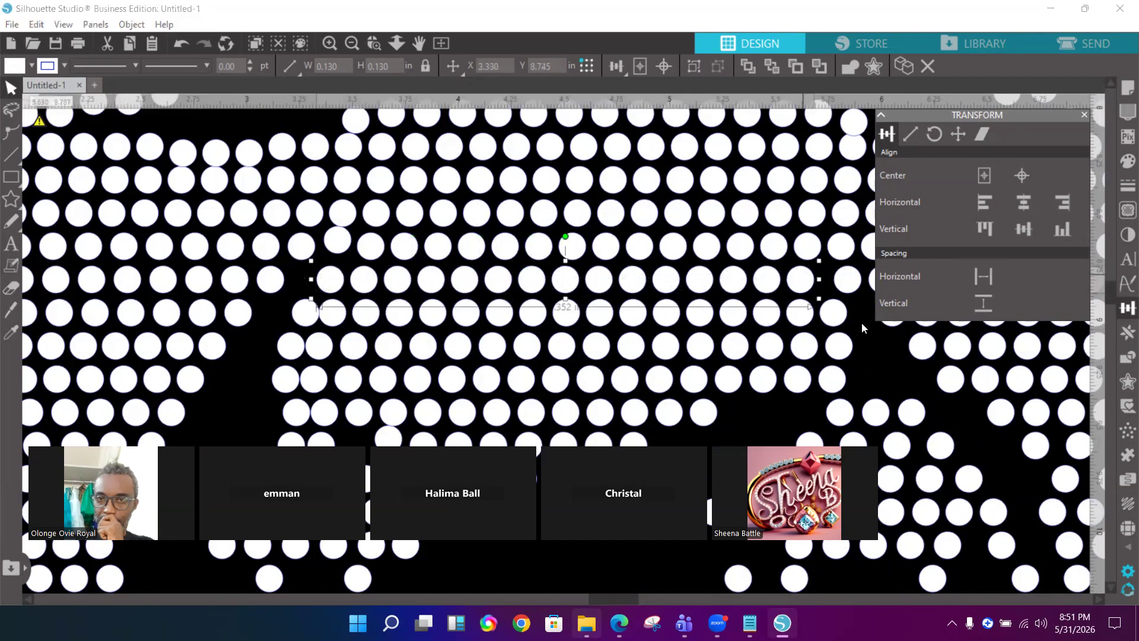
left_click_drag(858, 317, 302, 311)
left_click(983, 276)
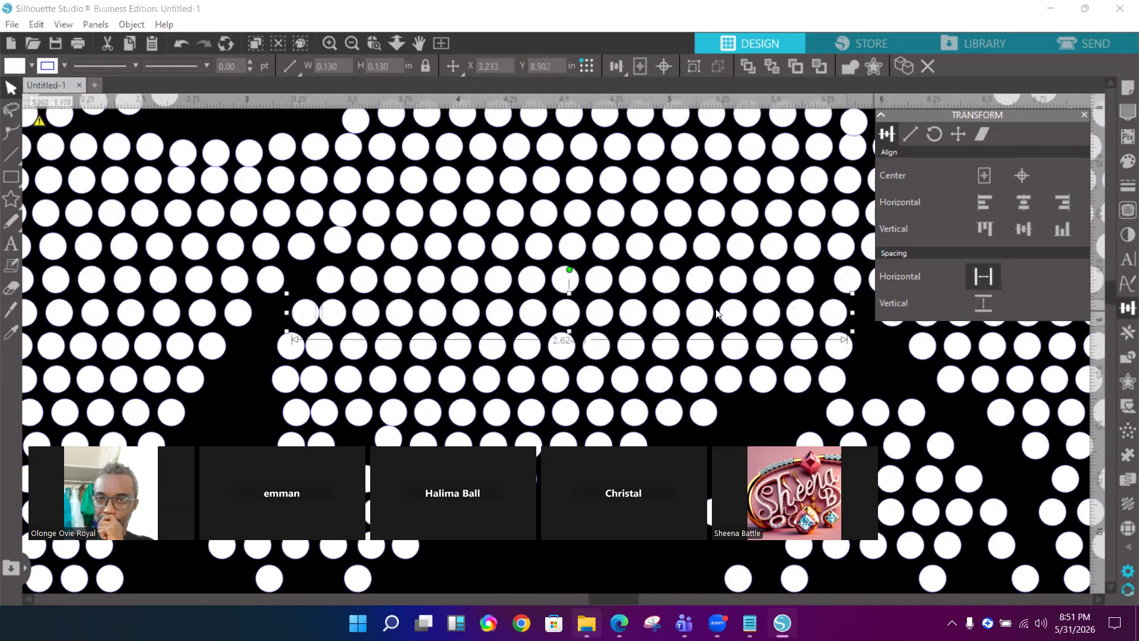
left_click_drag(251, 348, 840, 354)
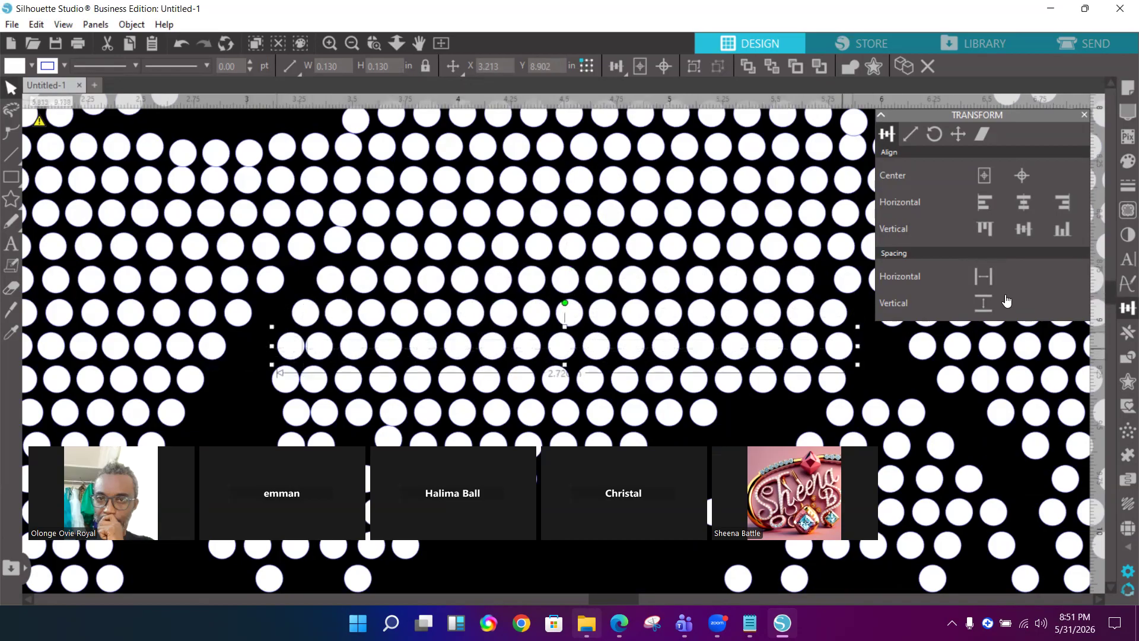
left_click(982, 276)
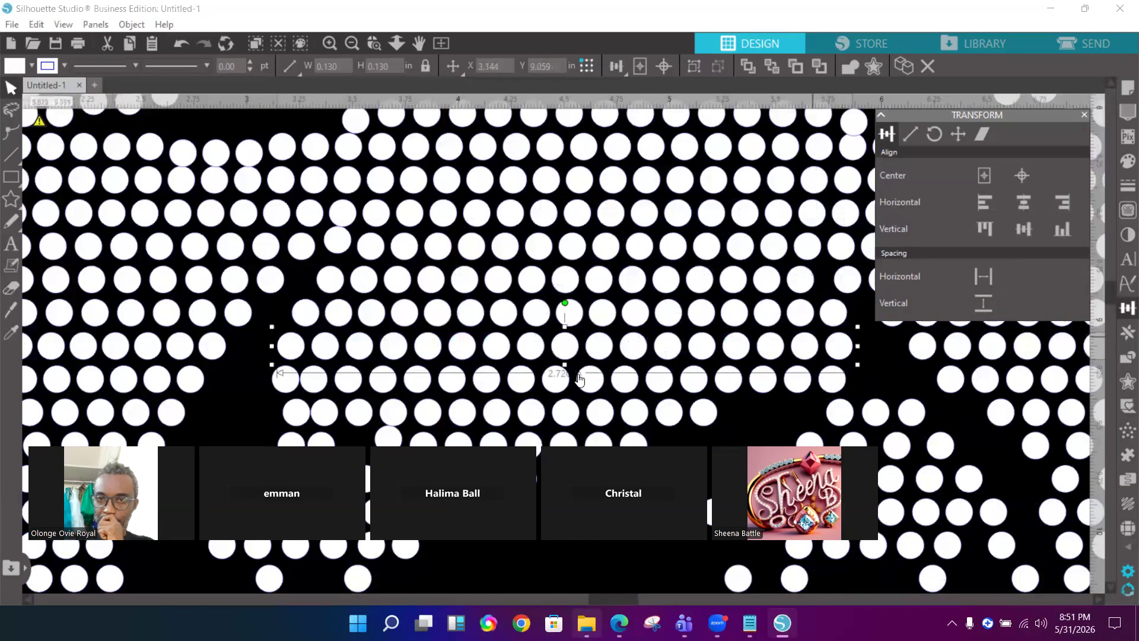
left_click_drag(249, 381, 842, 385)
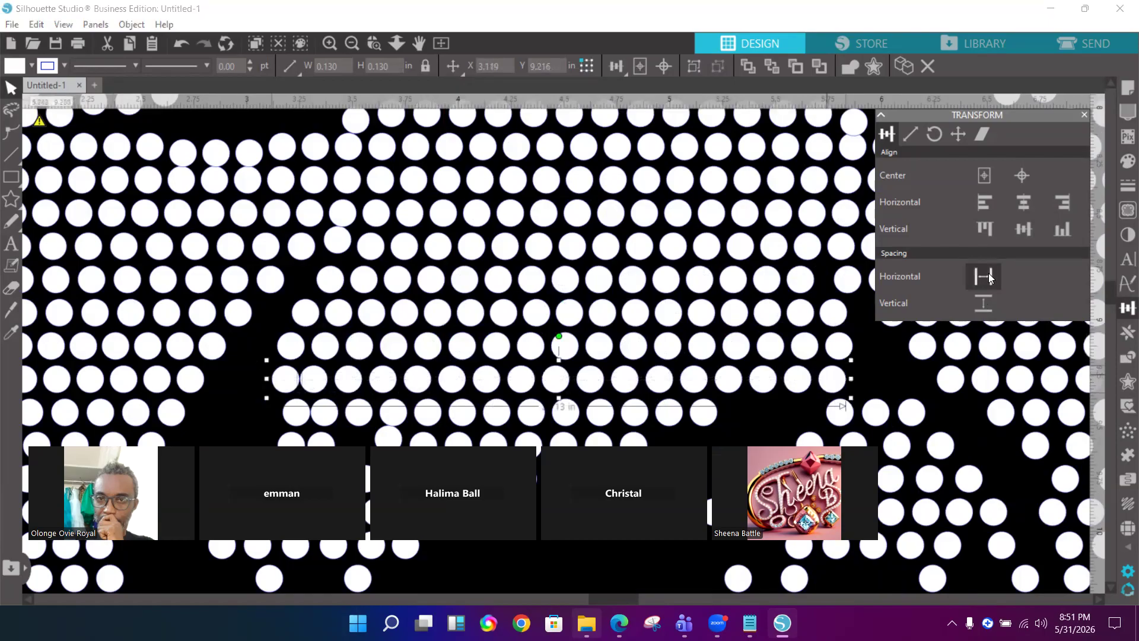
left_click(988, 277)
left_click_drag(731, 419, 296, 411)
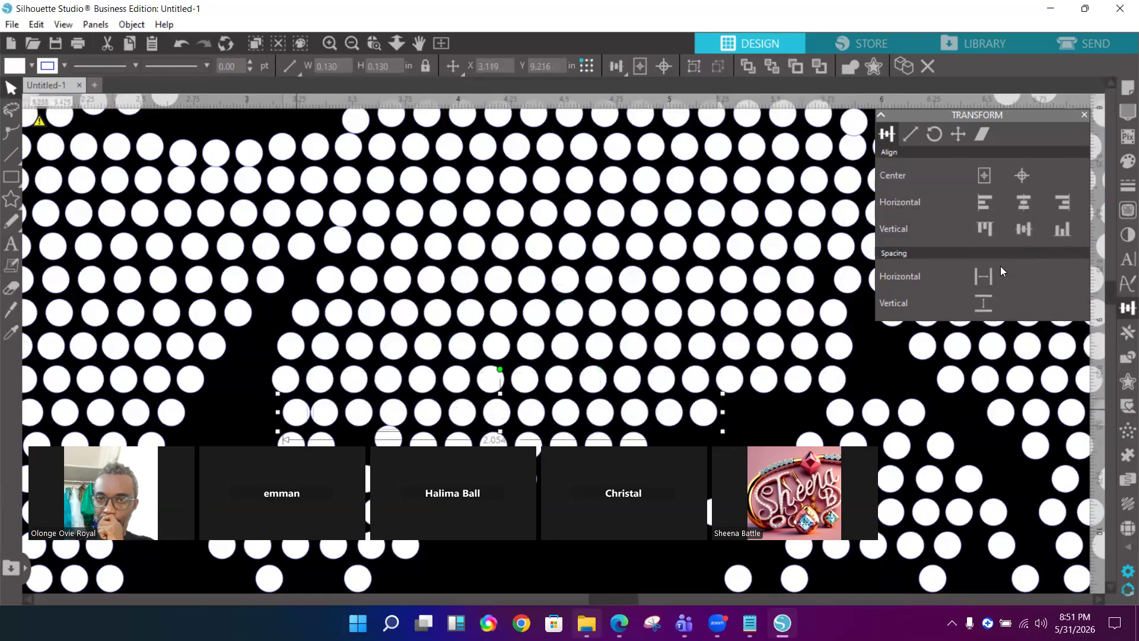
left_click(985, 276)
Remove one circle from the crowded five-circle row below the cheek block and space the remaining four evenly in the horizontal direction
scroll(550, 225, "down", 1)
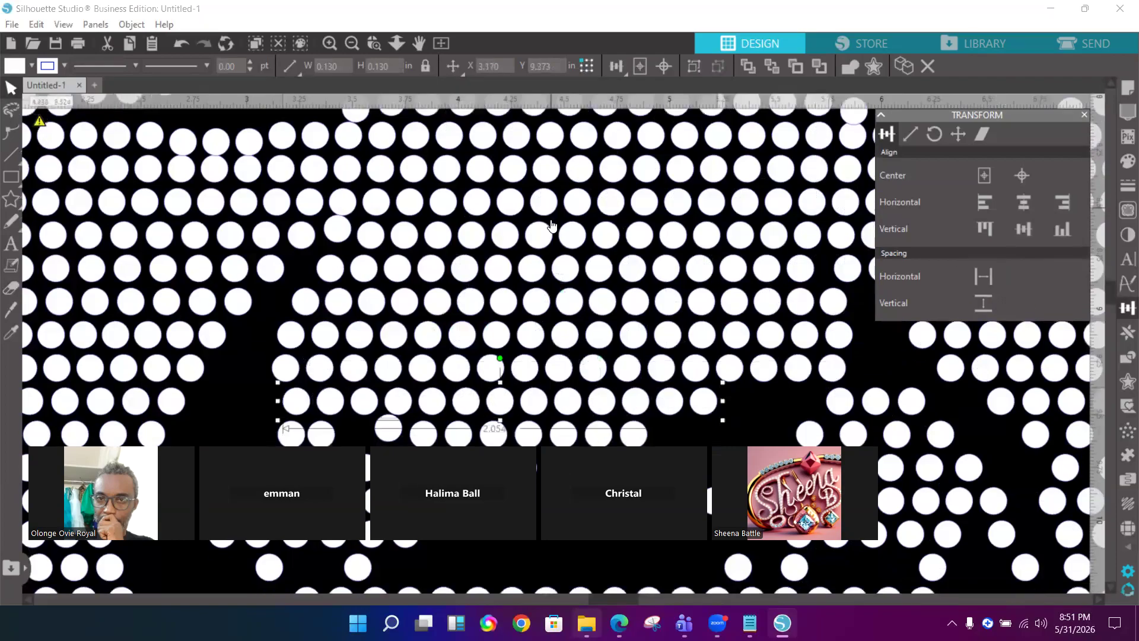
scroll(551, 226, "down", 5)
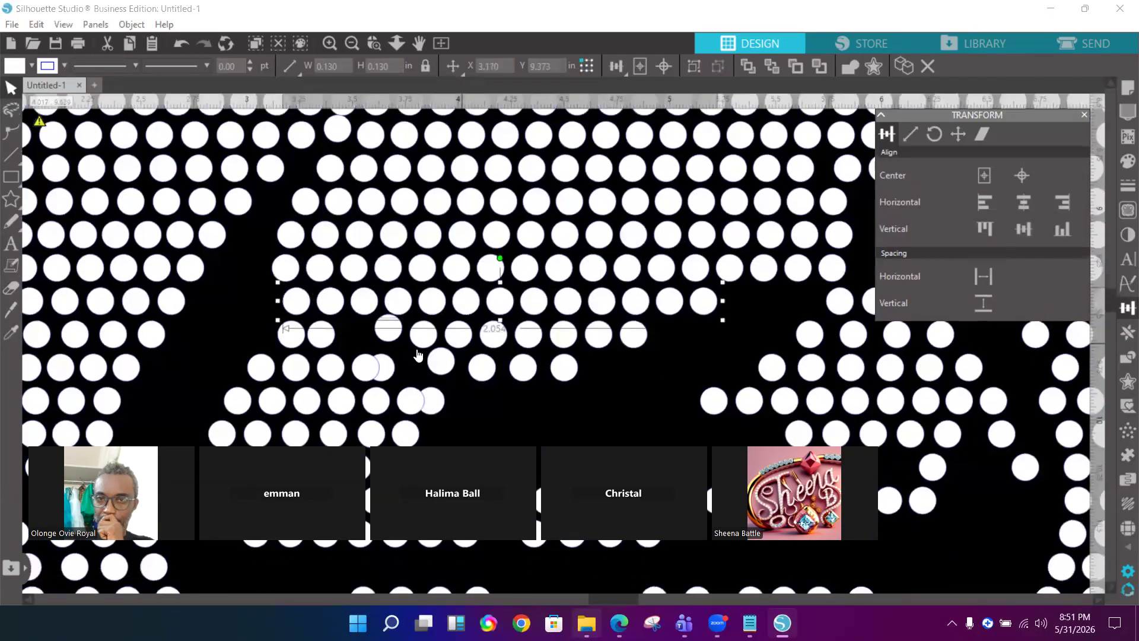
left_click(404, 367)
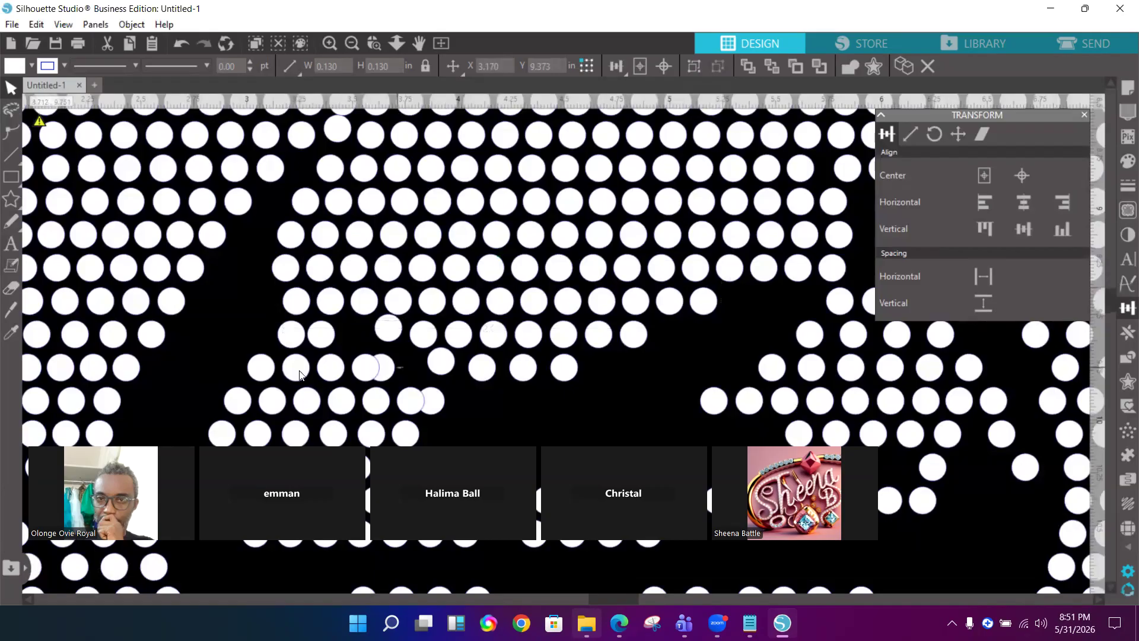
left_click_drag(299, 370, 255, 369)
left_click(974, 281)
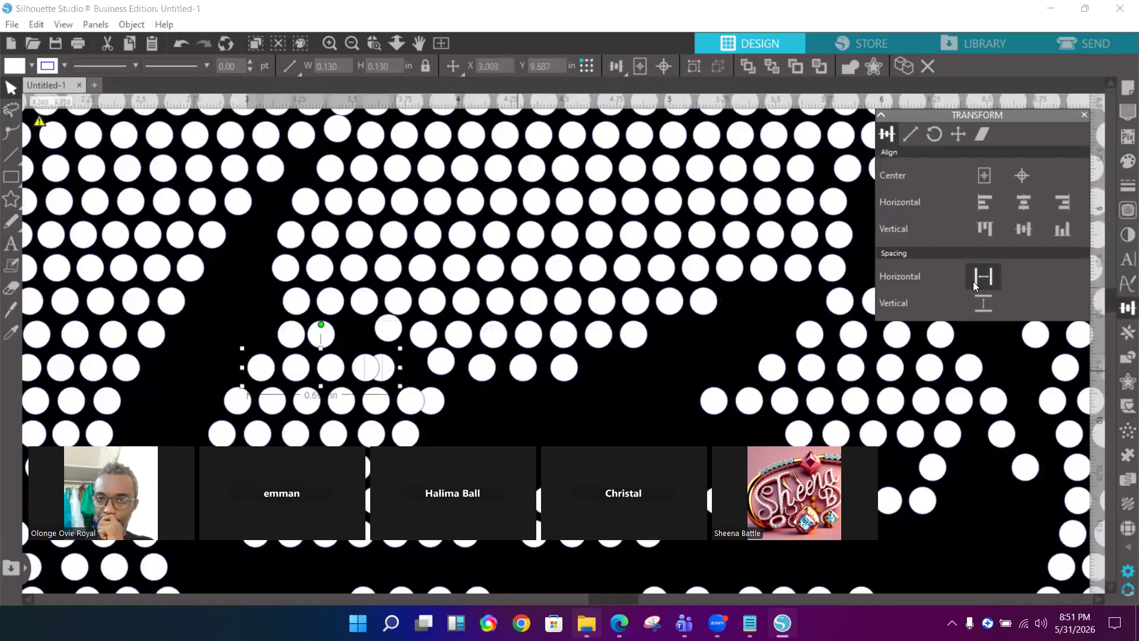
left_click(625, 434)
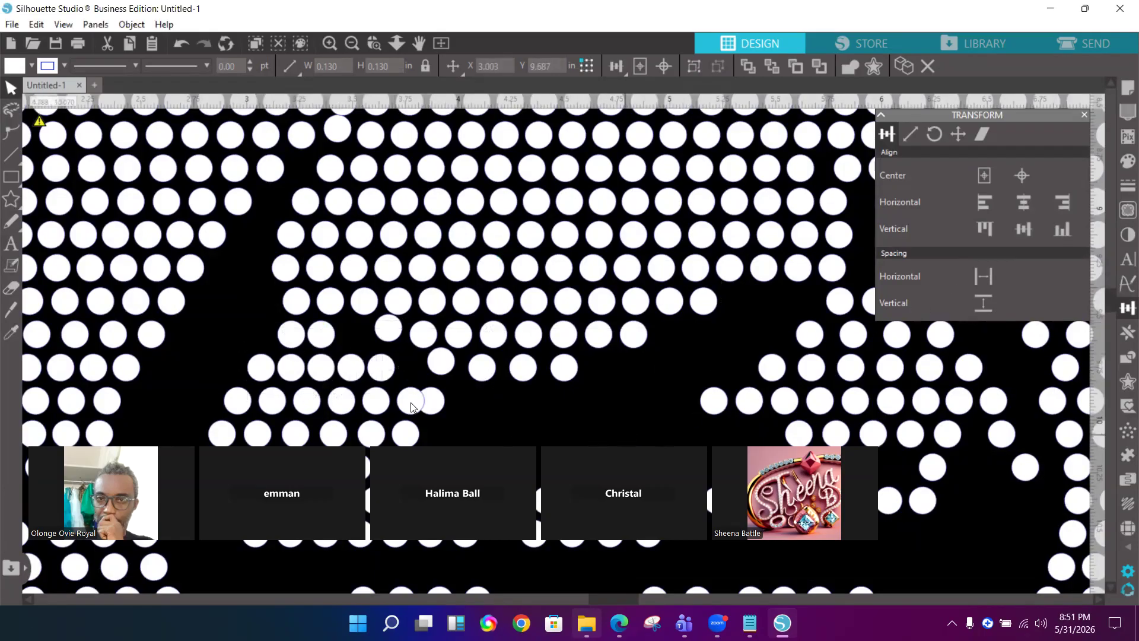
left_click(352, 369)
left_click_drag(224, 365, 376, 373)
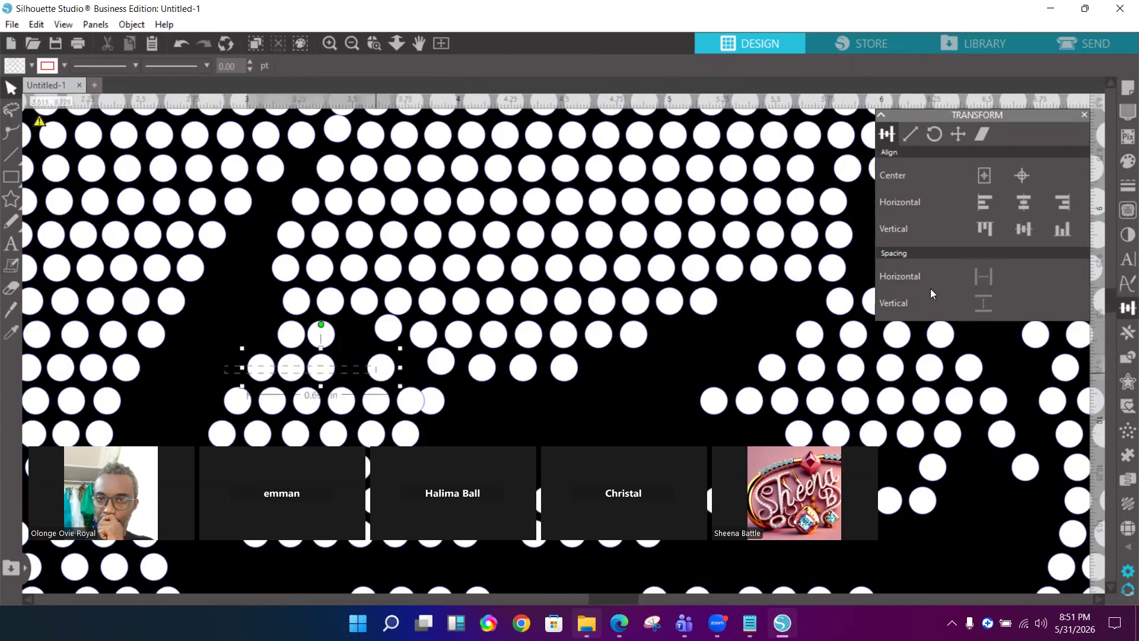
left_click(983, 276)
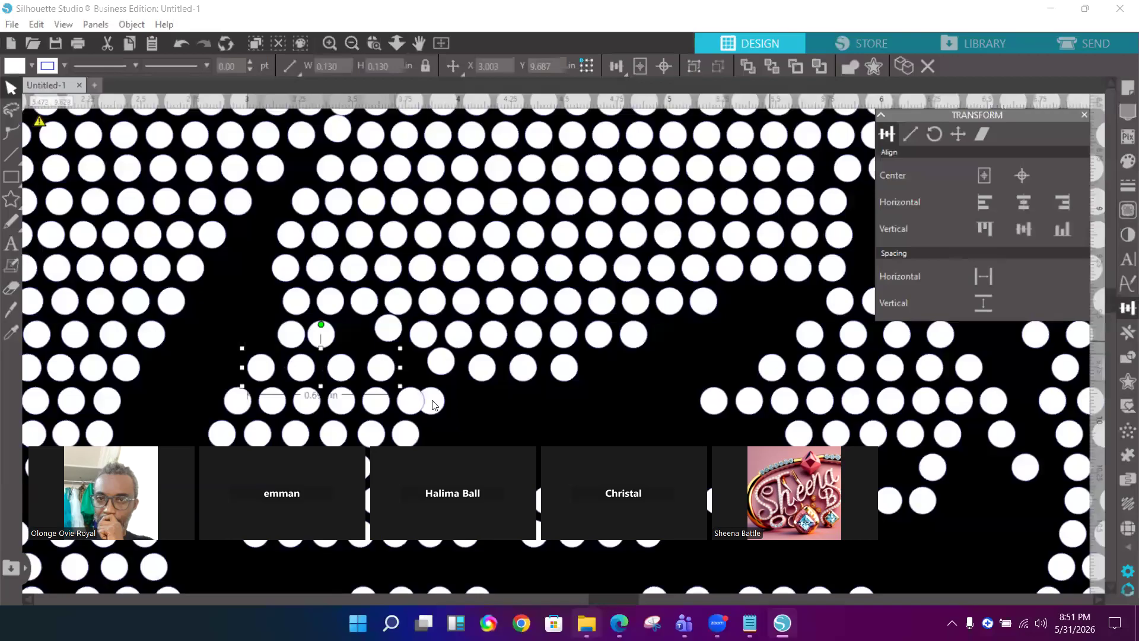
Even out the horizontal spacing of the seven-circle row and the six-circle row directly beneath the four-circle row
left_click_drag(458, 401, 226, 404)
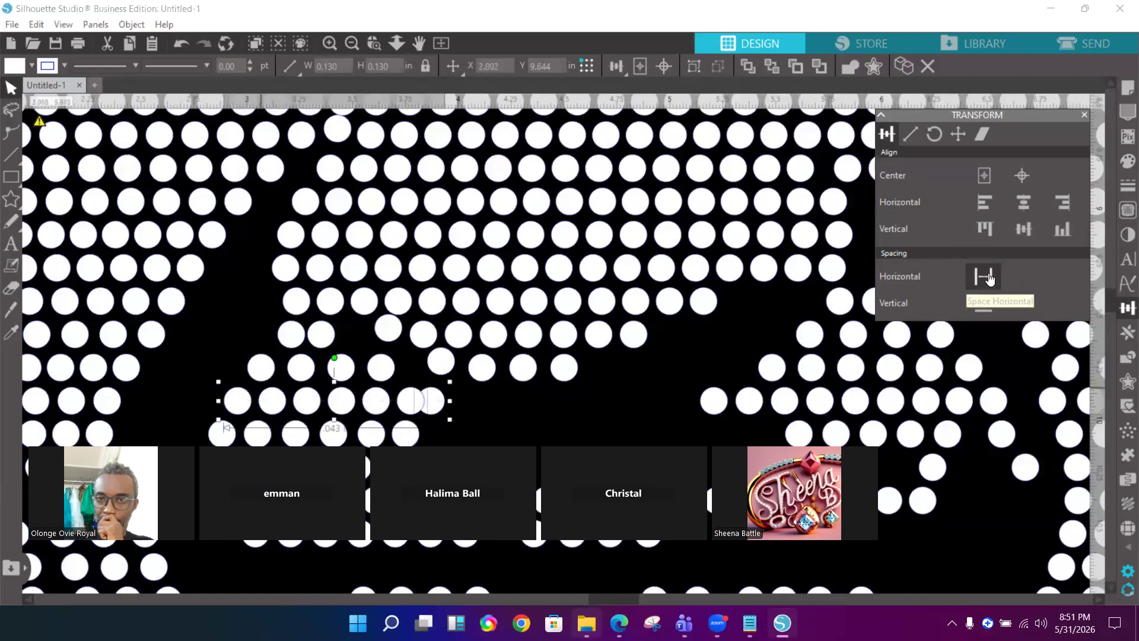
left_click(989, 278)
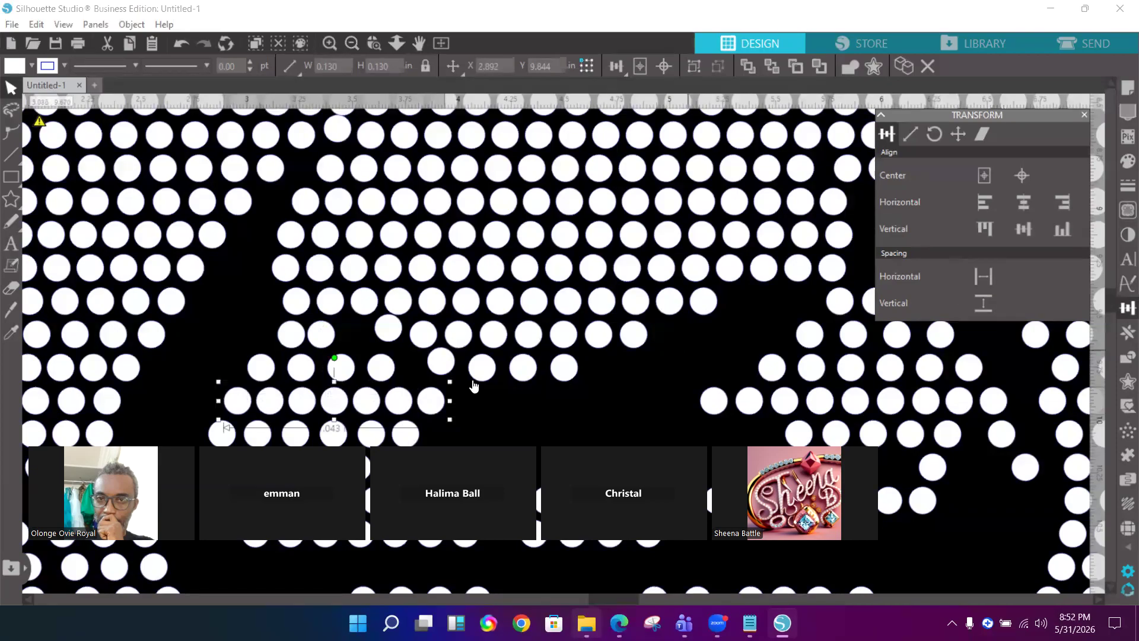
scroll(399, 426, "down", 1)
left_click_drag(451, 386, 217, 391)
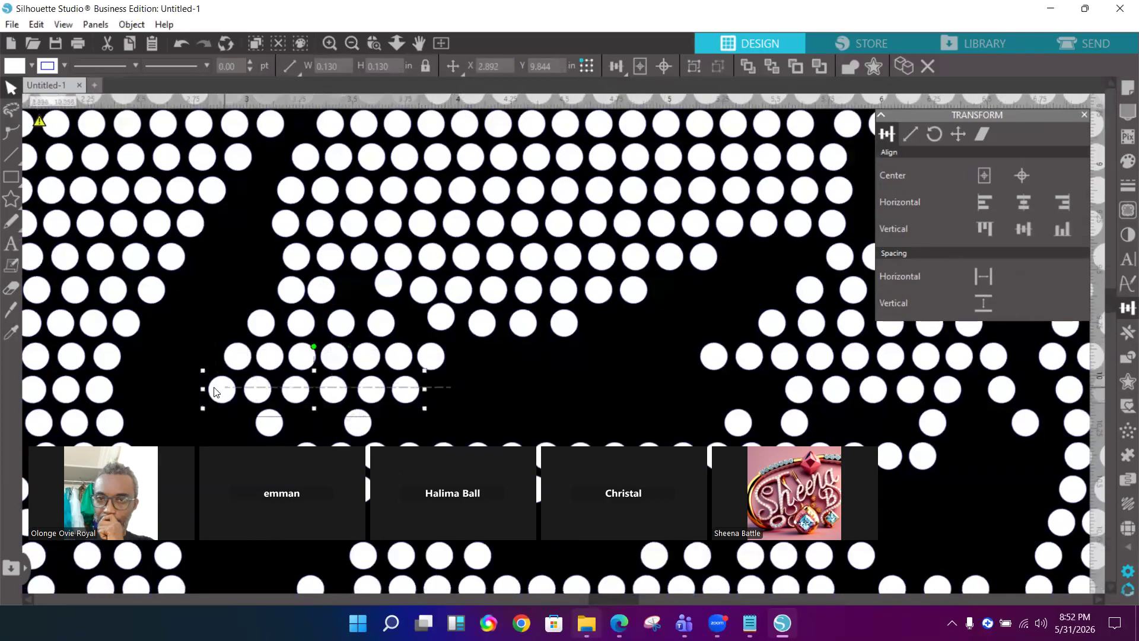
left_click(970, 274)
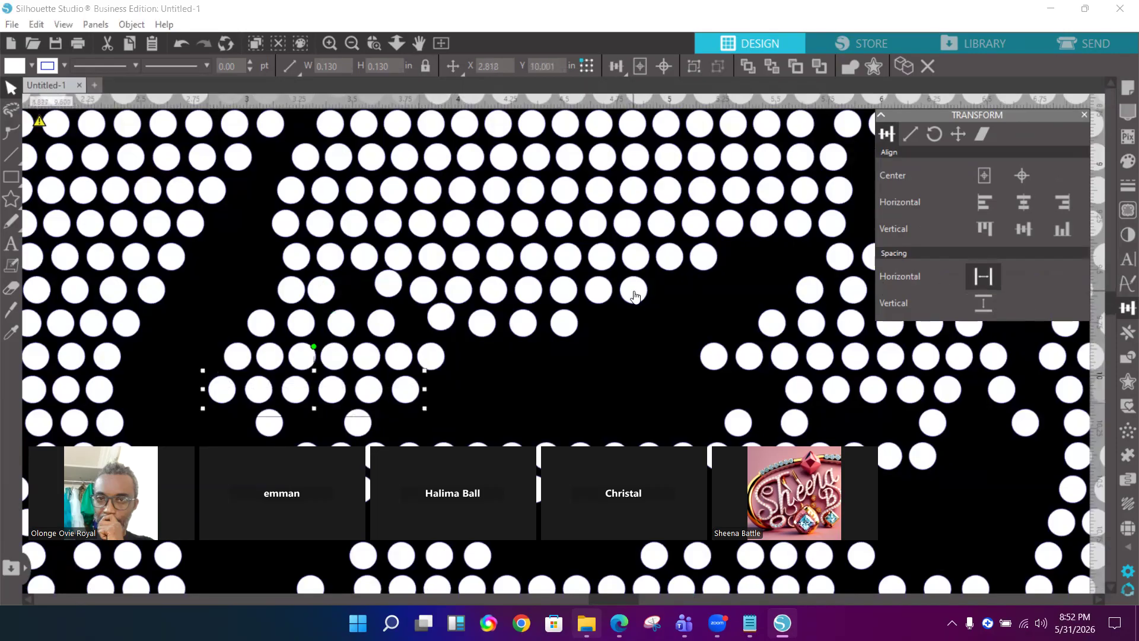
Move the black-and-white portrait closer to the page and group all the circles of the rhinestone template on the page
scroll(635, 297, "up", 3)
scroll(635, 297, "up", 2)
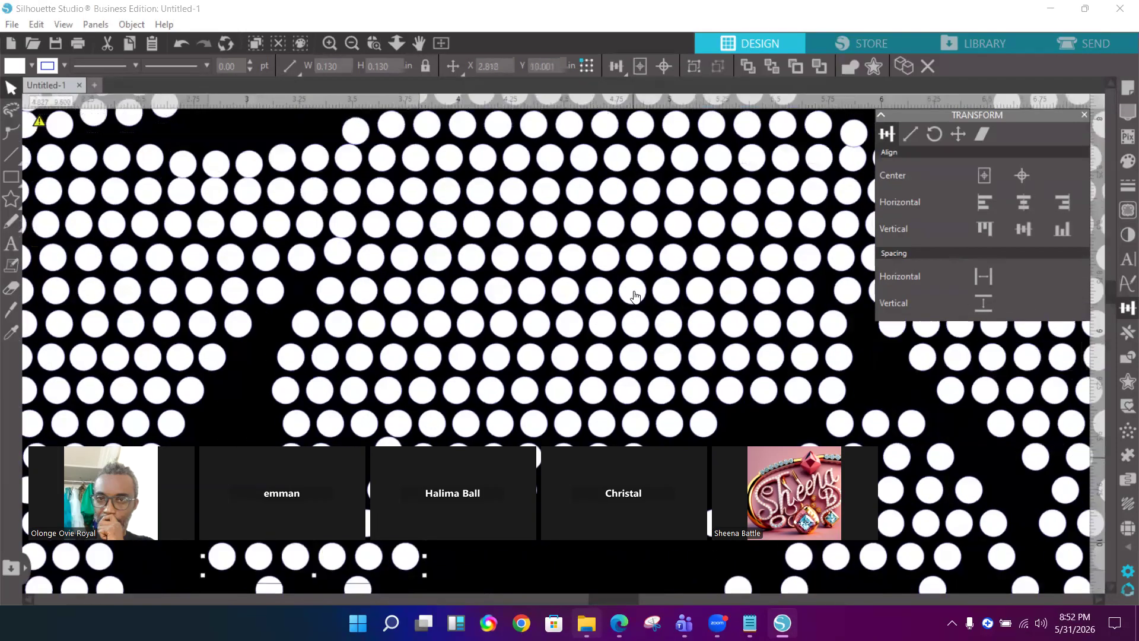
scroll(634, 297, "up", 2)
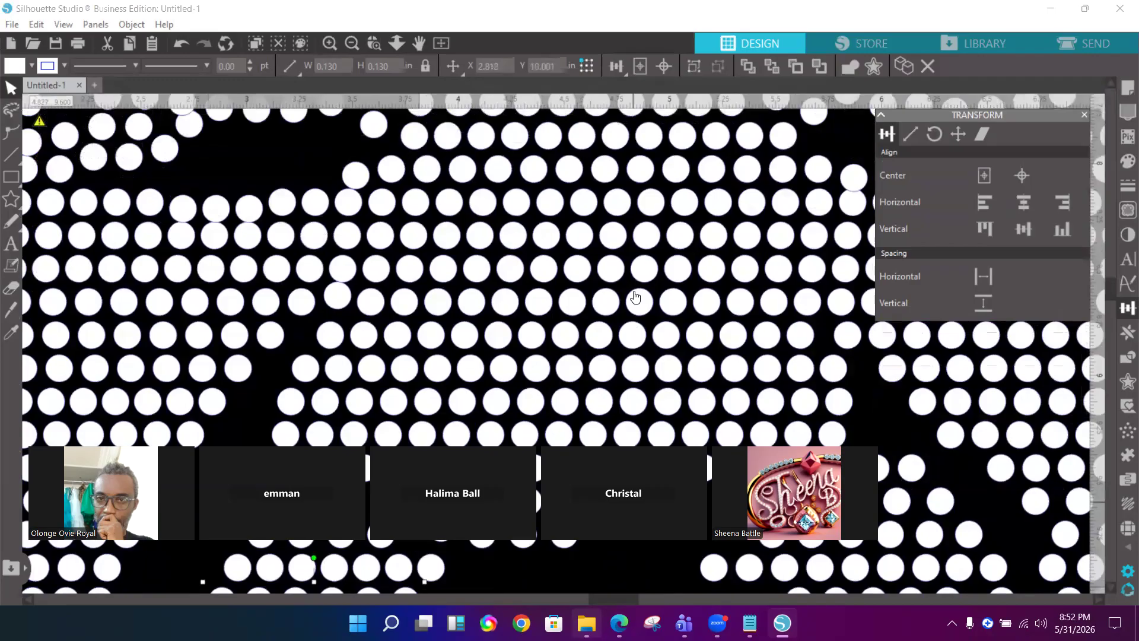
left_click(442, 41)
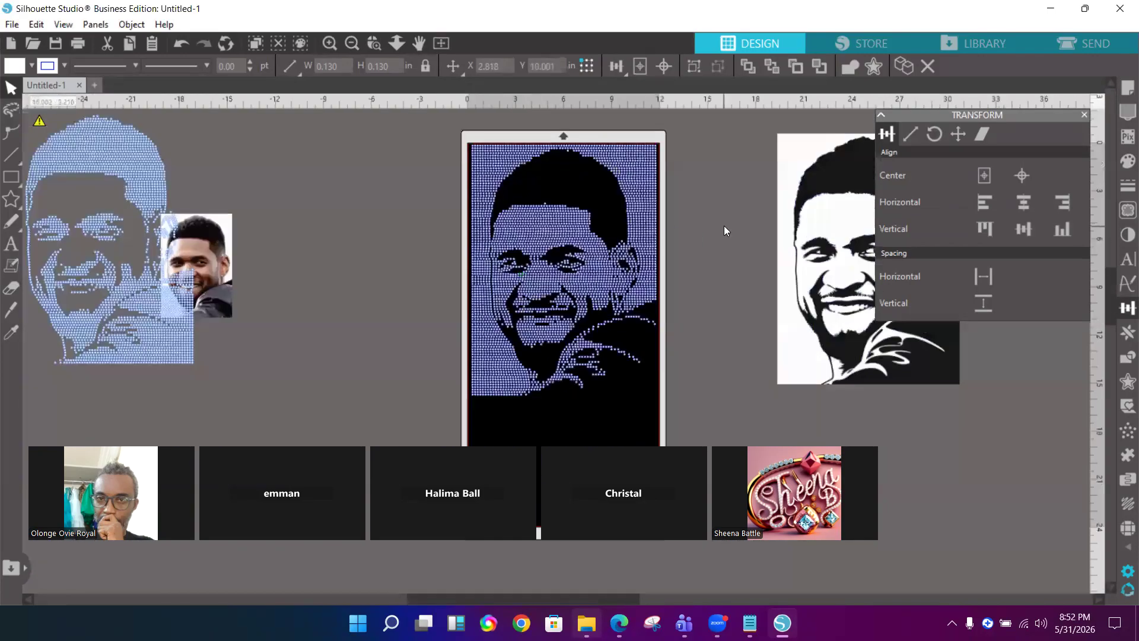
left_click(723, 228)
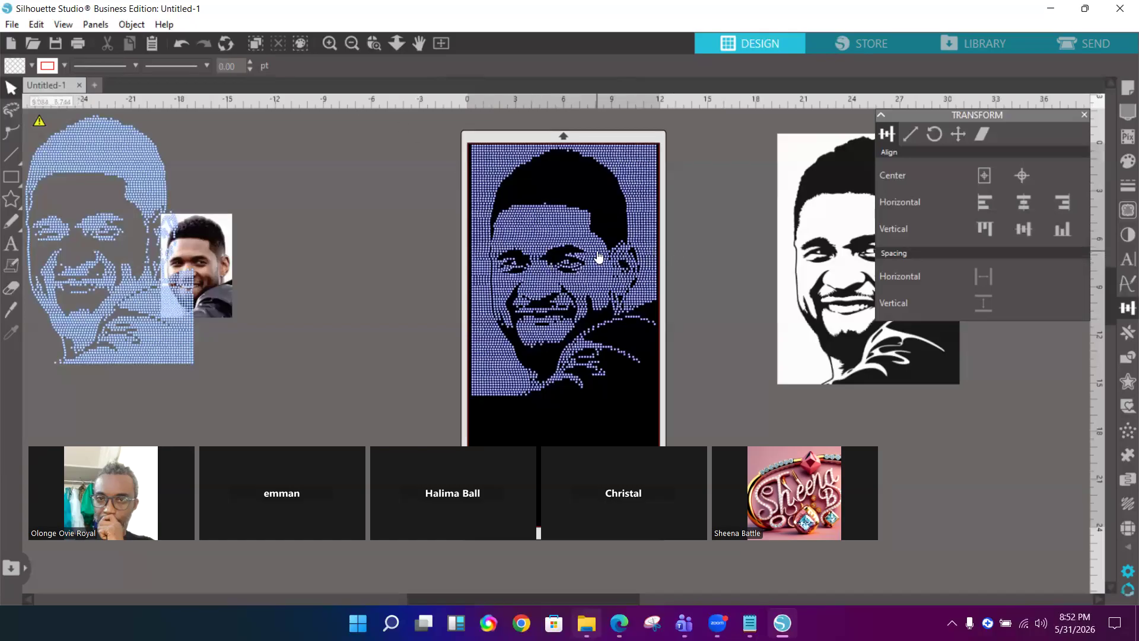
mouse_move(819, 239)
left_mouse_down()
mouse_move(718, 264)
mouse_move(802, 235)
left_mouse_up()
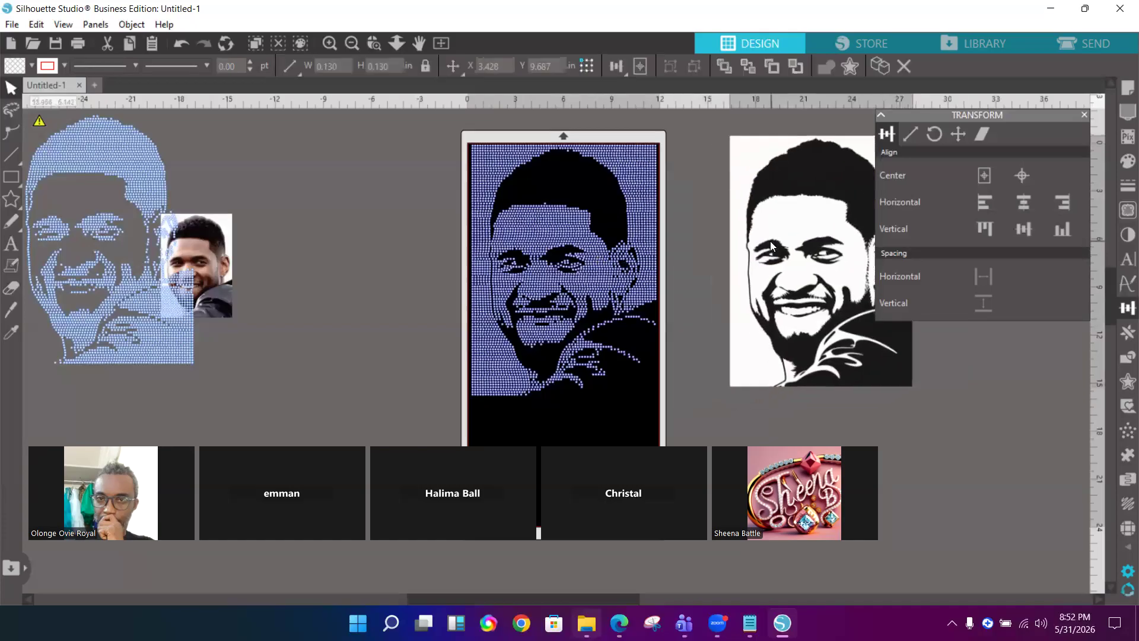
mouse_move(448, 128)
left_mouse_down()
mouse_move(483, 407)
mouse_move(549, 425)
left_mouse_up()
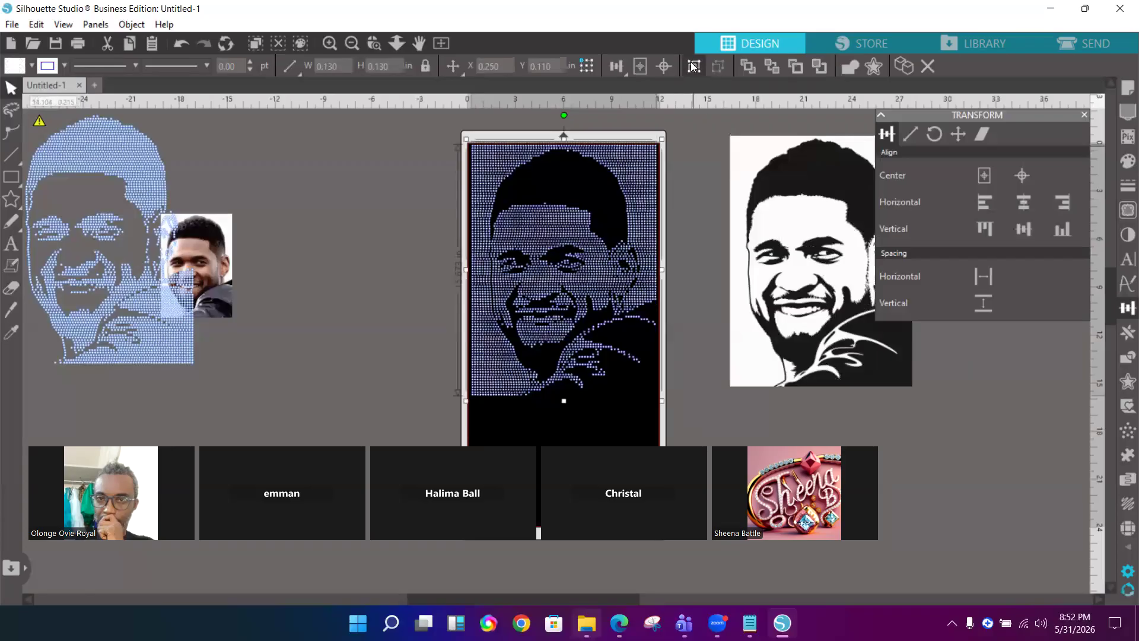
left_click(692, 67)
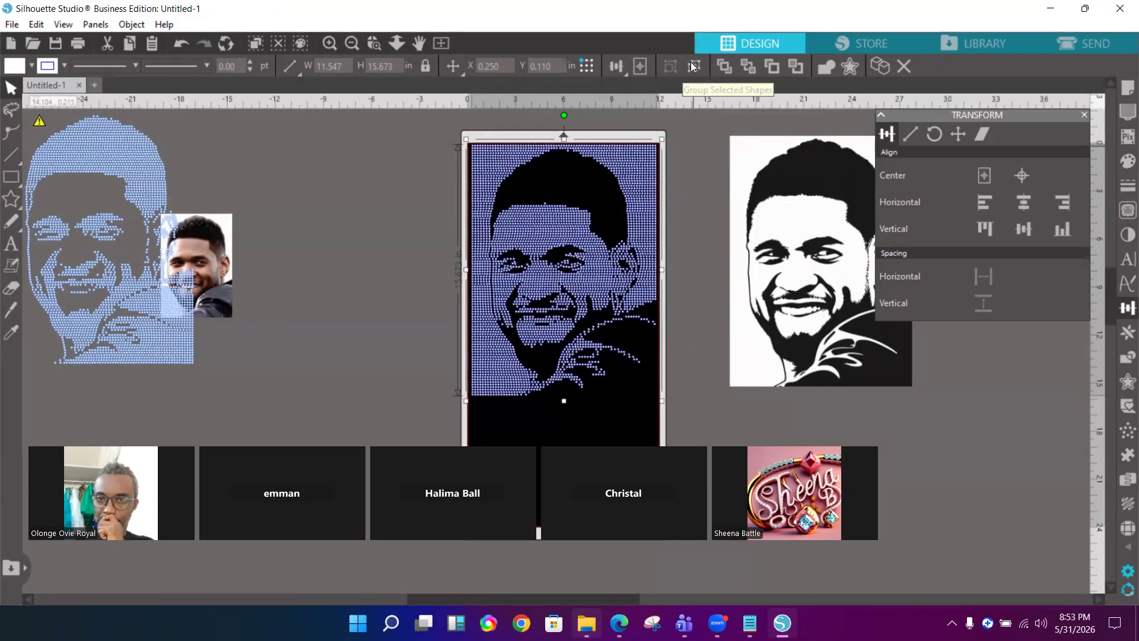
Bring the black-and-white portrait right beside the page and center-align it with the grouped rhinestone template
left_click_drag(760, 252, 701, 258)
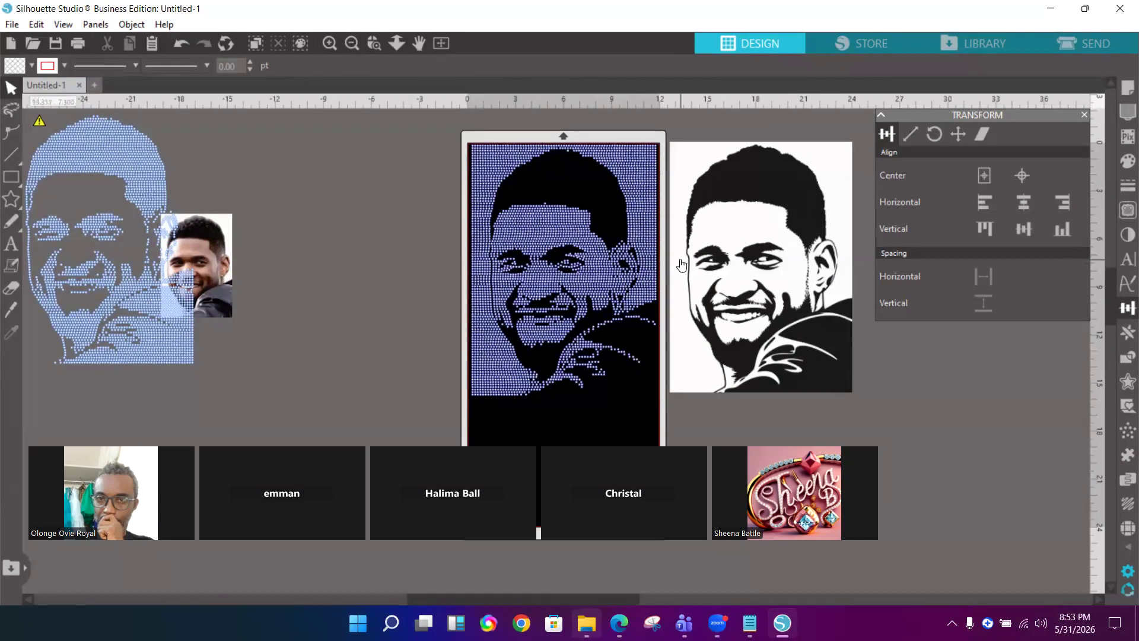
left_click(763, 202)
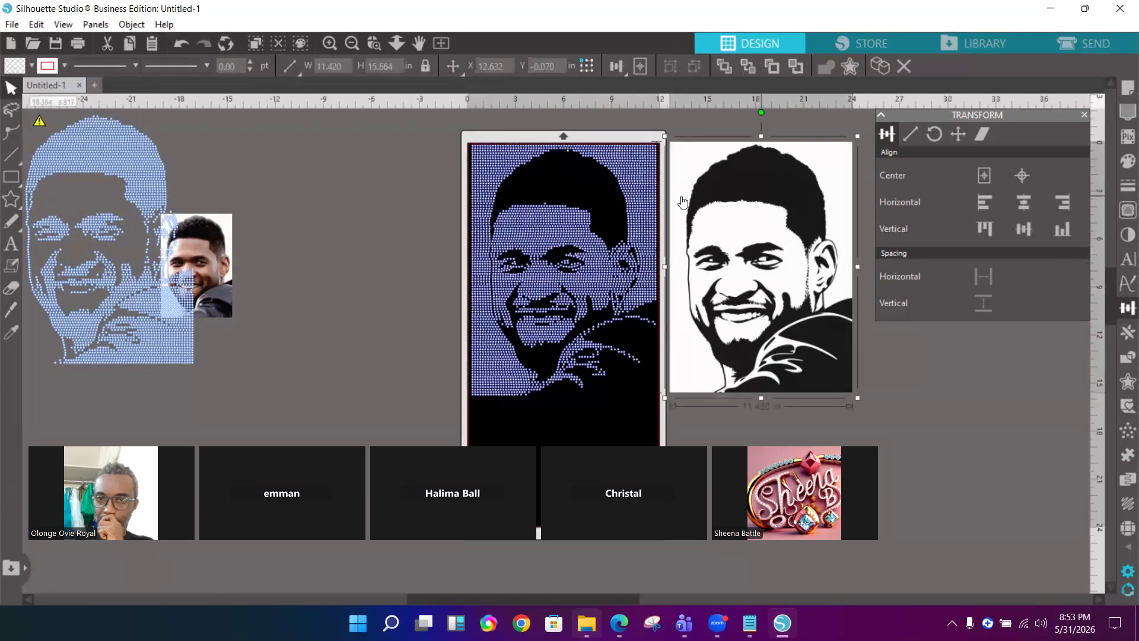
left_click(492, 166)
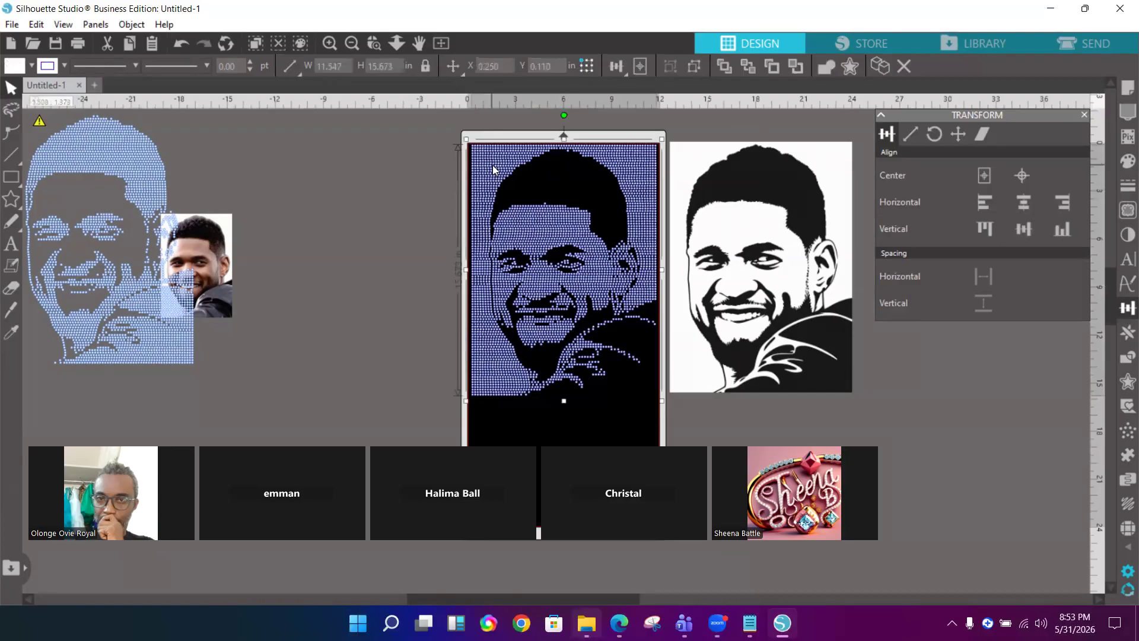
left_click(716, 166, "shift")
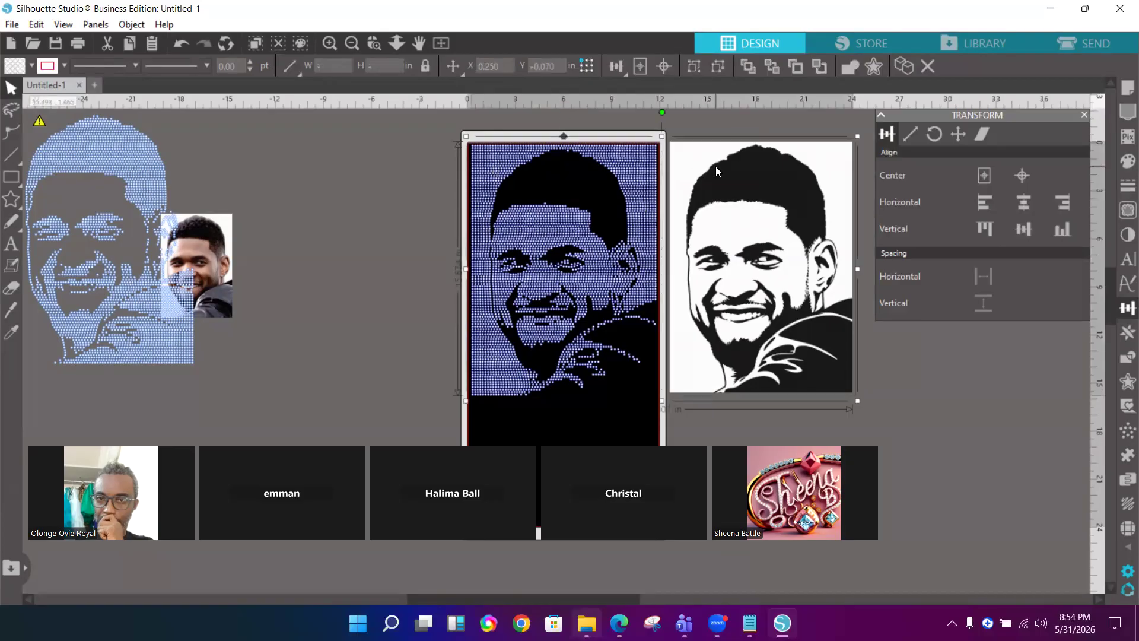
left_click(985, 203)
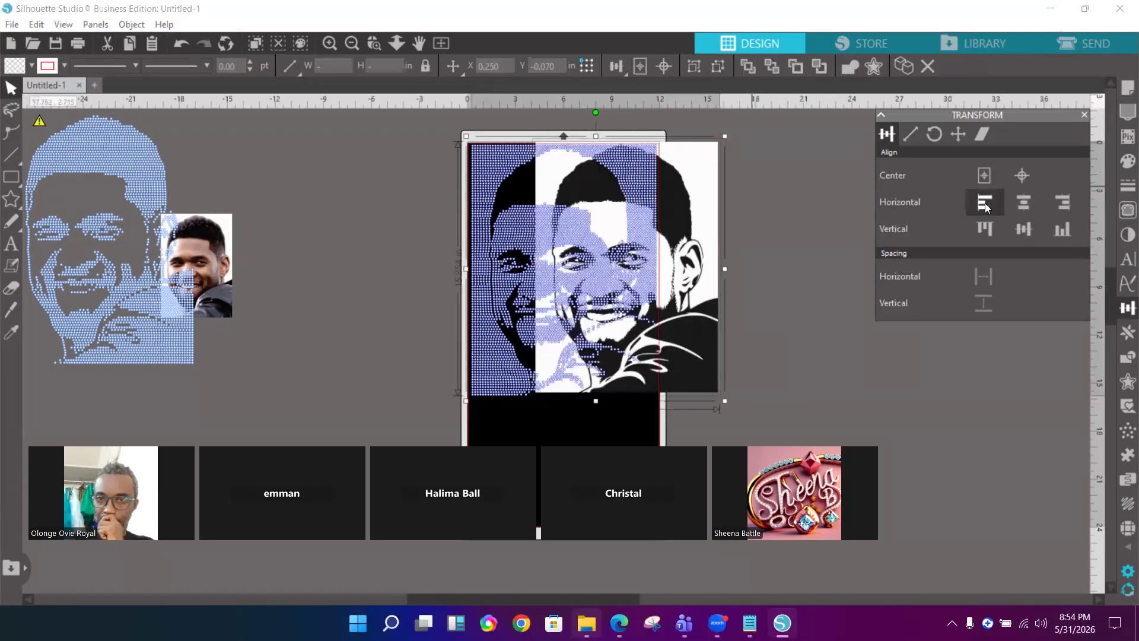
left_click(1022, 176)
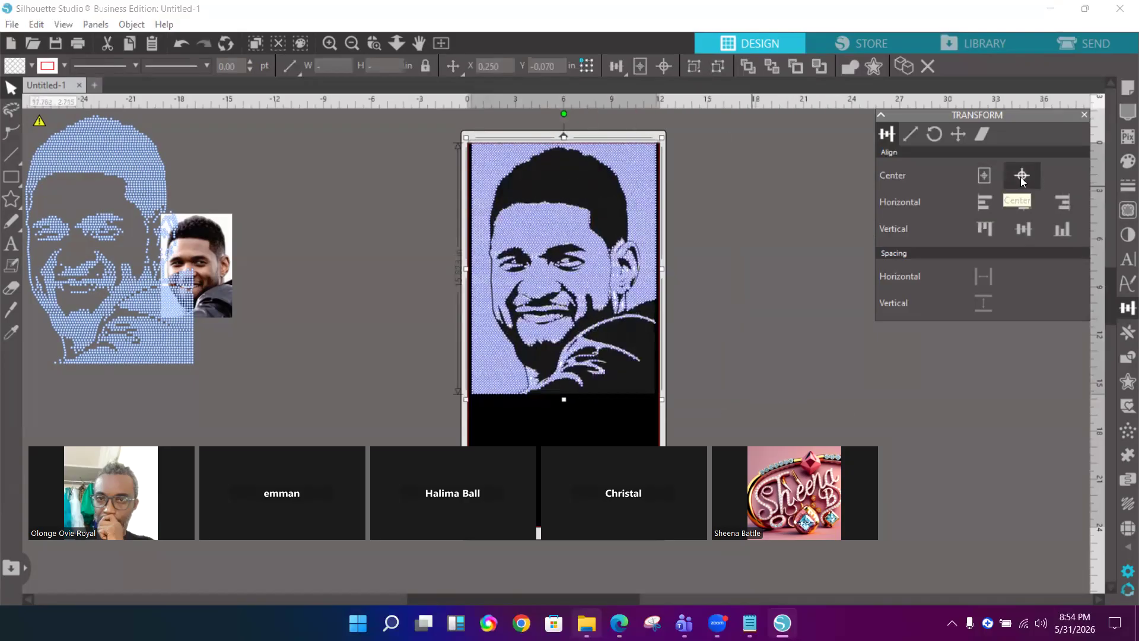
left_click(724, 217)
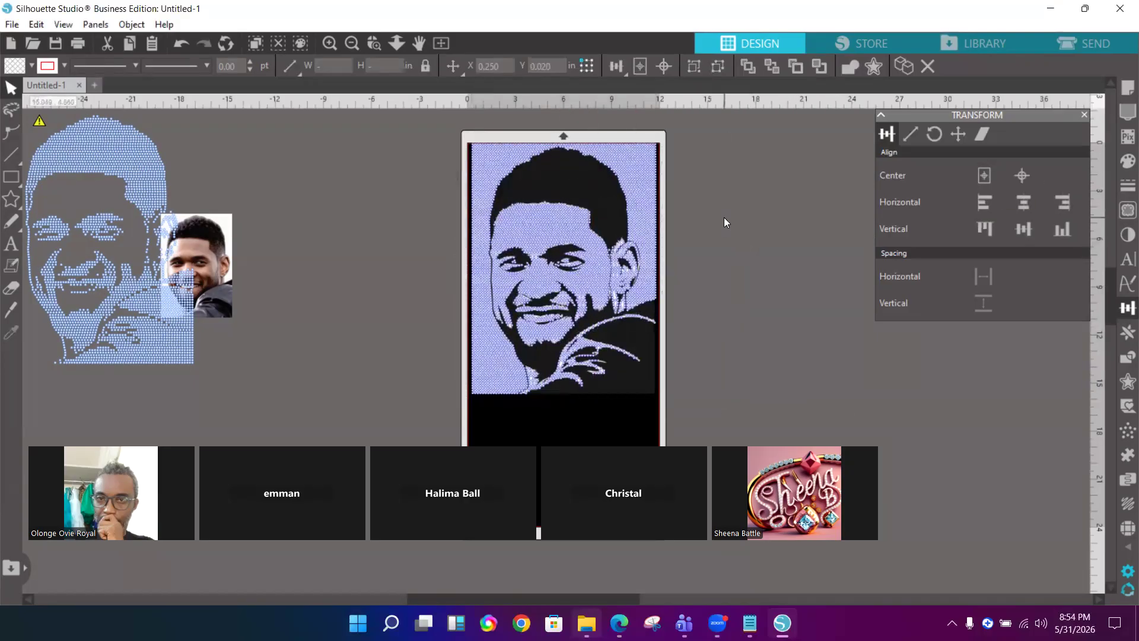
Ungroup the rhinestone template on the page so that single circles around the ear can be edited
left_click(377, 45)
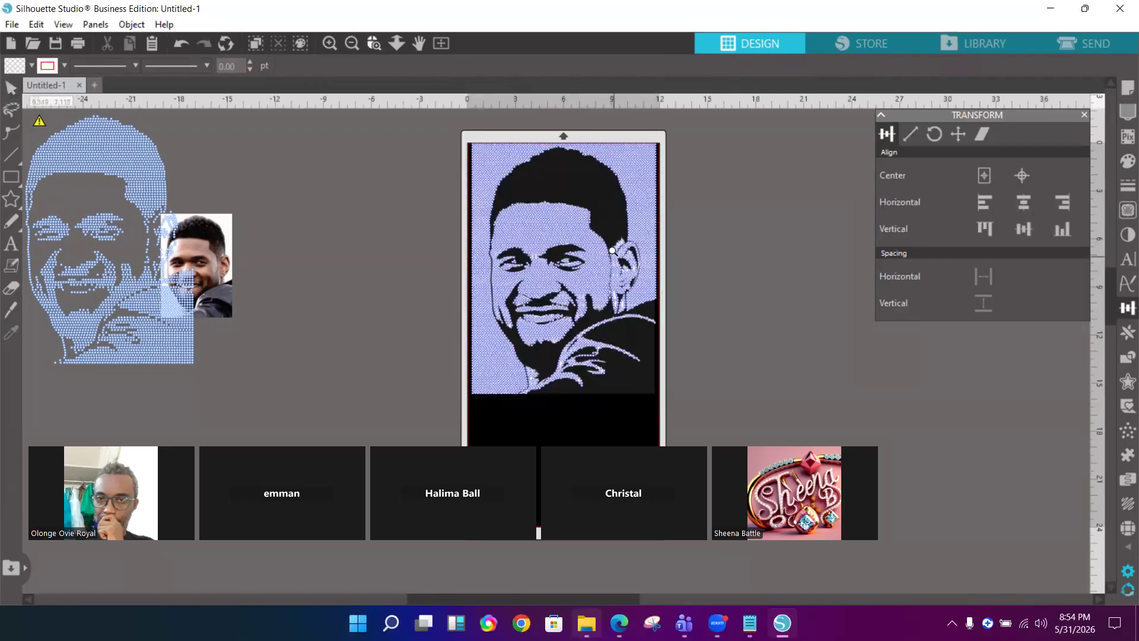
left_click_drag(603, 243, 653, 330)
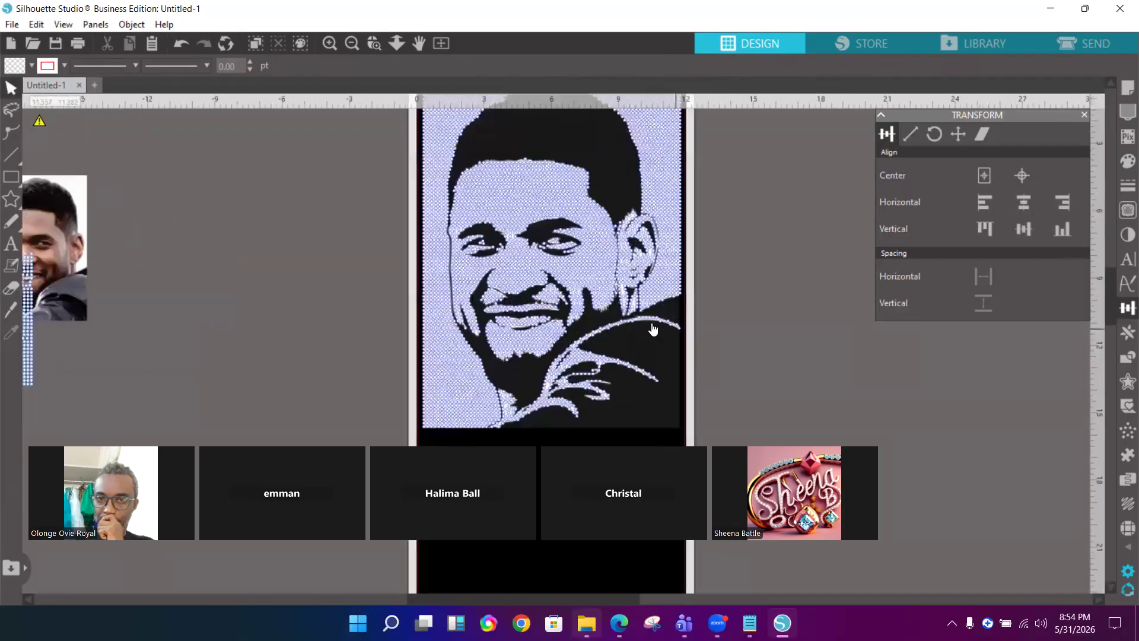
left_click(374, 45)
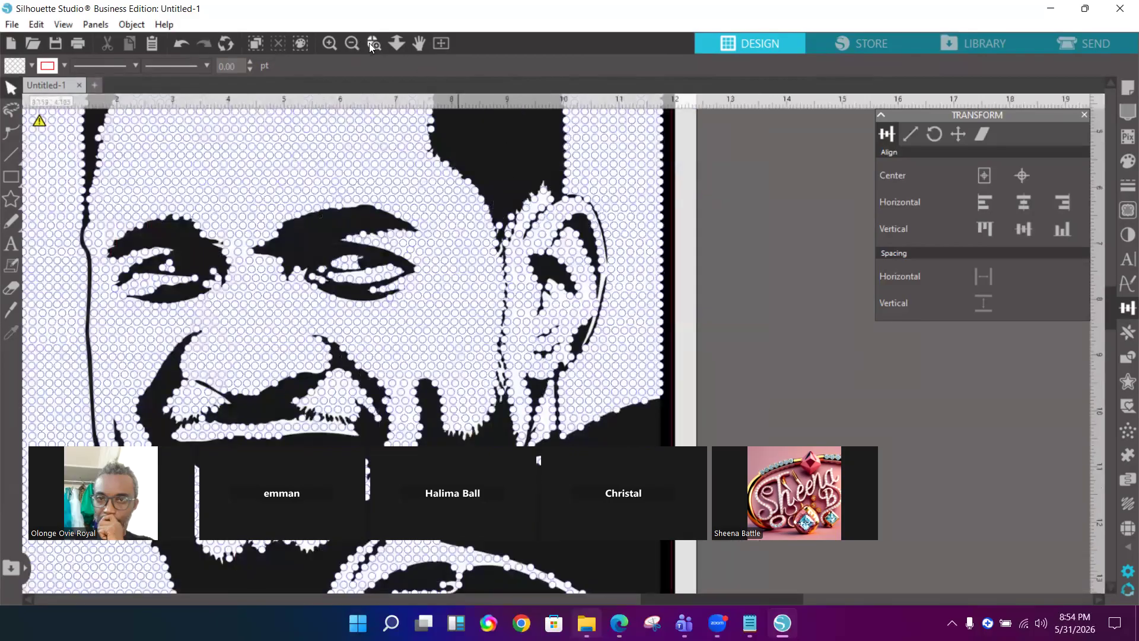
left_click_drag(467, 169, 635, 459)
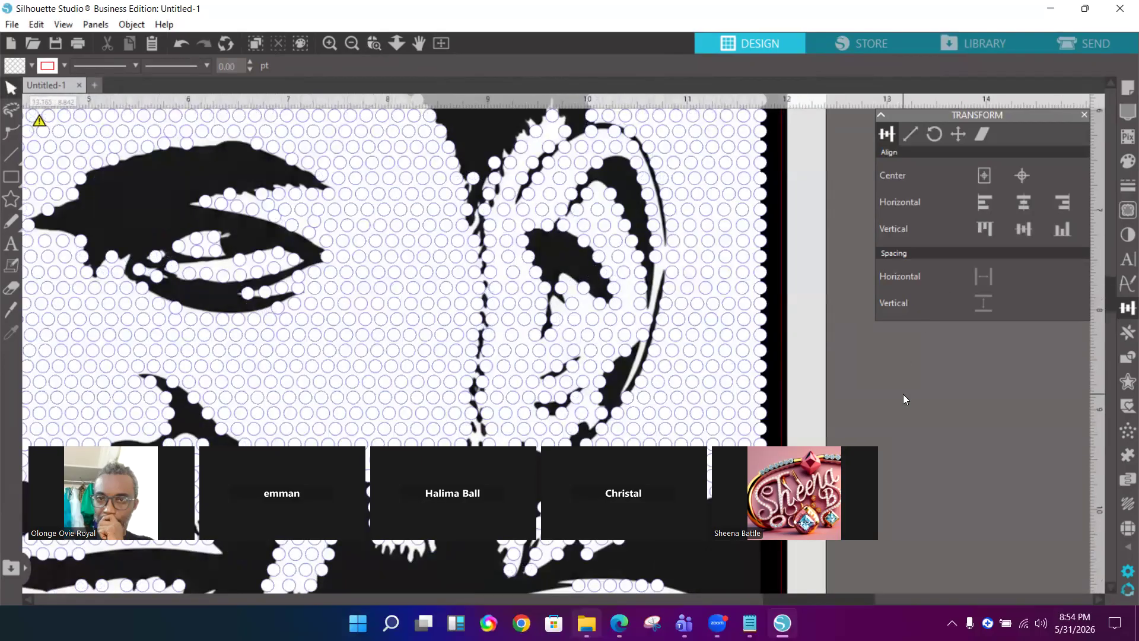
left_click(763, 230)
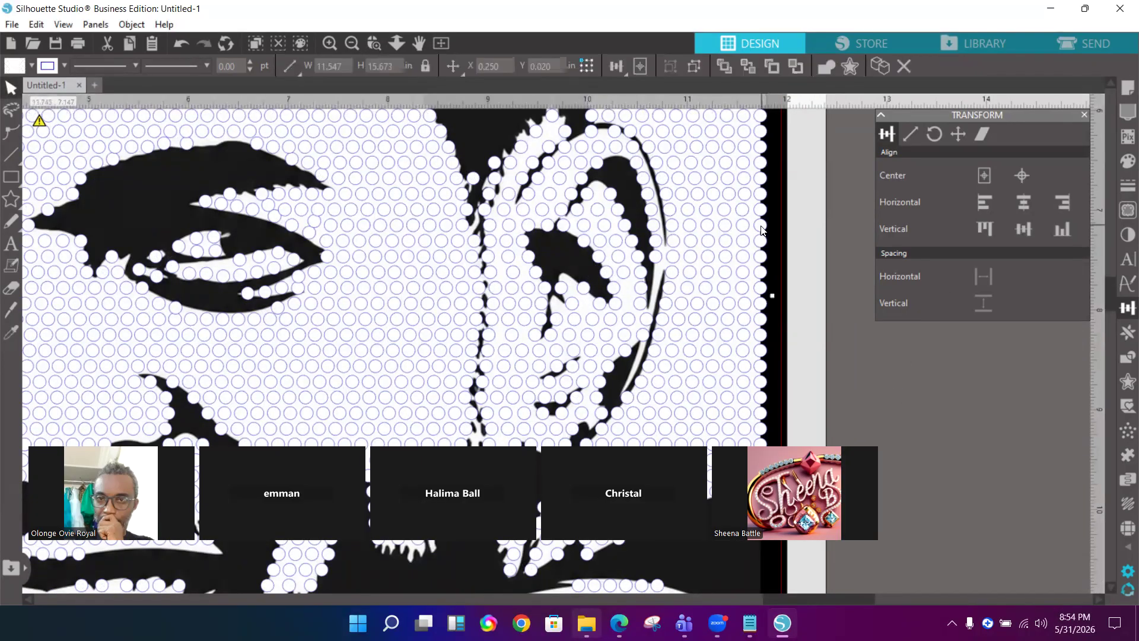
left_click(692, 67)
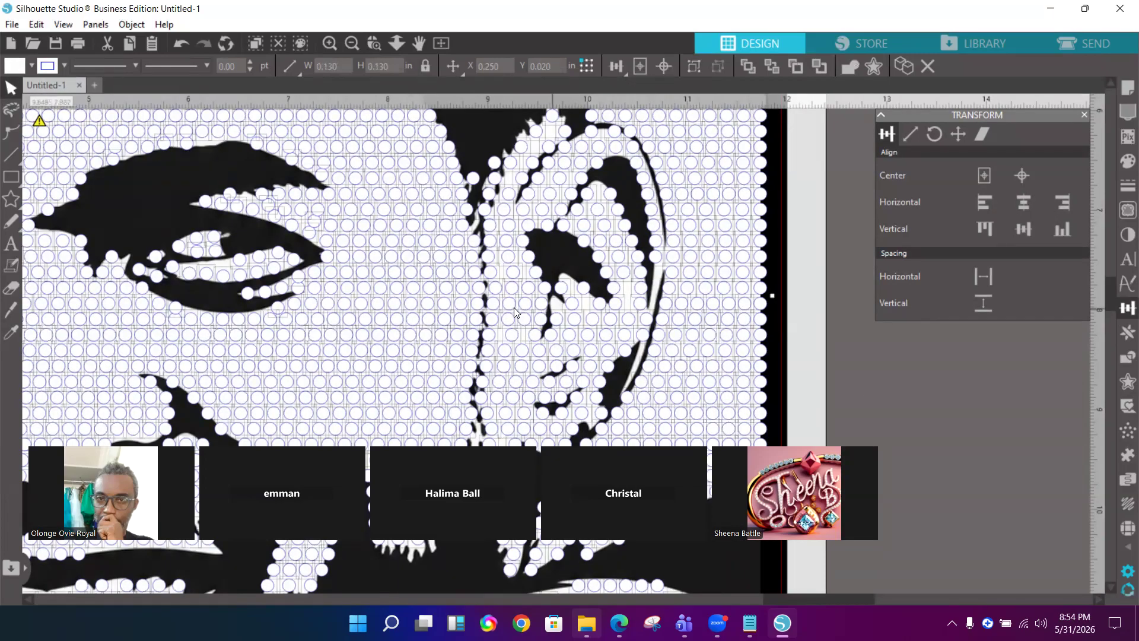
Select the circles on the ear side of the dark line between face and ear and nudge them right, clear of the line
left_click(486, 260)
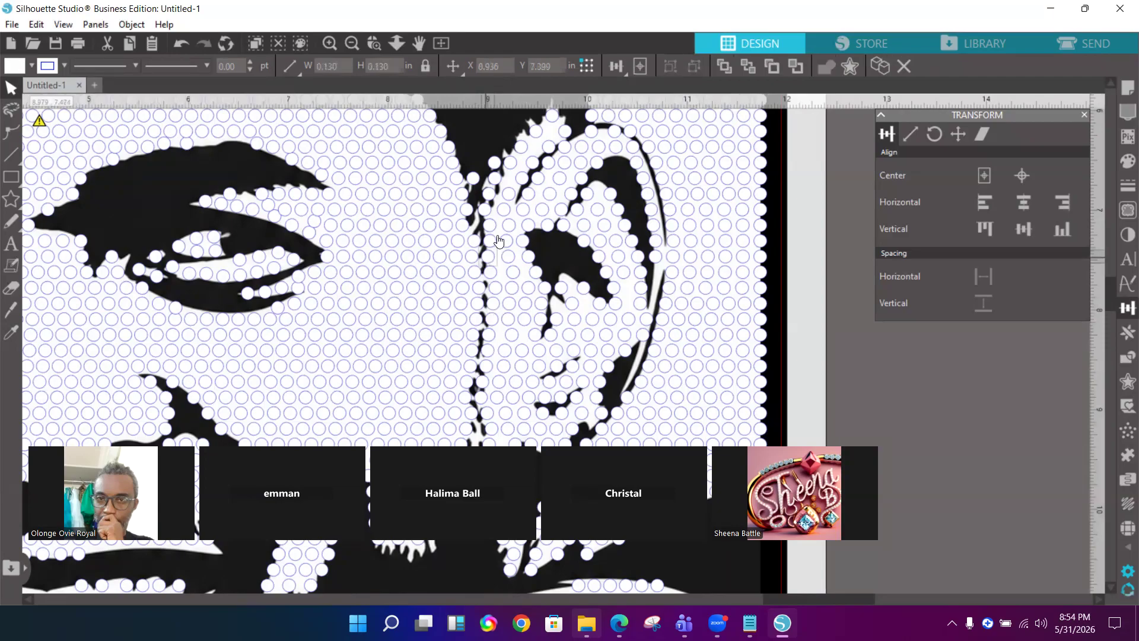
left_click(486, 225, "shift")
left_click(489, 275, "shift")
left_click(493, 287, "shift")
left_click(492, 303, "shift")
left_click(492, 305, "shift")
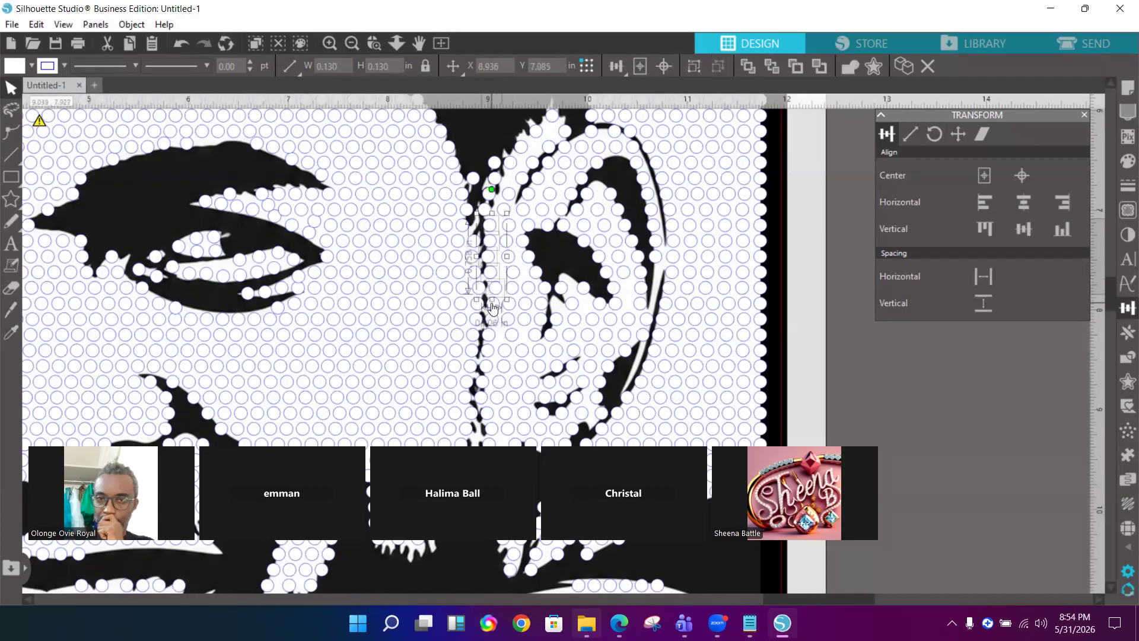
left_click(499, 291, "shift")
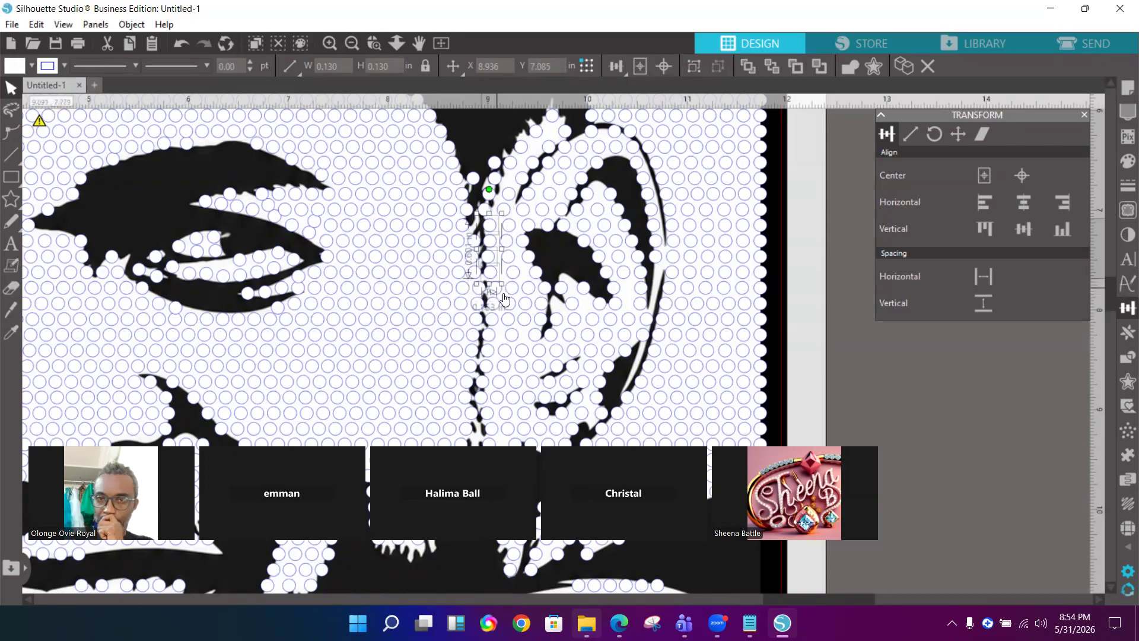
key("Right")
key("Right")
key("Right")
key("Right")
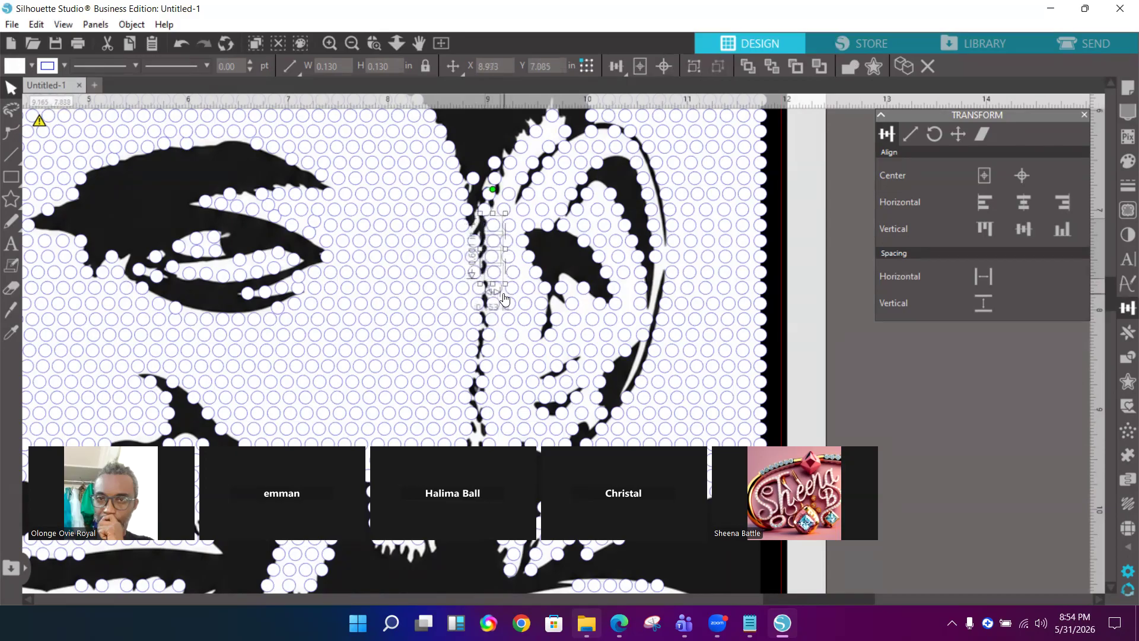
Nudge the face-side circles next to the dark line in front of the ear left, one row after another, to clear the line
left_click(475, 240)
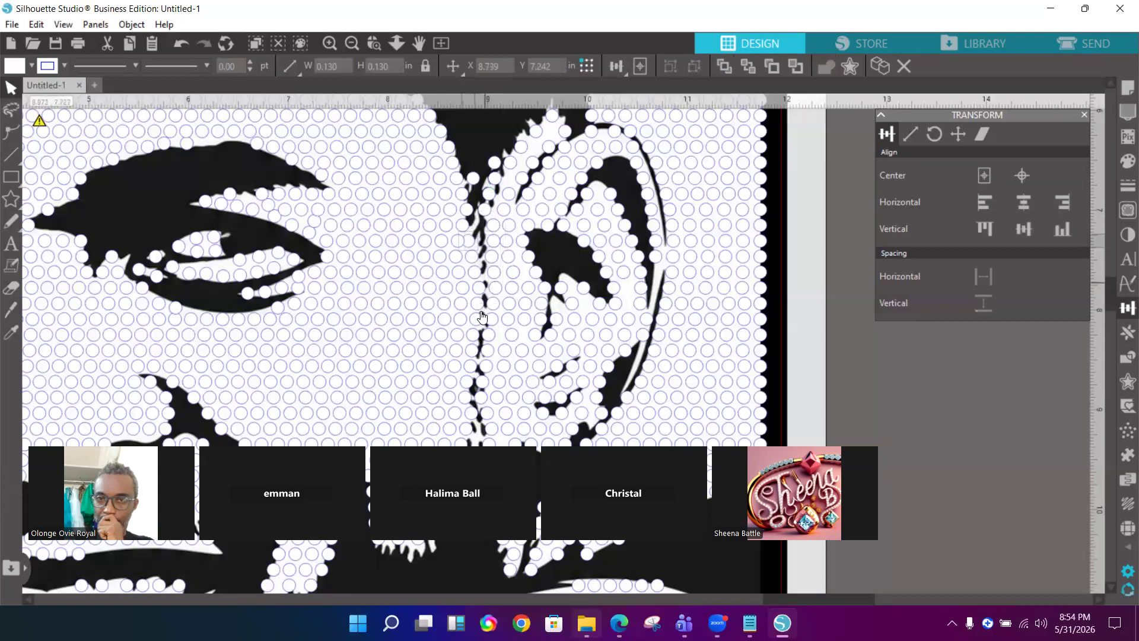
left_click(382, 48)
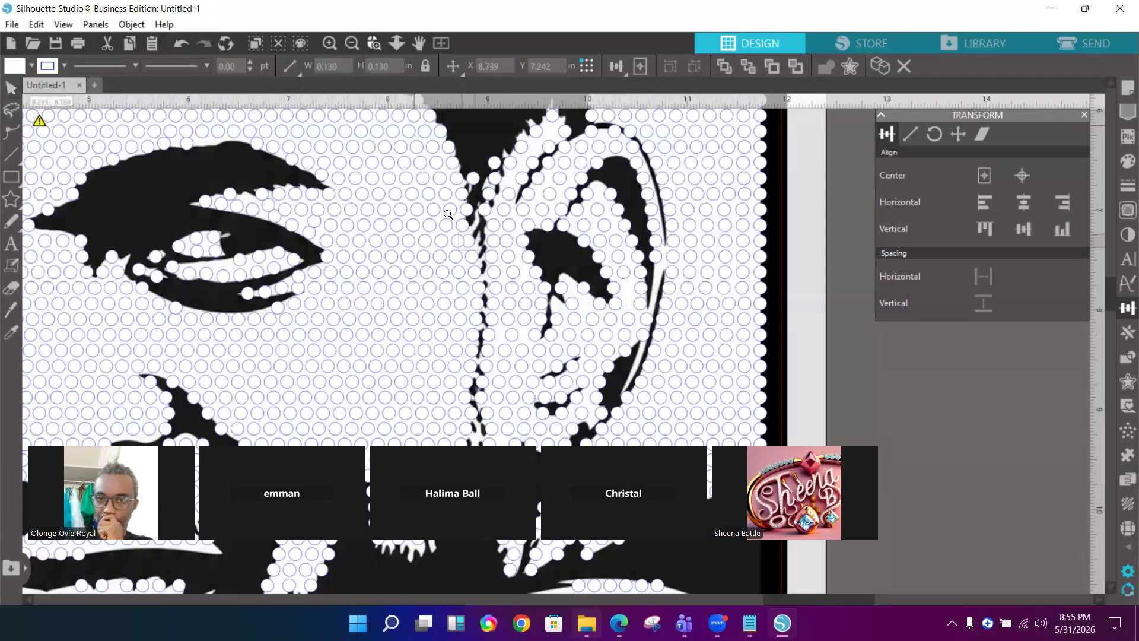
left_click_drag(384, 192, 598, 472)
left_click(462, 437)
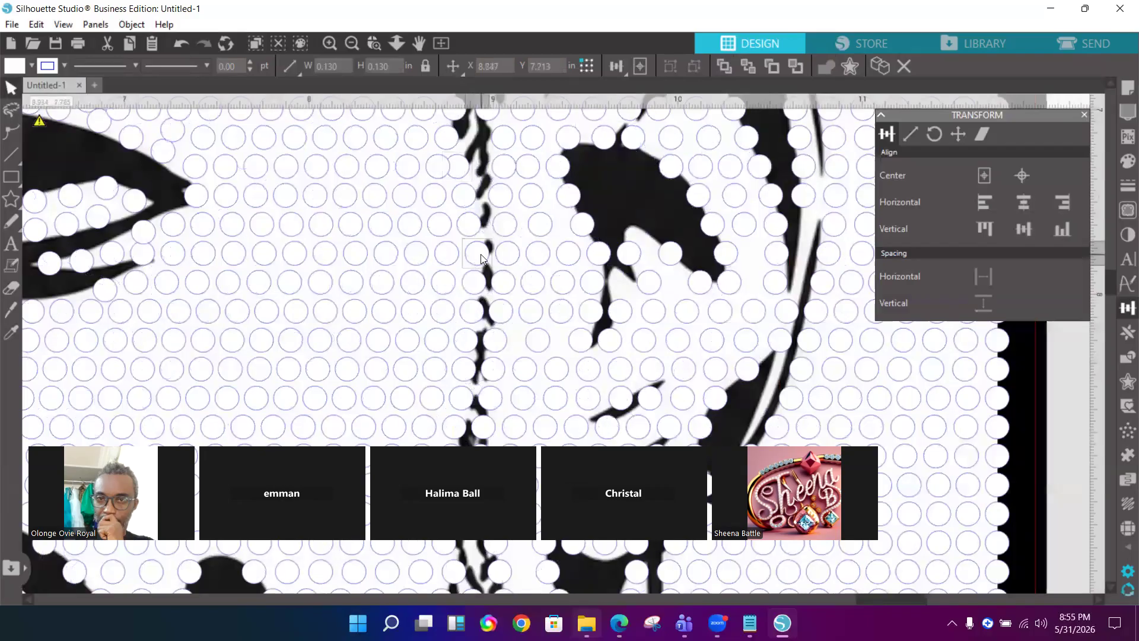
key("Left")
left_click_drag(480, 254, 479, 284)
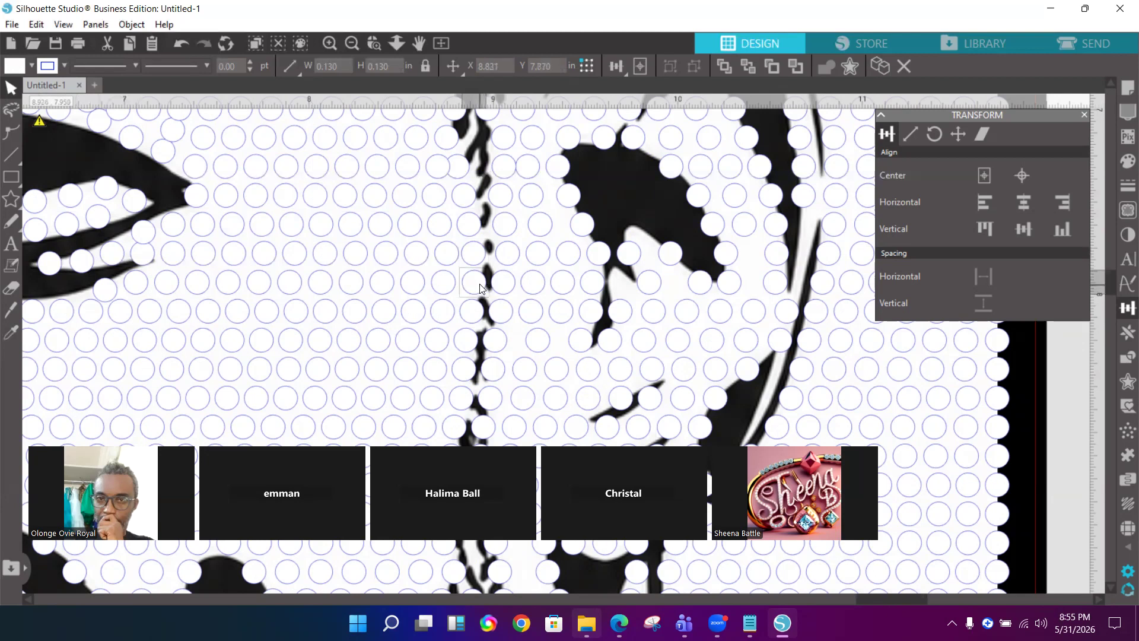
key("Left")
key("Left")
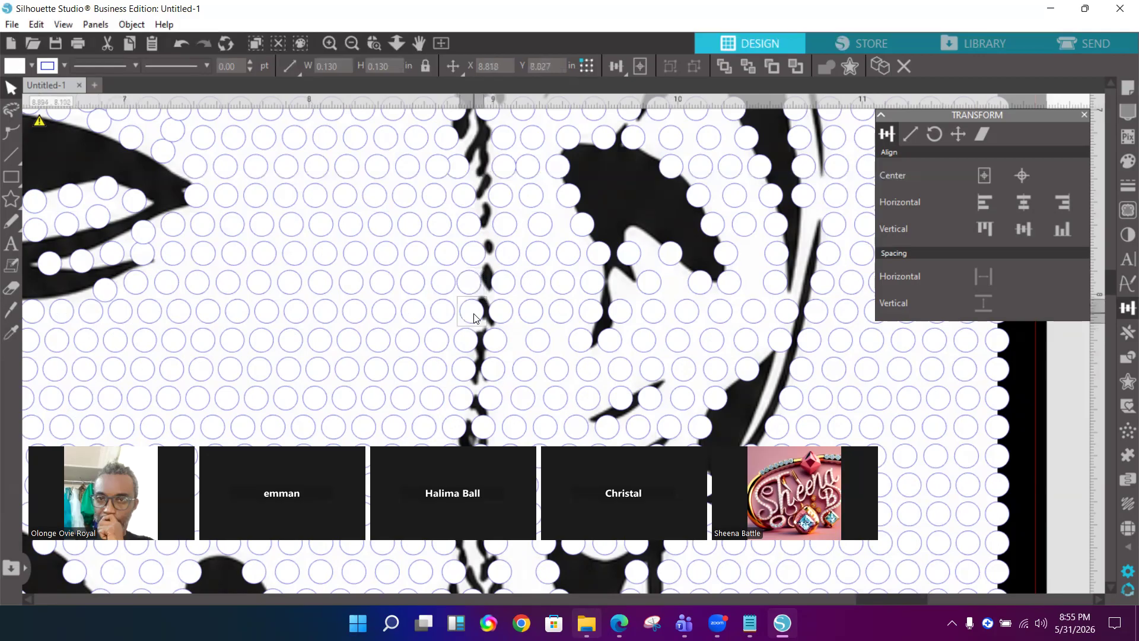
key("Left")
left_click_drag(474, 317, 469, 347)
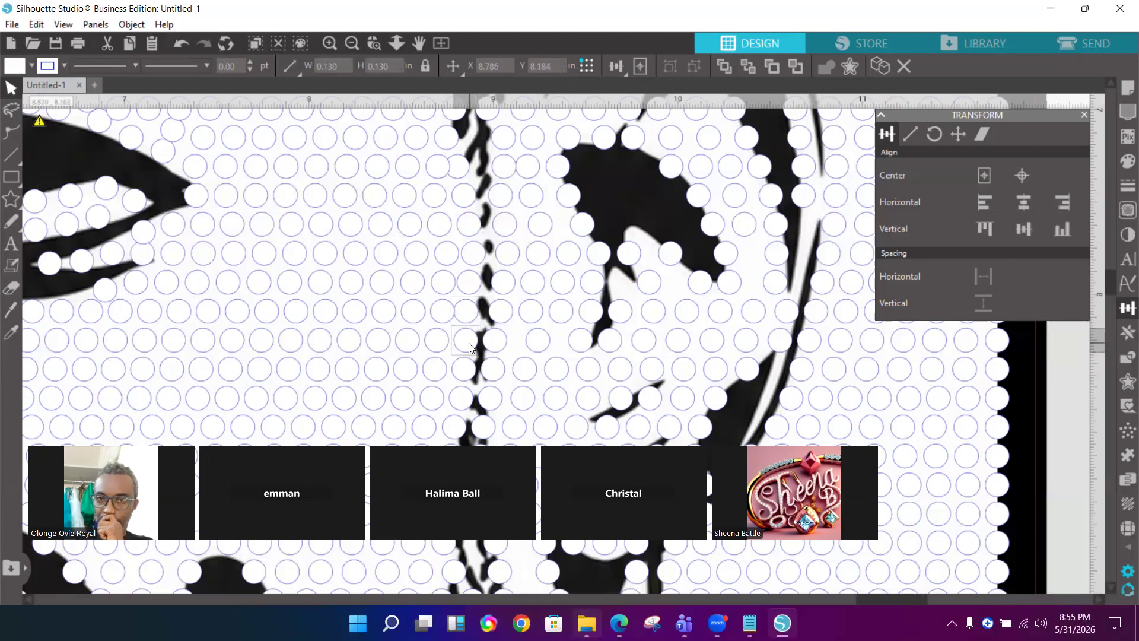
key("Left")
key("Left")
key("Left")
key("Left")
Select the three face-side circles in the next rows down along the dark line and nudge them left together
left_click_drag(469, 347, 456, 430)
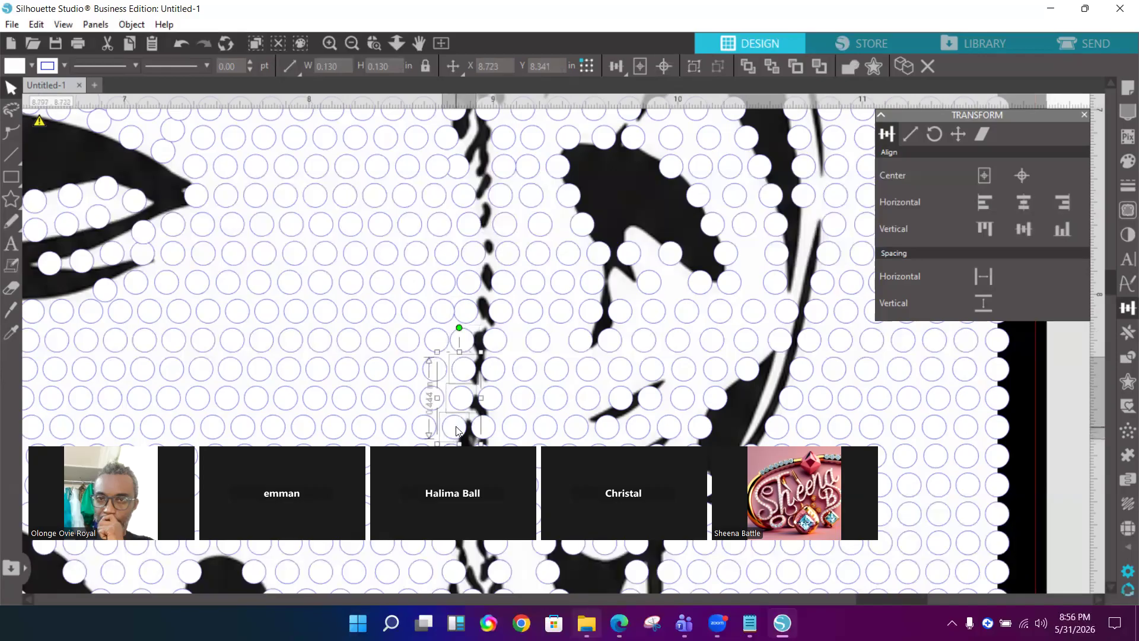
key("Left")
key("Left")
key("Left")
key("Left")
key("Left")
key("Left")
key("Left")
key("Left")
key("Left")
key("Left")
key("Left")
key("Left")
key("Left")
key("Left")
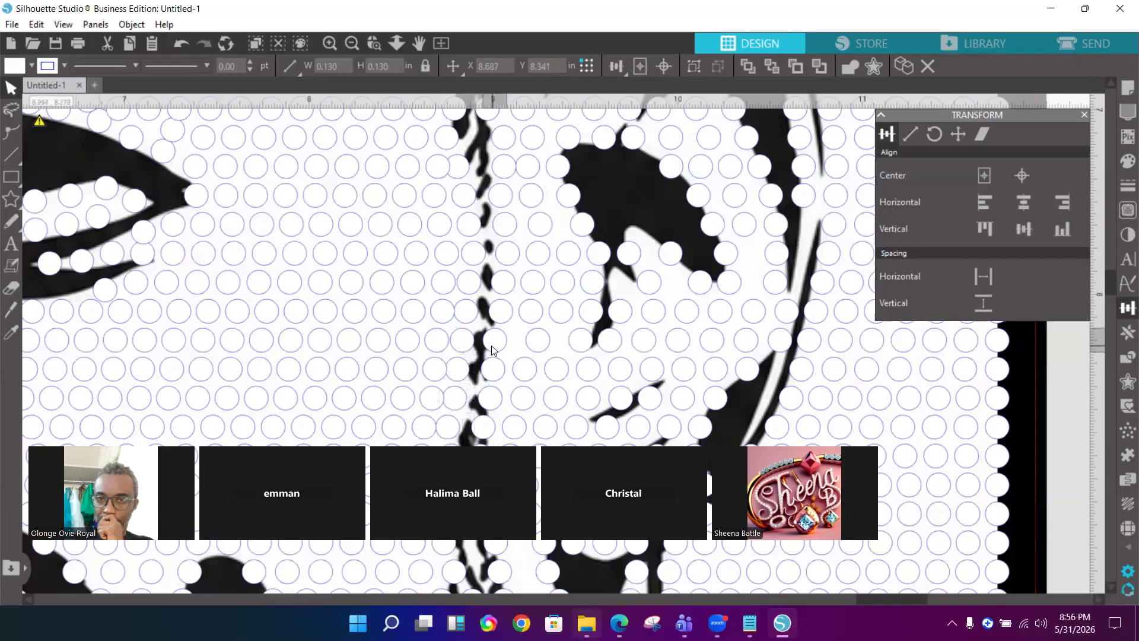
Nudge the circle touching the ear side of the dark line right, away from the line
left_click(491, 345)
key("Right")
key("Right")
key("Right")
key("Right")
key("Right")
key("Right")
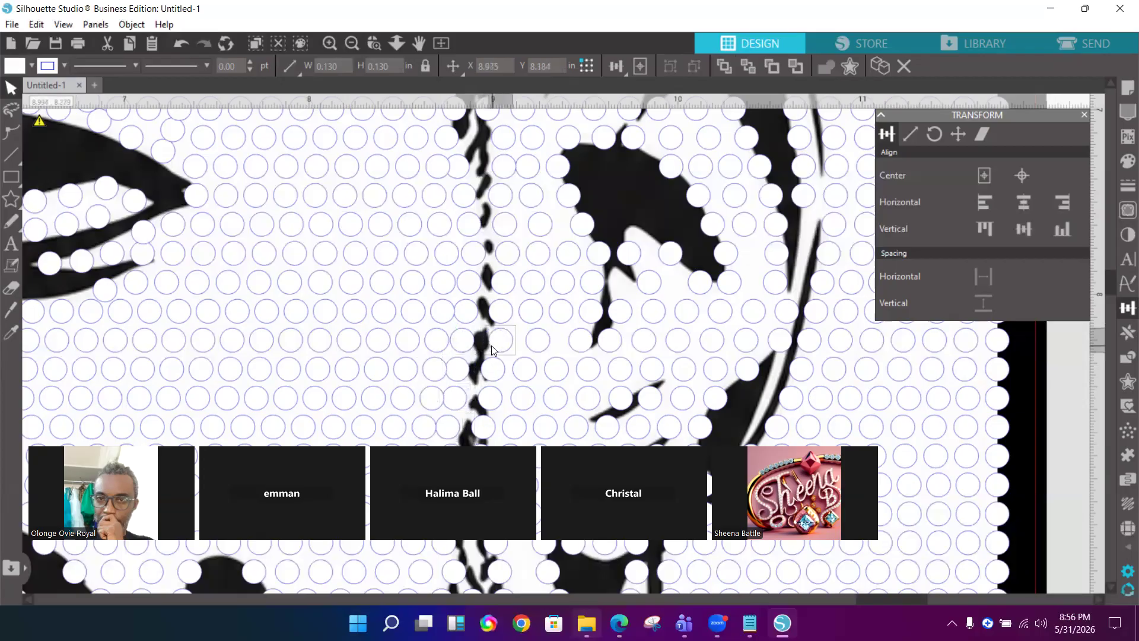
Nudge the two circles bordering the face side of the narrow dark wedge inside the ear left, off the wedge
left_click_drag(491, 345, 585, 315)
key("Left")
key("Left")
key("Left")
key("Left")
key("Left")
key("Left")
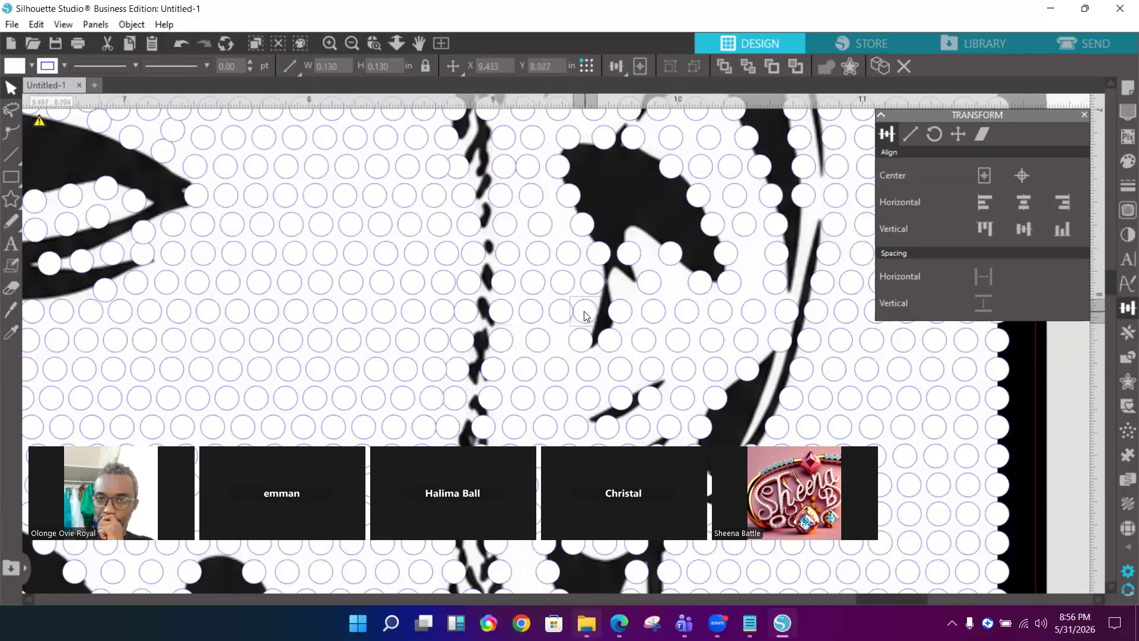
left_click_drag(585, 315, 585, 345)
key("Left")
key("Left")
key("Left")
key("Left")
key("Left")
key("Left")
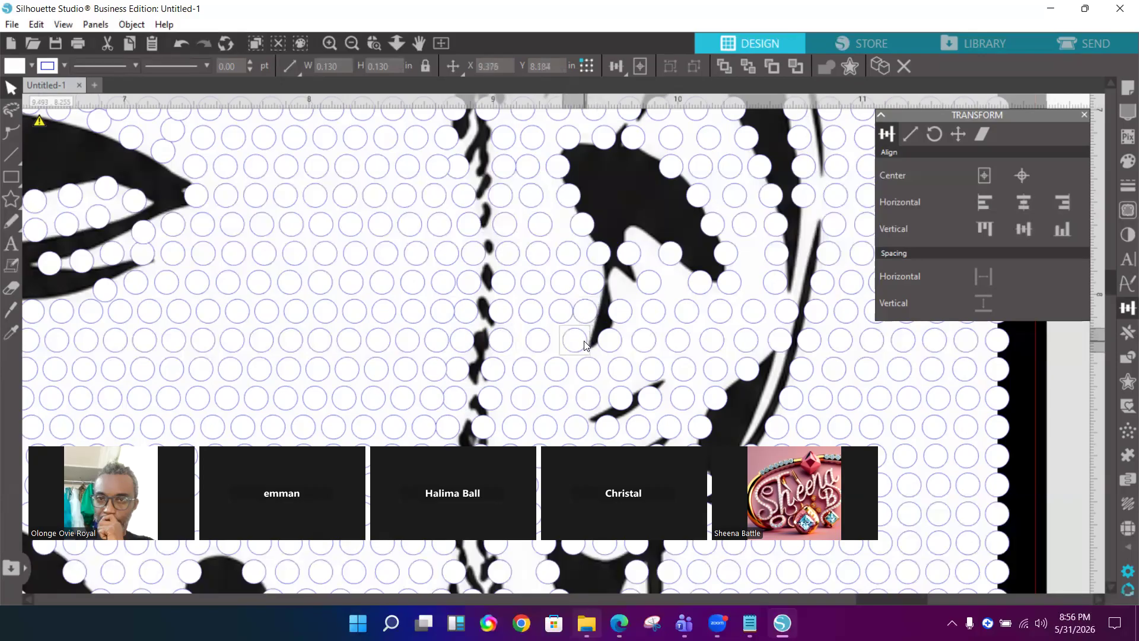
Select the two circles on the outer side of the narrow dark wedge inside the ear and nudge them right
left_click_drag(584, 345, 619, 346)
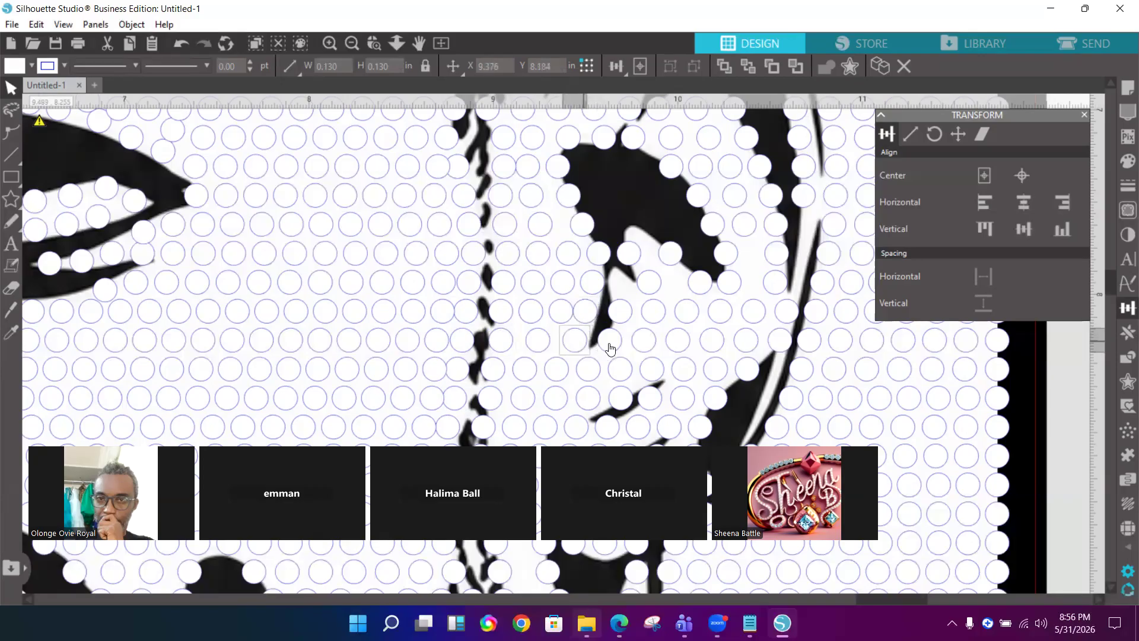
left_click(630, 317, "shift")
key("Right")
key("Right")
key("Right")
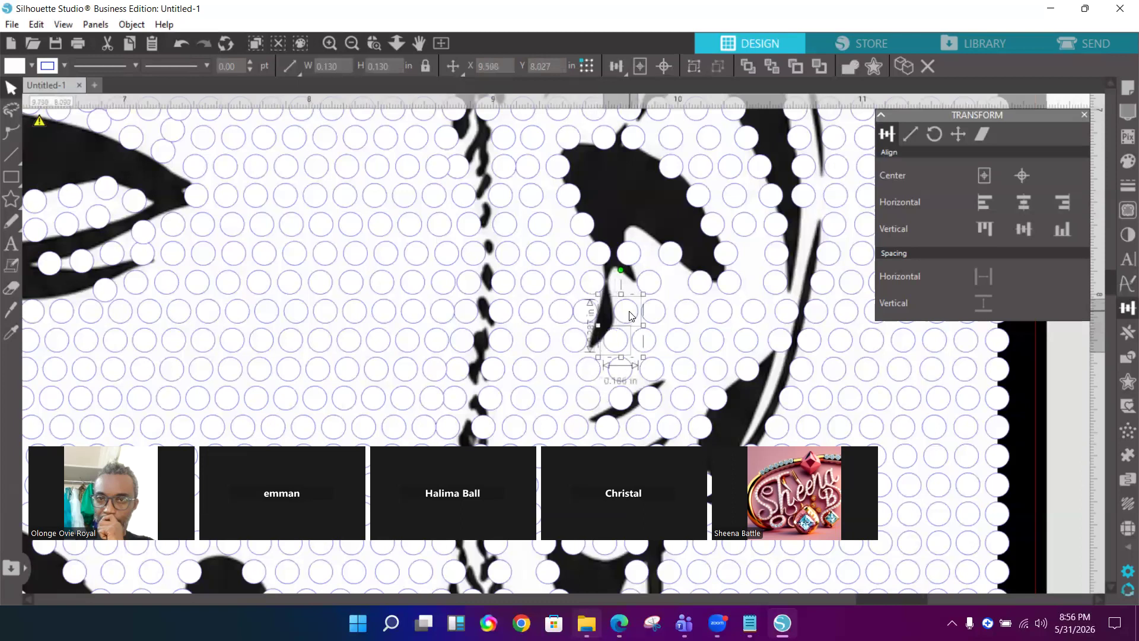
Nudge the circle beneath the notch in the dark inner-ear patch right and place another circle in the notch's tip
left_click(629, 260)
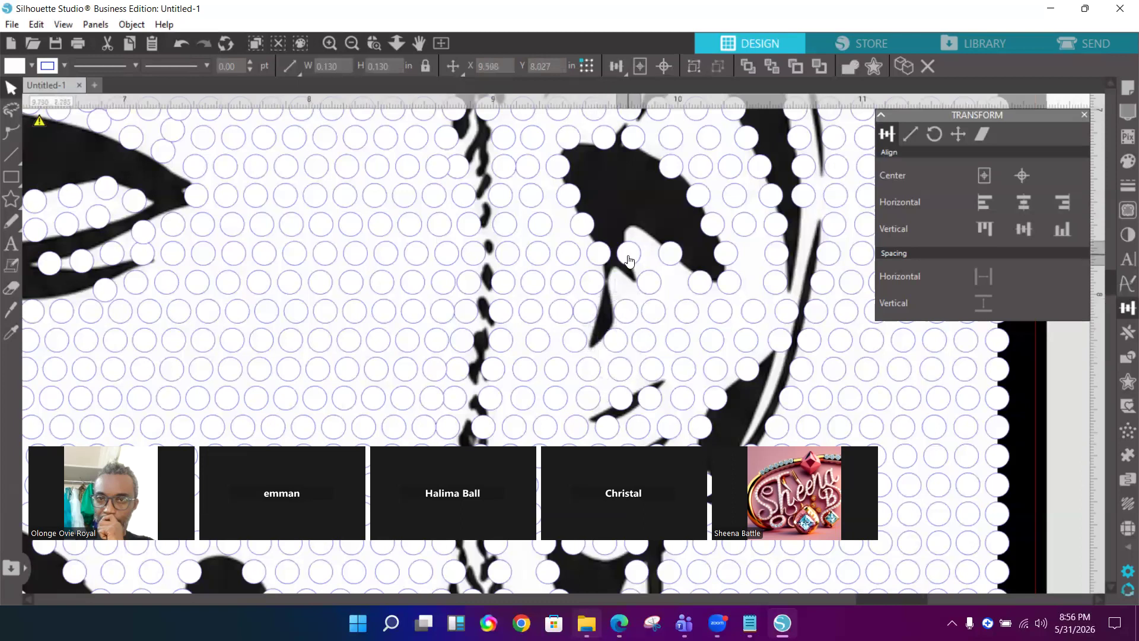
key("Right")
key("Right")
key("Right")
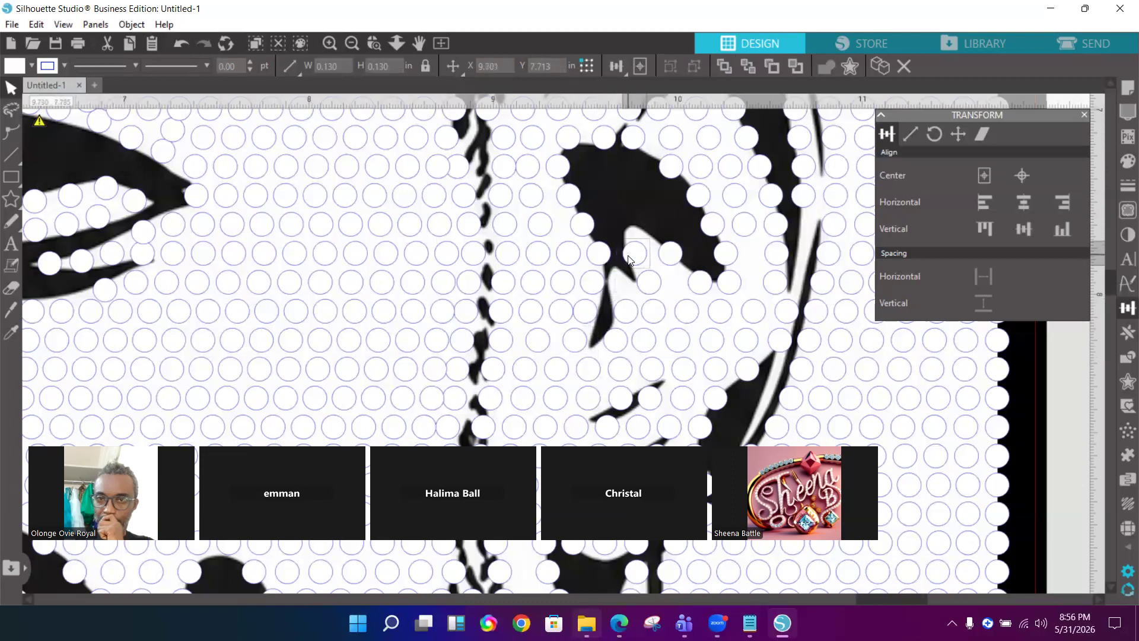
key("Right")
key("Right")
key("Right")
key("Right")
key("Right")
key("Right")
left_click_drag(667, 257, 631, 232)
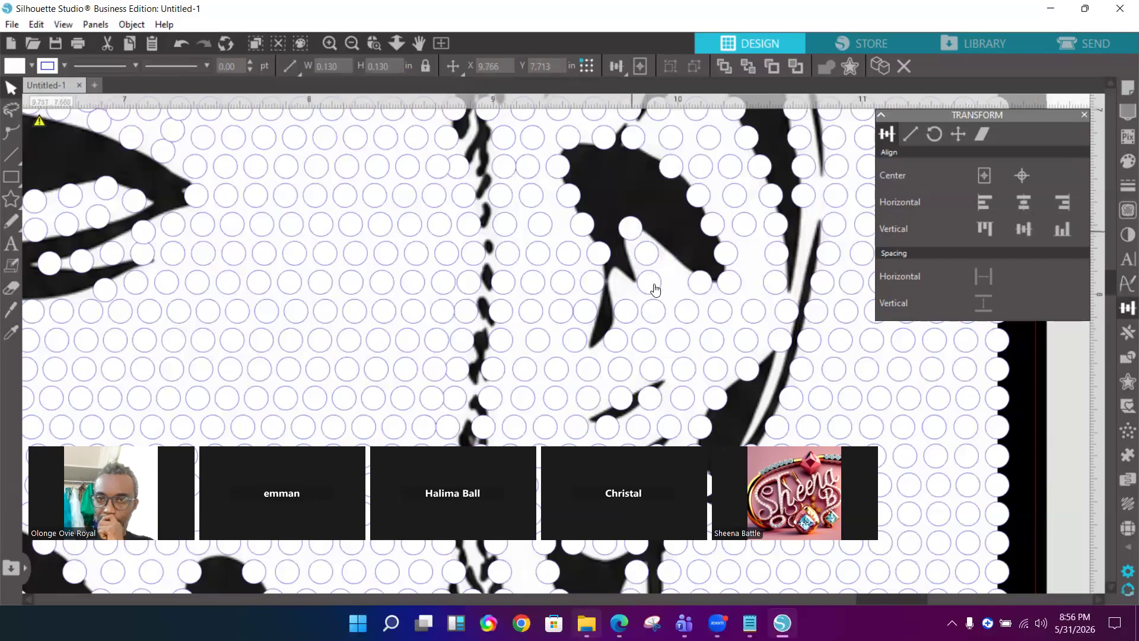
Space the row of circles under the lower tip of the dark inner-ear patch evenly in the horizontal direction
left_click(667, 291)
left_click(727, 287)
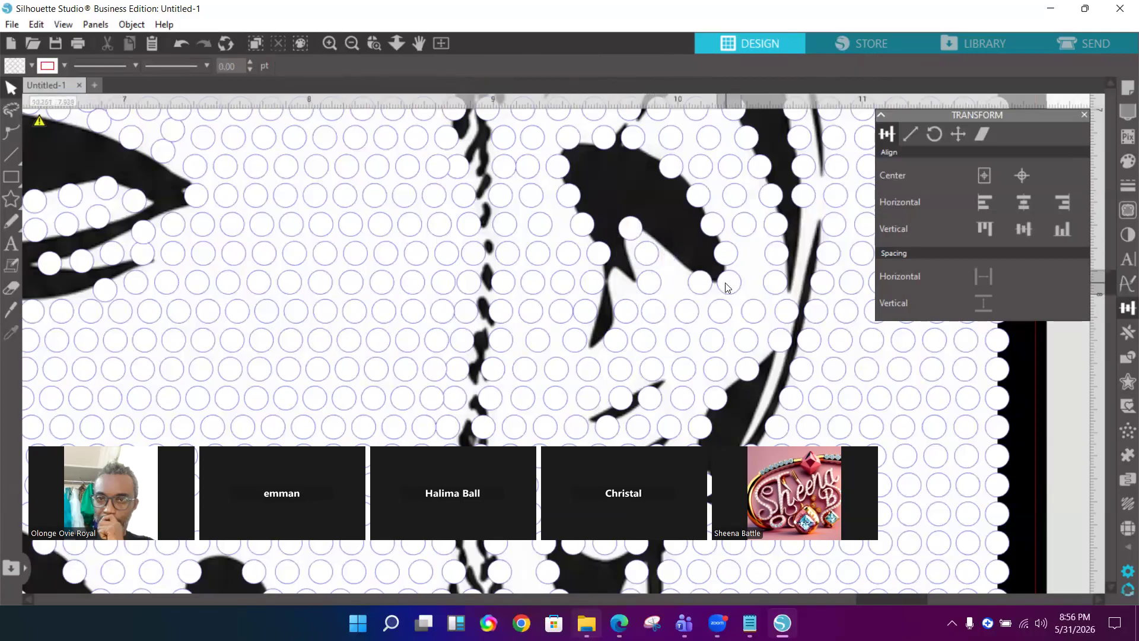
left_click_drag(728, 285, 742, 286)
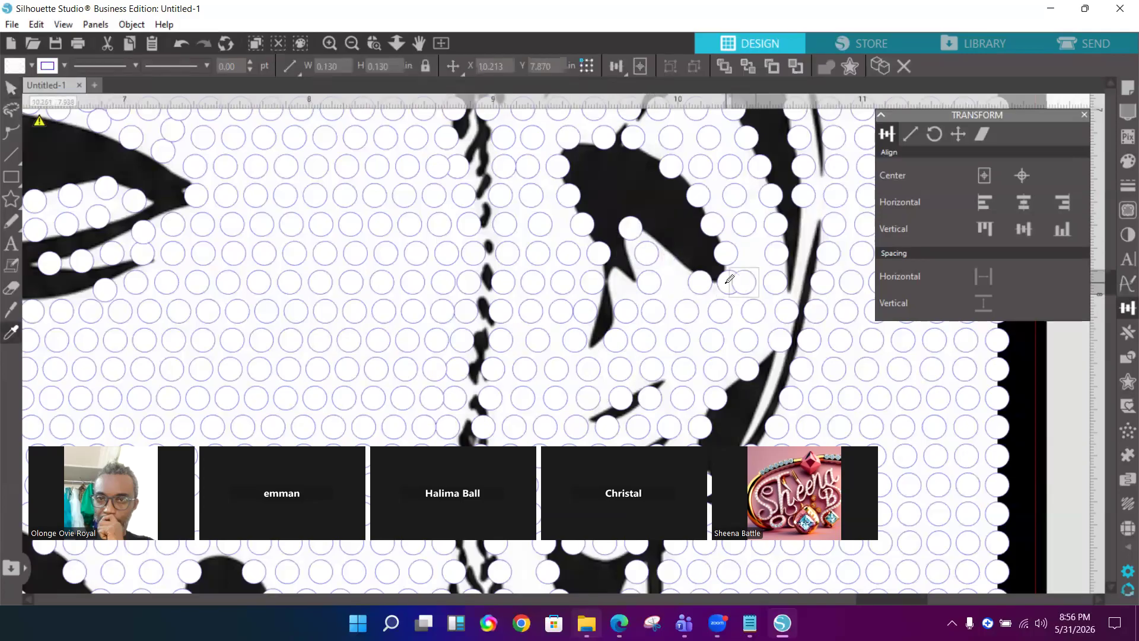
left_click(726, 288, "shift")
left_click(771, 288, "shift")
left_click(699, 287, "shift")
left_click(652, 288, "shift")
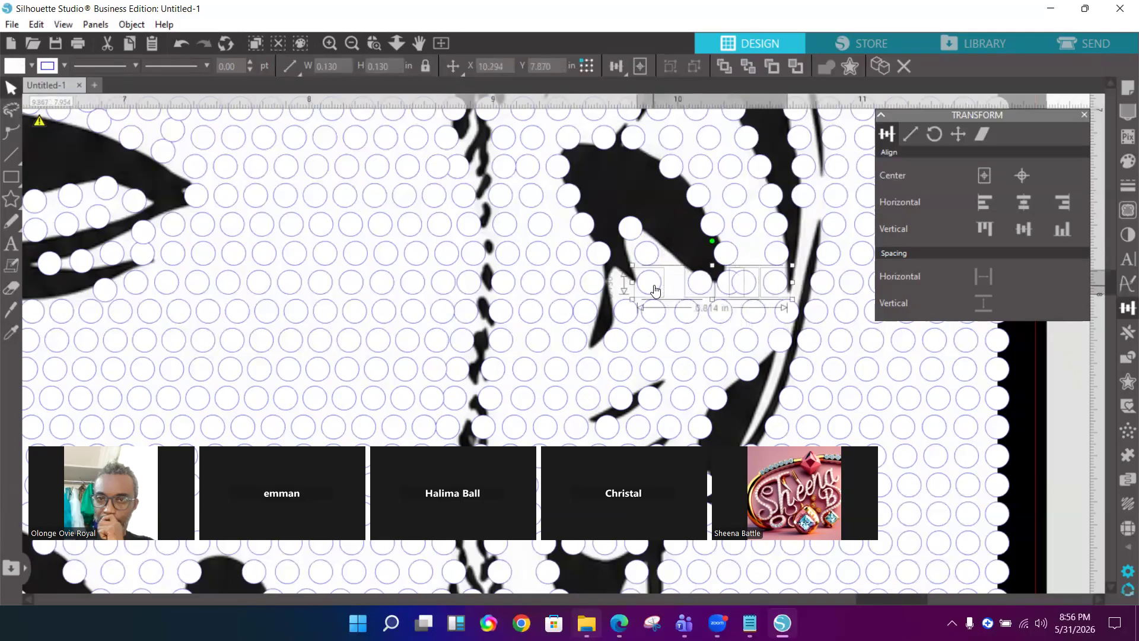
left_click(981, 277)
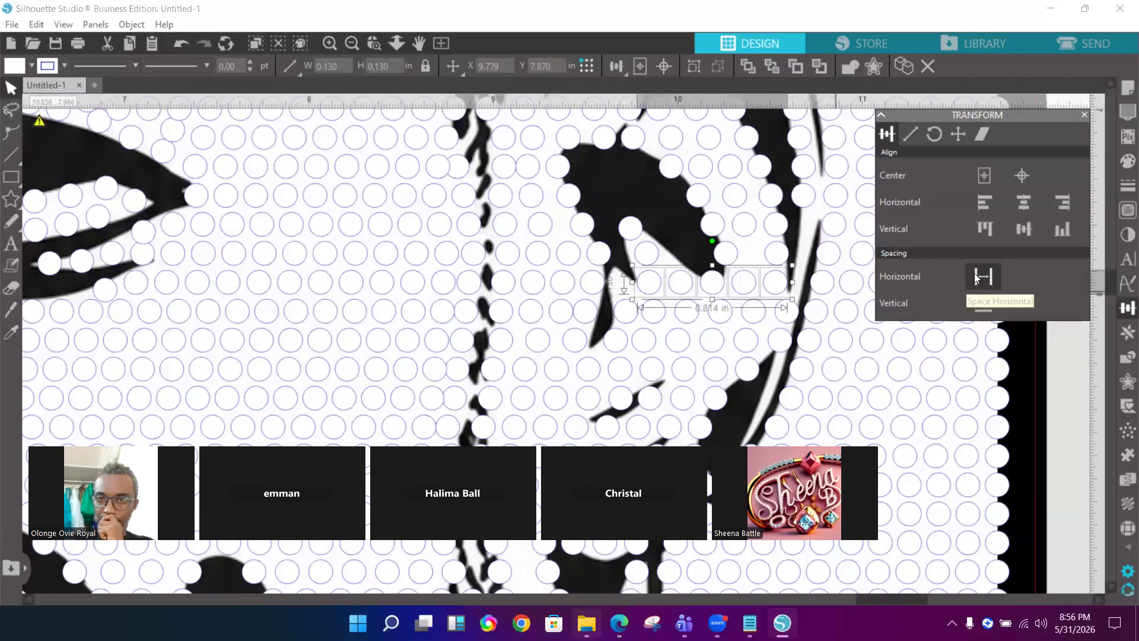
Nudge the circles along the outer edge of the dark inner-ear patch right to uncover more of the patch
left_click(725, 255)
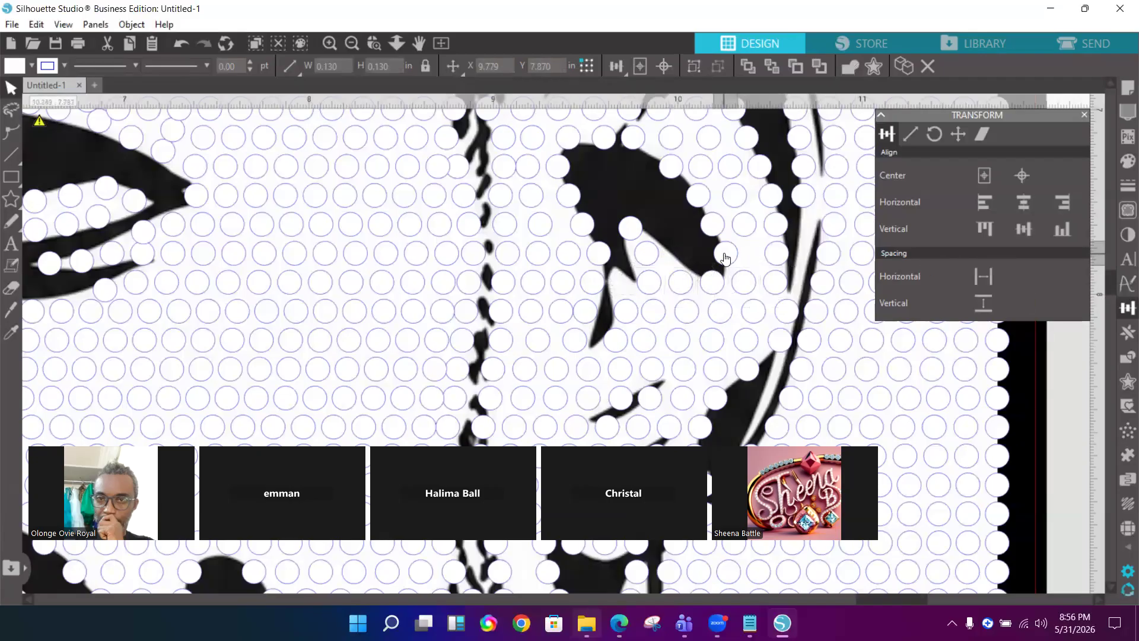
key("Right")
key("Right")
left_click_drag(725, 256, 674, 171)
key("Right")
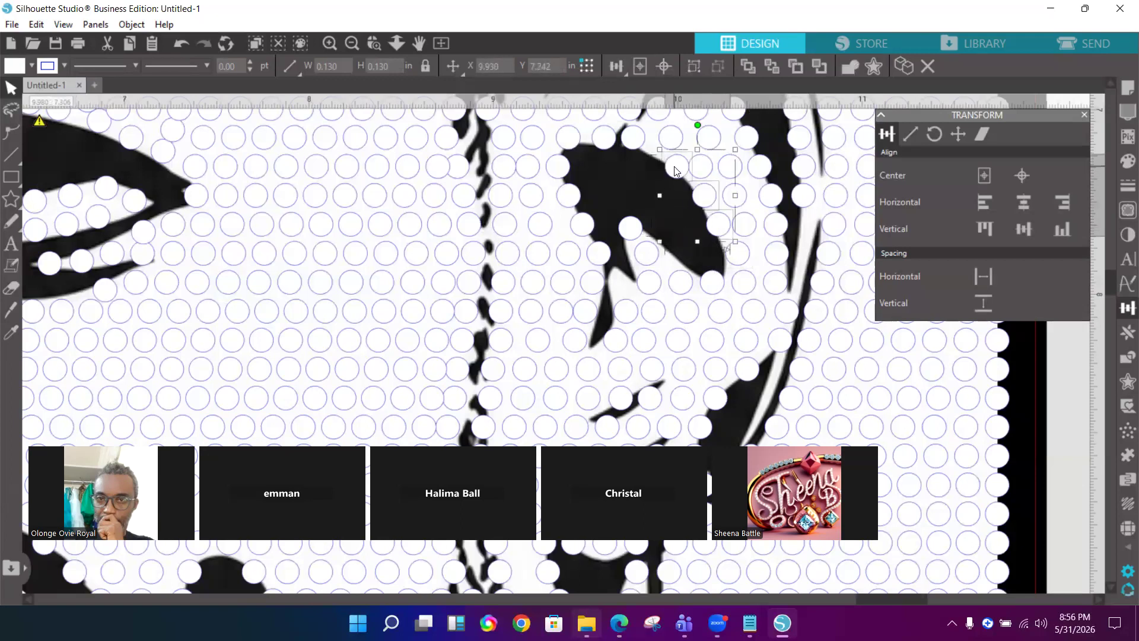
key("Right")
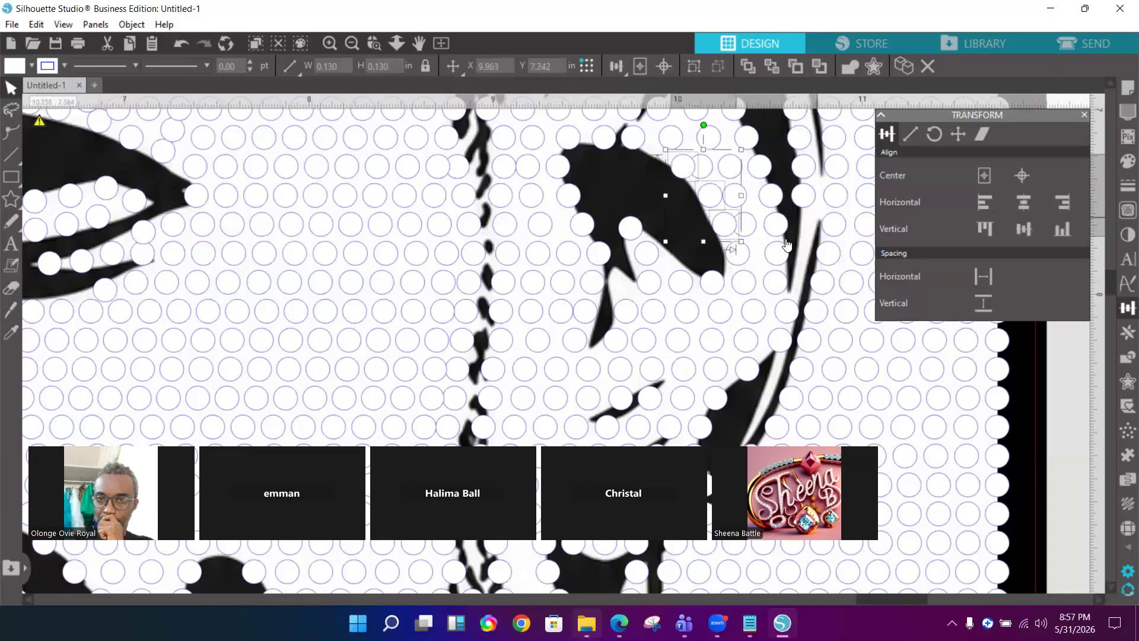
Select the five circles along the inner edge of the ear's dark outer rim and nudge them left
left_click(779, 221)
left_click(774, 199, "shift")
left_click(761, 166, "shift")
left_click(749, 137, "shift")
left_click(739, 114, "shift")
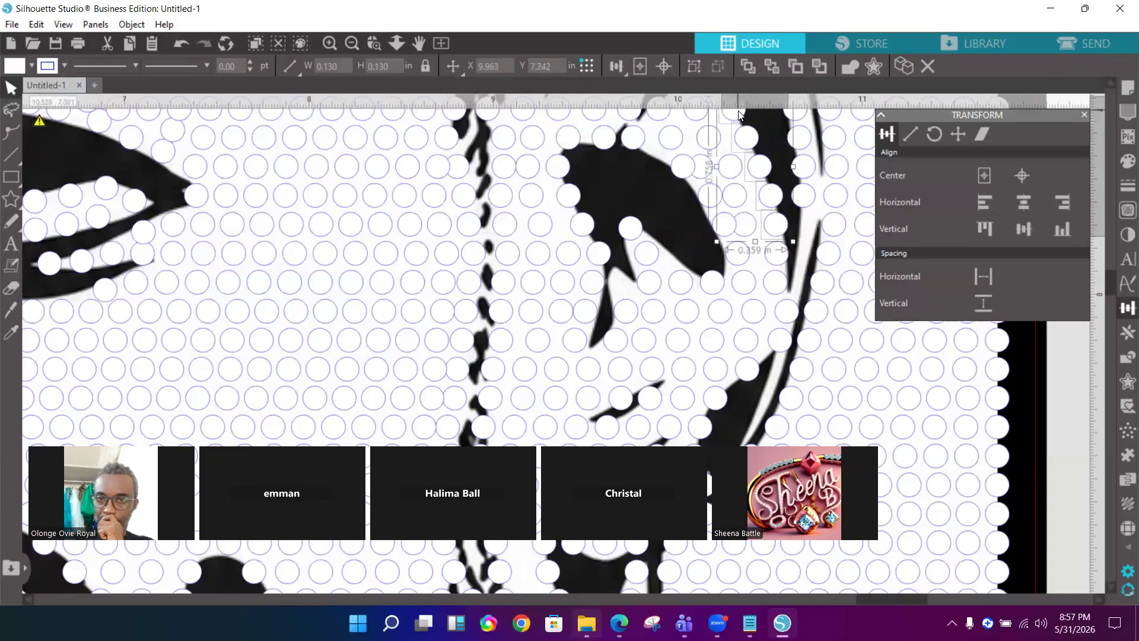
key("Left")
key("Left")
key("Left")
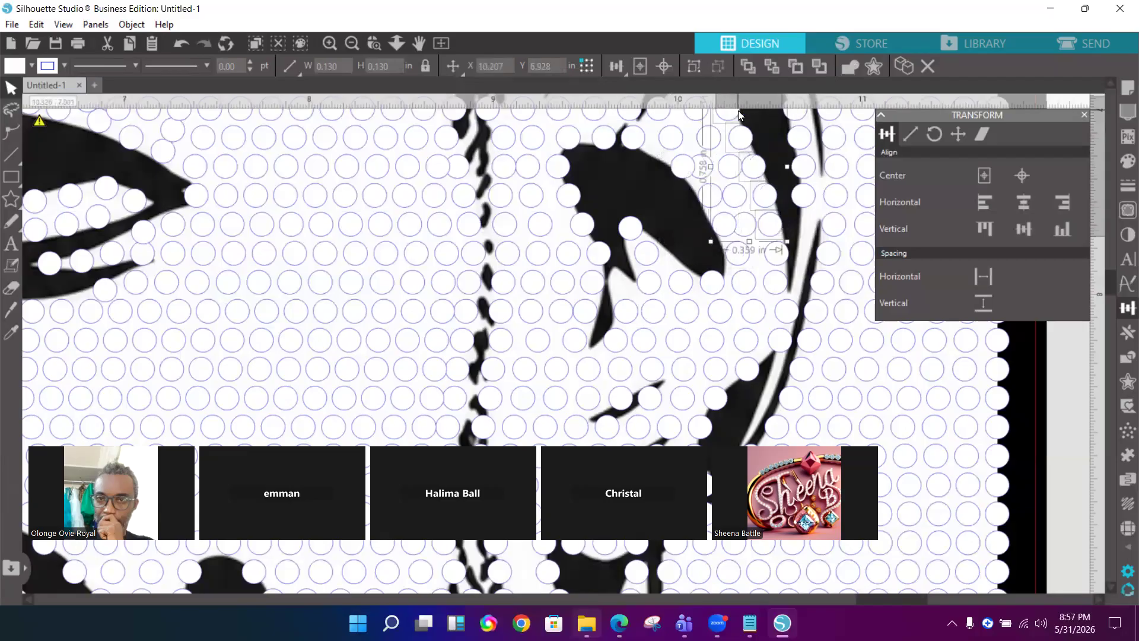
Nudge the circles along the inner edge of the ear's dark outer rim and the two circles beneath its tip left
key("Left")
key("Left")
key("Left")
key("Right")
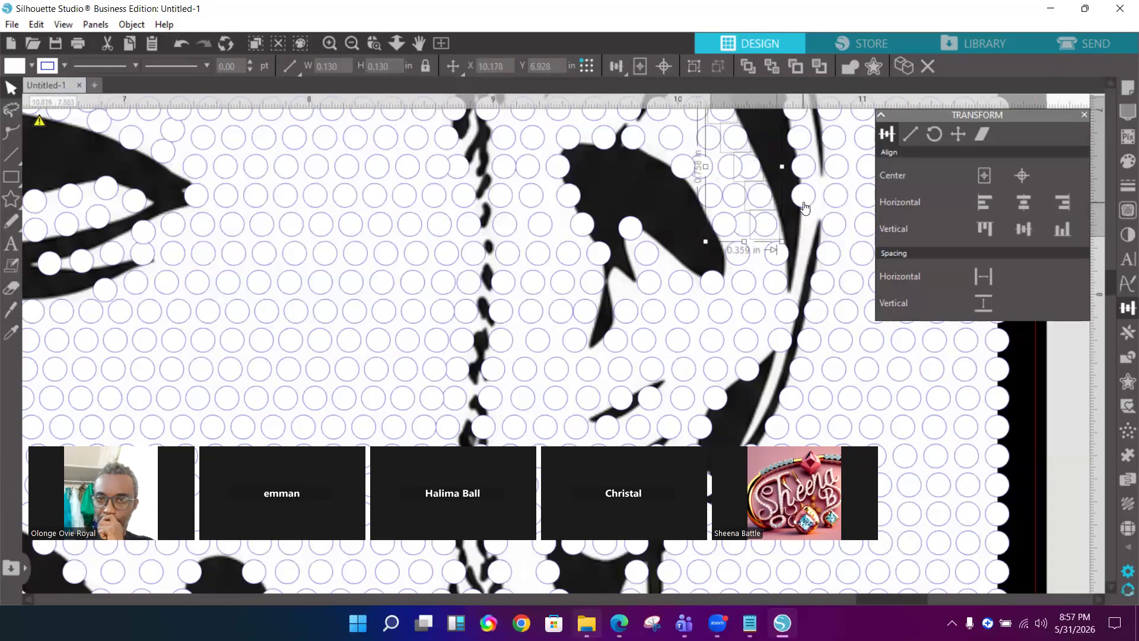
left_click(783, 335)
left_click(786, 323)
key("Left")
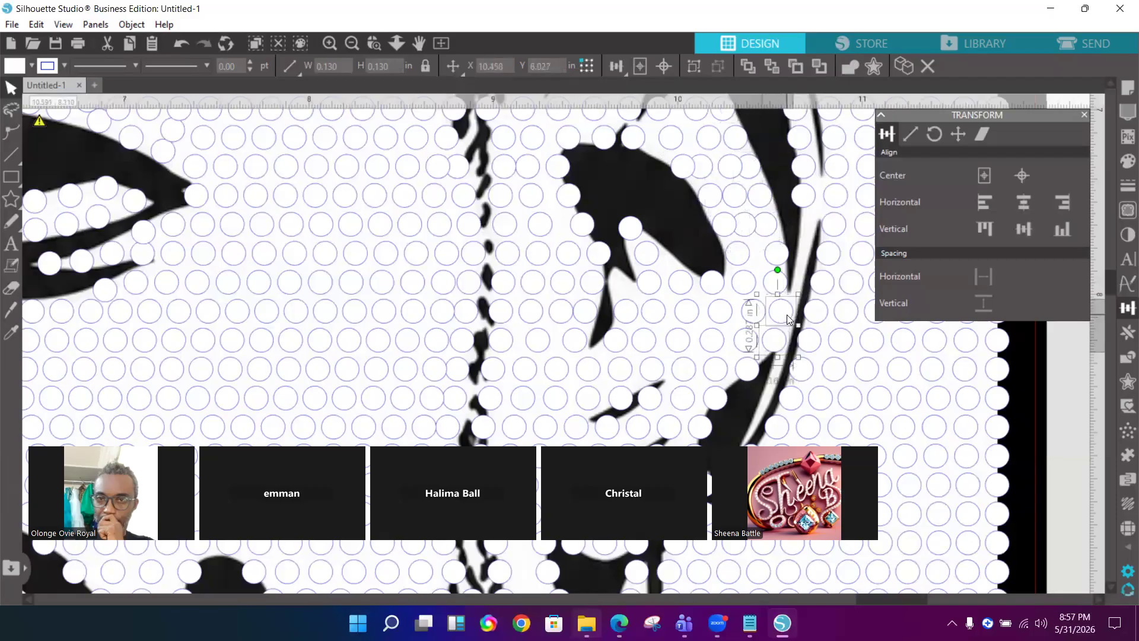
Select the circles along the outer side of the thin outer ear line and nudge them right to uncover the line
left_click(775, 427)
left_click(794, 399, "shift")
left_click(803, 371, "shift")
left_click(810, 342, "shift")
left_click(817, 313, "shift")
left_click(822, 289, "shift")
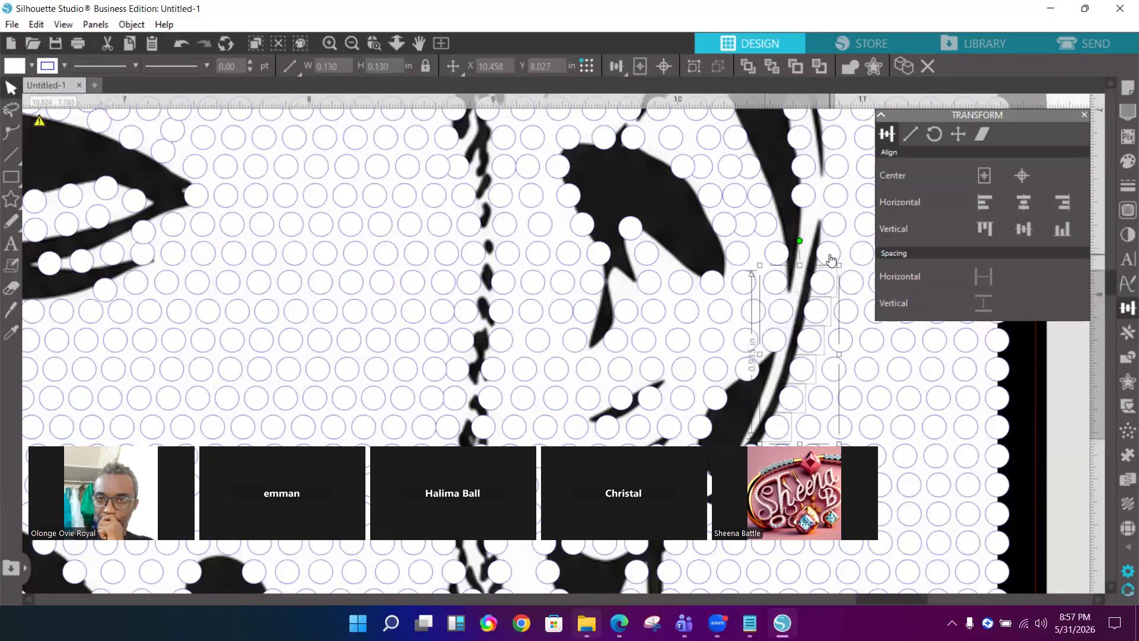
left_click(831, 259, "shift")
key("Right")
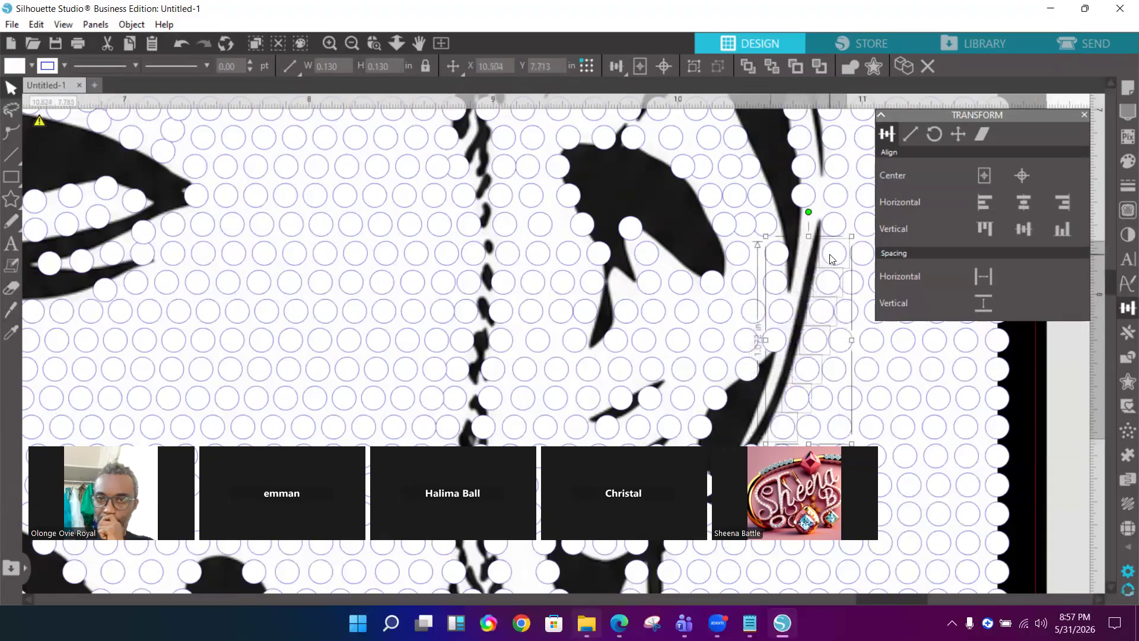
Select the circles along the lower outer curve of the ear, below the white slit, and nudge them right
scroll(825, 250, "down", 3)
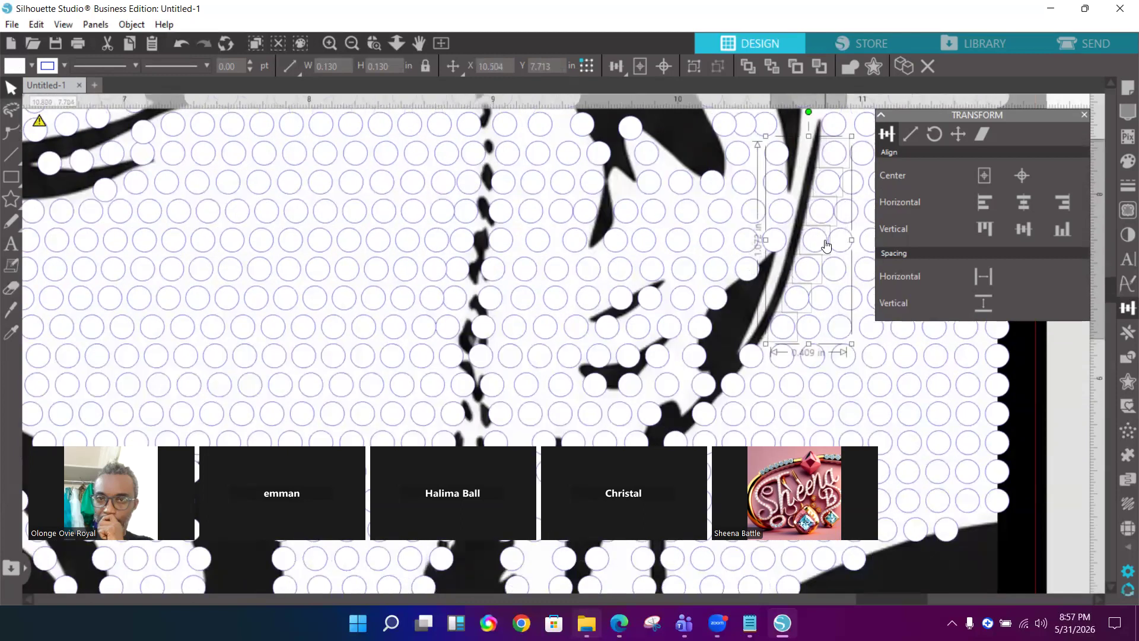
left_click(755, 362)
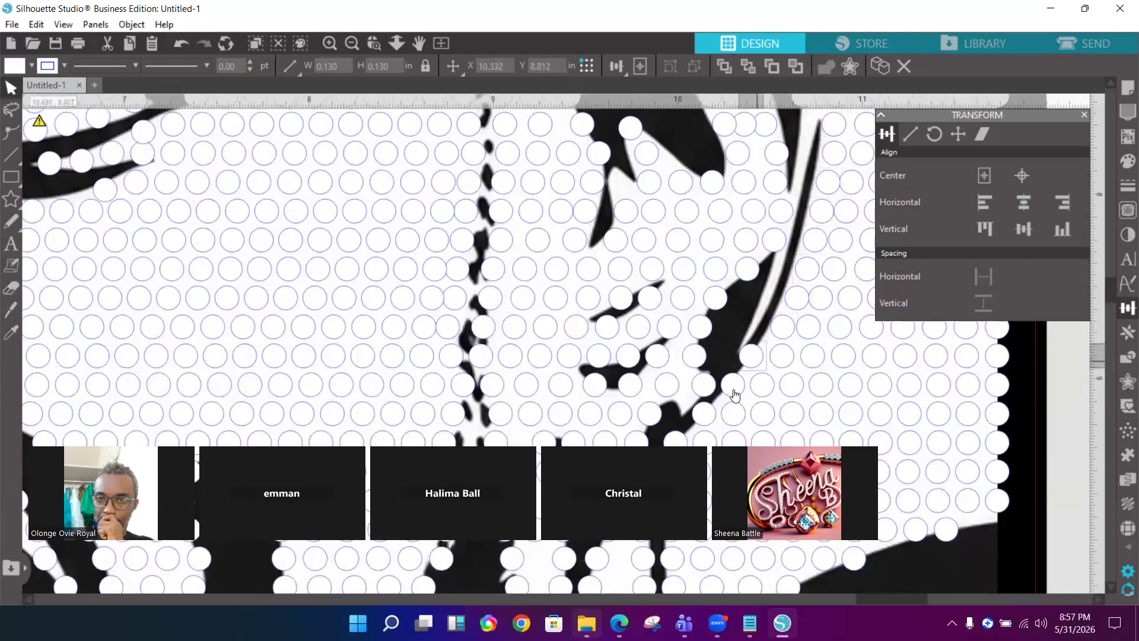
left_click(678, 444, "shift")
key("Right")
key("Right")
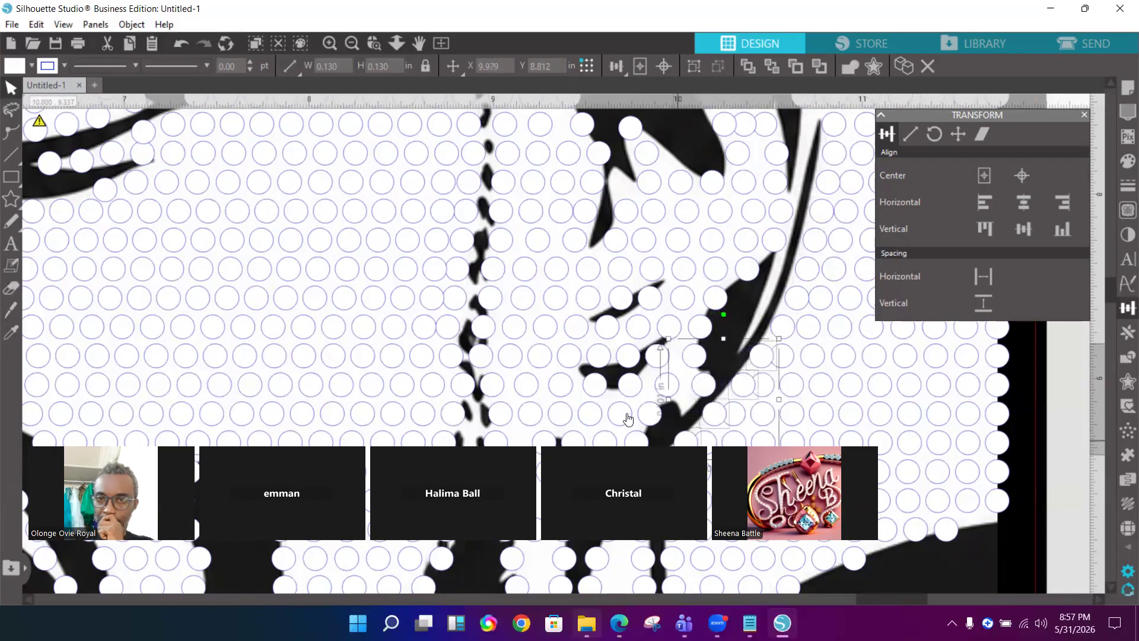
Nudge the circle at the lower tip of the dark earlobe patch and the four circles along its inner edge left
left_click(694, 385)
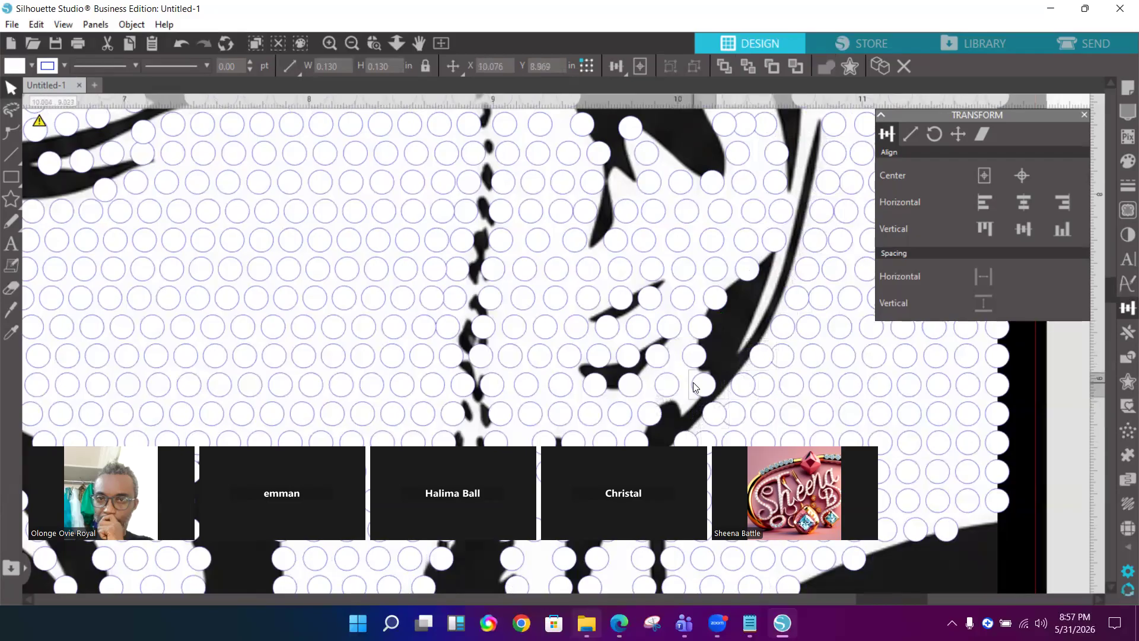
key("Left")
left_click_drag(696, 387, 696, 357)
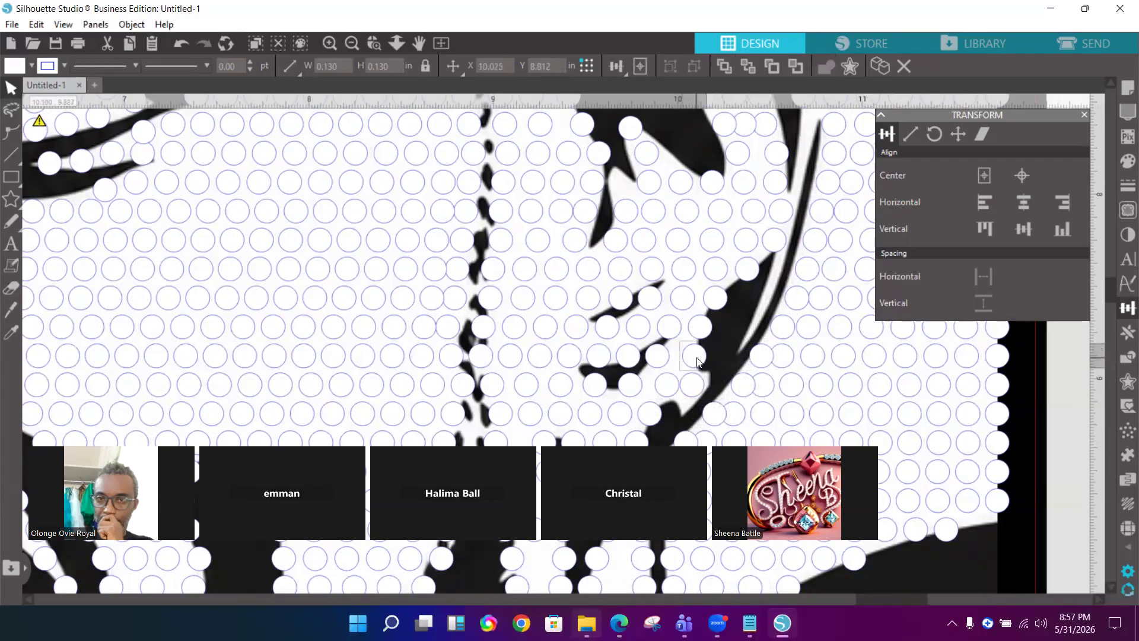
left_click(698, 332, "shift")
left_click(715, 298, "shift")
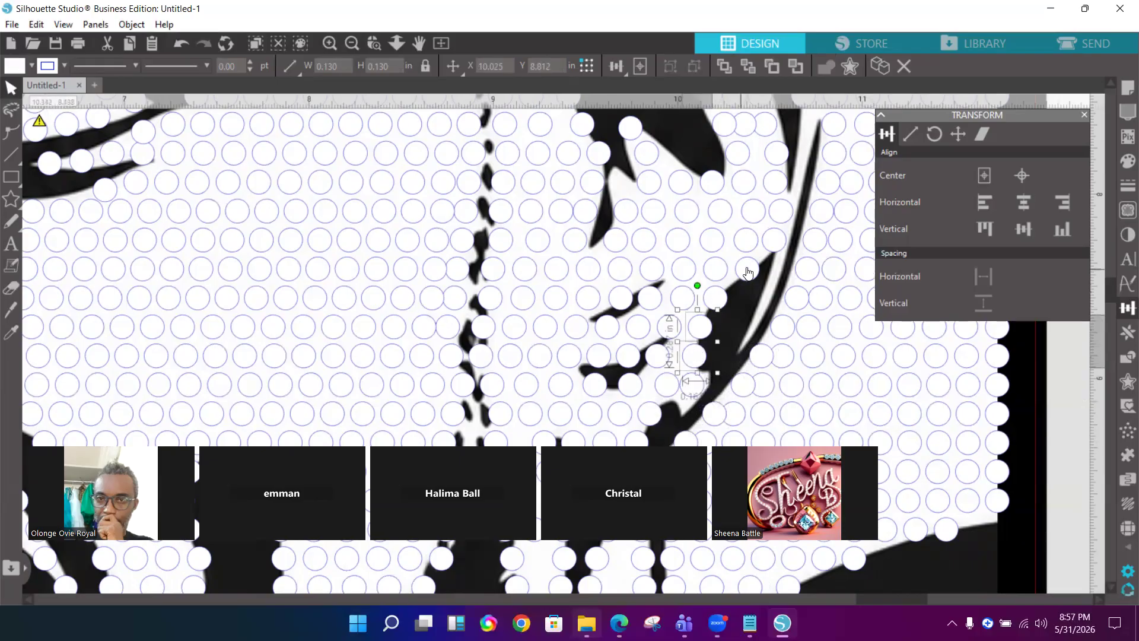
left_click(747, 272, "shift")
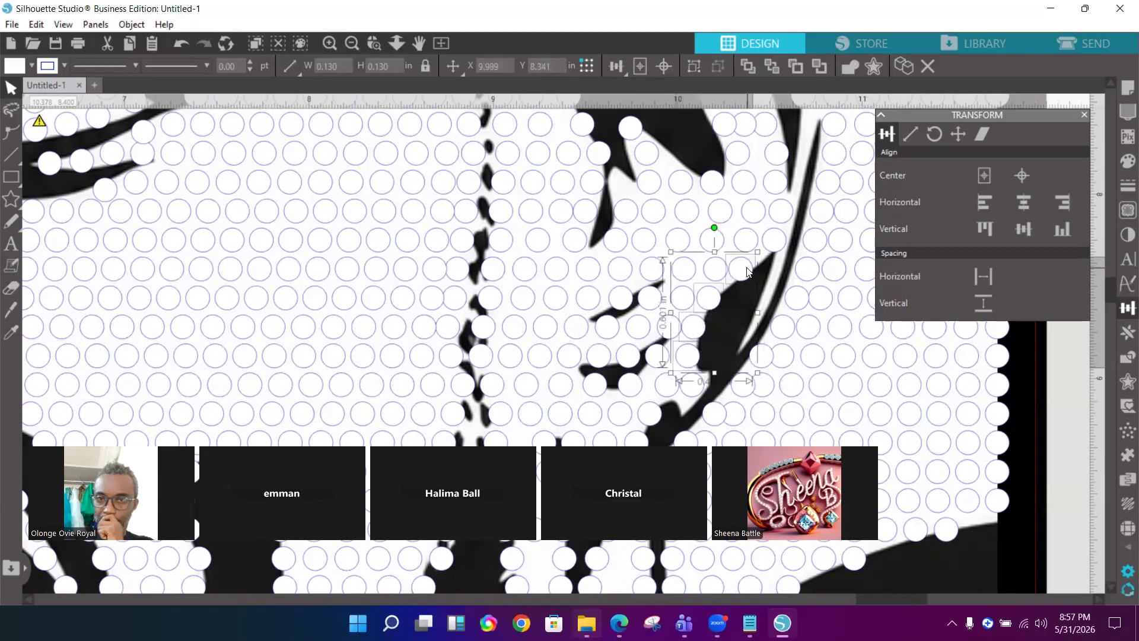
Duplicate the four circles outside the lower ear line, shift the copies left over the white slit, and delete the lowest copy
left_click(804, 271)
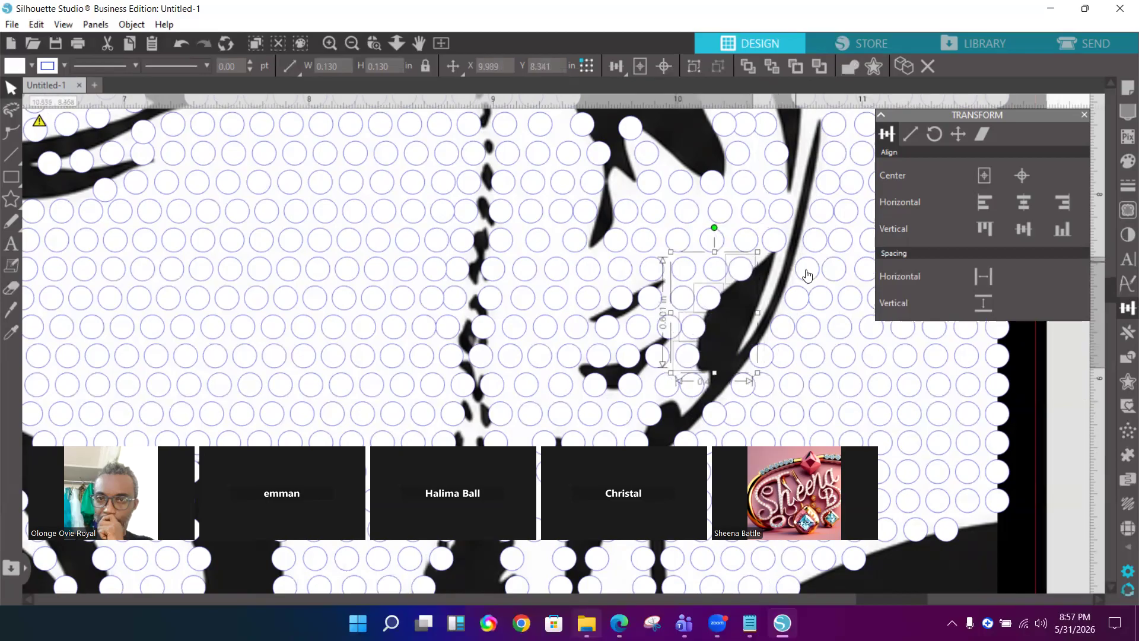
left_click(792, 305, "shift")
left_click(777, 335, "shift")
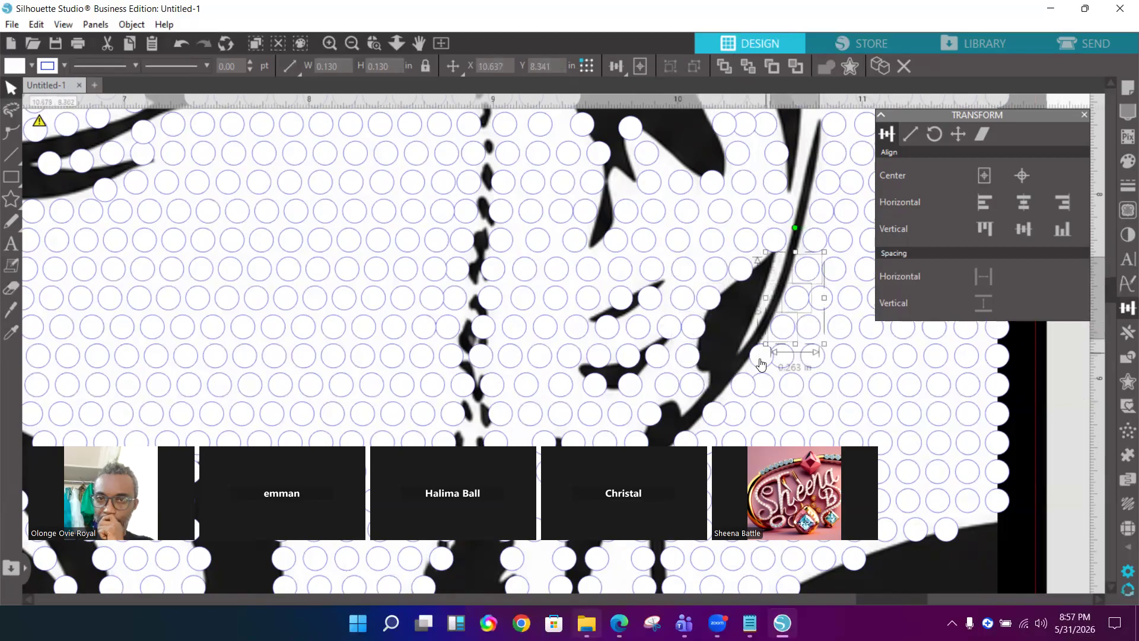
left_click(761, 359, "shift")
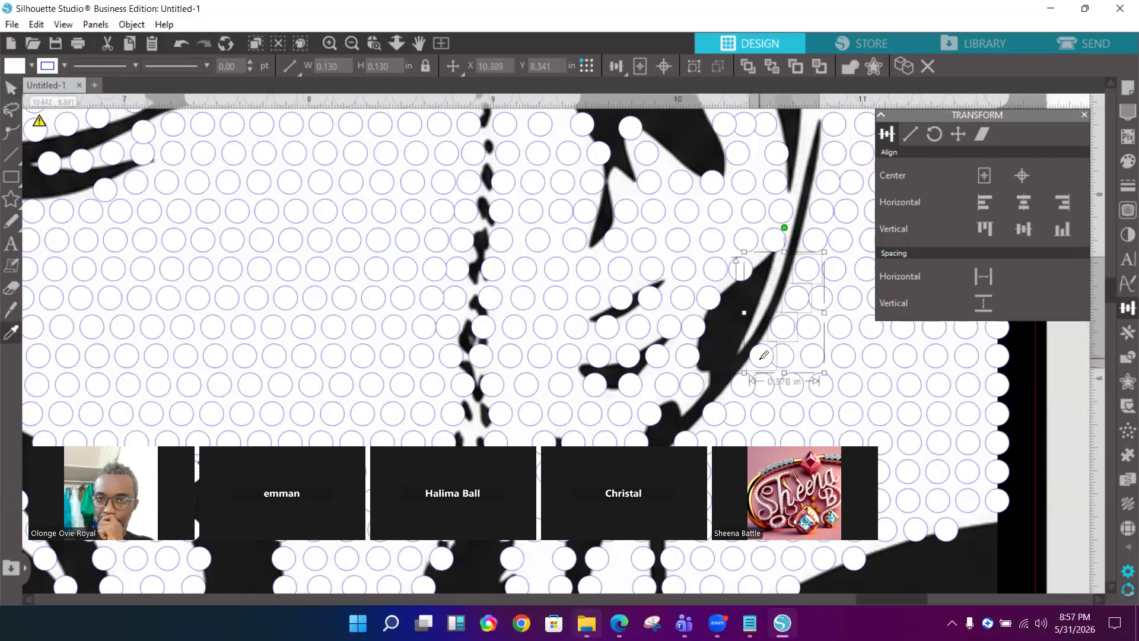
key("Right")
key("Left")
key("Left")
key("Left")
key("Left")
key("Left")
key("Left")
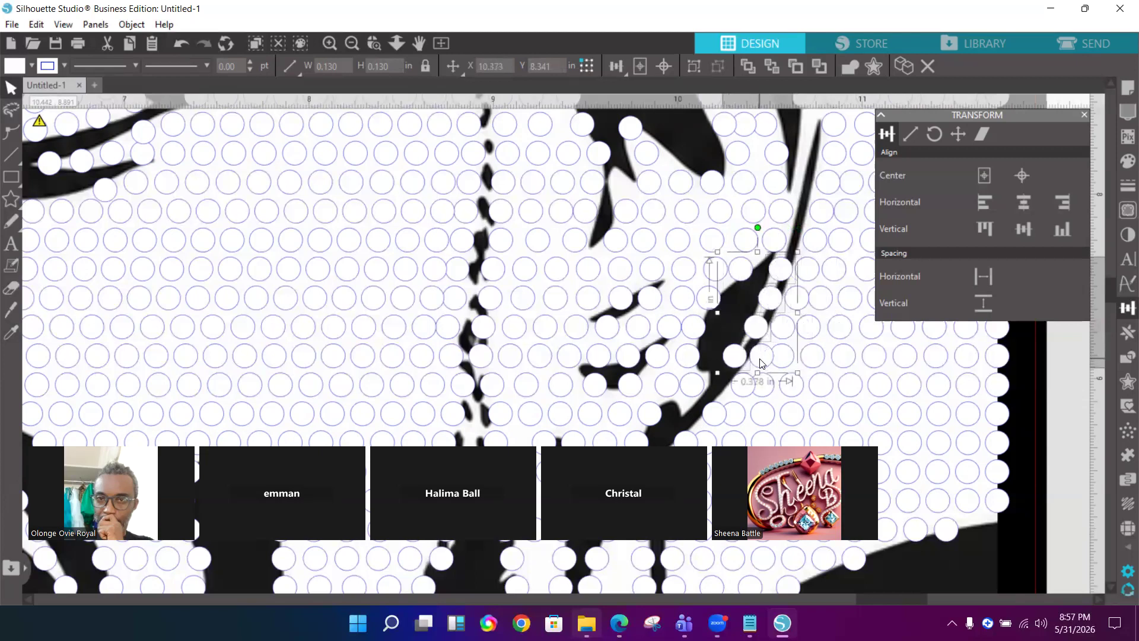
key("Left")
key("Left")
key("Left")
key("Right")
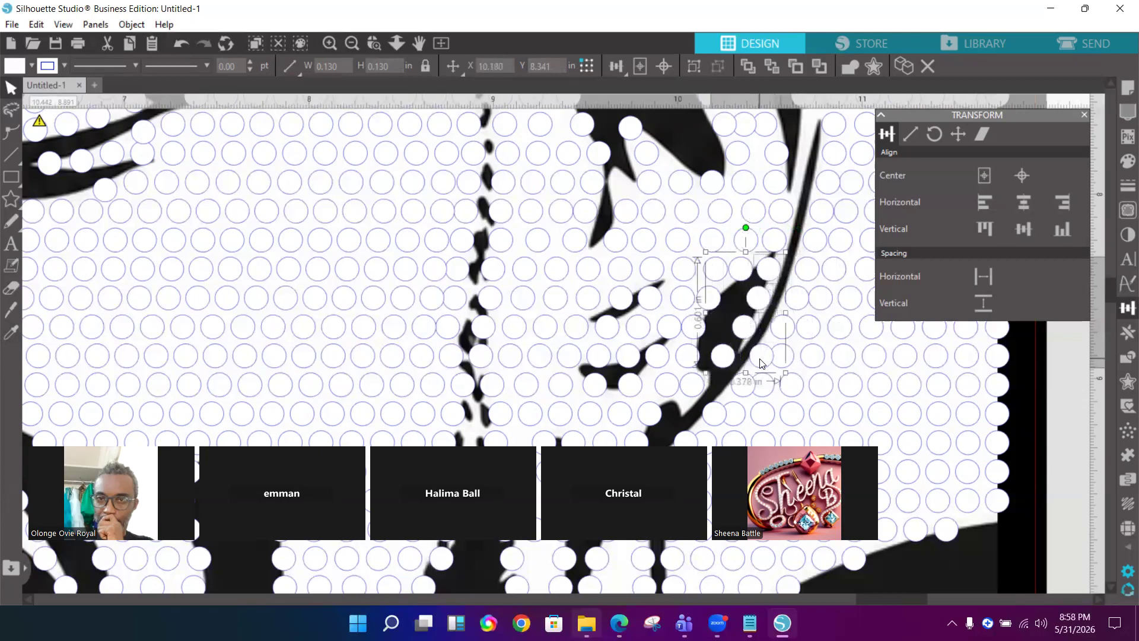
key("Right")
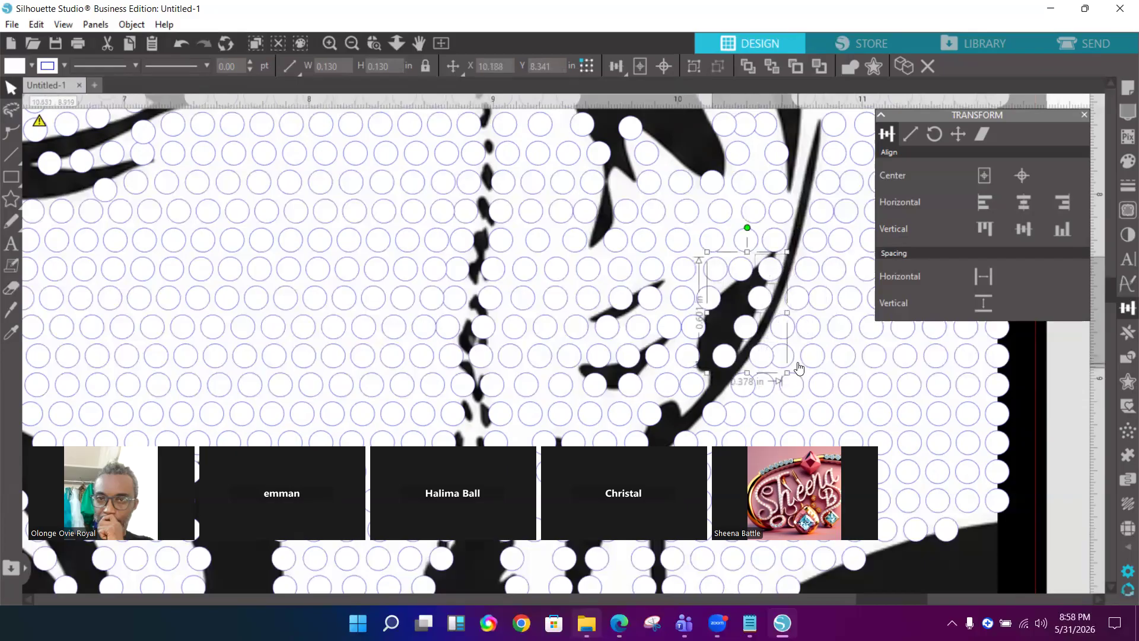
left_click(723, 363)
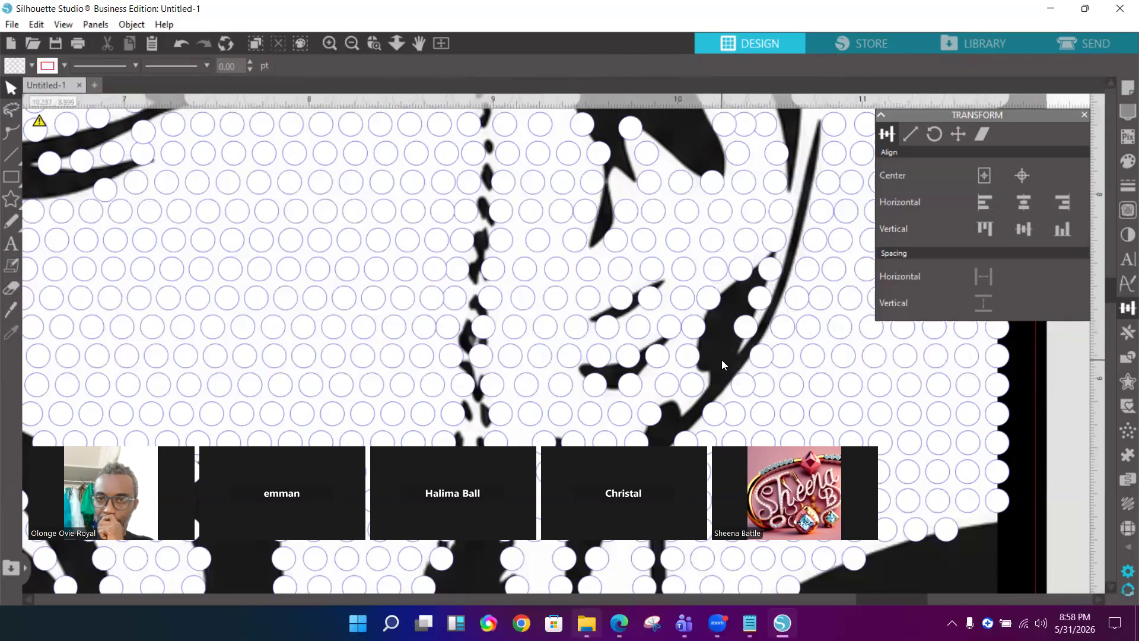
Nudge the circle above the upper small dark stroke inside the ear up and the circle at the stroke's outer end right
left_click(620, 303)
key("Up")
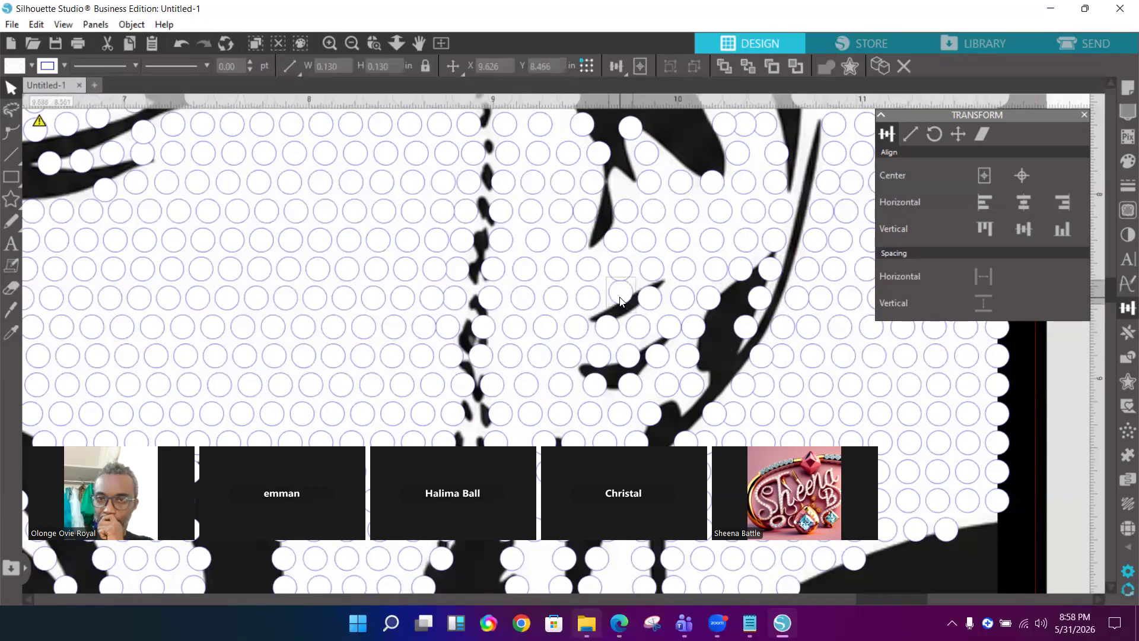
left_click_drag(620, 301, 657, 305)
key("Right")
key("Right")
key("Right")
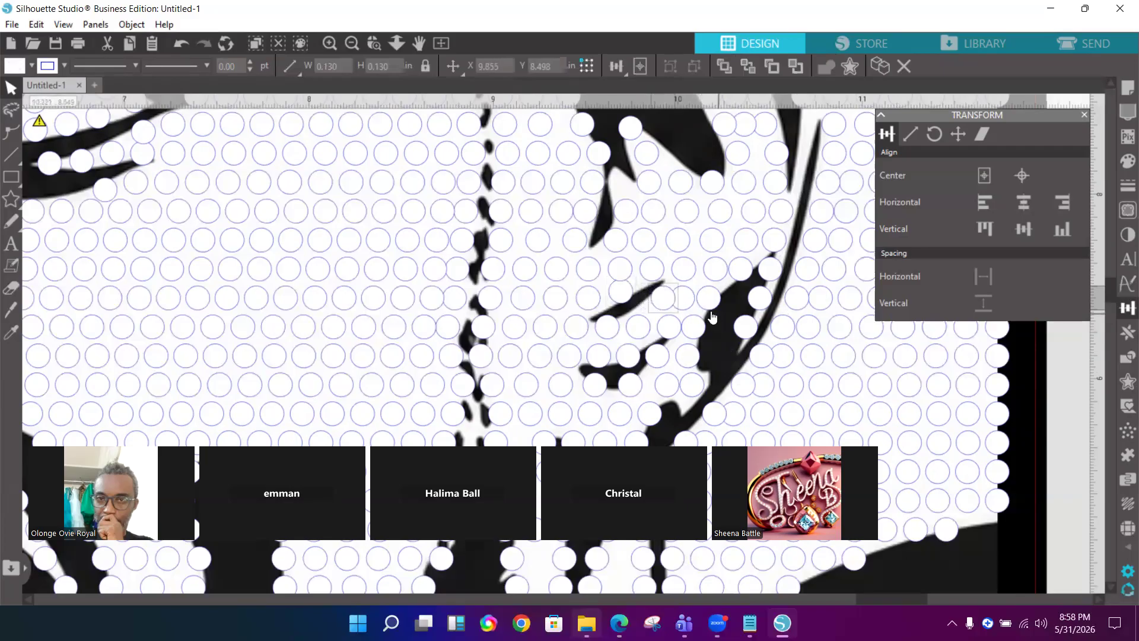
Delete the crowded circle beside the upper small stroke and nudge the next circle left into the gap
left_click(688, 304)
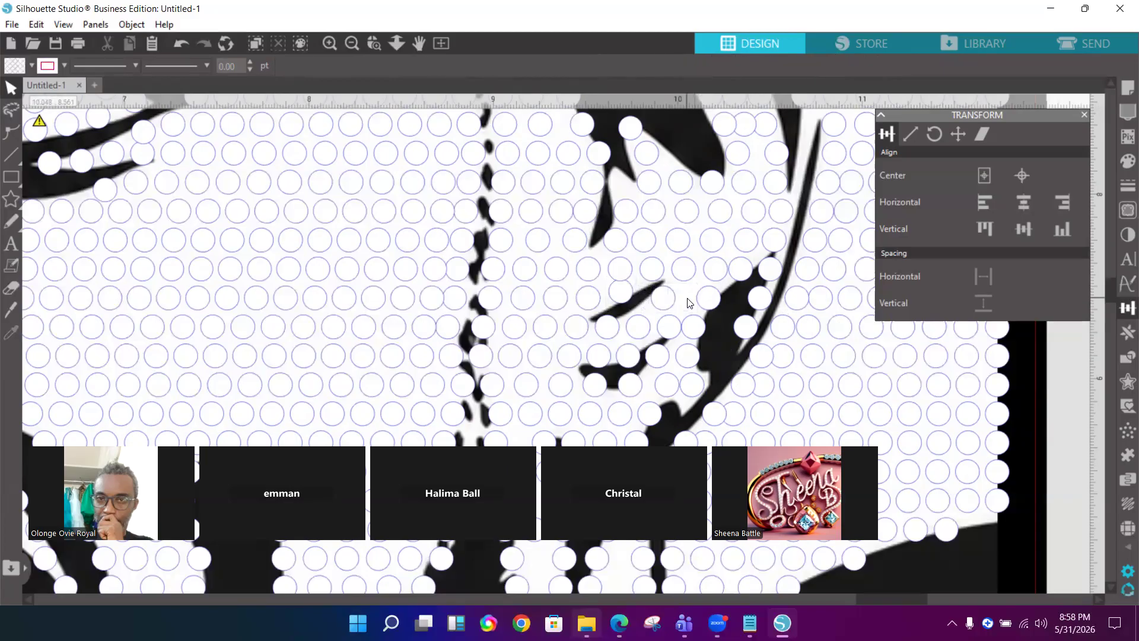
left_click(704, 299)
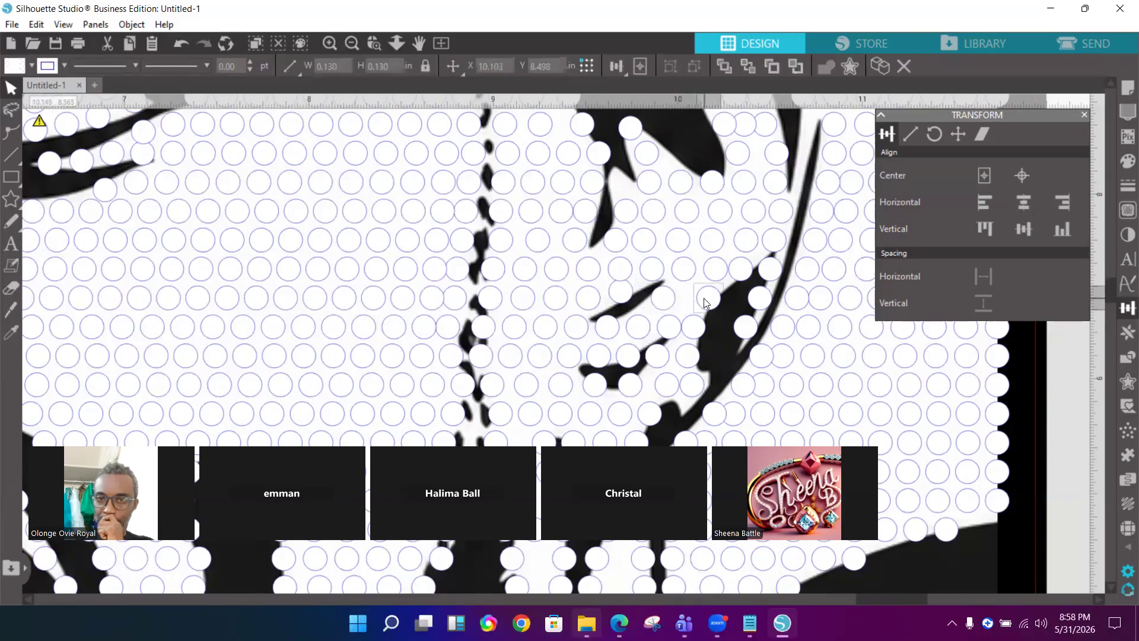
key("Left")
Nudge the circle above the lower small dark stroke up and the circle beneath the stroke's inner end left
scroll(703, 261, "down", 3)
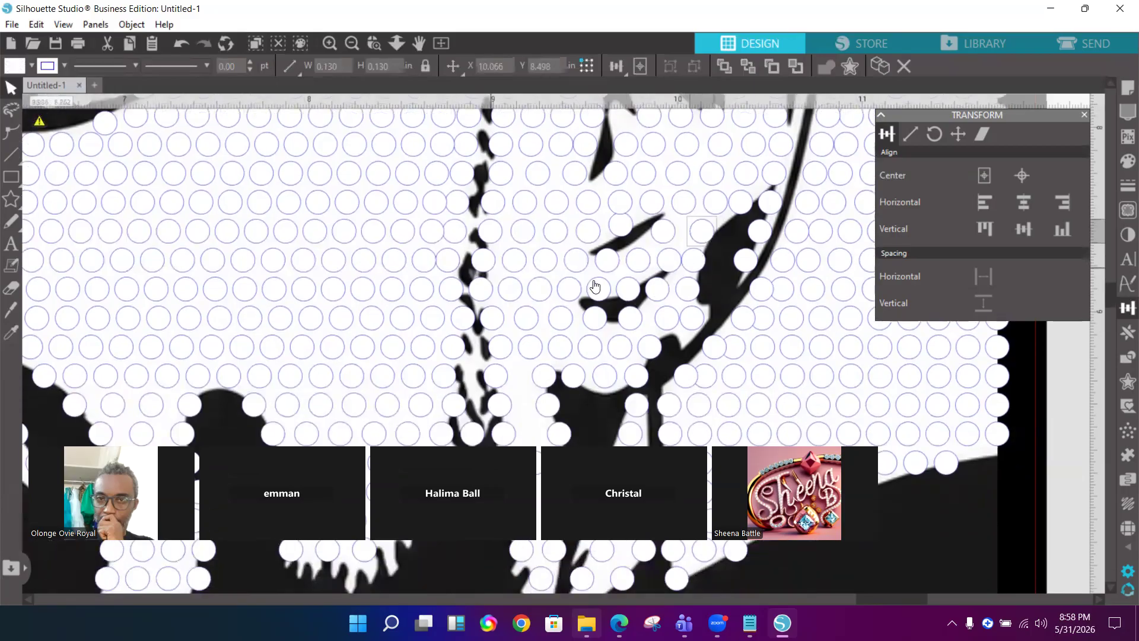
left_click(624, 291)
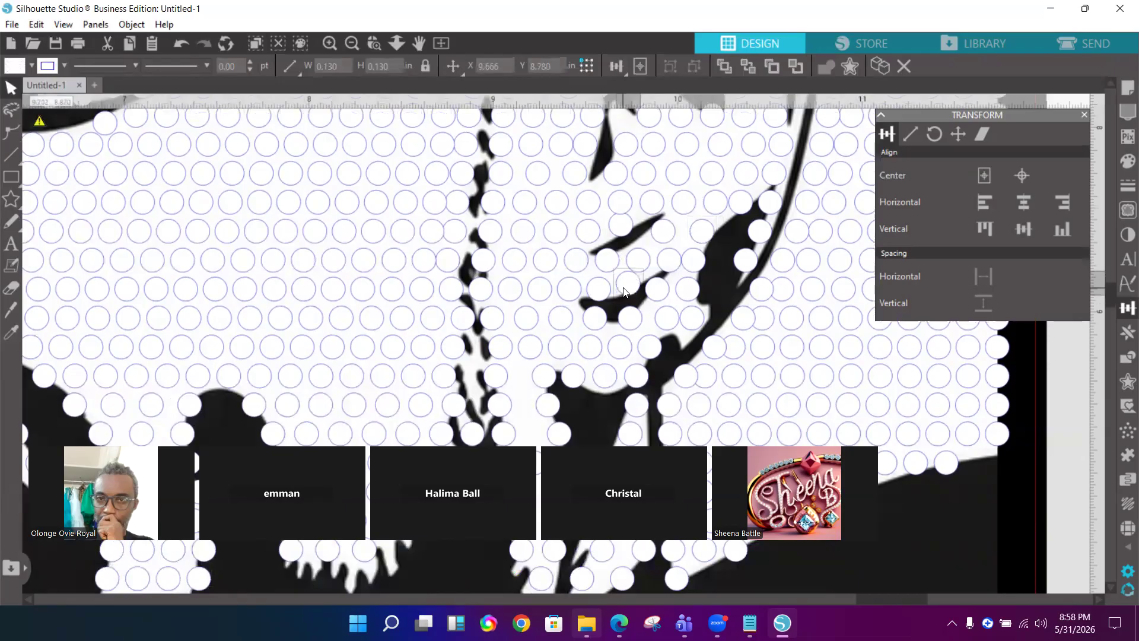
key("Up")
left_click(657, 295)
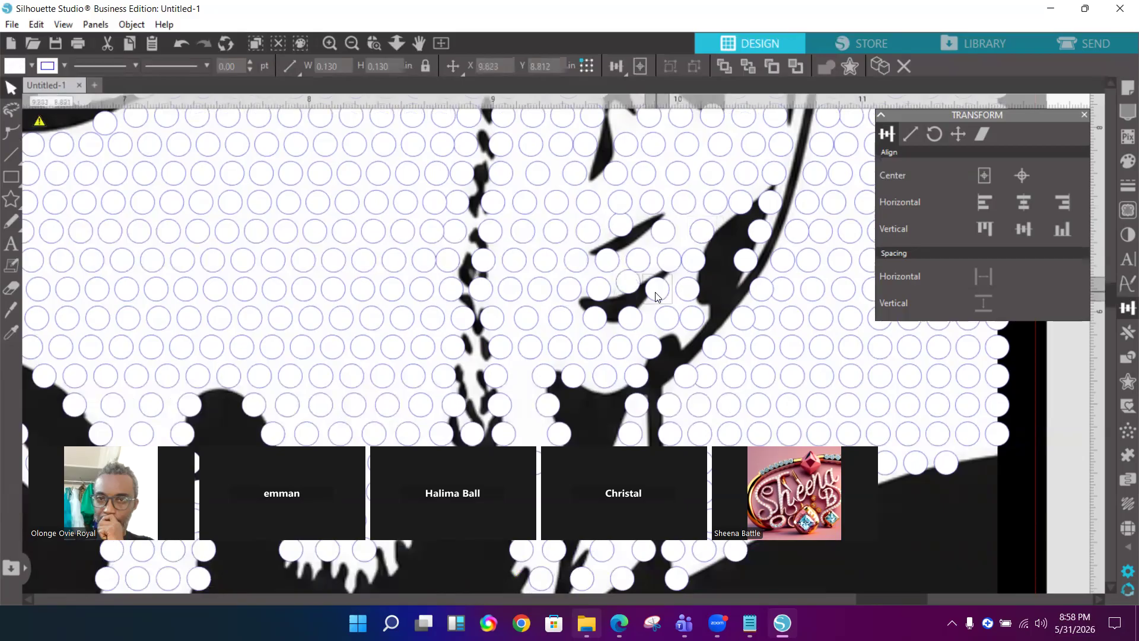
left_click(596, 322)
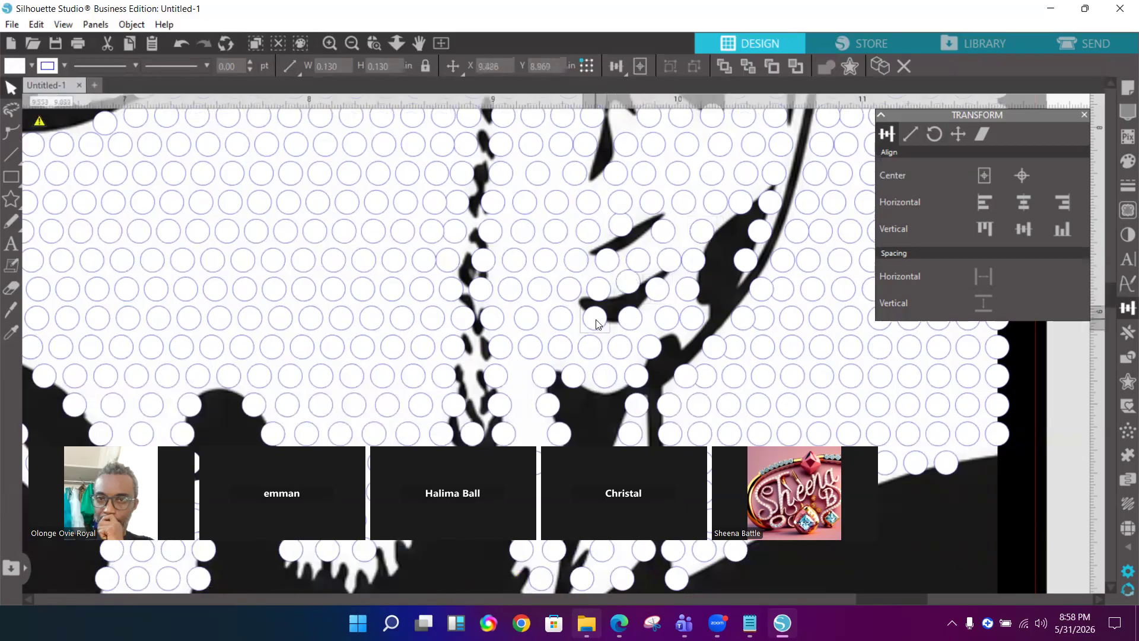
key("Left")
Nudge the circle beneath the lower small stroke's outer end right and space it evenly with its two neighbours horizontally
left_click(632, 325)
key("Right")
left_click(659, 325, "shift")
left_click(693, 325, "shift")
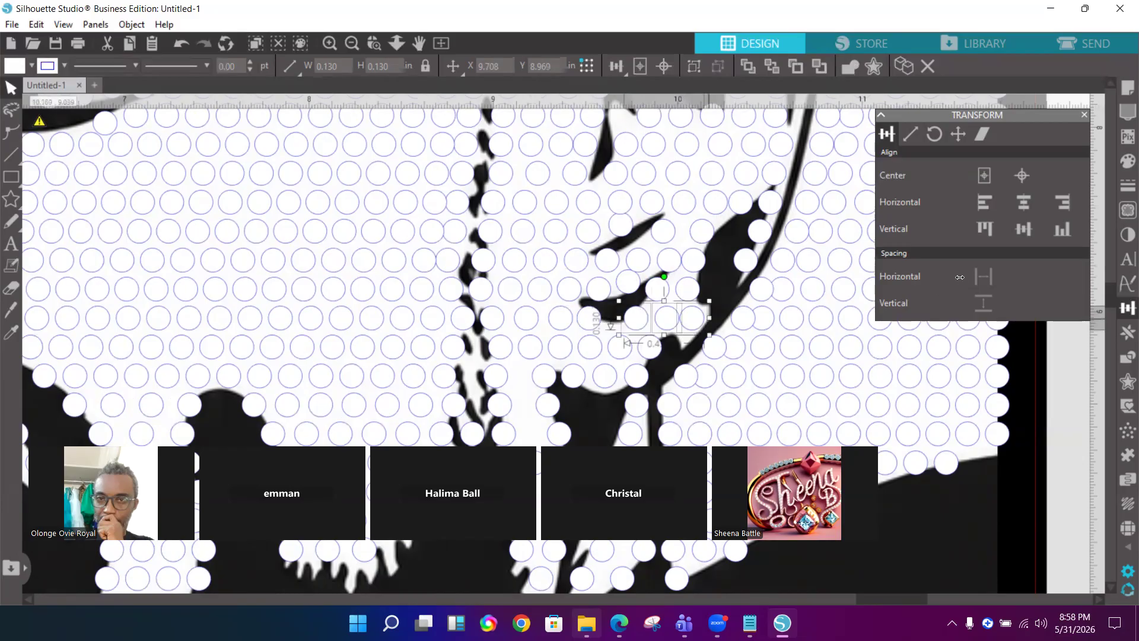
left_click(983, 277)
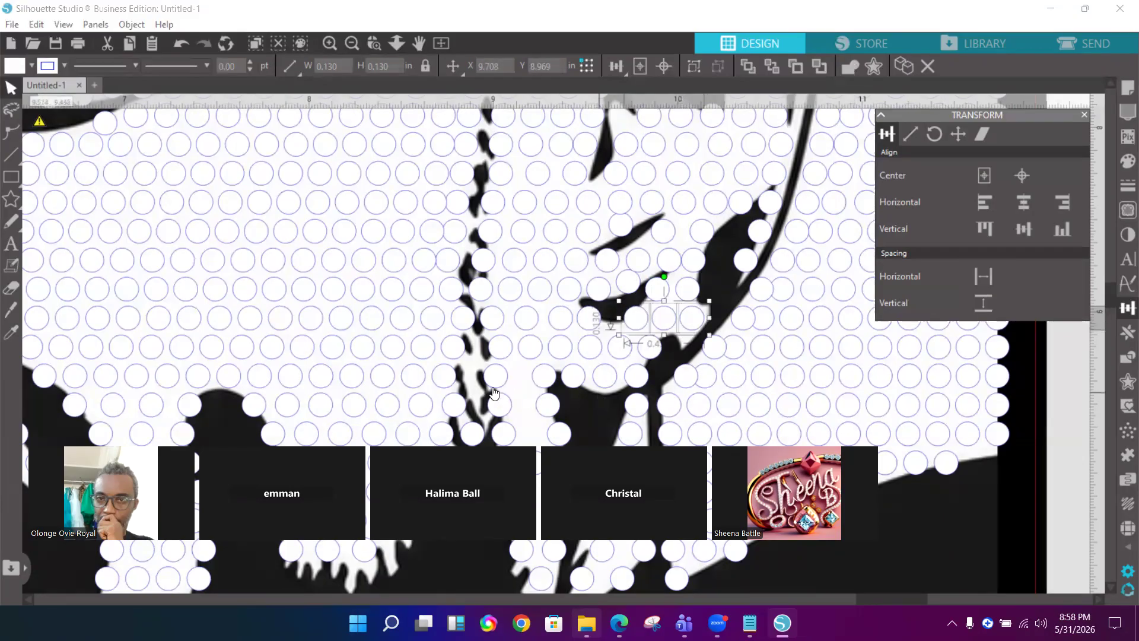
Nudge the four circles above the dark patch beneath the ear left and space that row evenly up to the dotted vertical line
left_click(636, 384)
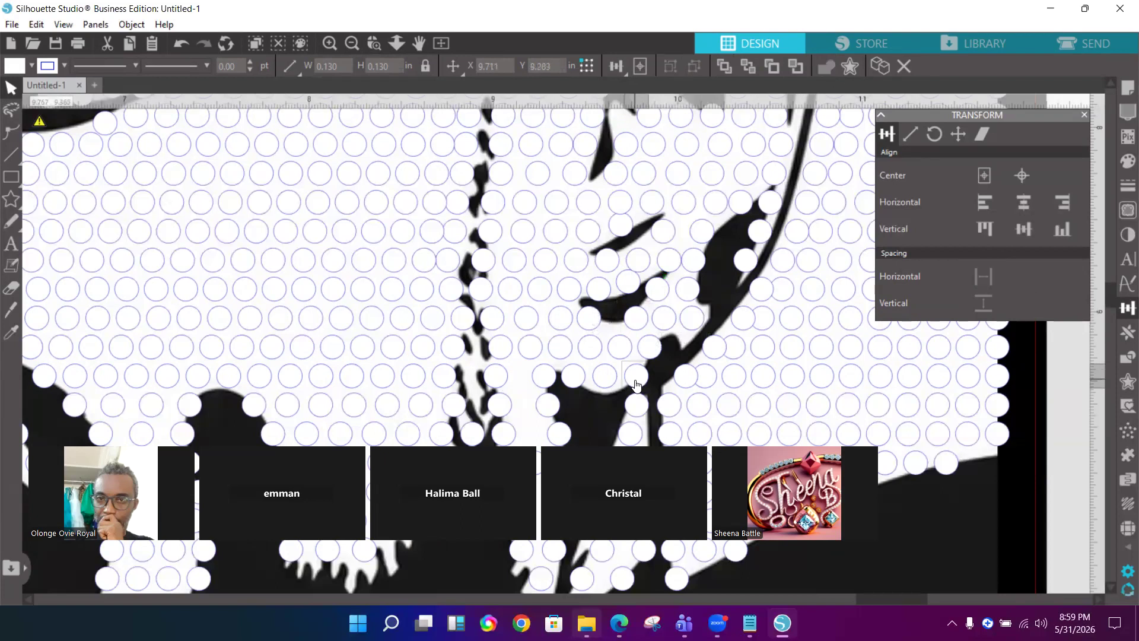
left_click(613, 383, "shift")
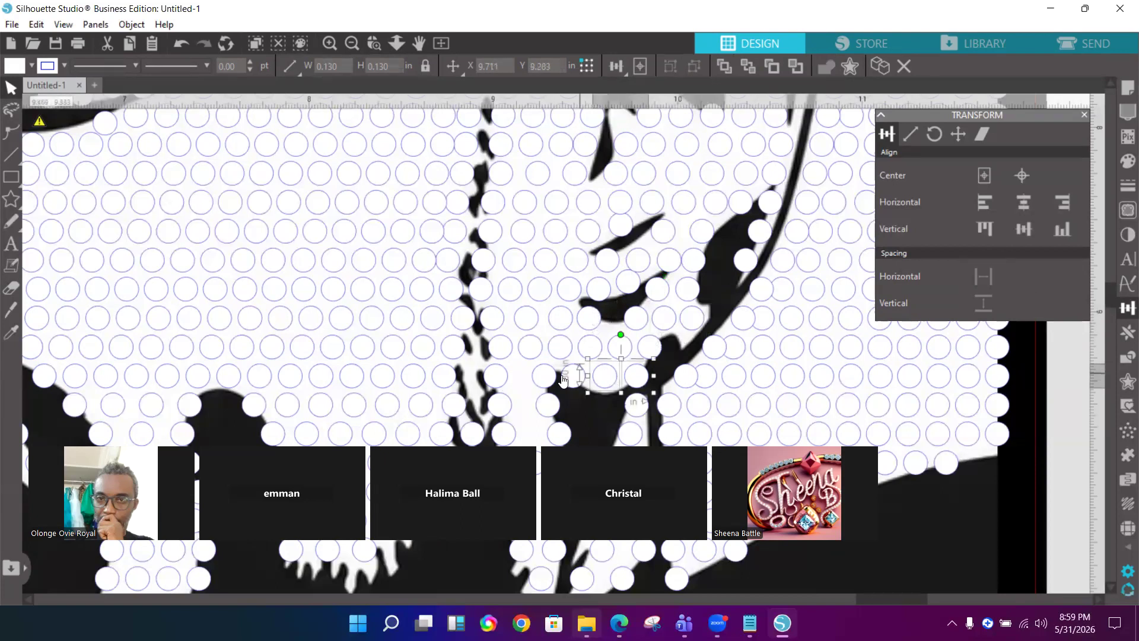
left_click(546, 384, "shift")
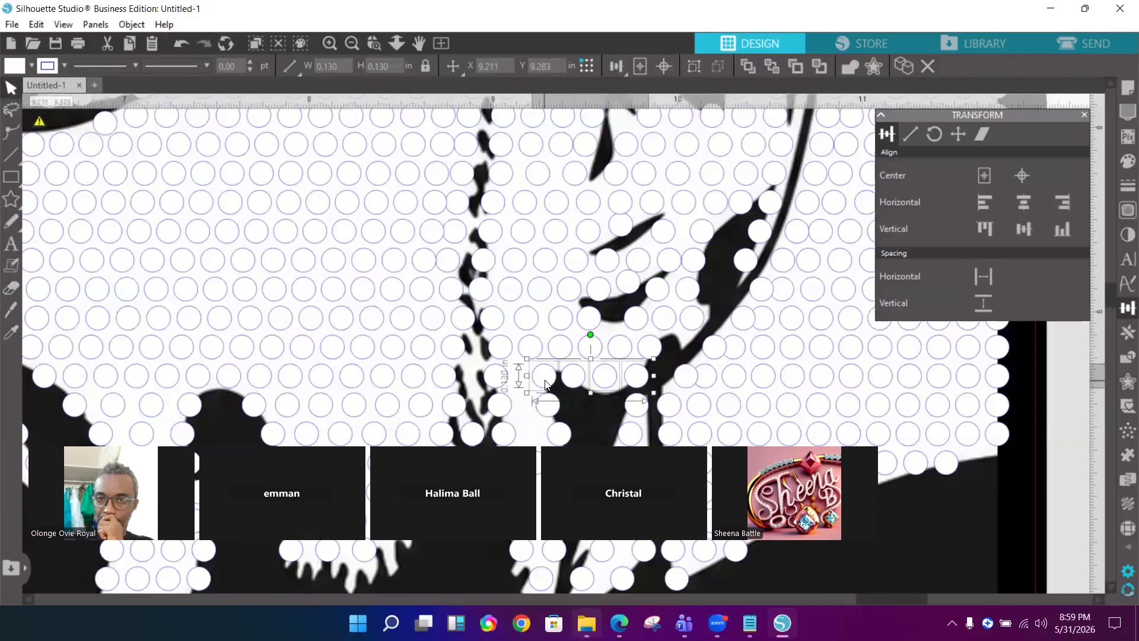
key("Left")
key("Left")
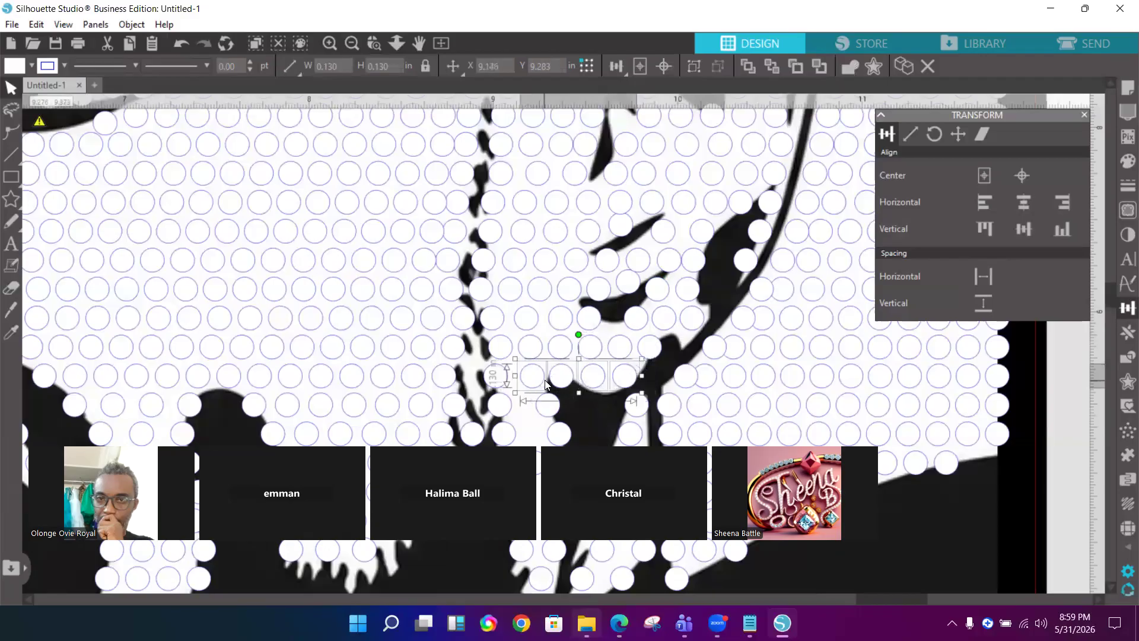
left_click(499, 375, "shift")
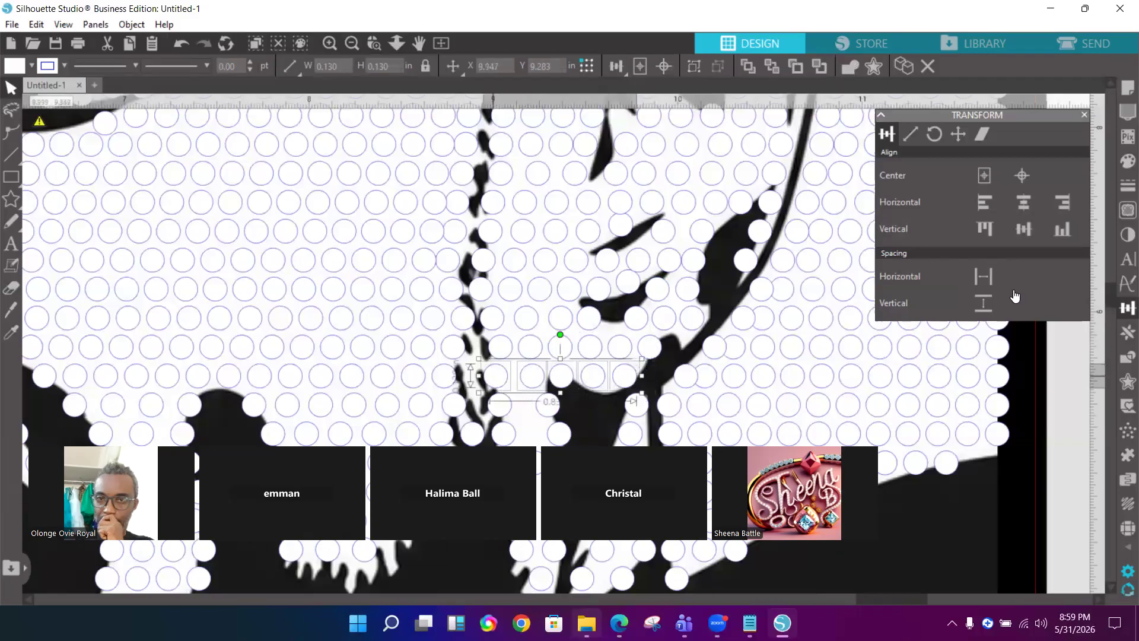
left_click(990, 276)
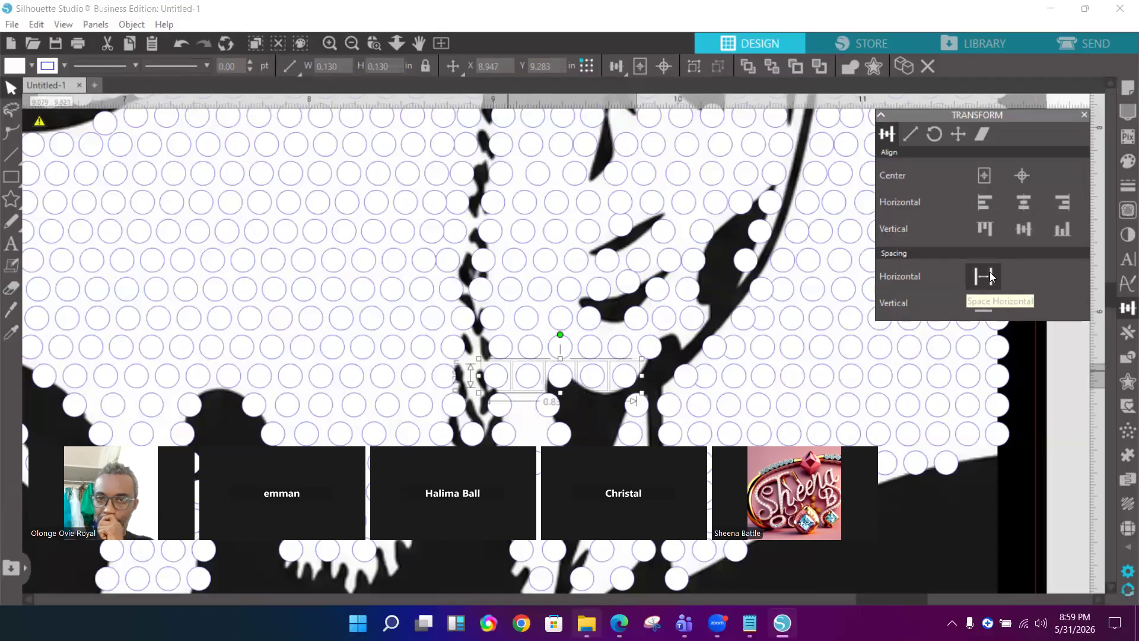
left_click(793, 379)
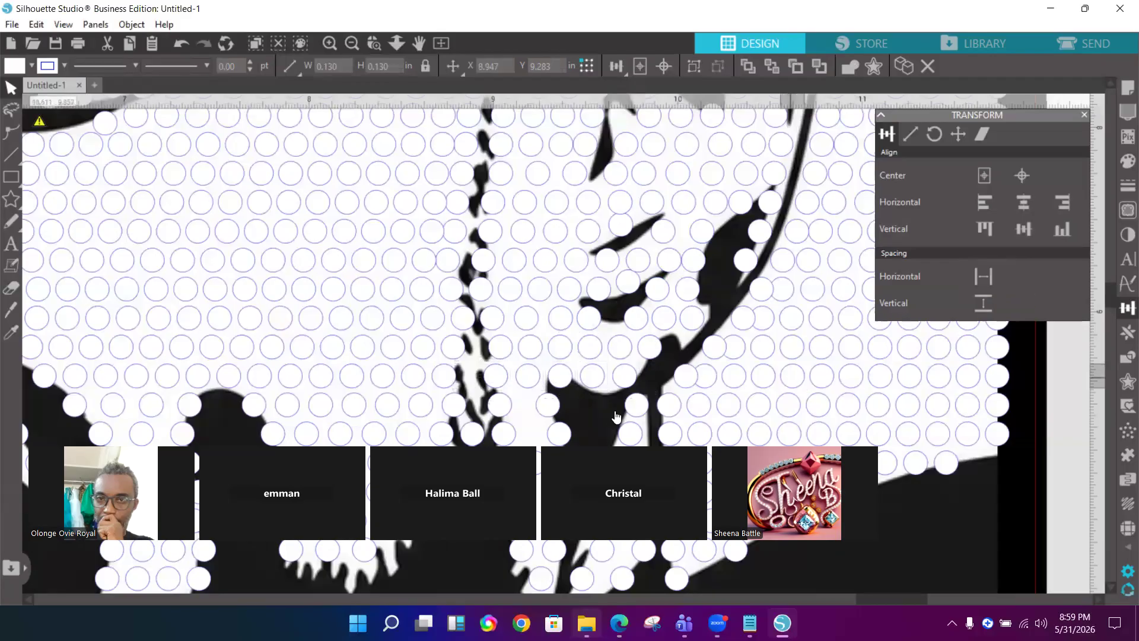
Nudge the circle at the dark patch's upper inner corner up and the two circles along the patch's left edge left
left_click(560, 386)
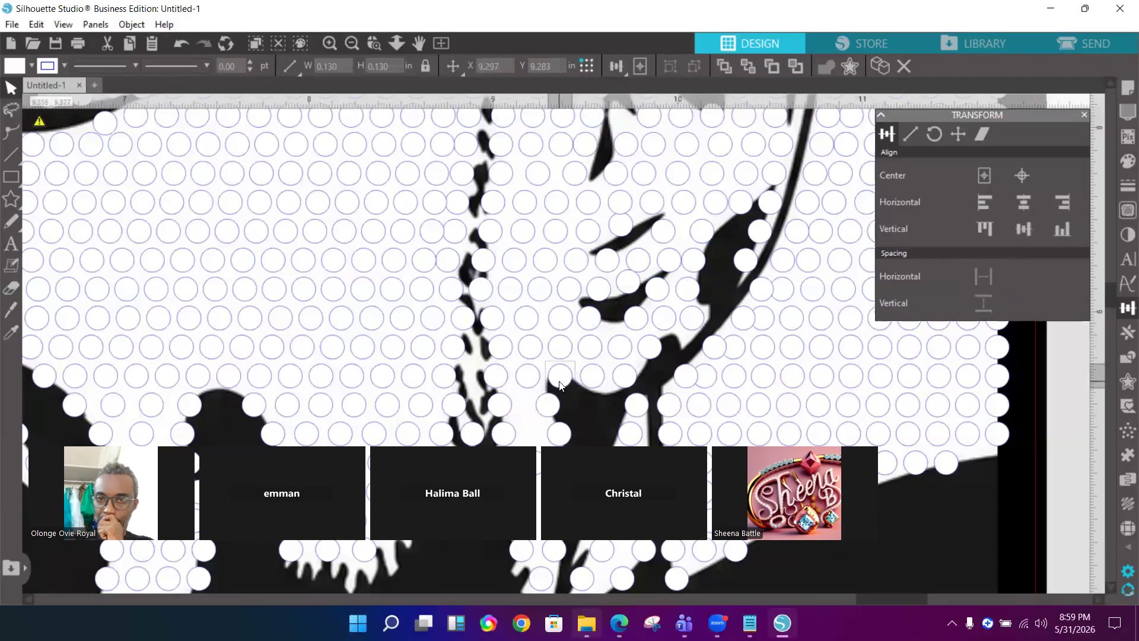
key("Up")
key("Up")
key("Up")
left_click(563, 434, "shift")
key("Left")
key("Left")
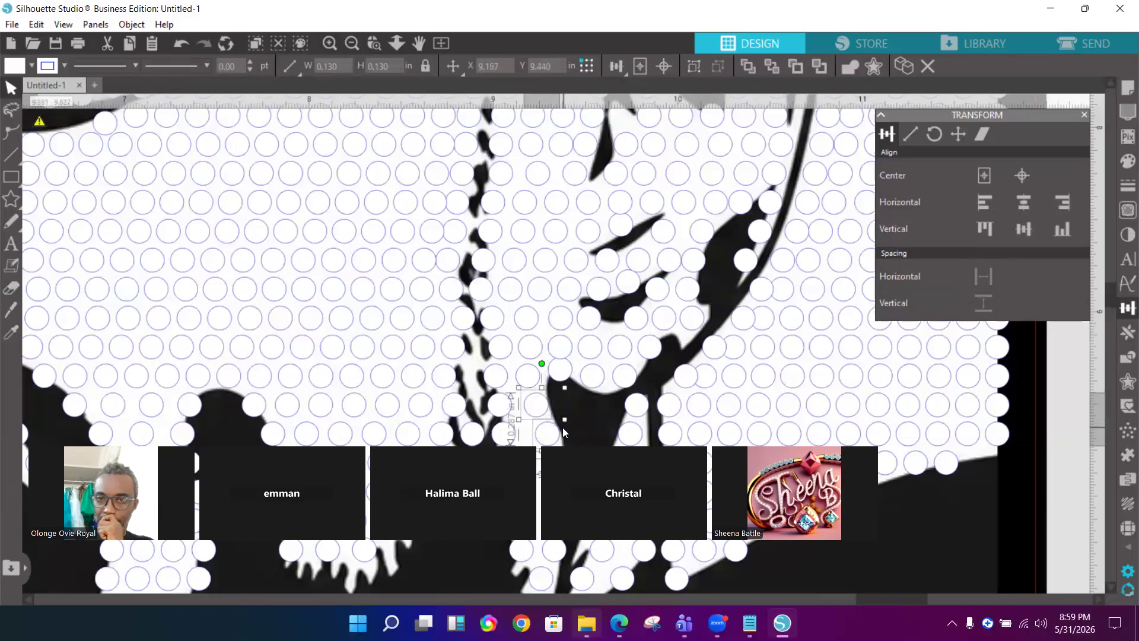
Nudge the column of seven circles along the right side of the vertical dark line beneath the ear right
scroll(640, 350, "down", 5)
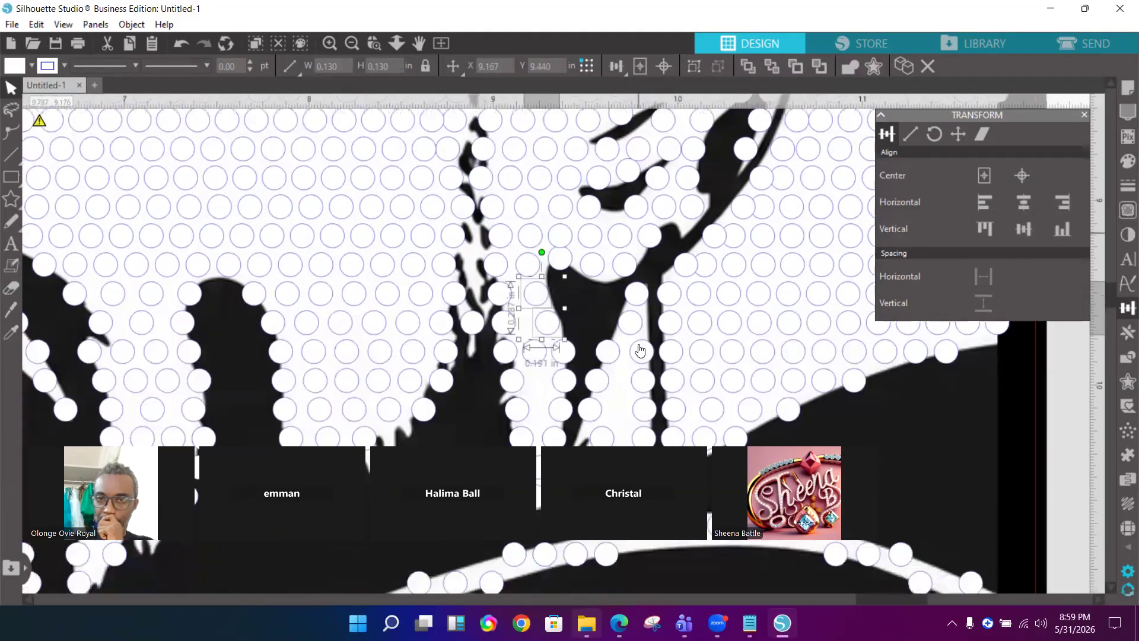
scroll(640, 350, "down", 1)
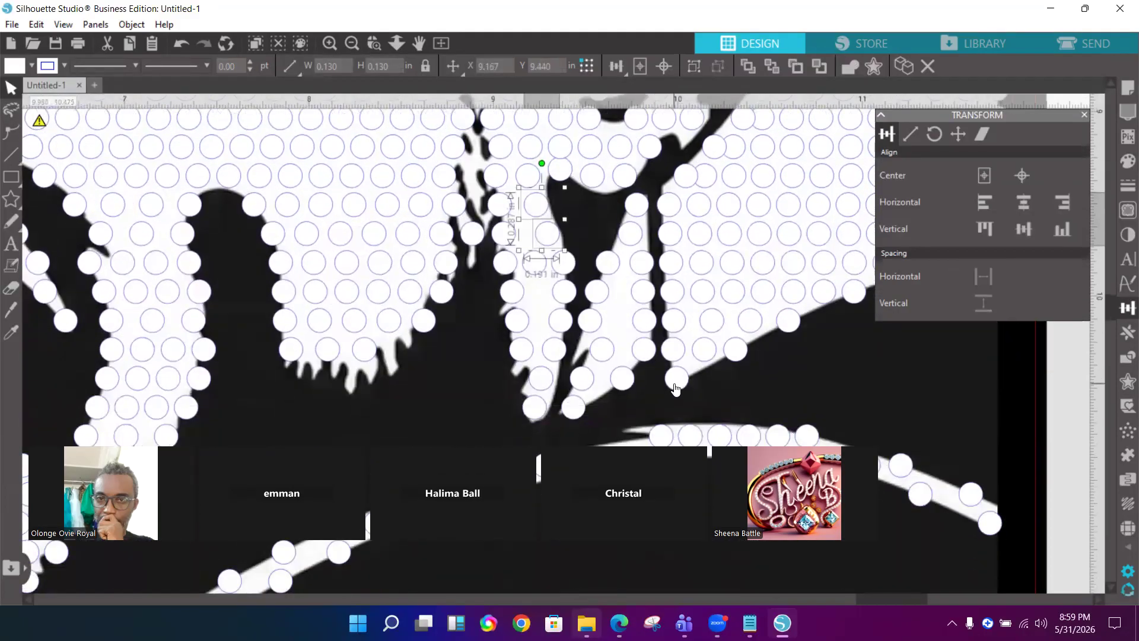
left_click(675, 385)
left_click(672, 353, "shift")
left_click(672, 324, "shift")
left_click(672, 295, "shift")
left_click(672, 264, "shift")
left_click(670, 234, "shift")
left_click(667, 208, "shift")
key("Right")
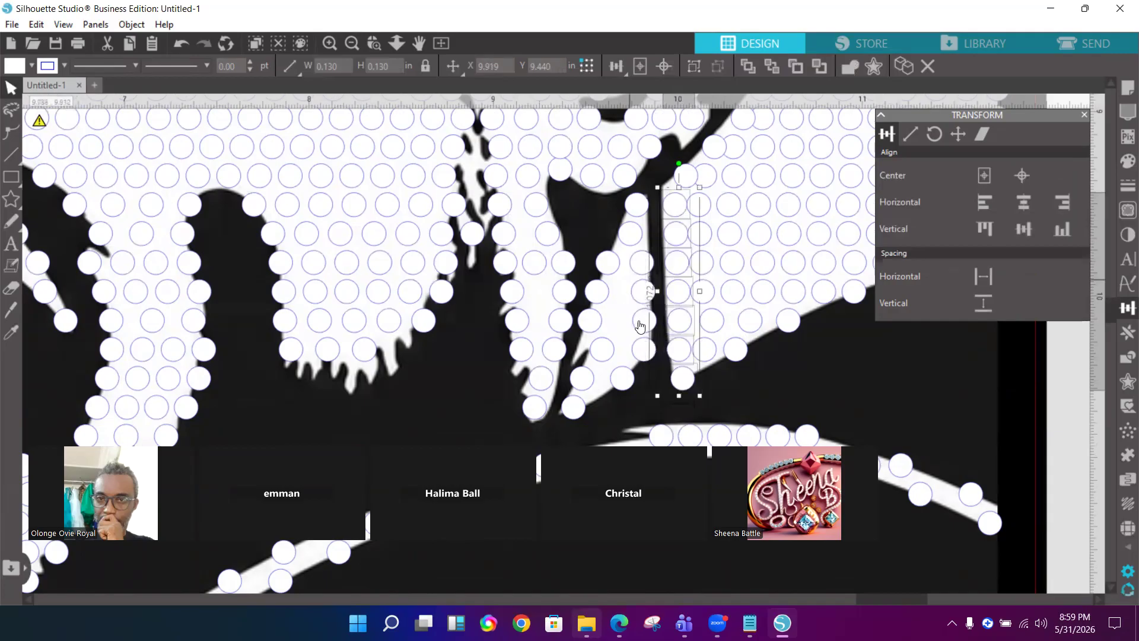
Nudge the four lower circles along the left side of the vertical dark line left
left_click(645, 350)
left_click(644, 350)
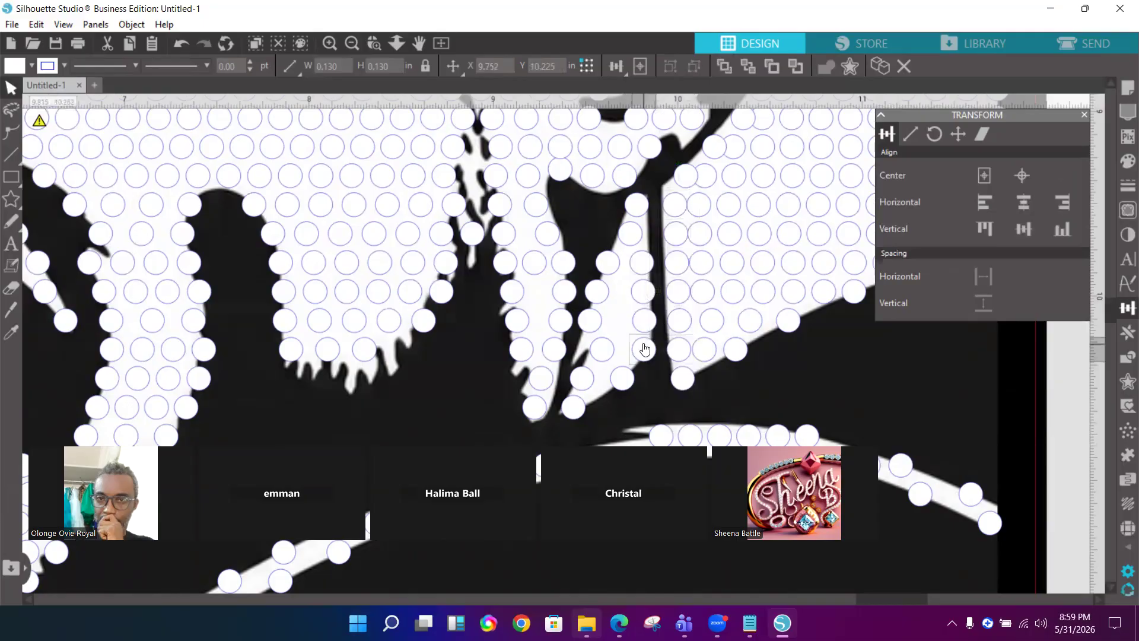
left_click(644, 321, "shift")
left_click(646, 291, "shift")
left_click(640, 267, "shift")
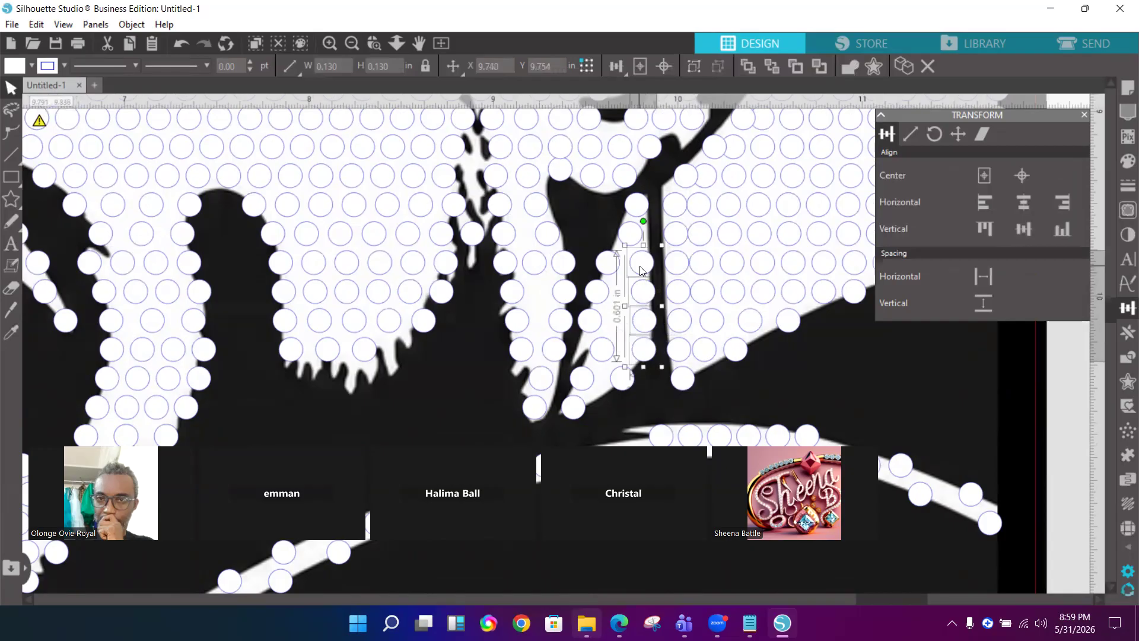
key("Left")
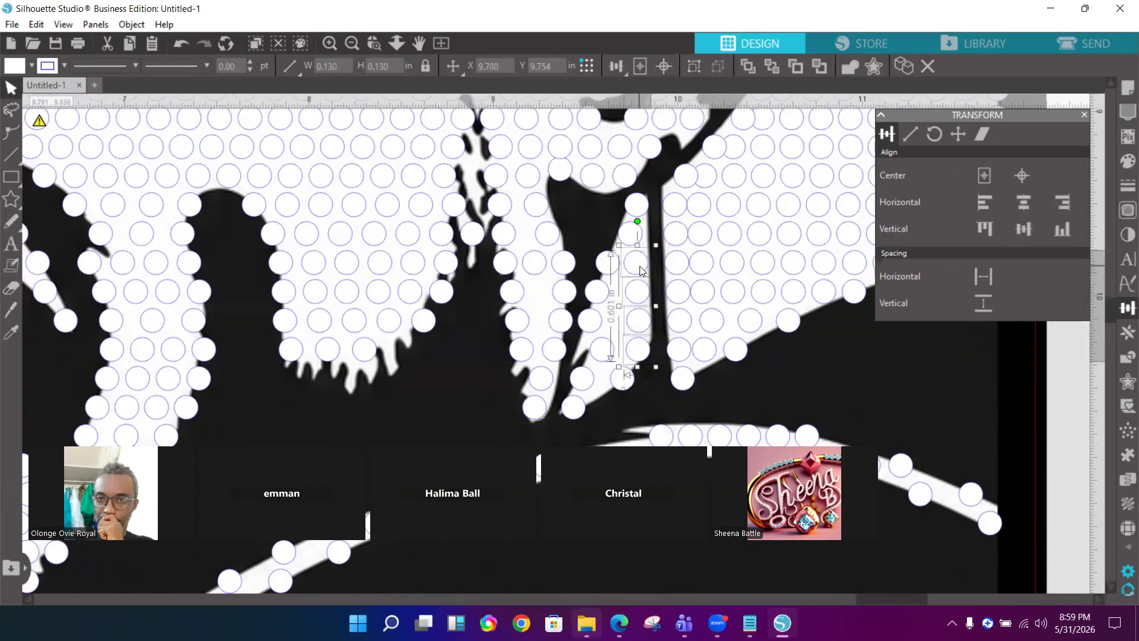
key("Left")
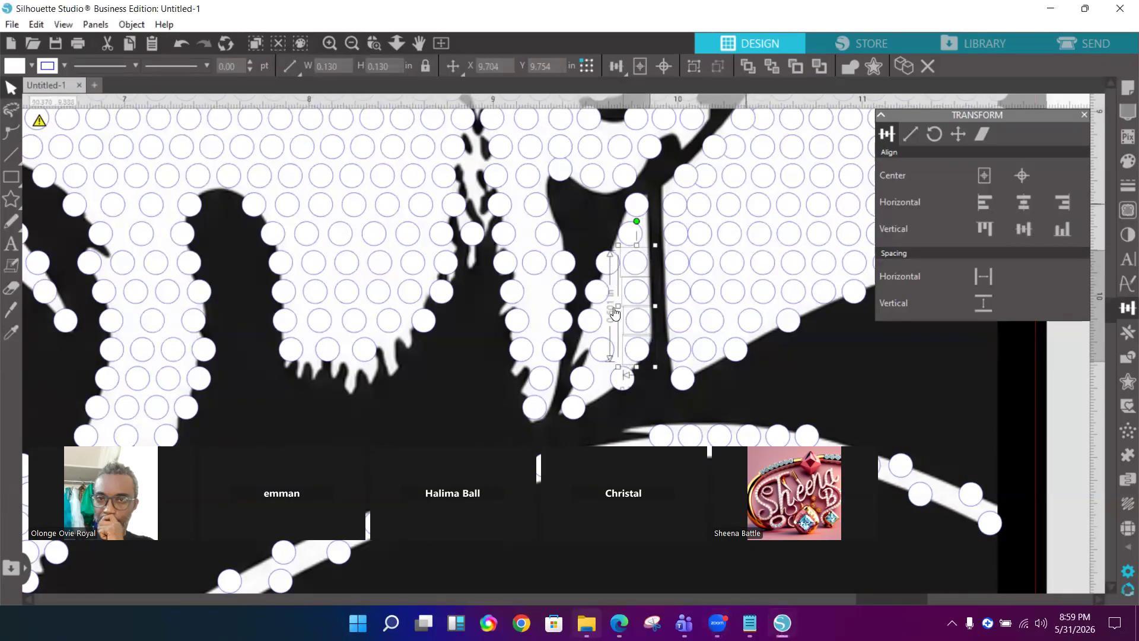
Nudge the three circles on the left edge of the white wedge beside the vertical line right and apply even horizontal spacing
left_click(629, 246)
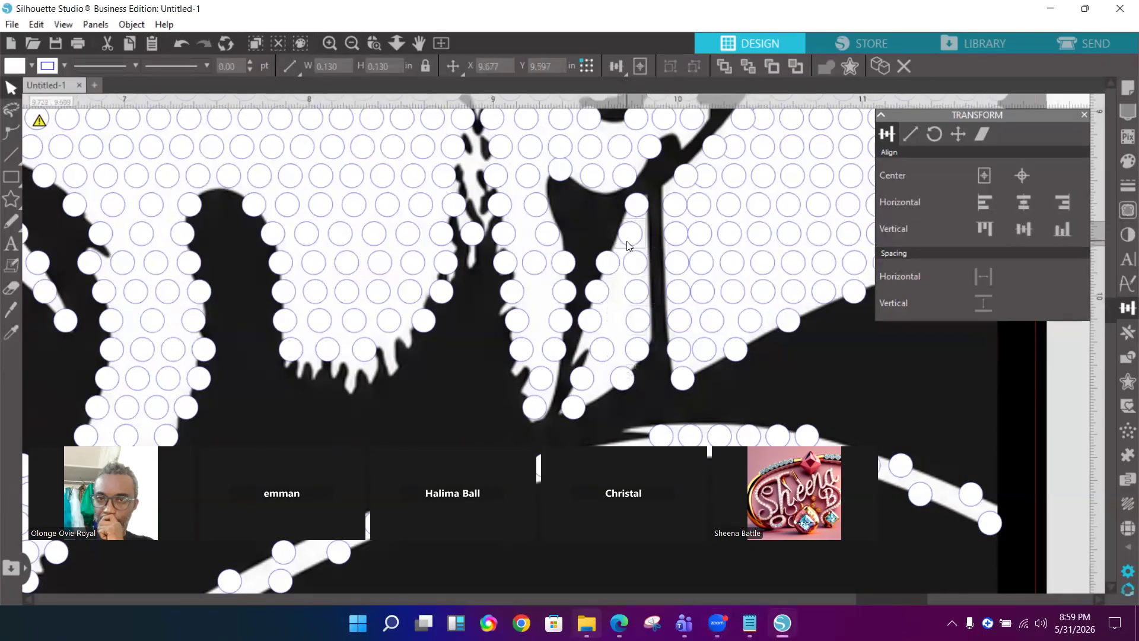
left_click(606, 268)
left_click(595, 297, "shift")
left_click(592, 325, "shift")
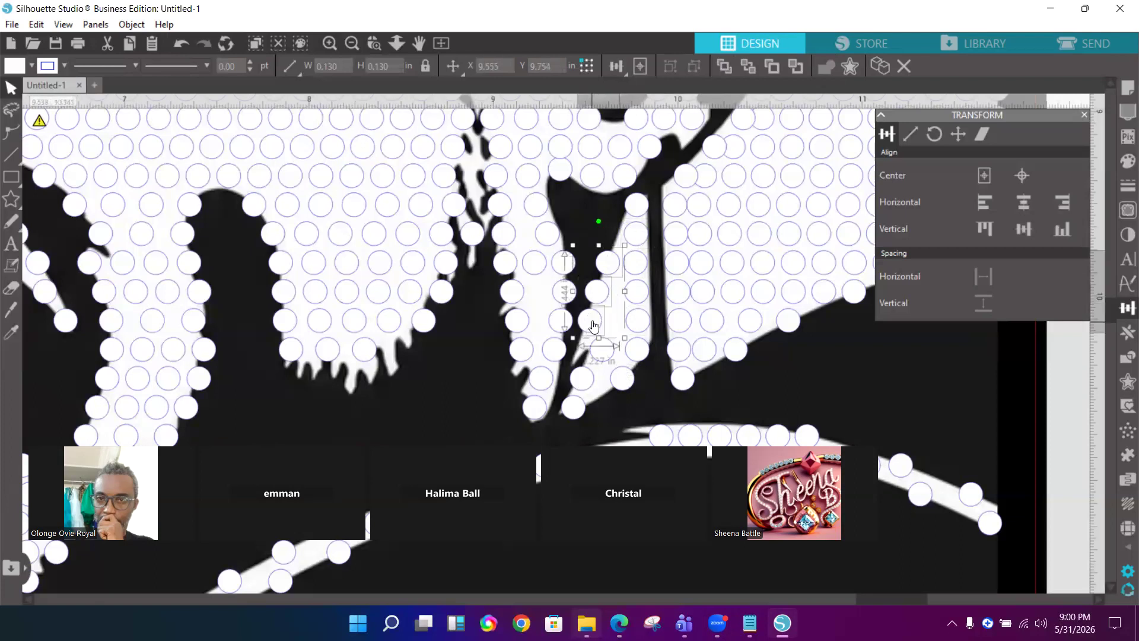
key("Right")
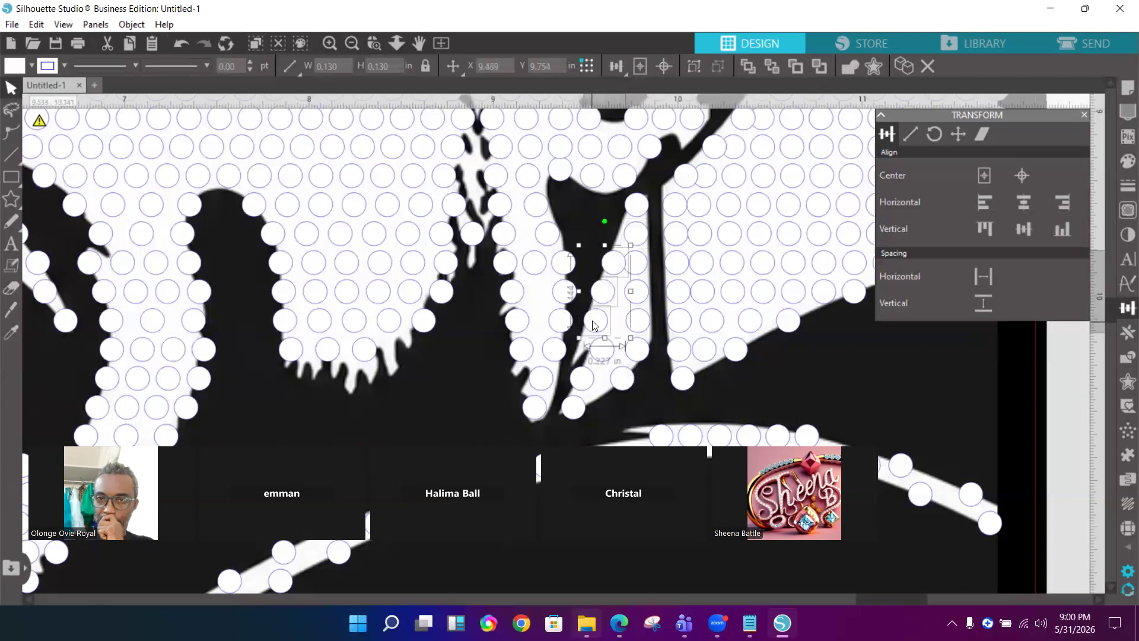
left_click(983, 276)
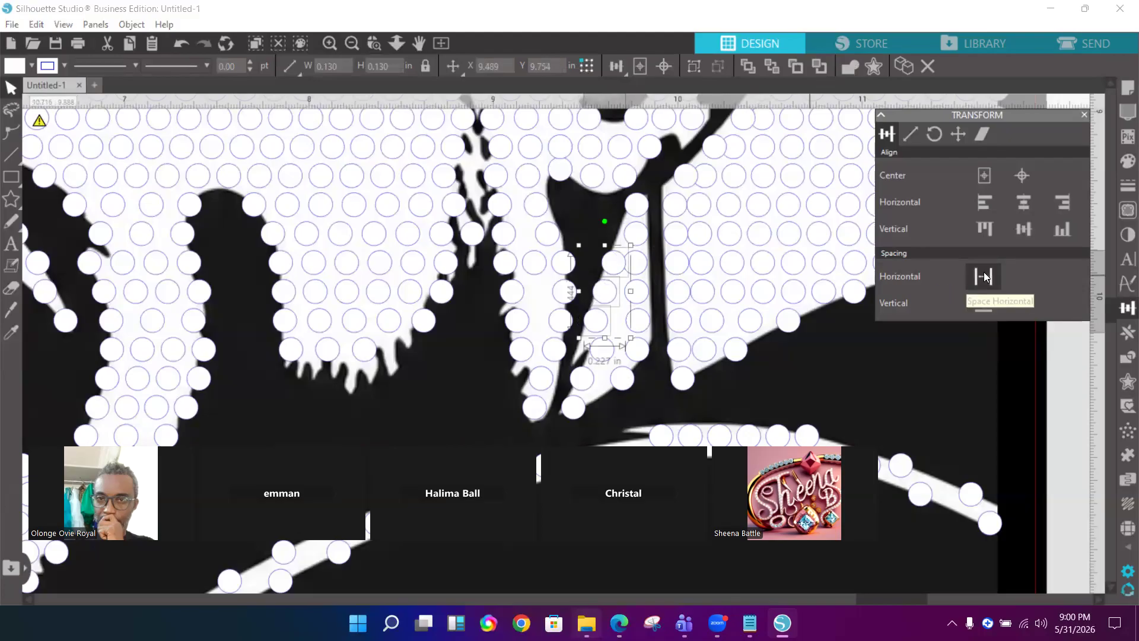
Nudge the wedge's lower right circle left, and move the four circles along the neighbouring white strip's right edge left
left_click(624, 382)
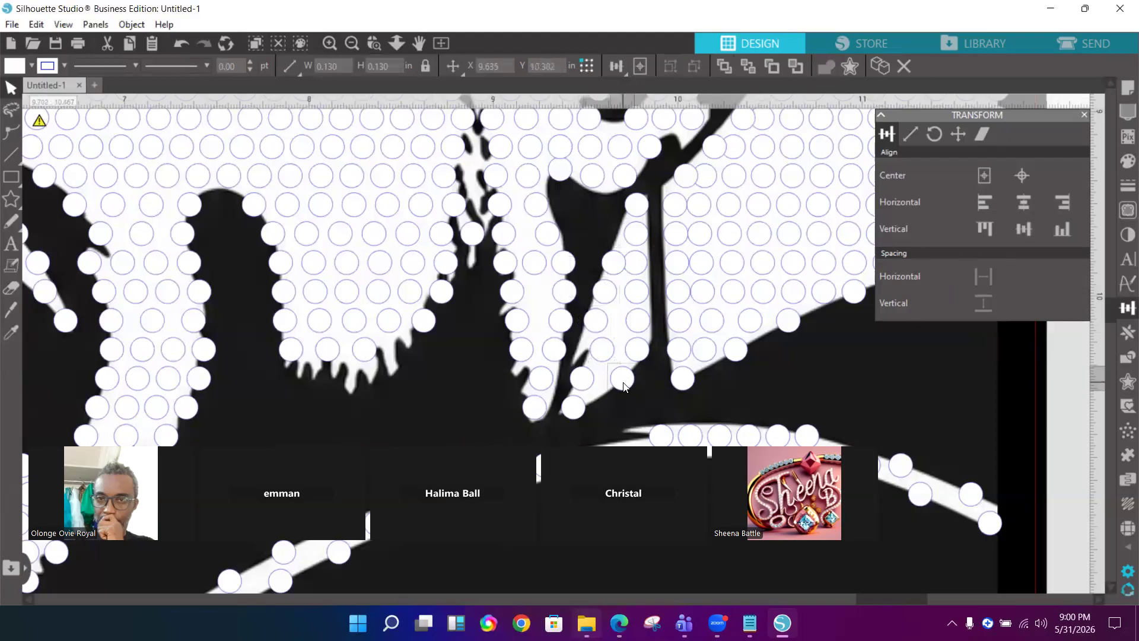
key("Left")
key("Left")
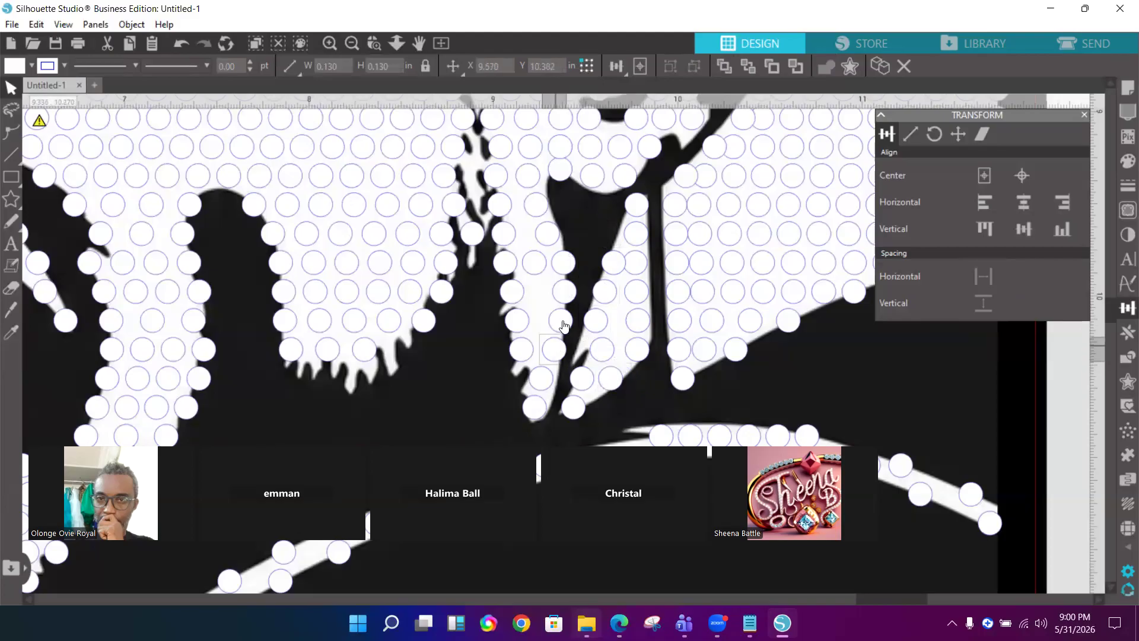
left_click(566, 272, "shift")
key("Left")
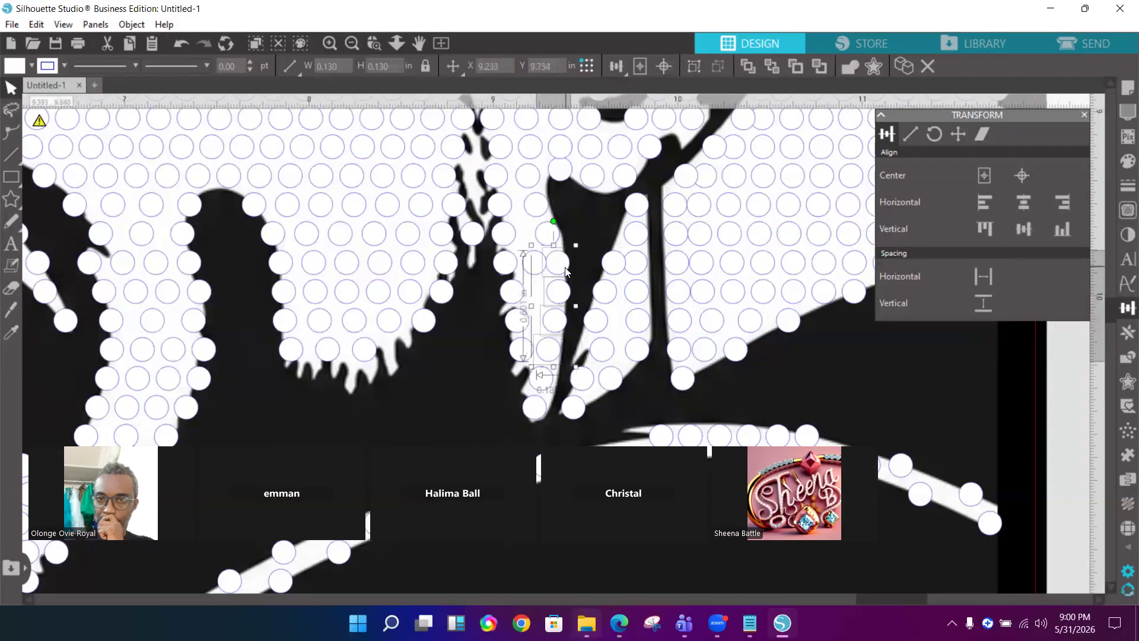
key("Left")
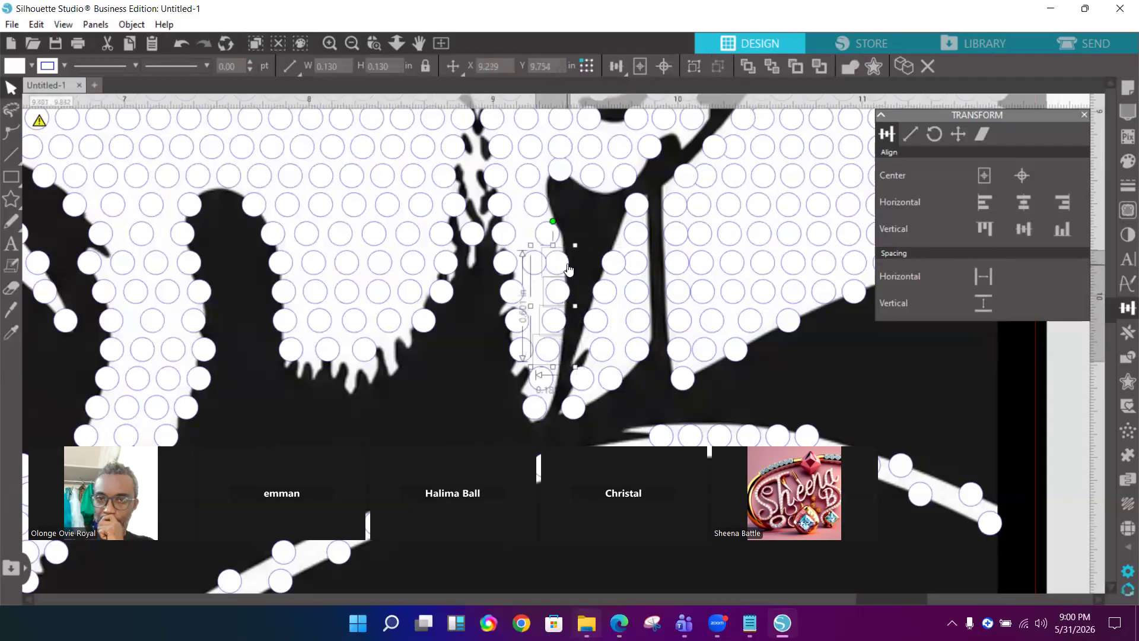
Nudge the two circles on the left side of the dotted vertical line left
scroll(501, 253, "up", 2)
scroll(501, 254, "up", 1)
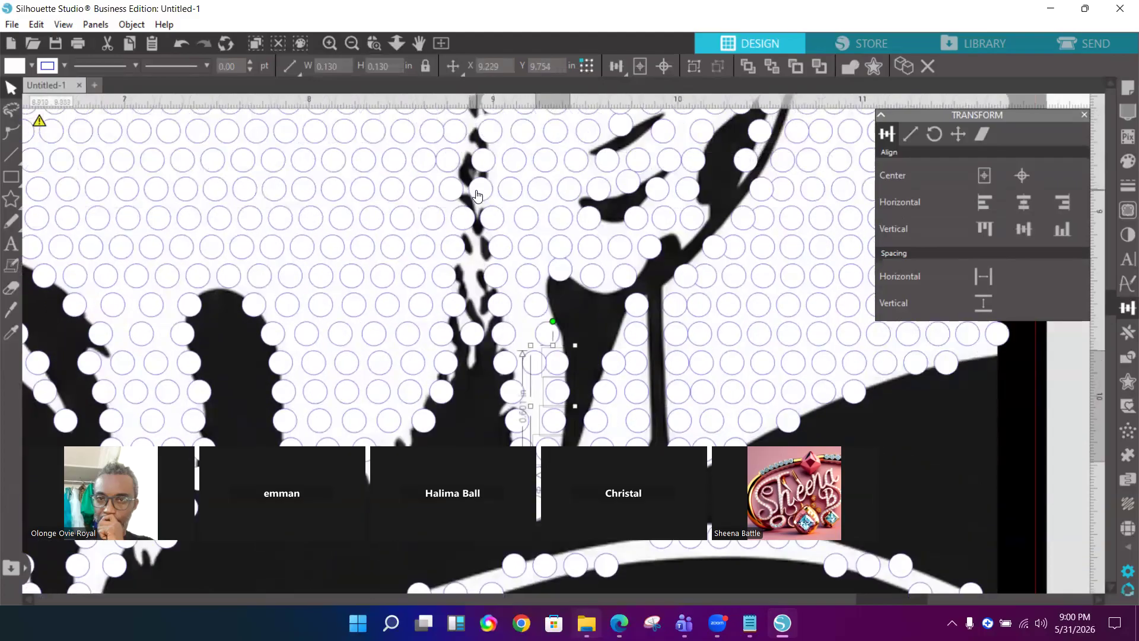
left_click(457, 202)
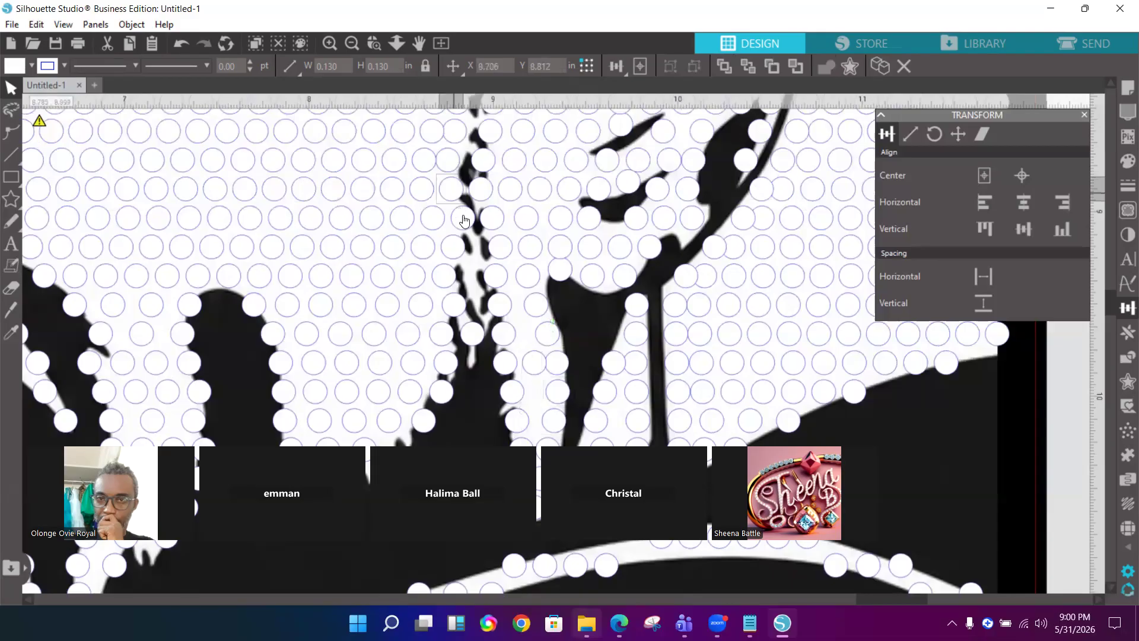
left_click(466, 221, "shift")
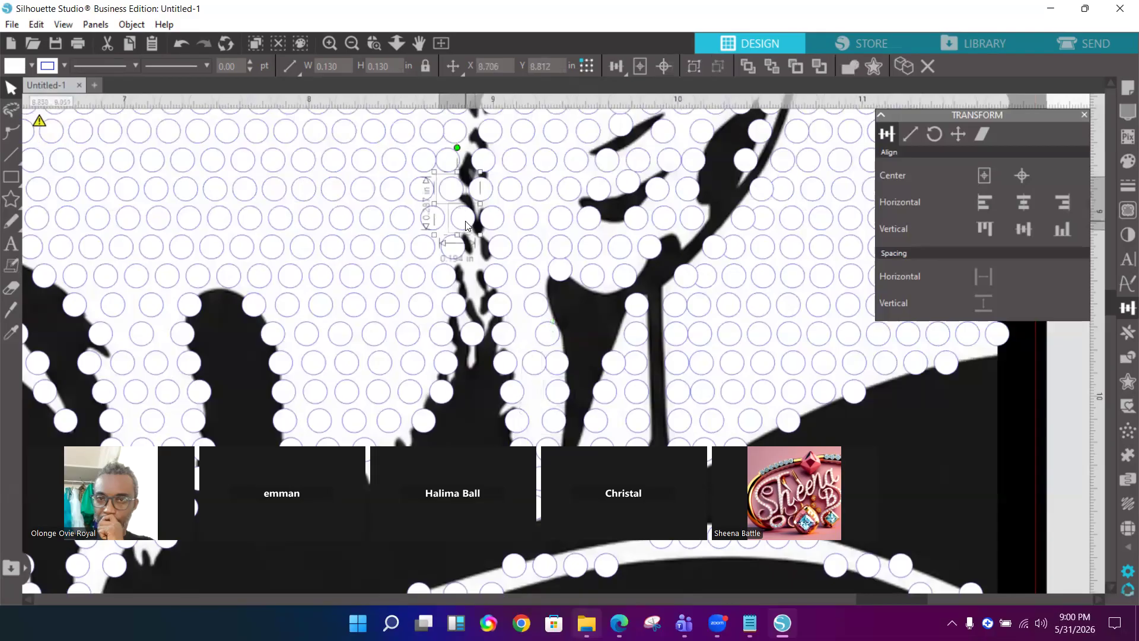
key("Left")
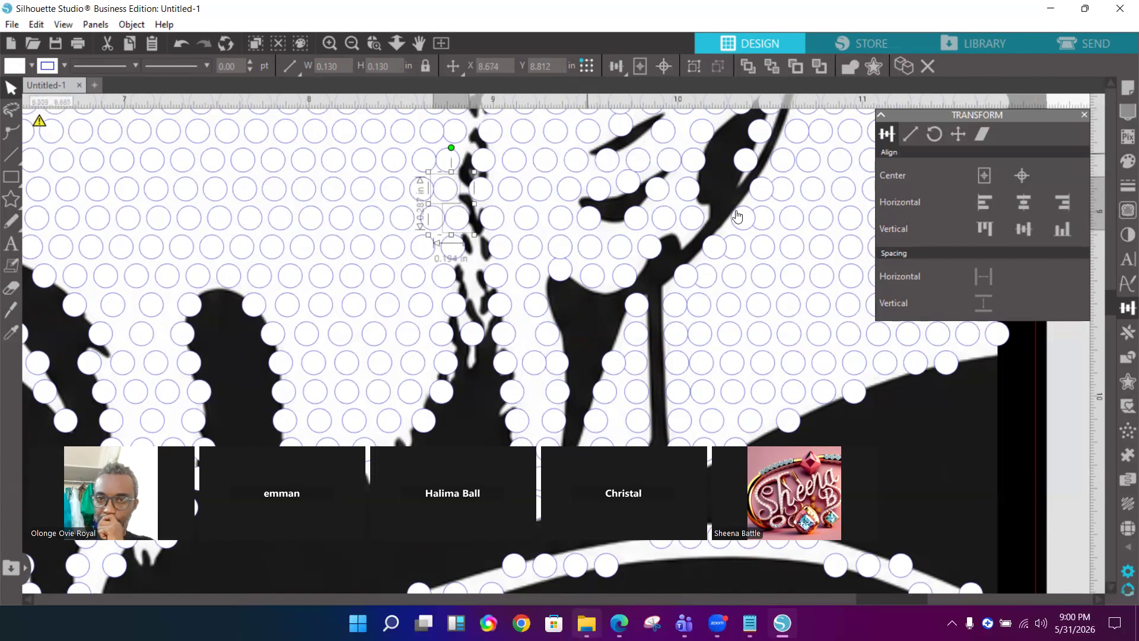
Nudge the row under the ear's inner arch right and space it evenly, and shift the circle above its right end left
scroll(737, 217, "up", 3)
scroll(737, 217, "up", 3)
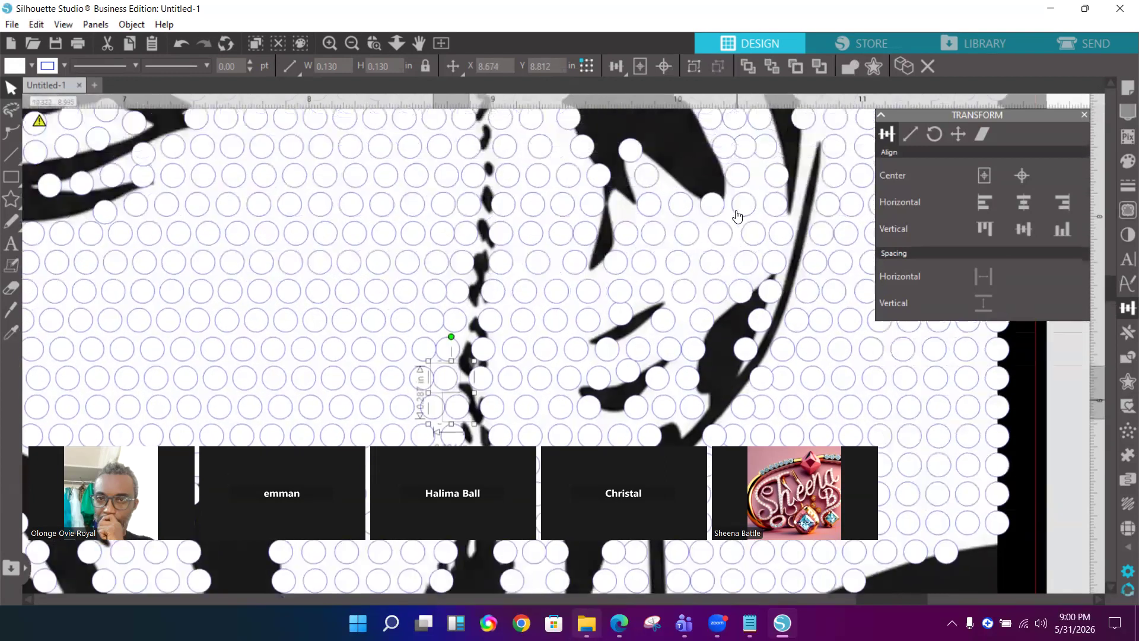
scroll(737, 217, "up", 2)
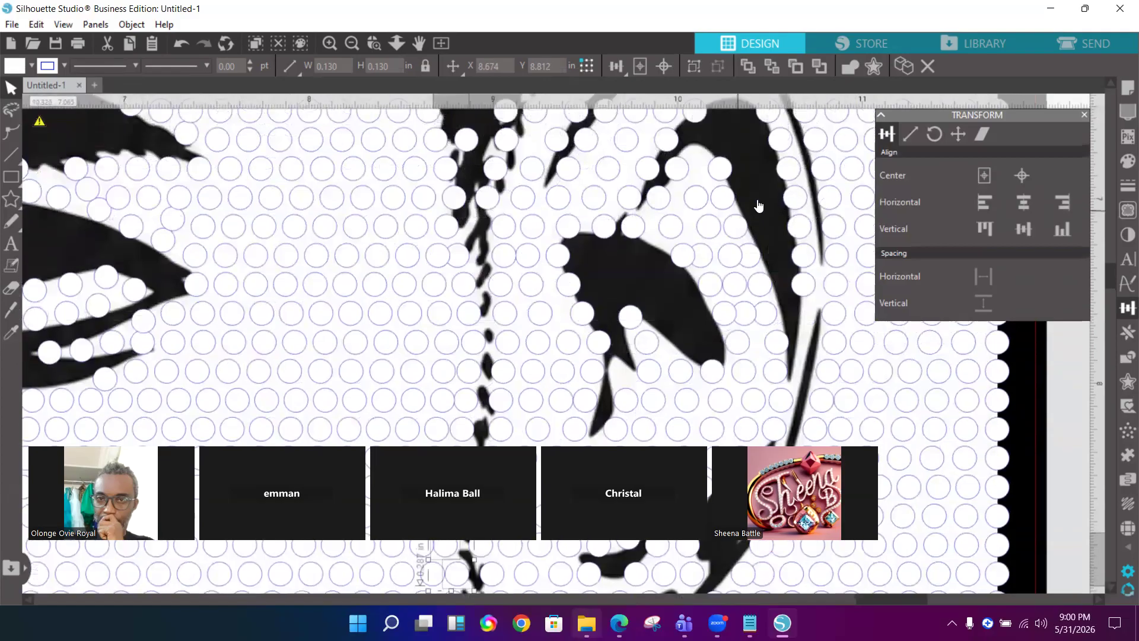
left_click(658, 202)
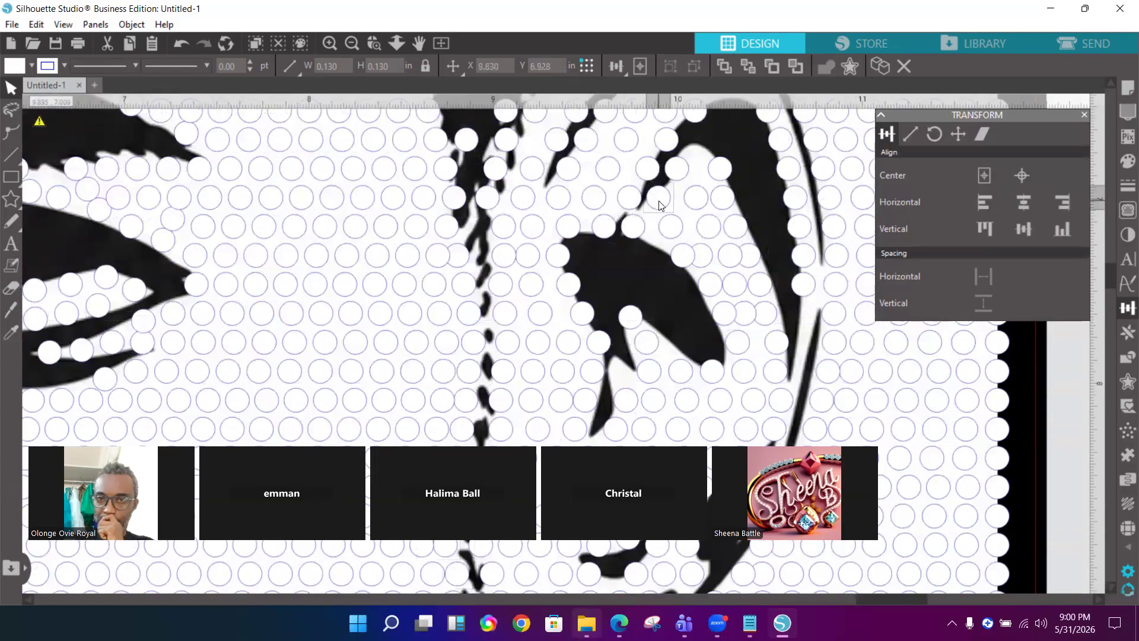
left_click_drag(660, 204, 745, 203)
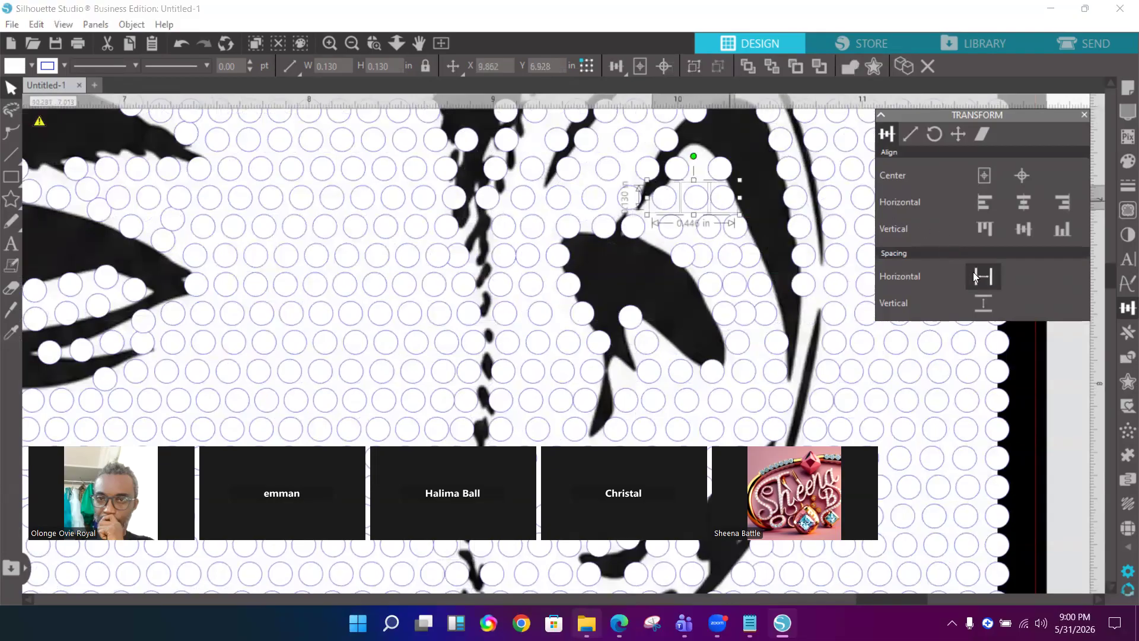
left_click(727, 173)
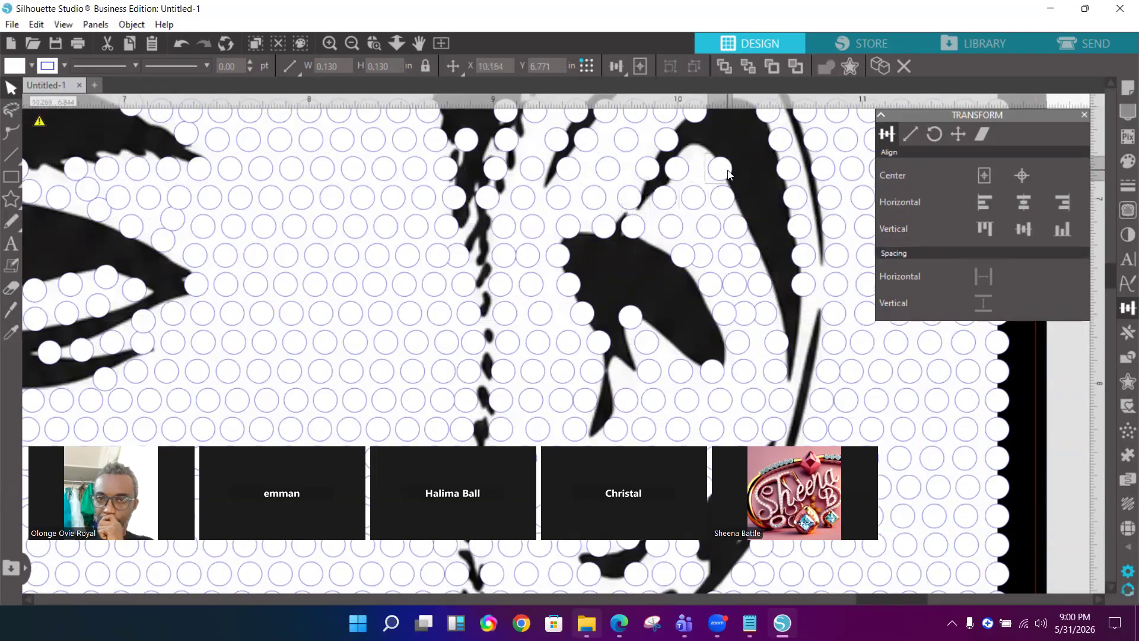
left_click_drag(729, 174, 687, 181)
Nudge the two circles on the outer left side of the ear's inner dark arch left
left_click(651, 173)
left_click(661, 142, "shift")
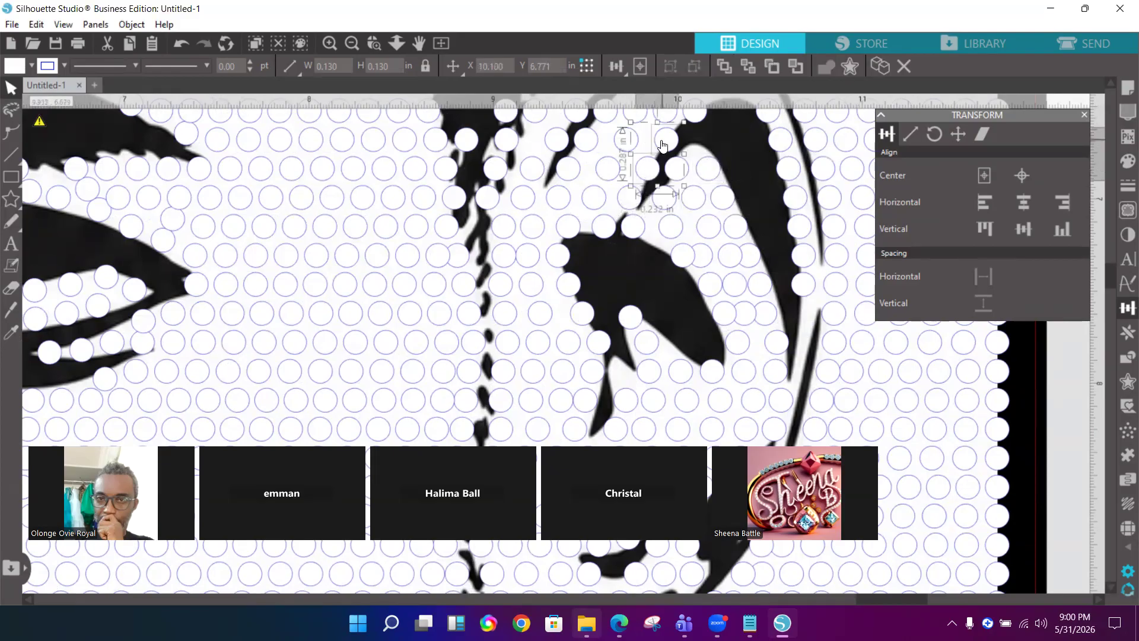
key("Left")
key("Left")
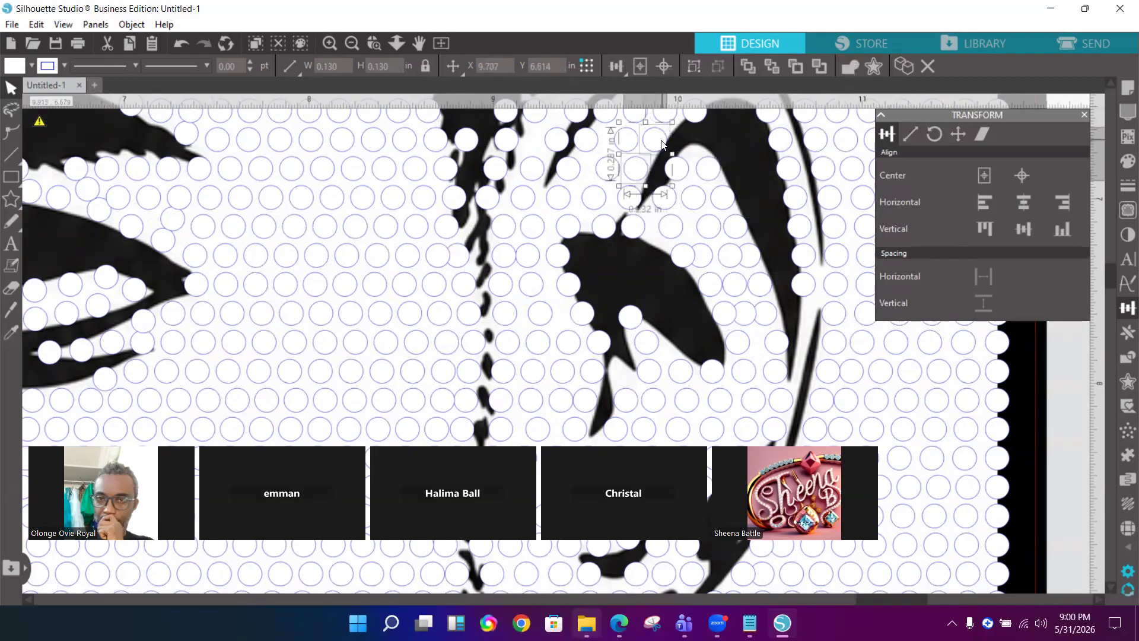
Nudge the two circles on the right side of the ear's outer dark stroke right and the circle on its left side left
left_click_drag(662, 144, 586, 146)
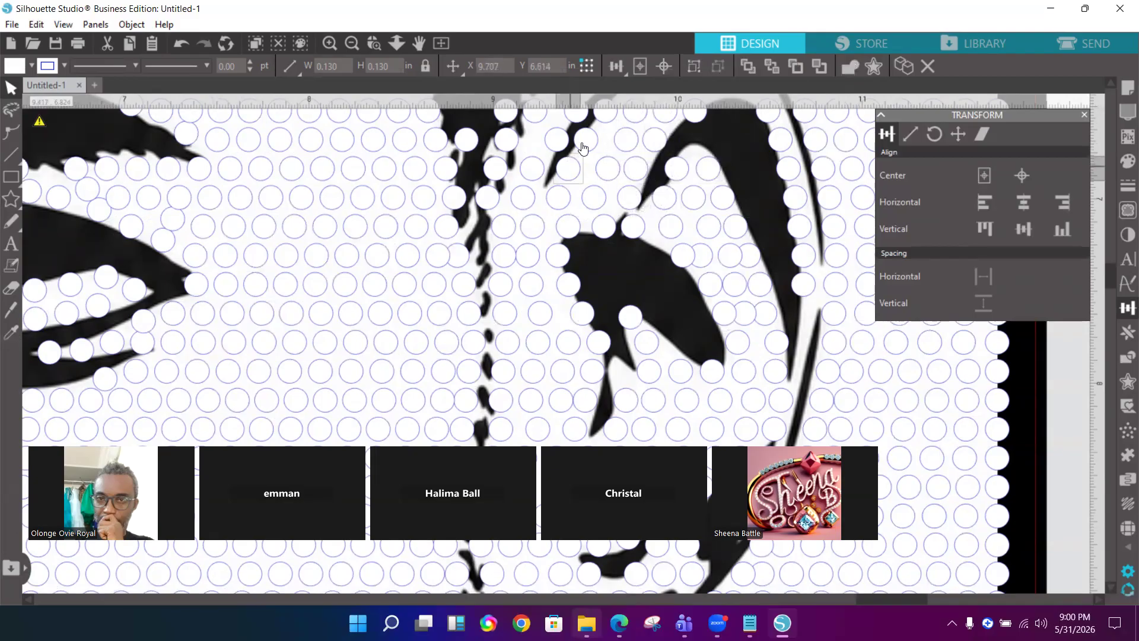
key("Right")
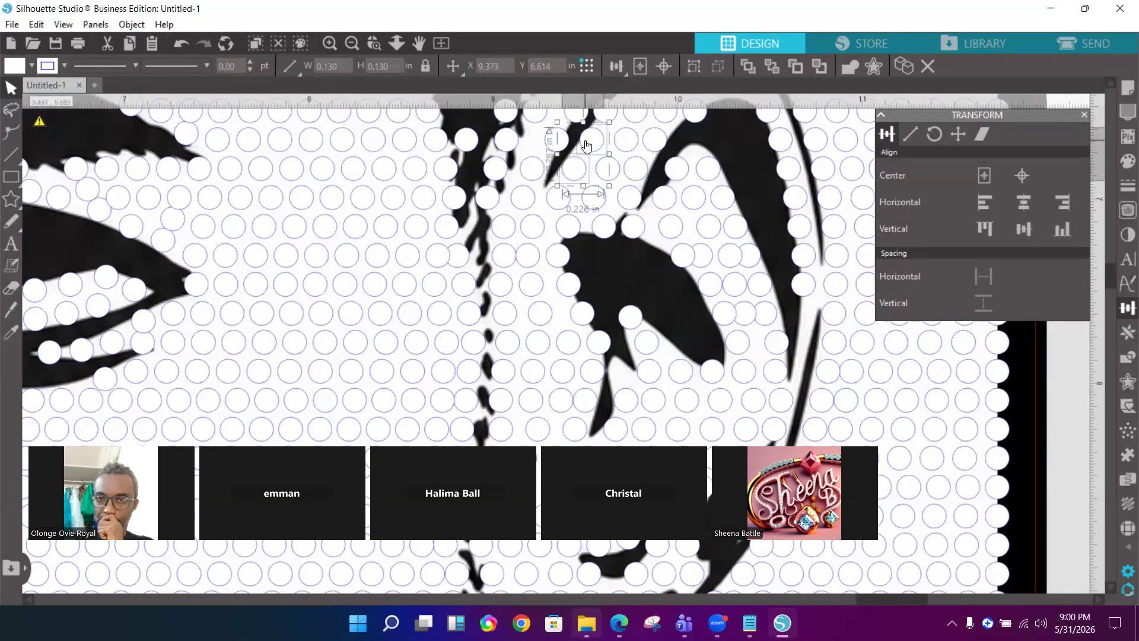
left_click(555, 143)
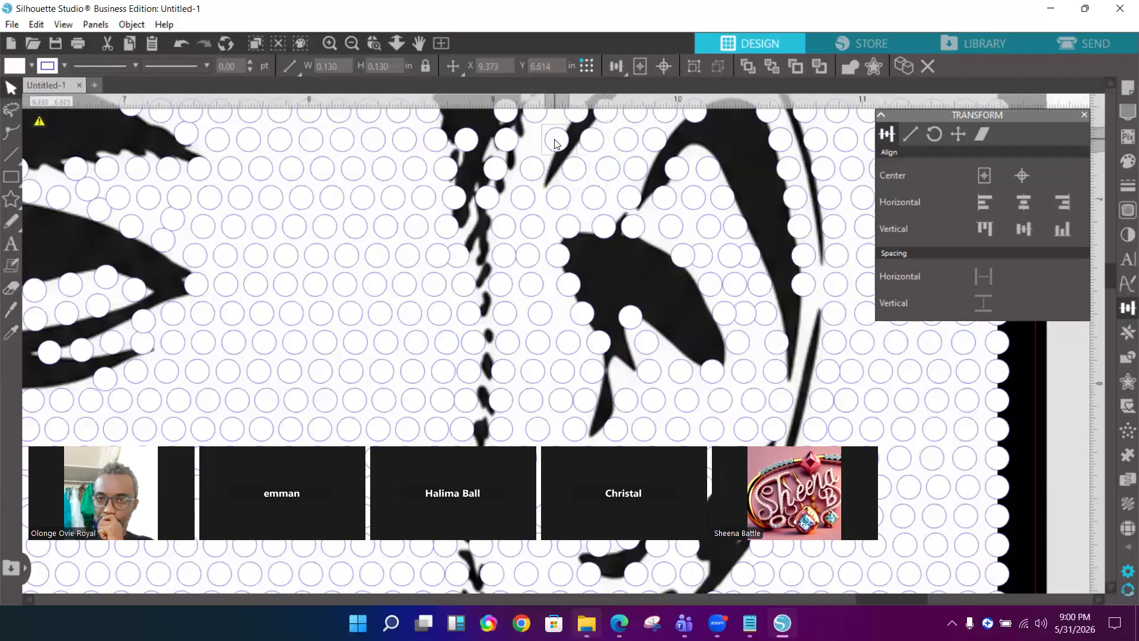
key("Left")
key("Right")
key("Right")
Nudge the two circles above the upper part of the ear's outer dark stroke left
scroll(647, 140, "up", 3)
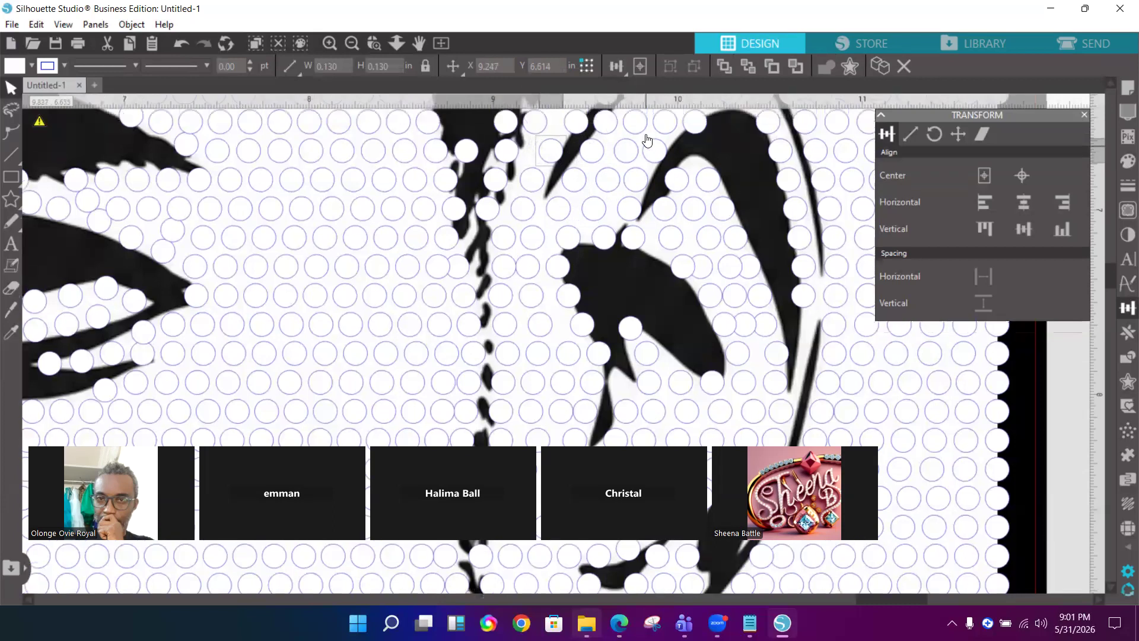
left_click(581, 211)
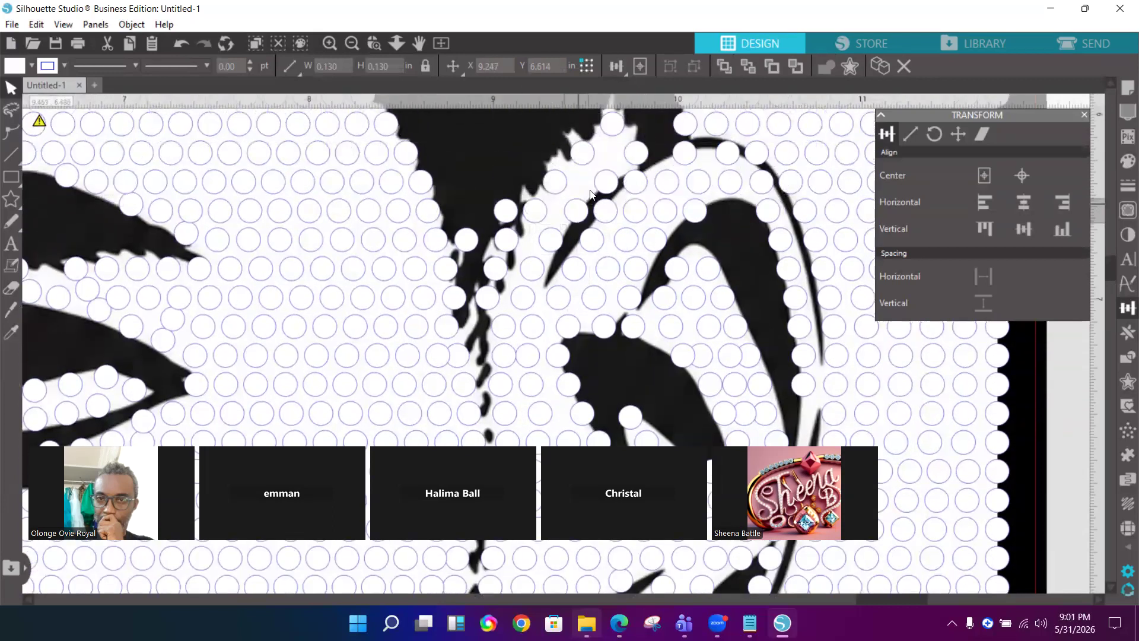
left_click(601, 186, "shift")
key("Left")
key("Left")
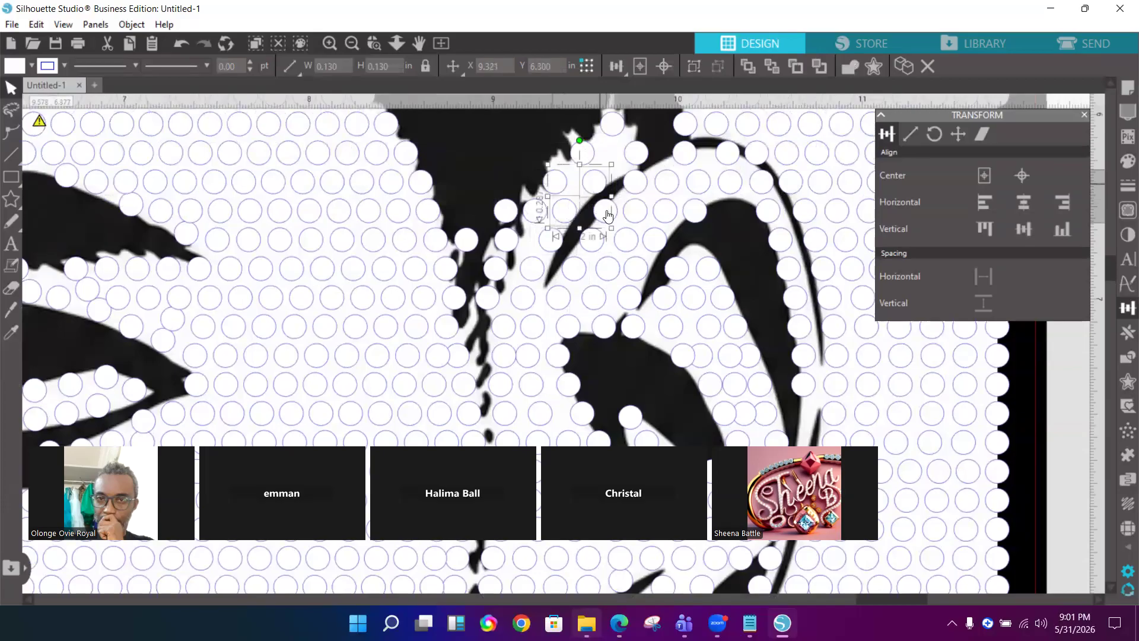
Nudge the two circles just inside the upper left part of the ear's outer dark stroke right
left_click(606, 211)
left_click(640, 186, "shift")
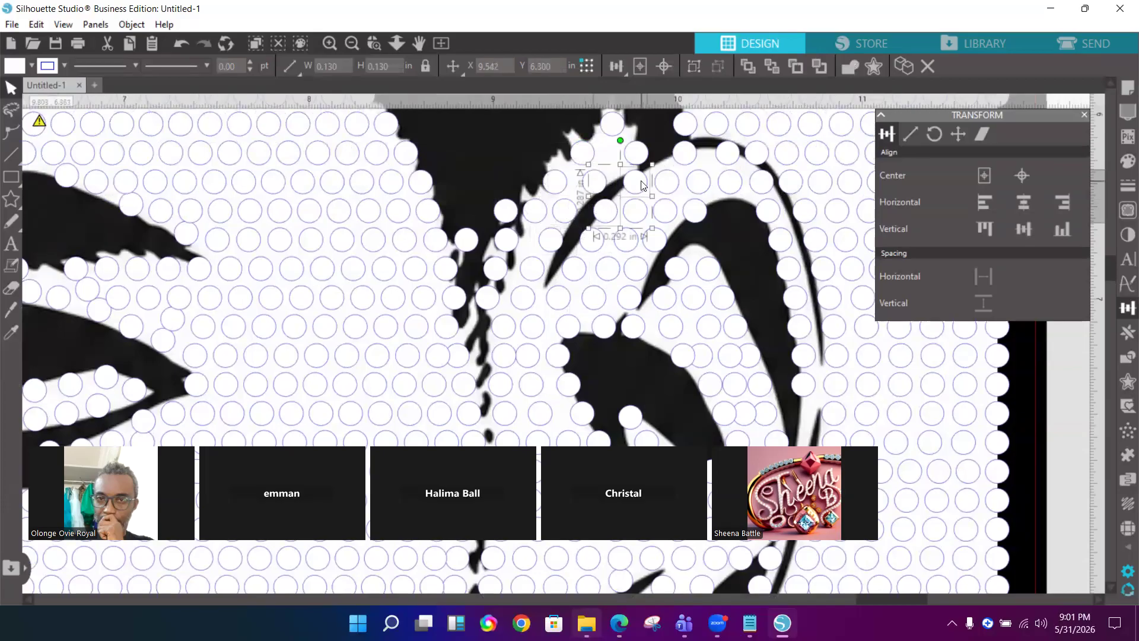
key("Right")
key("Right")
Nudge the circle inside the upper right of the ear's outer stroke left and lower the two circles under its peak
left_click_drag(641, 185, 761, 183)
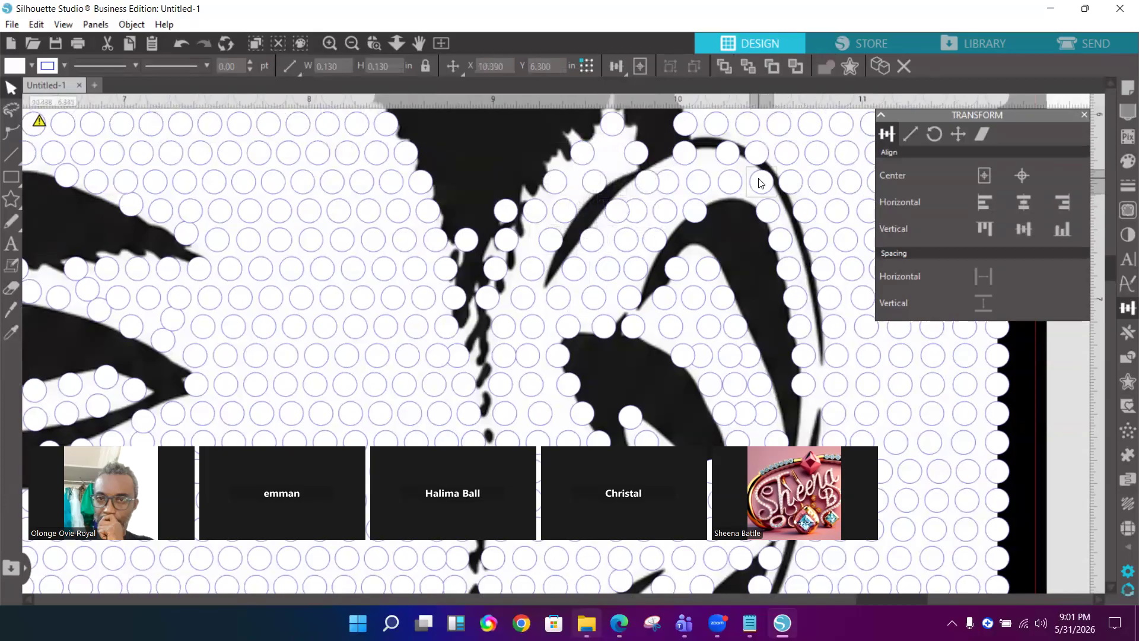
key("Left")
left_click(731, 161)
key("Left")
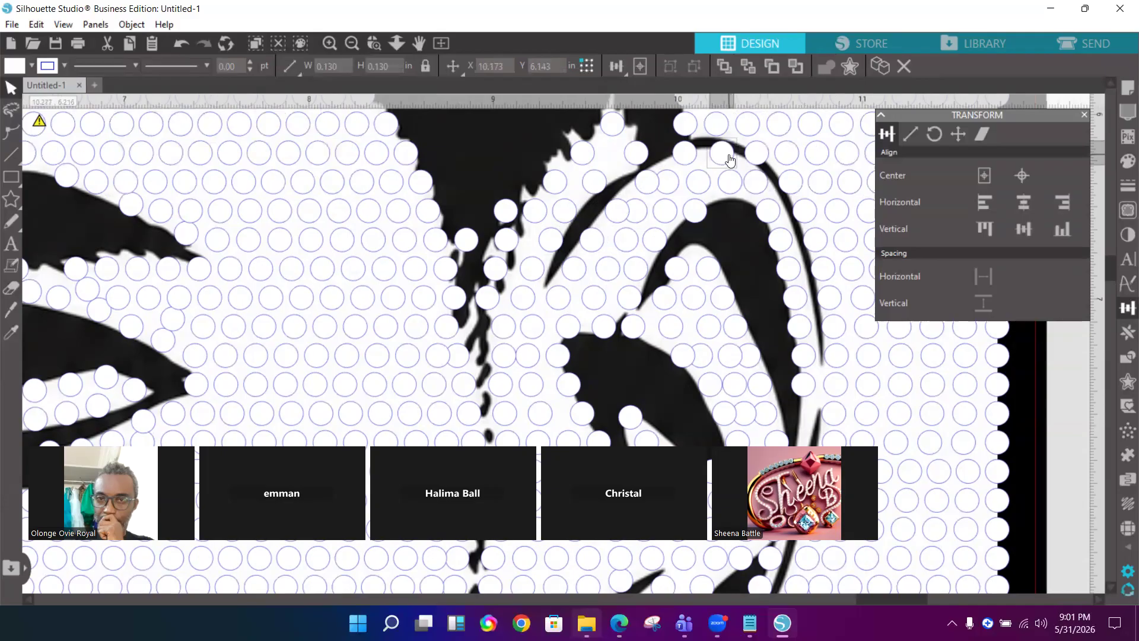
key("Down")
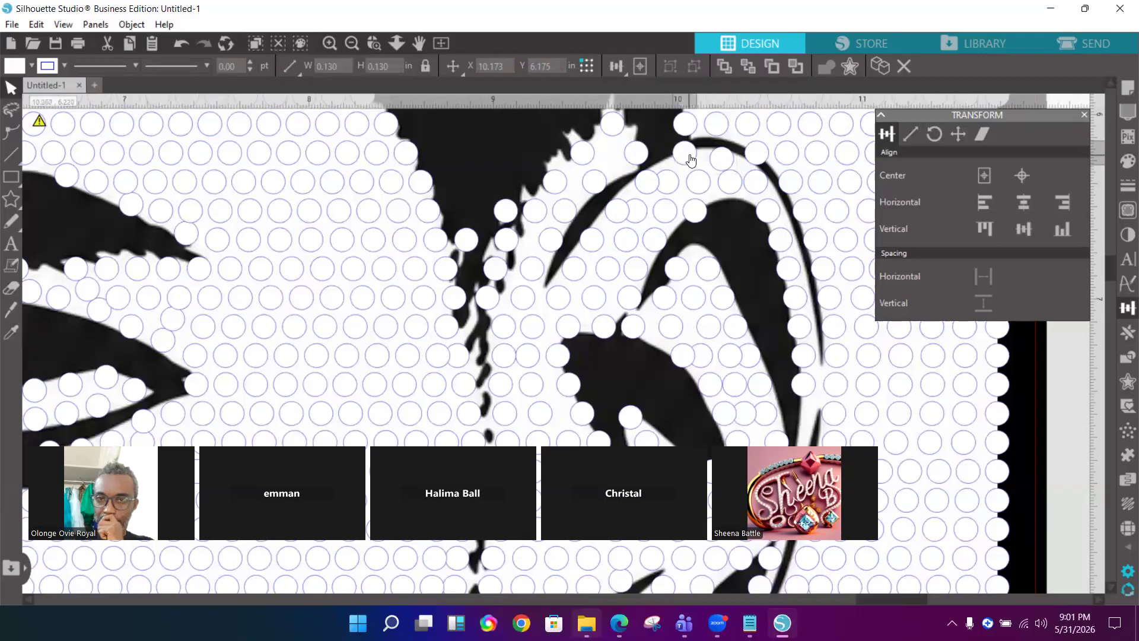
key("Down")
Space the circle row between the ear's two dark arches evenly and shift its circle above the inner arch's peak left and down
left_click(656, 185)
left_click_drag(656, 185, 759, 183)
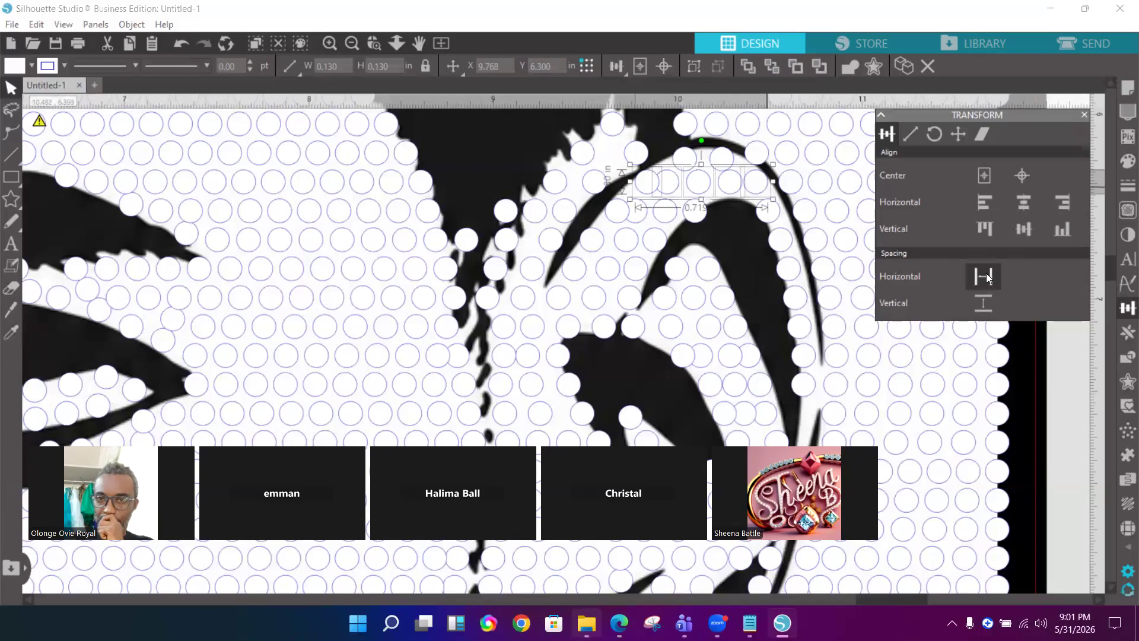
left_click(985, 275)
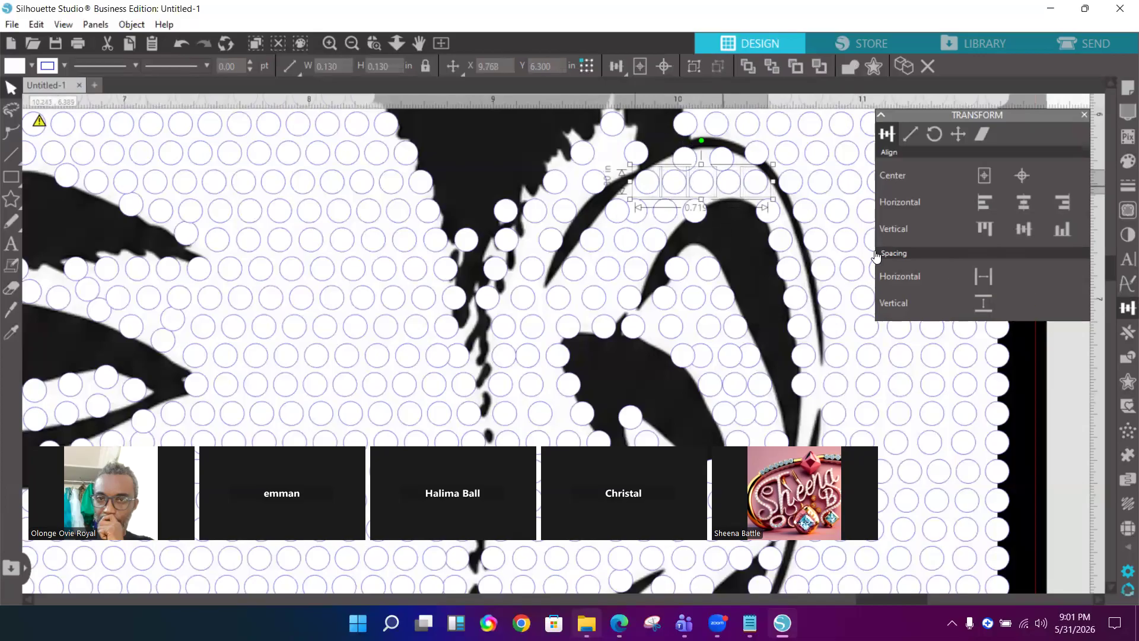
left_click(980, 273)
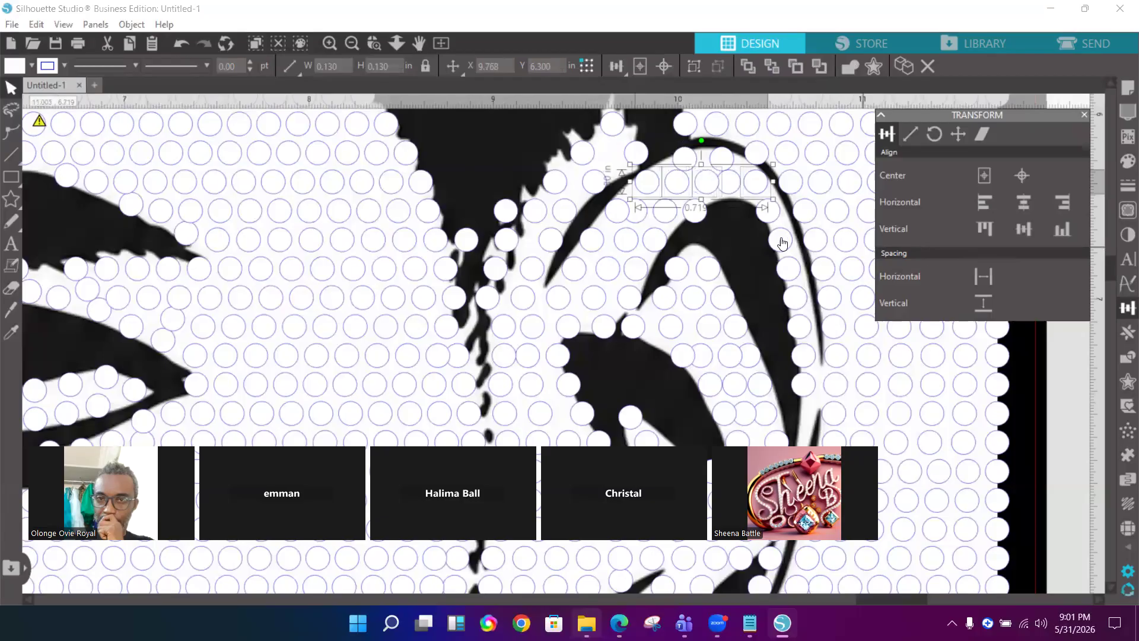
left_click(736, 186)
left_click_drag(736, 186, 721, 189)
key("Down")
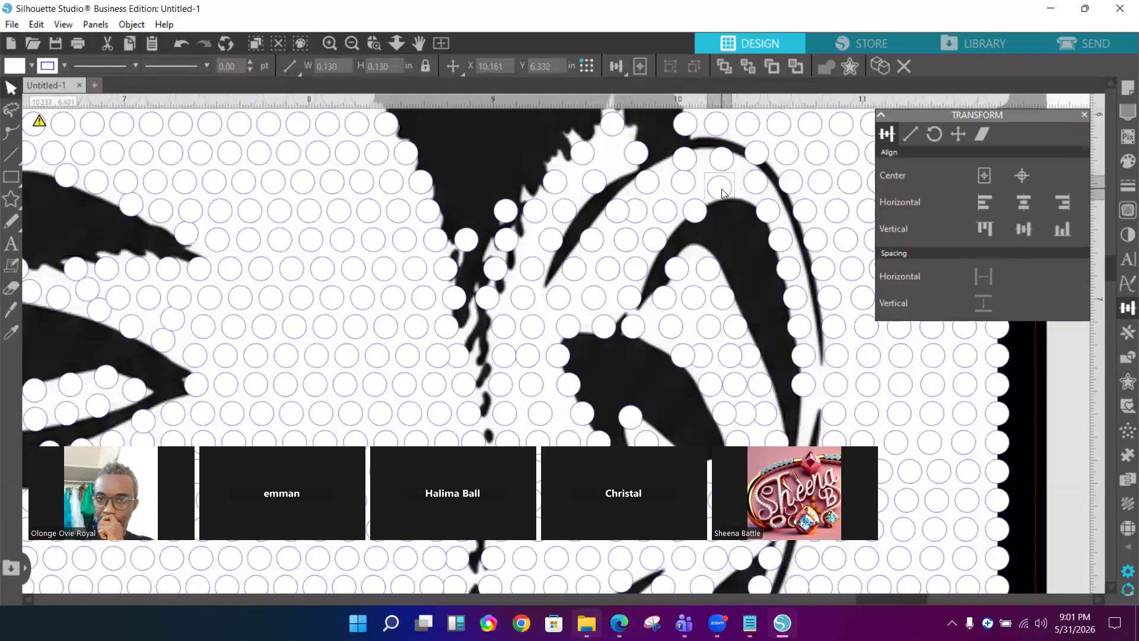
Nudge the circle at the inner arch's upper left edge left, delete the crowded circle beside it, and space the remaining three evenly
left_click(690, 219)
key("Left")
key("Left")
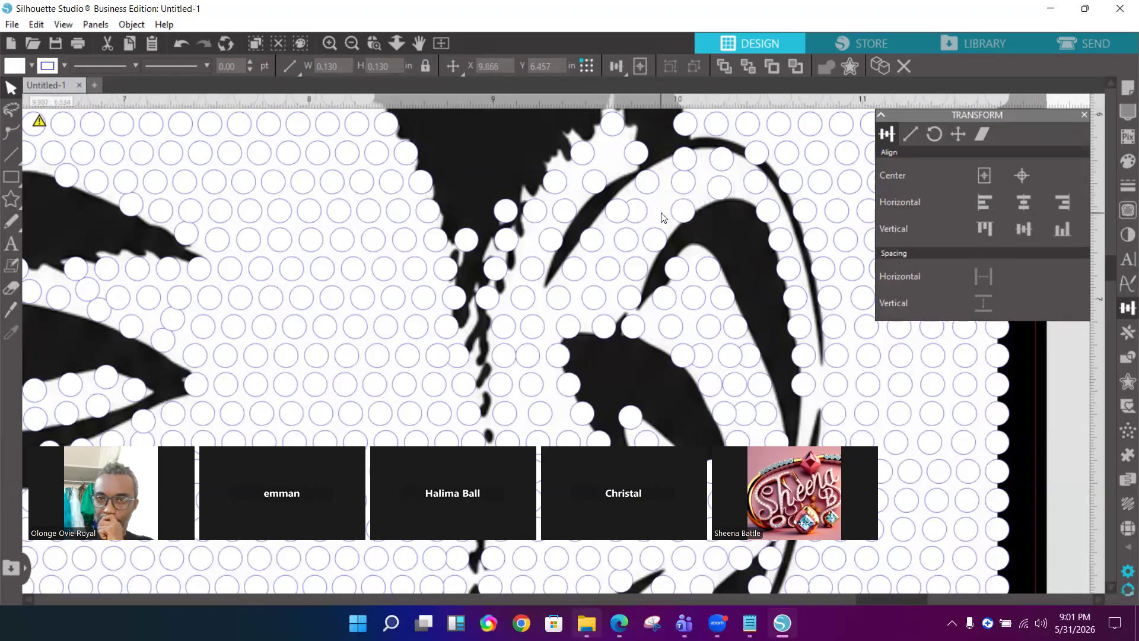
key("Delete")
left_click(683, 210)
left_click(624, 212, "shift")
left_click(640, 212, "shift")
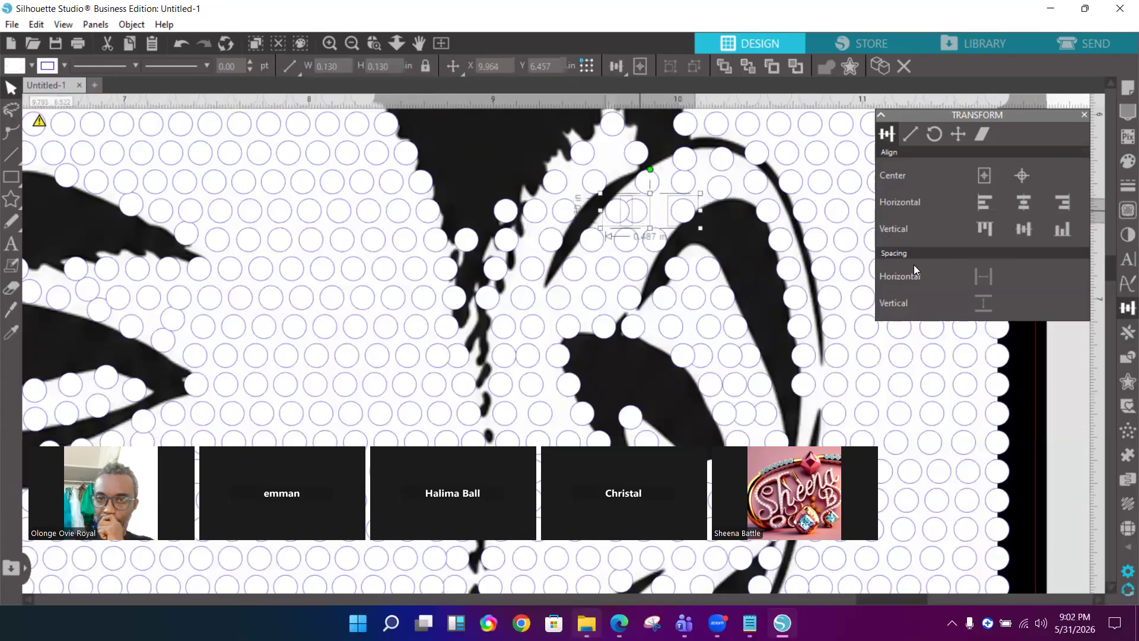
left_click(986, 272)
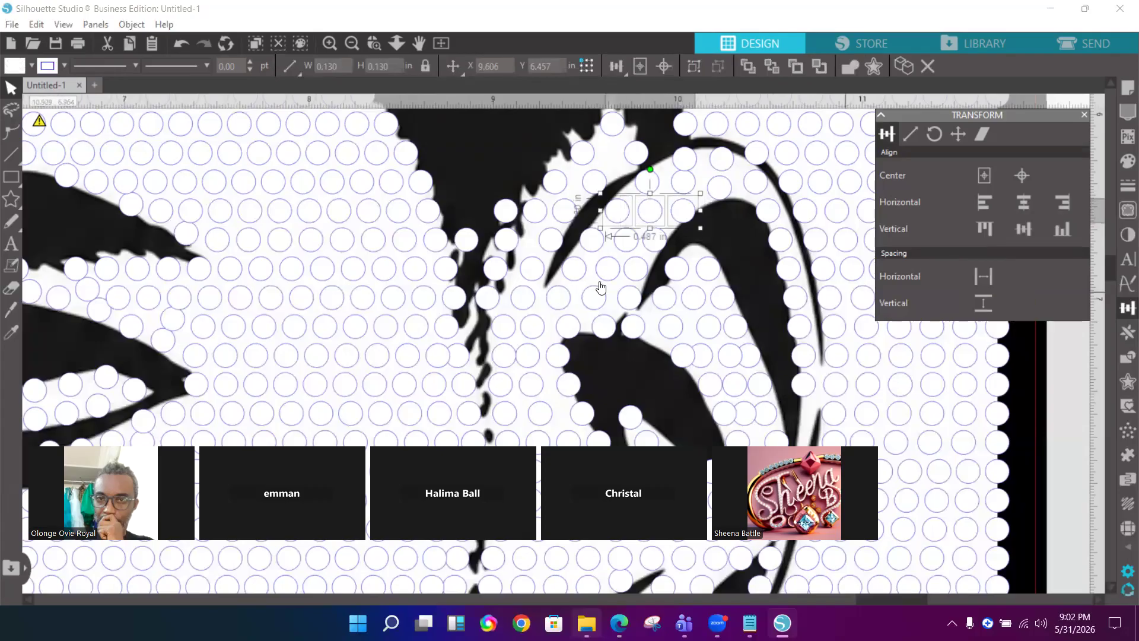
Nudge the circle outside the upper left of the ear's outer stroke left and the one covering its upper right up
left_click(635, 156)
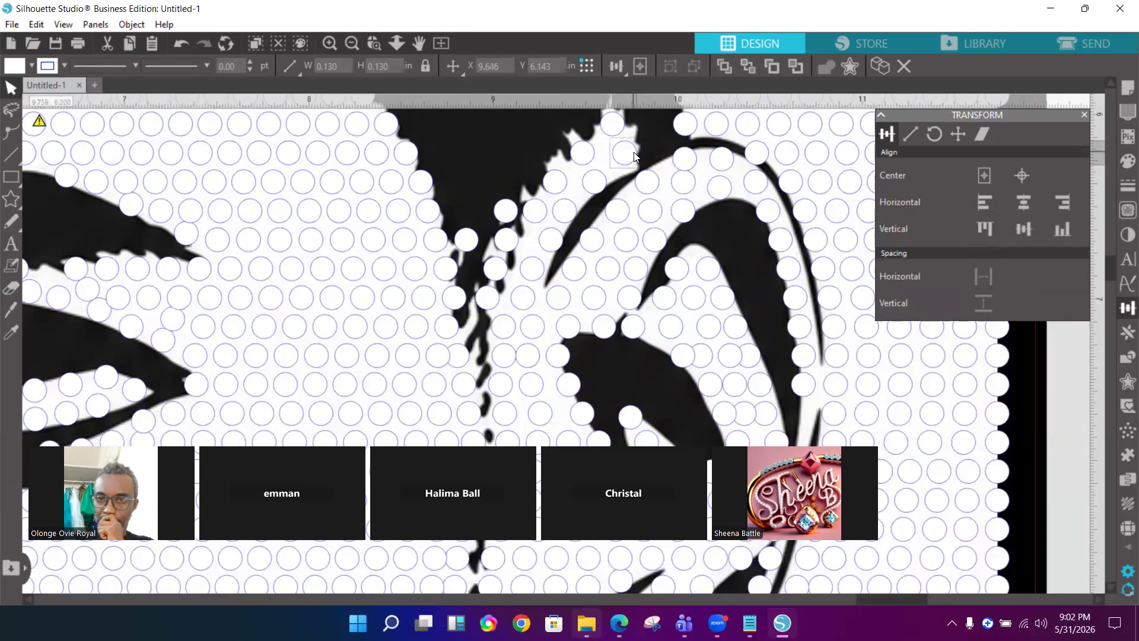
left_click(757, 156)
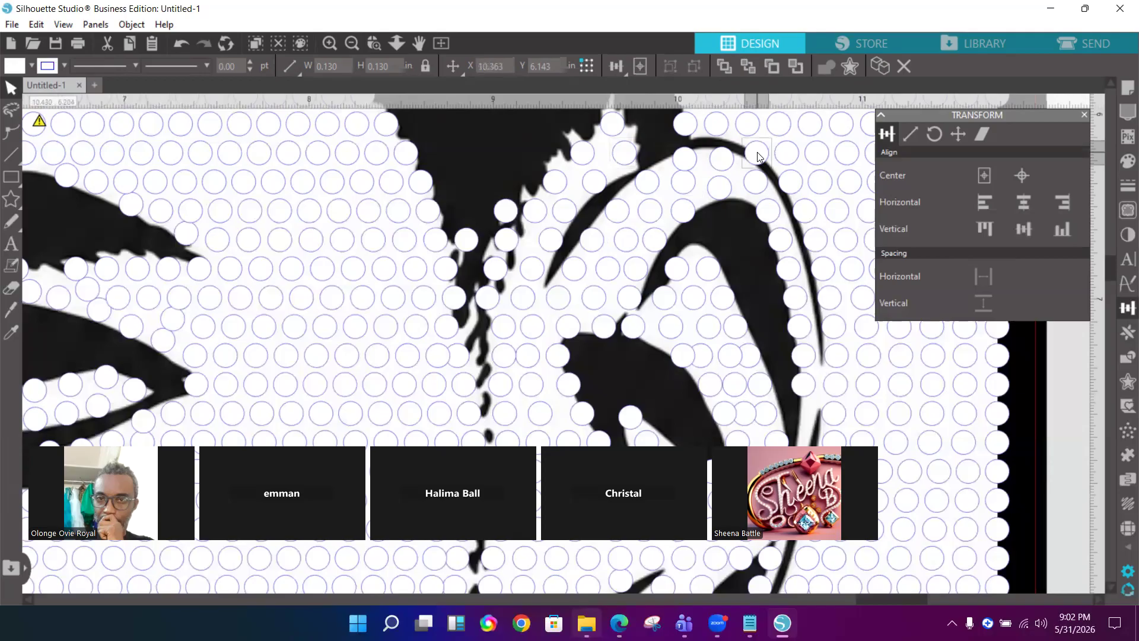
key("Up")
key("Up")
Nudge the four circles along the outer right side of the ear's outer dark stroke right
left_click(796, 193)
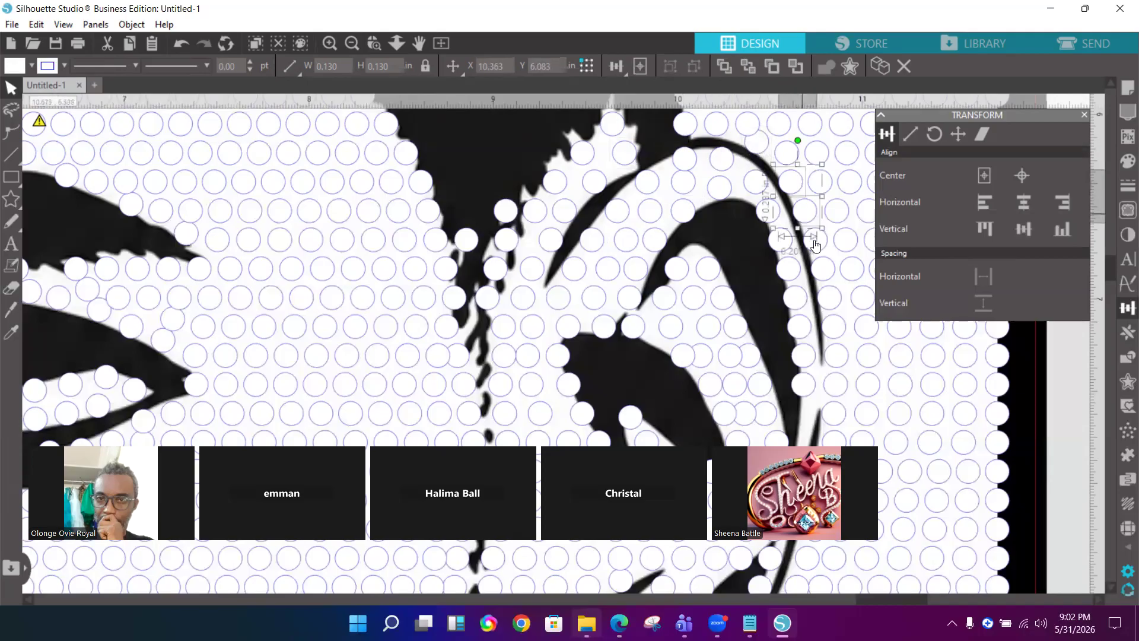
left_click(817, 241, "shift")
left_click(825, 270, "shift")
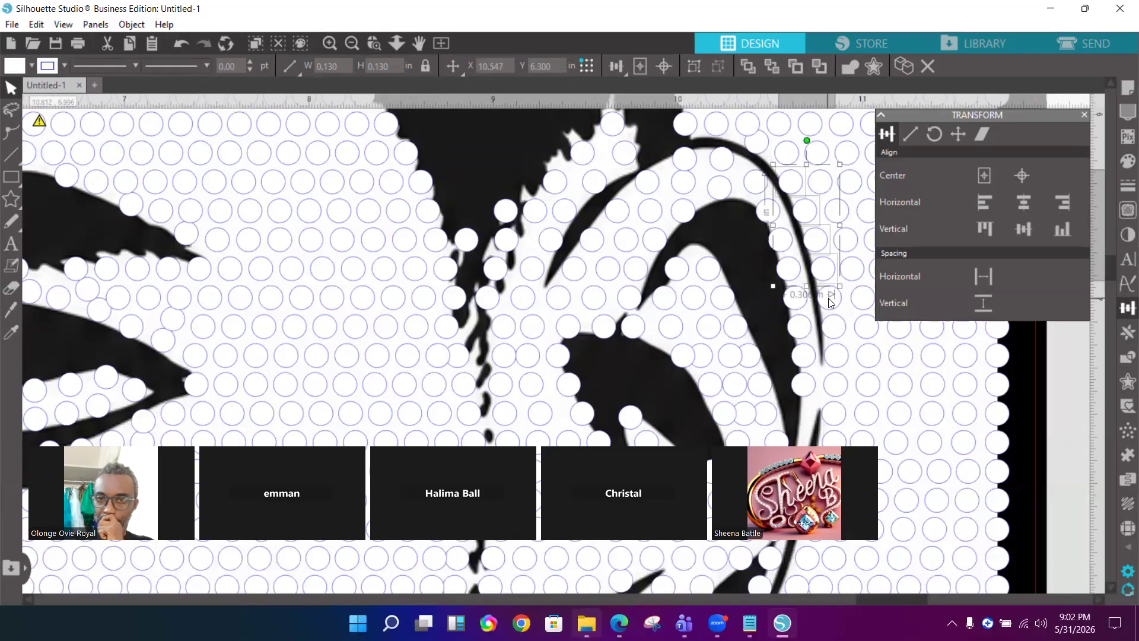
key("Right")
key("Right")
key("Right")
key("Right")
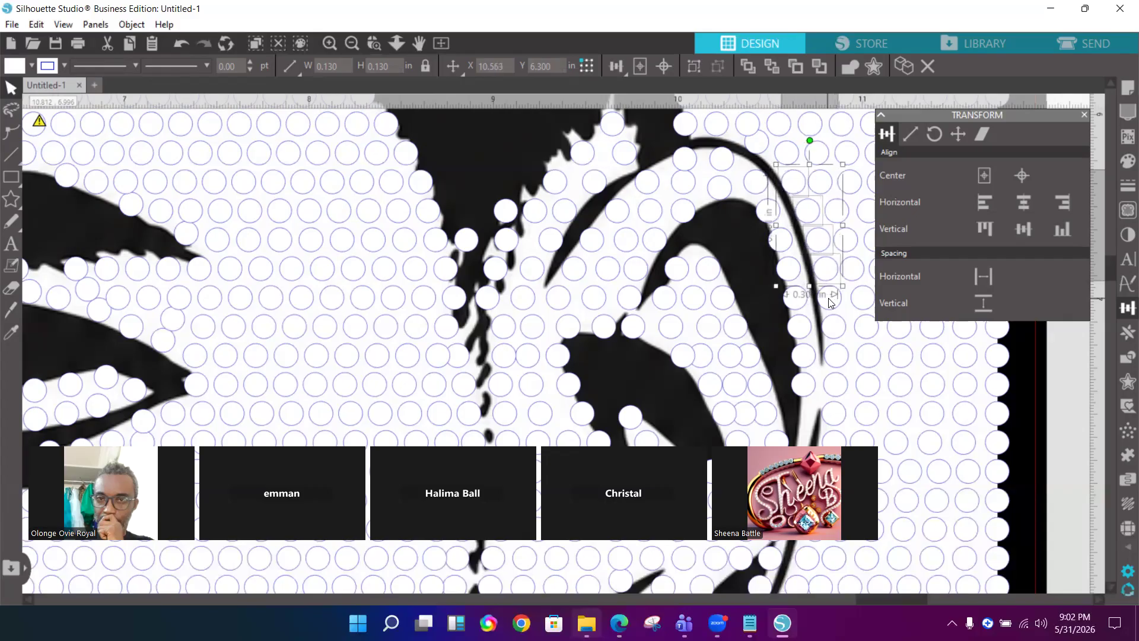
Move the black-and-white portrait image out from under the rhinestone circles onto the empty area beside the page
scroll(774, 208, "up", 3)
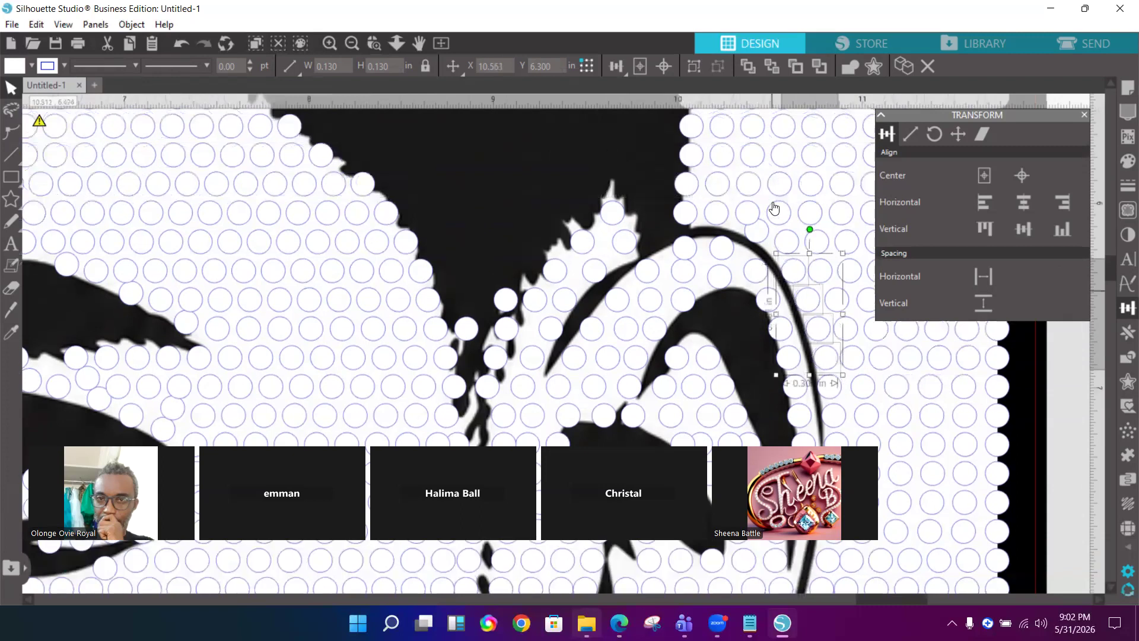
scroll(773, 208, "up", 2)
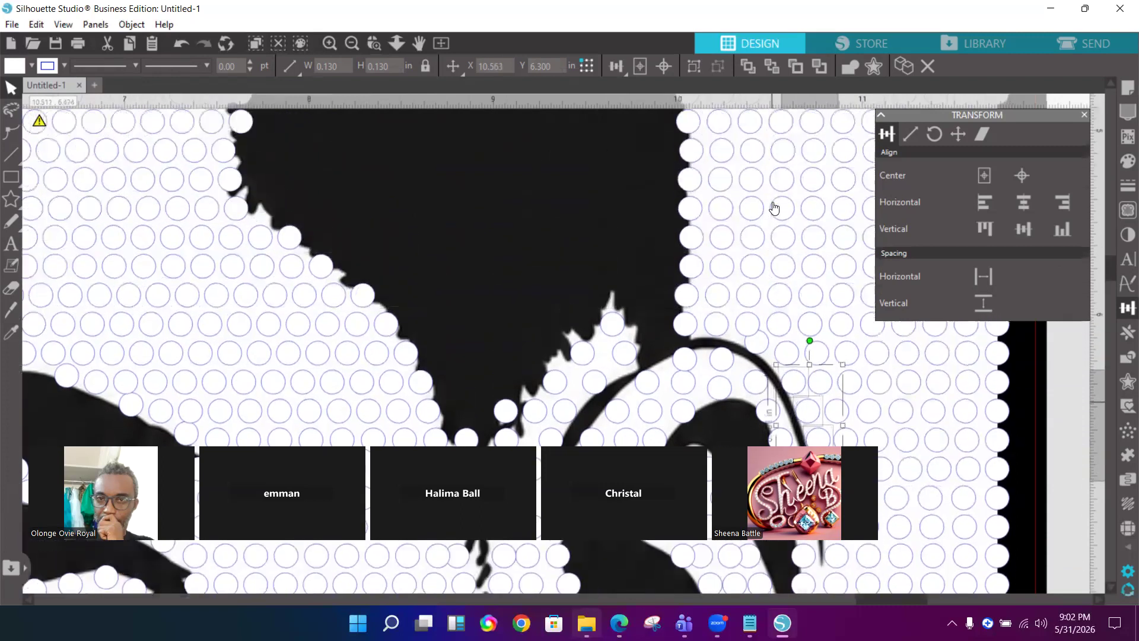
left_click(443, 44)
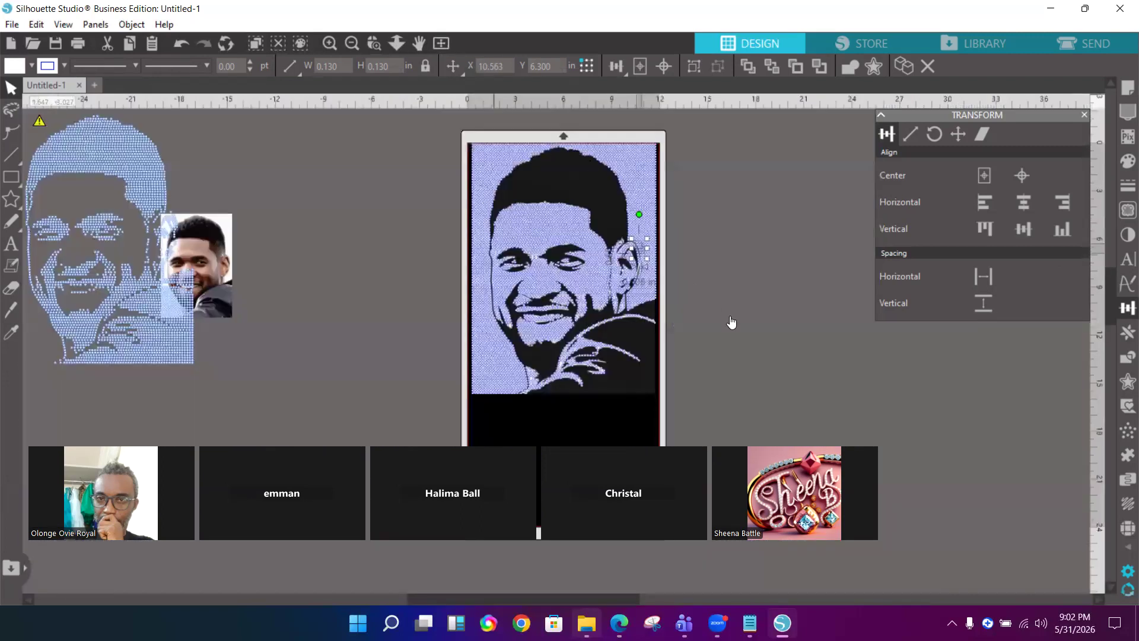
left_click_drag(638, 339, 414, 319)
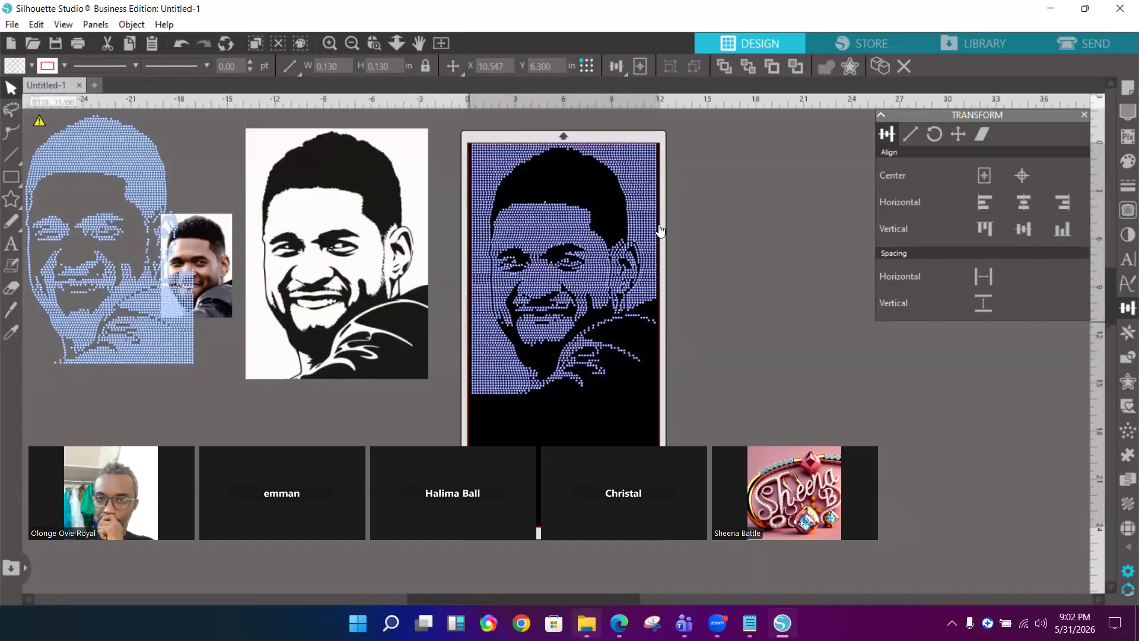
Space the circle row running from the ear's front edge along the upper lid of the nearer eye evenly in the horizontal direction
left_click(372, 46)
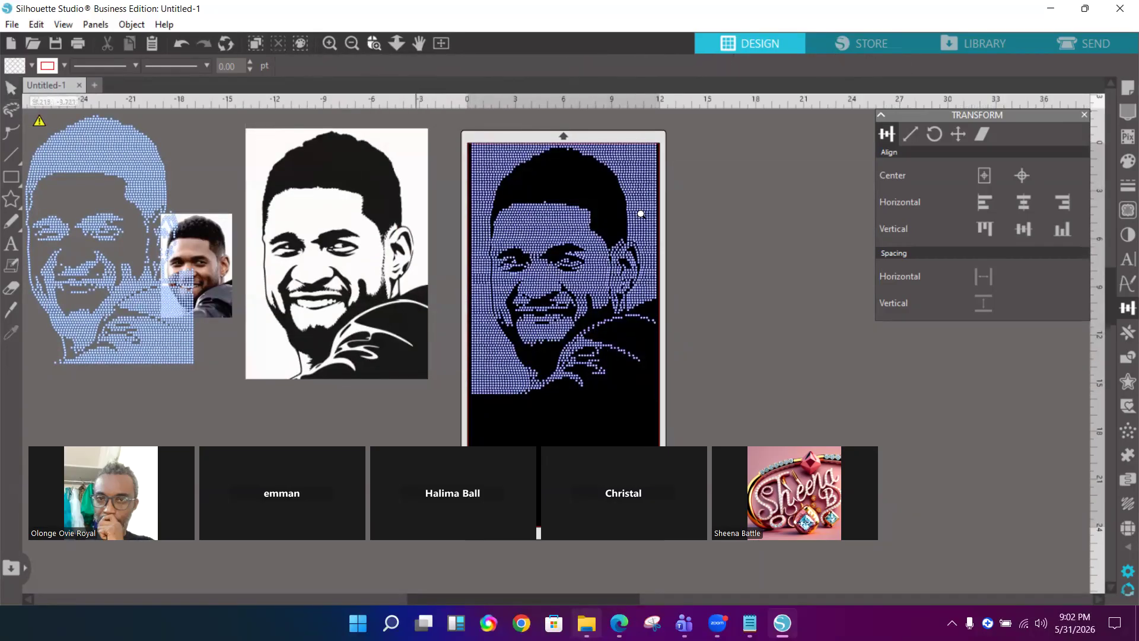
left_click_drag(593, 219, 661, 323)
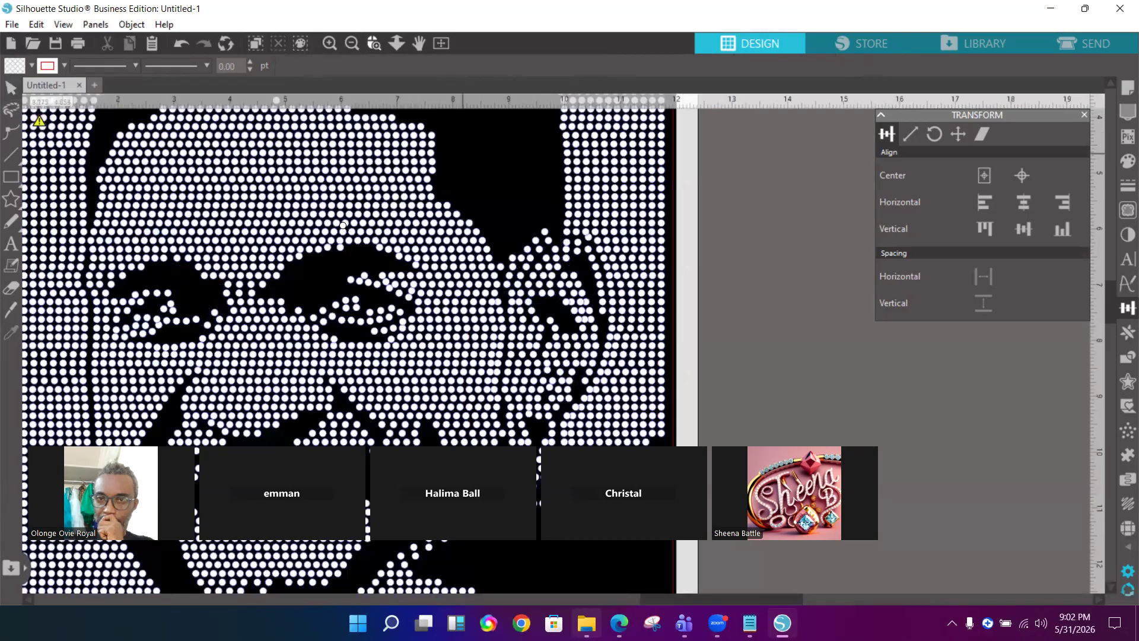
left_click_drag(303, 190, 566, 462)
left_click_drag(485, 443, 485, 443)
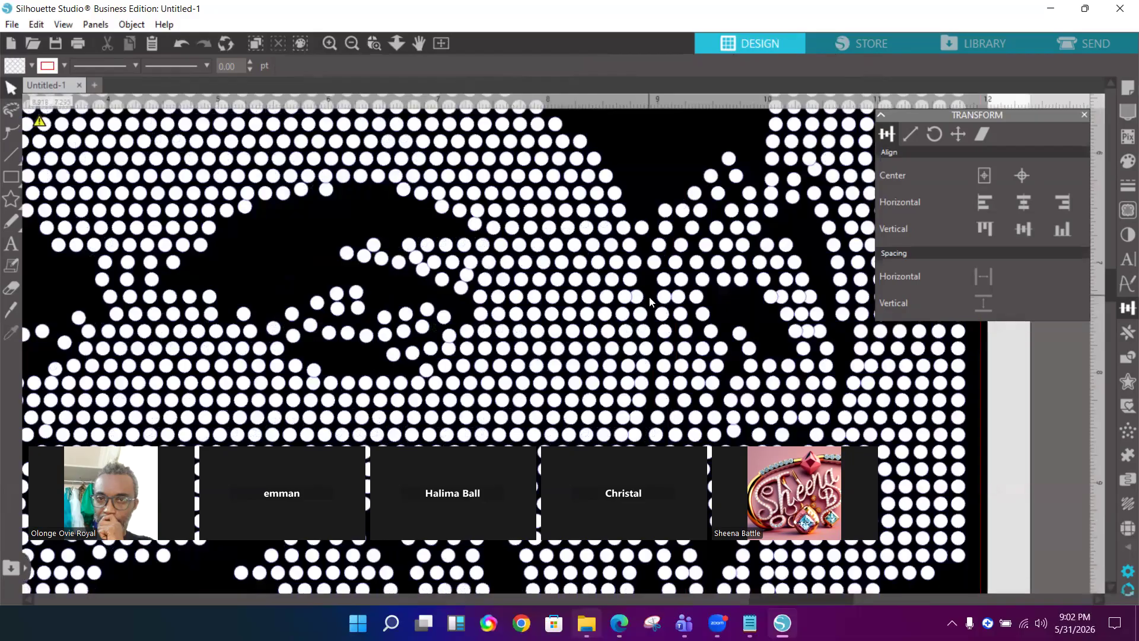
left_click_drag(649, 297, 480, 298)
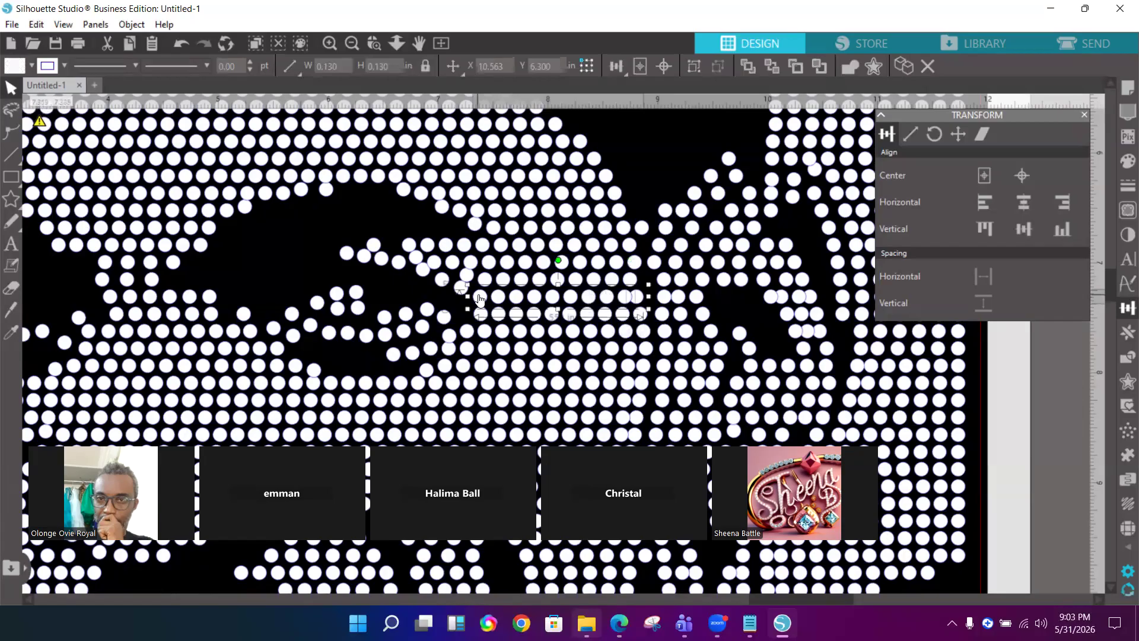
left_click(458, 287, "shift")
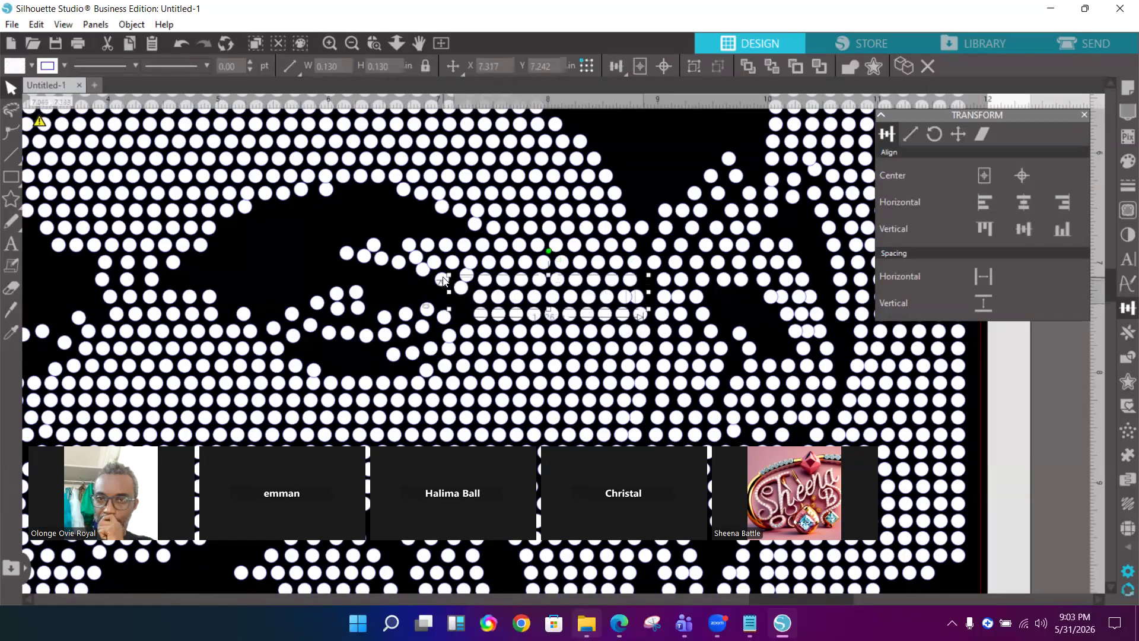
left_click(422, 271, "shift")
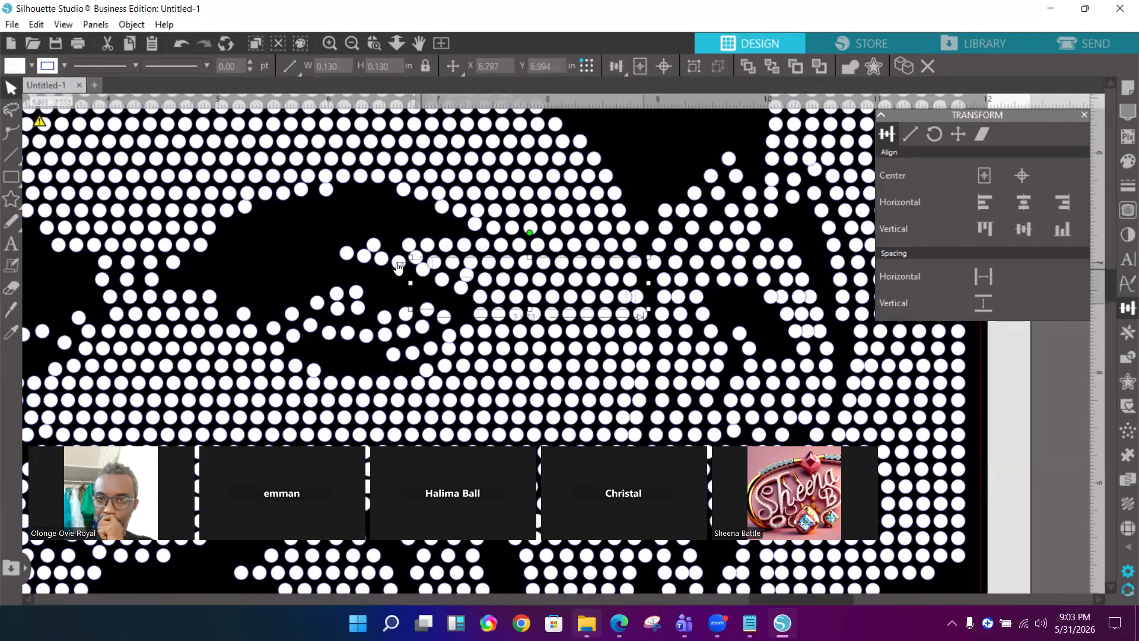
left_click(364, 259, "shift")
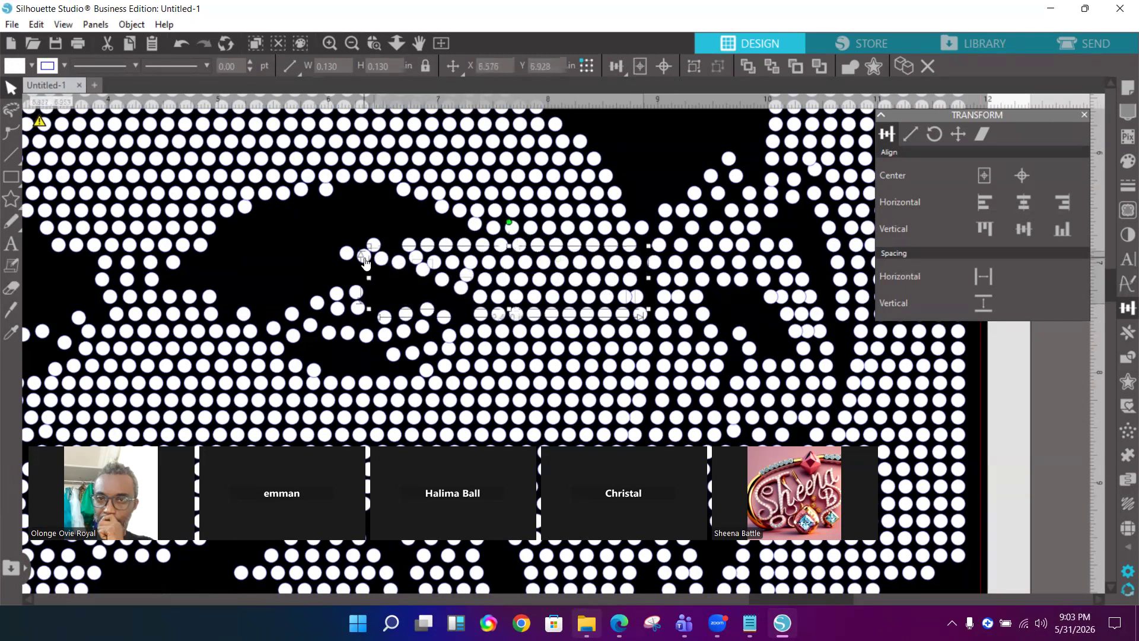
left_click(337, 293, "shift")
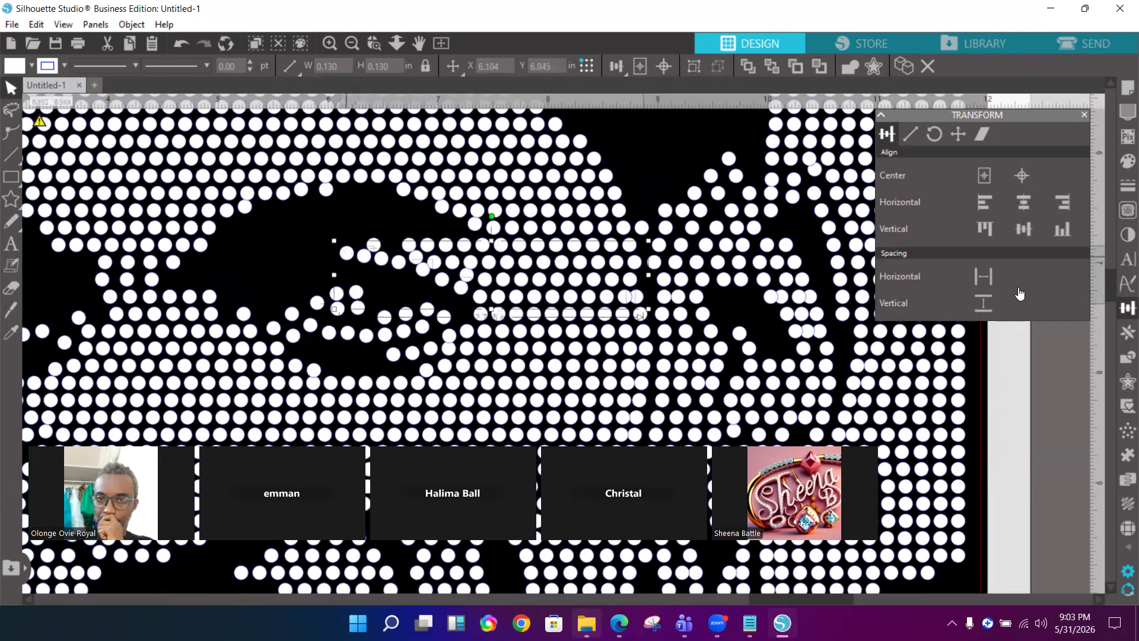
left_click(978, 274)
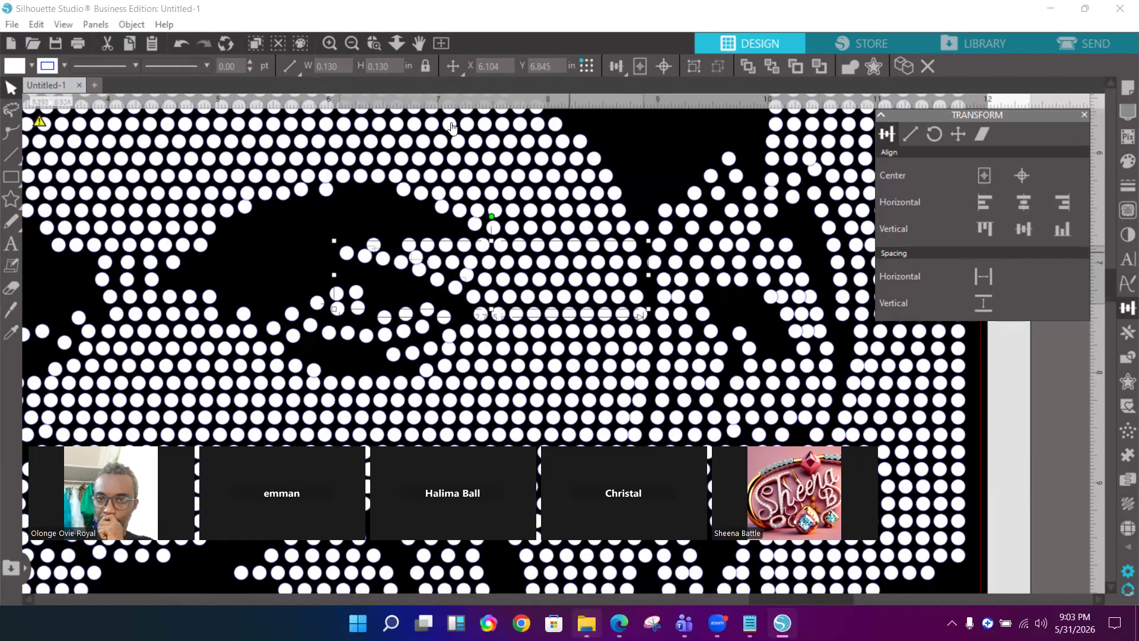
Space the two circle rows running from the nearer eye's lower outer corner toward the ear evenly in the horizontal direction
left_click(330, 43)
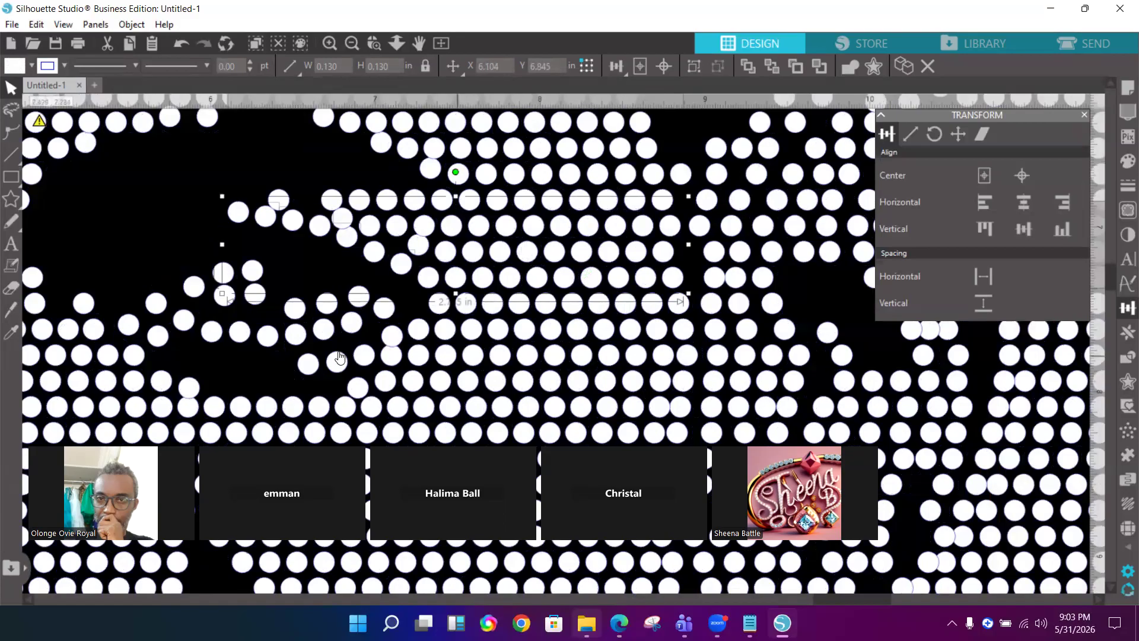
left_click(360, 366)
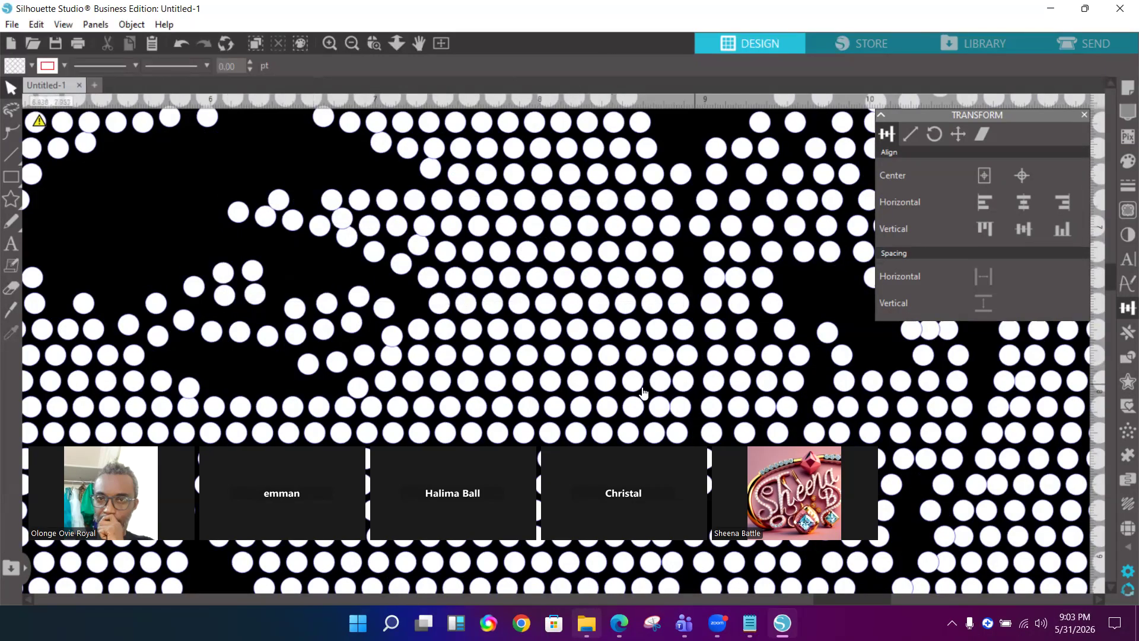
left_click(312, 372)
left_click(337, 364, "shift")
left_click(363, 358, "shift")
left_click(389, 359, "shift")
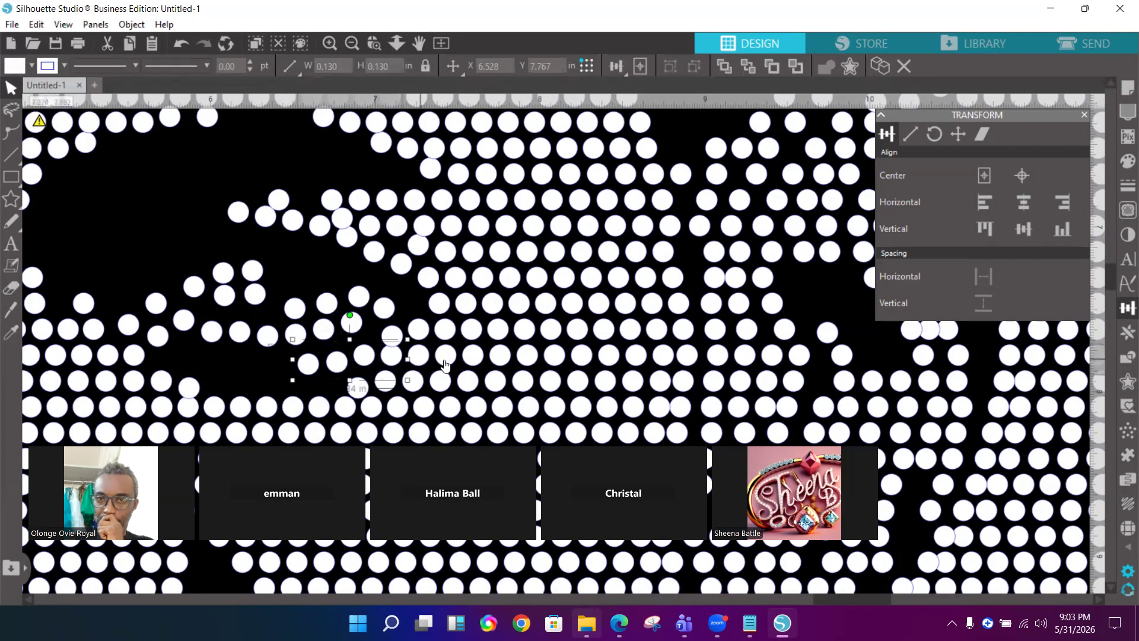
left_click(418, 358, "shift")
left_click(446, 359, "shift")
left_click(472, 358, "shift")
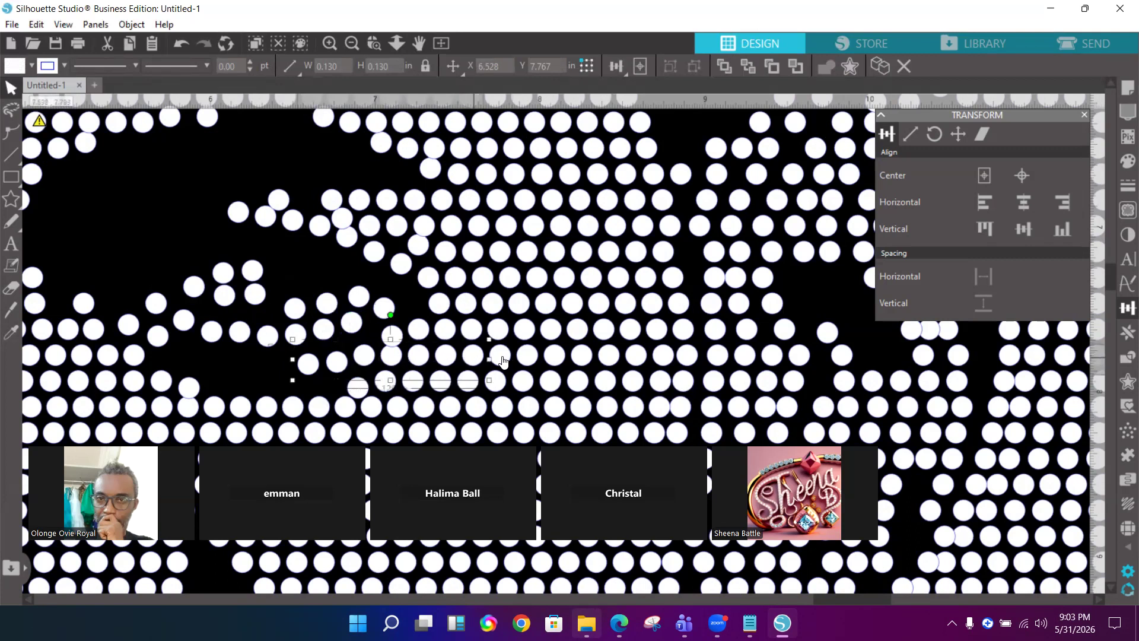
left_click(501, 359, "shift")
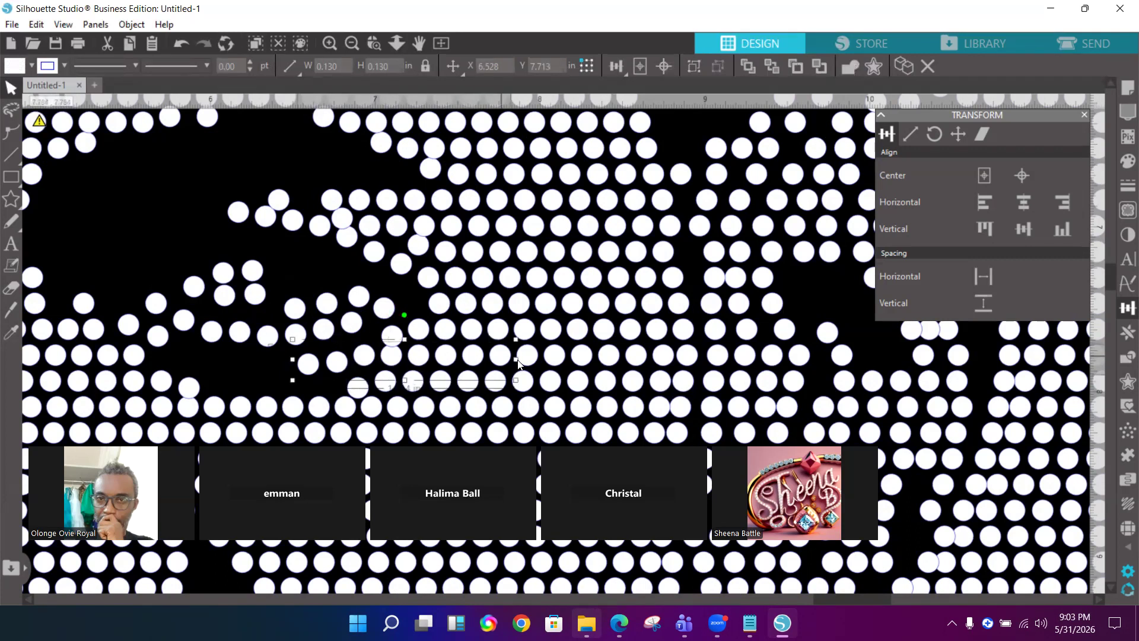
left_click(524, 360, "shift")
left_click(555, 359, "shift")
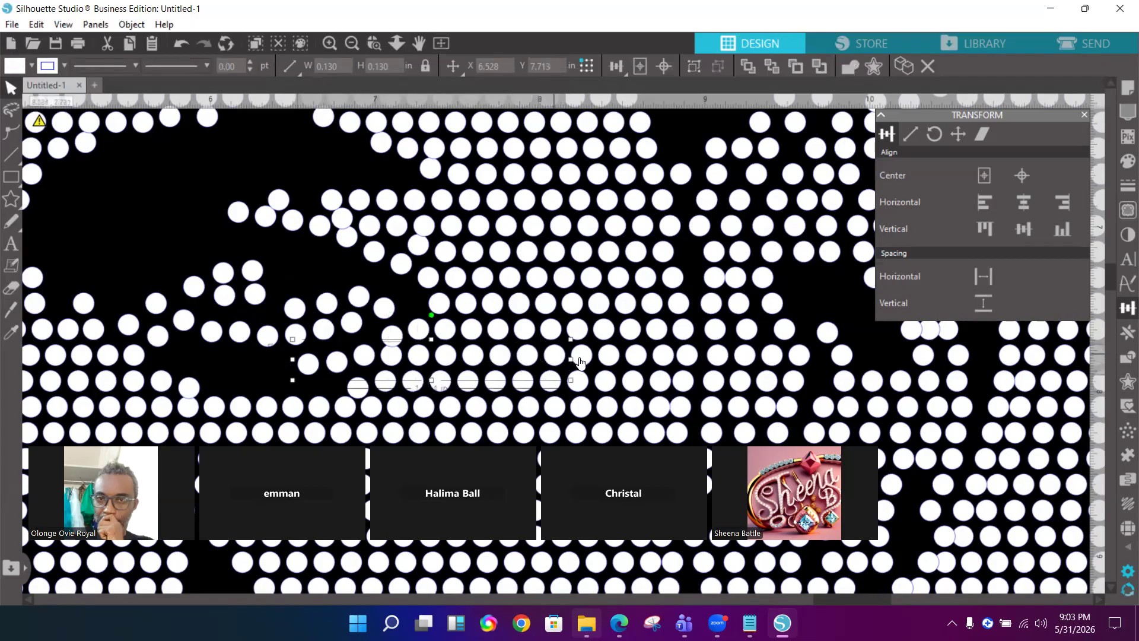
left_click(609, 360, "shift")
left_click(633, 359, "shift")
left_click(660, 360, "shift")
left_click(685, 360, "shift")
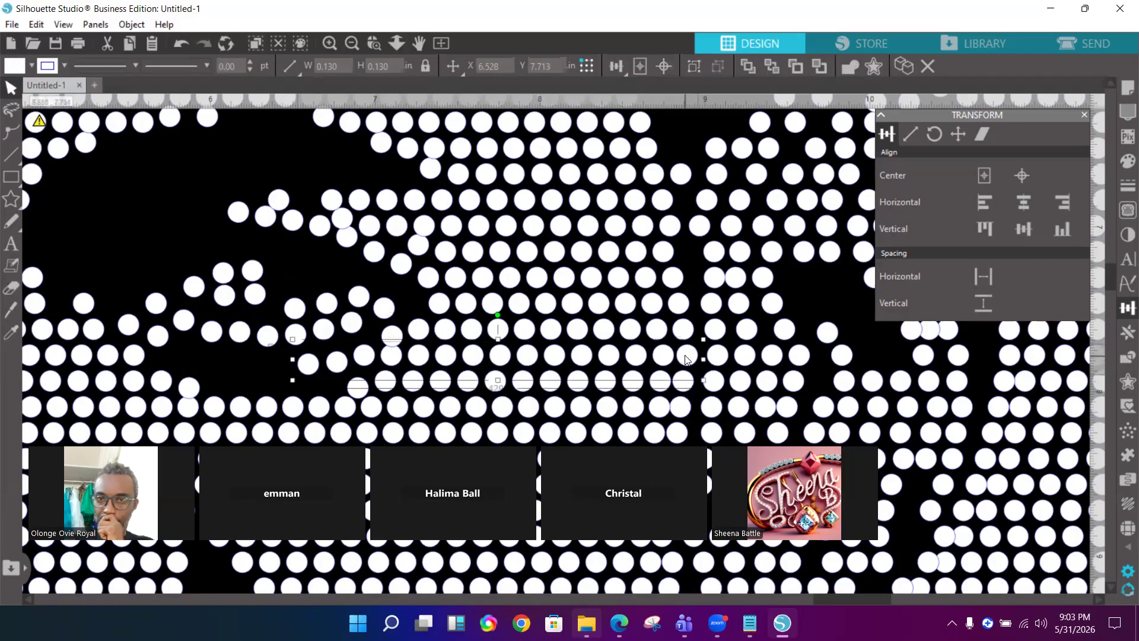
left_click(981, 276)
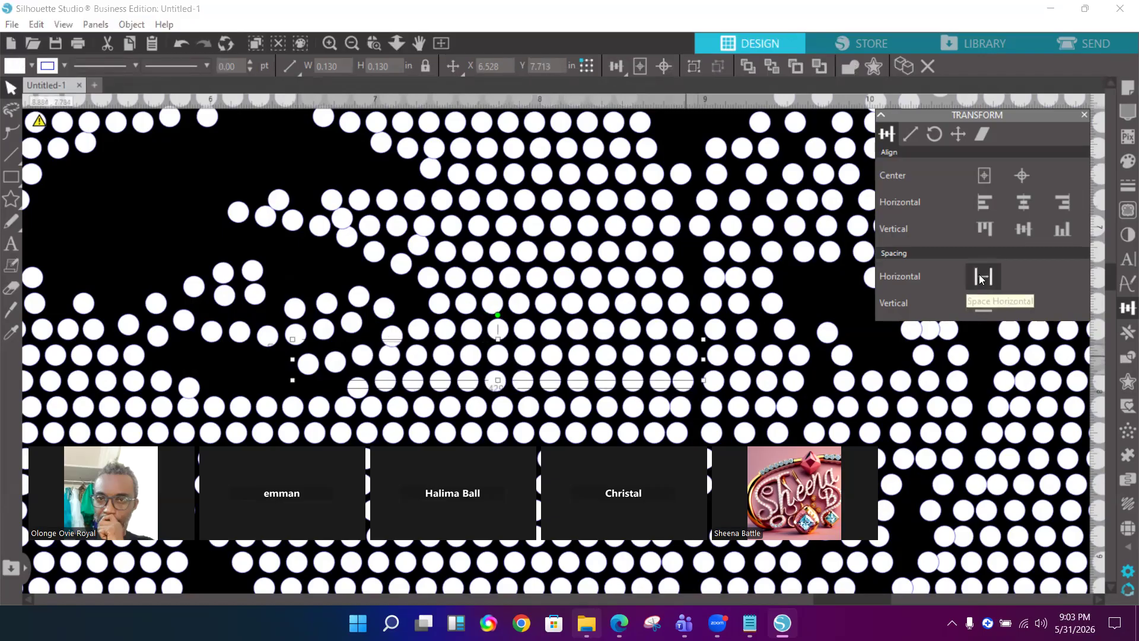
left_click_drag(333, 384, 687, 381)
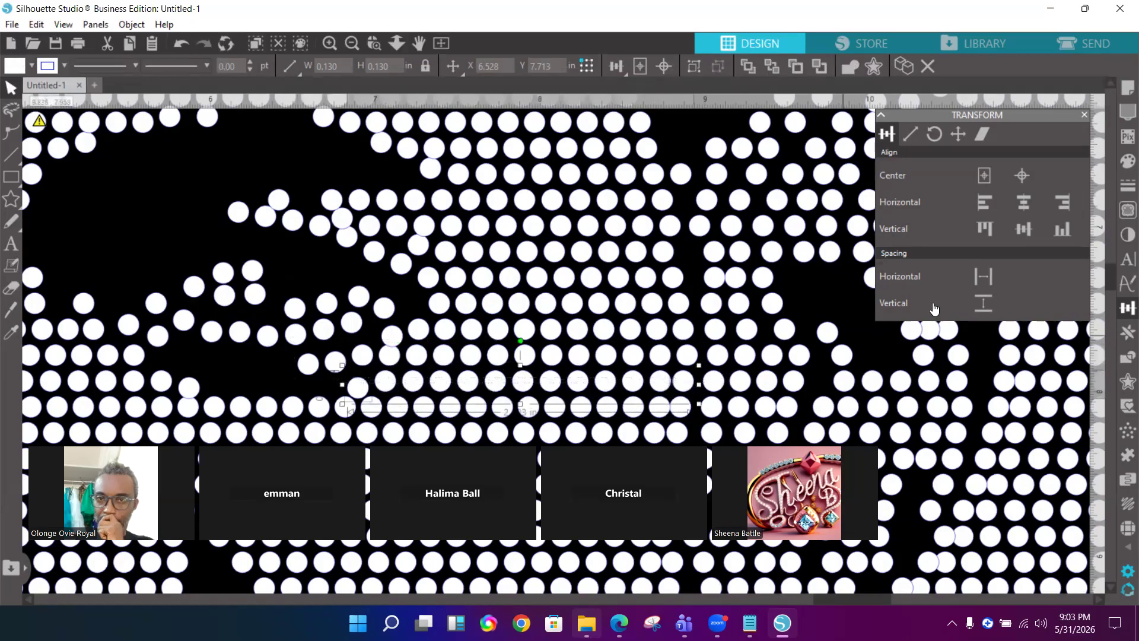
left_click(983, 276)
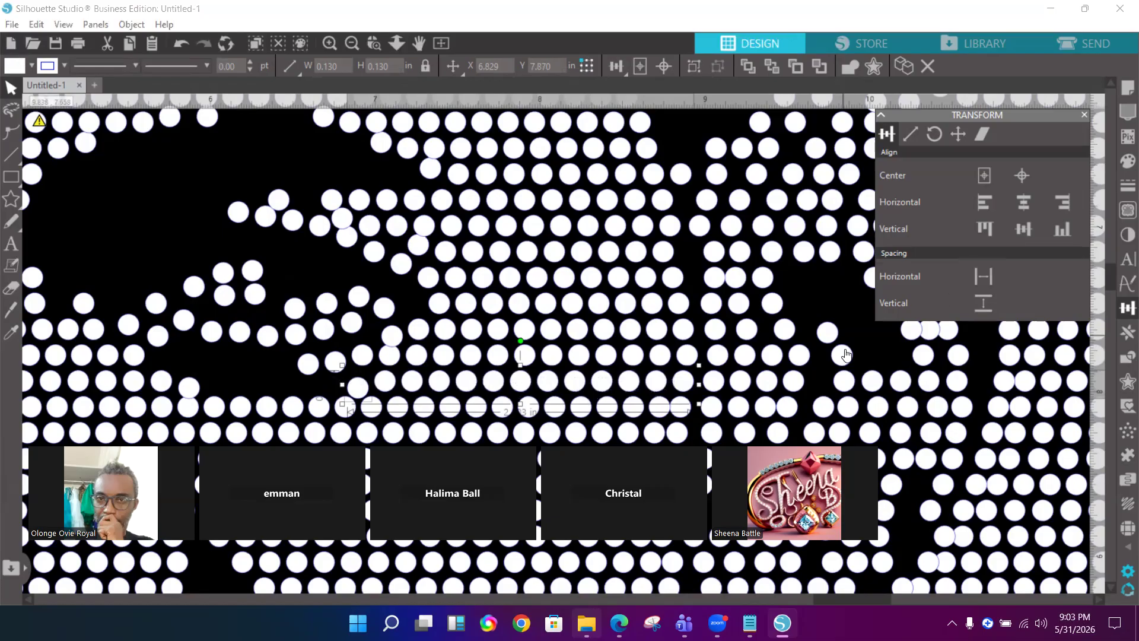
Space the four-circle row segment beside the ear's lower front edge and the three-circle segment above it evenly in the horizontal direction
left_click_drag(805, 406, 712, 412)
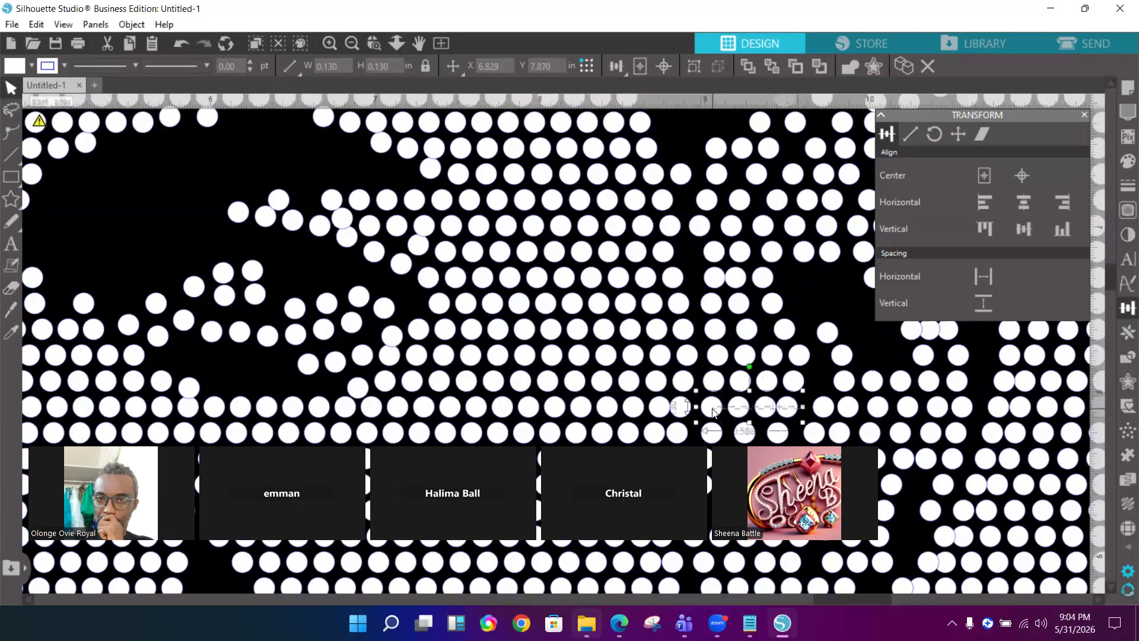
left_click(983, 276)
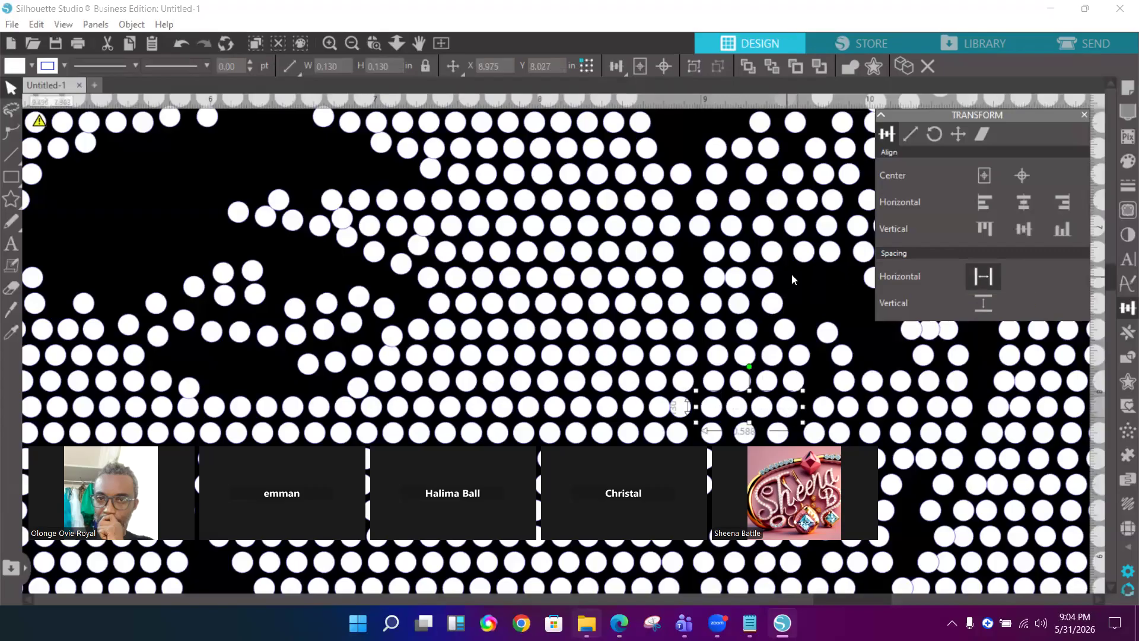
left_click_drag(791, 273, 712, 283)
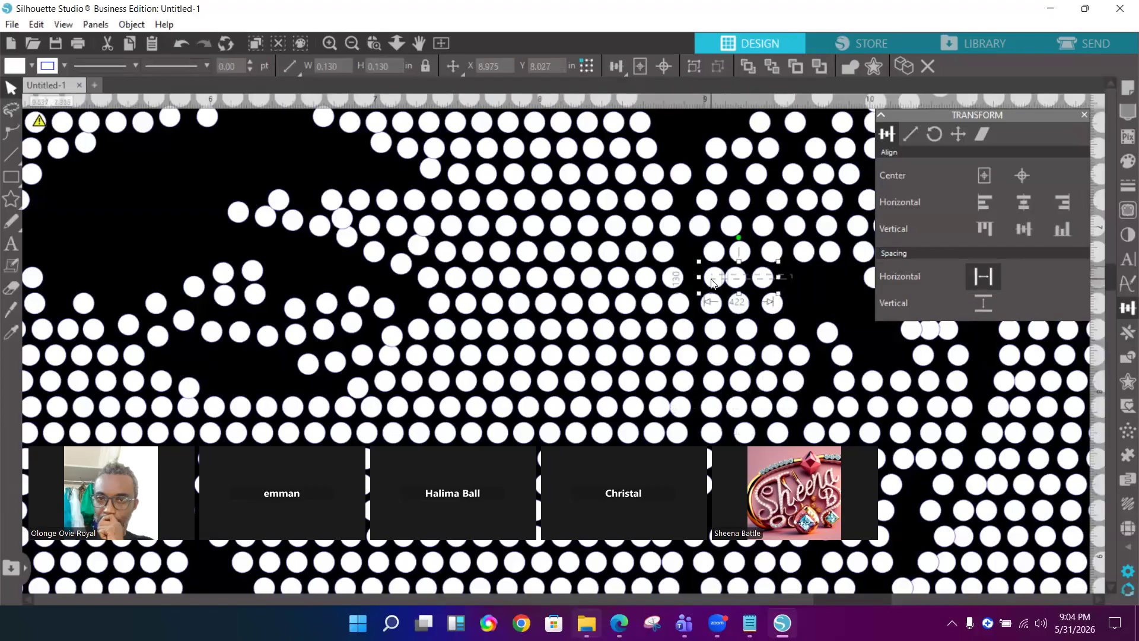
left_click(984, 277)
left_click(983, 302)
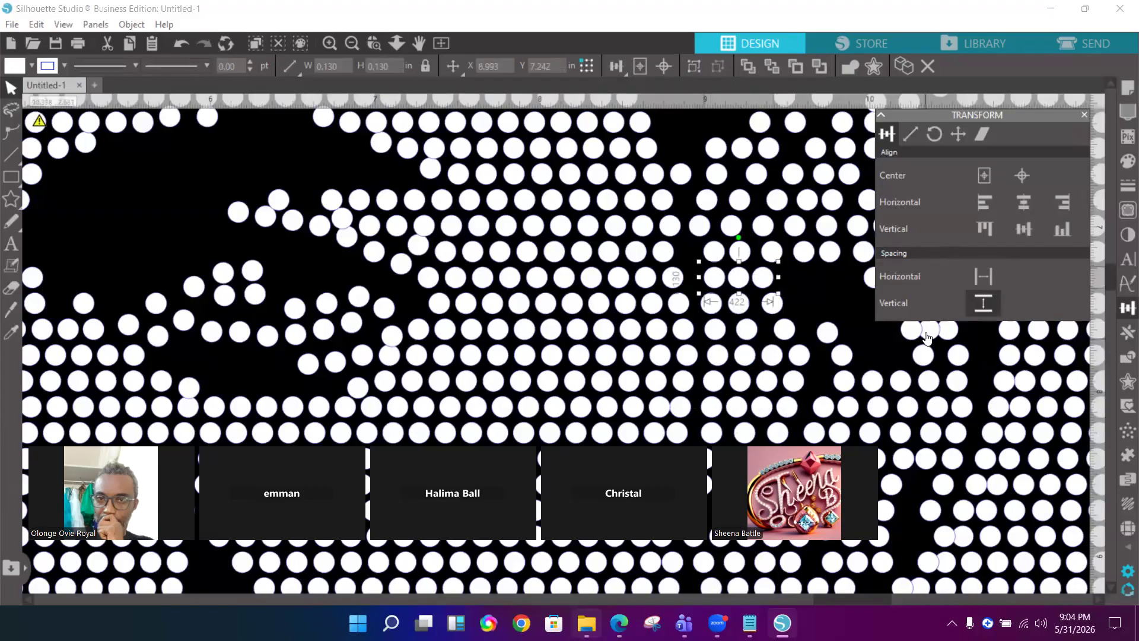
Delete one overlapping circle from each of two crowded rows on the ridge to the right of the ear's dark inner hollow
left_click(927, 337)
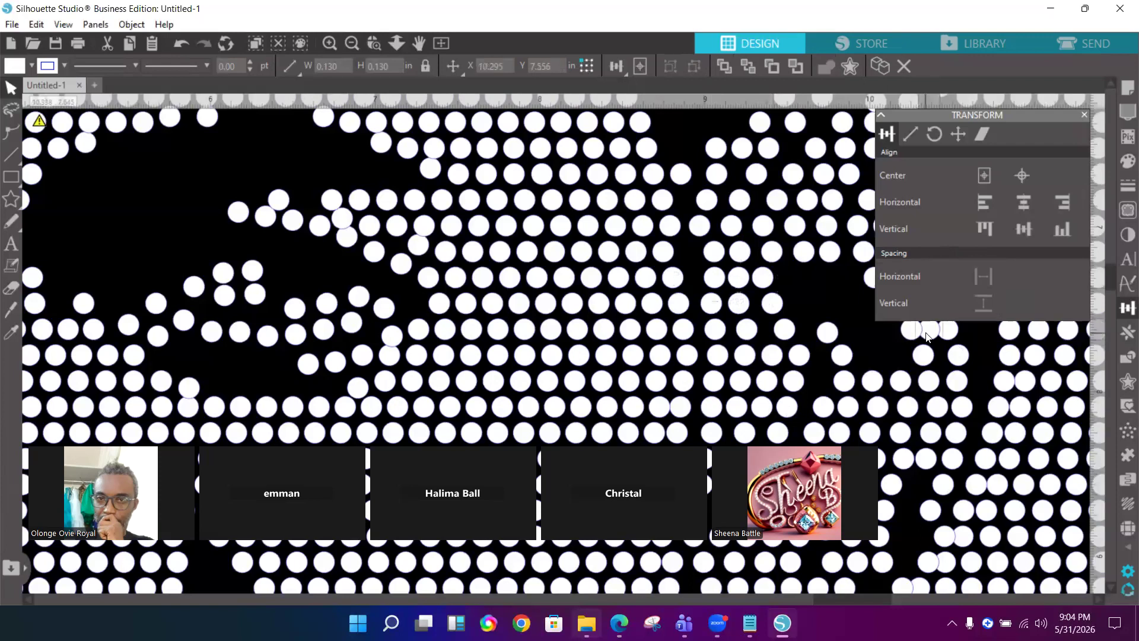
key("Delete")
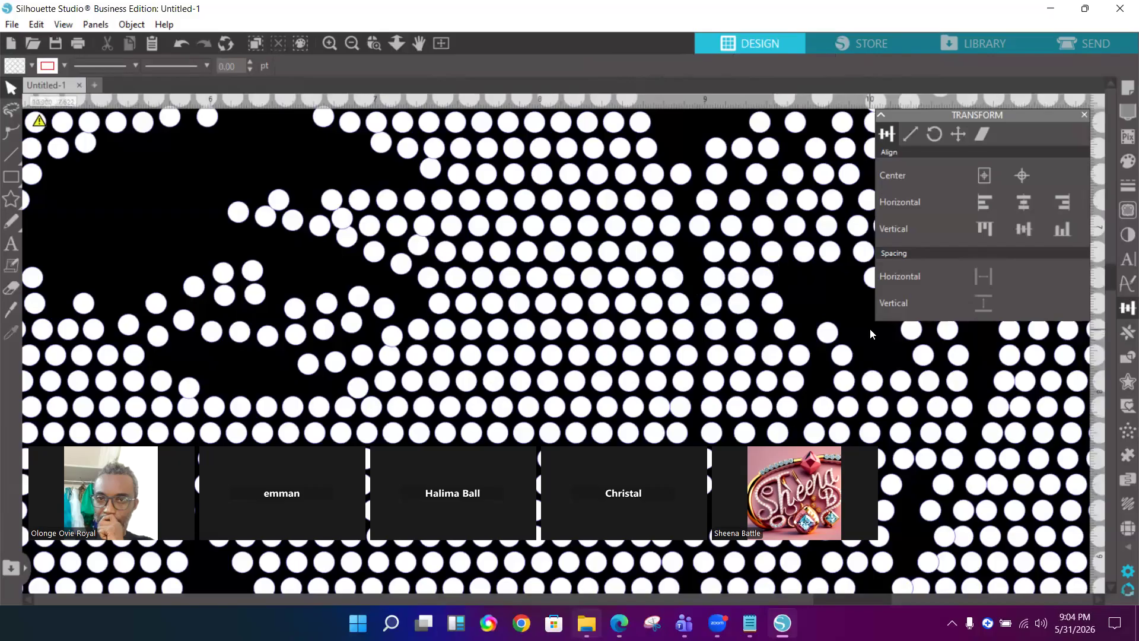
scroll(869, 328, "up", 2)
scroll(870, 329, "up", 2)
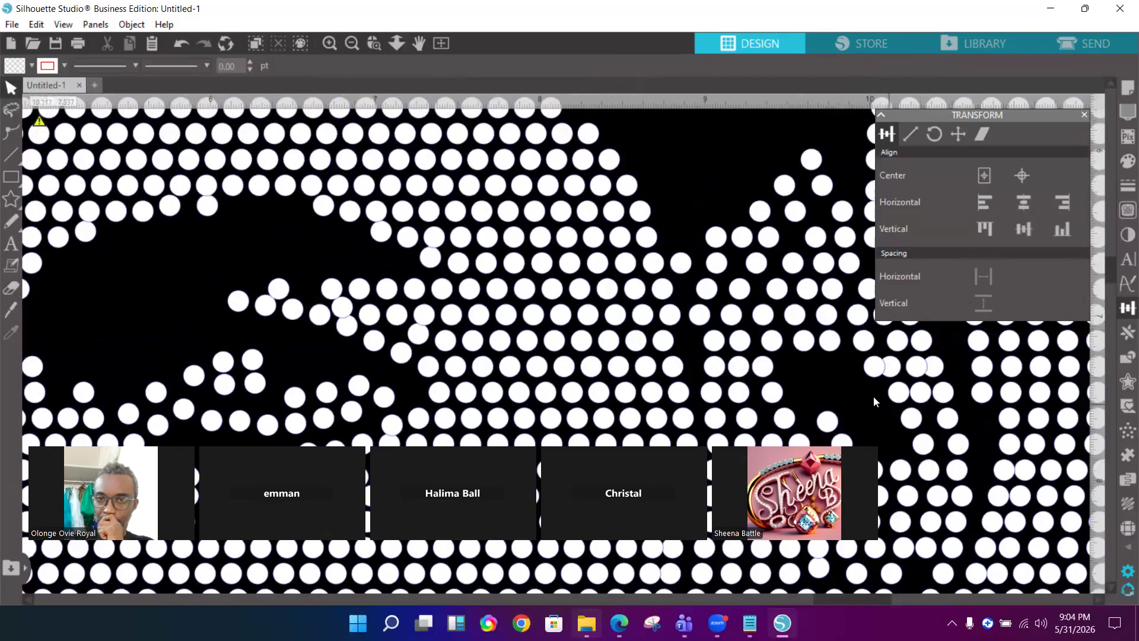
left_click_drag(872, 392, 967, 397)
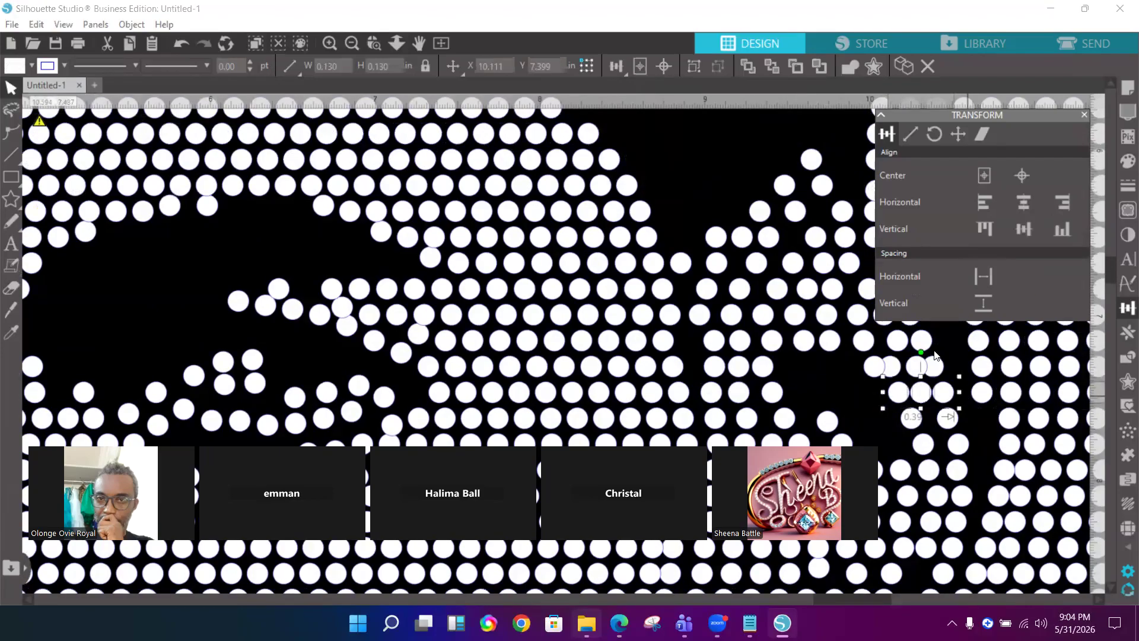
left_click(917, 366)
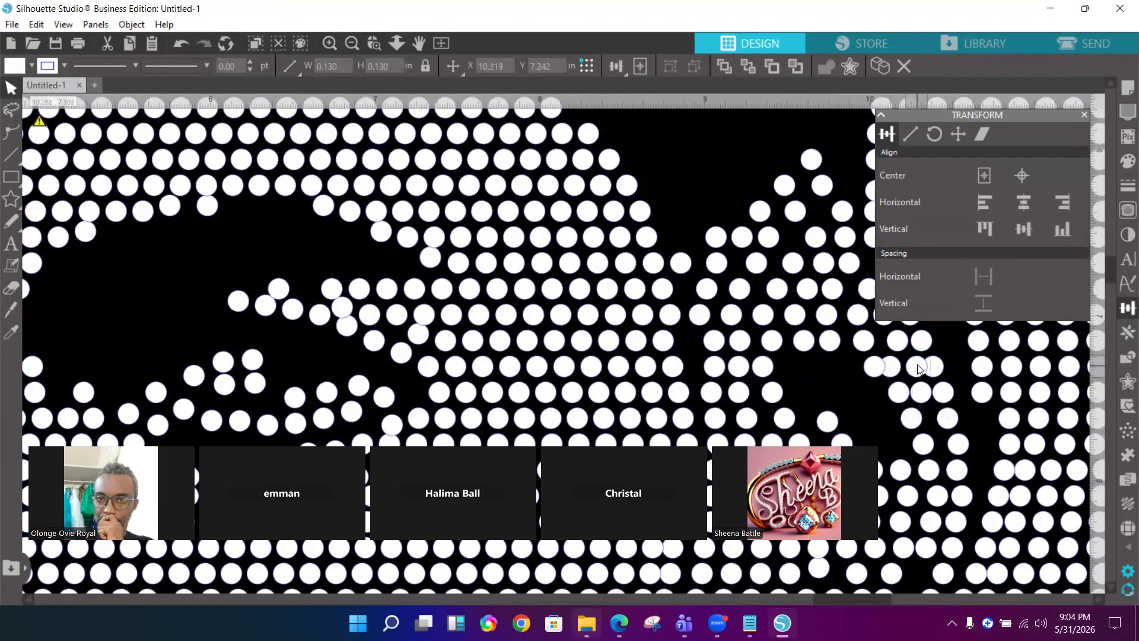
key("Delete")
Evenly space the three circles left in the ear ridge's upper crowded row and two three-circle segments in the ear's upper part horizontally
left_click_drag(848, 365, 943, 368)
left_click(985, 279)
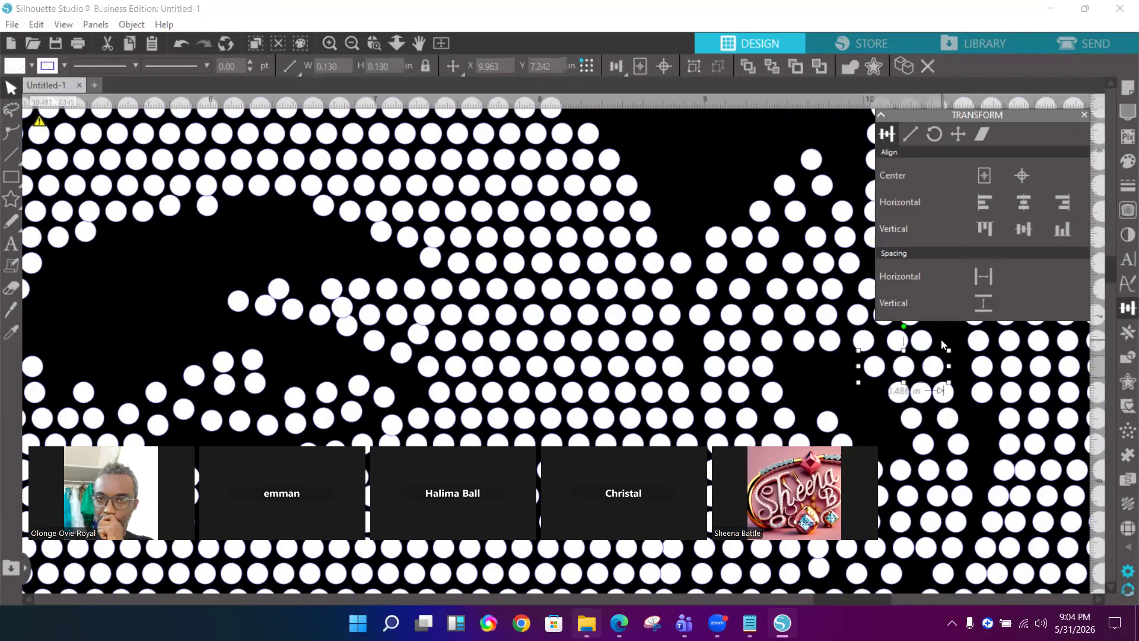
scroll(943, 344, "up", 1)
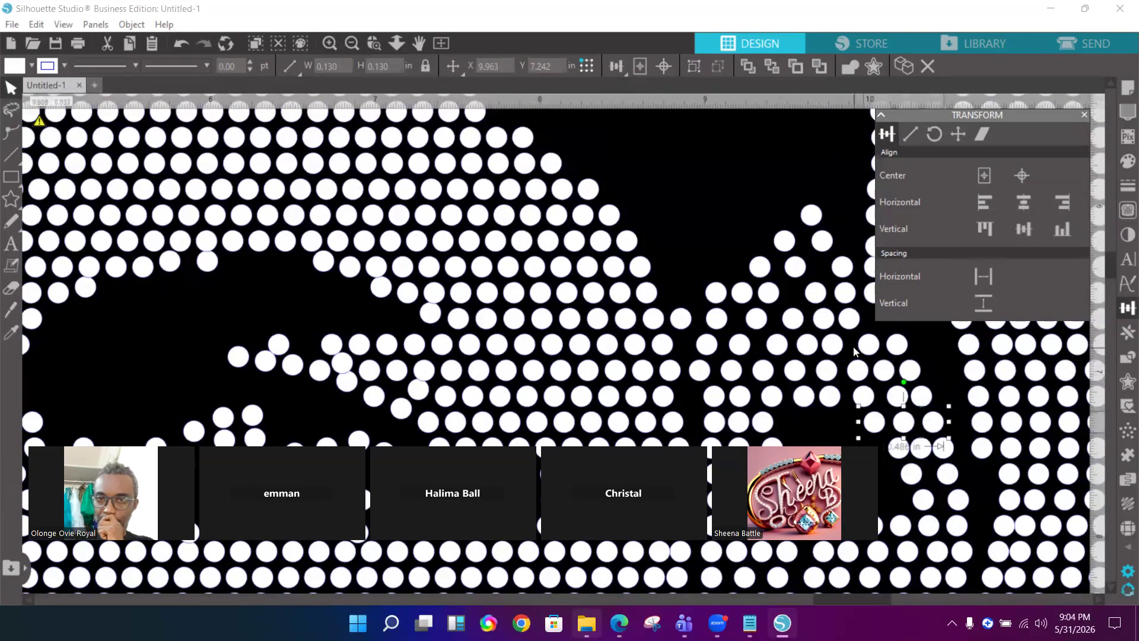
left_click_drag(850, 346, 774, 345)
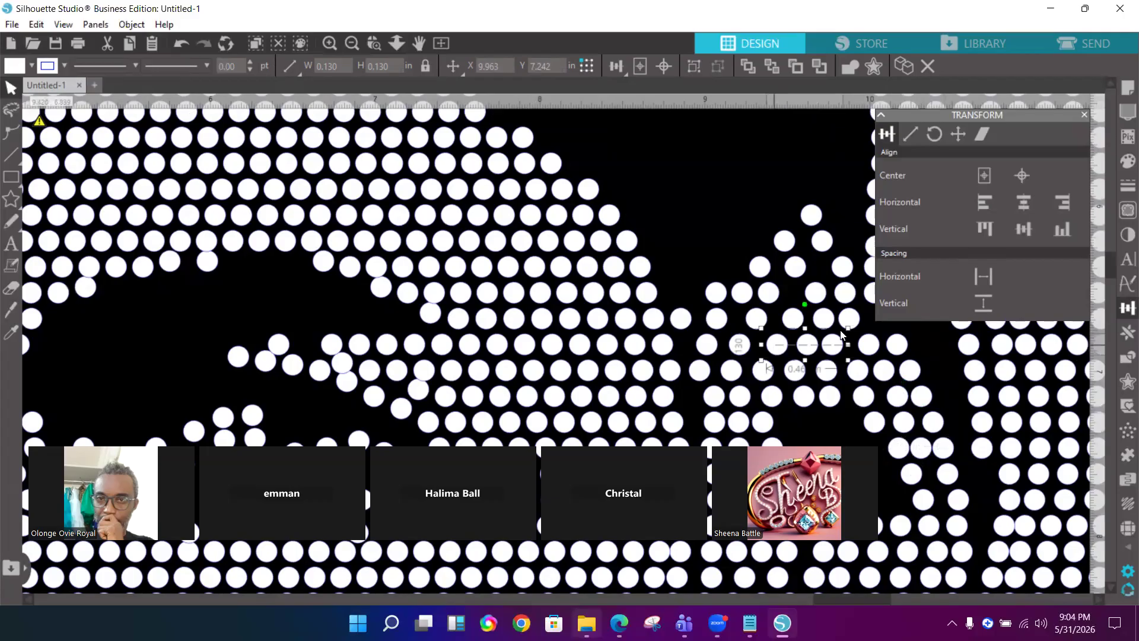
left_click(983, 276)
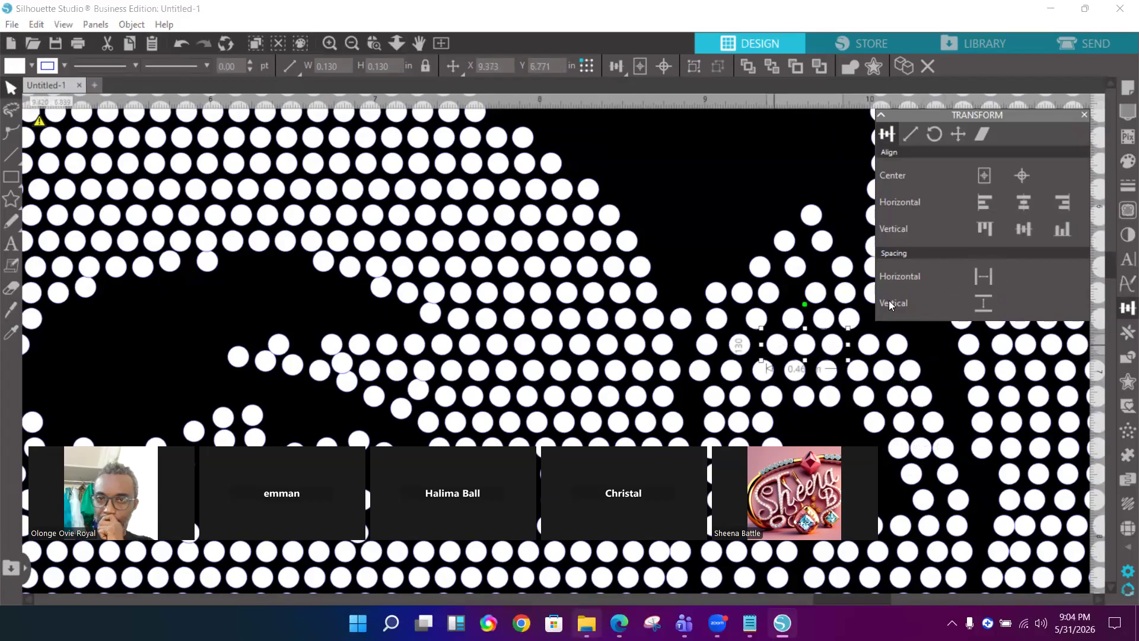
left_click_drag(865, 319, 798, 318)
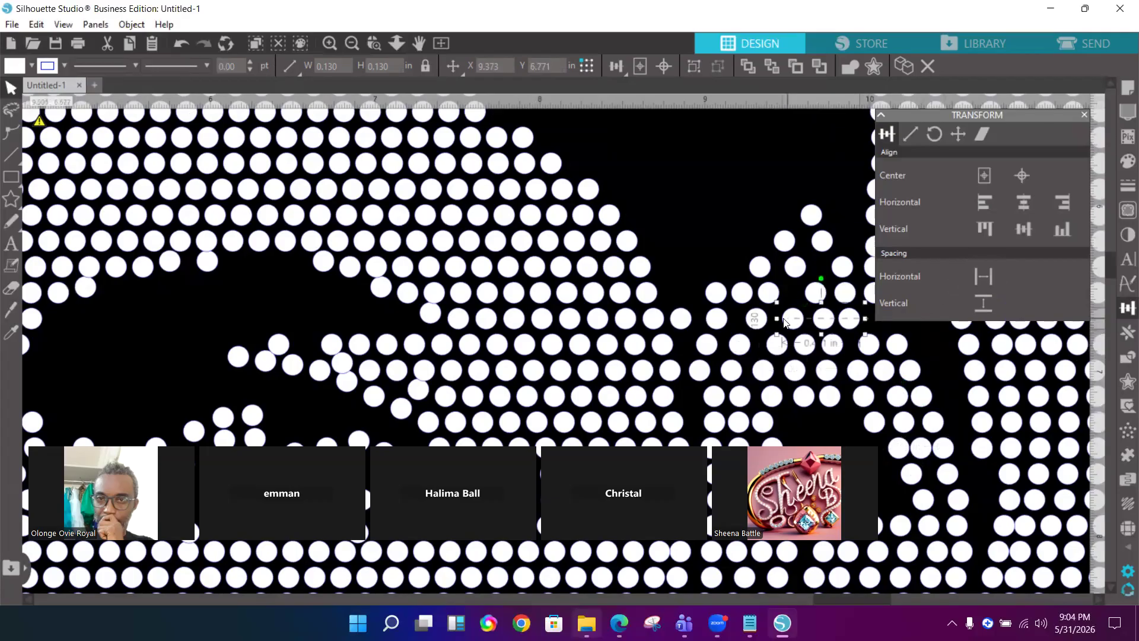
left_click(982, 275)
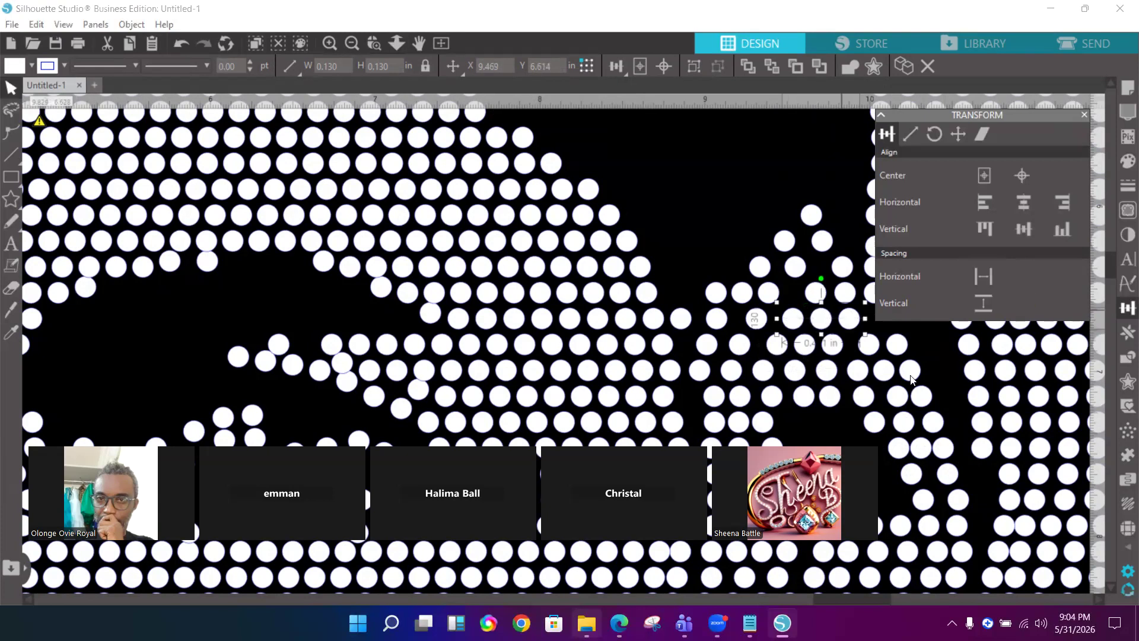
Space the first two long cheek rows directly beneath the nearer eye evenly in the horizontal direction, up to the ear's front edge
scroll(733, 310, "down", 4)
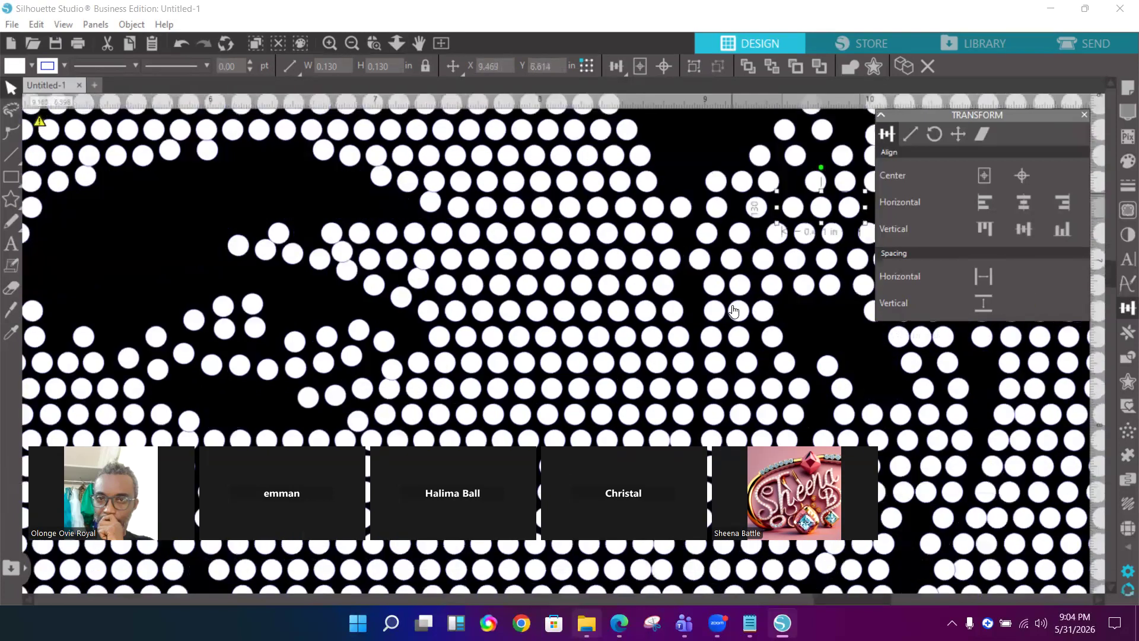
scroll(734, 310, "down", 3)
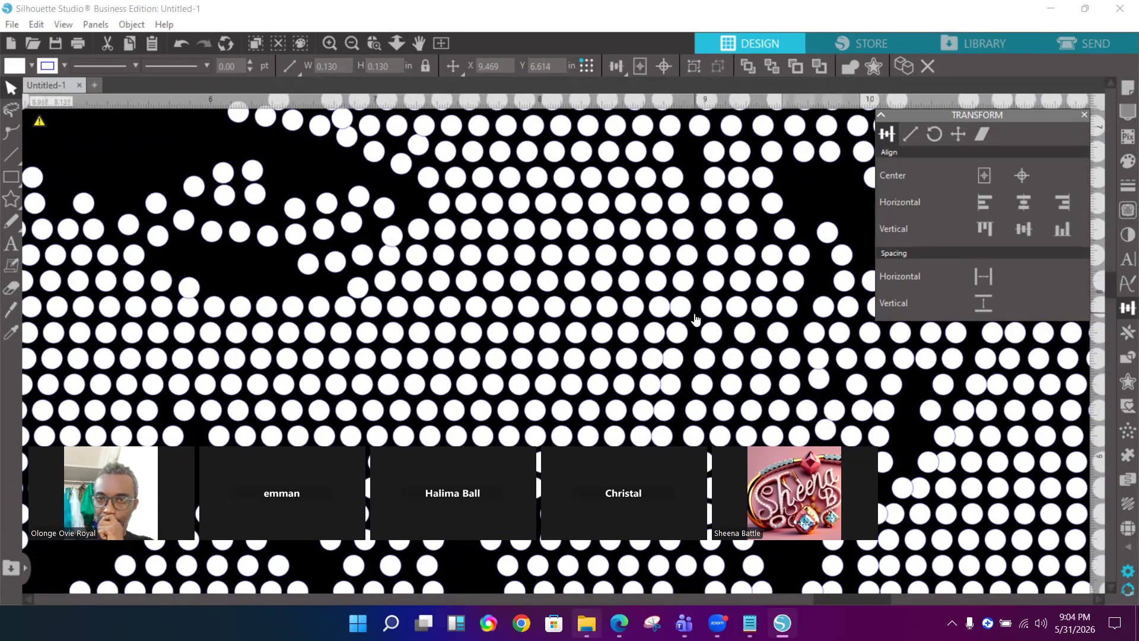
left_click(328, 44)
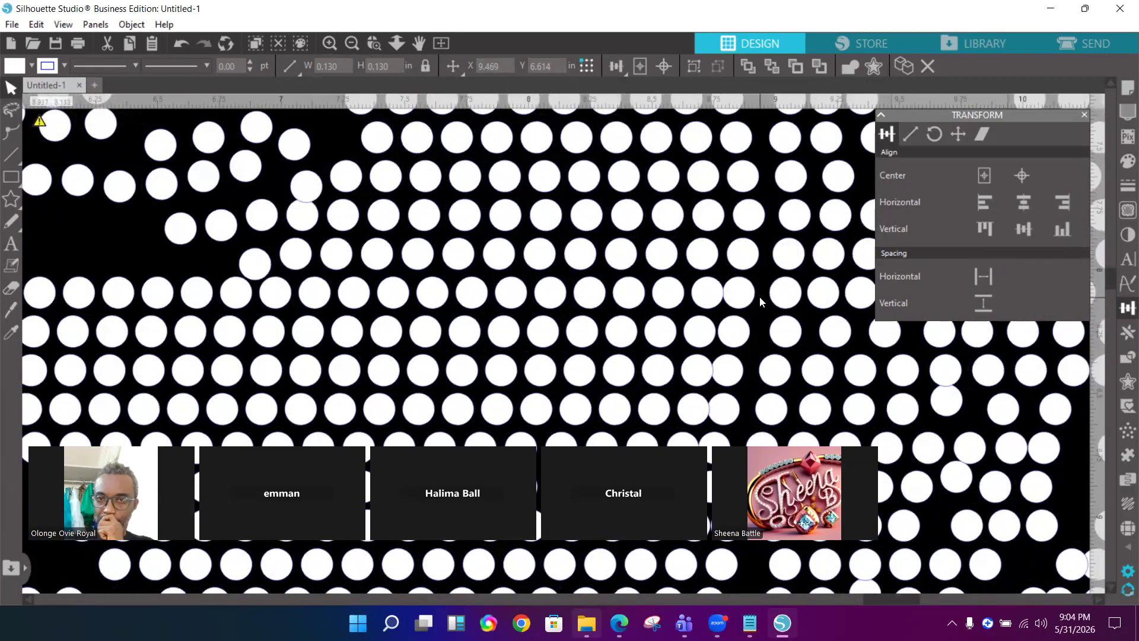
left_click_drag(760, 297, 53, 297)
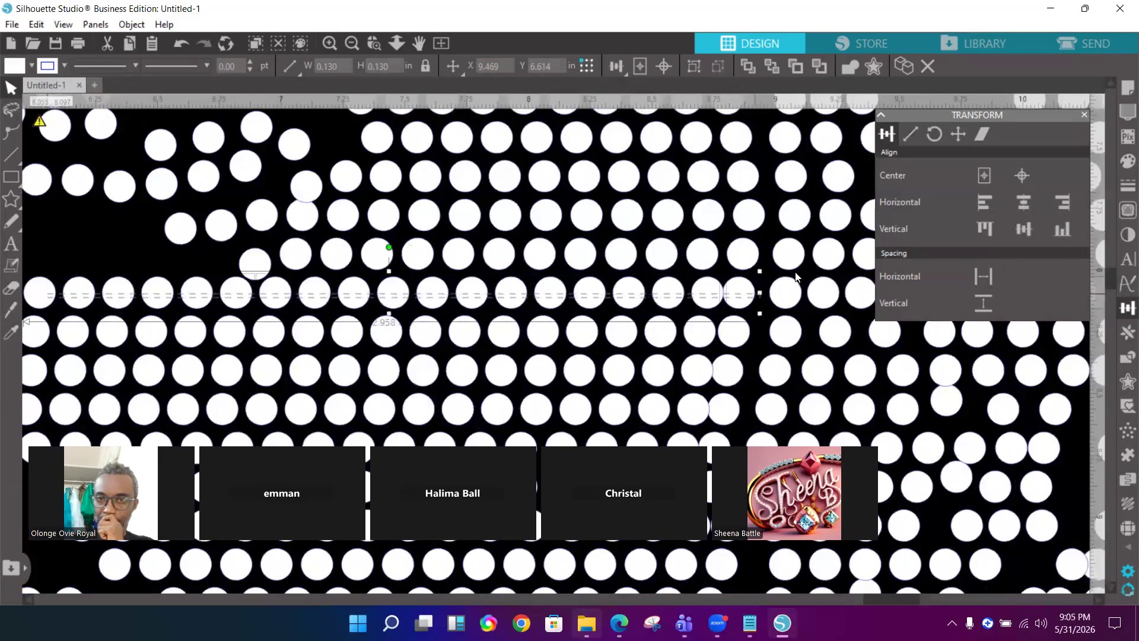
left_click_drag(752, 350, 26, 335)
left_click(966, 281)
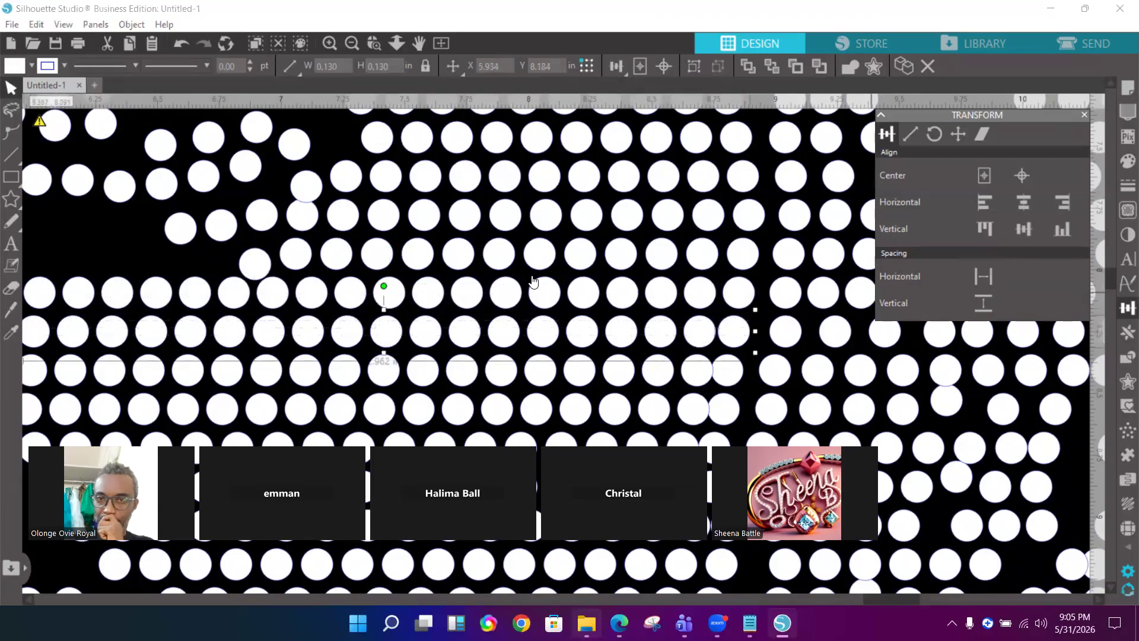
Space the third and fourth long cheek rows below the nearer eye evenly in the horizontal direction, up to the ear's front edge
scroll(534, 281, "down", 1)
scroll(534, 281, "down", 1)
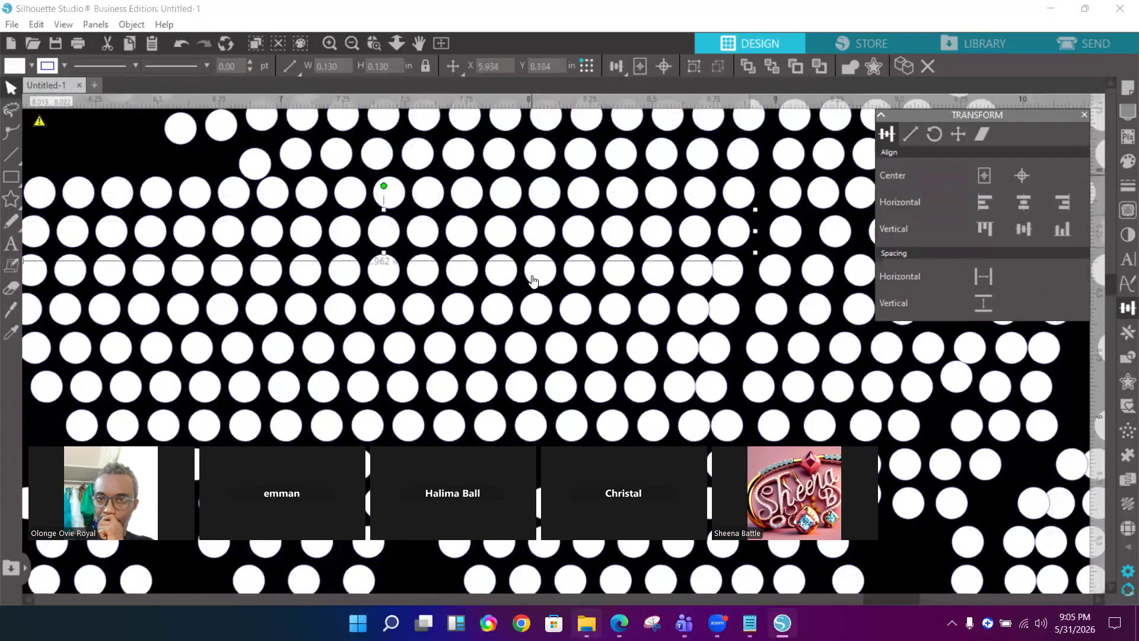
left_click_drag(749, 236, 36, 240)
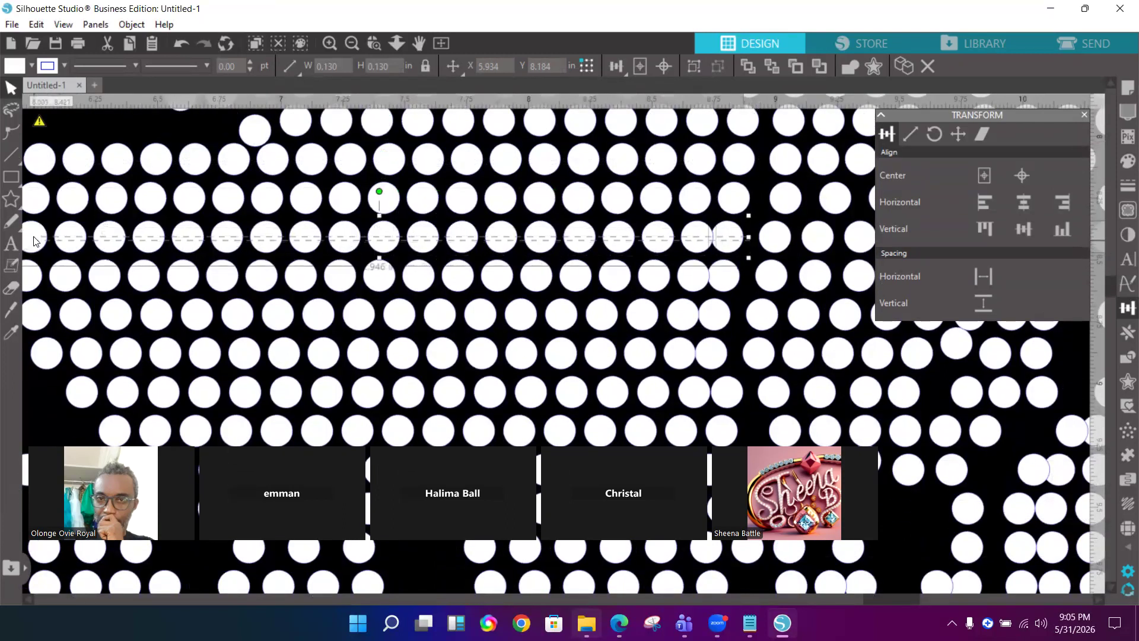
left_click(984, 276)
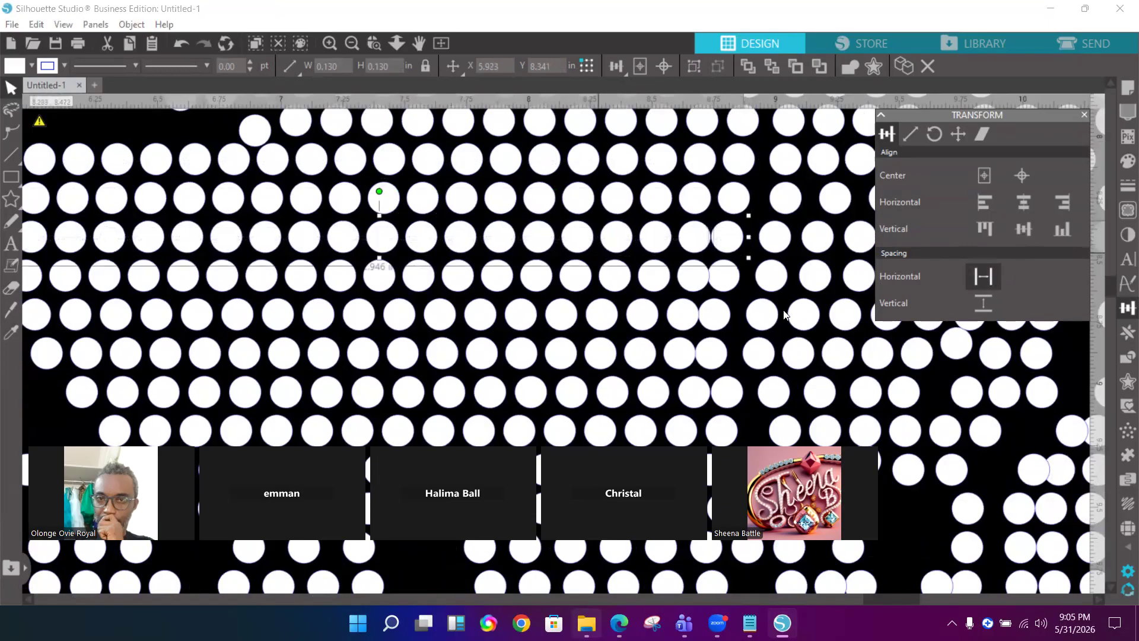
left_click_drag(748, 282, 34, 274)
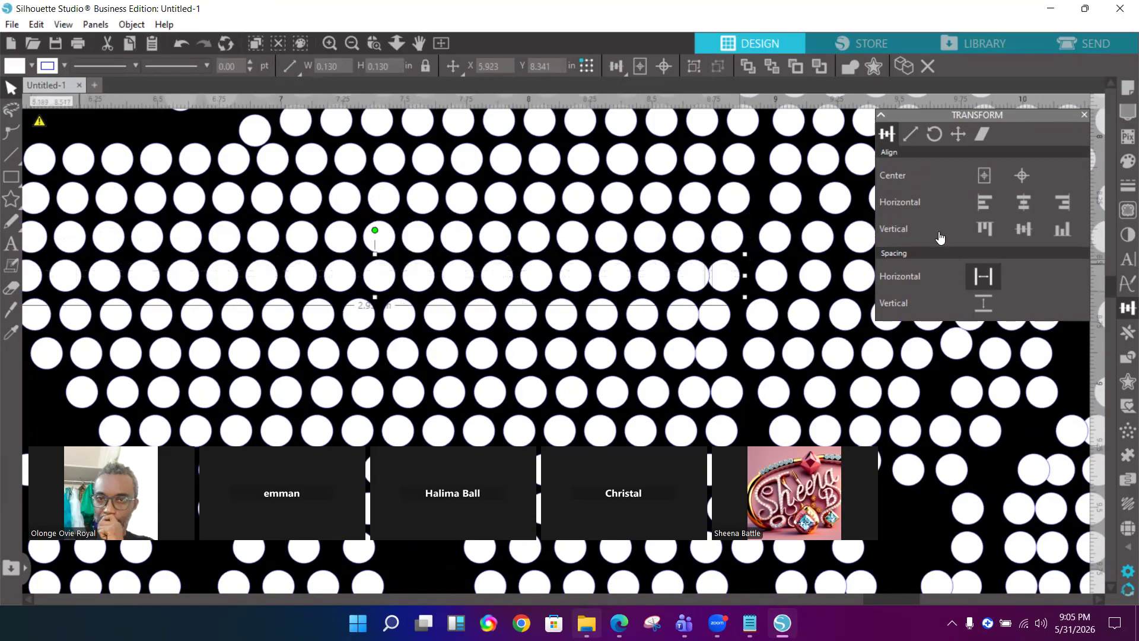
left_click(983, 277)
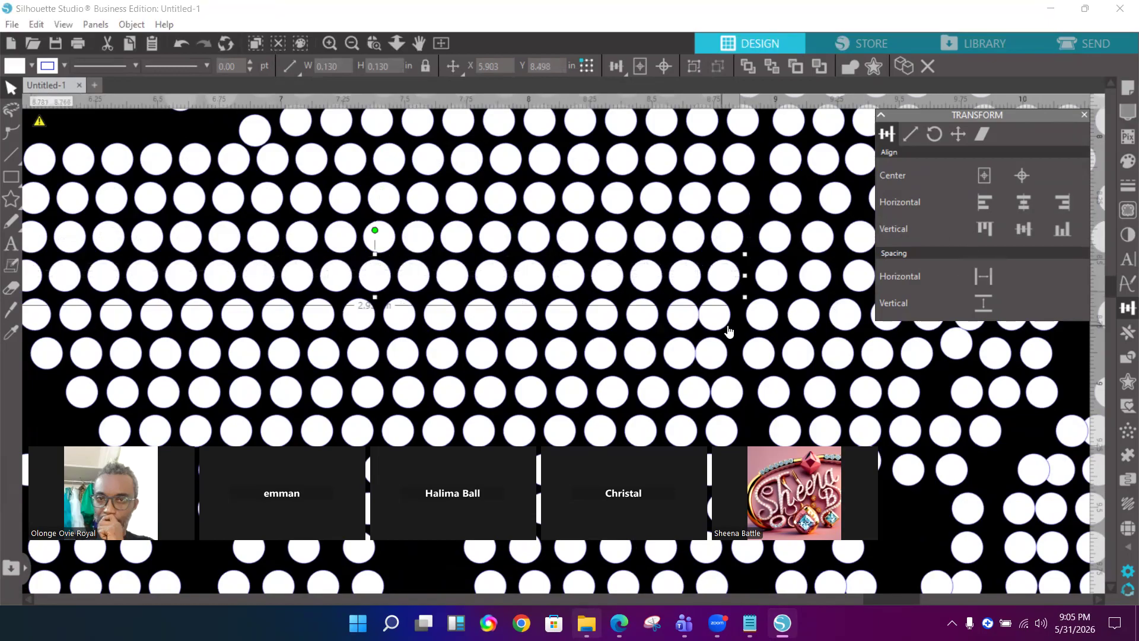
Space the fifth, sixth and seventh long cheek rows below the nearer eye evenly in the horizontal direction, up to the ear's front edge
left_click_drag(738, 318, 30, 318)
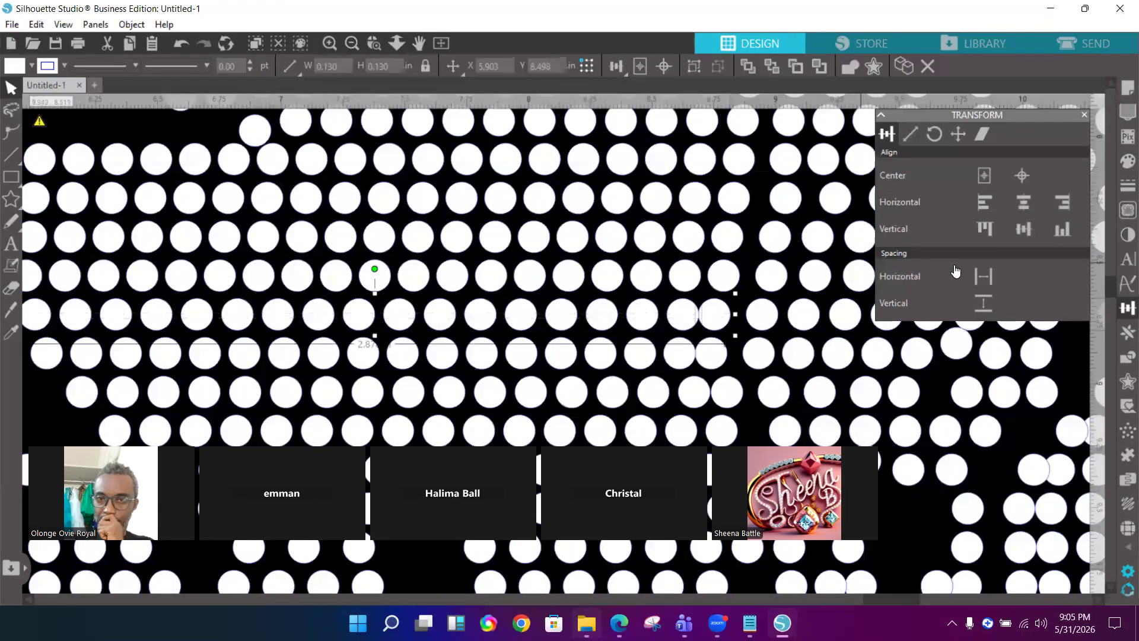
left_click(977, 276)
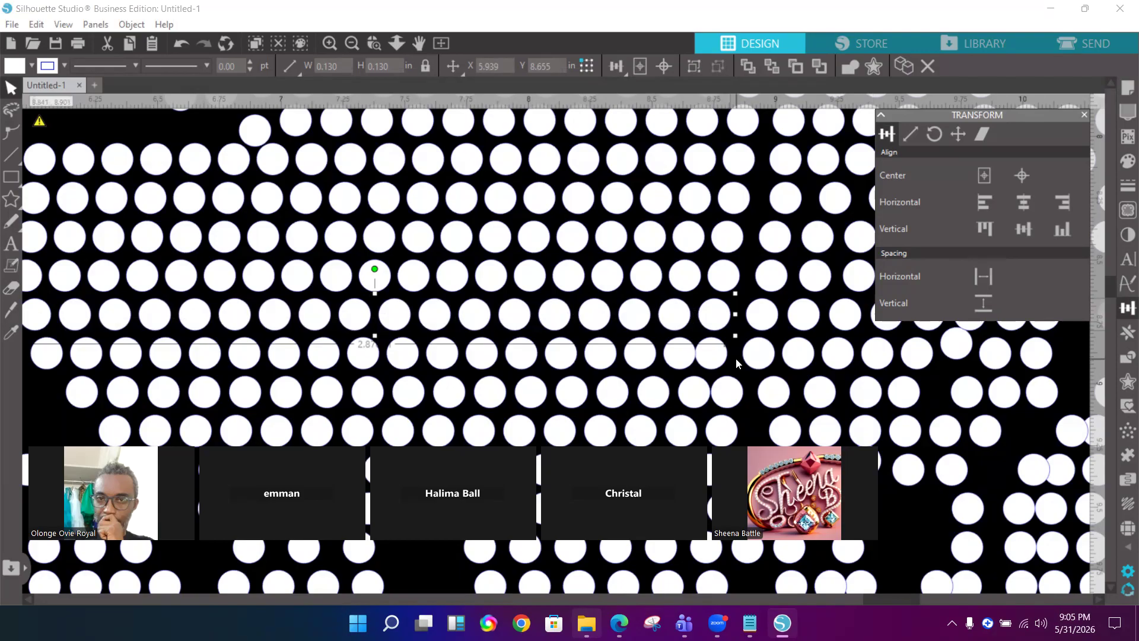
left_click_drag(736, 359, 42, 352)
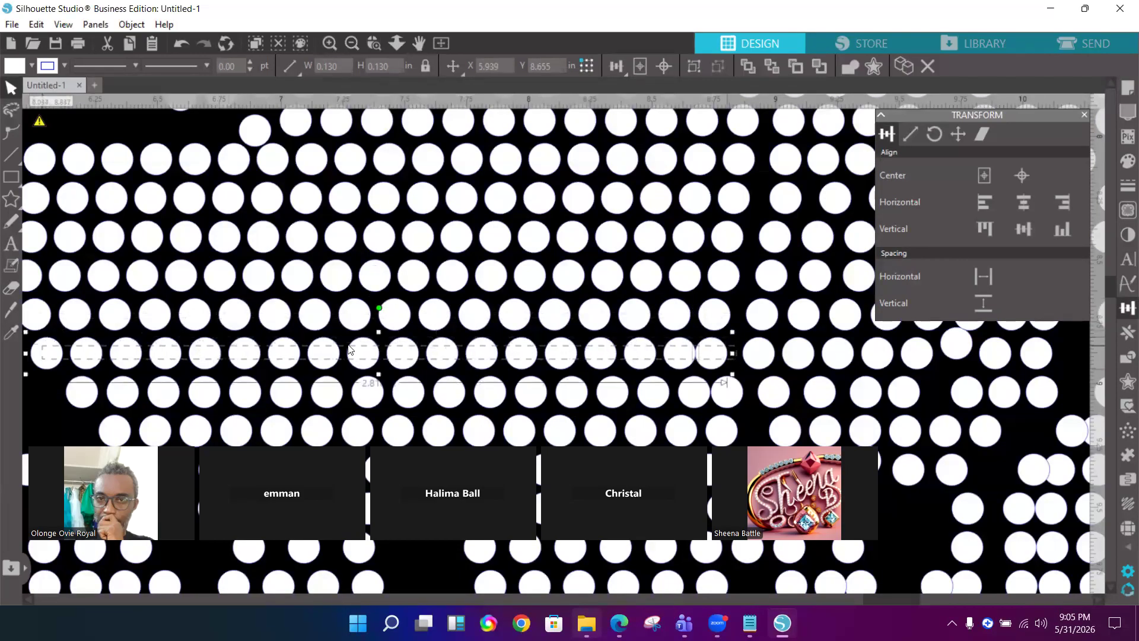
left_click(979, 276)
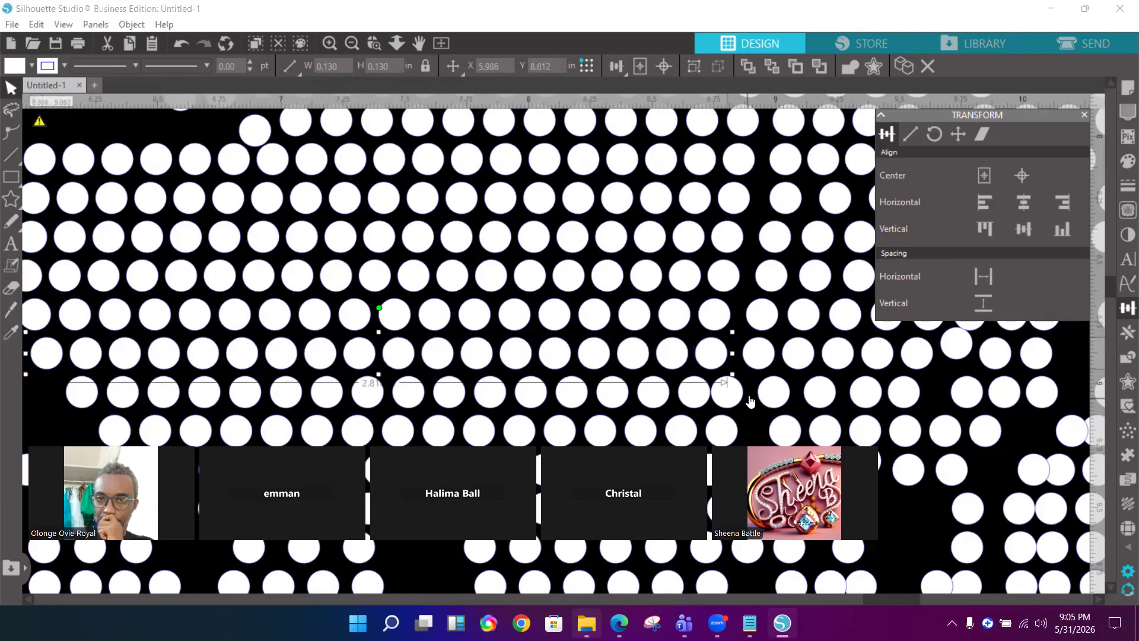
left_click_drag(751, 399, 67, 394)
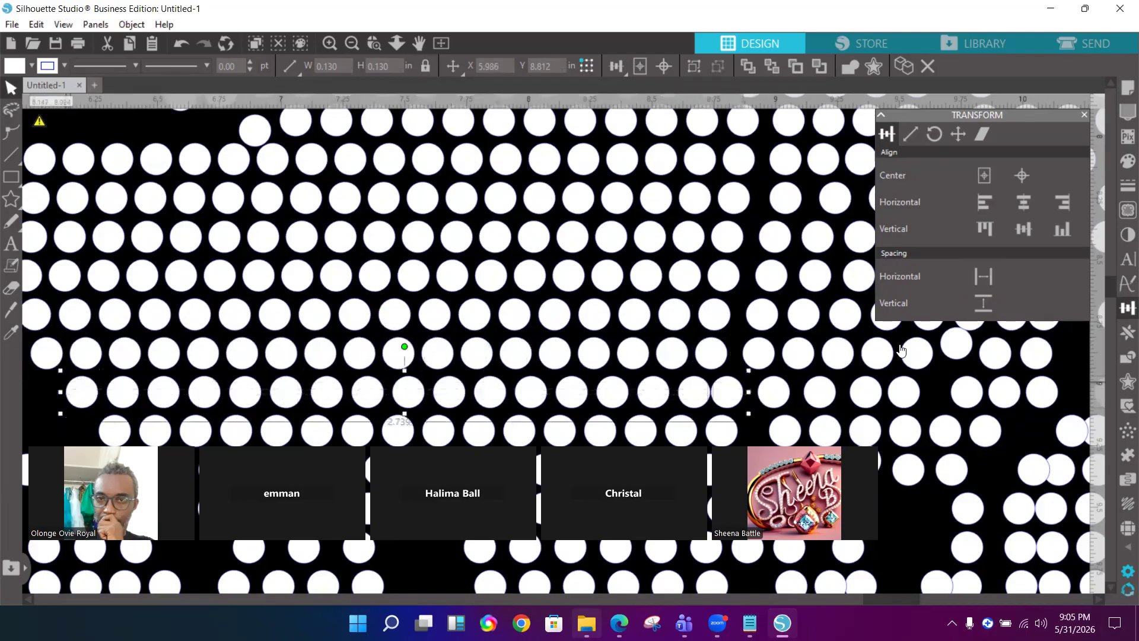
left_click(986, 276)
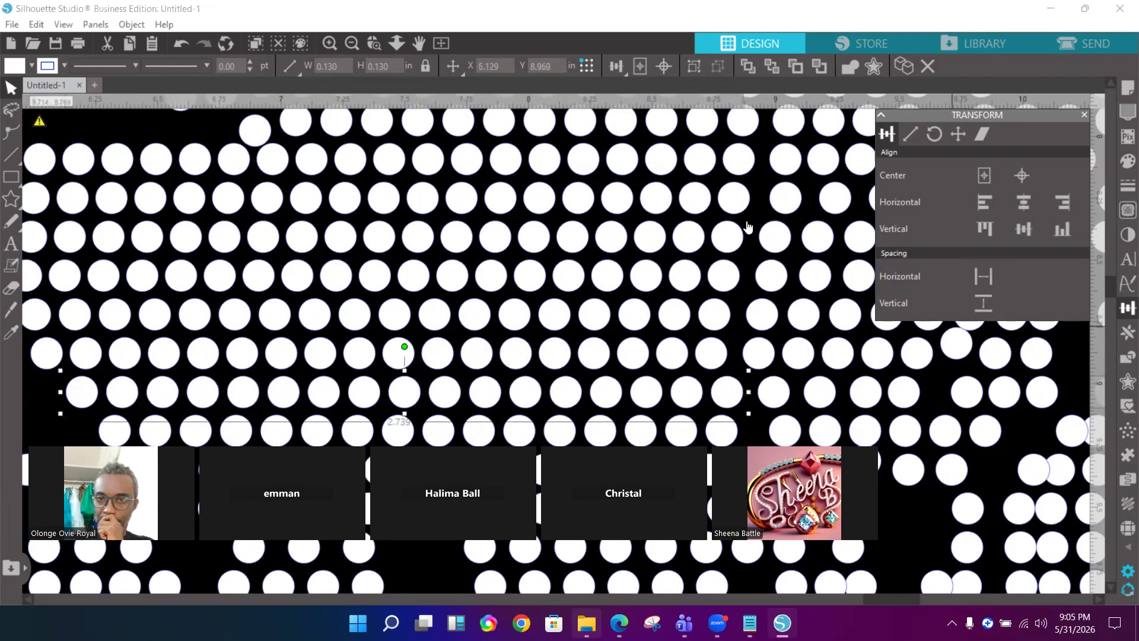
Evenly space three consecutive background rows horizontally, from behind the earlobe to the template's outer edge, starting just below the ear's dark gap
left_click(352, 45)
left_click(352, 45)
left_click(352, 45)
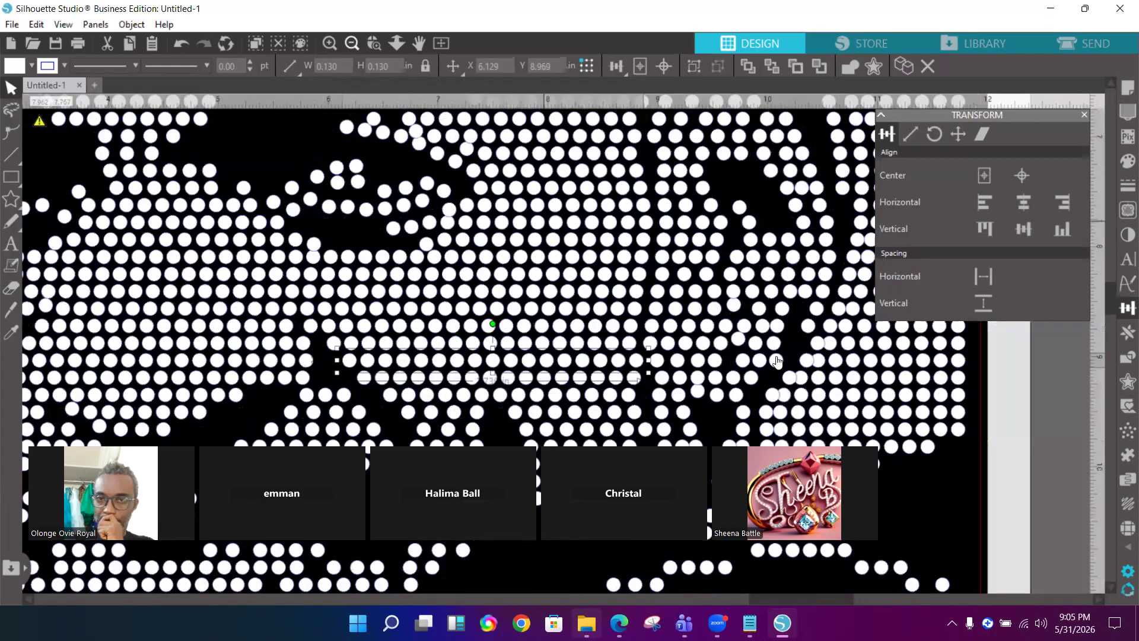
left_click_drag(795, 346, 974, 350)
left_click(987, 277)
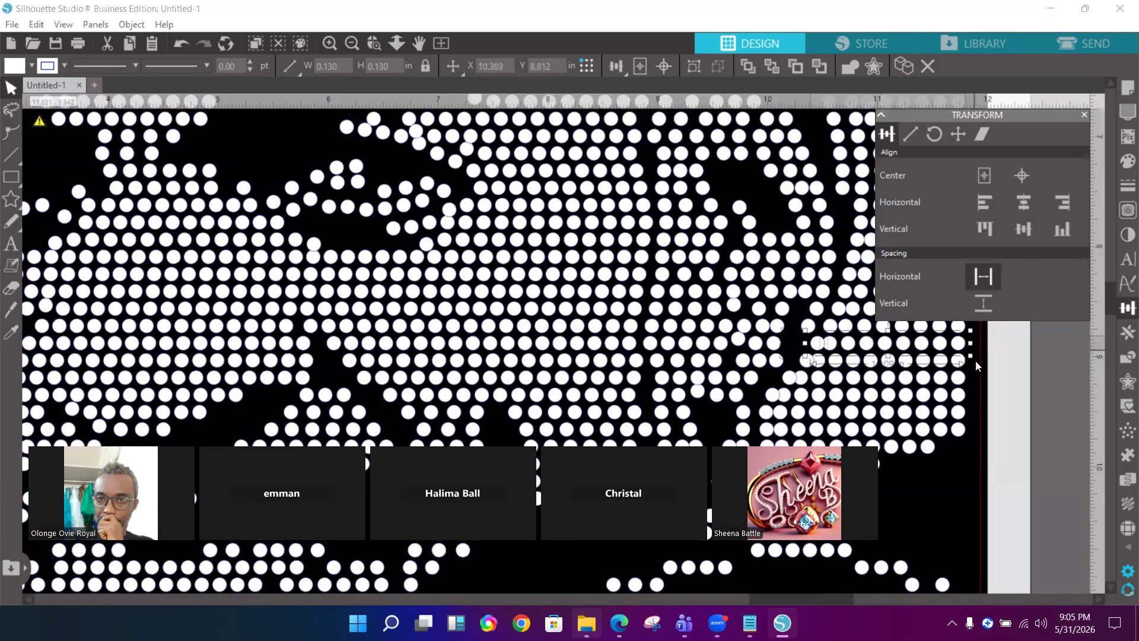
left_click_drag(974, 363, 805, 364)
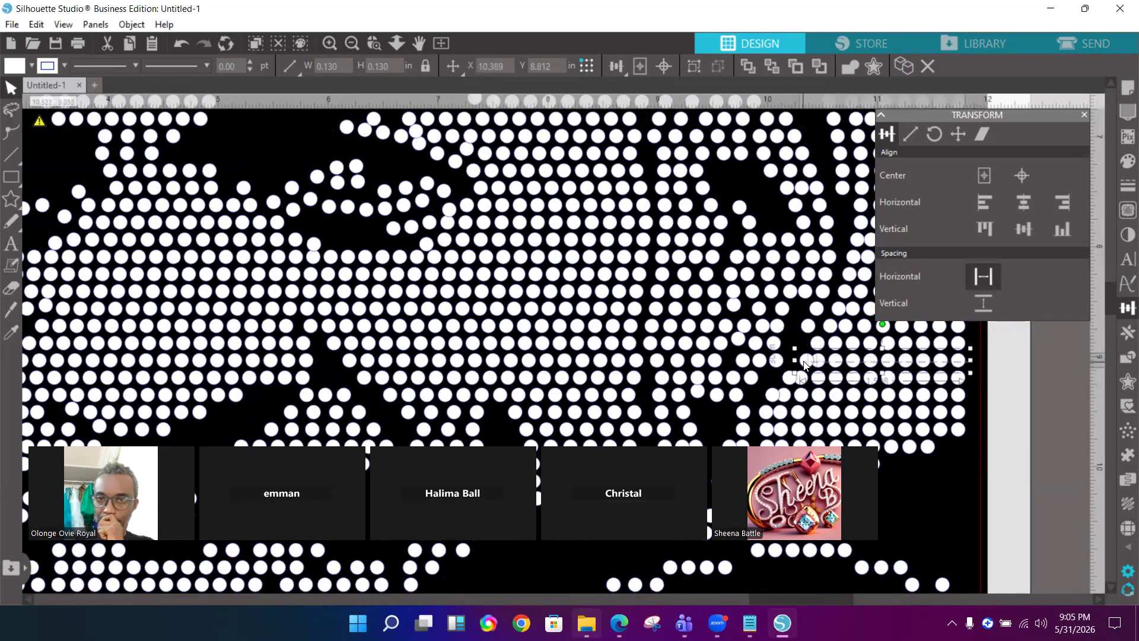
left_click(979, 277)
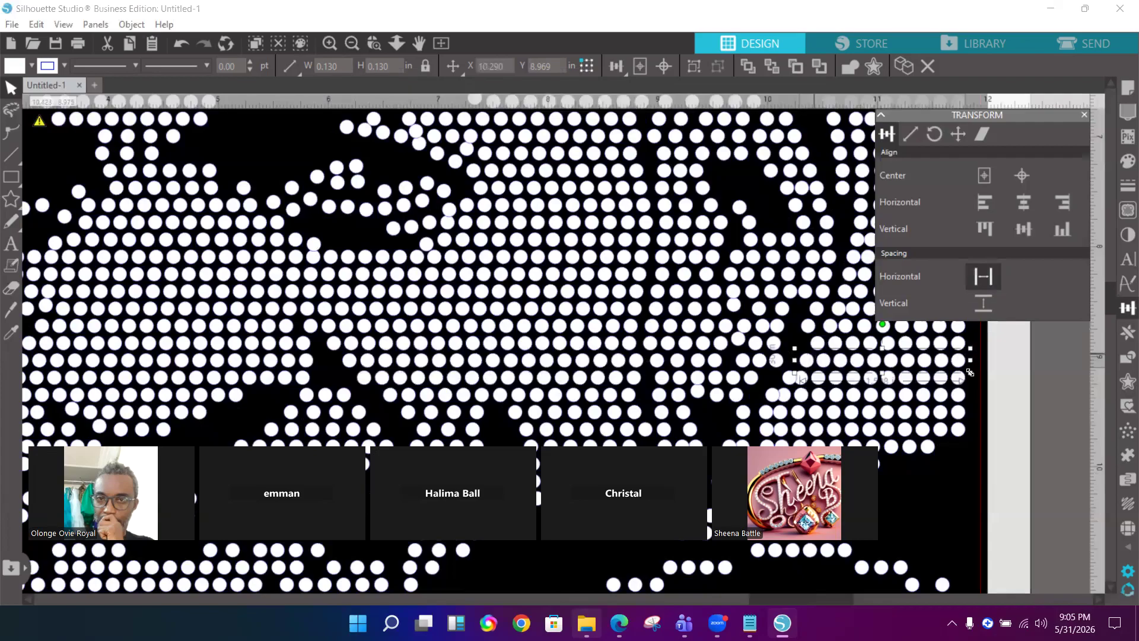
left_click_drag(982, 385, 780, 372)
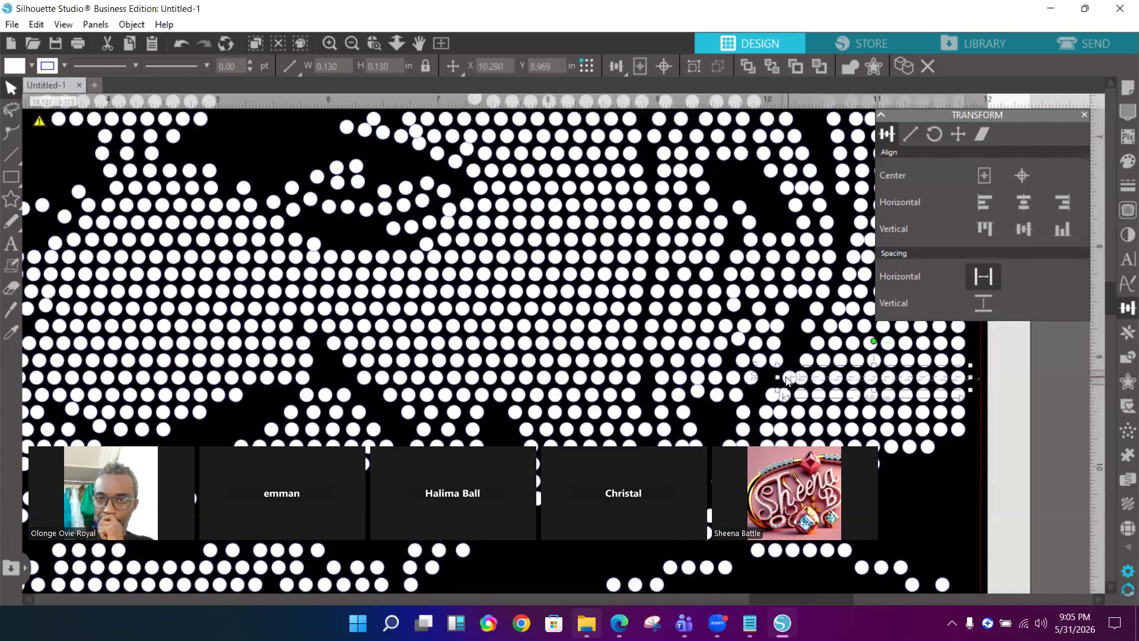
left_click(984, 277)
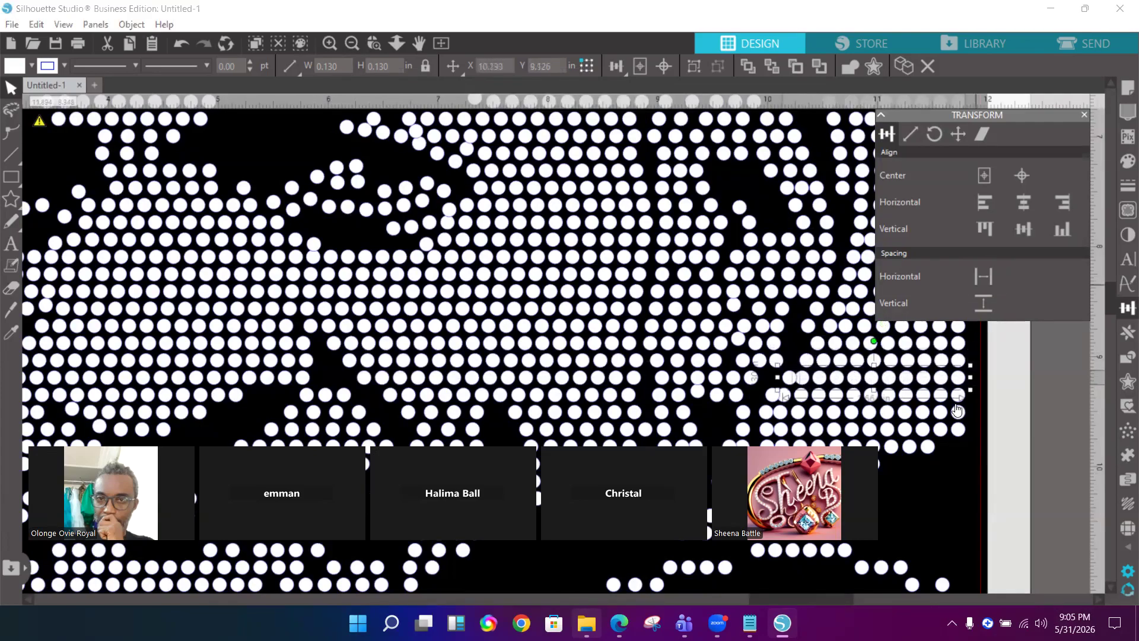
Evenly space the next three background rows down horizontally, between the neck area behind the ear and the template's outer edge
left_click_drag(934, 399, 771, 394)
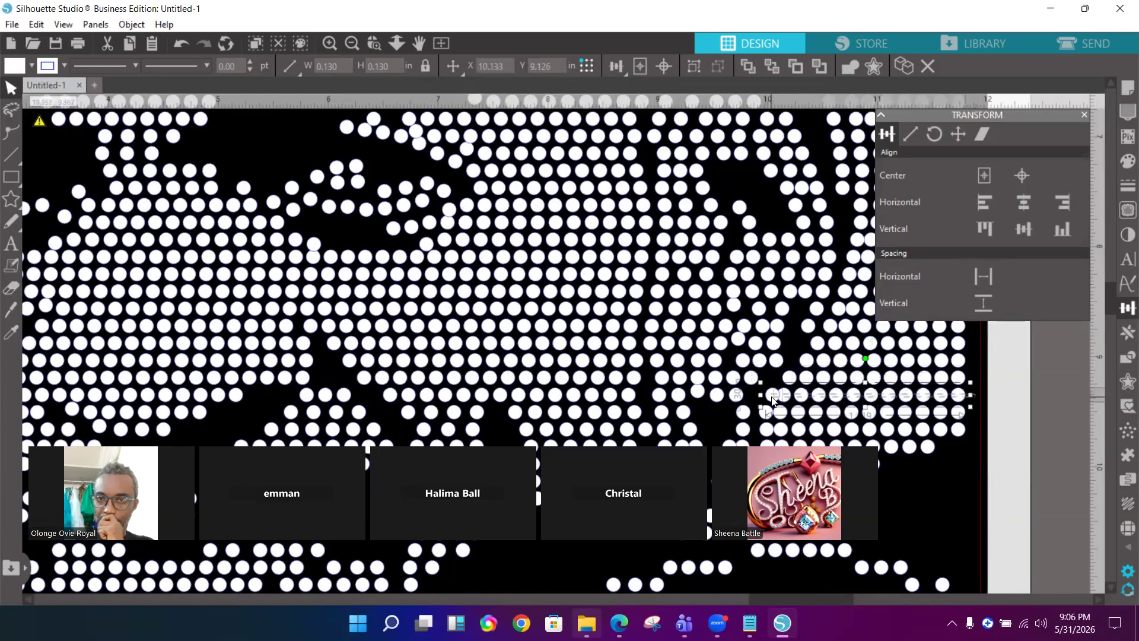
left_click(984, 279)
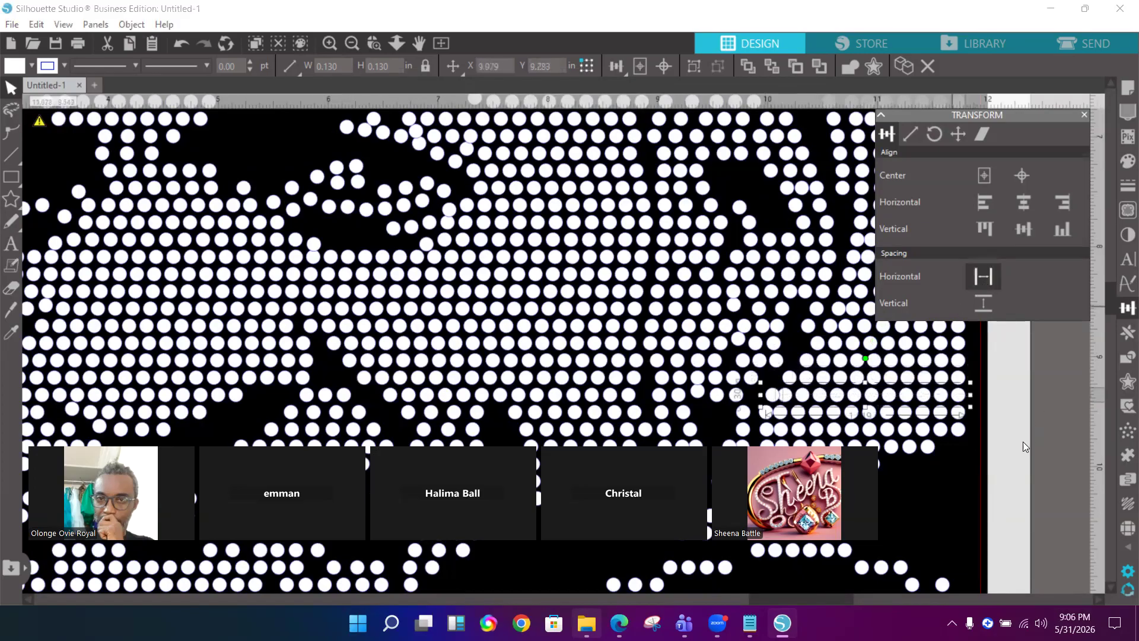
left_click_drag(978, 422, 766, 404)
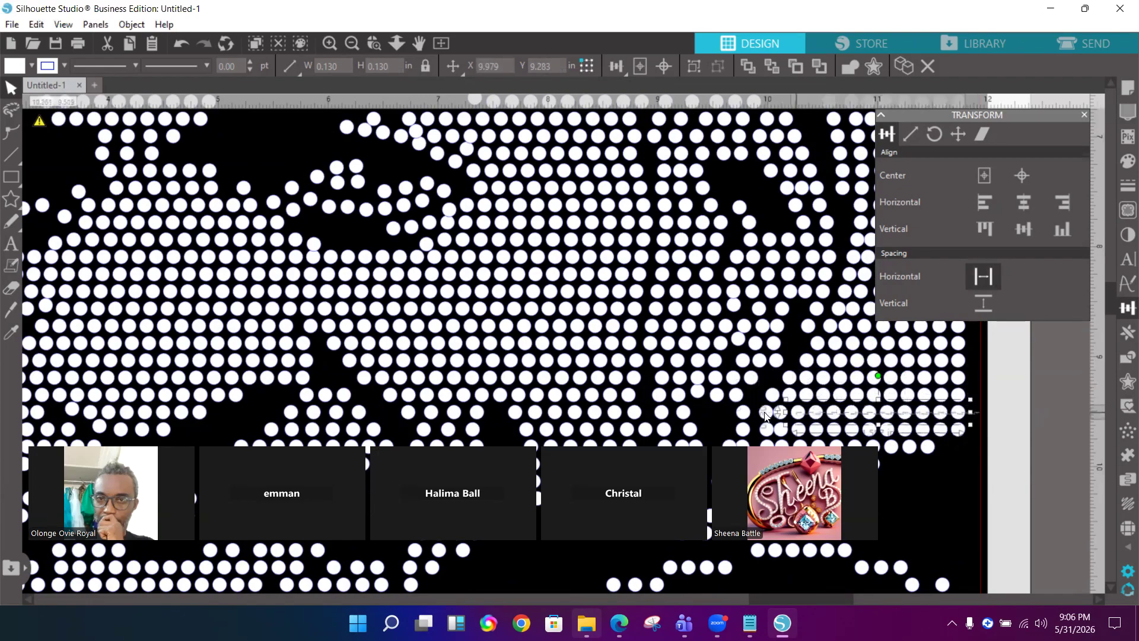
left_click(990, 278)
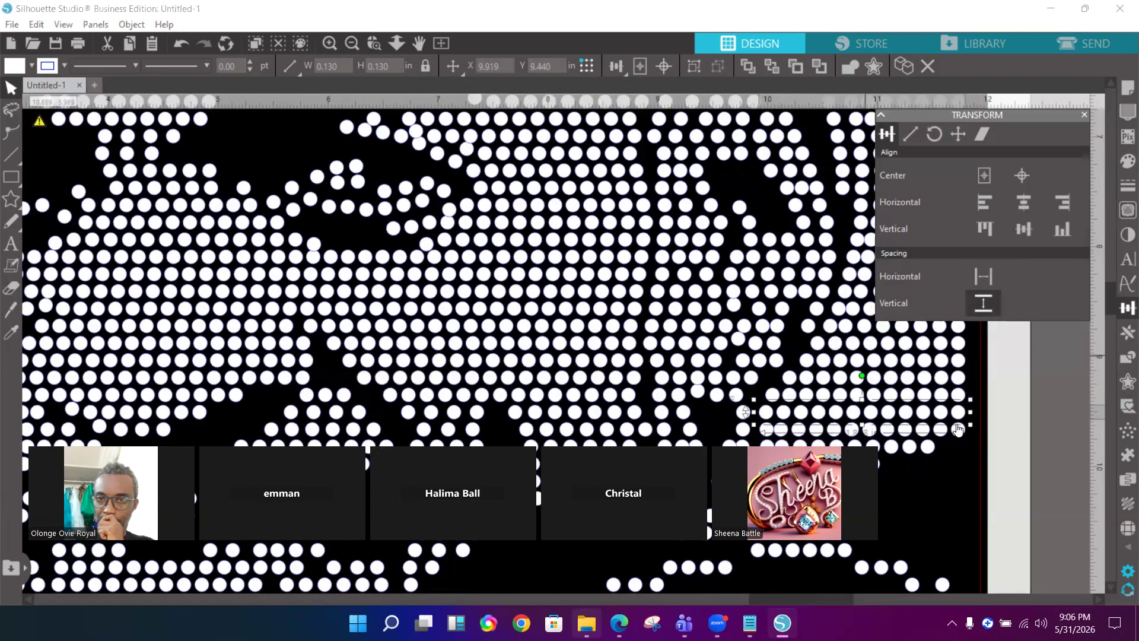
left_click_drag(978, 431, 765, 427)
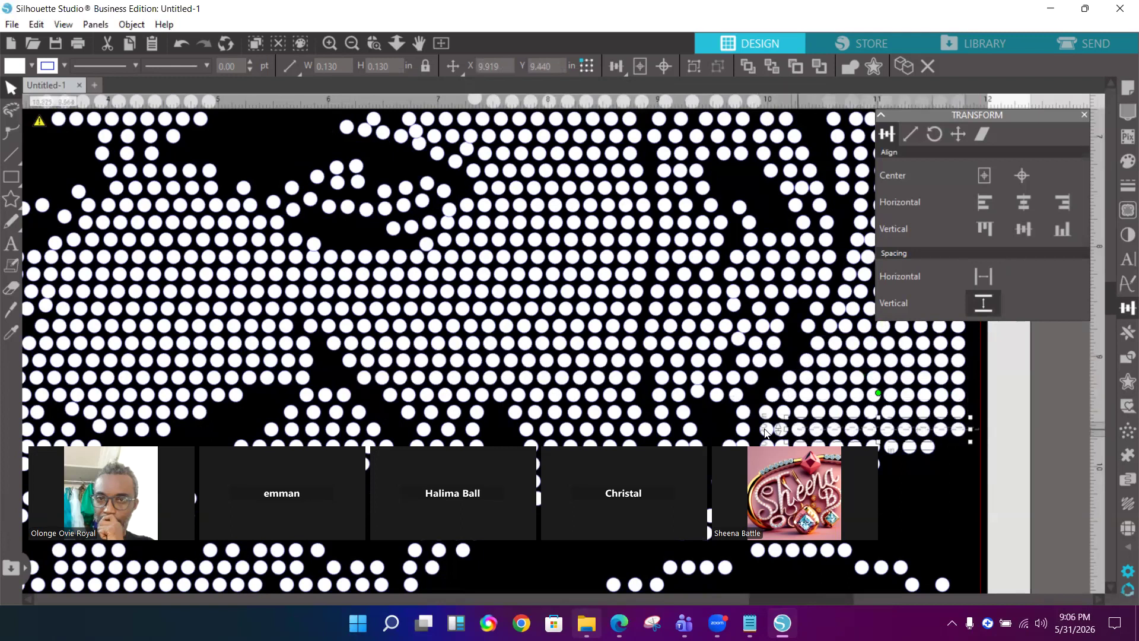
left_click(985, 284)
Evenly space the two shorter rows at the bottom of the background block behind the ear in the horizontal direction
scroll(994, 421, "down", 1)
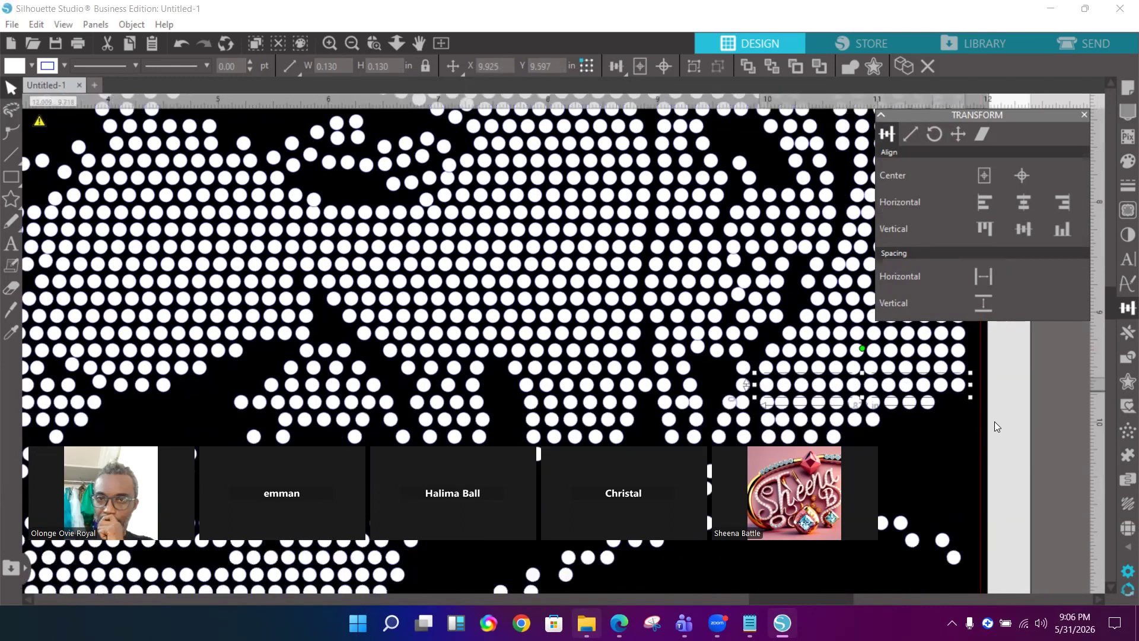
left_click_drag(949, 406, 762, 407)
left_click(985, 276)
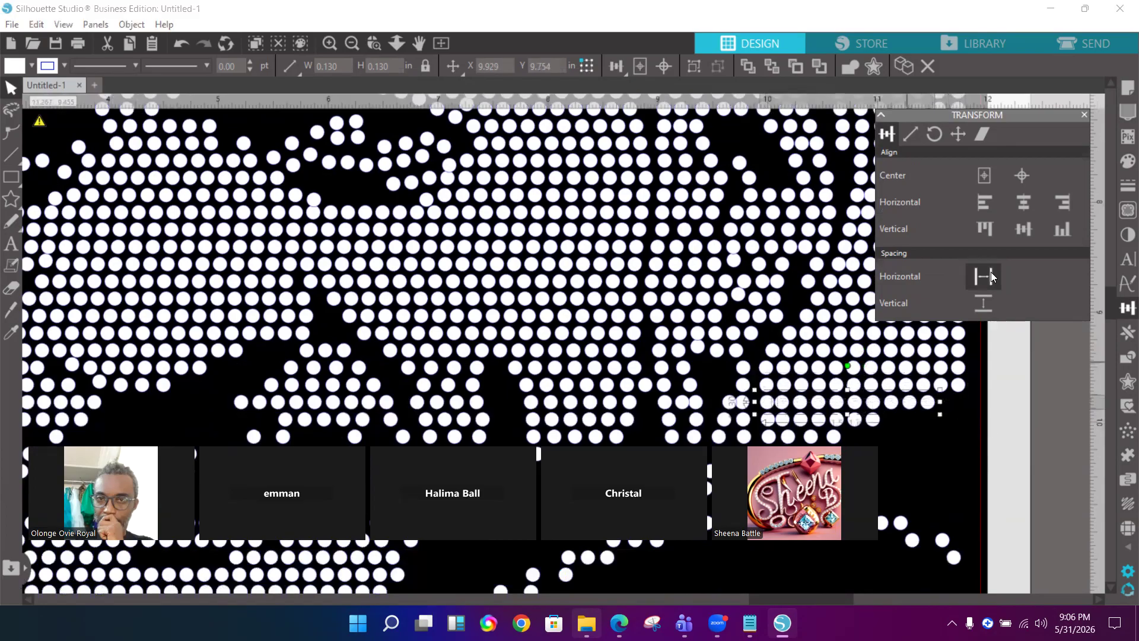
left_click_drag(900, 420, 756, 421)
left_click(987, 273)
Evenly space horizontally the four background rows behind the ear that lie directly above the first row already respaced there
scroll(842, 344, "up", 4)
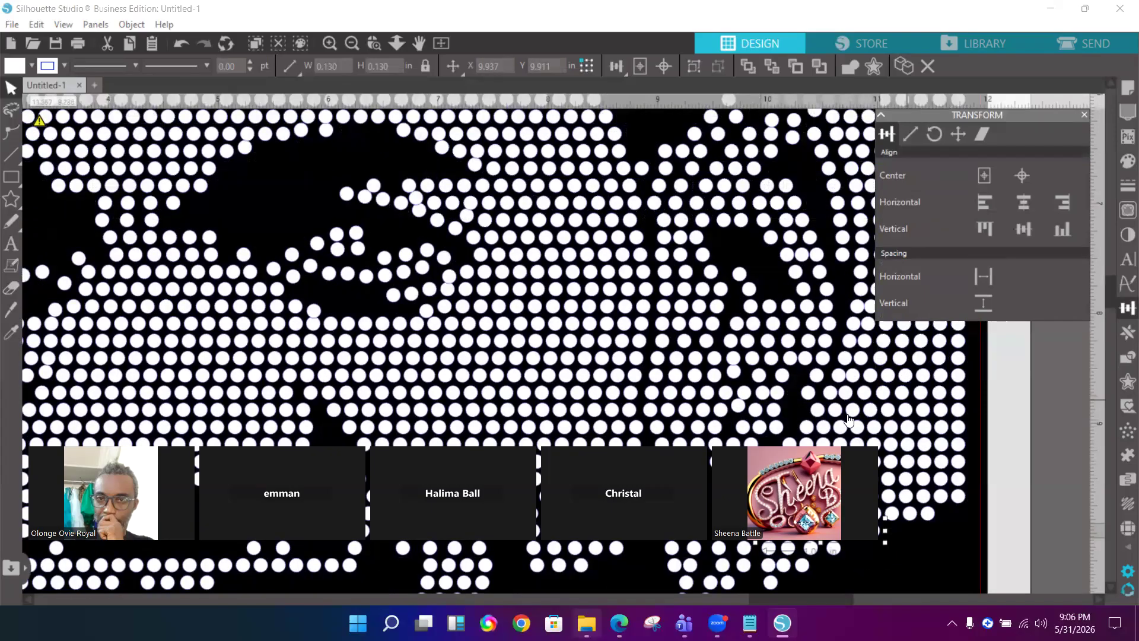
left_click_drag(971, 394, 828, 394)
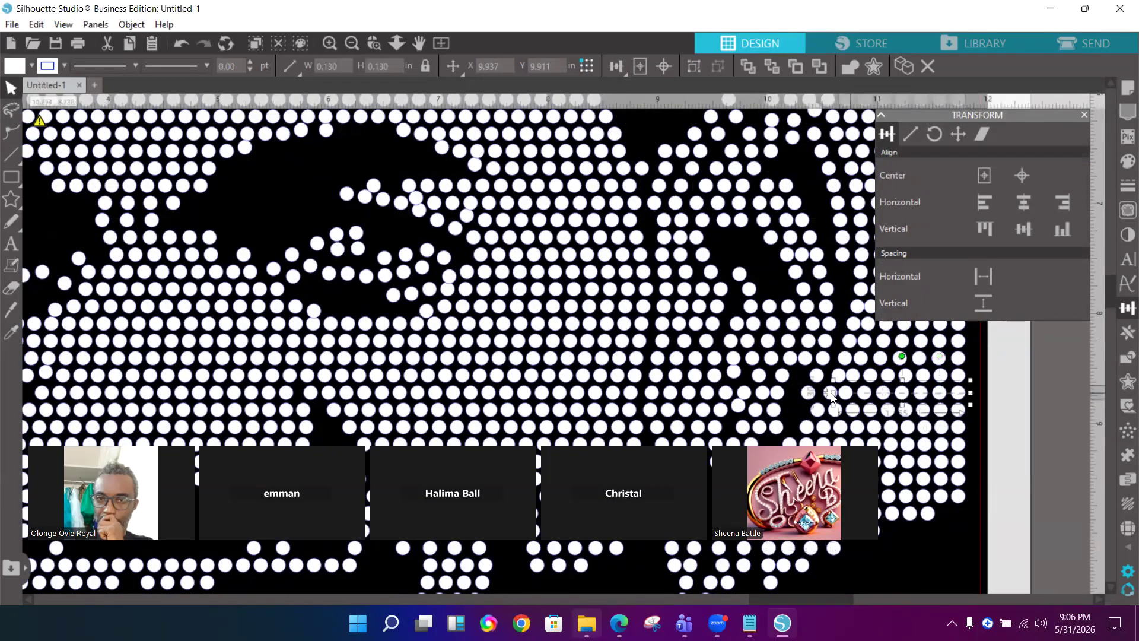
left_click(981, 290)
left_click_drag(982, 379, 835, 372)
left_click(992, 273)
left_click_drag(981, 359, 846, 358)
left_click(983, 302)
left_click_drag(982, 344, 846, 339)
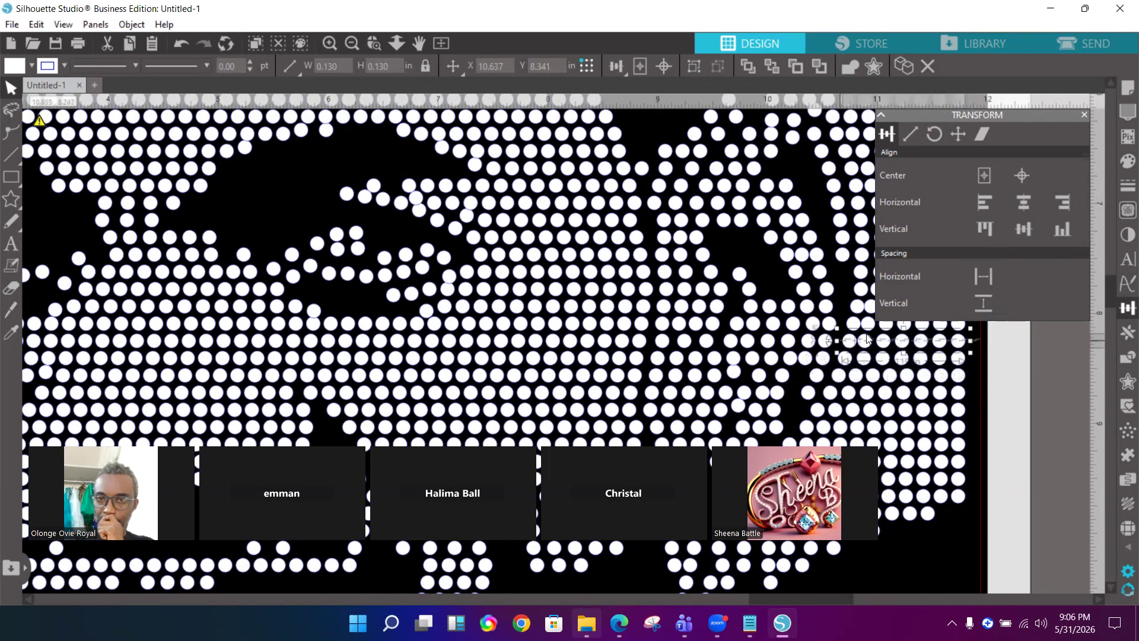
left_click(989, 276)
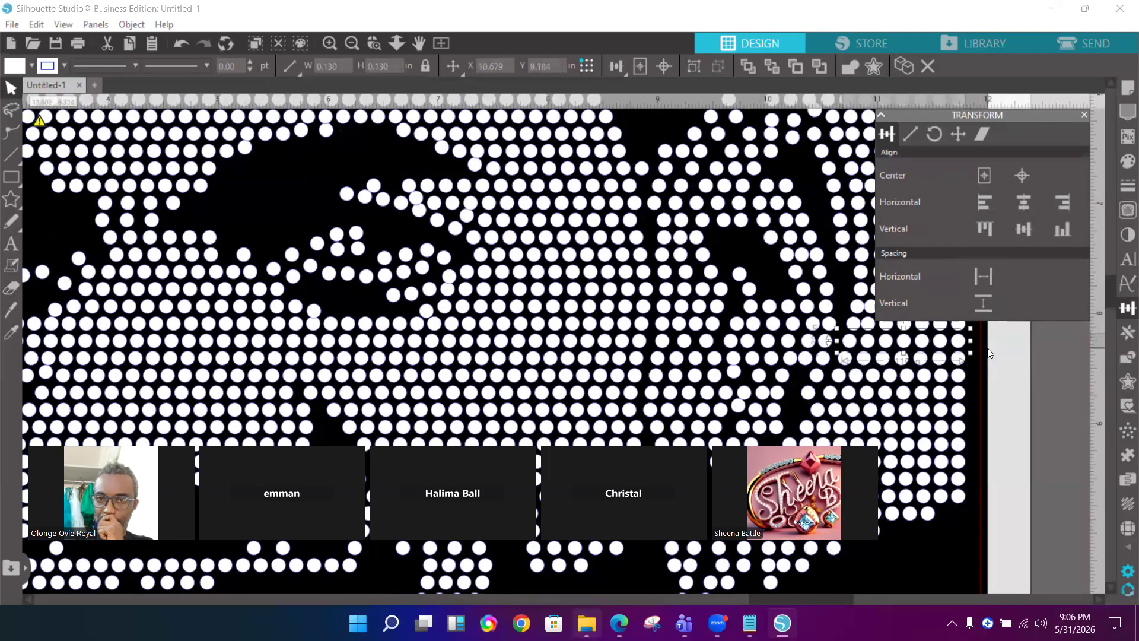
Evenly space two more background rows horizontally, continuing upward between the ear's outer rim and the template's outer edge
scroll(988, 353, "up", 2)
left_click(882, 374)
left_click(982, 277)
left_click(983, 304)
left_click_drag(981, 352, 863, 350)
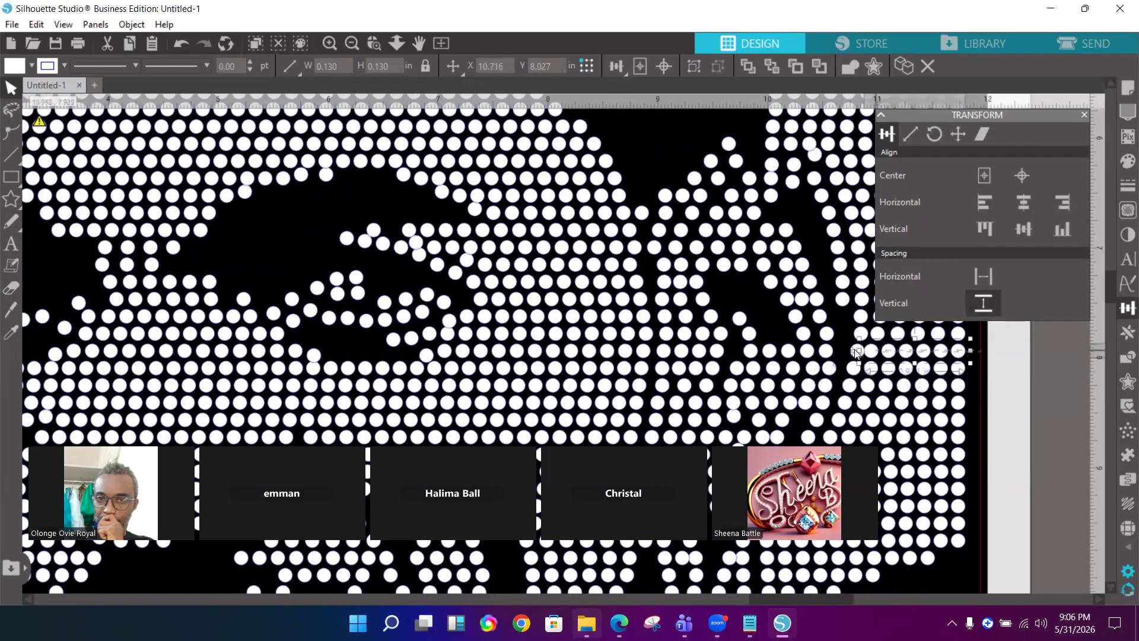
left_click(990, 274)
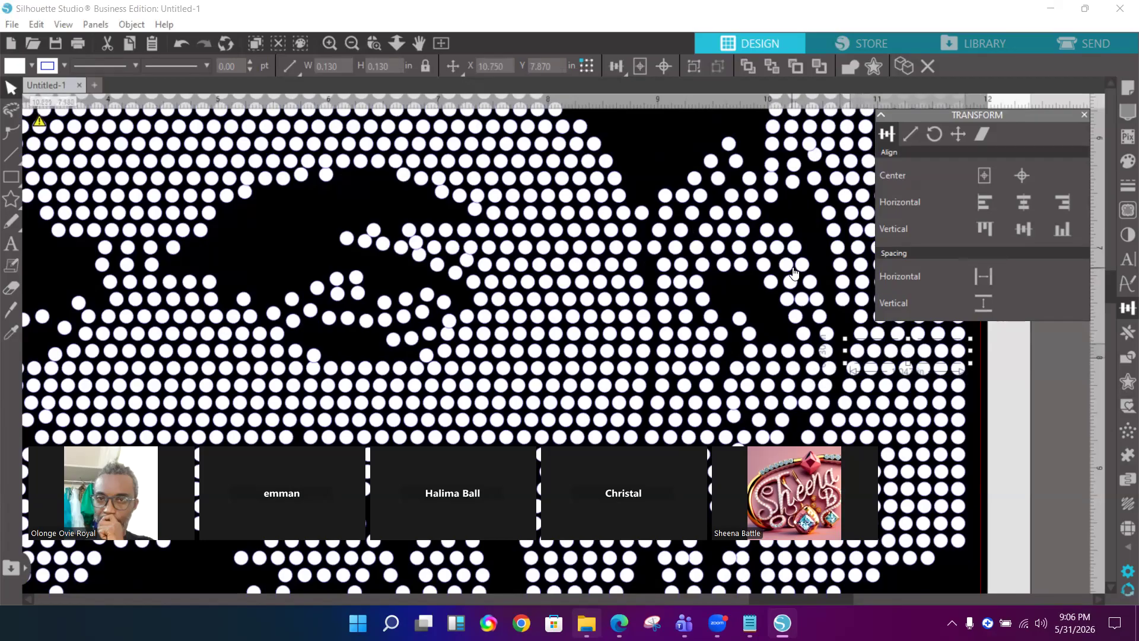
left_click(441, 43)
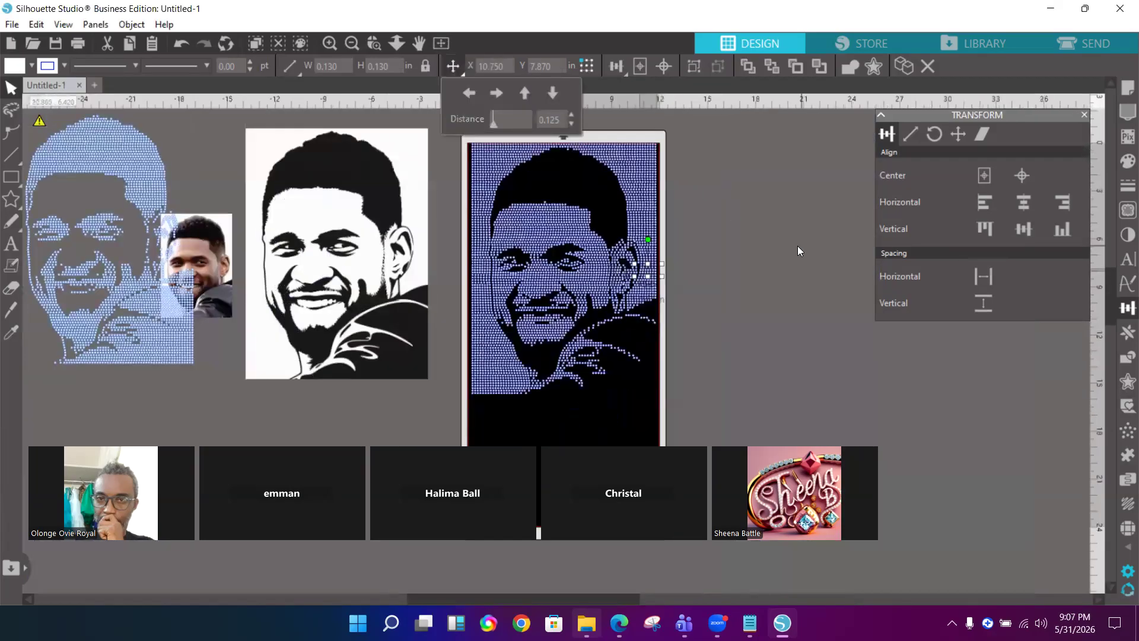
left_click(773, 240)
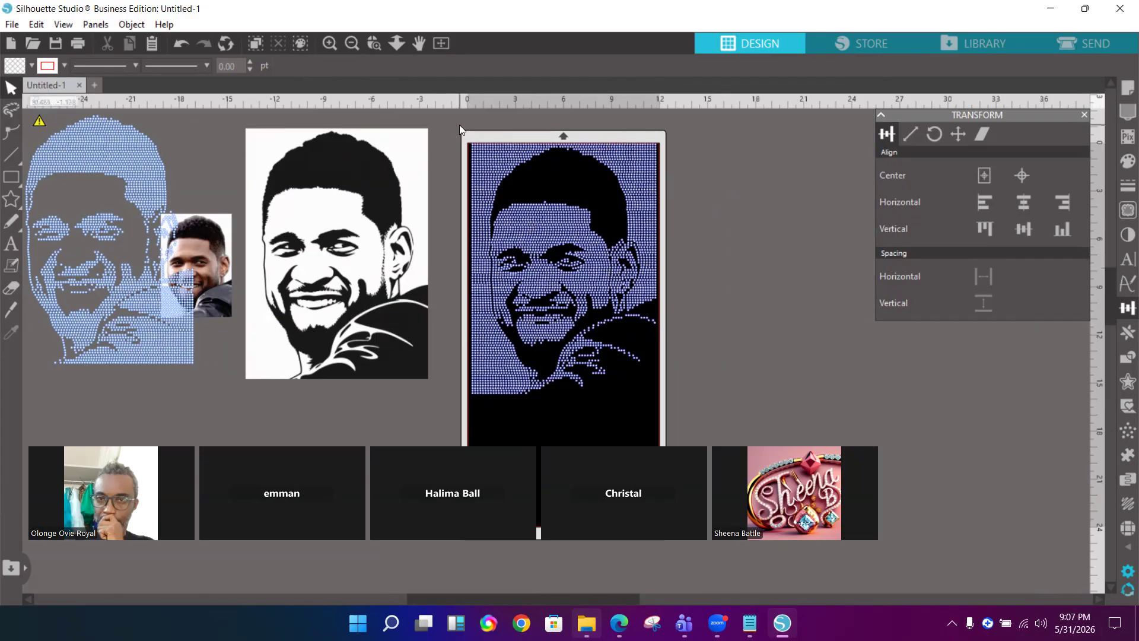
left_click(661, 314)
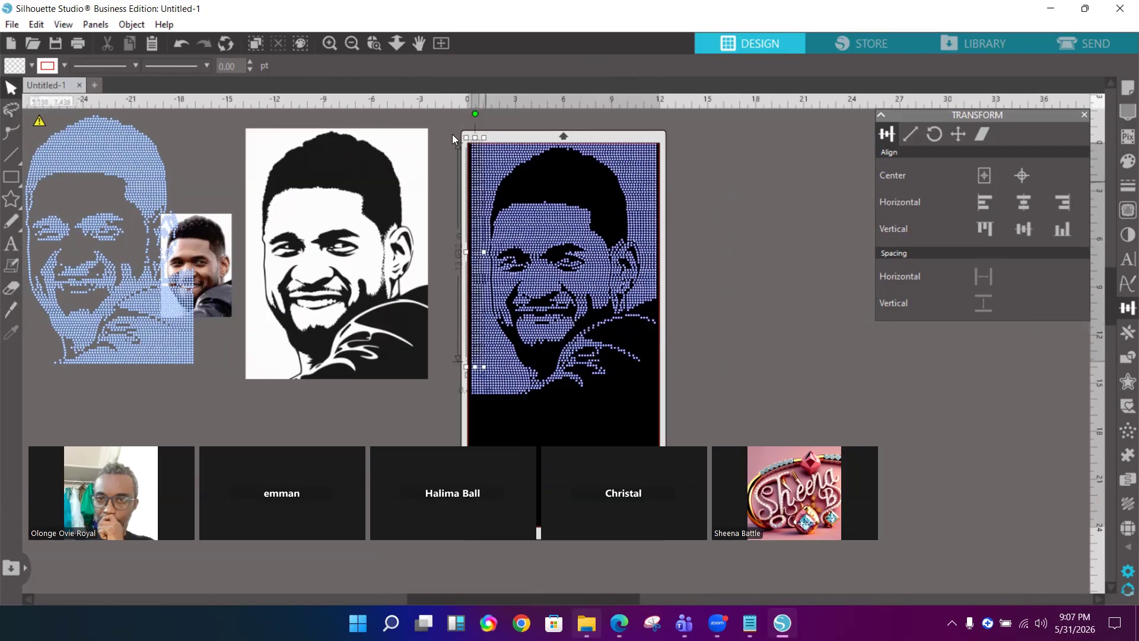
left_click(453, 134)
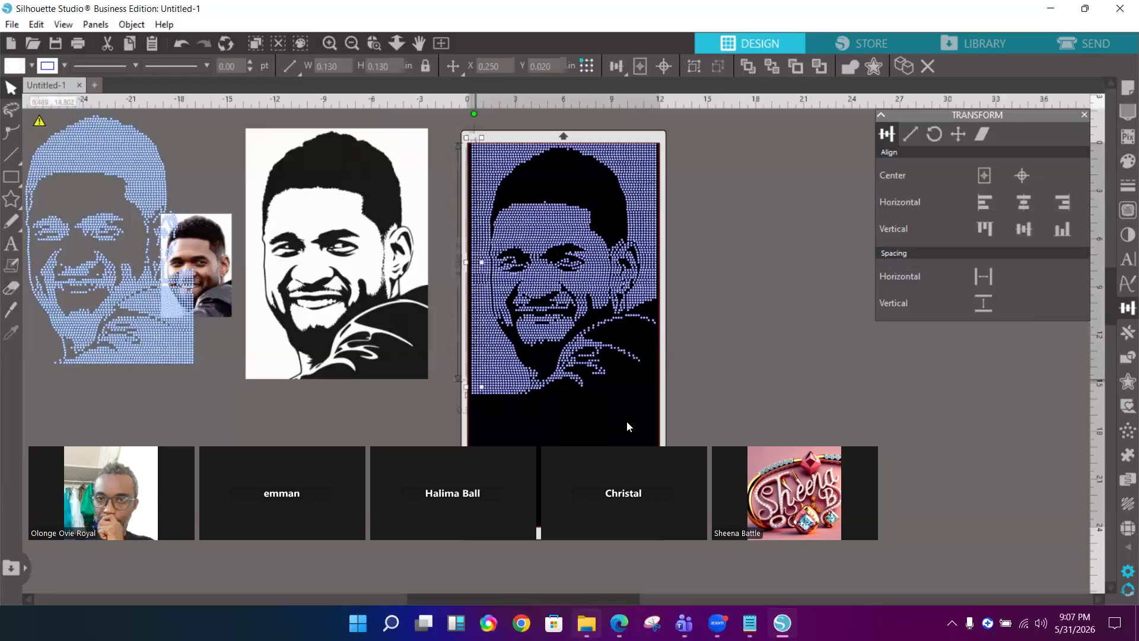
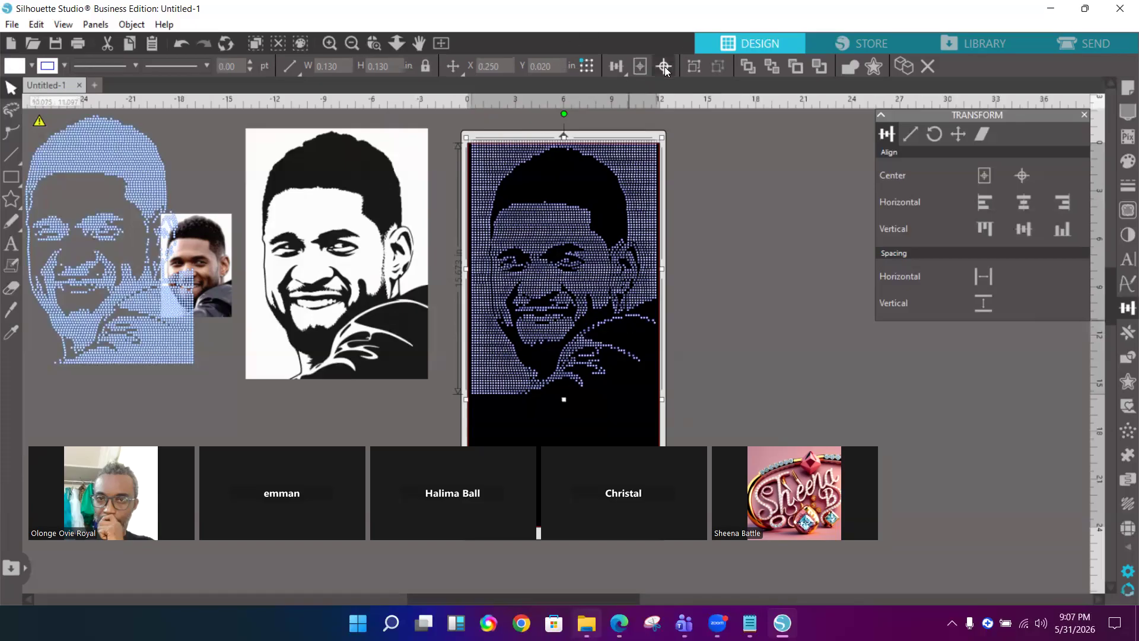
left_click(617, 67)
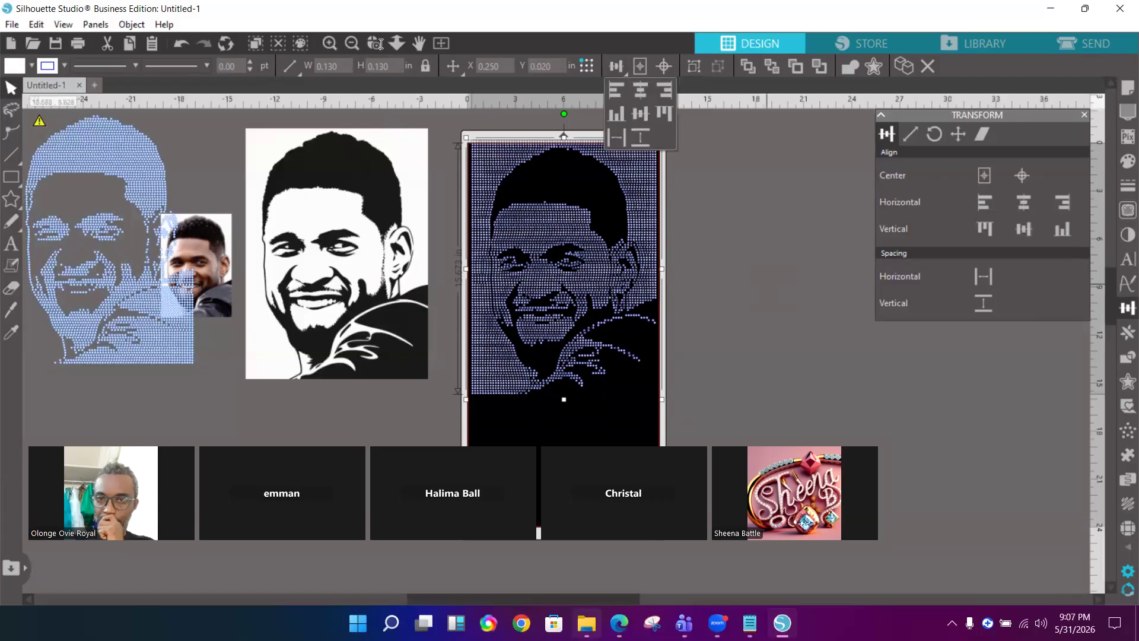
left_click(770, 232)
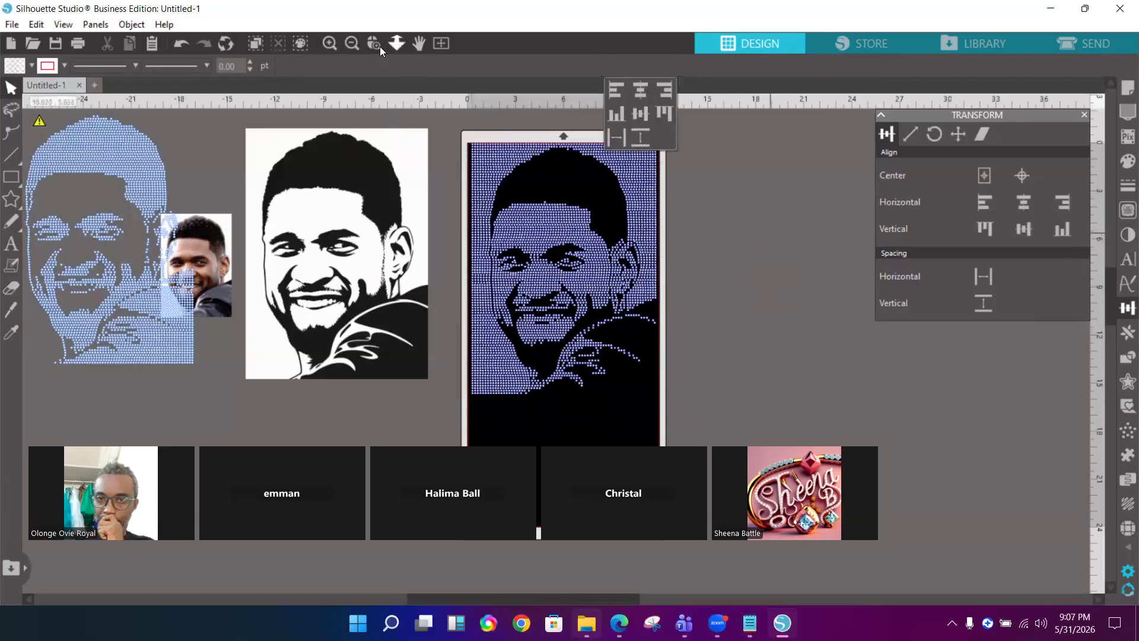
Nudge up two circles on the rising stretch of the shoulder outline below the ear to smooth its curve
left_click(375, 44)
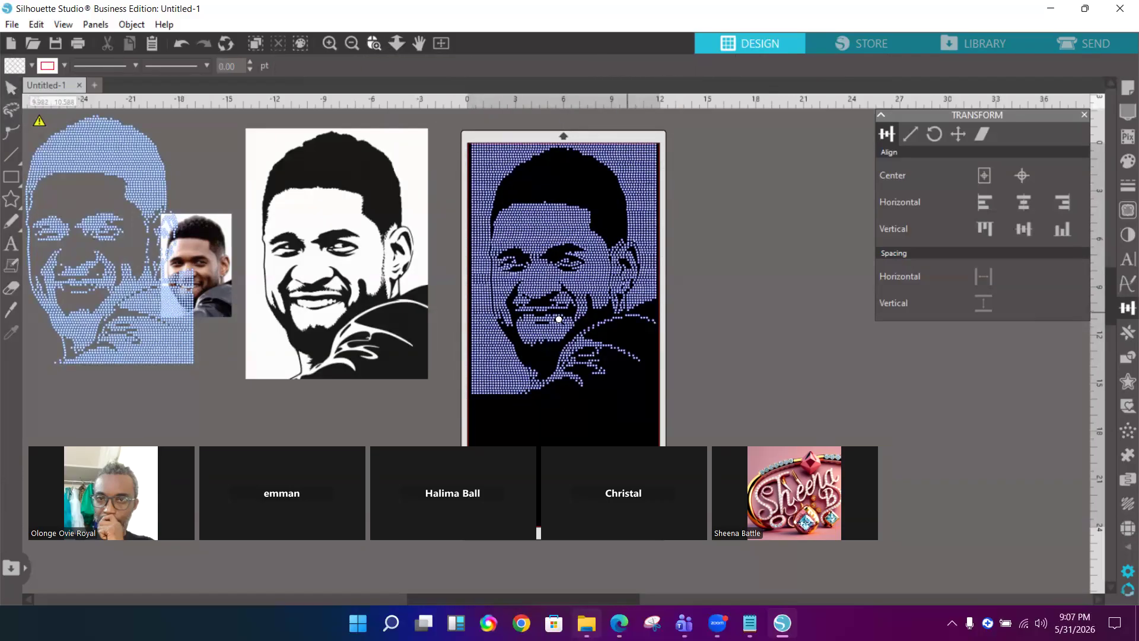
left_click_drag(659, 373, 676, 370)
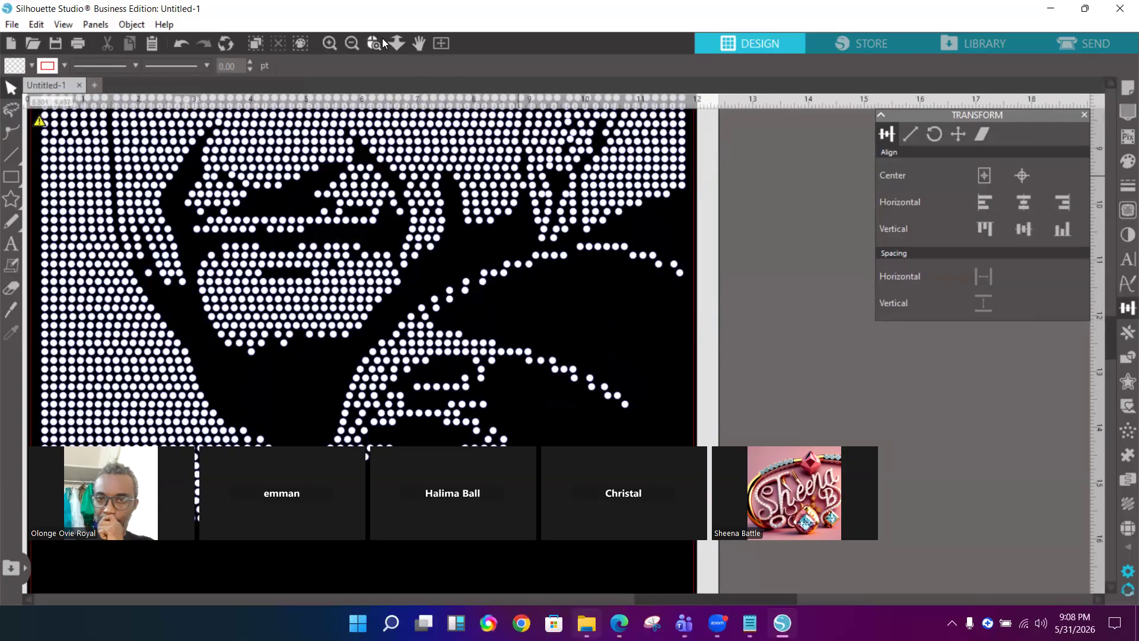
left_click_drag(648, 358, 676, 354)
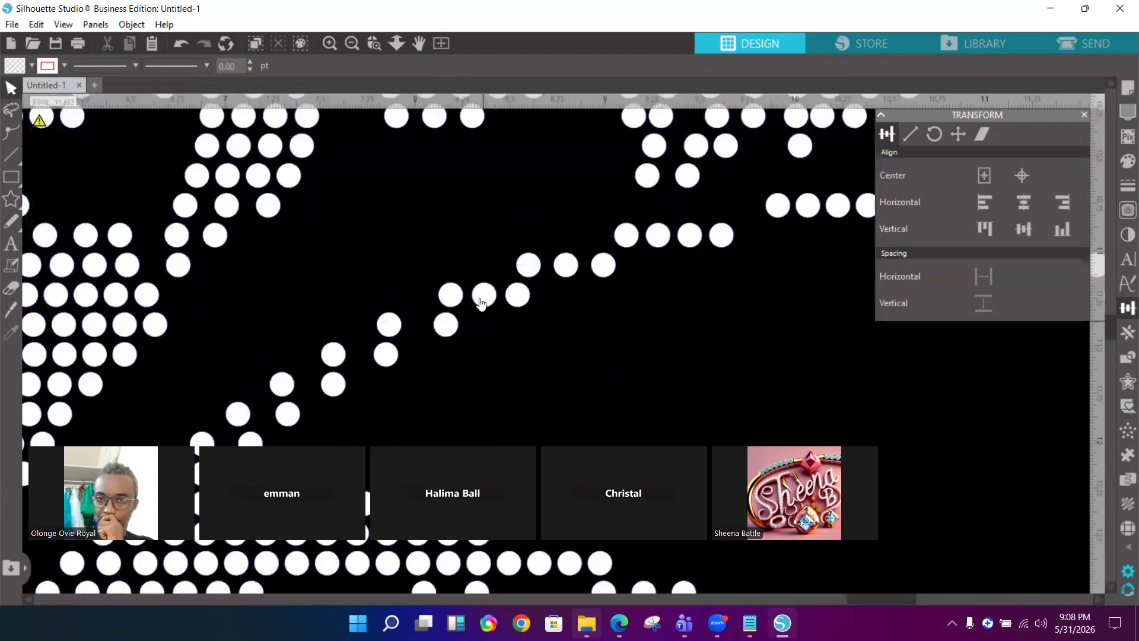
left_click(481, 303)
key("Up")
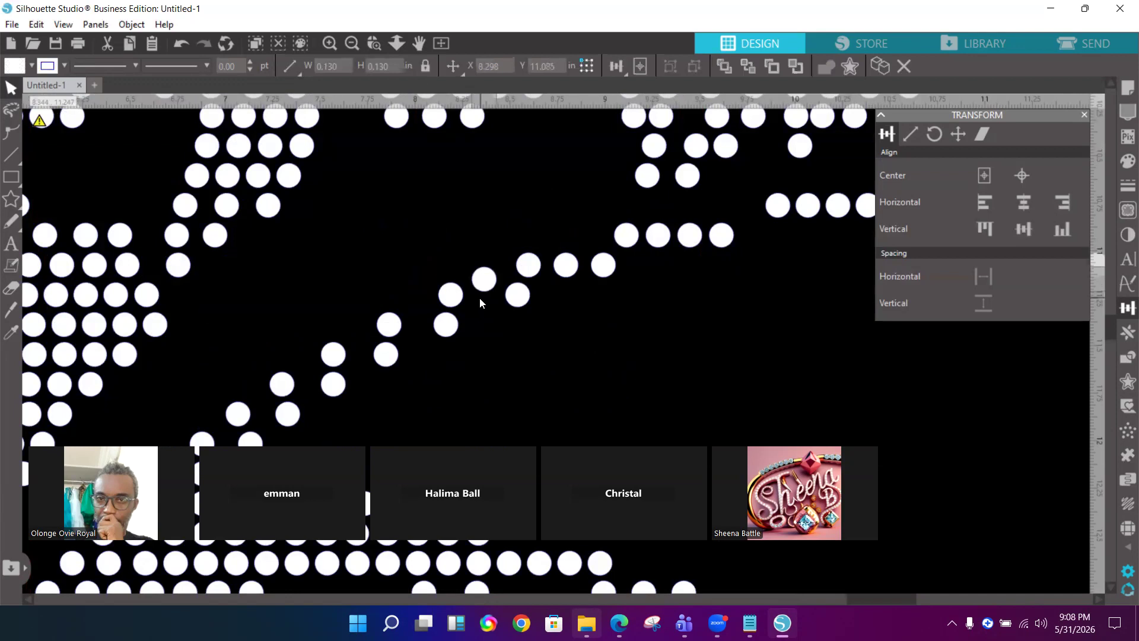
key("Up")
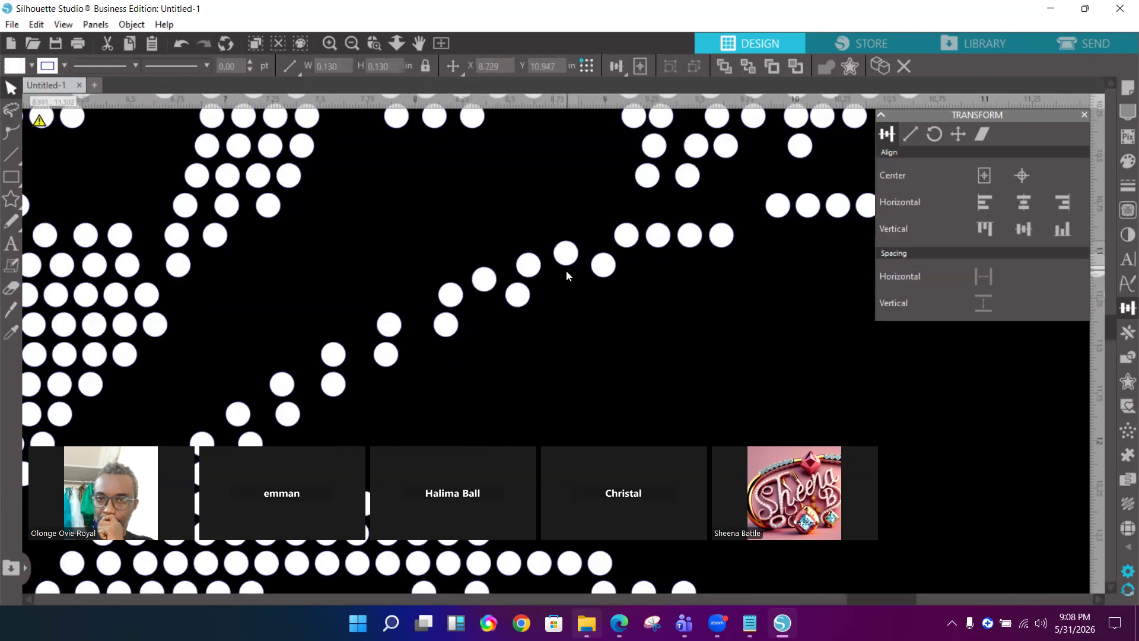
Duplicate the raised circle into the next gap of the shoulder outline and evenly space the four circles there horizontally and vertically
key("i")
left_click_drag(564, 263, 599, 240, "alt")
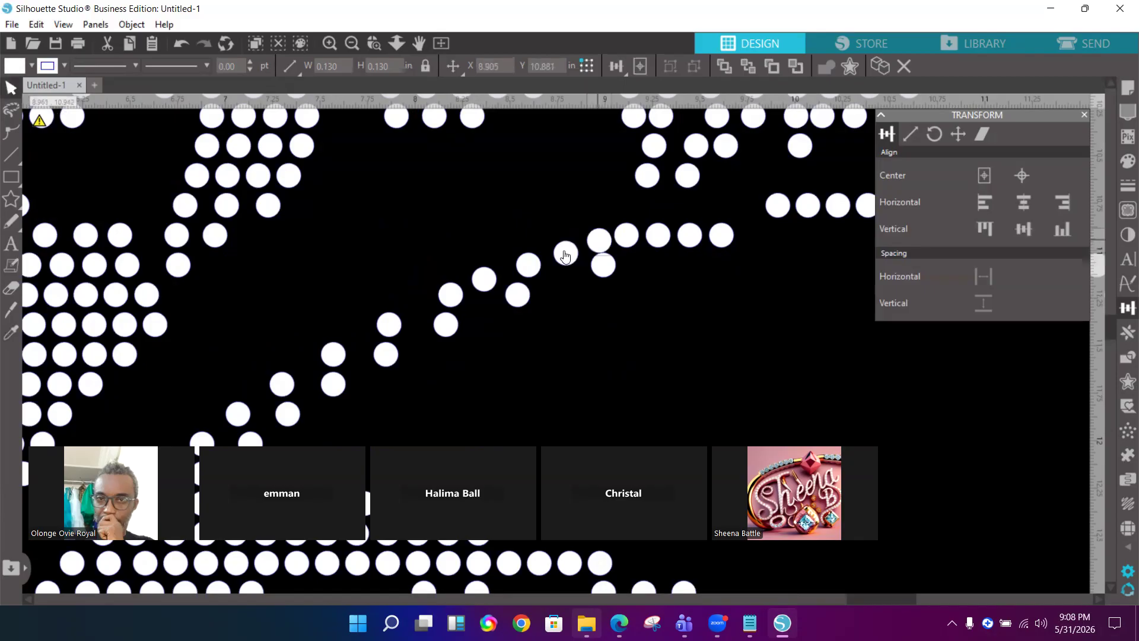
left_click(563, 254, "shift")
left_click(625, 246, "shift")
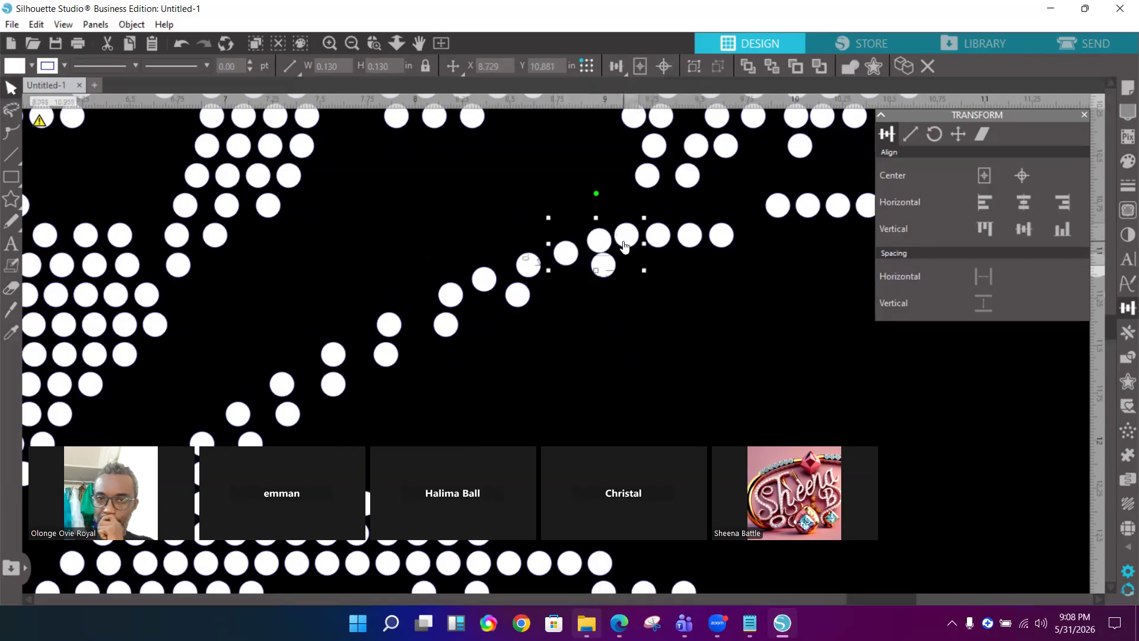
left_click(651, 246, "shift")
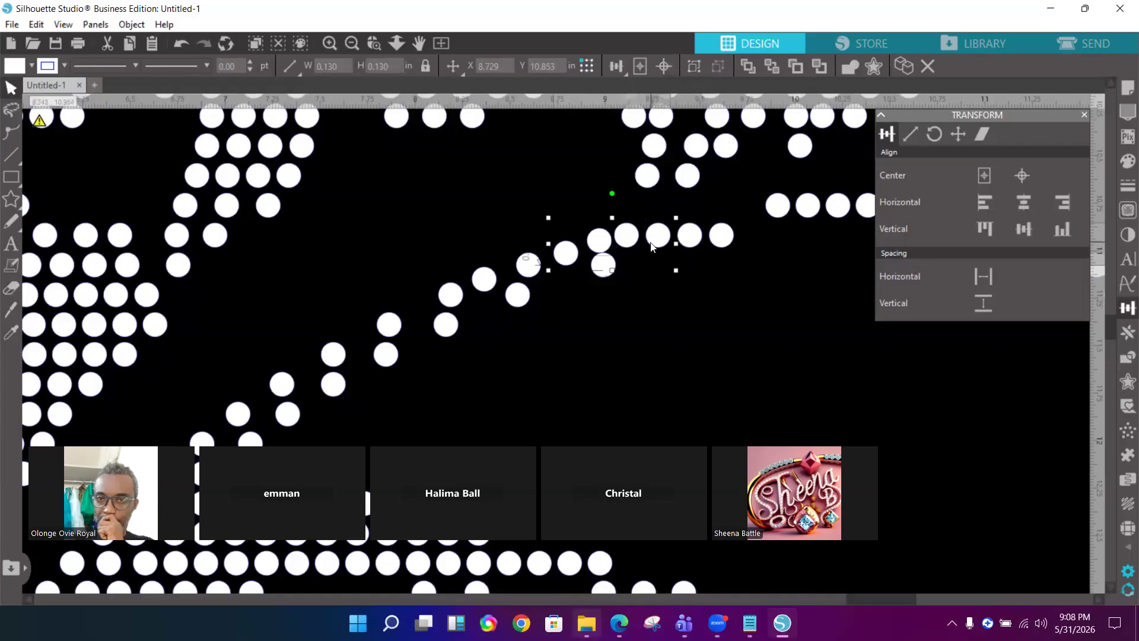
left_click(976, 277)
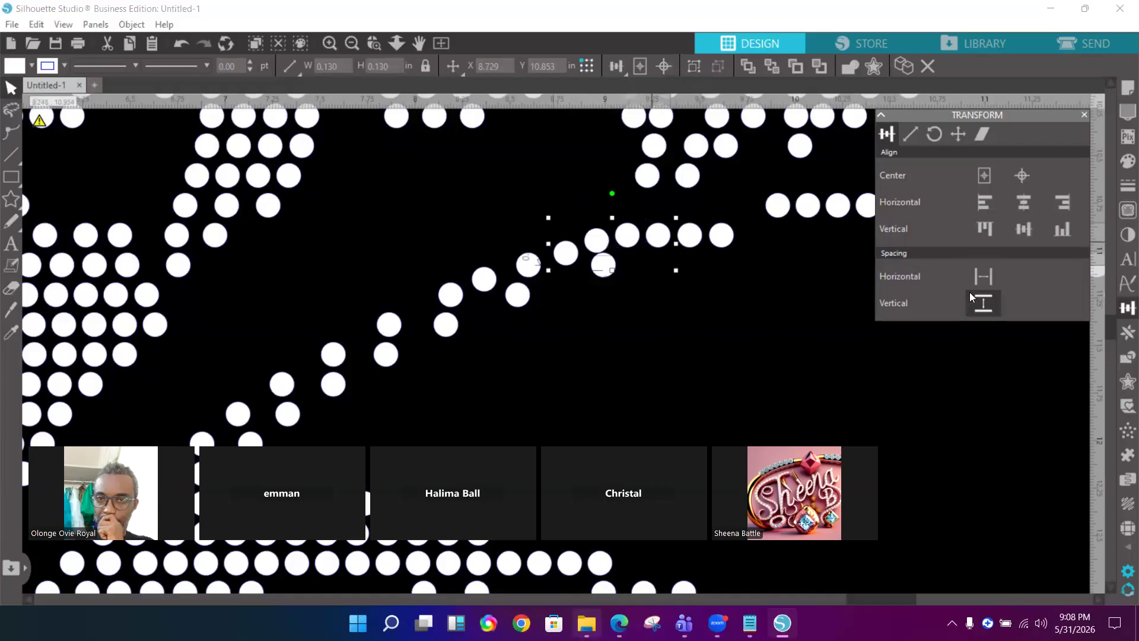
left_click(984, 304)
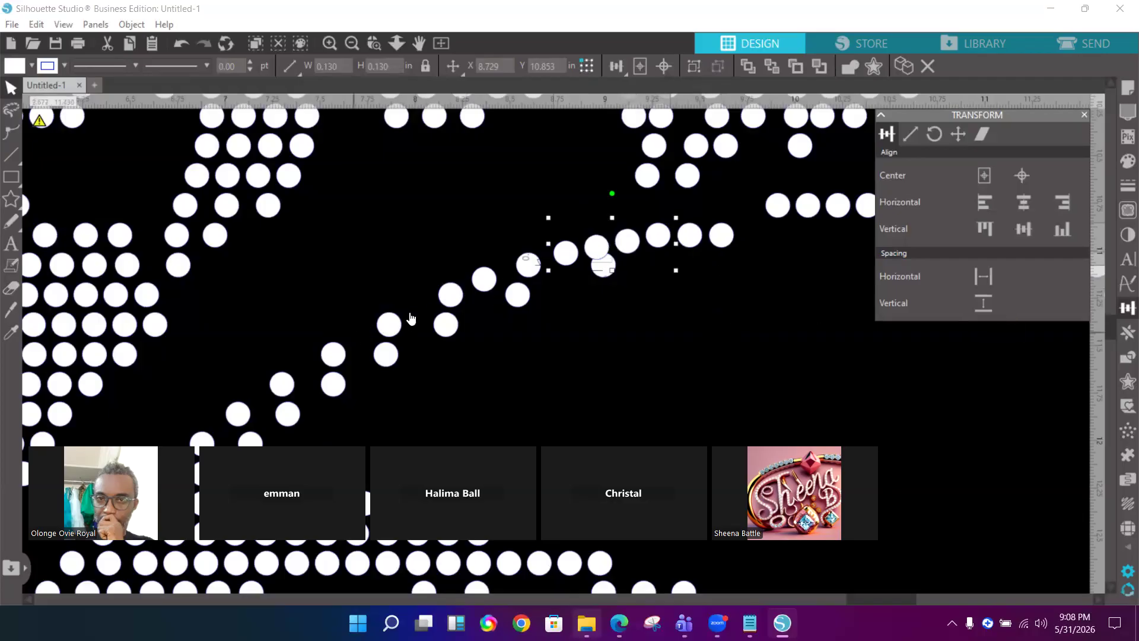
Place duplicate circles in the gaps between the stepped circles lower down on the shoulder outline
left_click(392, 326)
key("i")
mouse_move(389, 327)
left_mouse_down()
mouse_move(439, 309)
mouse_move(368, 335)
left_mouse_up()
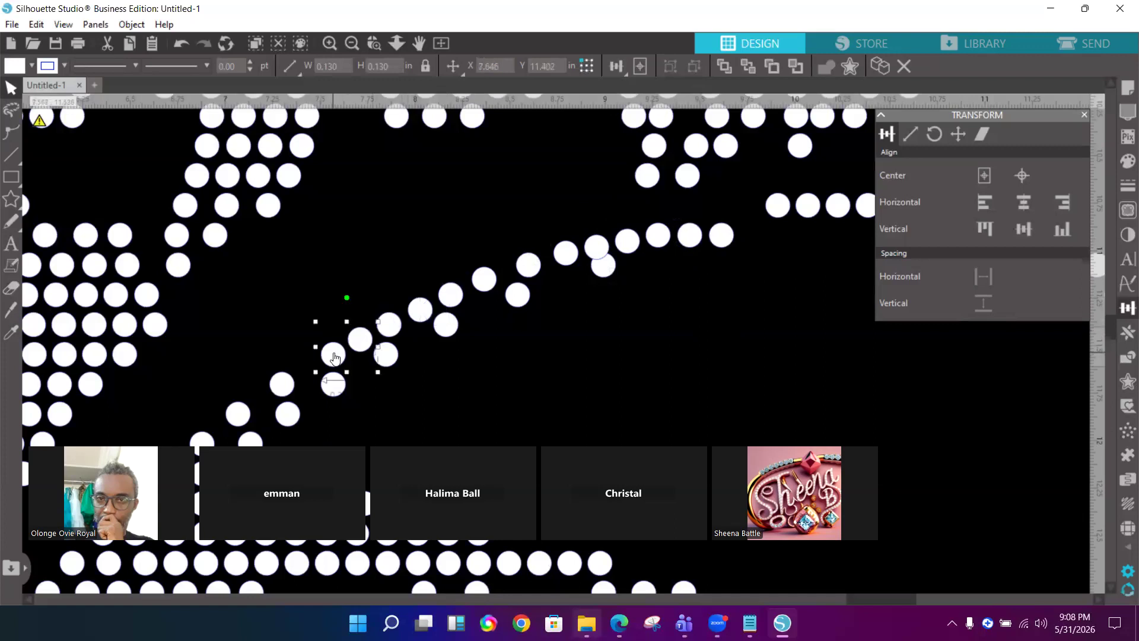
Evenly space the filled-in run of shoulder outline circles horizontally, extending it to include the next two circles up the curve
left_click(389, 324, "shift")
left_click(421, 309, "shift")
left_click(446, 294, "shift")
left_click(978, 276)
left_click(491, 286, "shift")
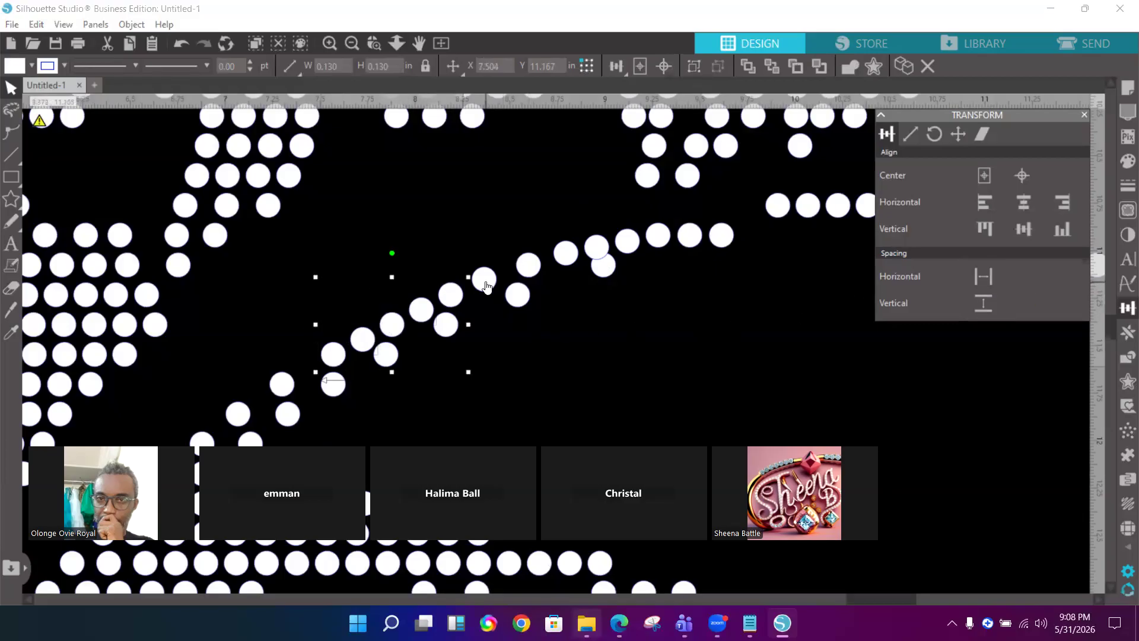
left_click(981, 278)
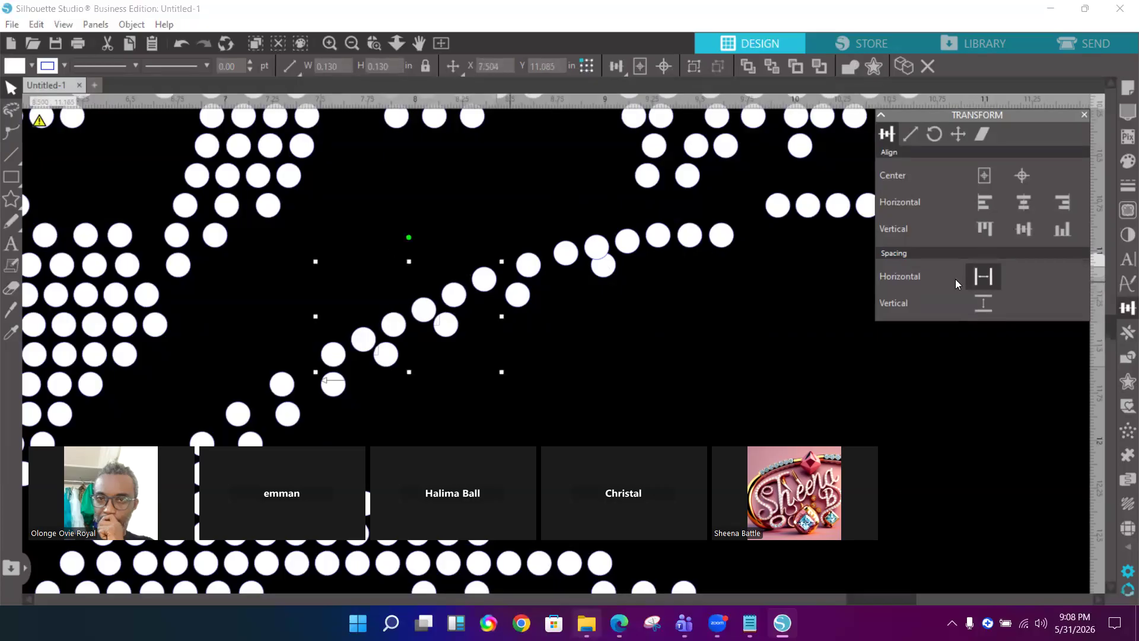
left_click(539, 269, "shift")
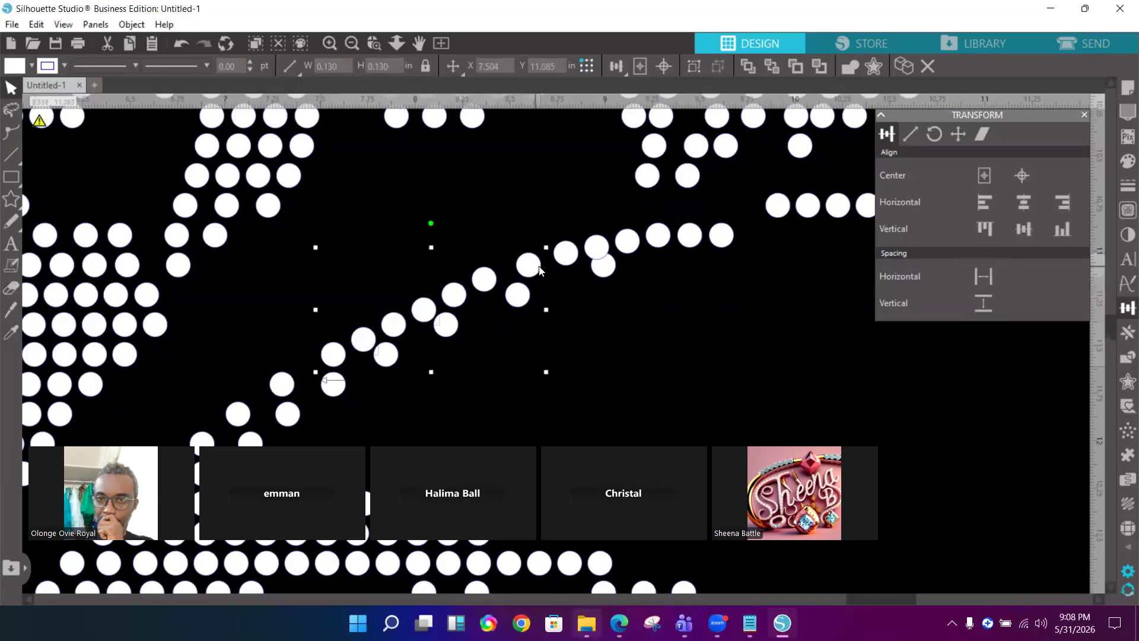
left_click(973, 274)
left_click(596, 374)
Duplicate a circle into the gap at the lower end of the shoulder outline and evenly space the four circles horizontally and vertically
scroll(595, 373, "down", 5)
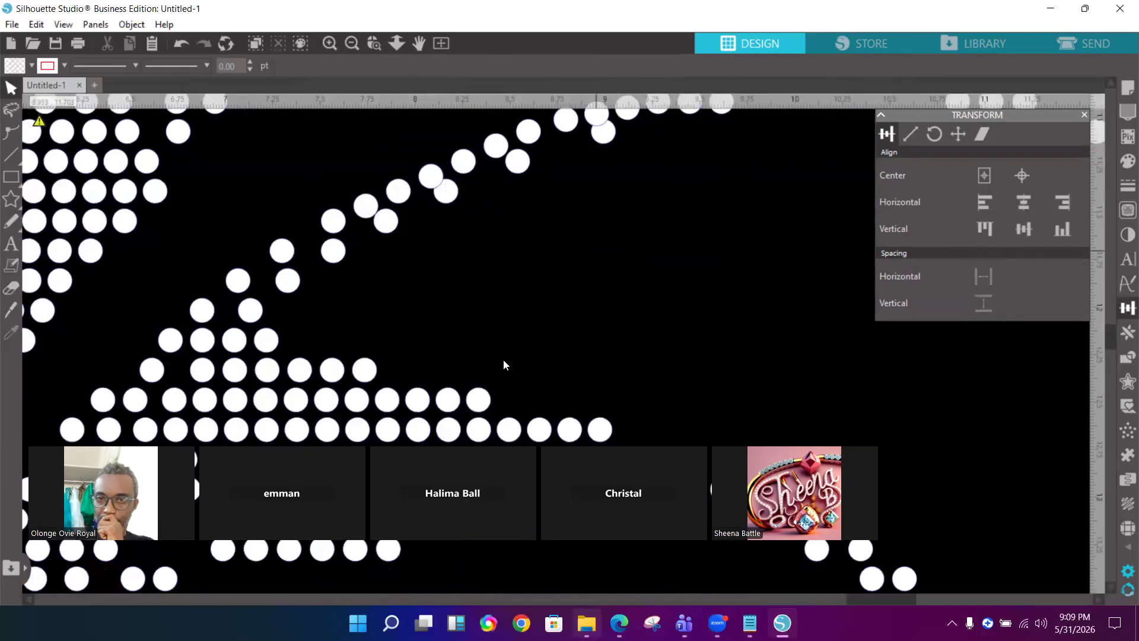
left_click_drag(287, 253, 304, 239)
left_click(329, 227, "shift")
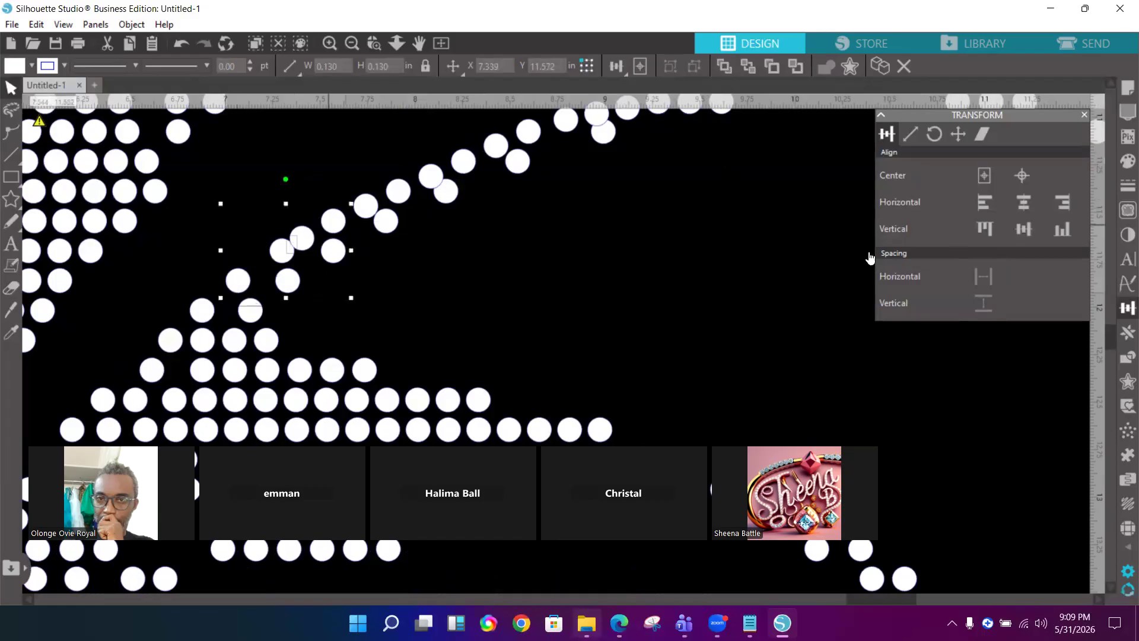
left_click(979, 277)
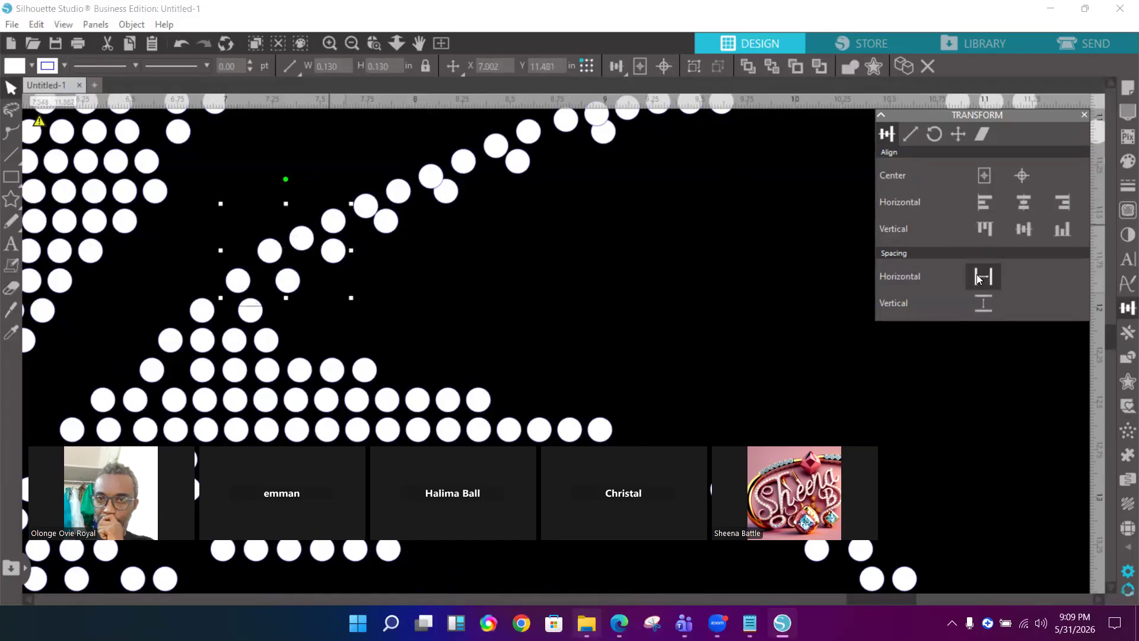
left_click(985, 304)
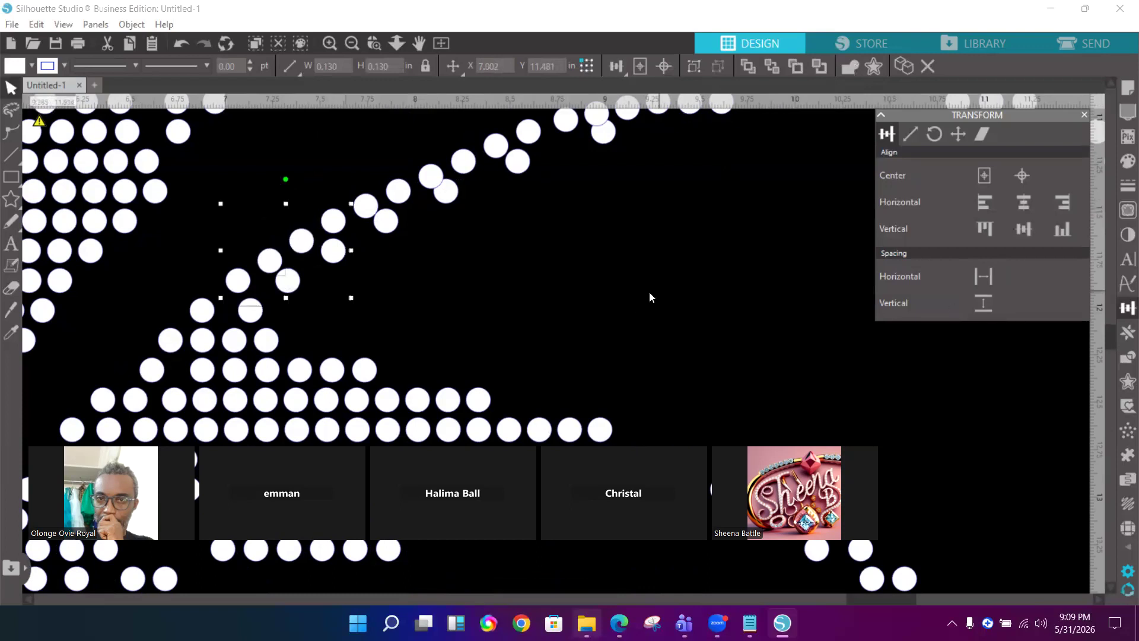
Evenly space vertically and horizontally the four circles bridging the gap before the flat top row of the shoulder outline
left_click(442, 44)
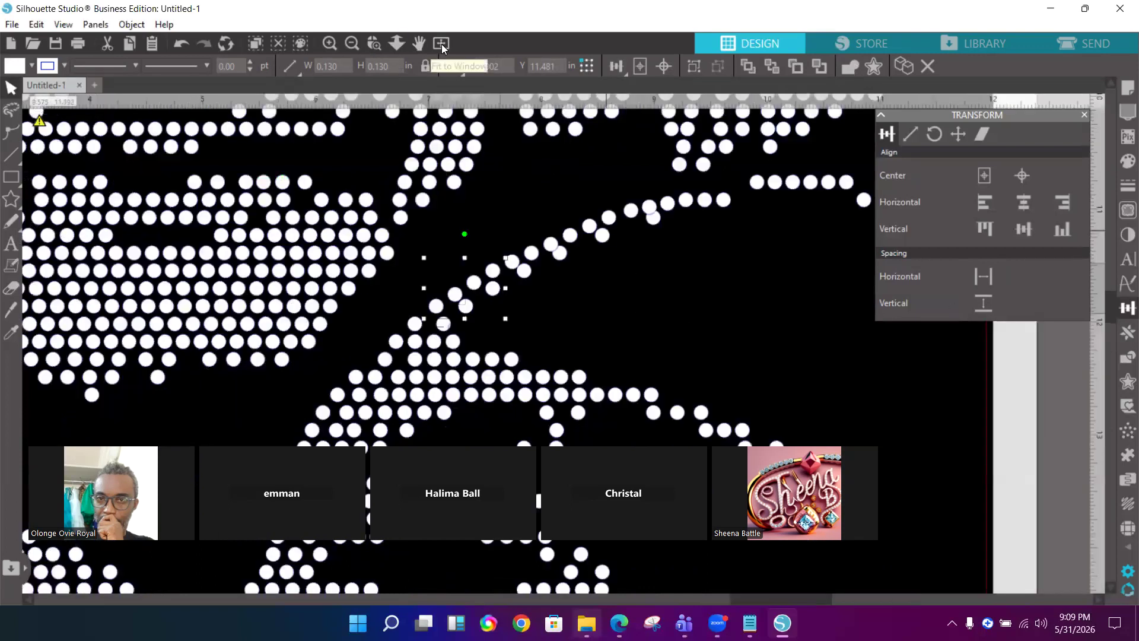
left_click(730, 356)
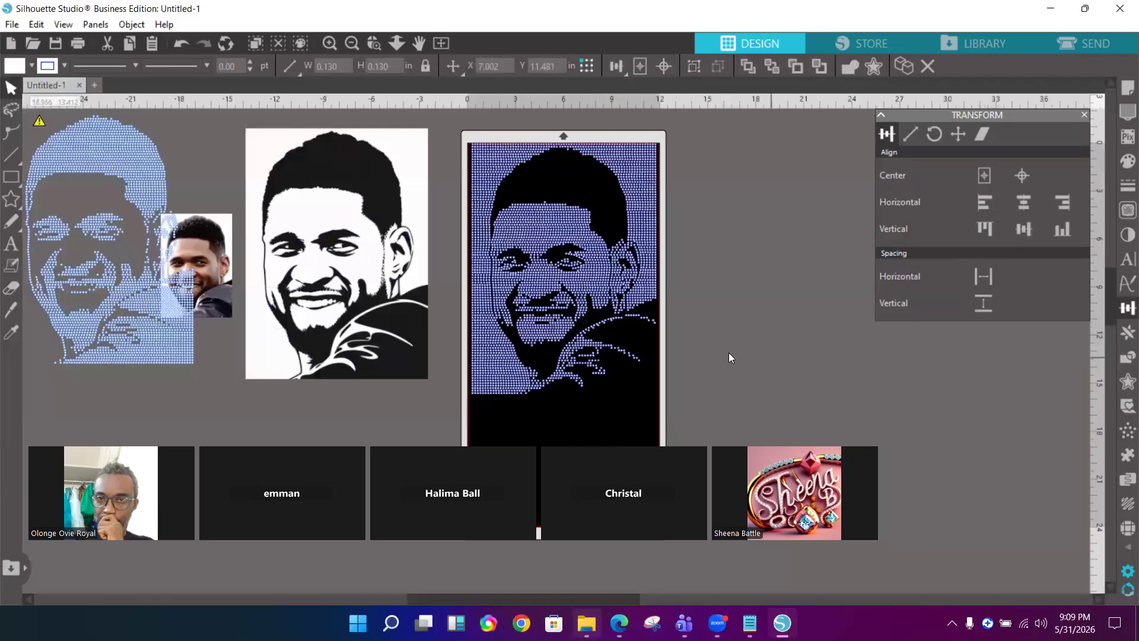
left_click(618, 321)
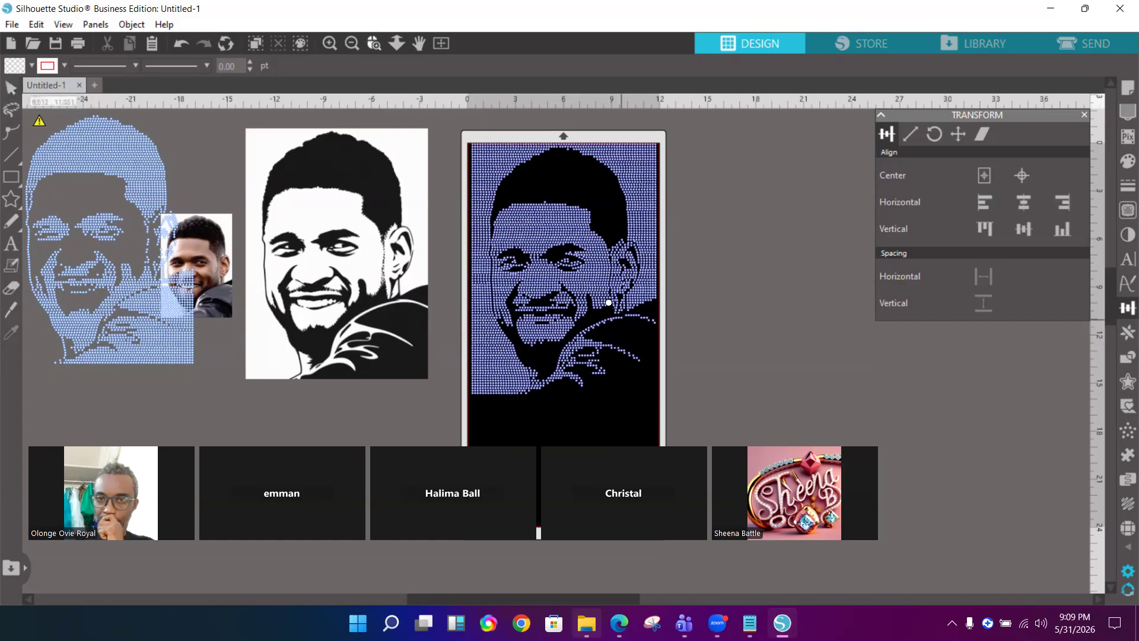
scroll(646, 334, "up", 3)
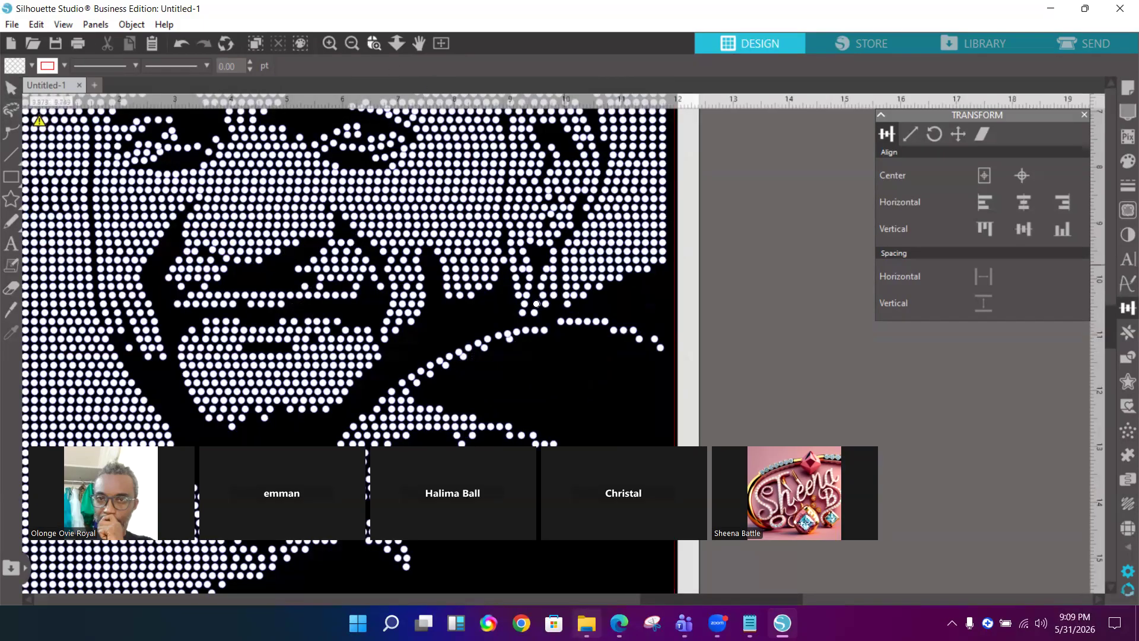
scroll(678, 363, "up", 4)
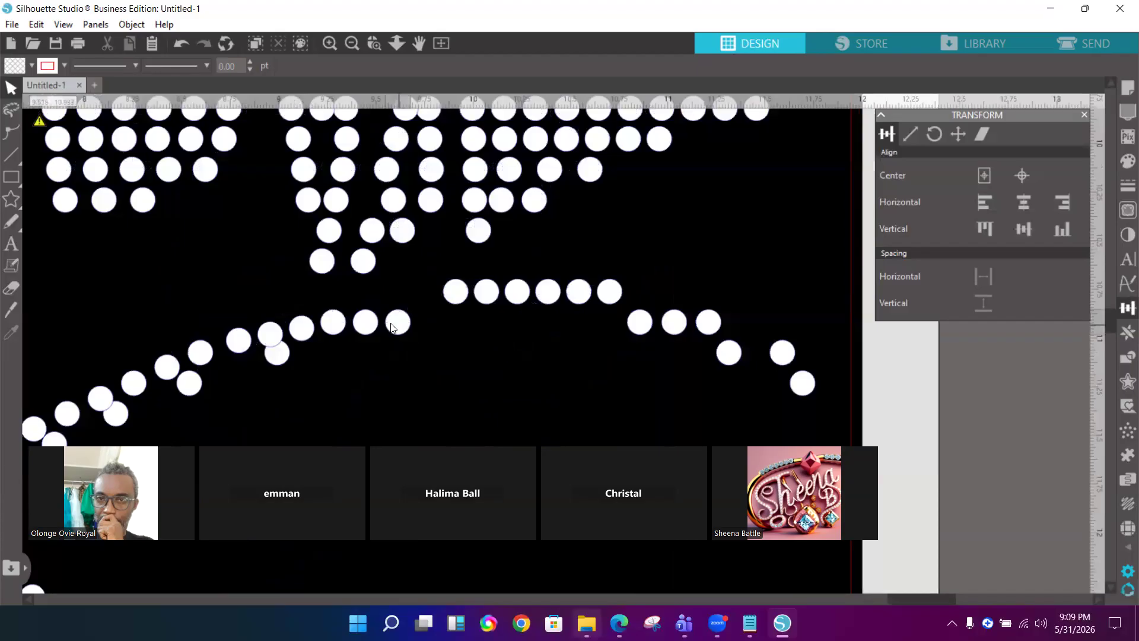
left_click(375, 325)
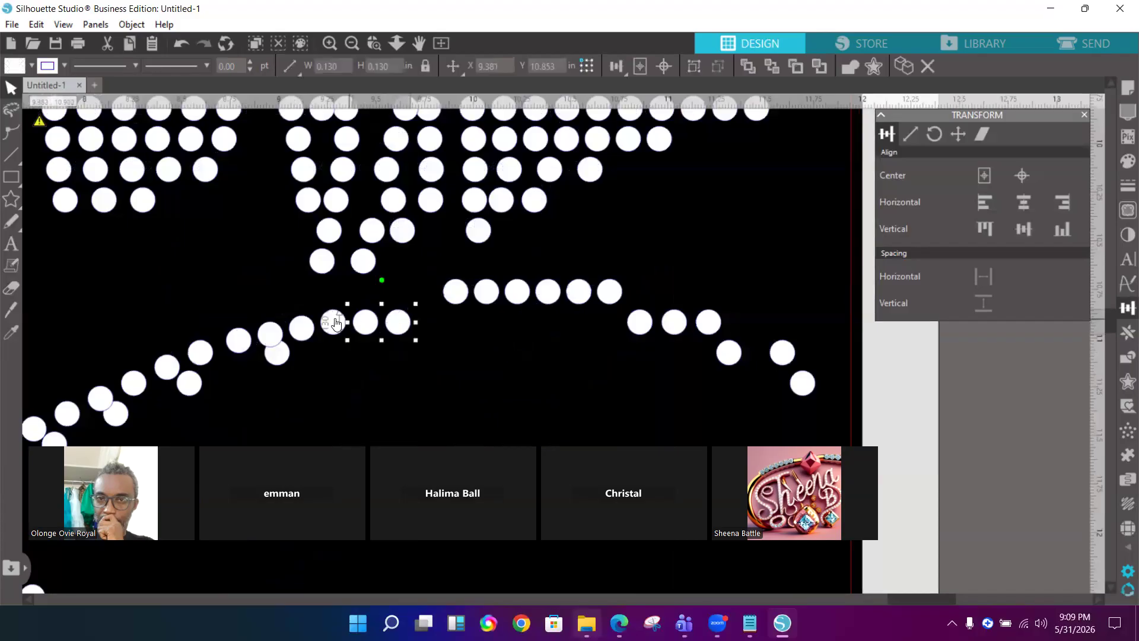
left_click(456, 291, "shift")
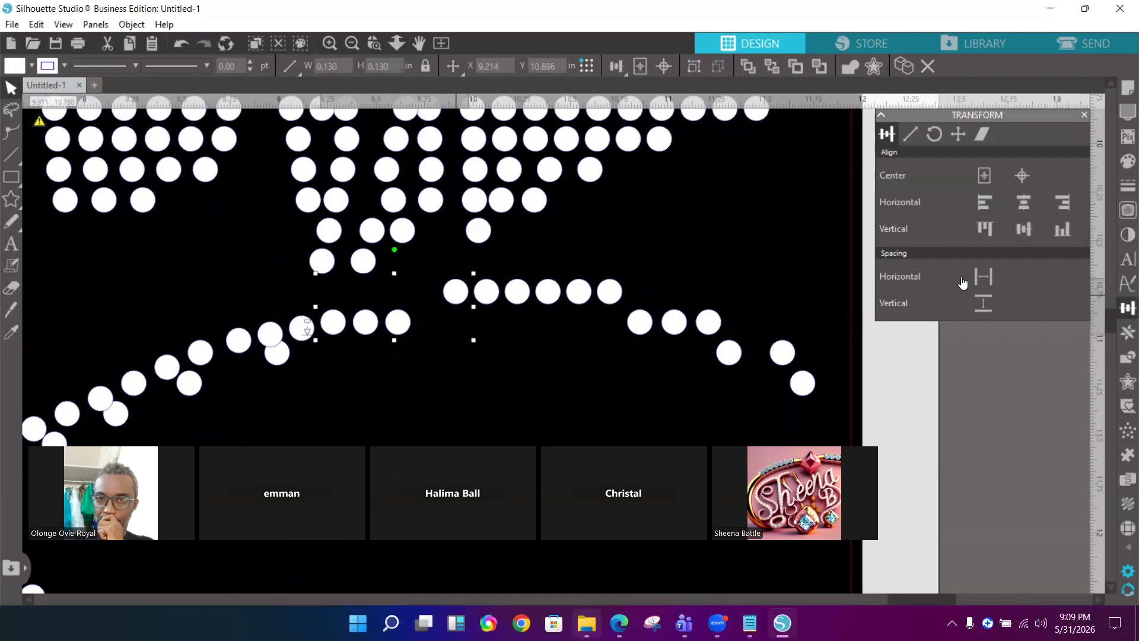
left_click(984, 301)
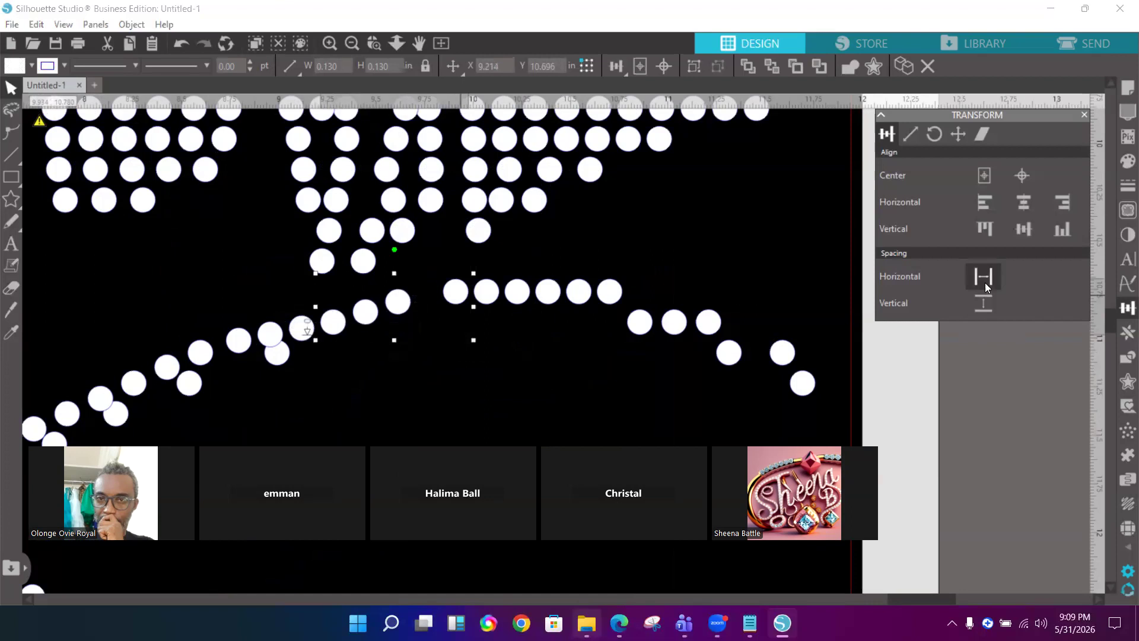
left_click(985, 283)
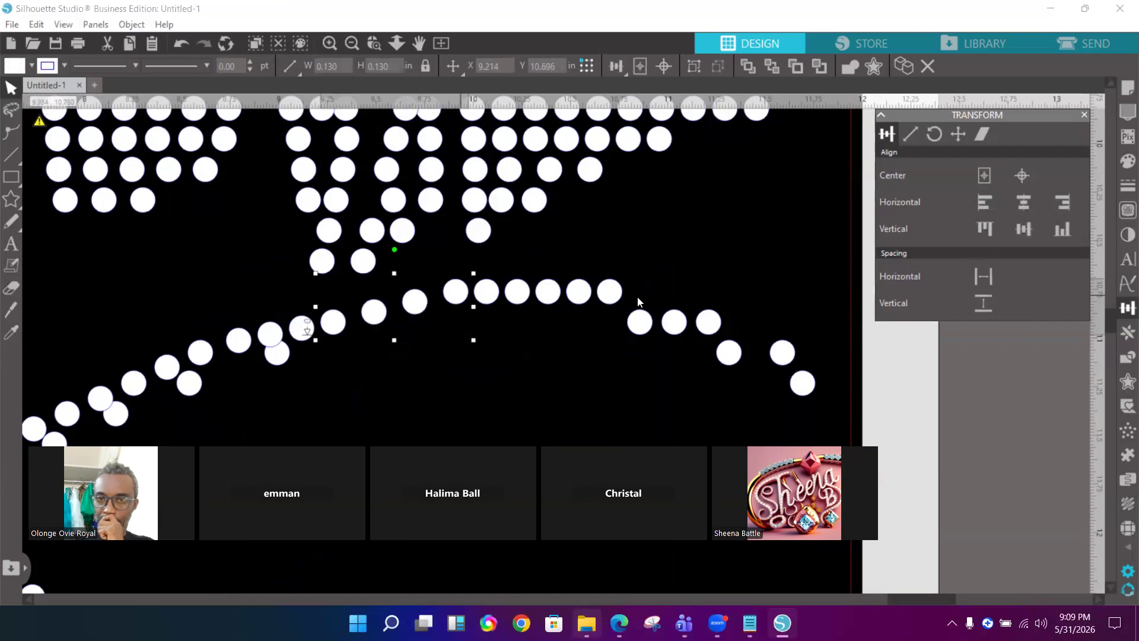